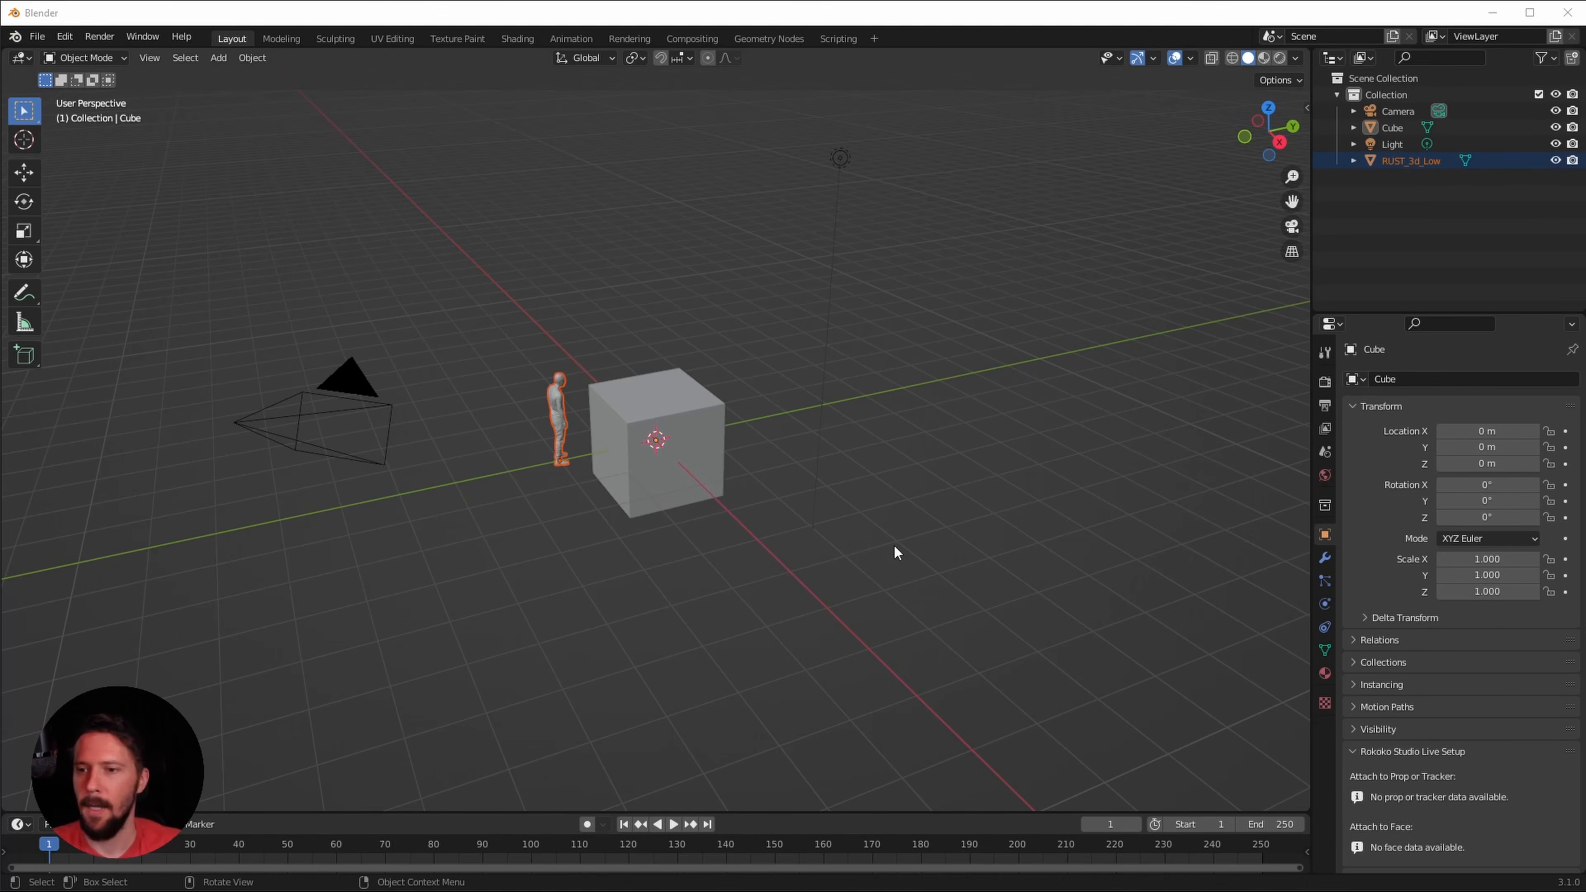
- Turn the default cube into a back wall by setting its scale to X 15, Y 0.1 and Z 7.5
middle_click_drag(896, 553, 674, 491)
left_click(674, 491)
key("n")
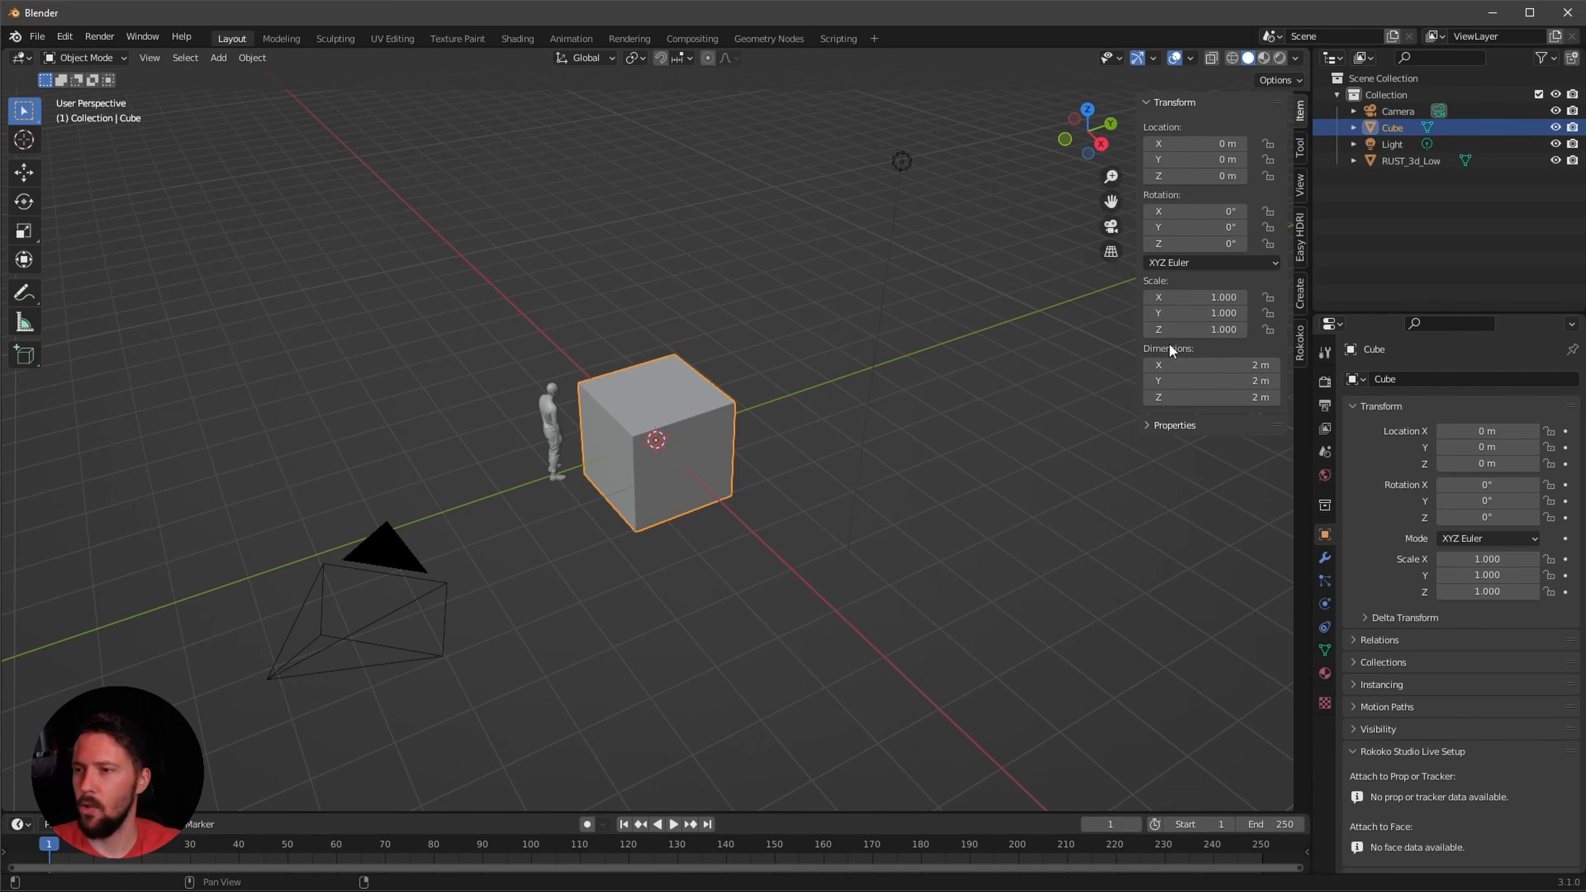
left_click(1211, 297)
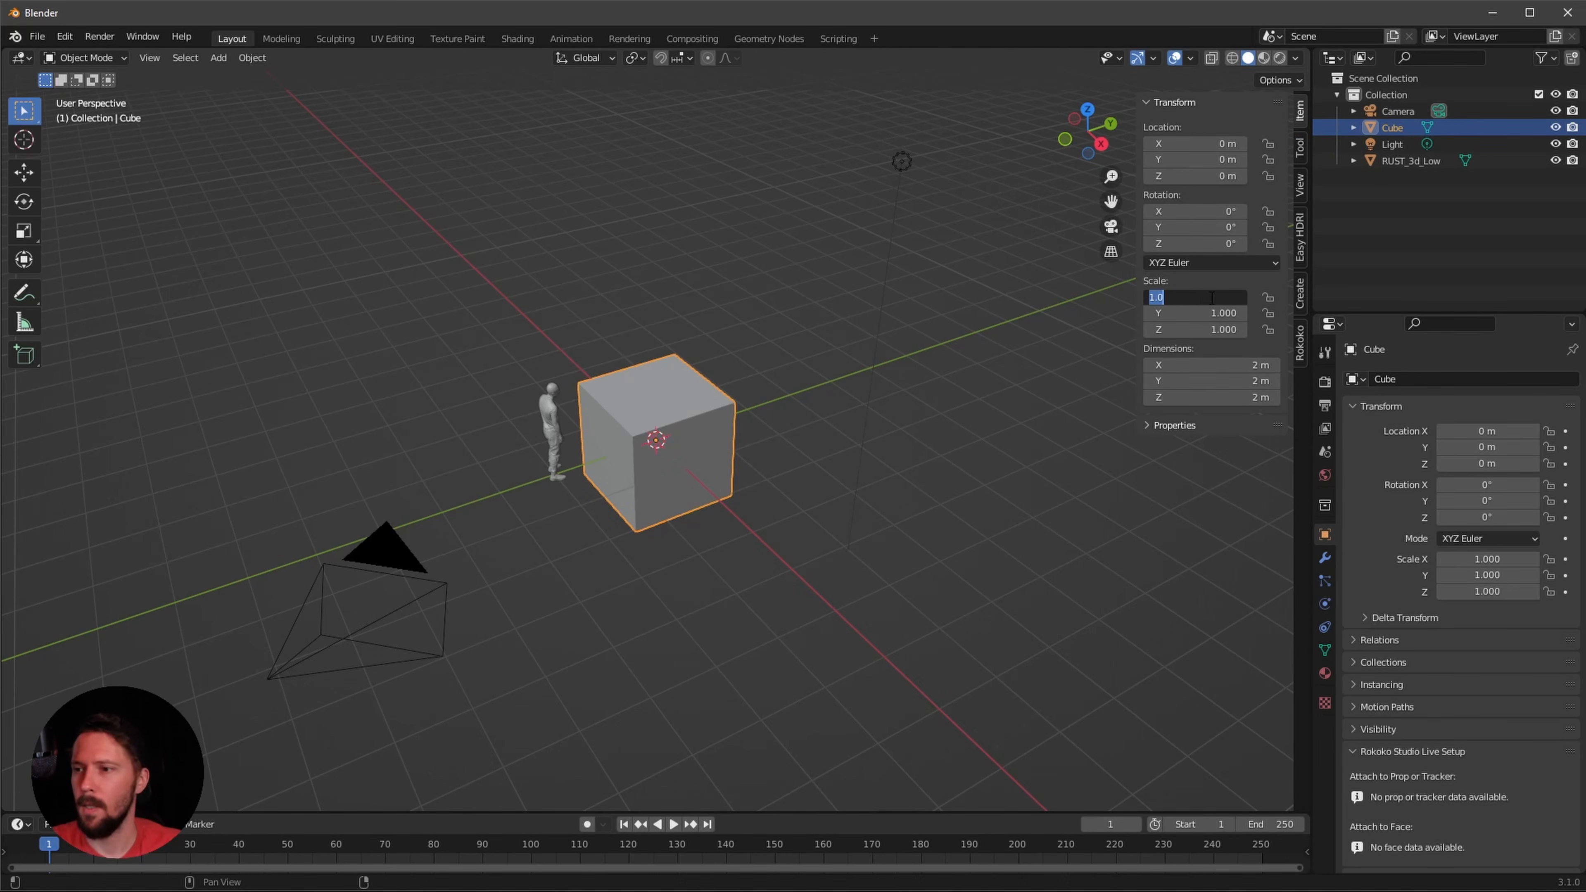
type("15")
key("Tab")
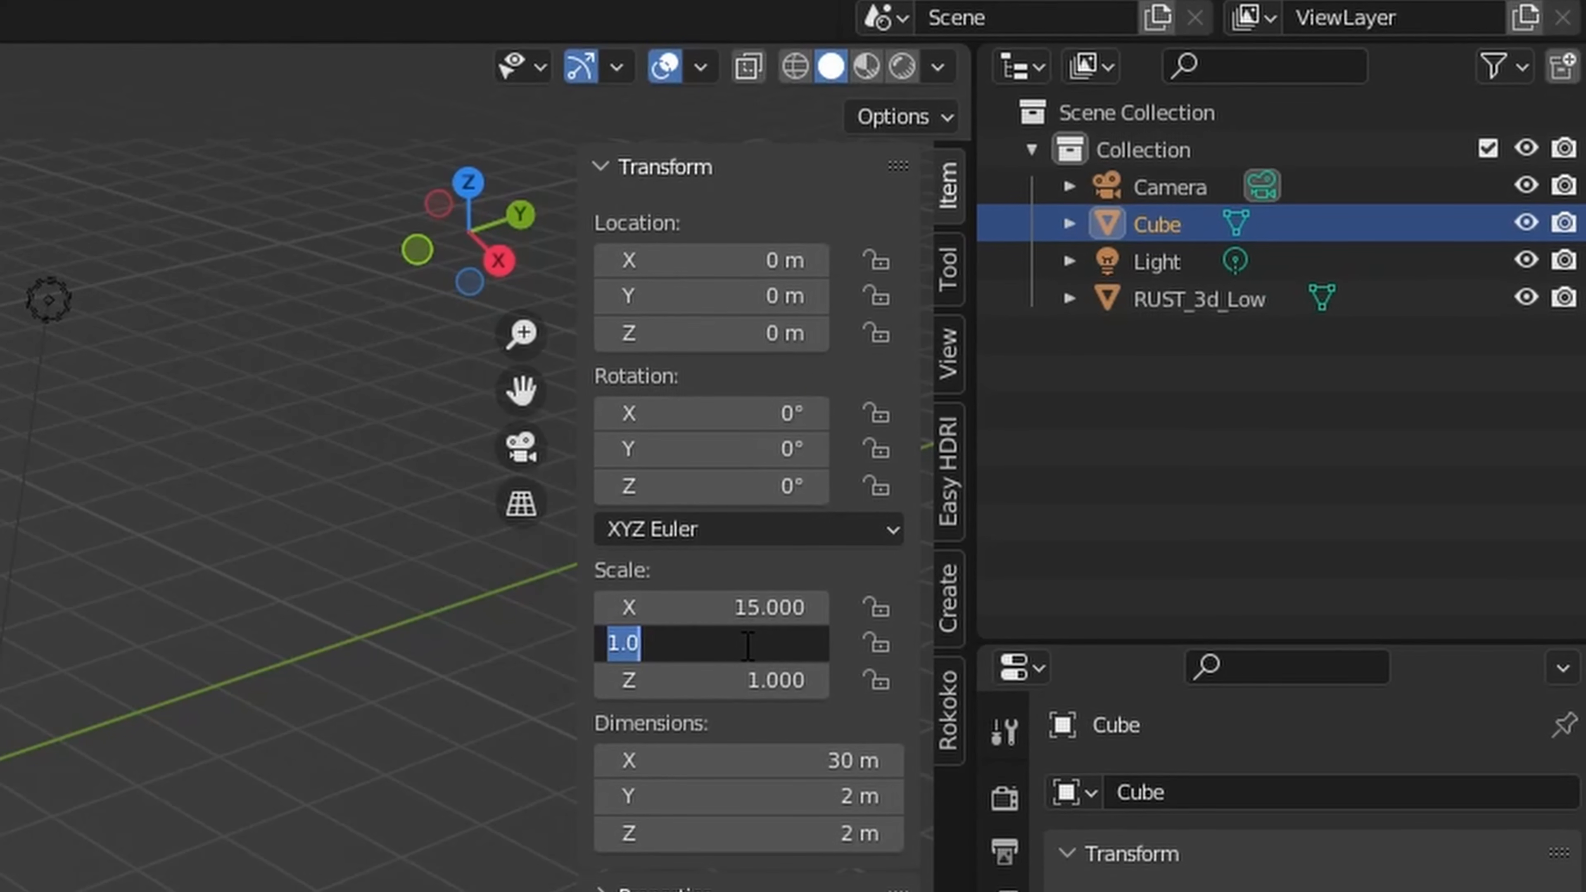
type(".1")
key("Tab")
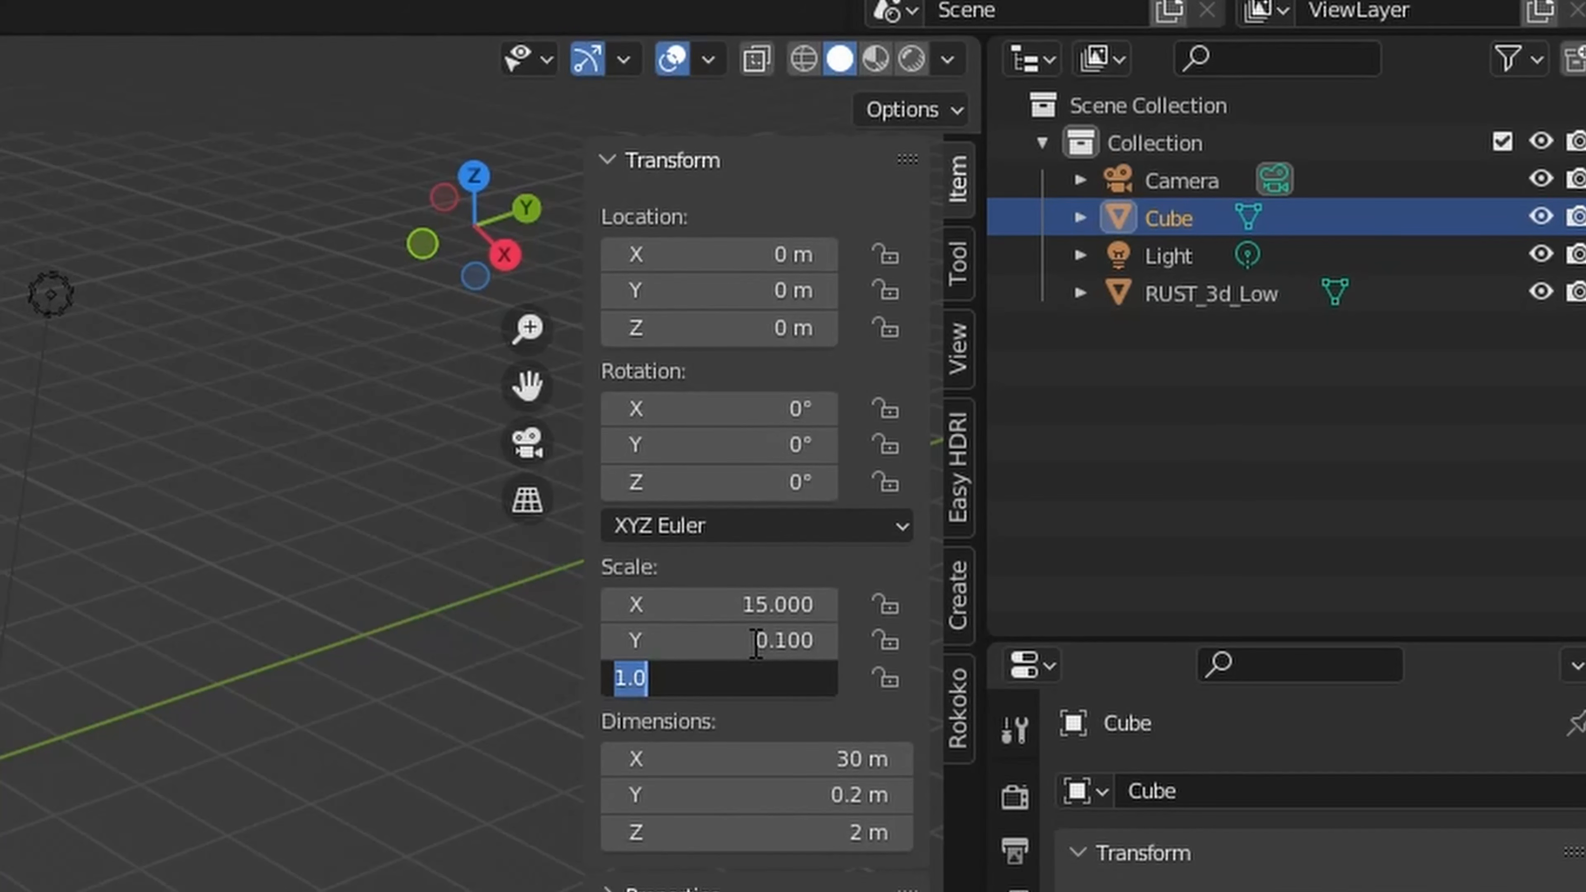
type("7.0")
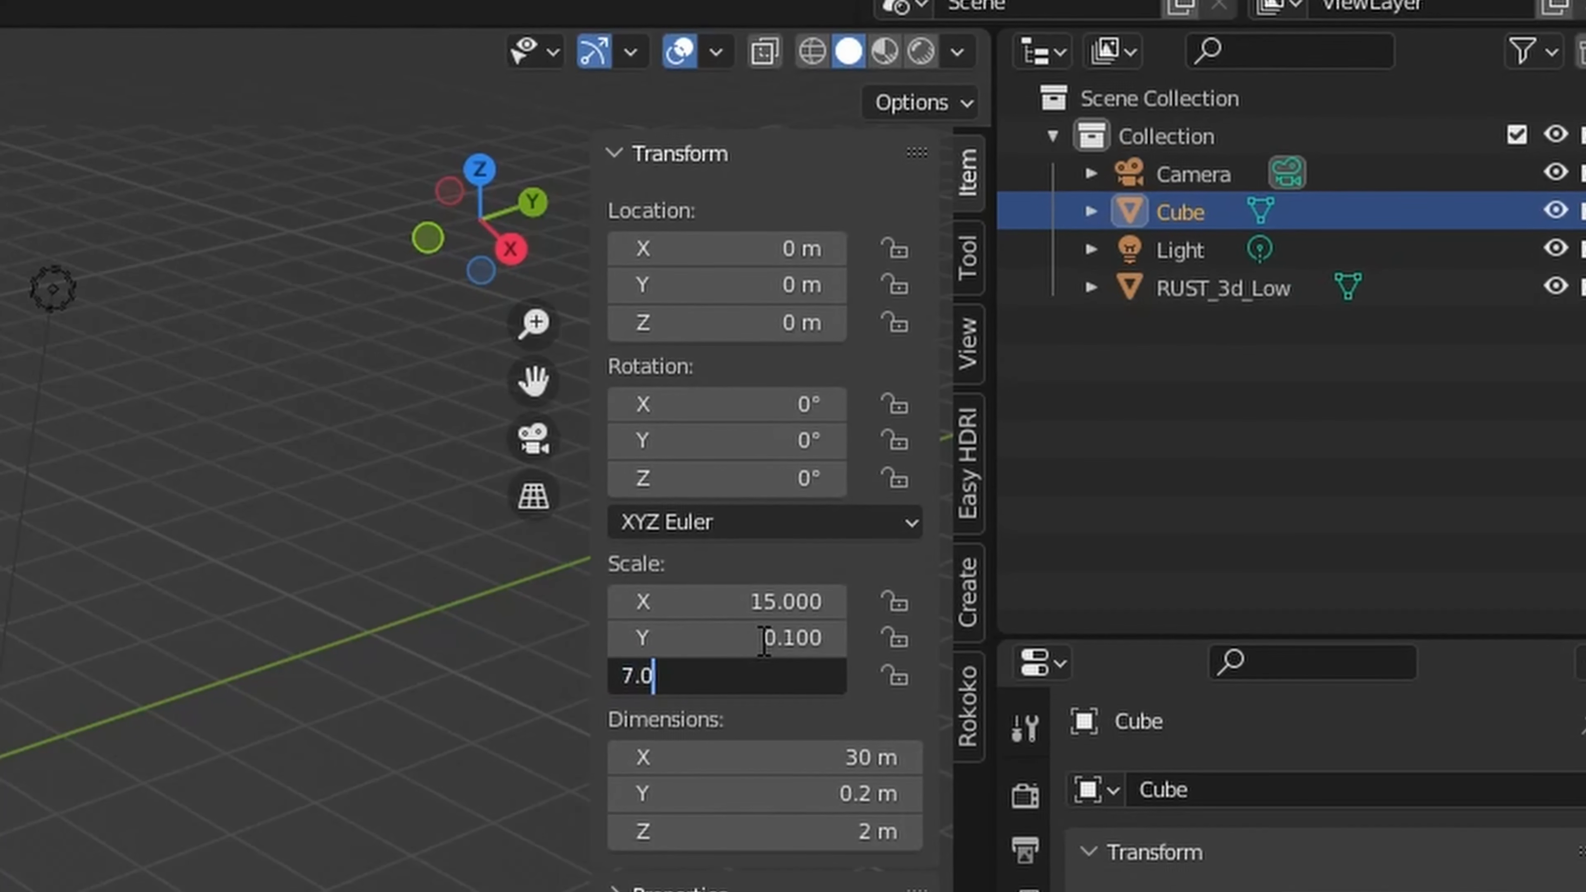
key("BackSpace")
type("5")
key("Return")
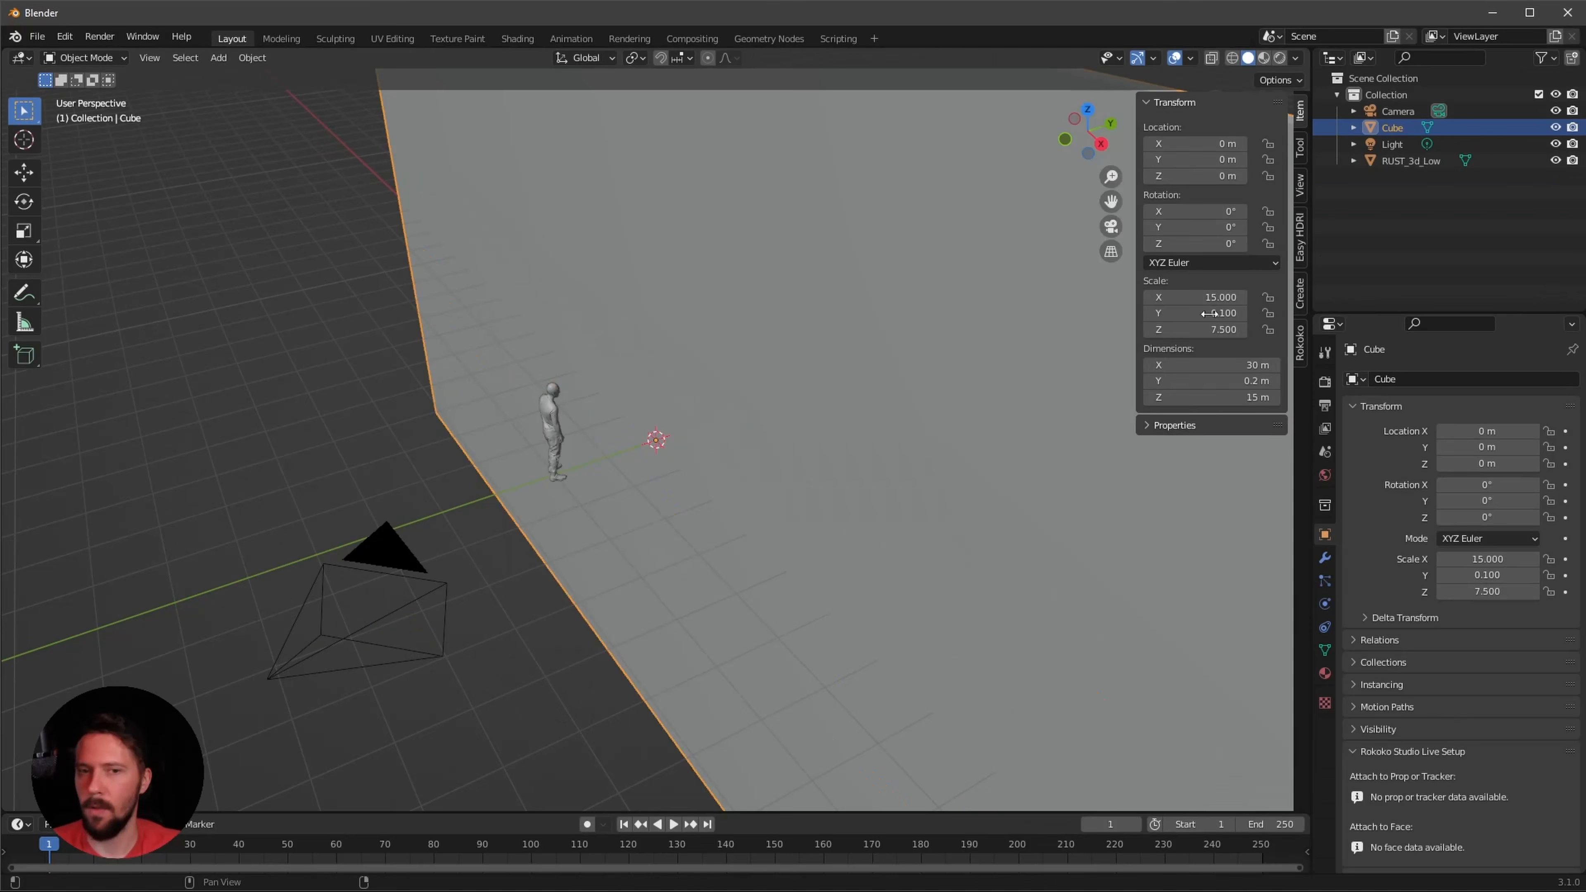
- Add a plane mesh as the floor and set its X and Y scale to 10
middle_click_drag(1117, 511, 877, 609)
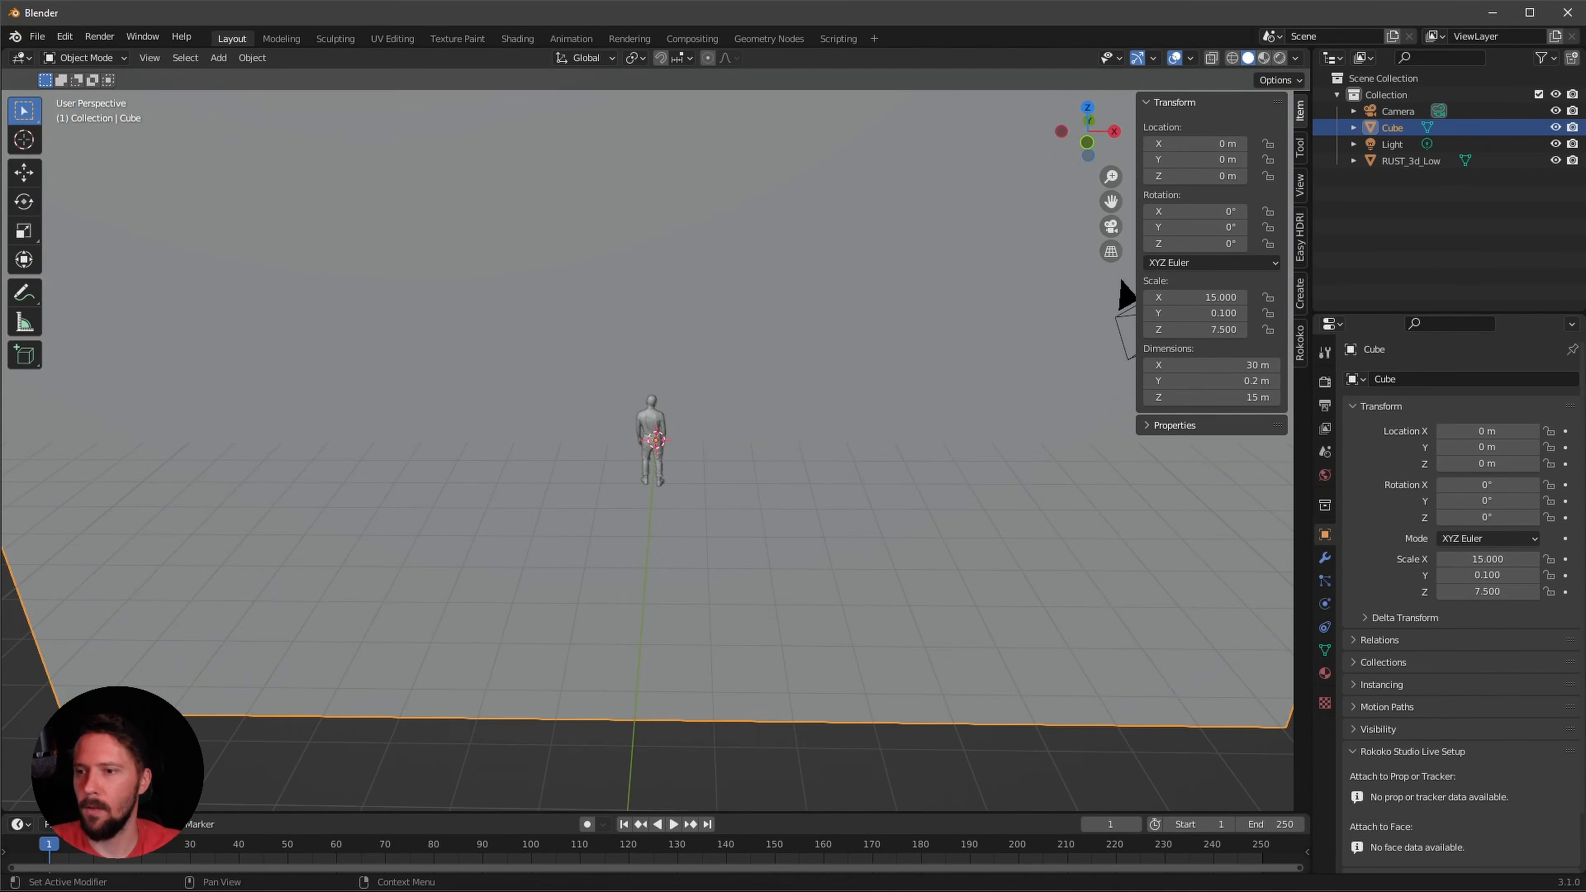
middle_click_drag(986, 538, 861, 553)
key("shift+a")
mouse_move(872, 551)
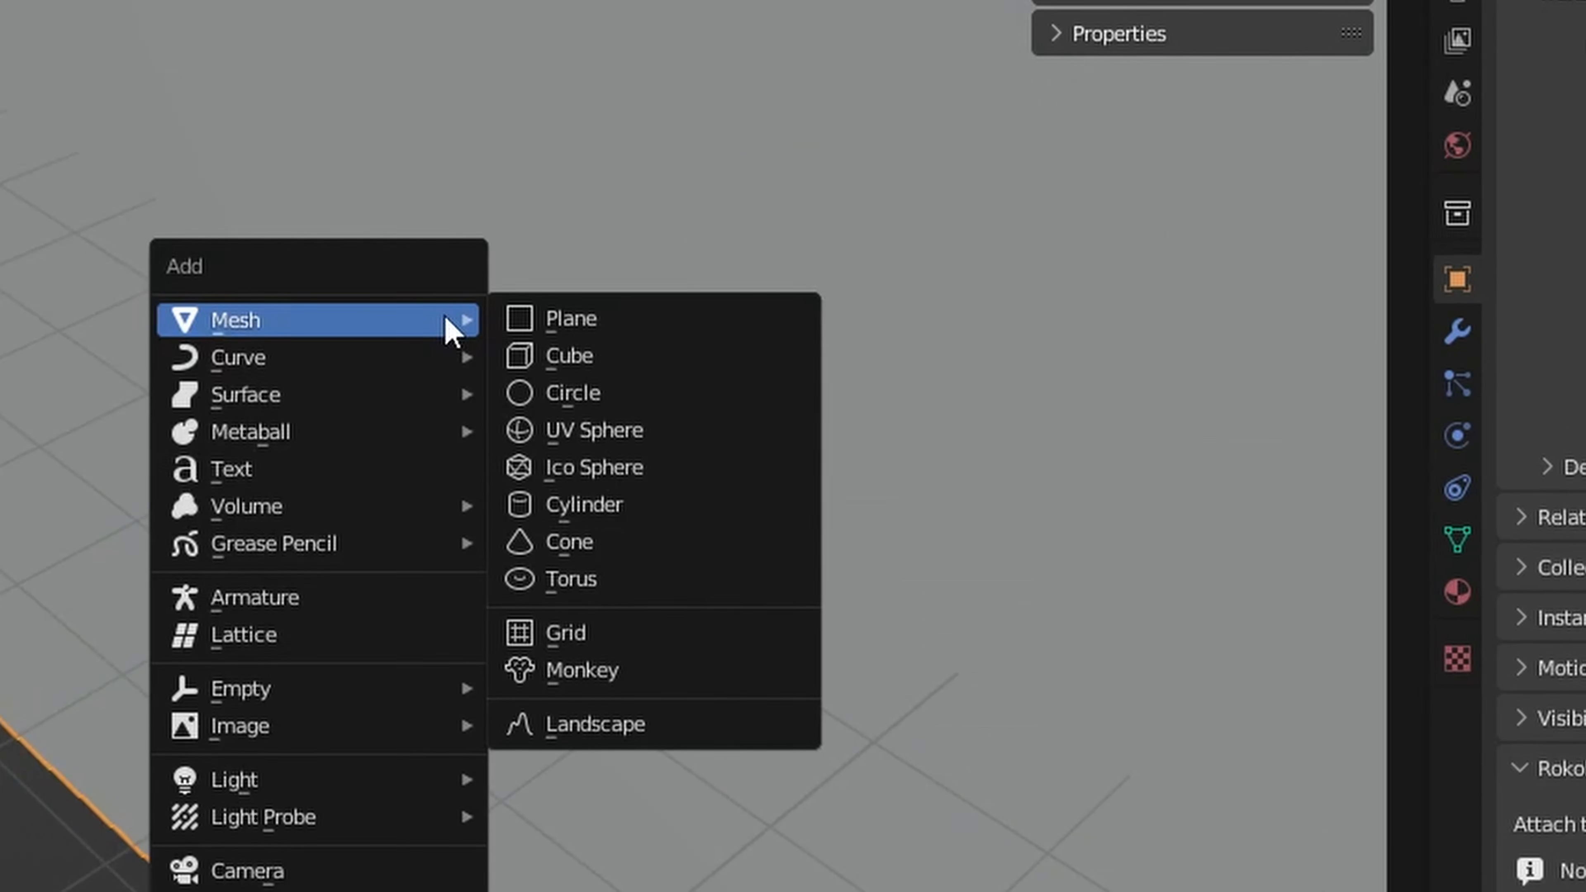
left_click(655, 327)
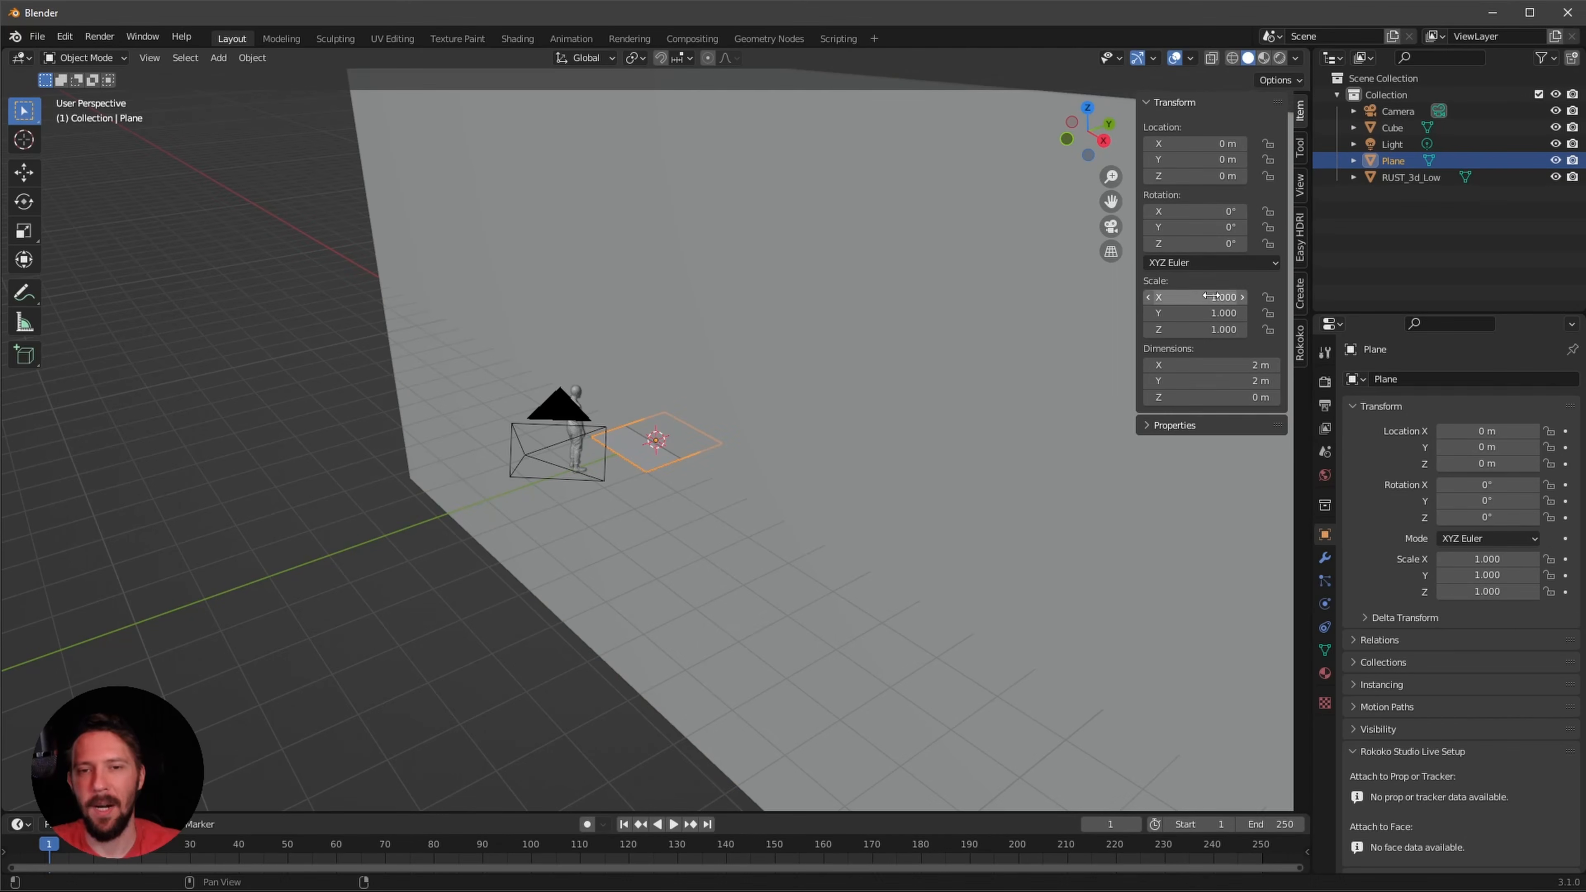
left_click(1206, 297)
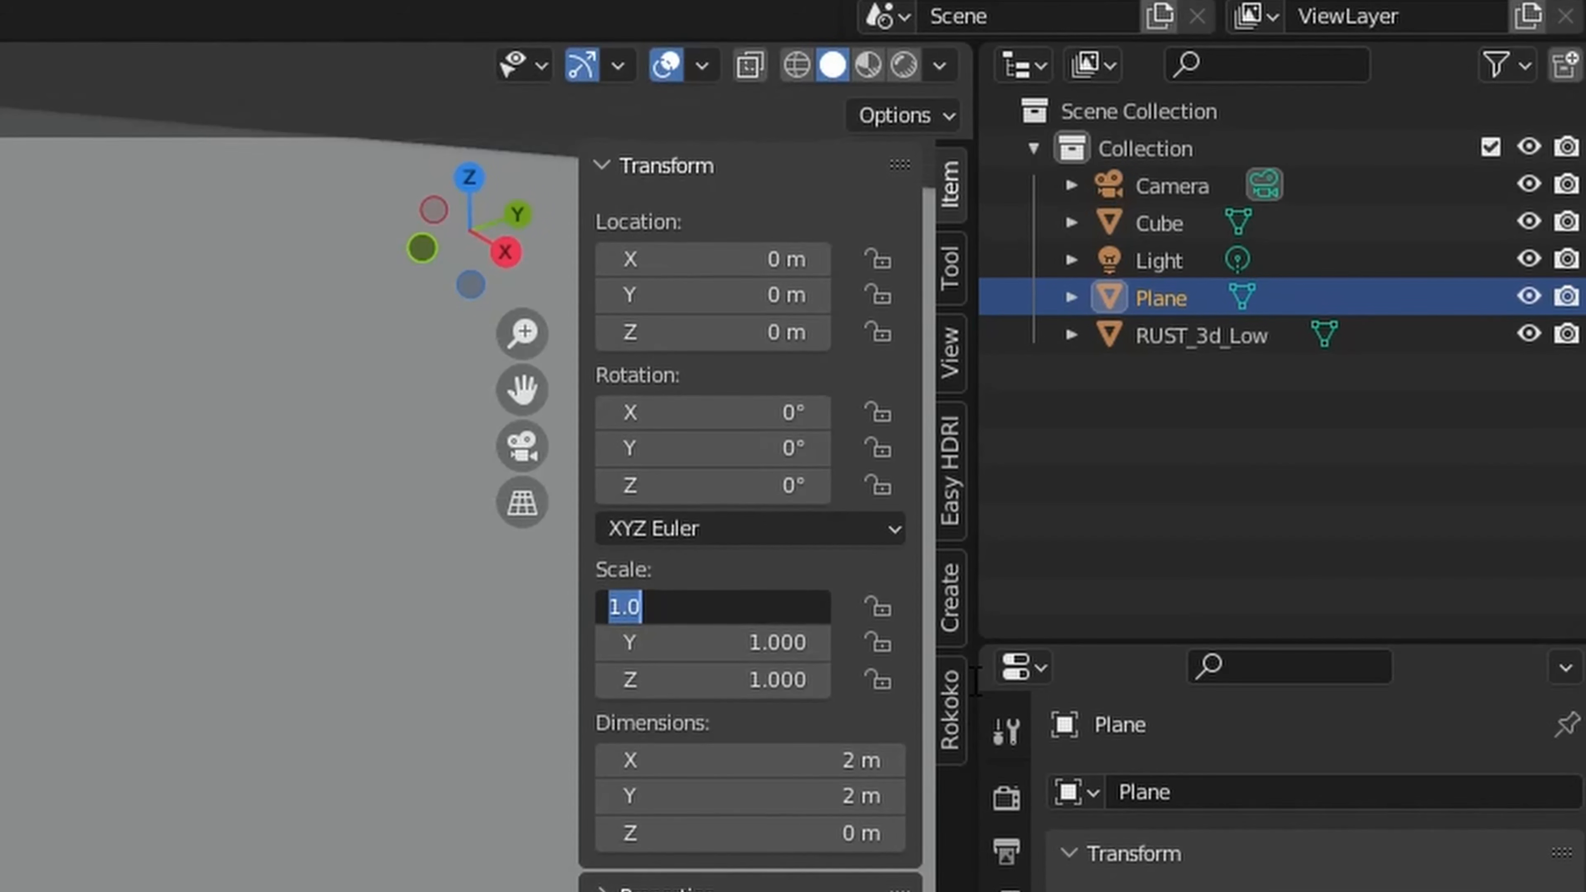
type("10")
key("Tab")
type("10")
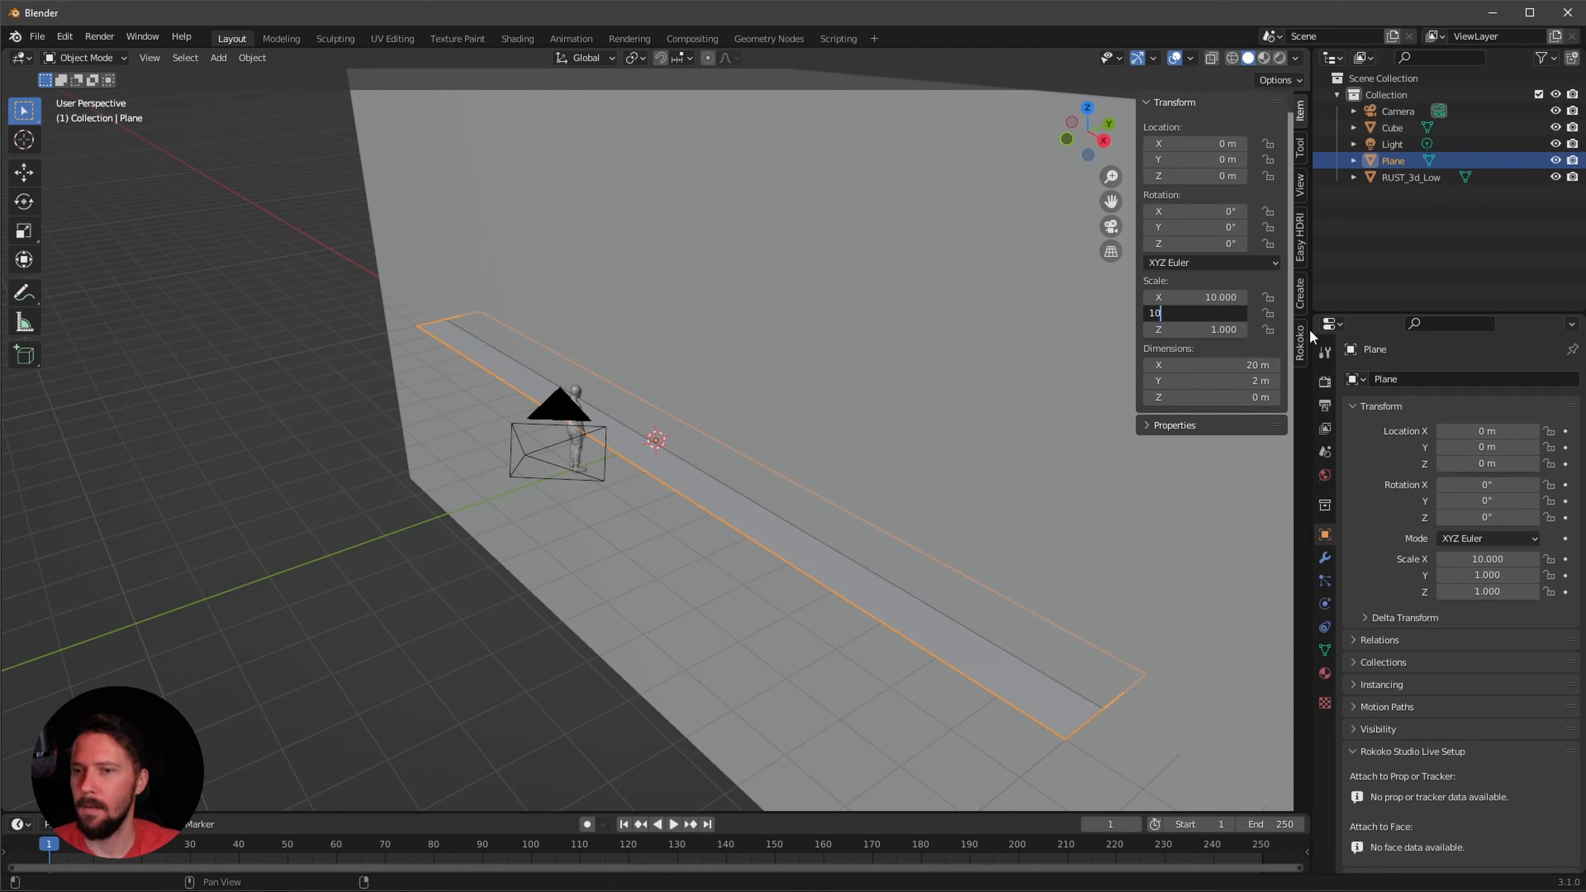
key("Return")
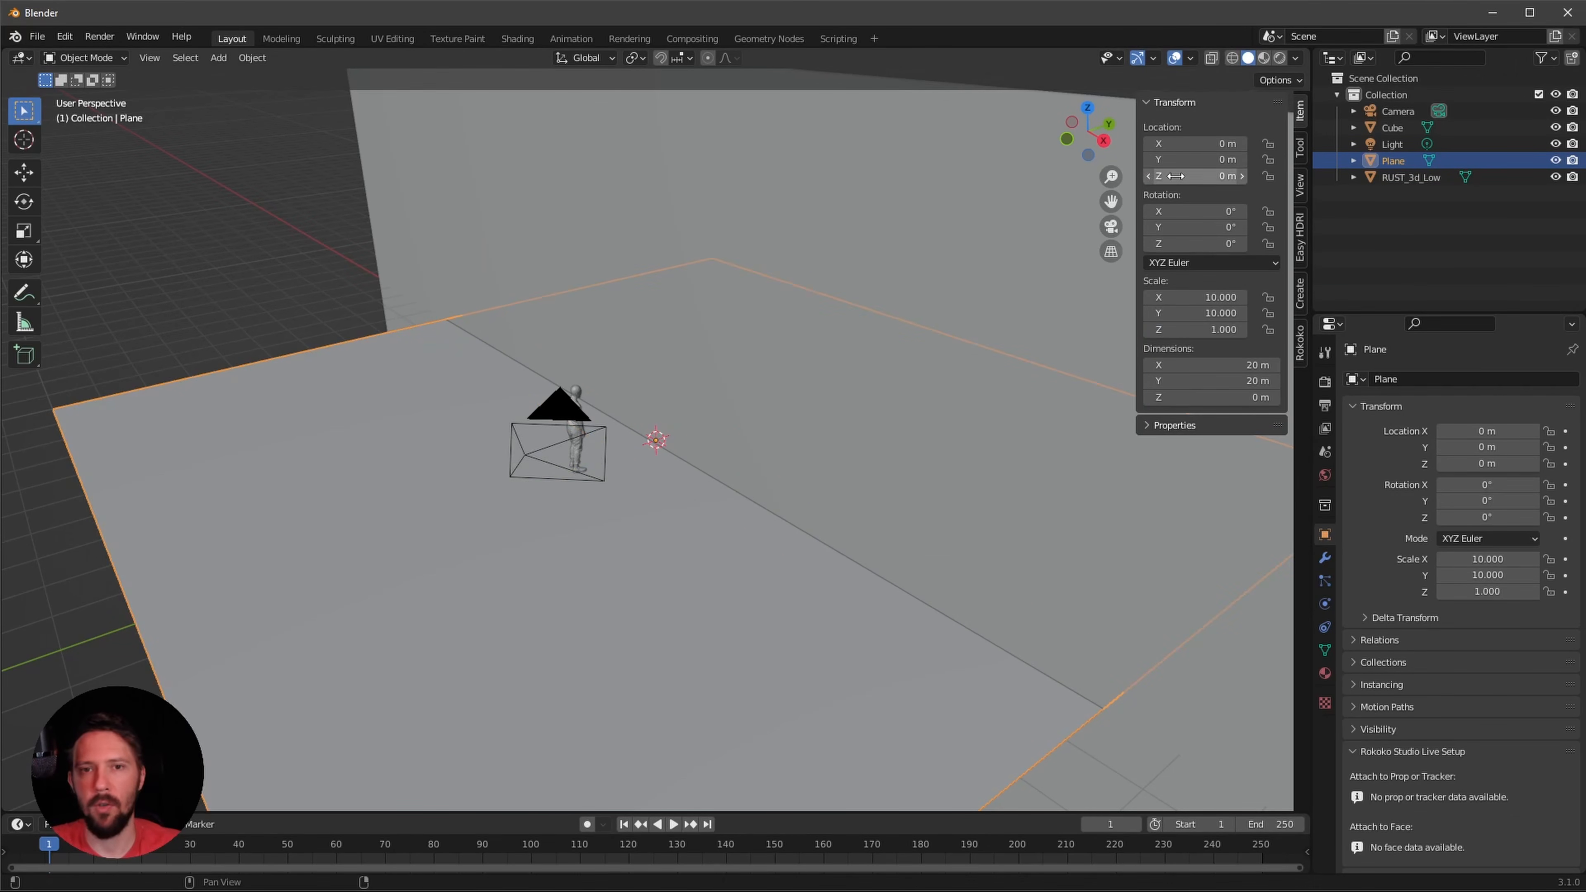
- Set the floor plane's Y location to -10 m
left_click(1209, 161)
type("-10")
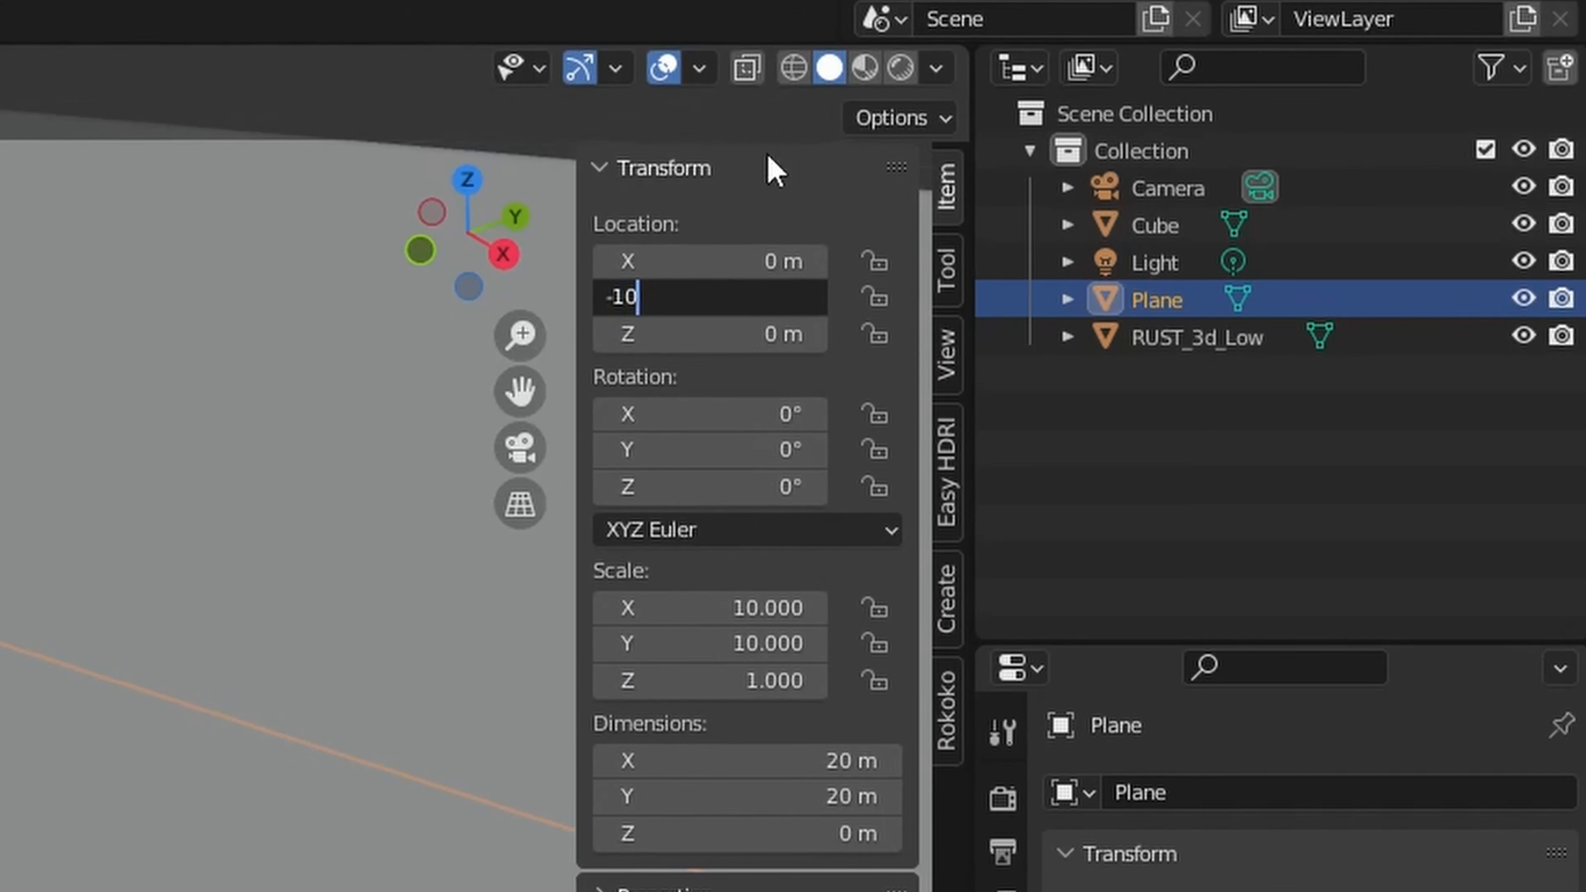
key("Return")
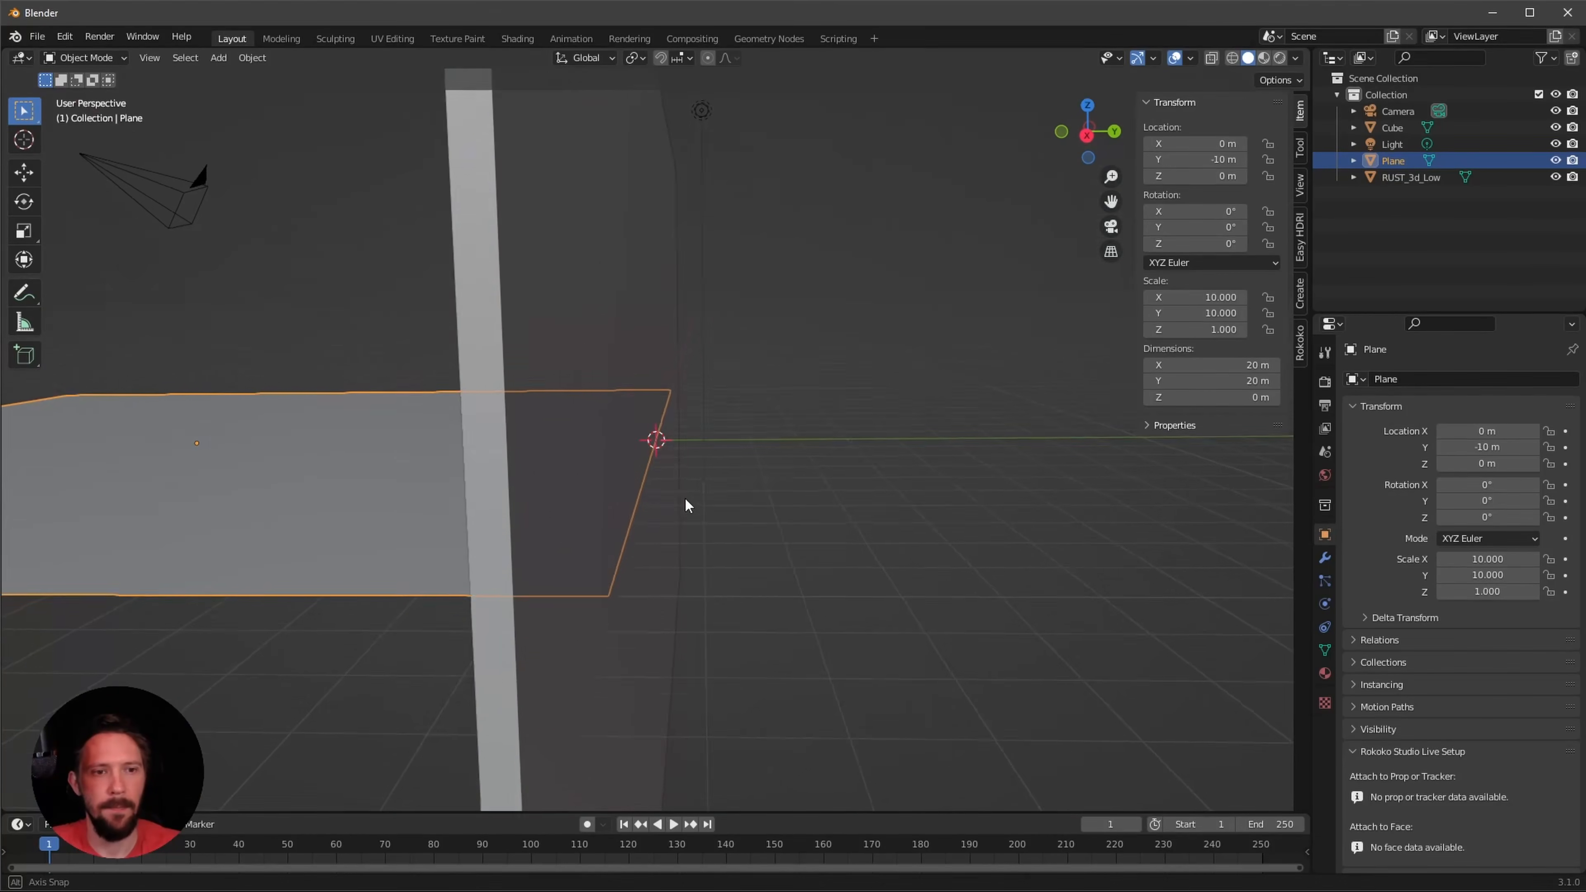
- Duplicate the back wall in place and set the copy's Z rotation to 90°
middle_click_drag(683, 503, 846, 499)
mouse_move(750, 419)
middle_mouse_down()
mouse_move(830, 515)
mouse_move(685, 415)
mouse_move(801, 456)
mouse_move(816, 478)
mouse_move(778, 486)
mouse_move(771, 422)
middle_mouse_up()
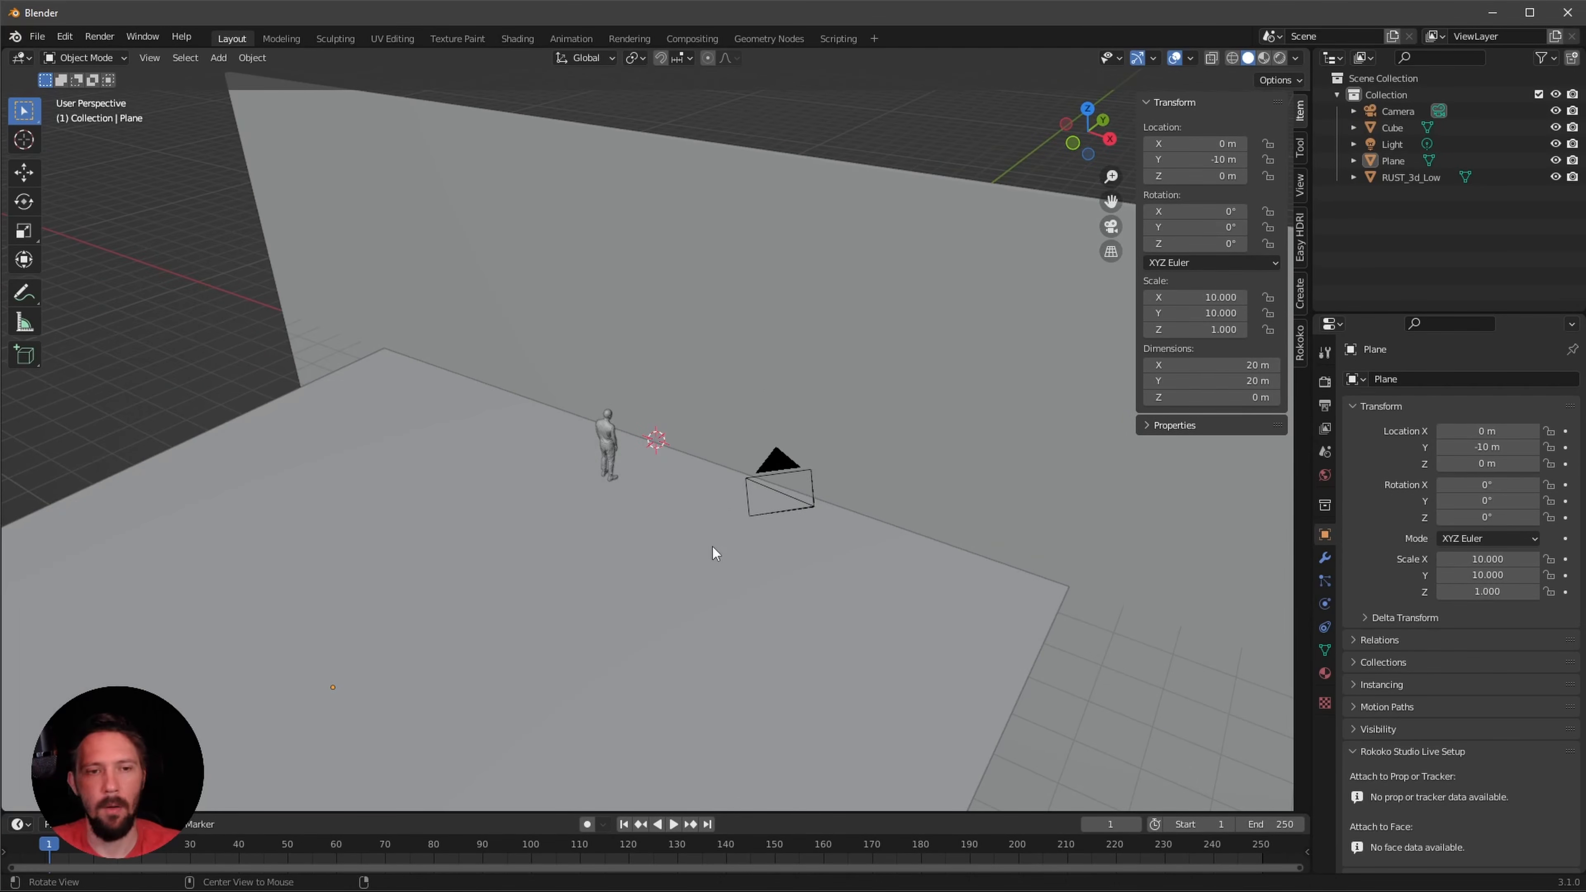
middle_click_drag(712, 548, 564, 437)
middle_click_drag(716, 478, 808, 473)
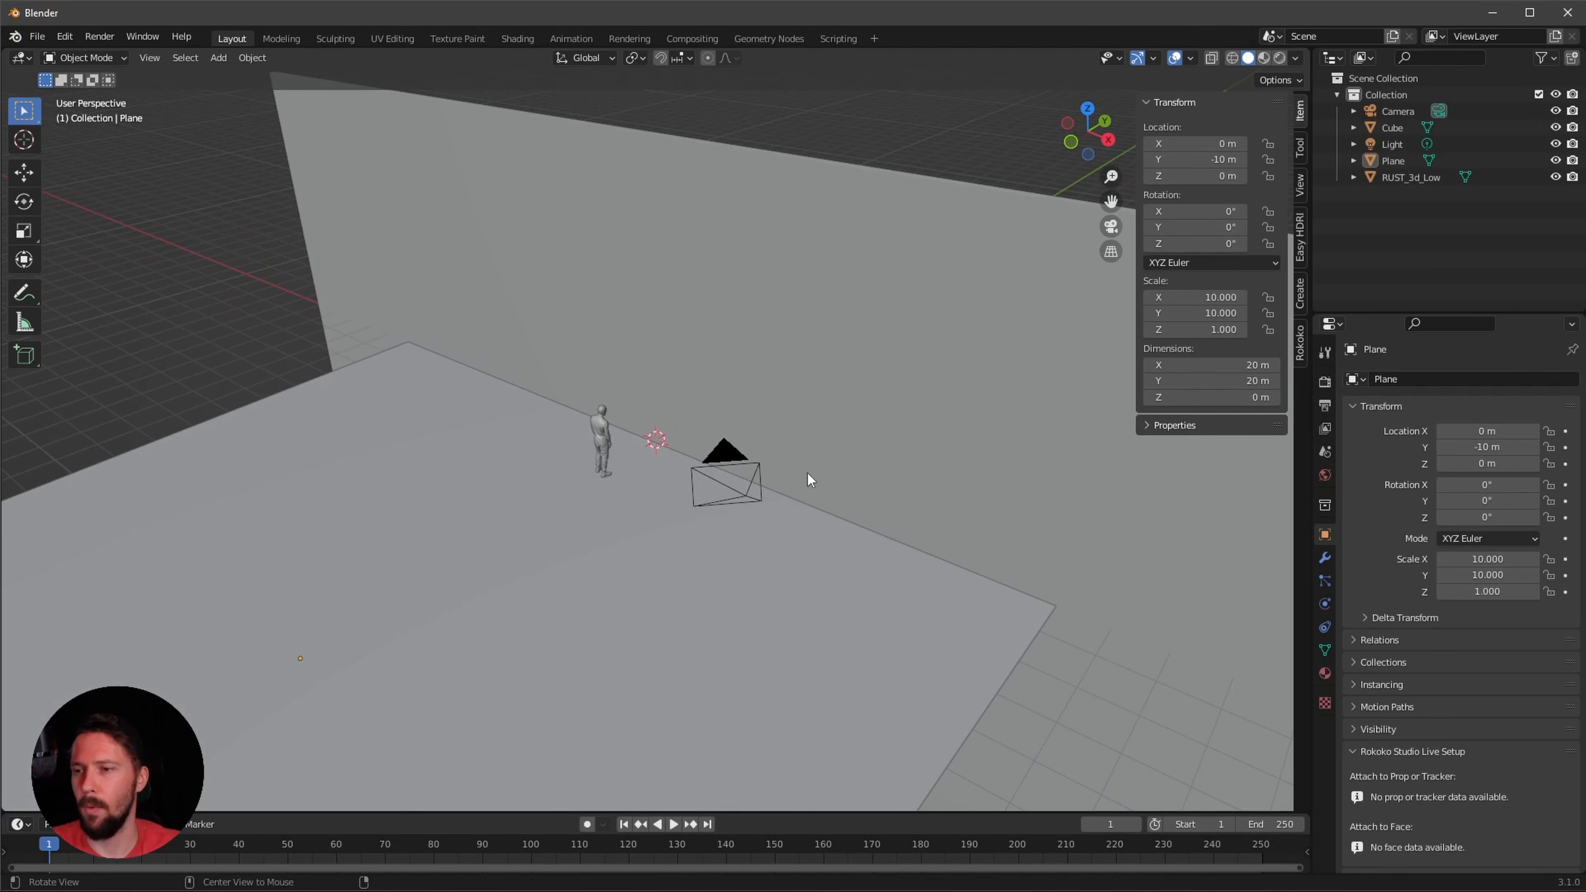
middle_click_drag(813, 567, 911, 448)
left_click(909, 382)
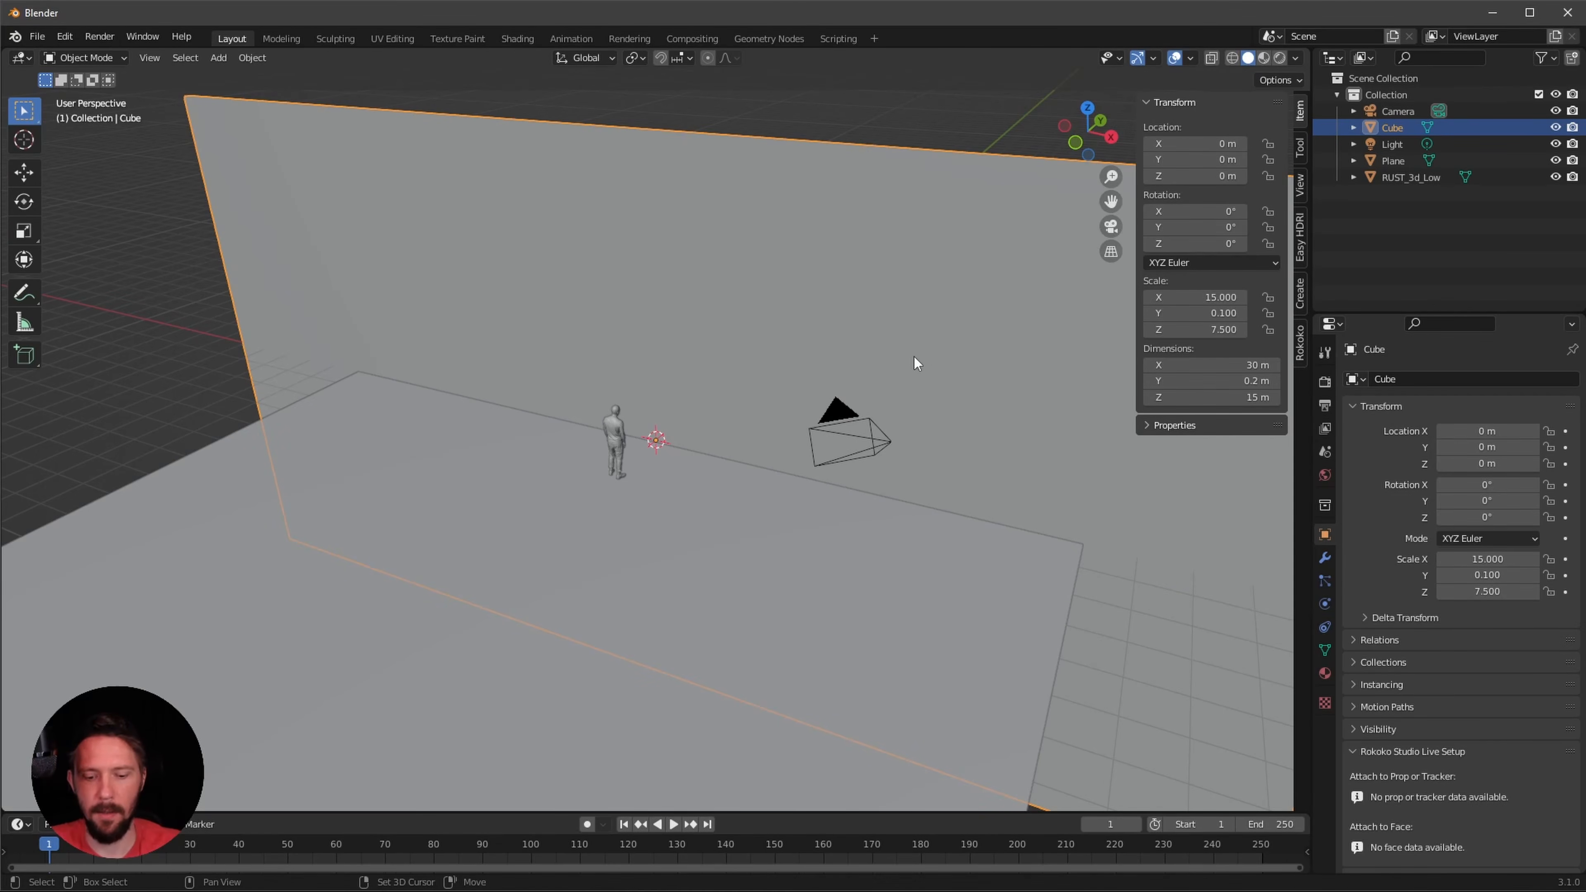
key("shift+d")
right_click(917, 325)
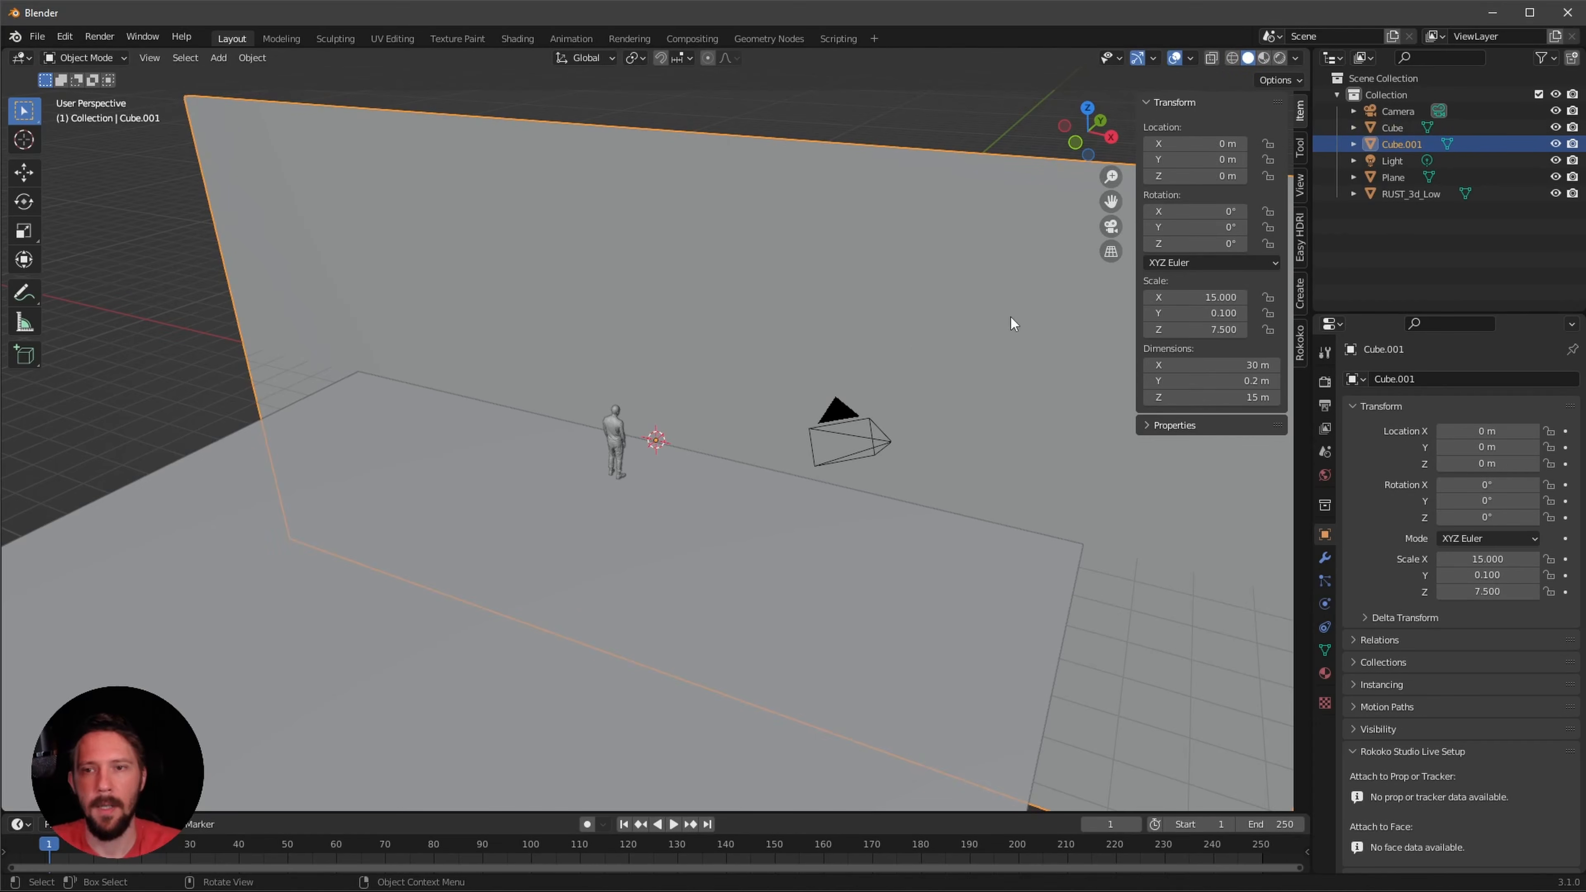
left_click(1193, 243)
type("90")
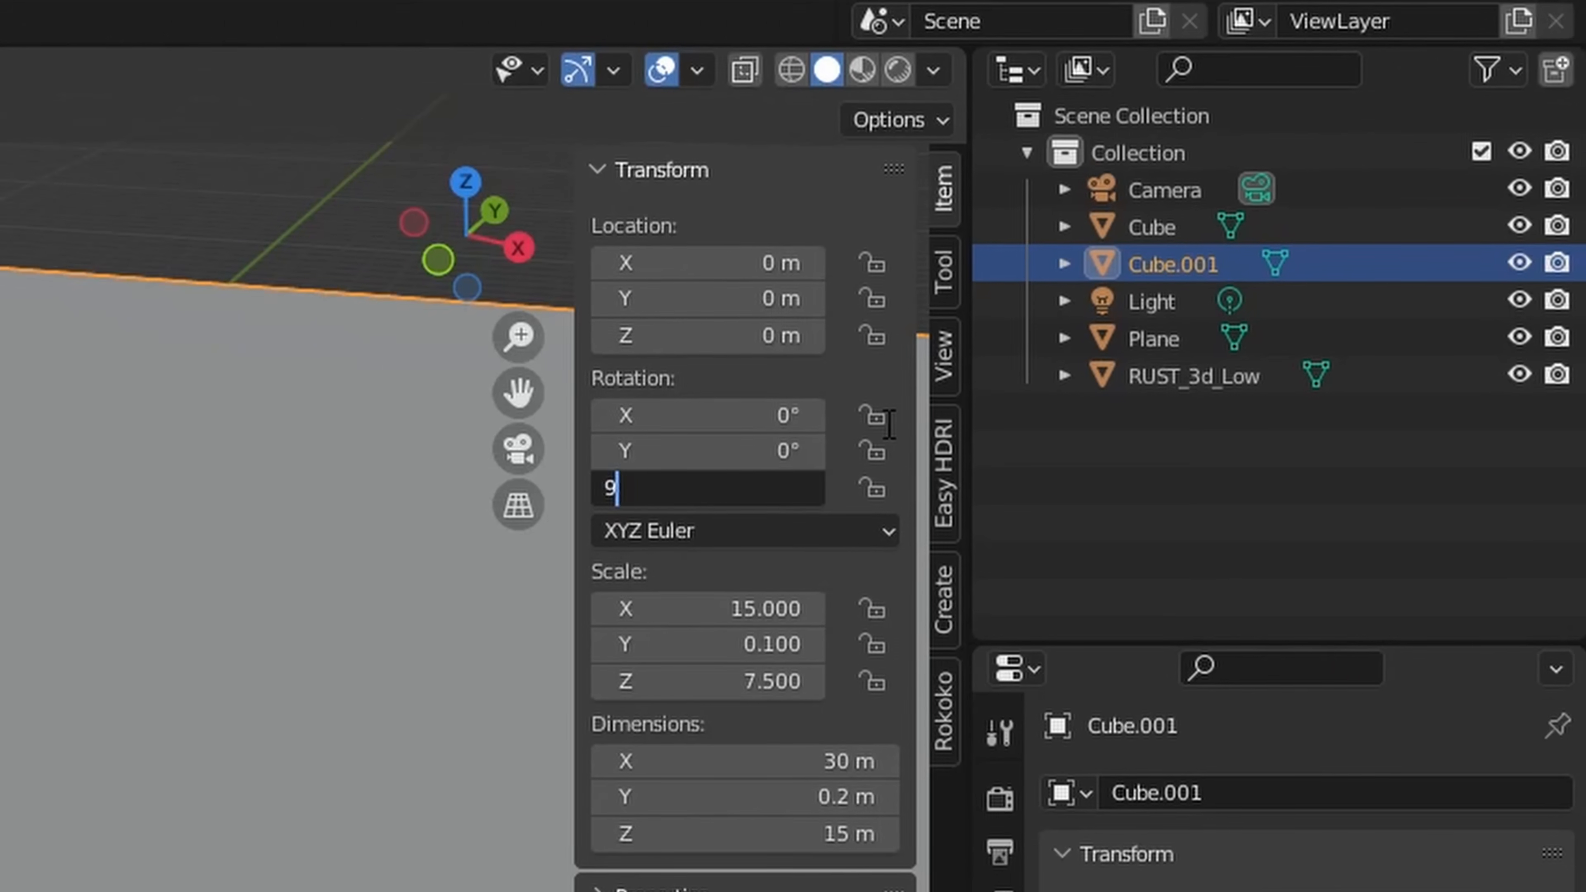
key("Return")
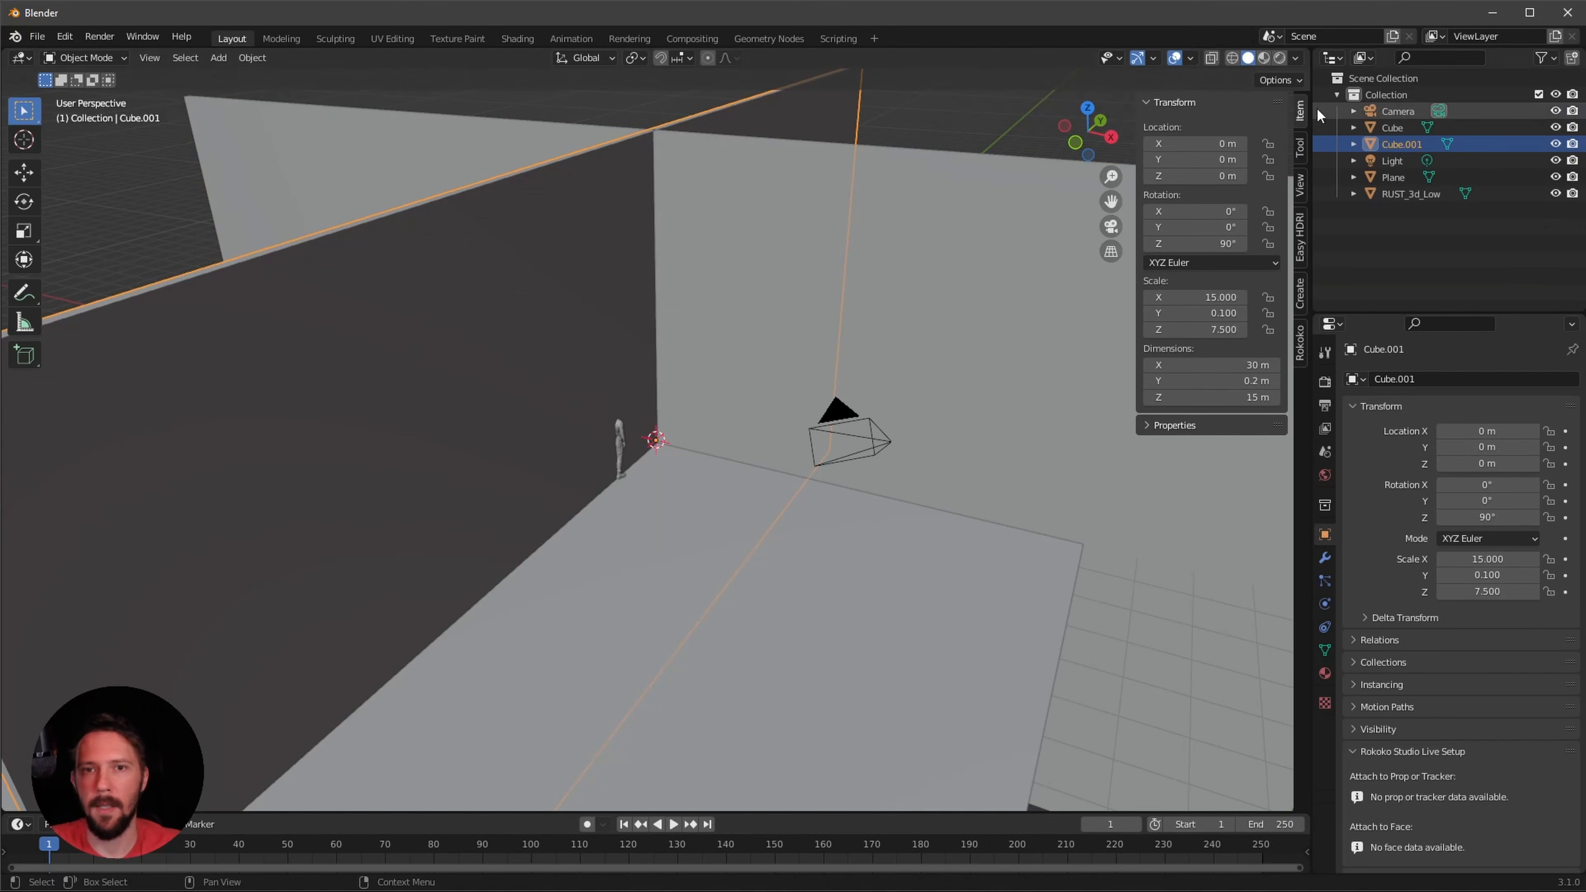
- Place the rotated wall copy at X -10 m, Y -5 m and set its Z scale to 25
left_click(1228, 143)
type("-10")
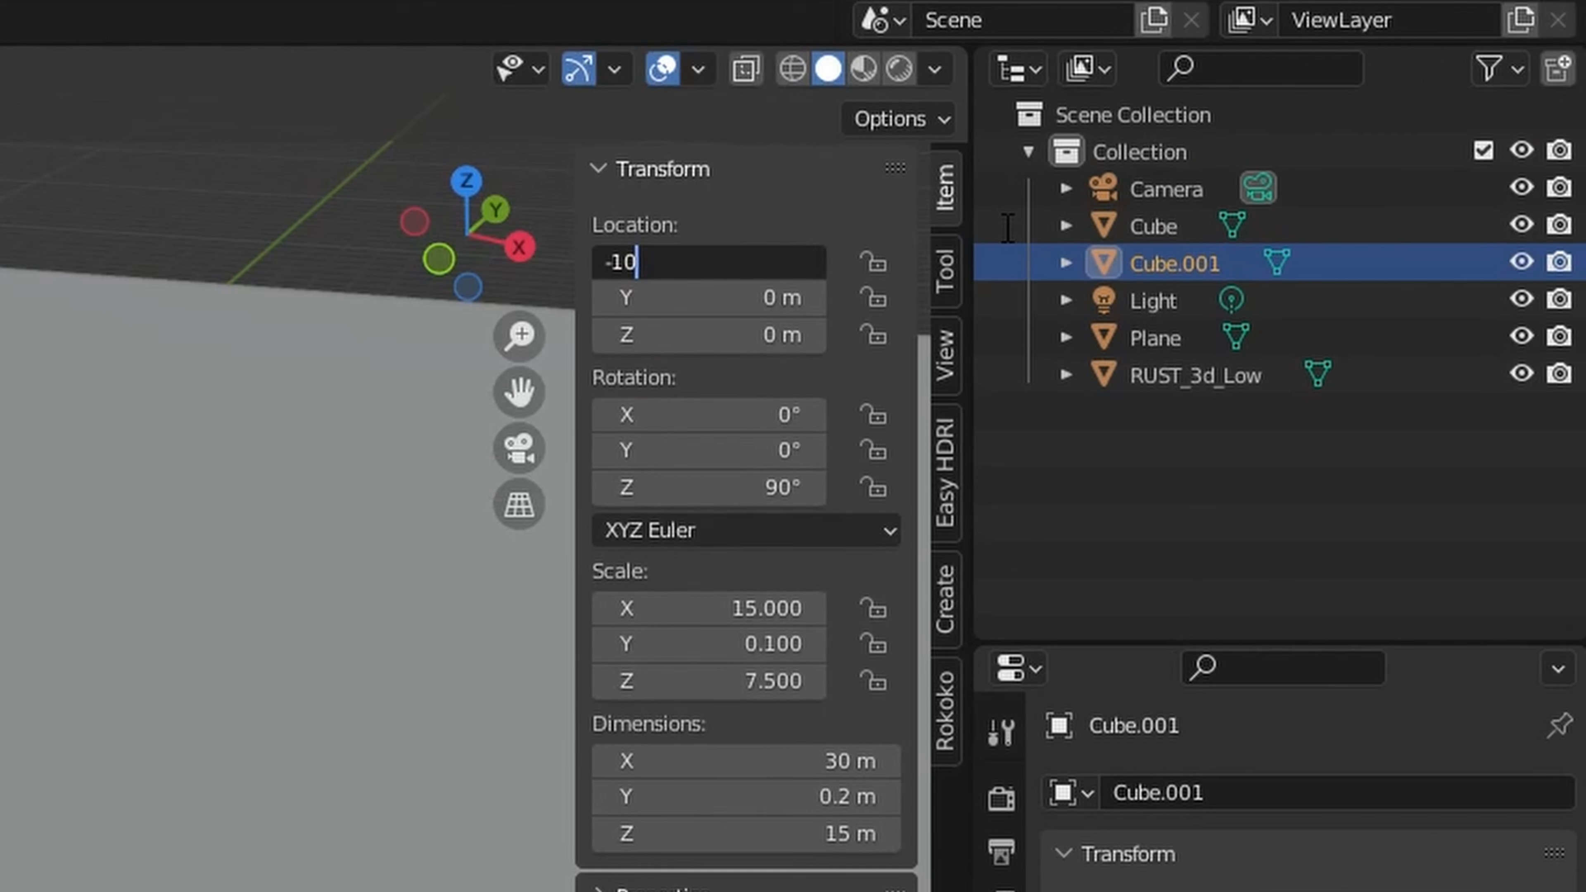
key("Tab")
type("-5")
key("Return")
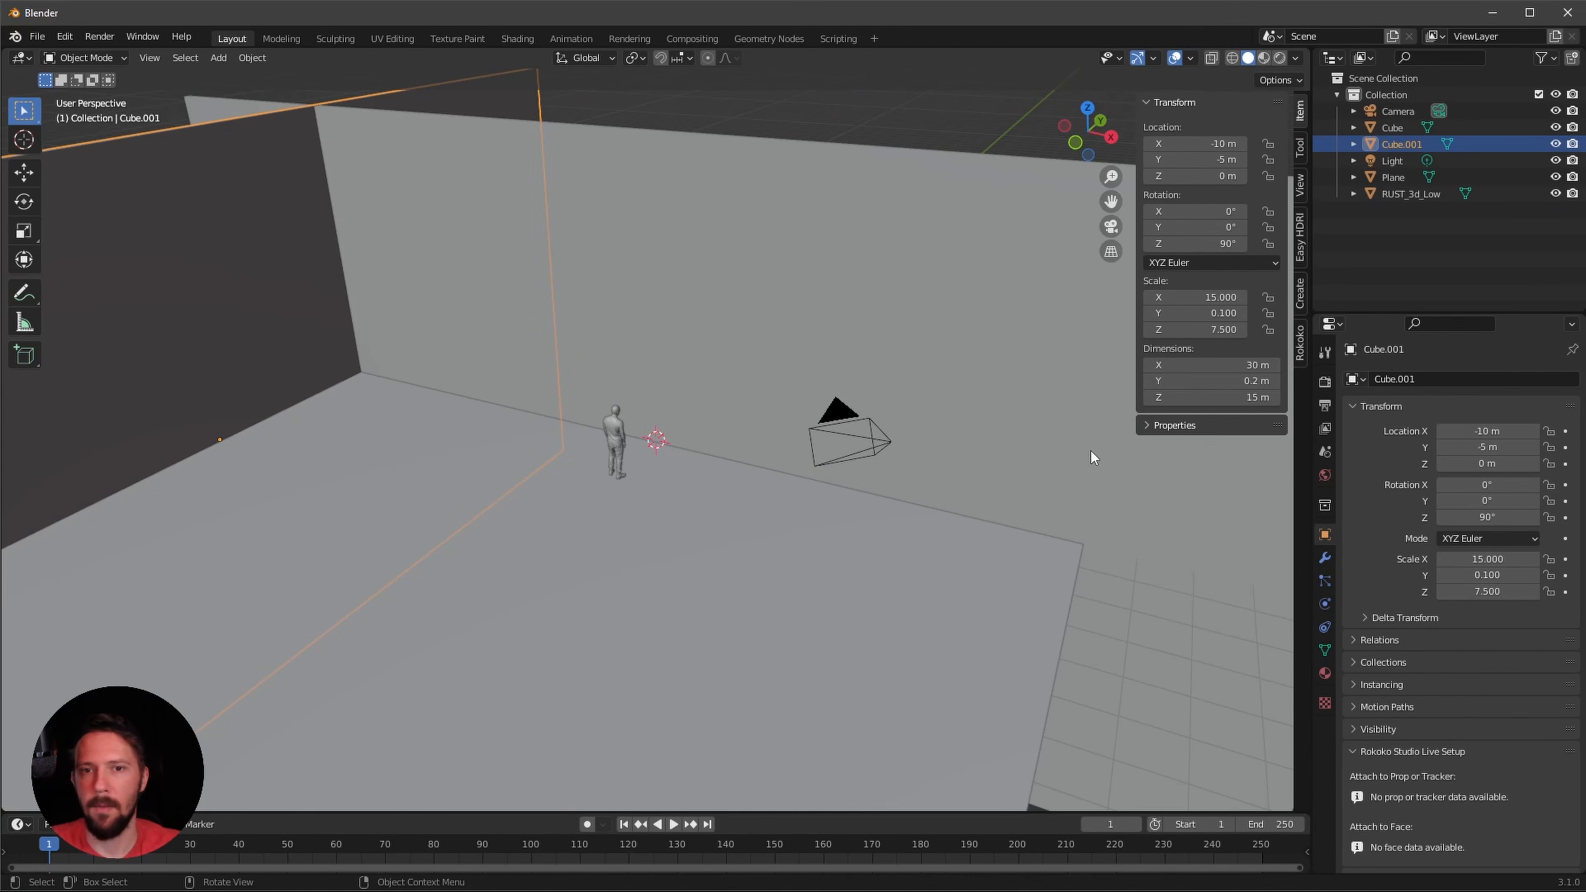
left_click(1218, 329)
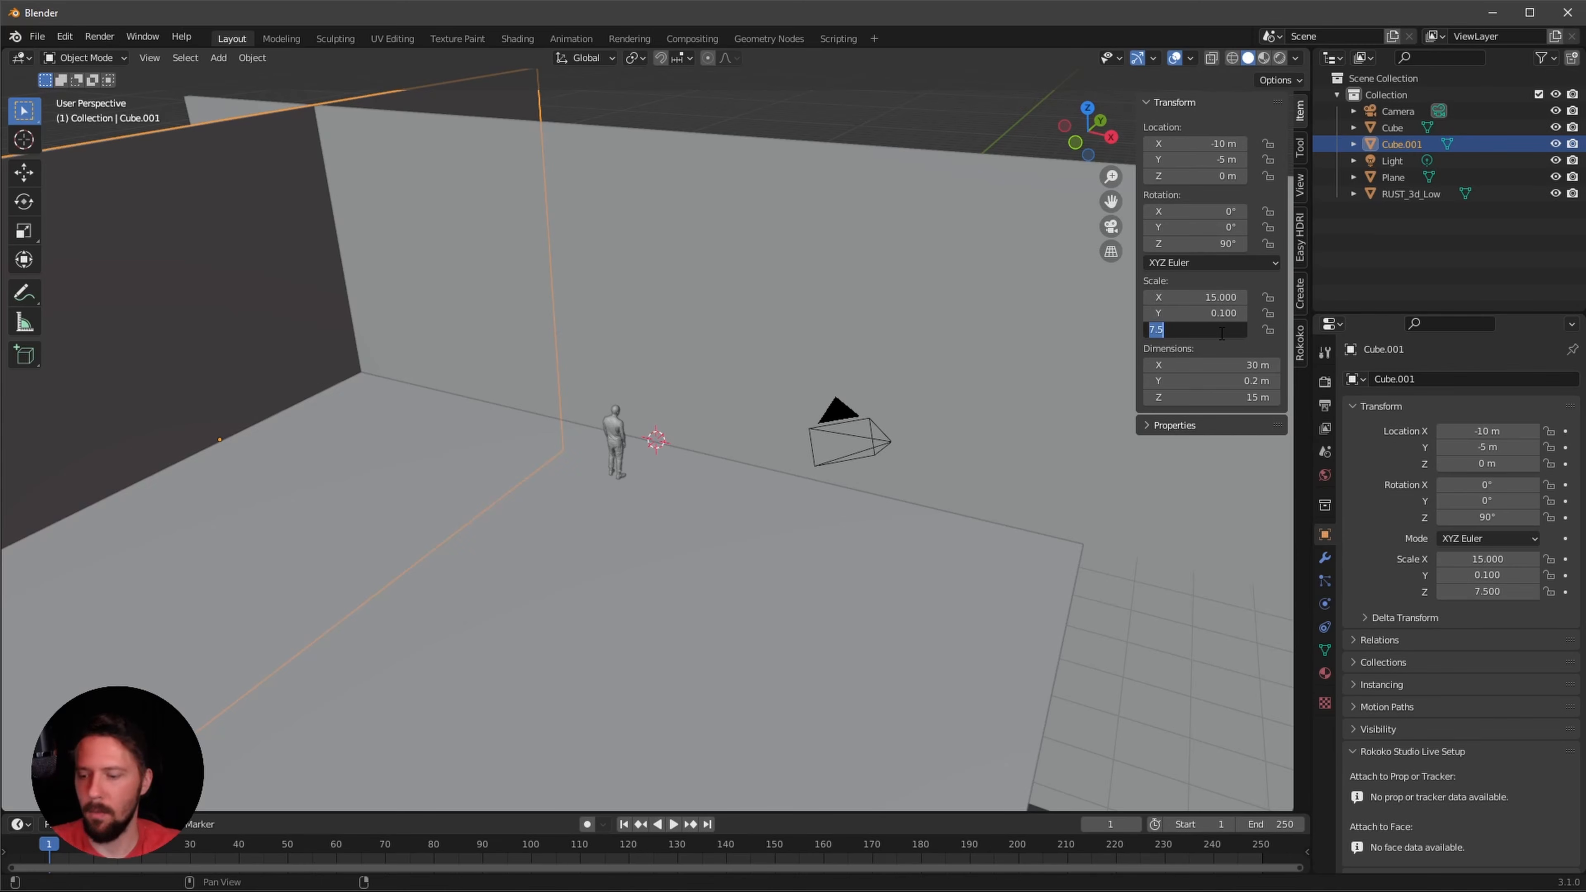
type("25")
key("Return")
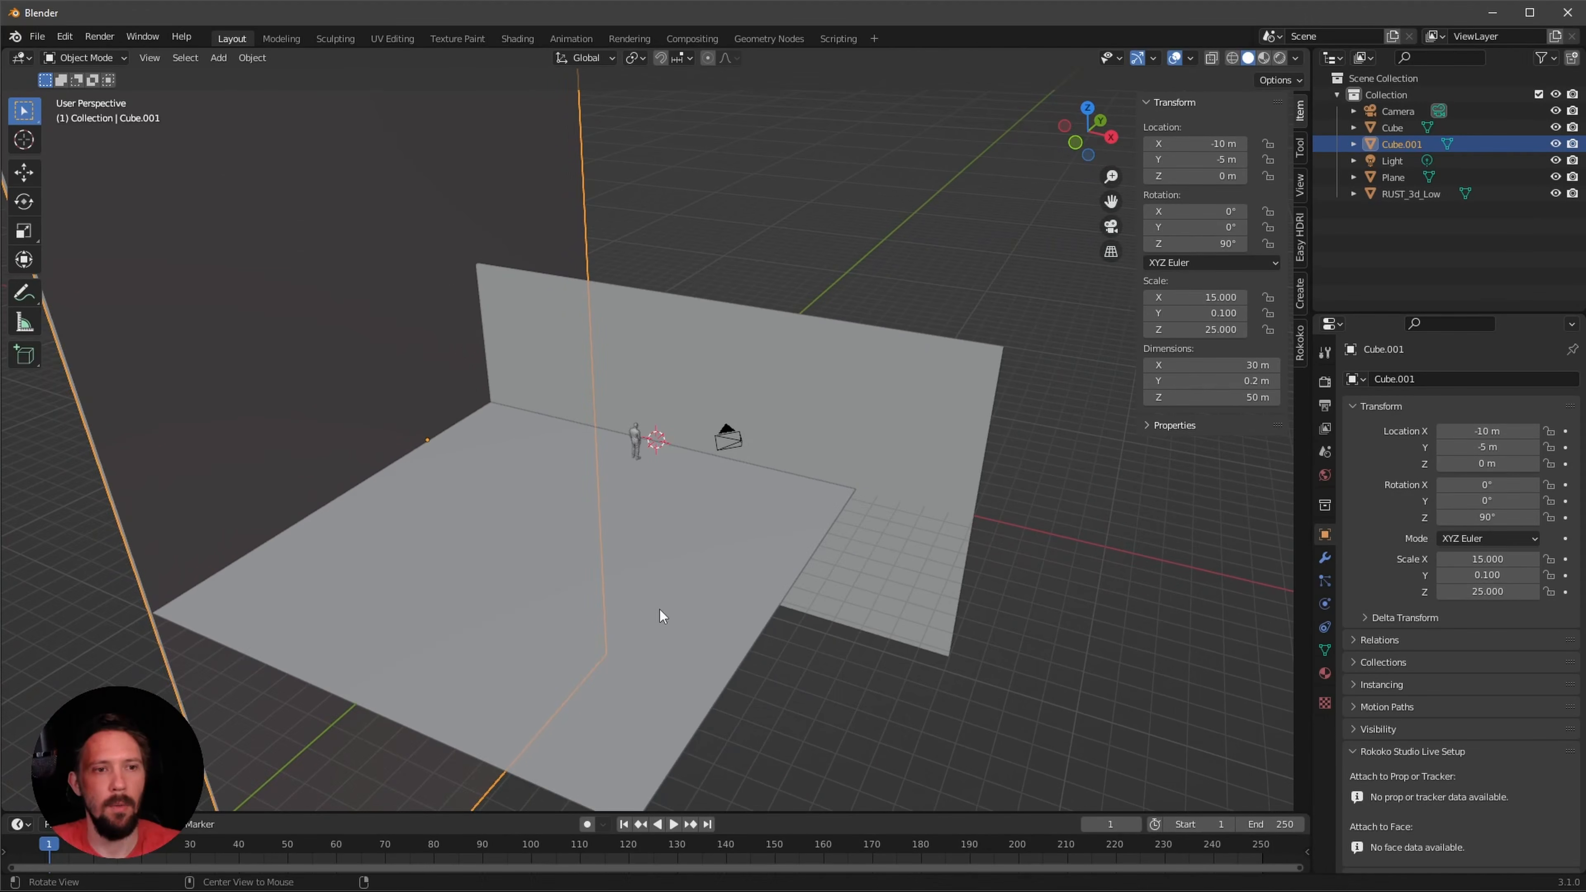
- Duplicate the side wall and set the copy's X location to 10 m for the opposite side of the floor
middle_click_drag(660, 610, 696, 599)
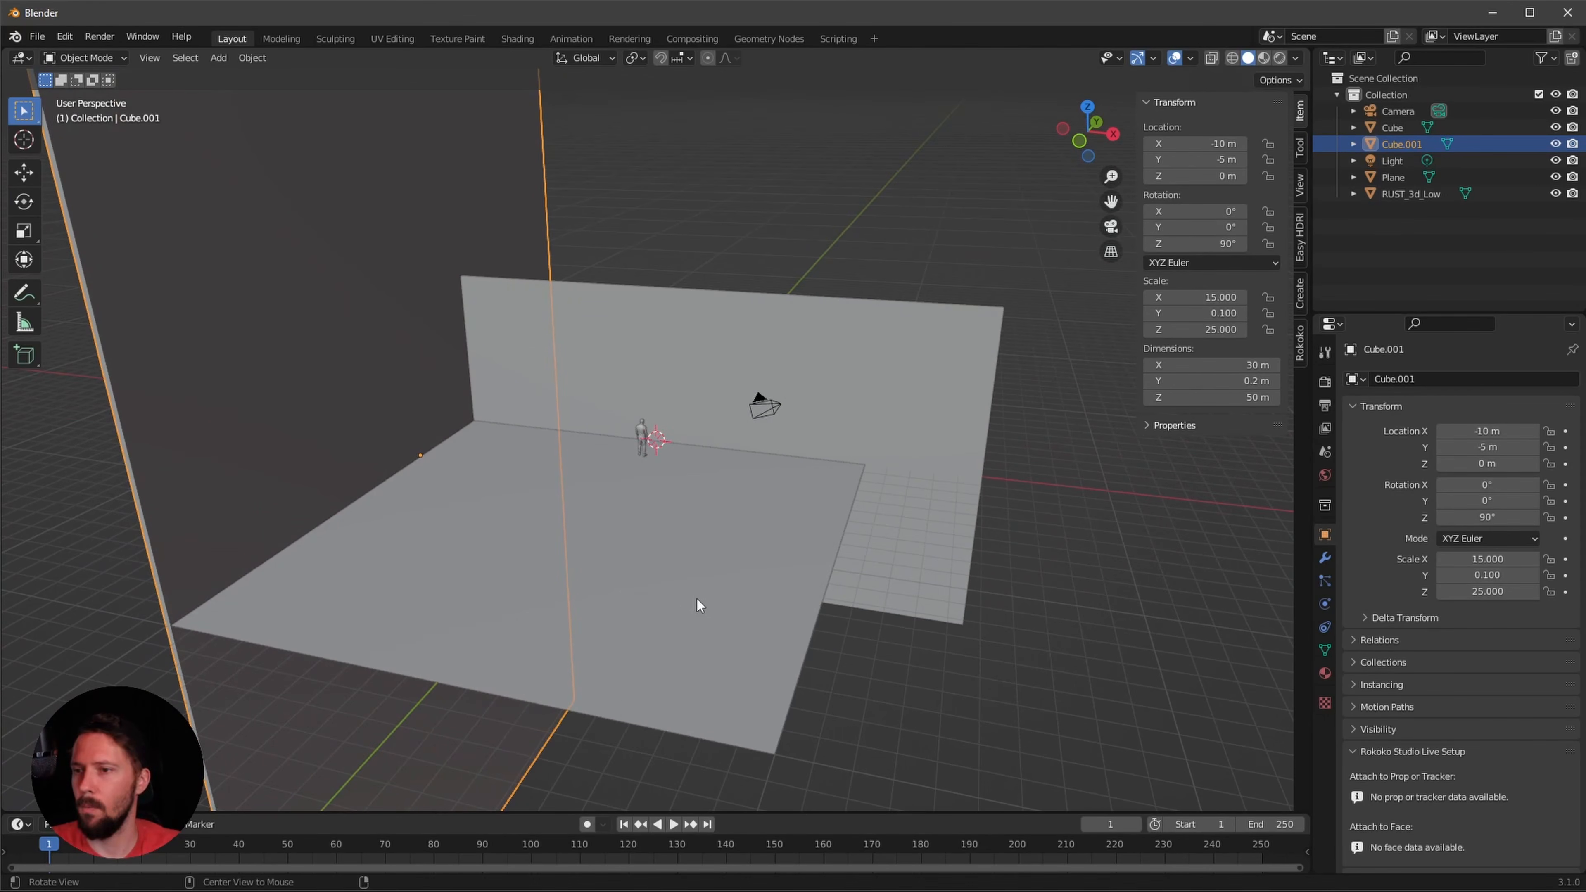
middle_click_drag(775, 393, 764, 394)
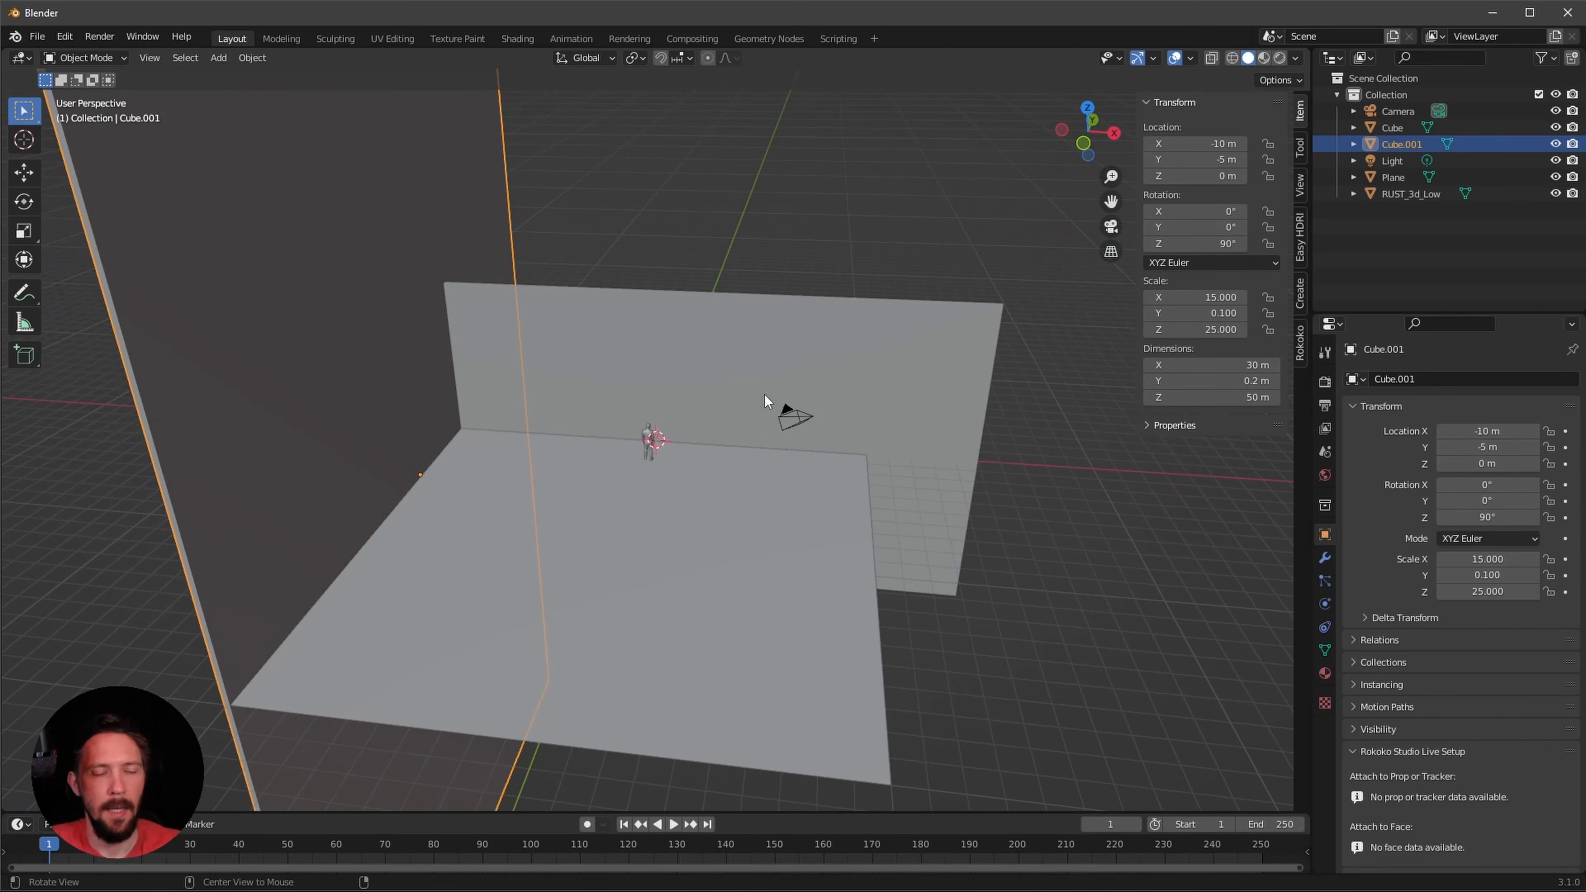
middle_click_drag(758, 520, 728, 556)
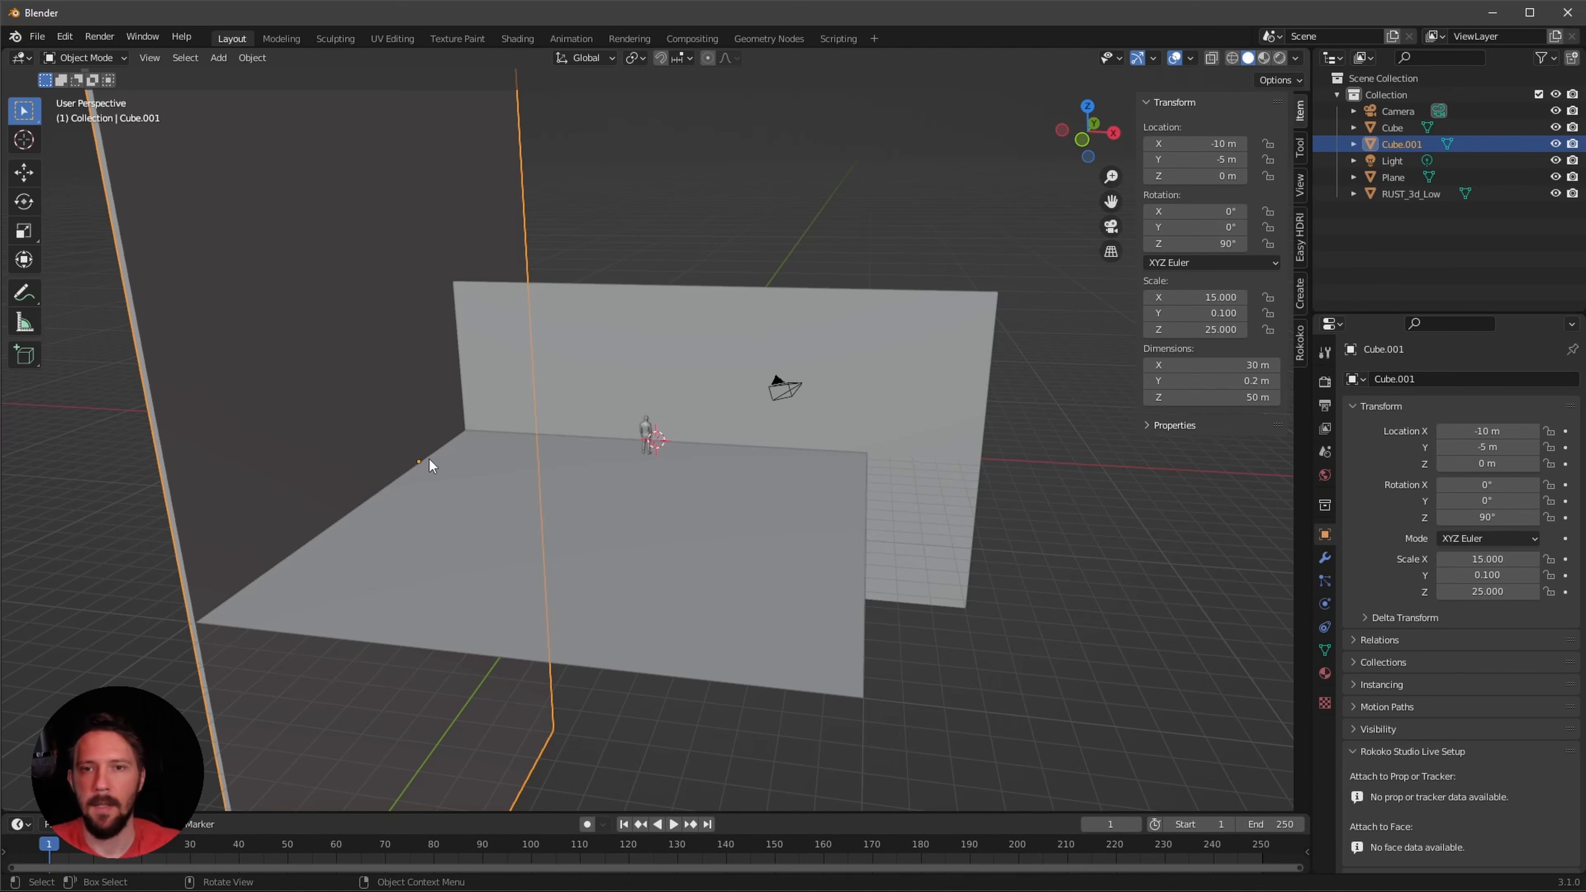
key("shift+d")
right_click(416, 447)
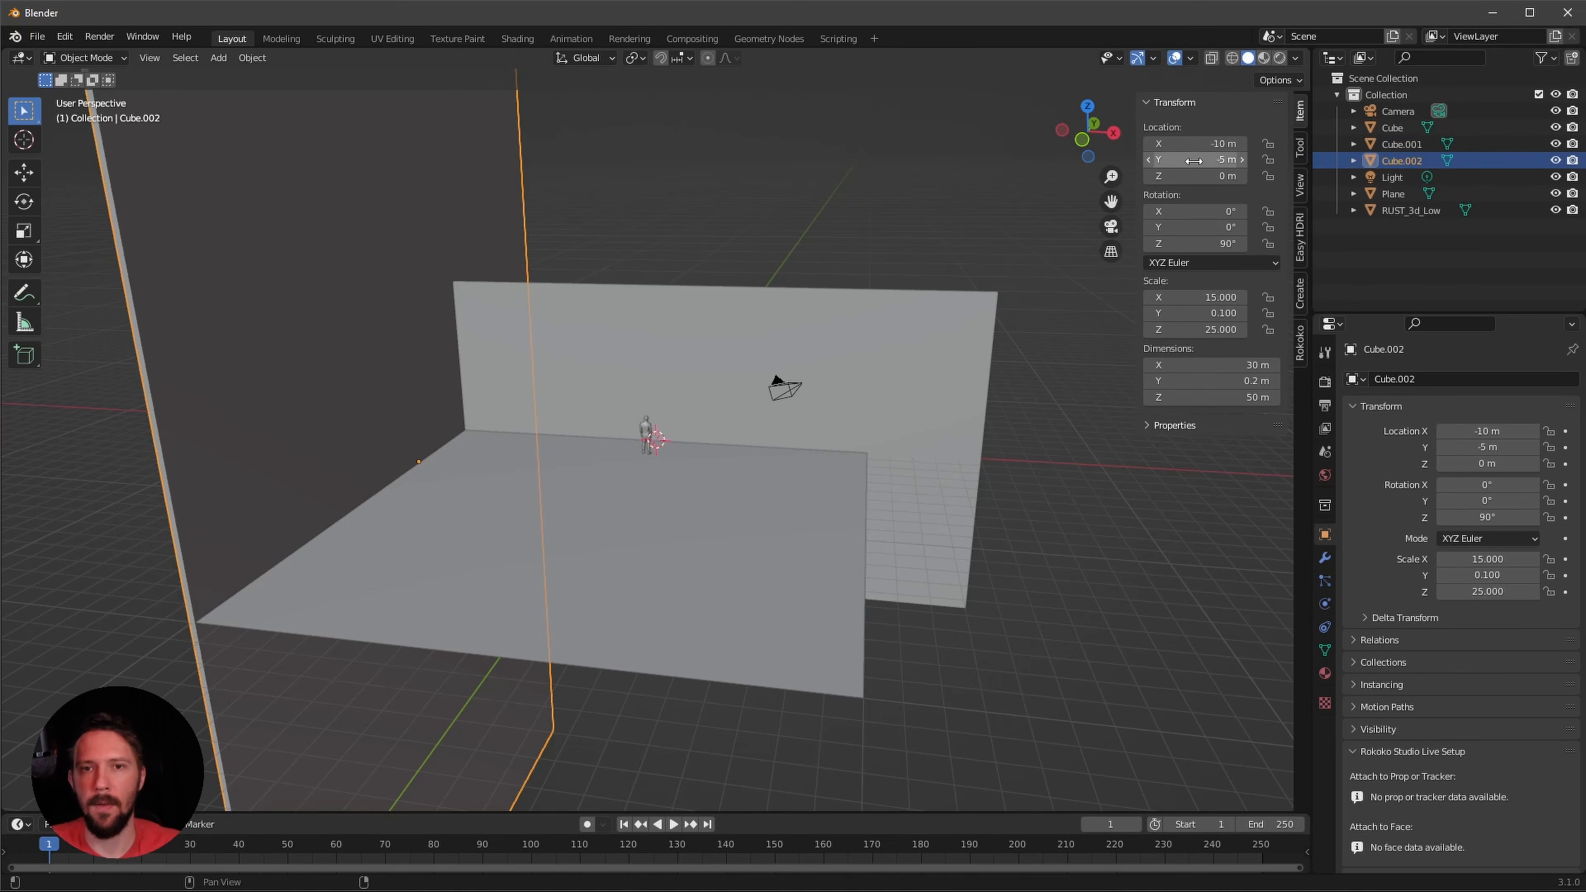
left_click(1196, 143)
type("10")
key("Return")
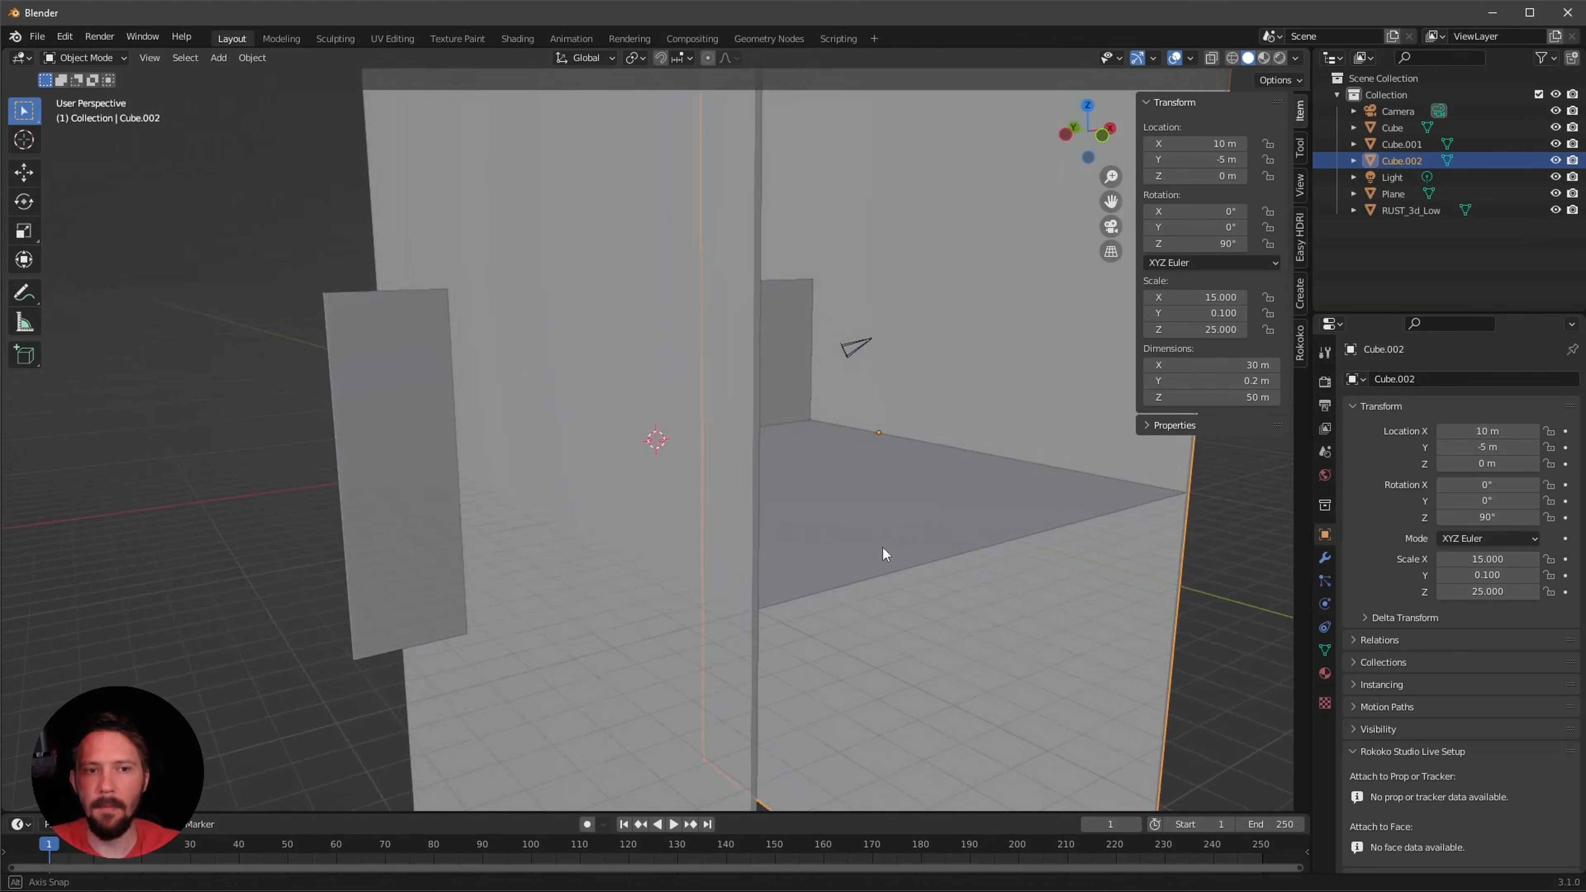
- Move the back wall, the floor plane and both side walls into a new collection named _room
middle_click_drag(884, 549, 826, 590)
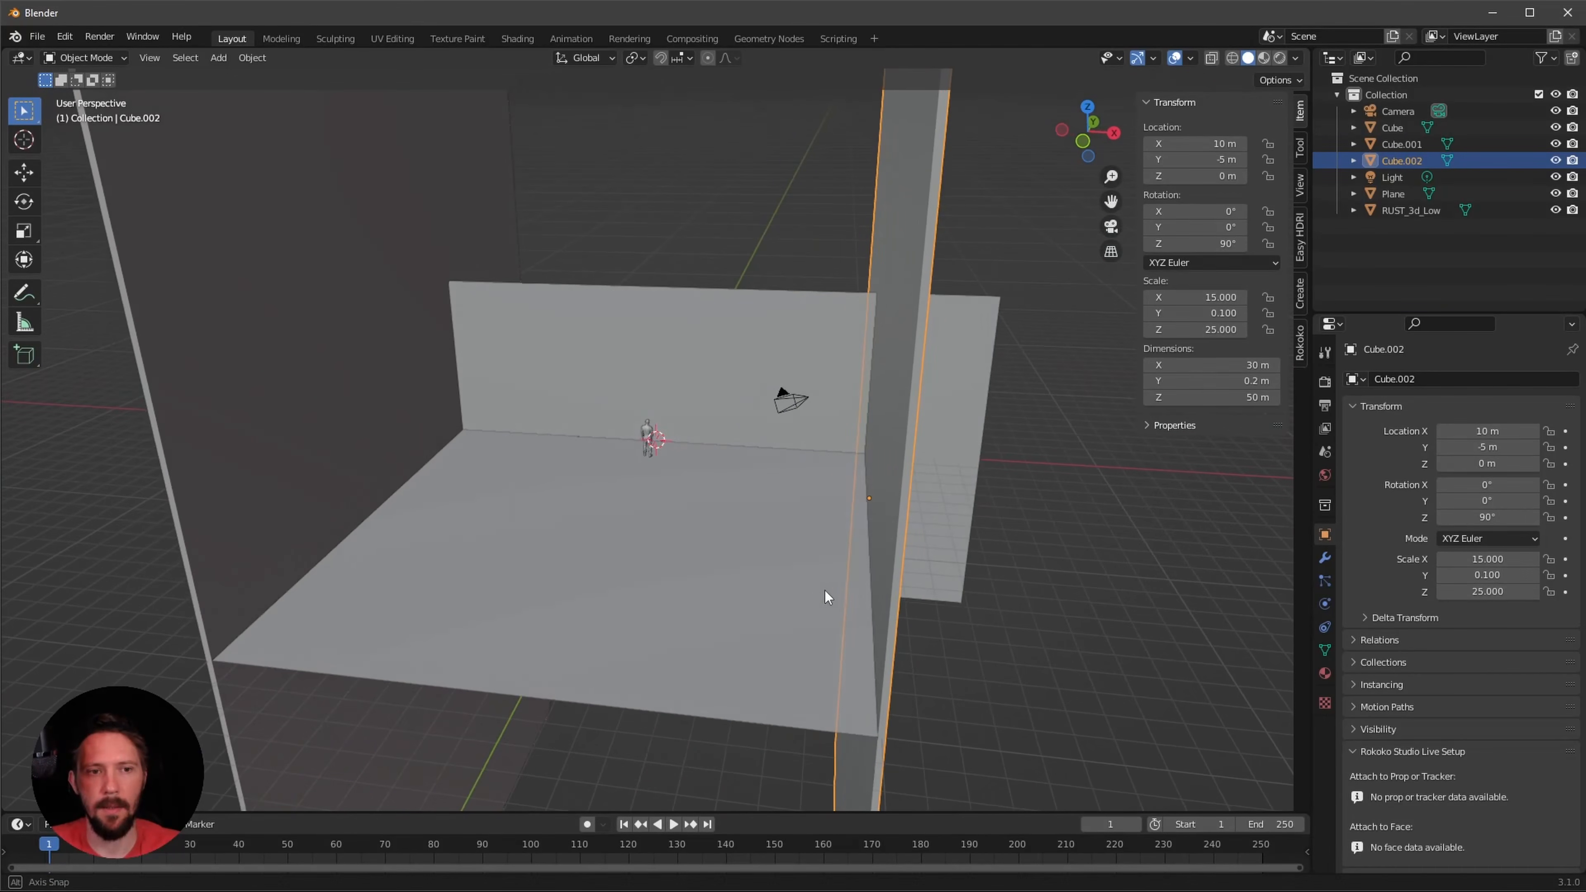
left_click(760, 373)
left_click(713, 555, "shift")
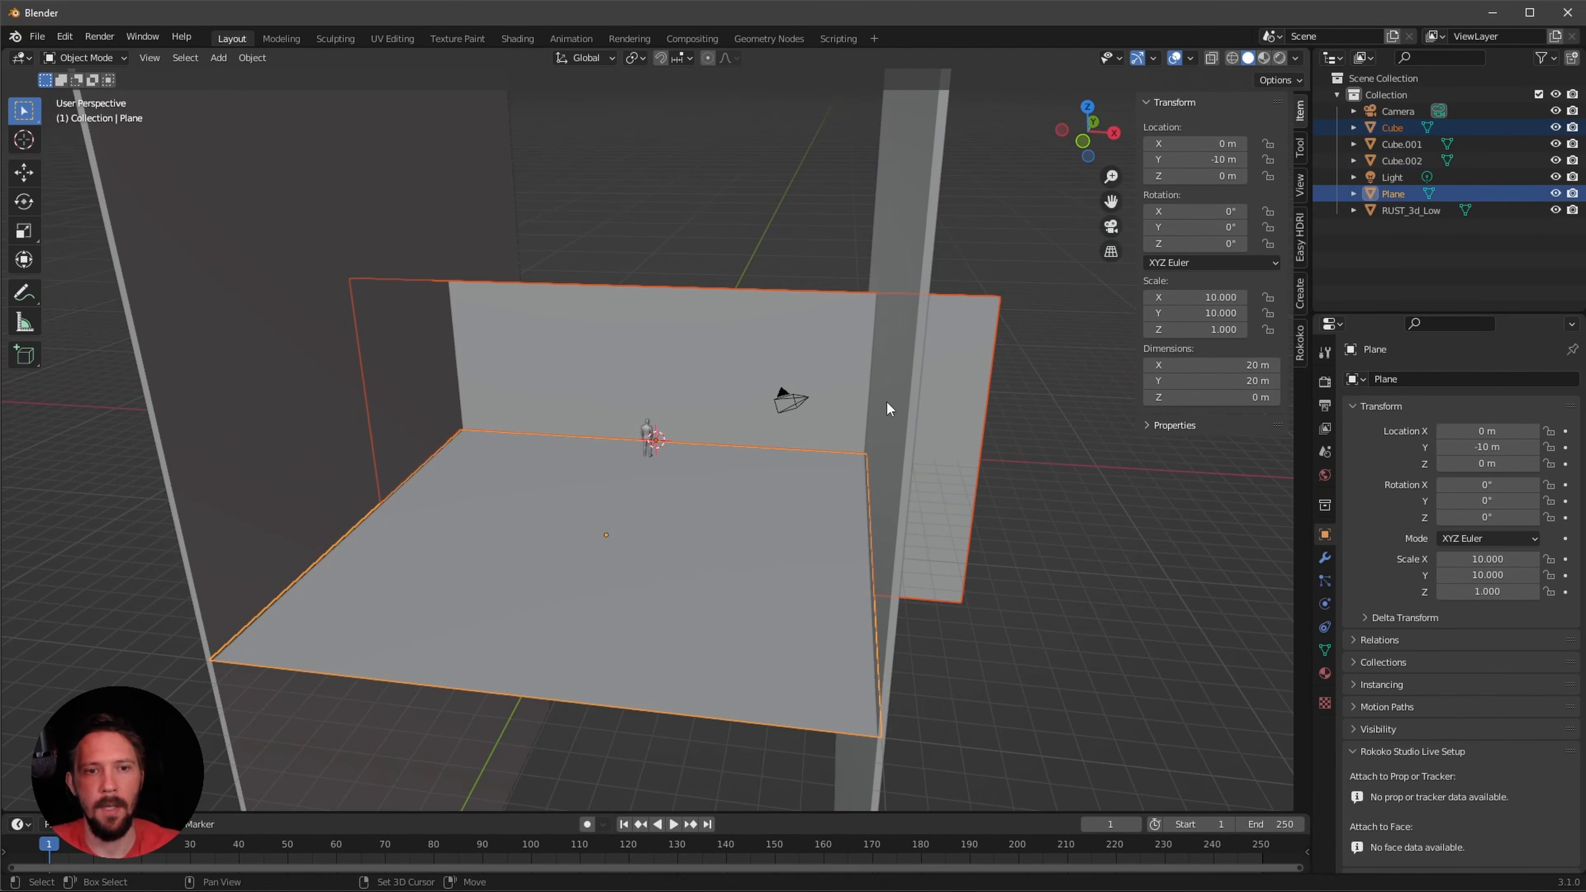
left_click(885, 408, "shift")
left_click(348, 356, "shift")
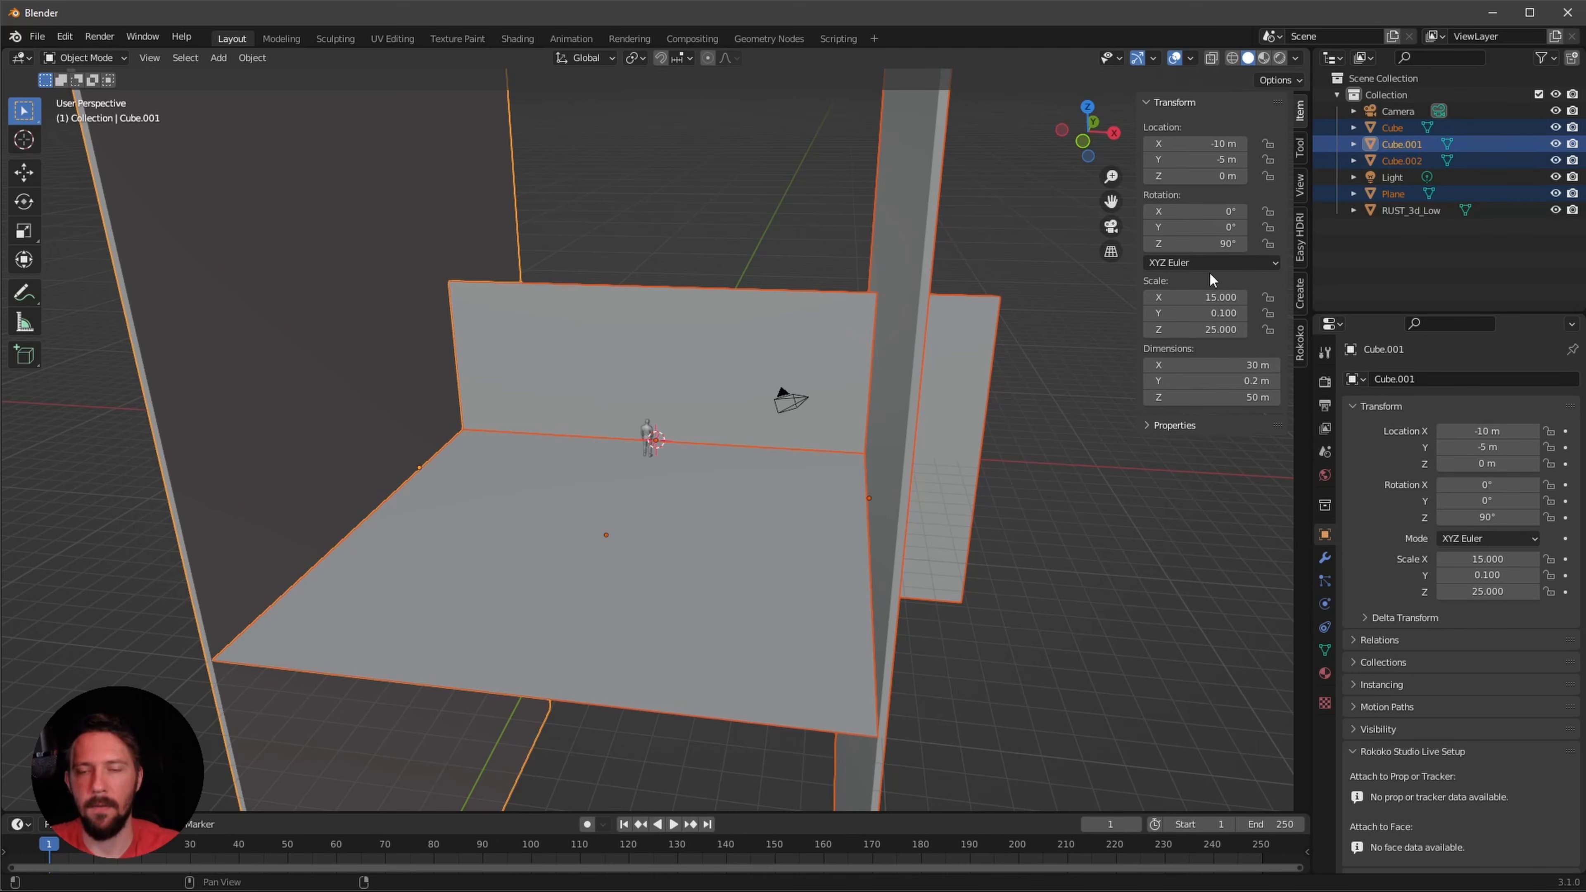
key("m")
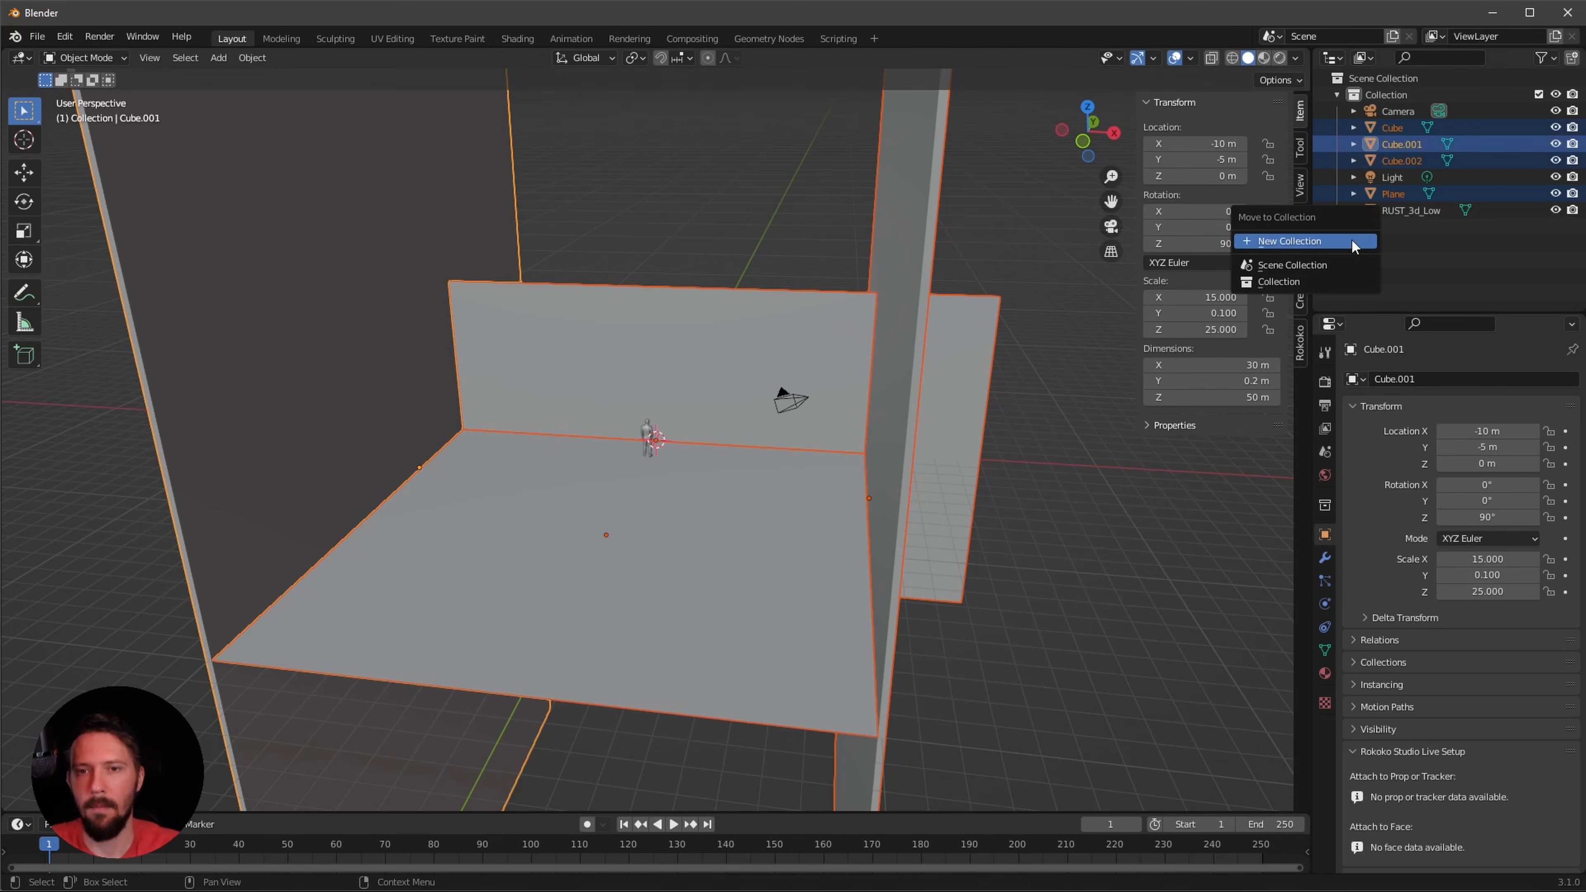
left_click(1333, 242)
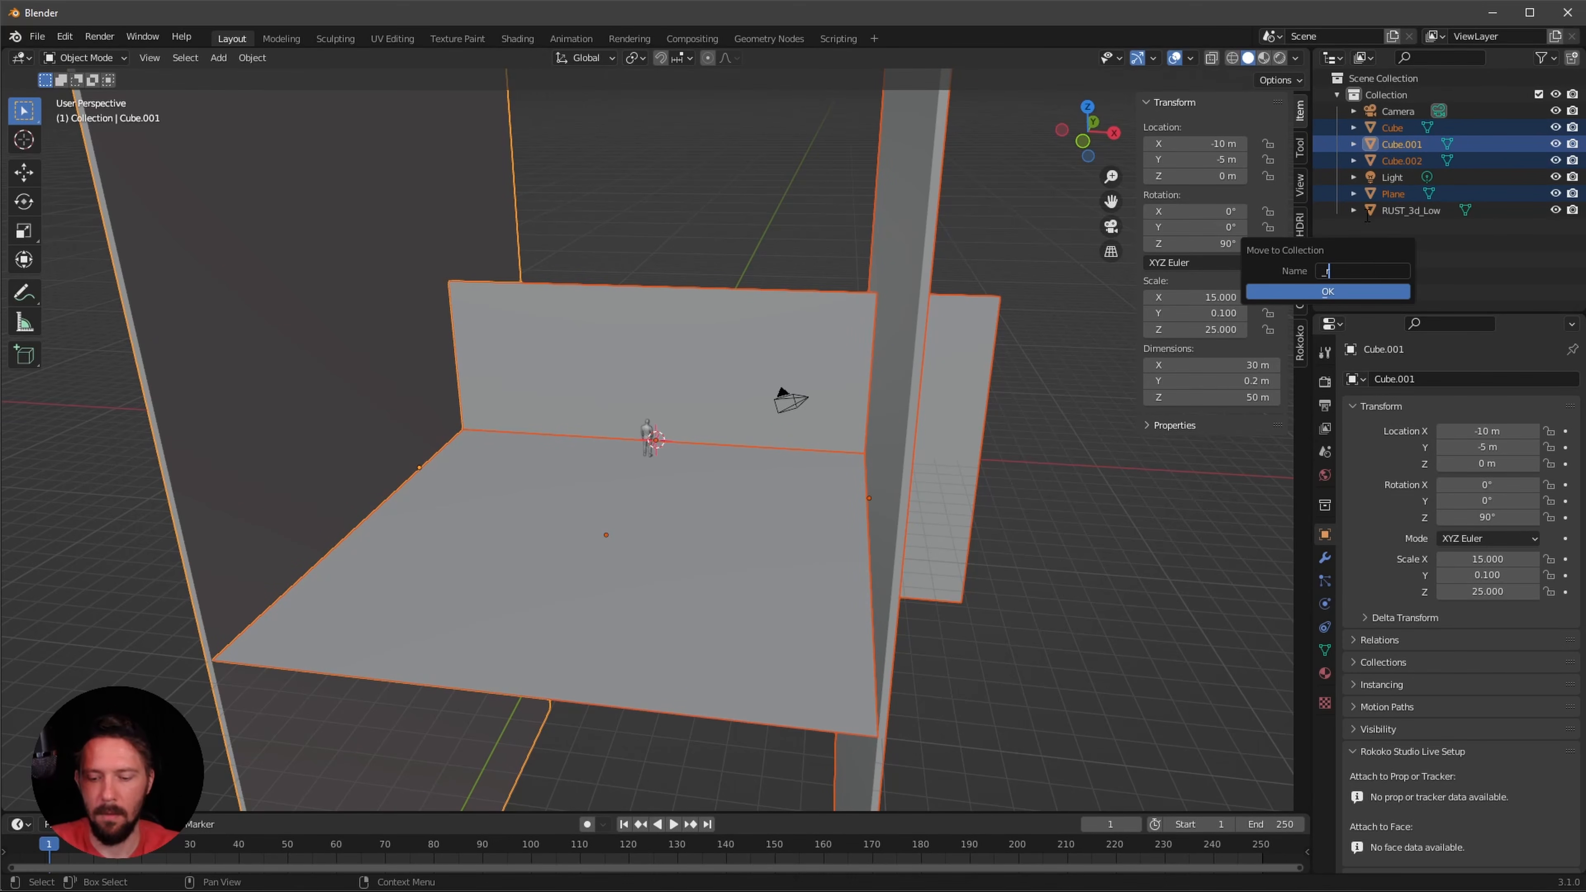
key("Return")
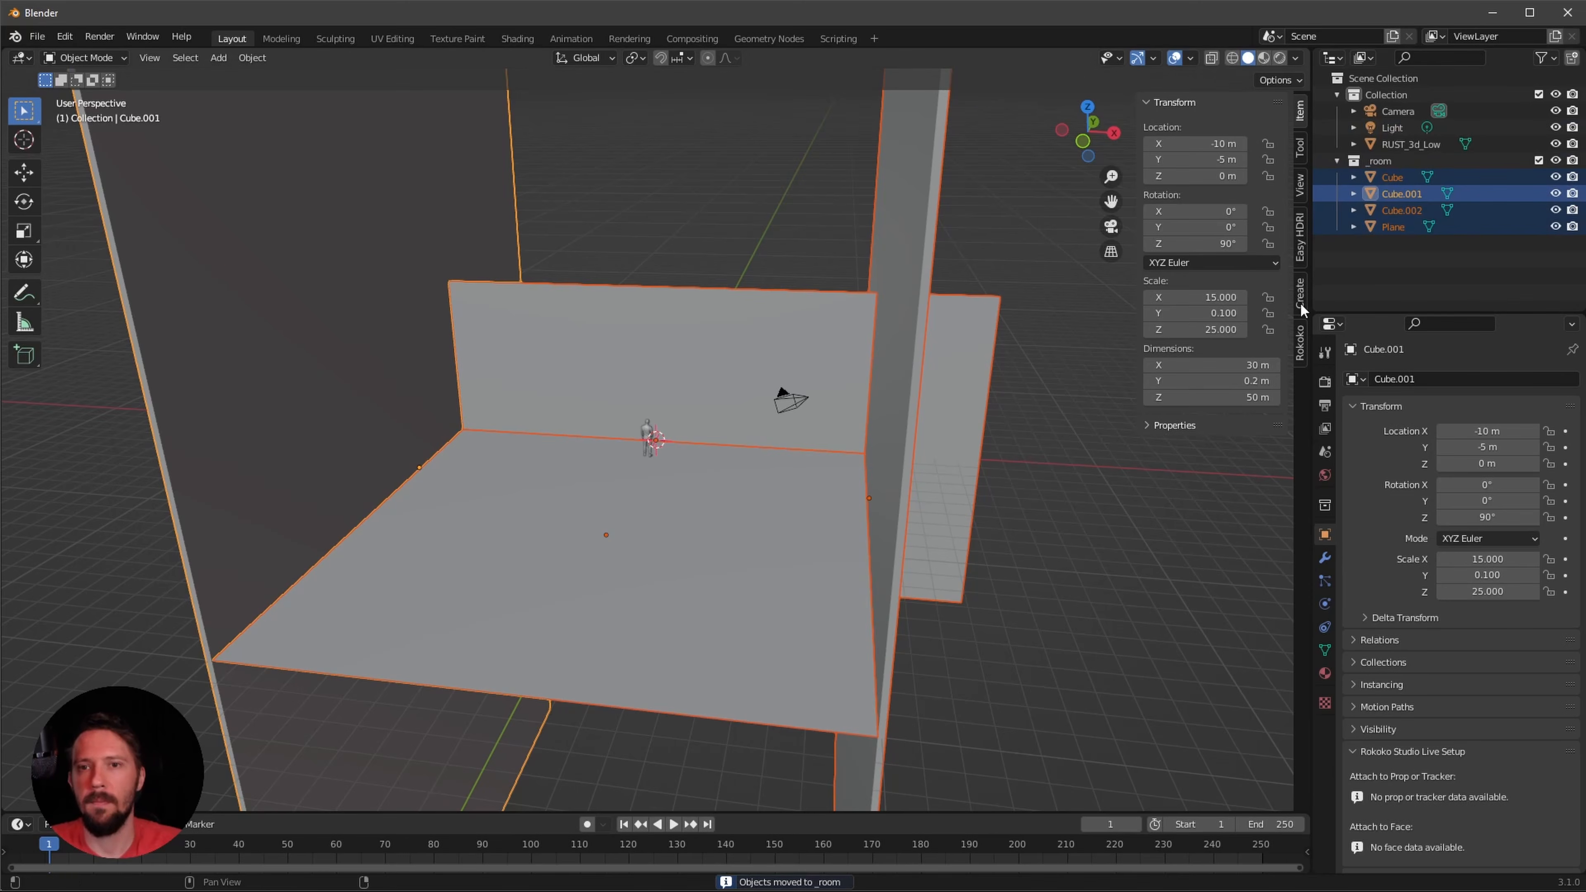
- Add a cylinder mesh at the room's origin and set its X rotation to 90°
key("shift+a")
mouse_move(794, 517)
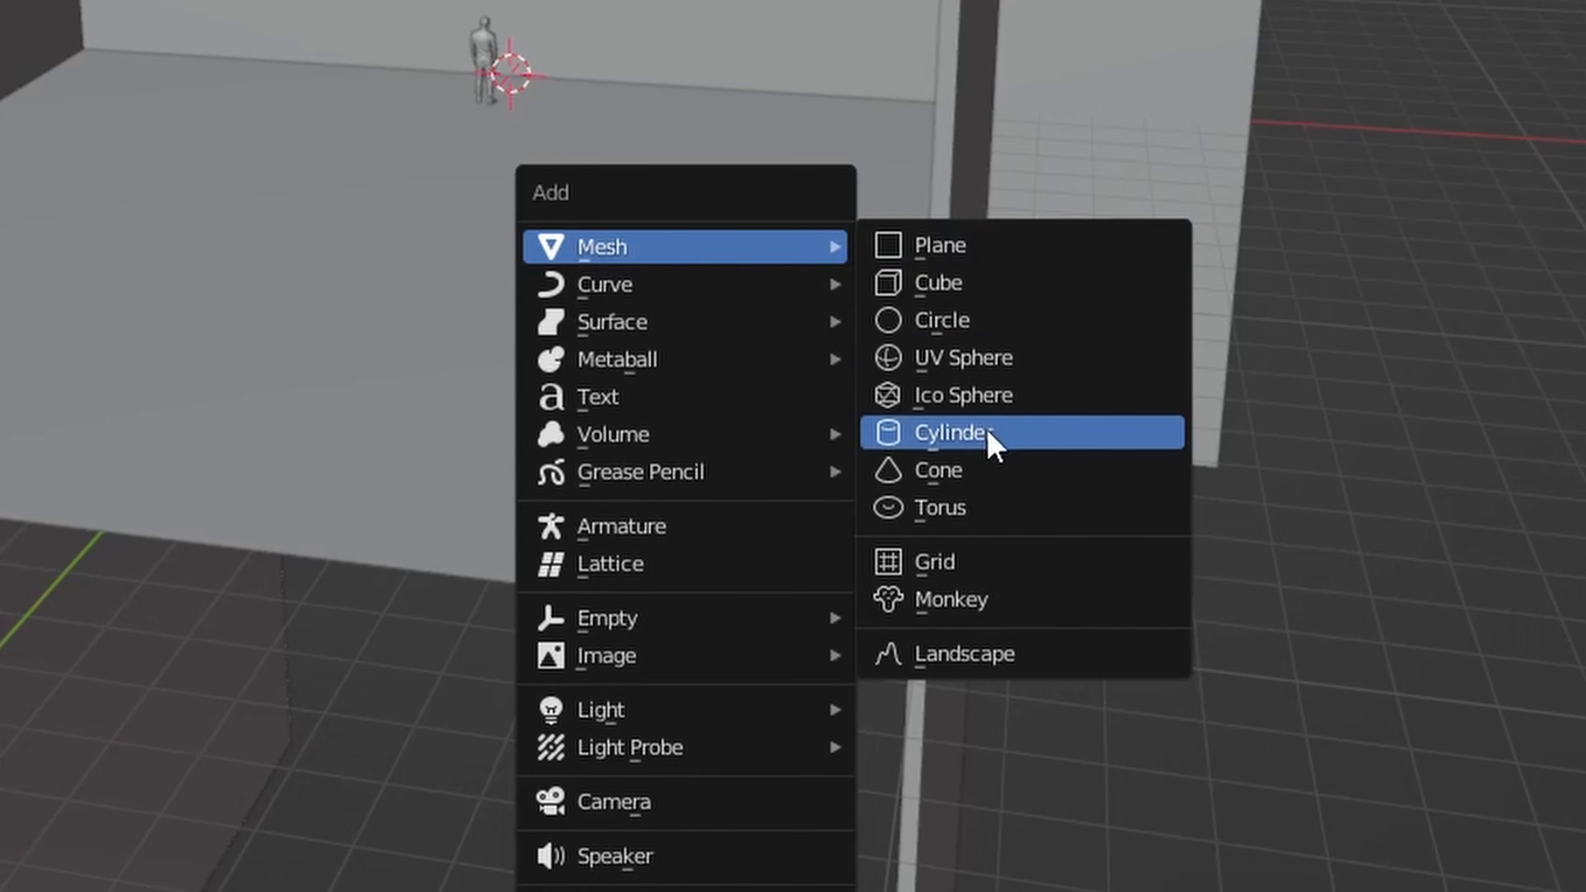
left_click(999, 432)
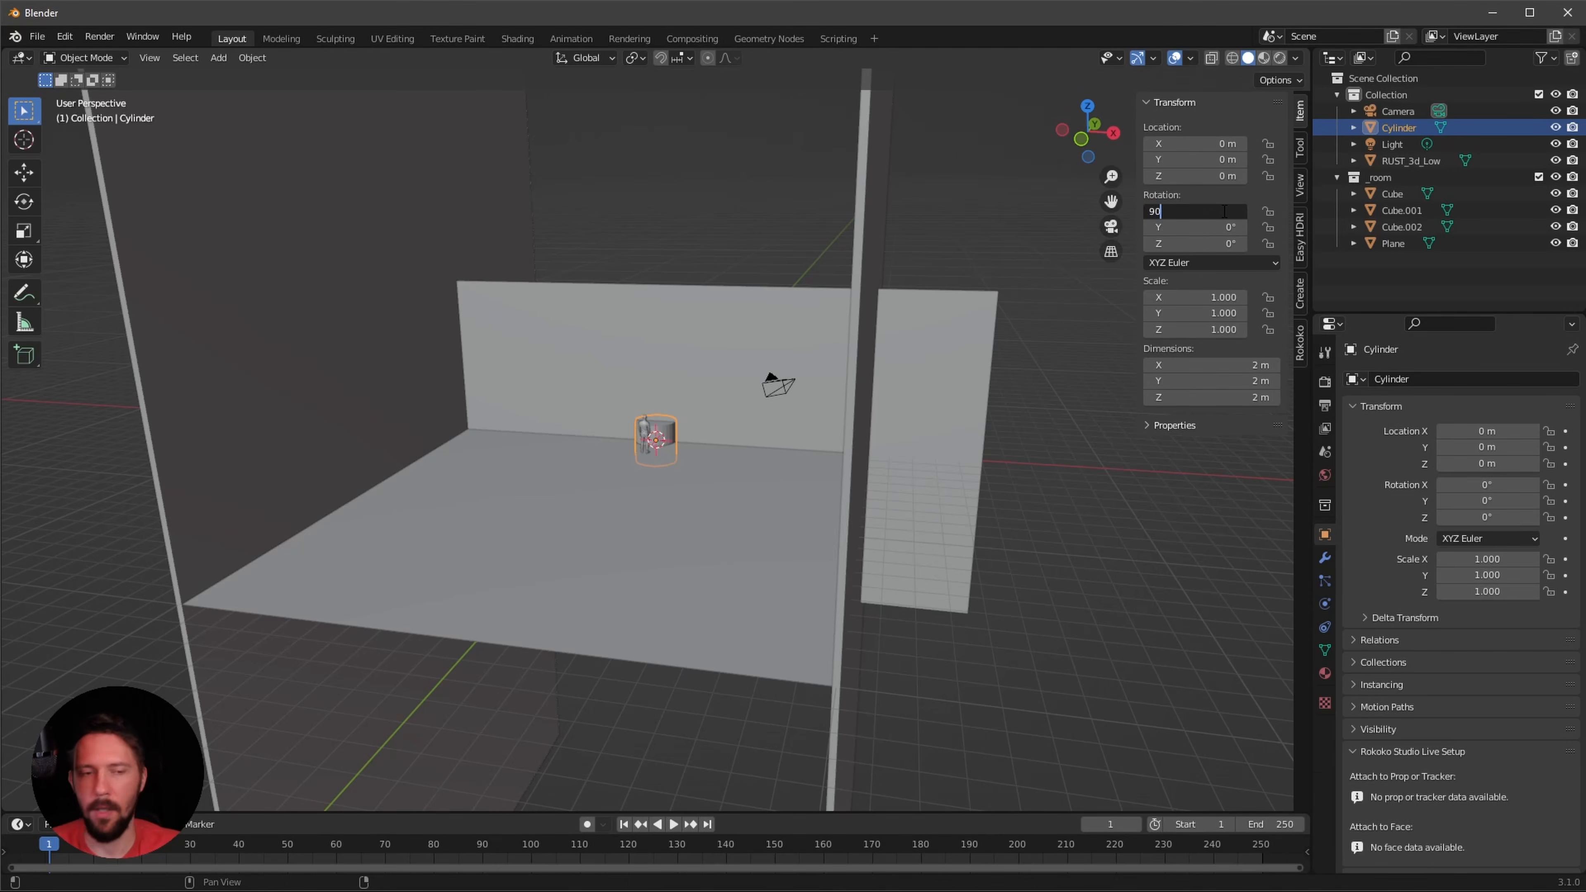
key("Return")
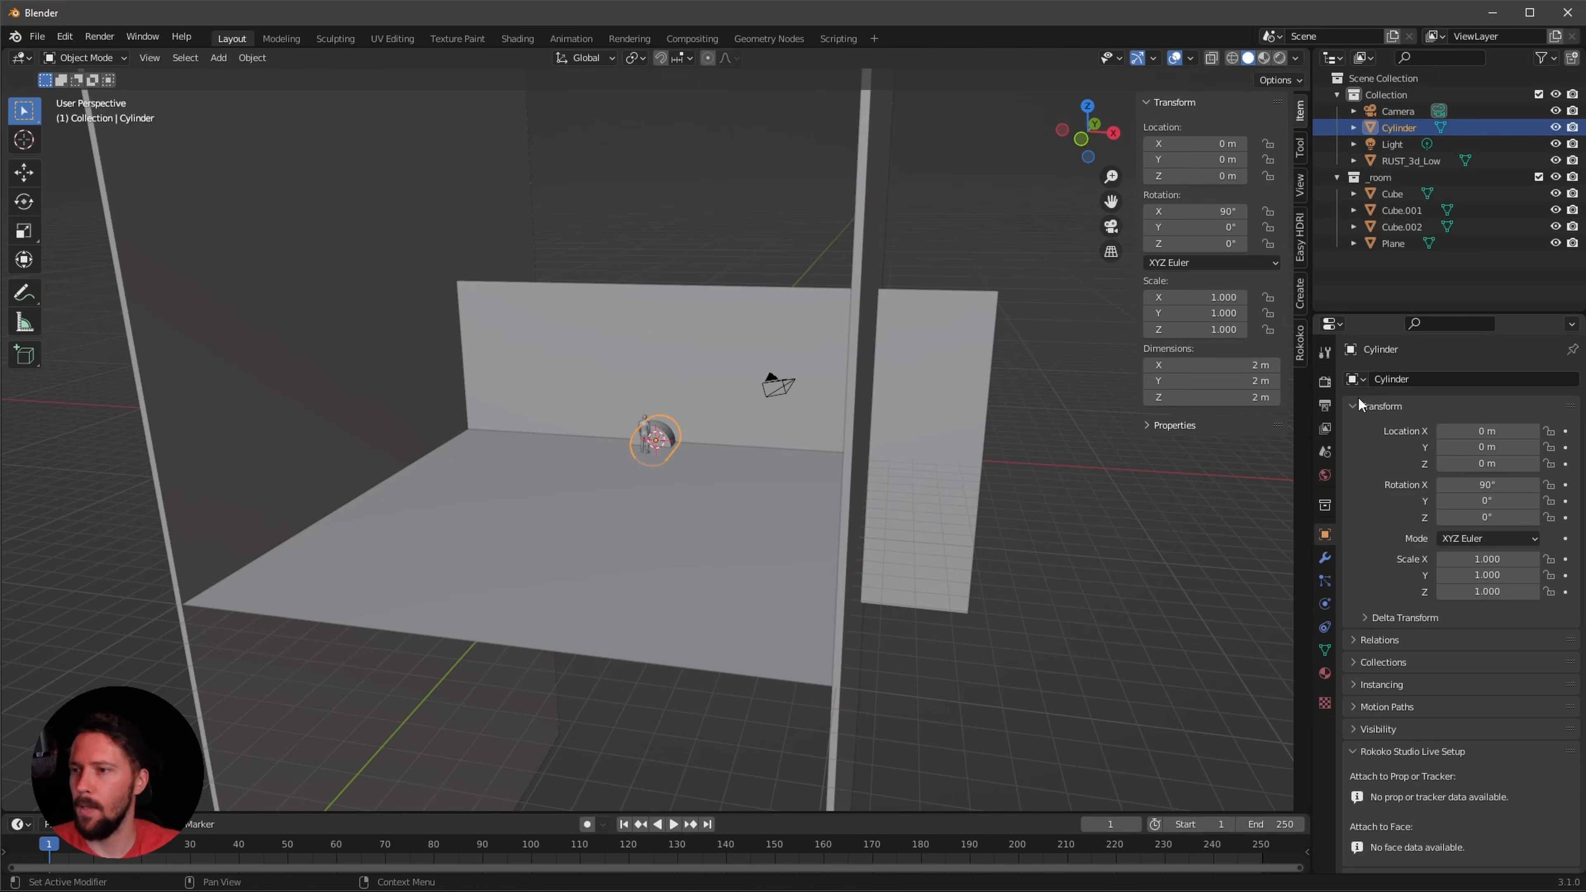
- Set the cylinder's scale to 3.1 on X, 3.1 on Y and 1.5 on Z
left_click(1226, 296)
type("3")
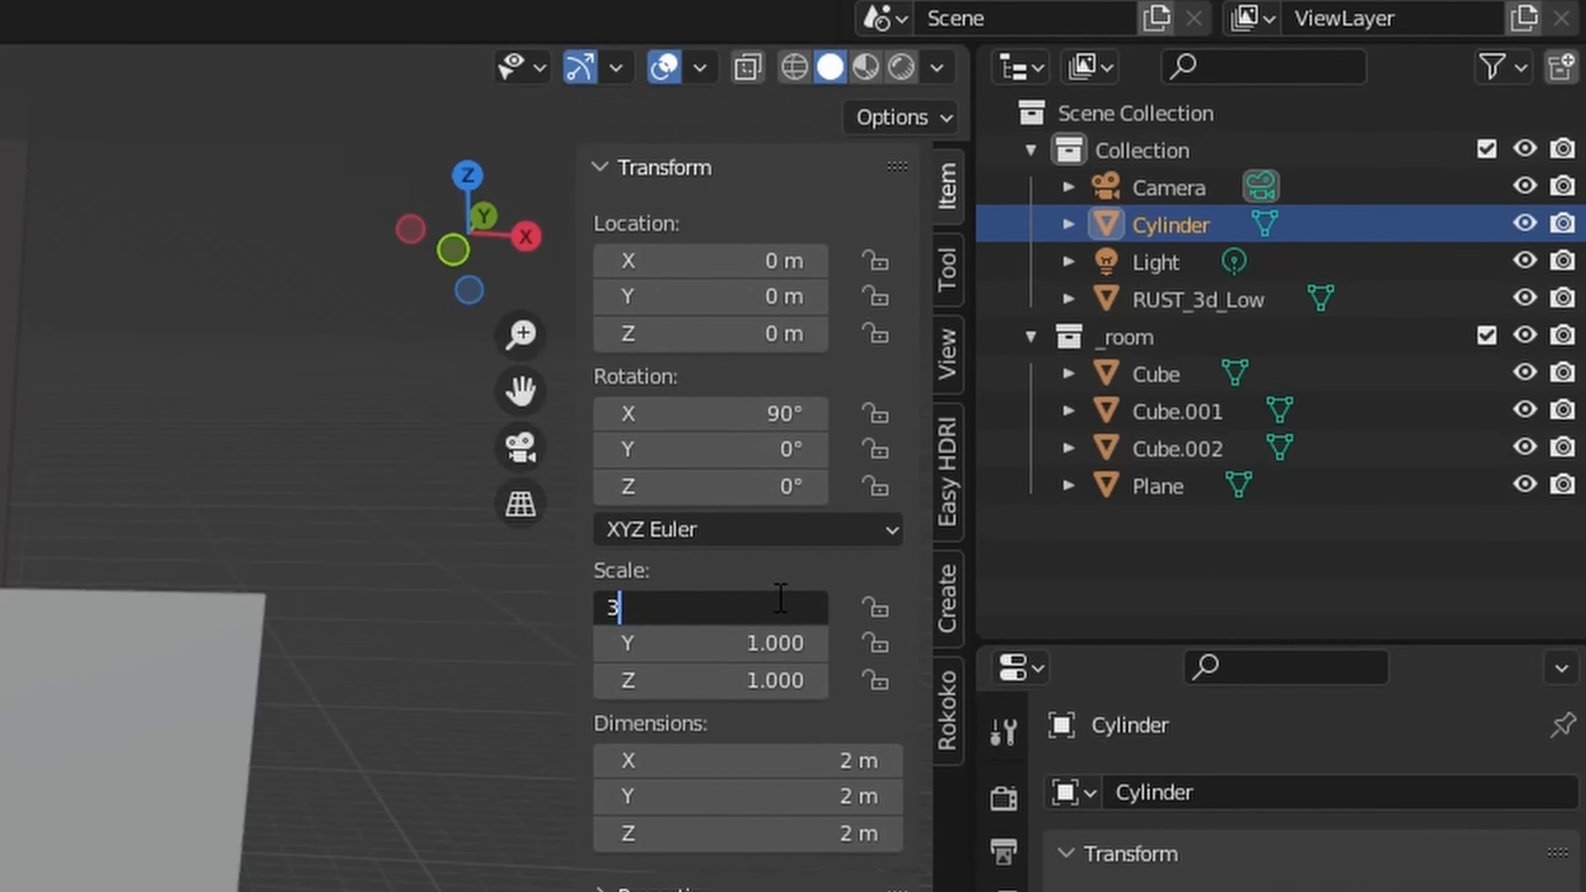
type(".1")
key("Tab")
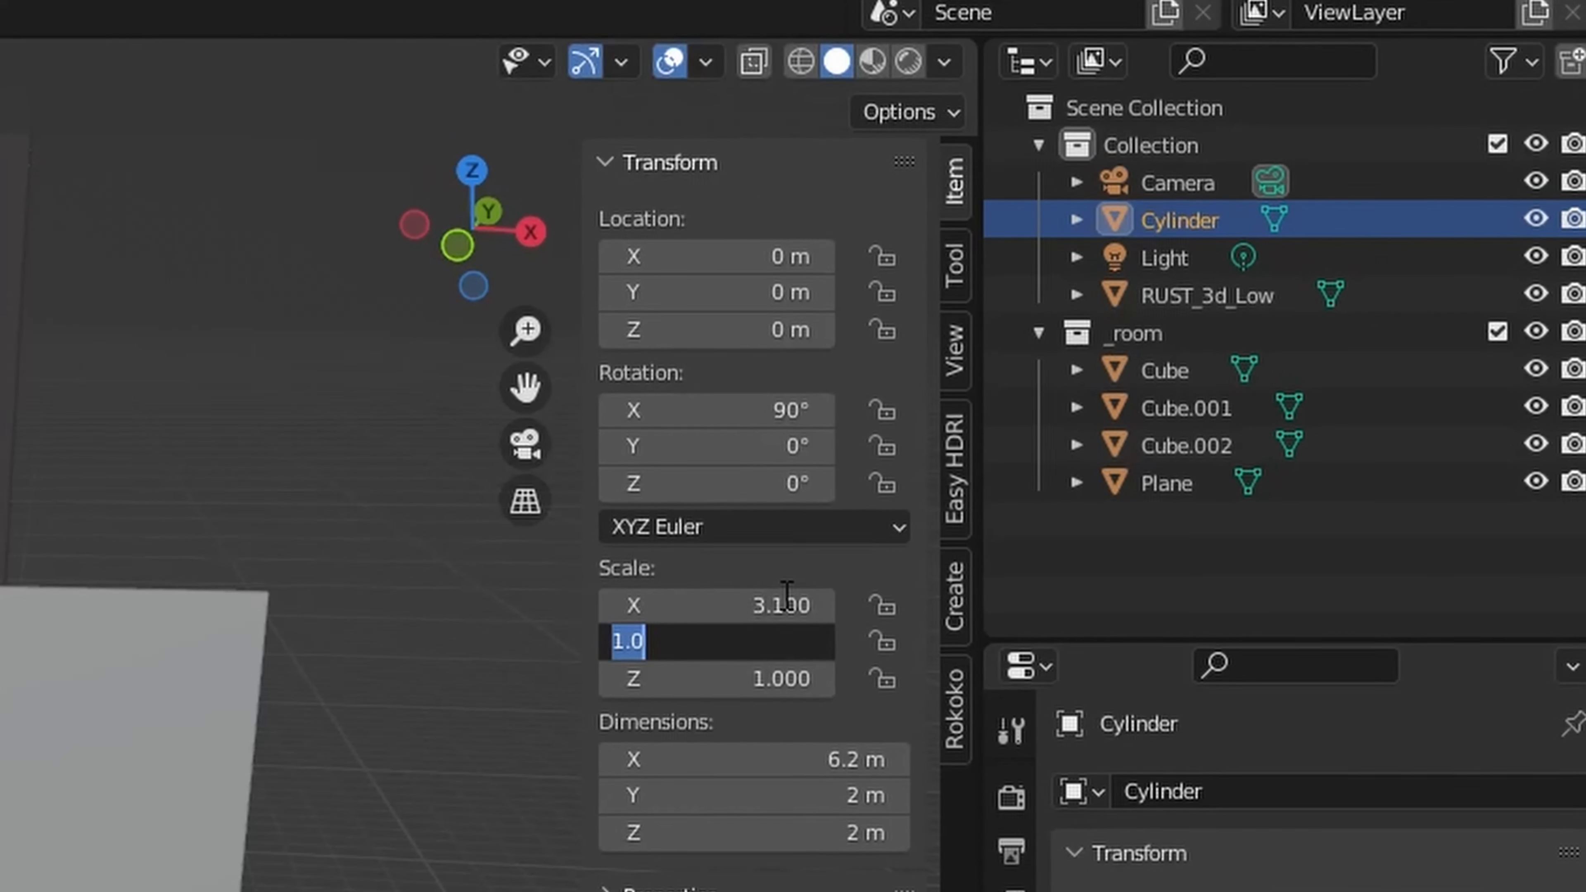
type("3.1")
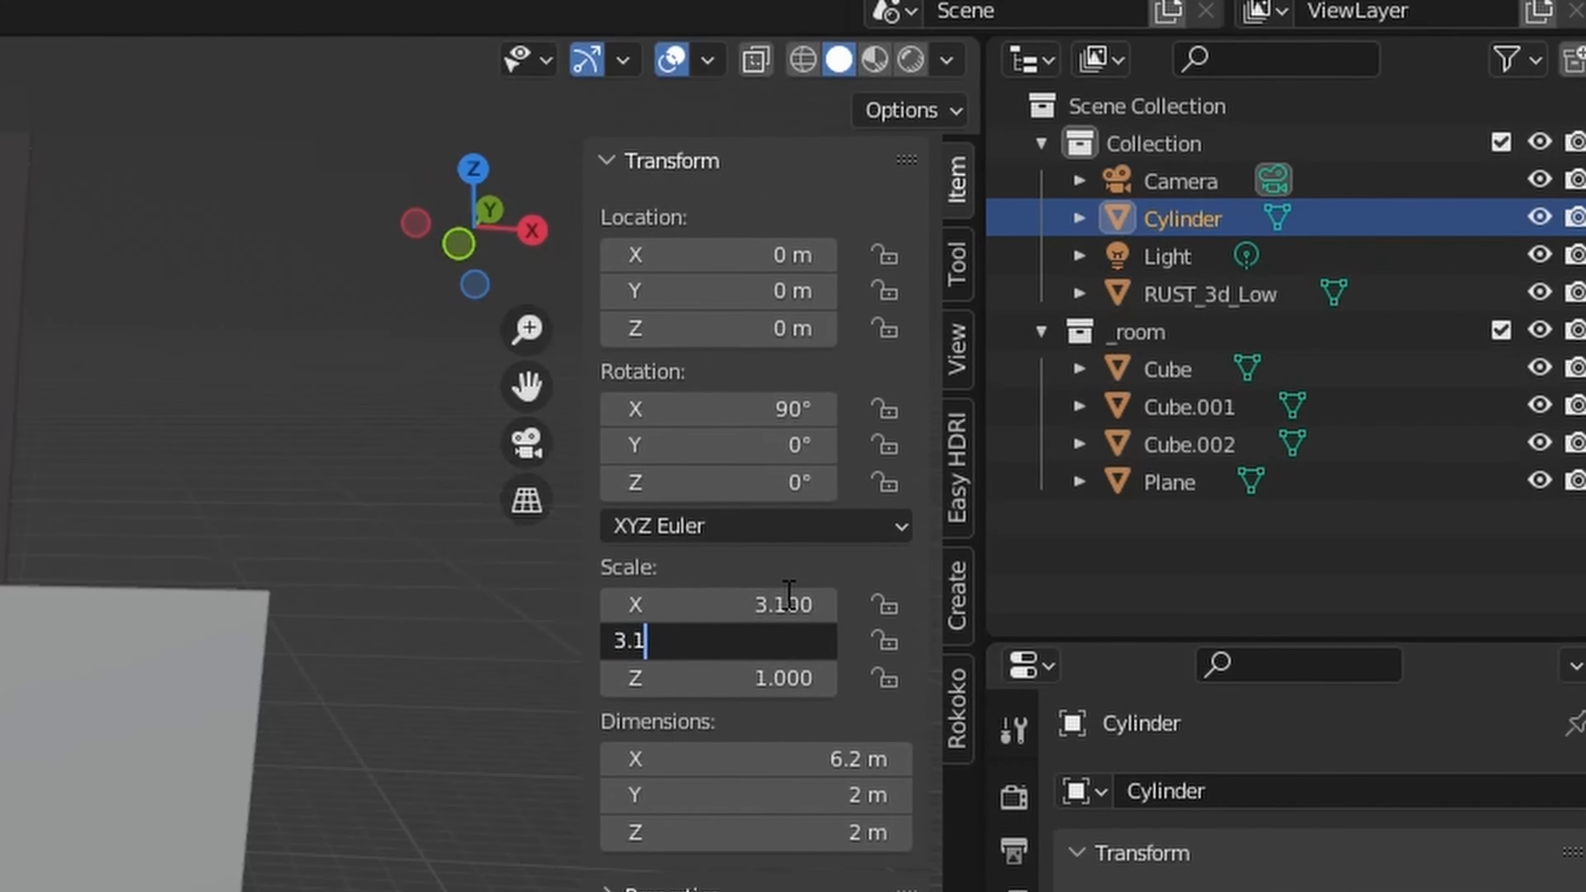
key("Tab")
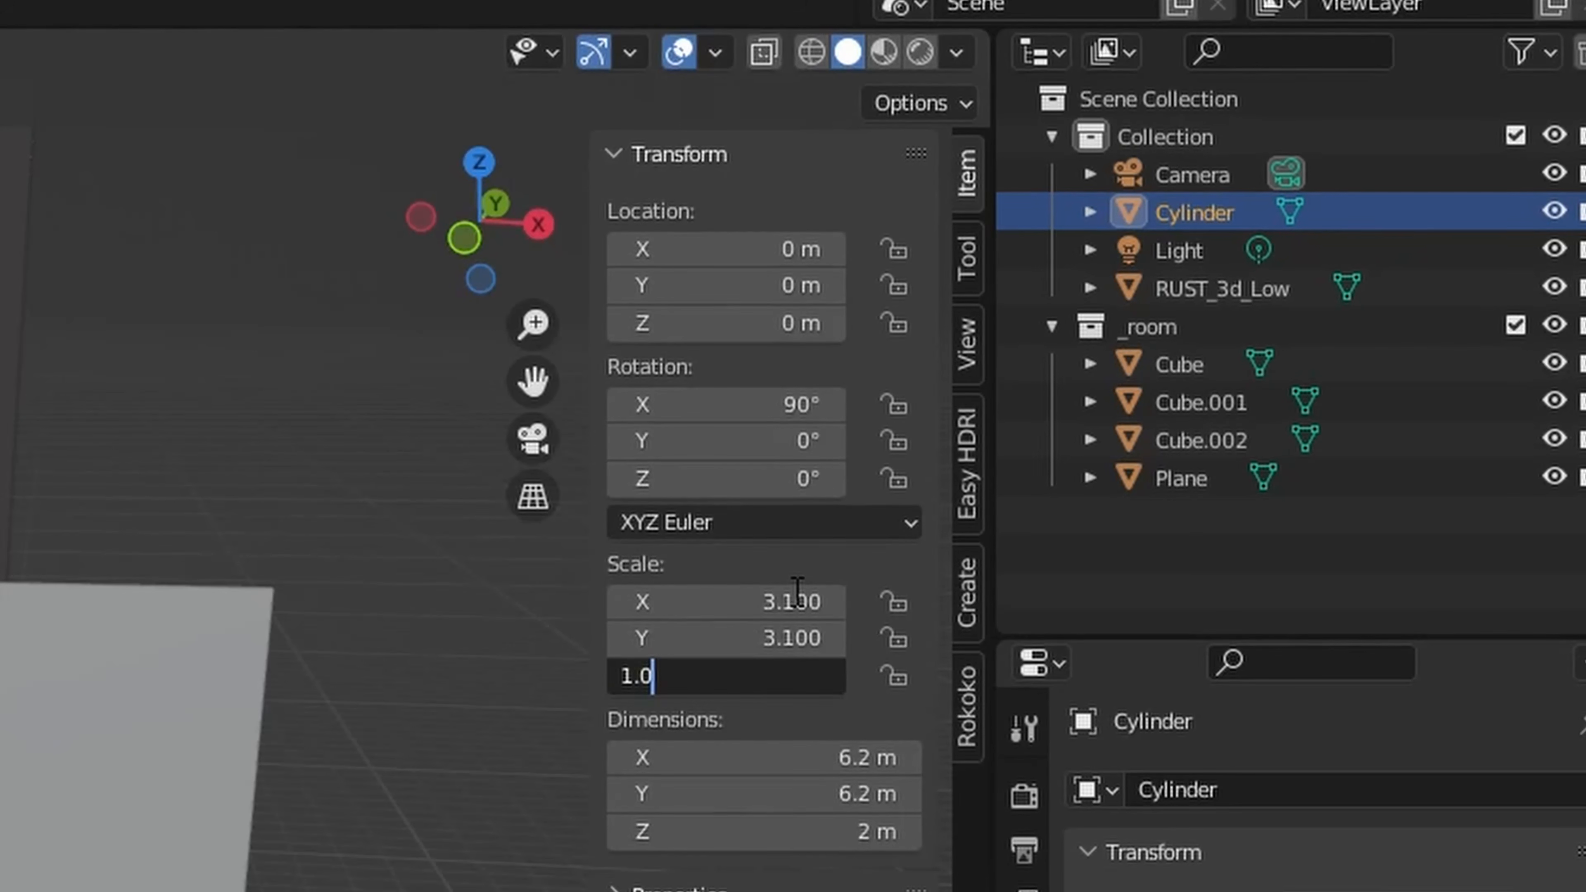
type("1.5")
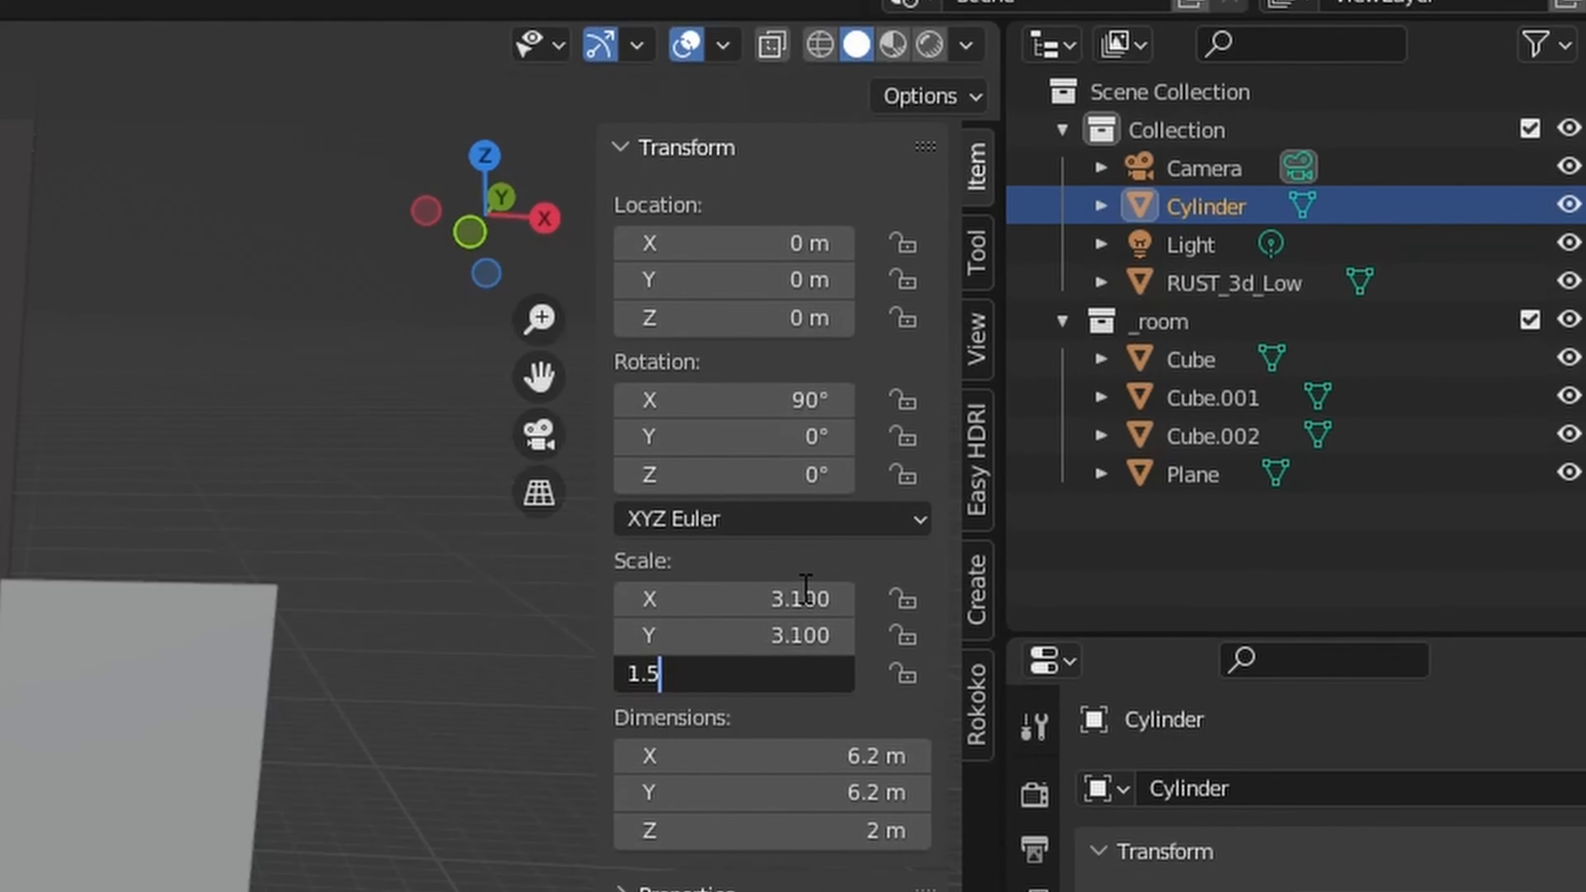
key("Return")
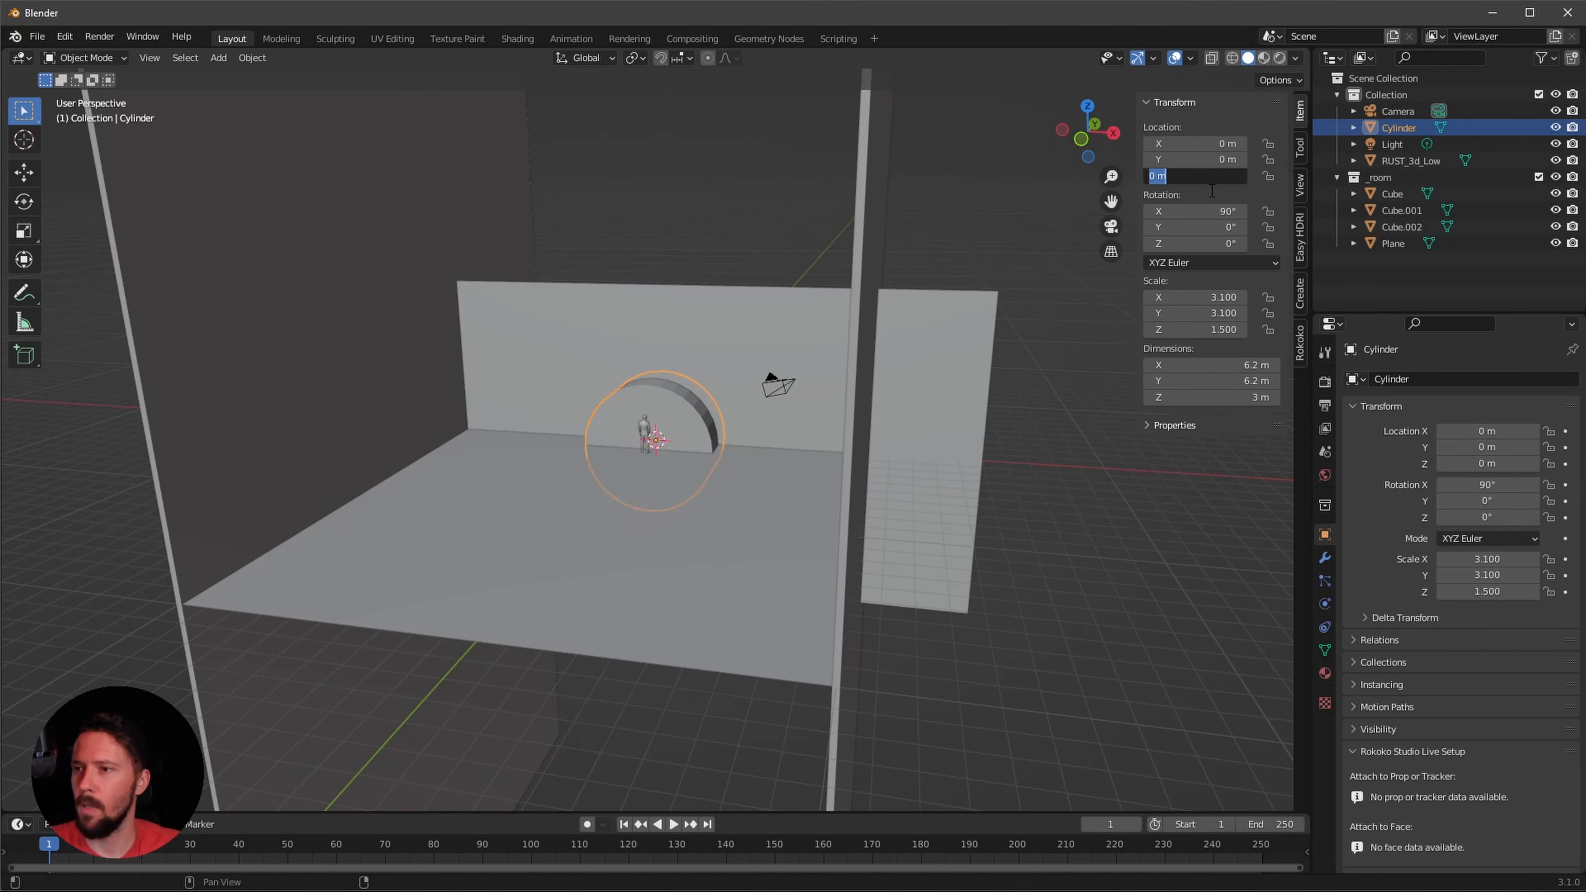
- Raise the cylinder by setting its Z location to 1.5 m
left_click(770, 314)
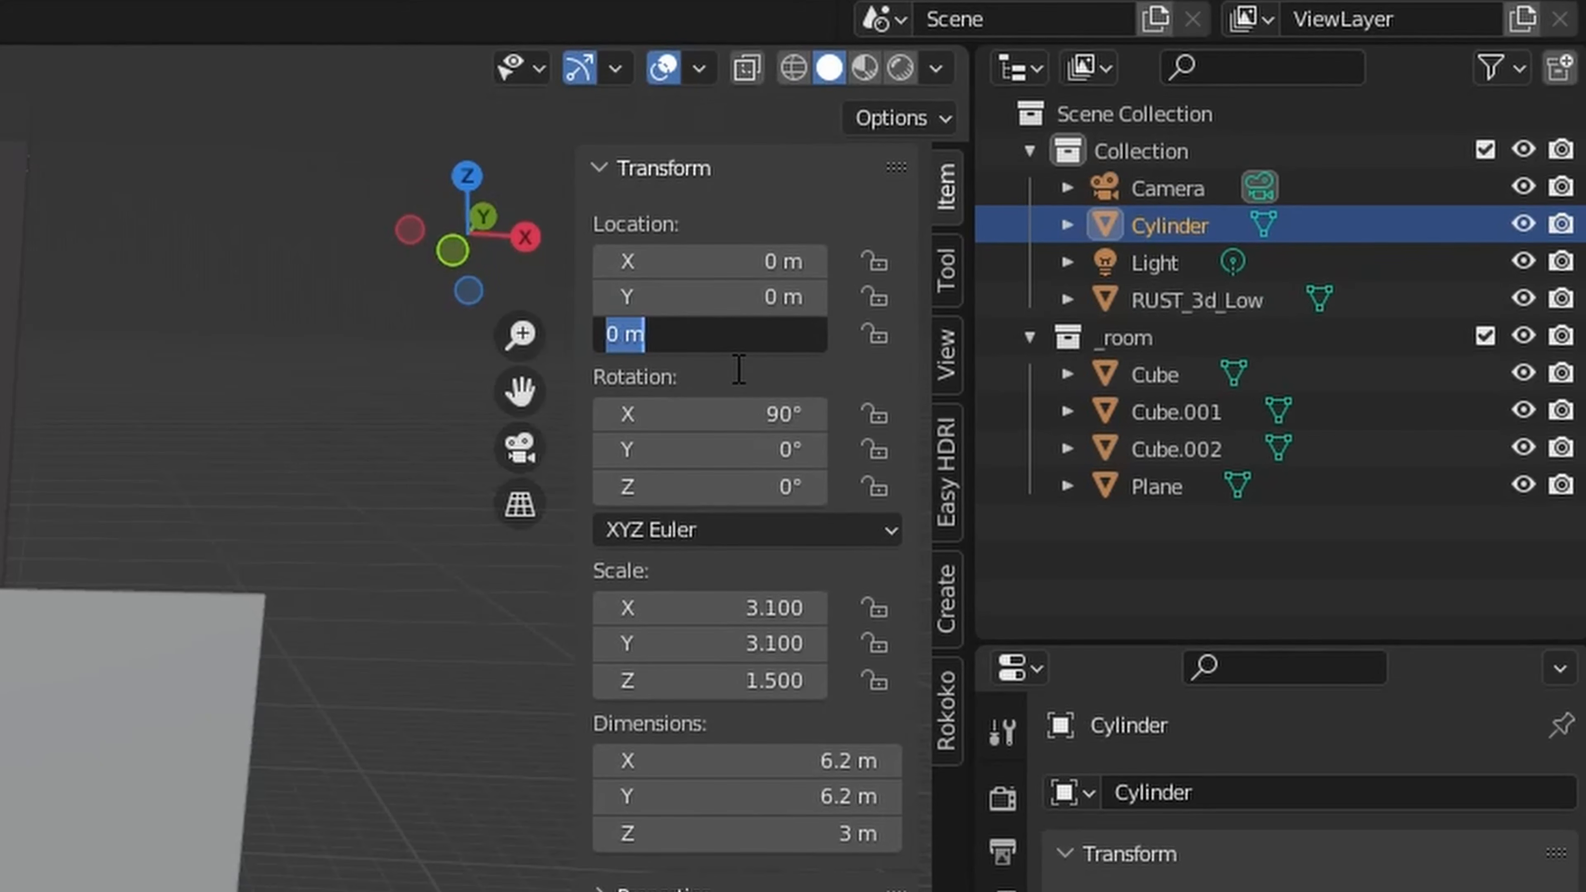
type("1.5")
key("Return")
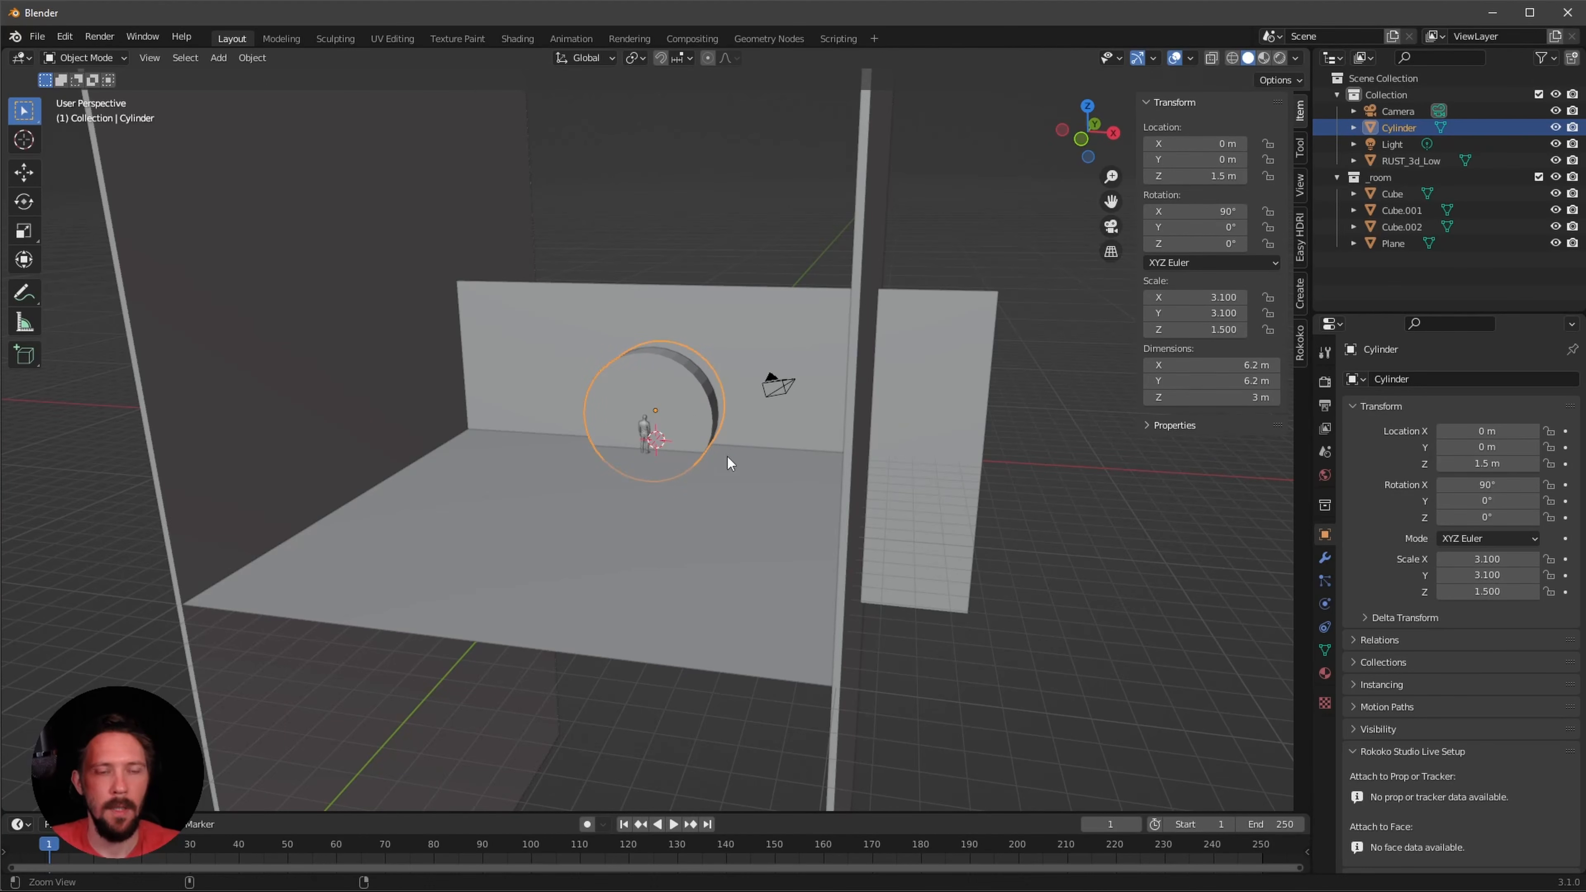
- Move the cylinder from the default collection into the _room collection
scroll(828, 379, "up", 3)
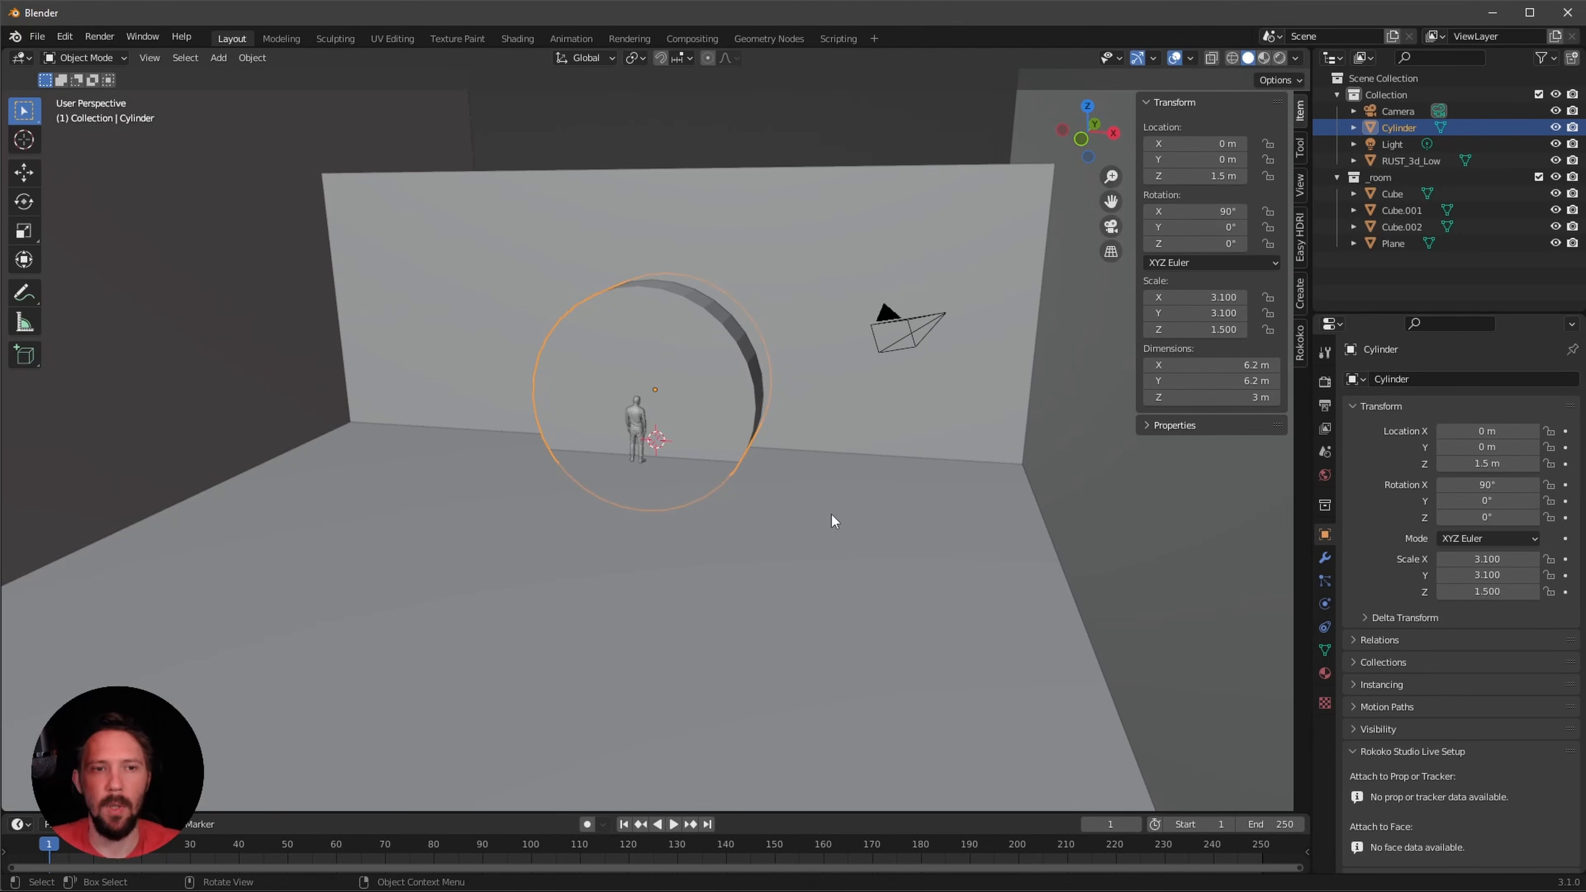
middle_click_drag(793, 507, 877, 300)
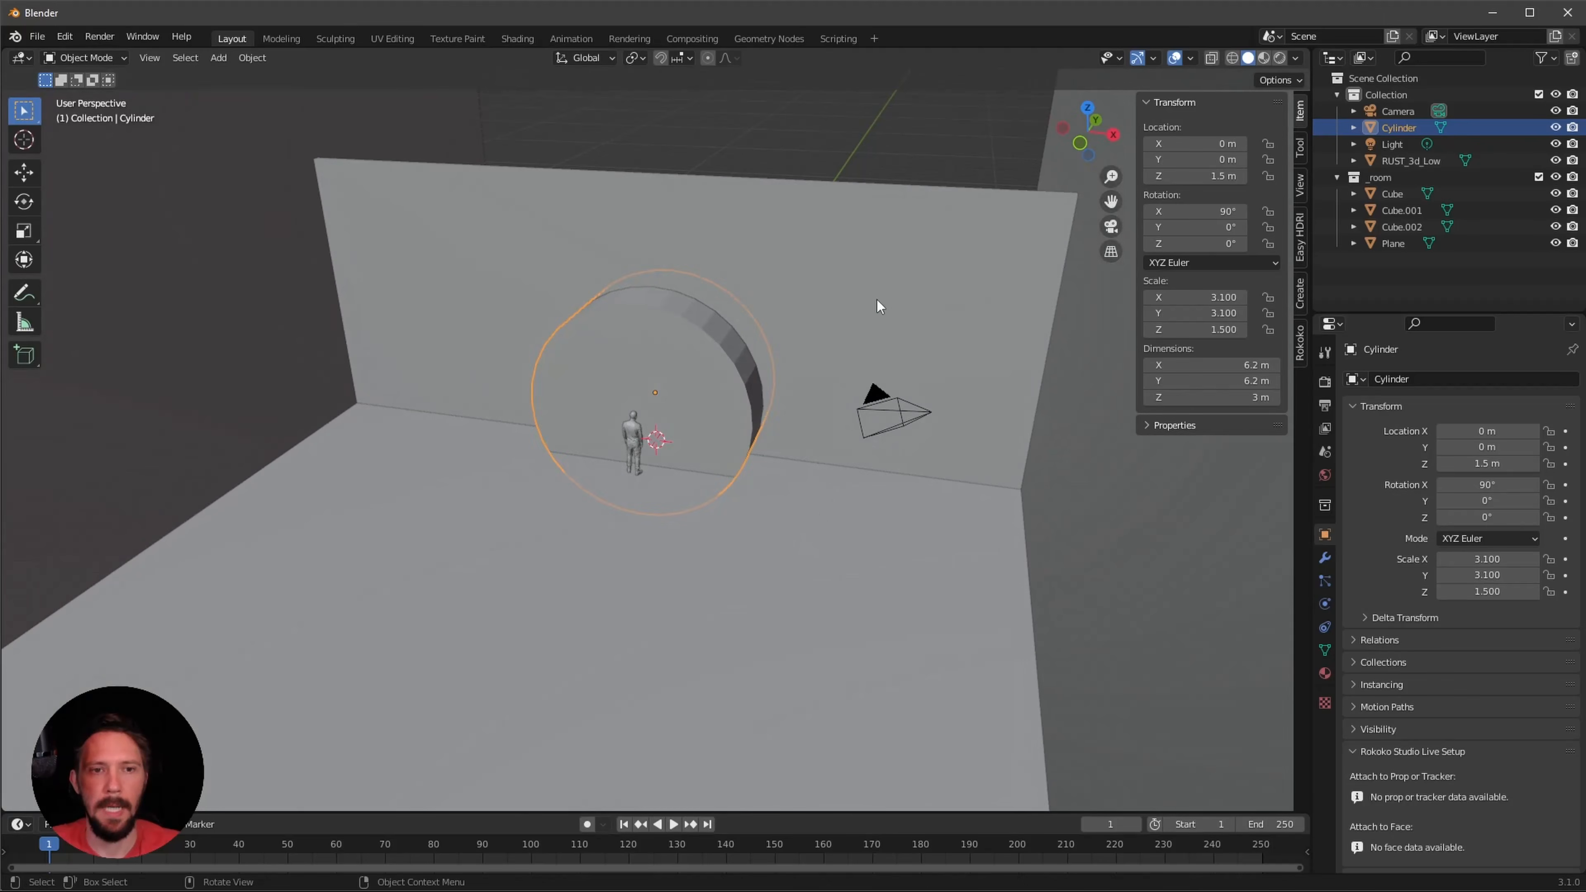
left_click(893, 287)
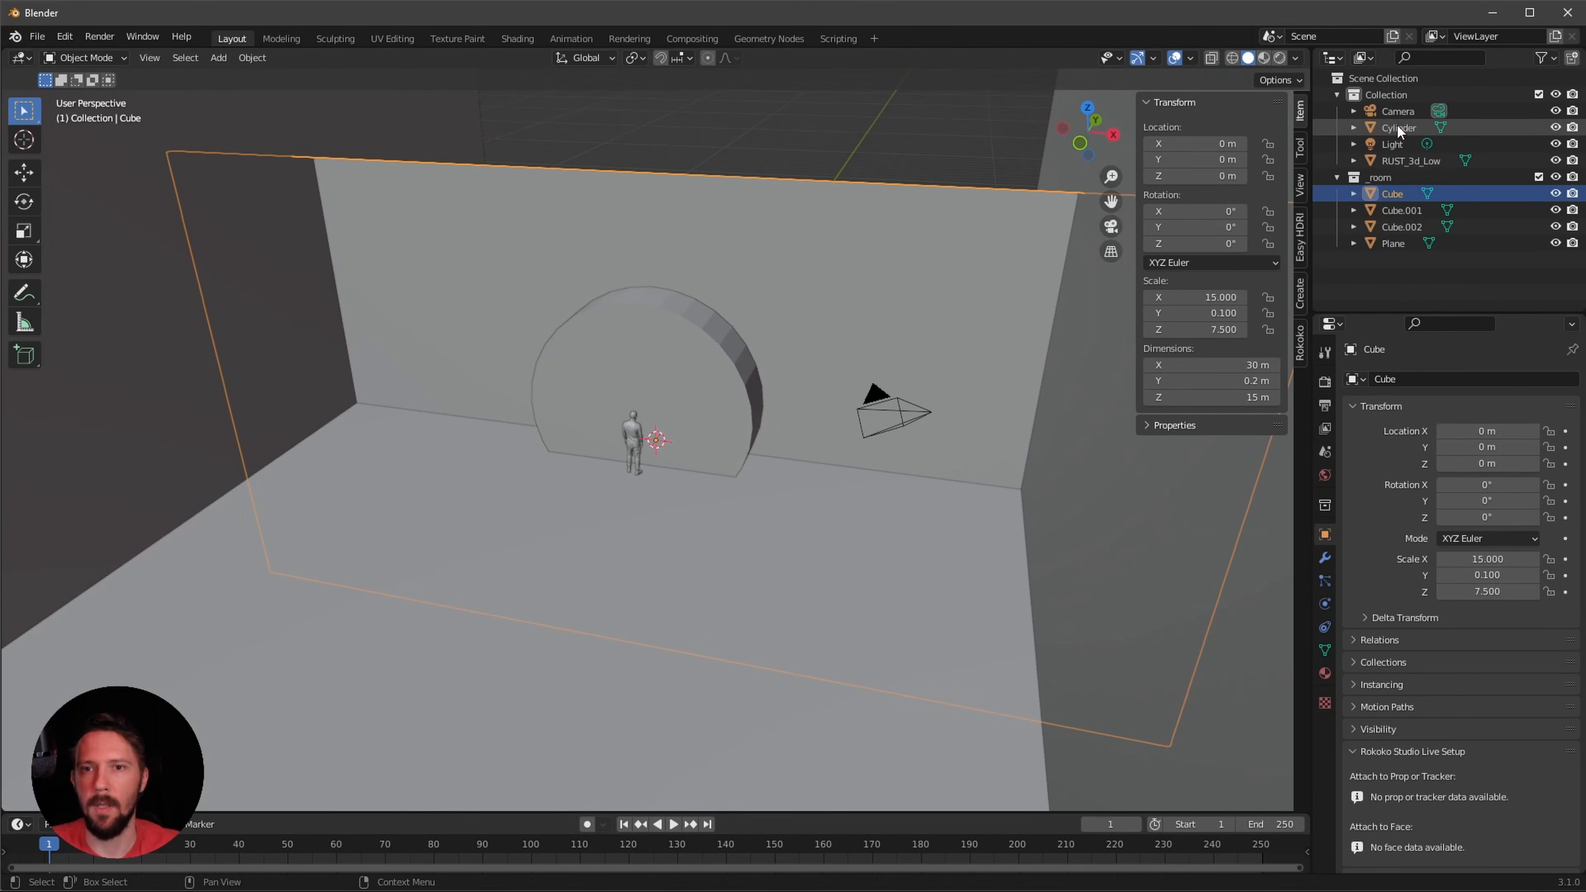
left_click_drag(1396, 127, 1387, 181)
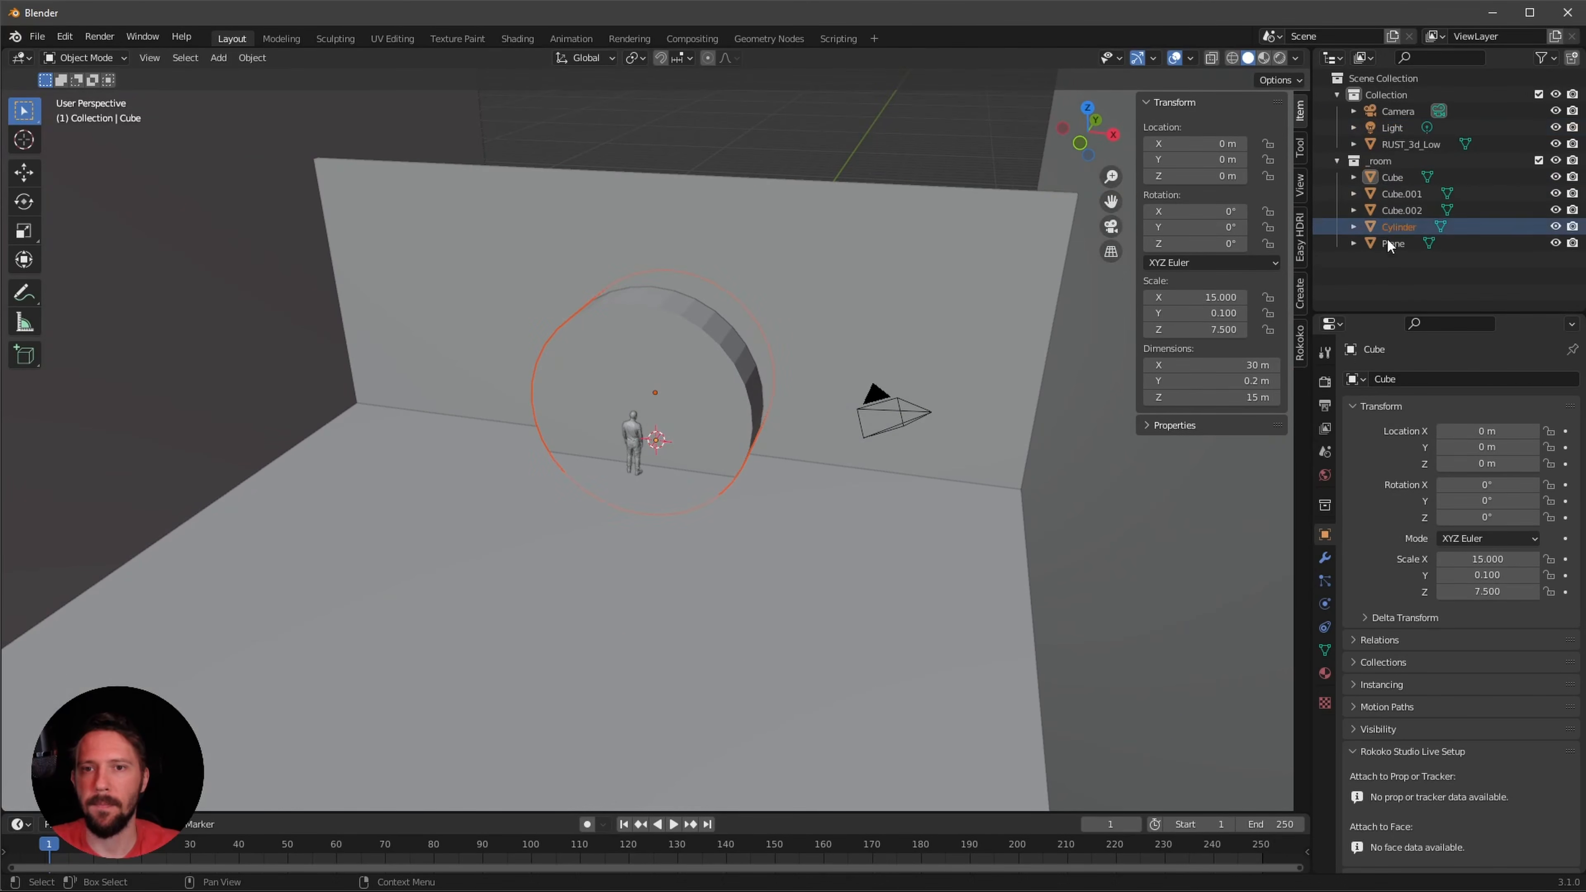
- Add a Boolean modifier in Difference mode to the back wall, with the cylinder as its cutting object
left_click(1391, 178)
left_click(1325, 559)
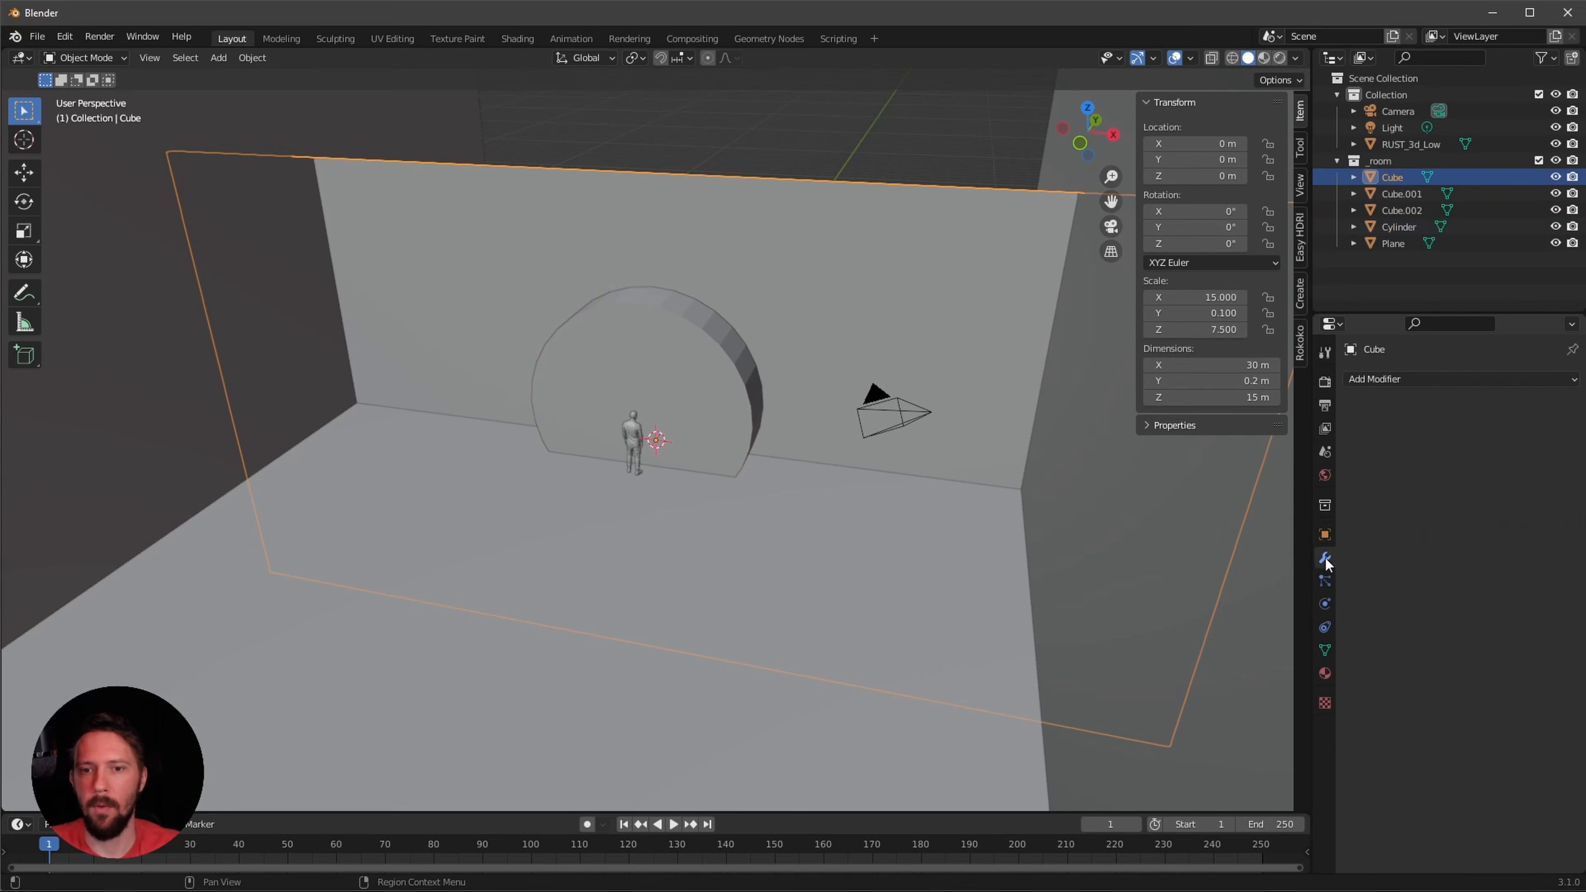
left_click(1413, 382)
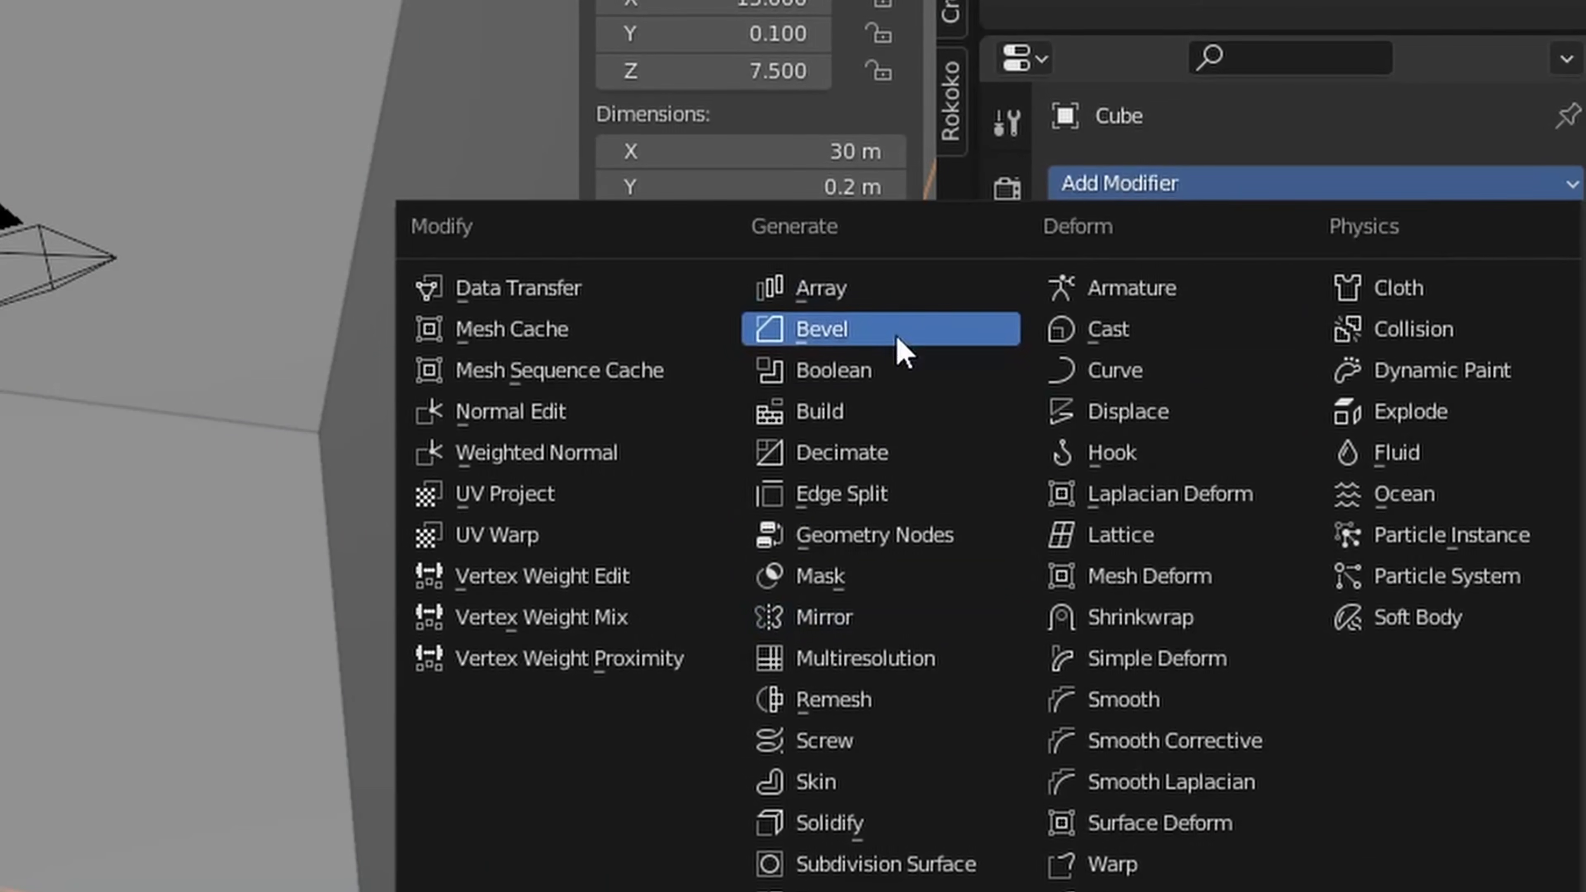
left_click(899, 369)
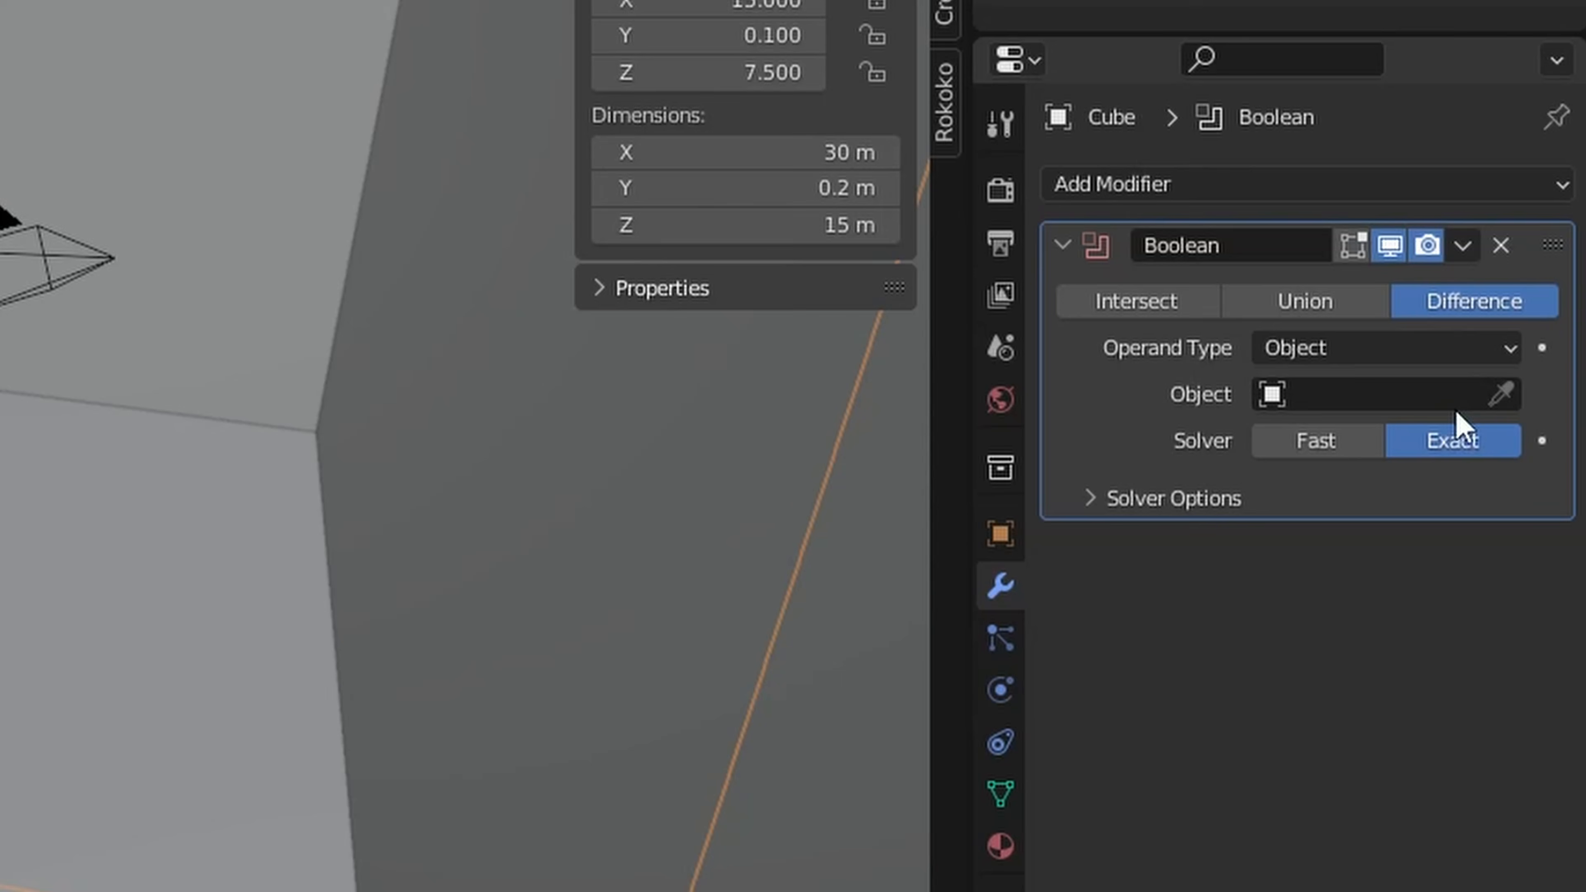
left_click(1547, 472)
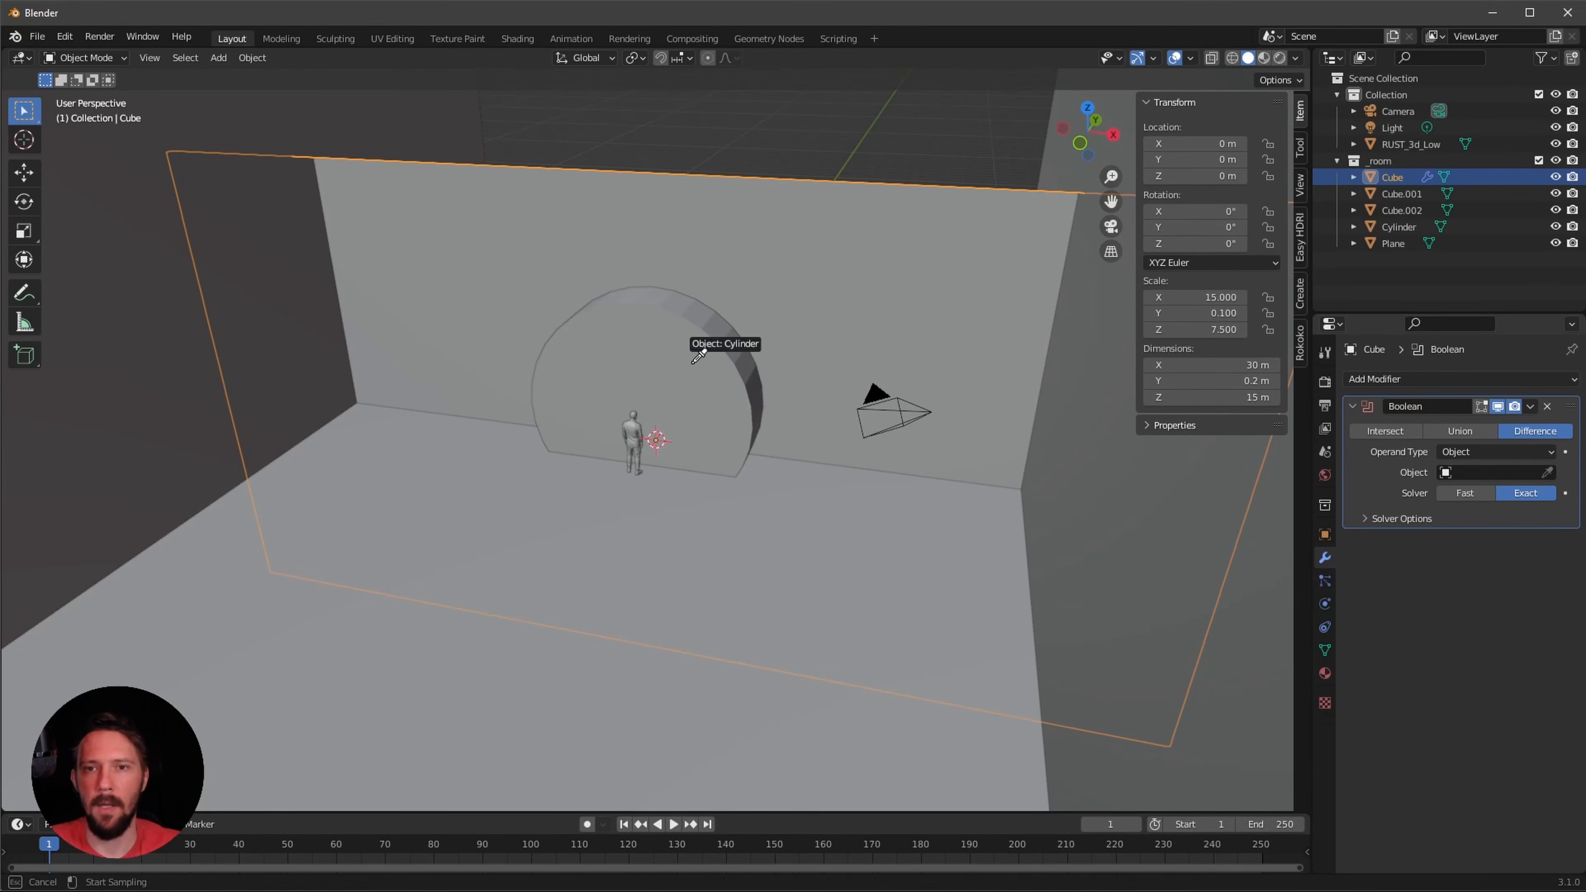
left_click(694, 360)
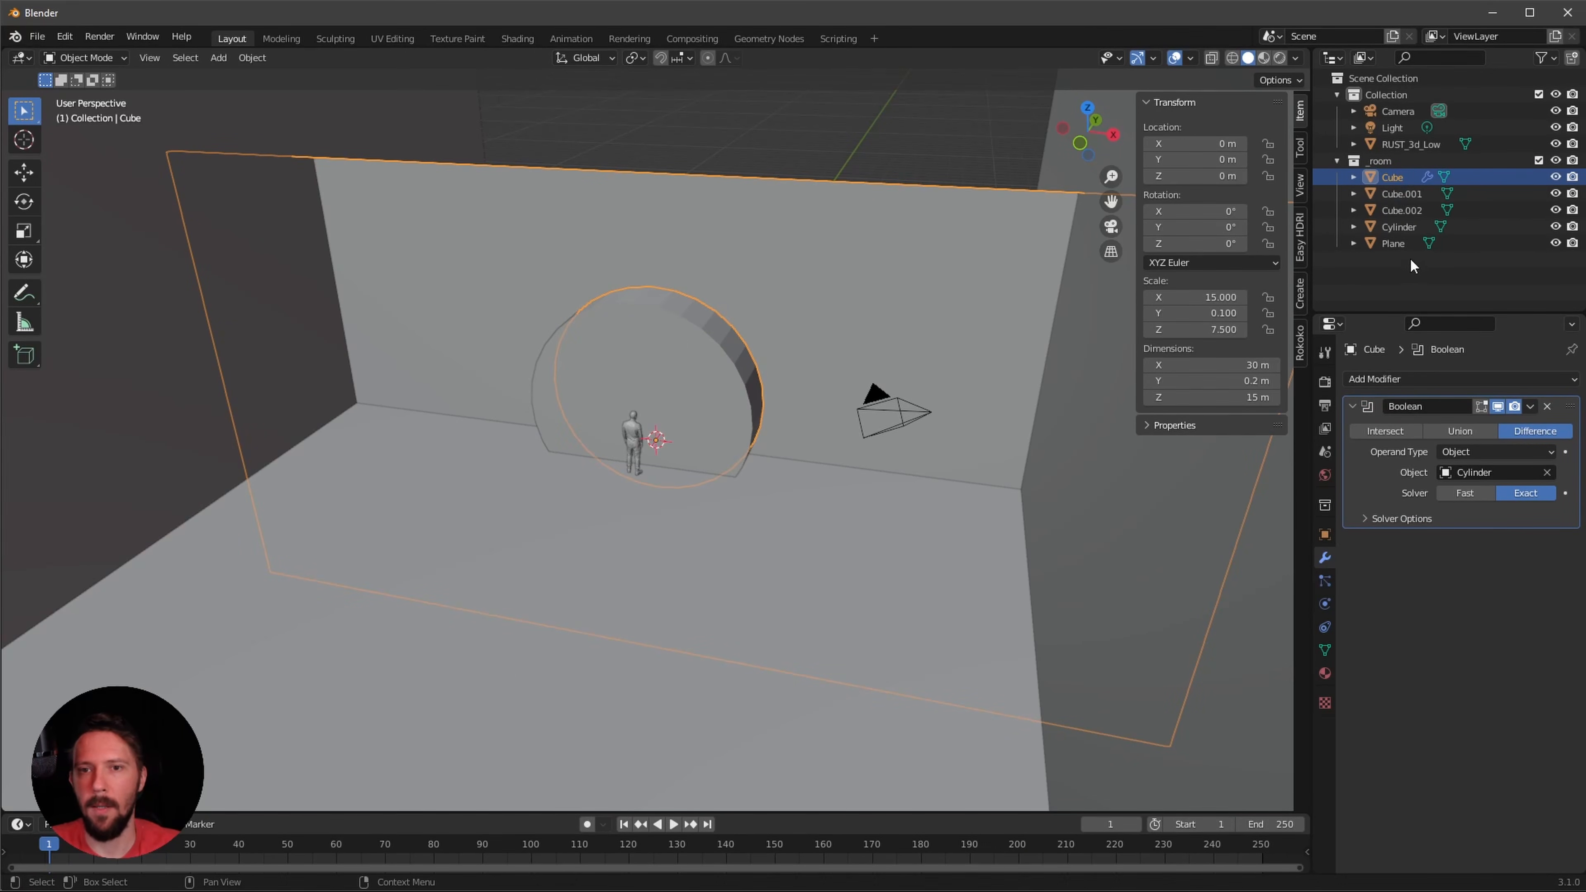
- Hide the cutting cylinder in the viewport
left_click(1556, 227)
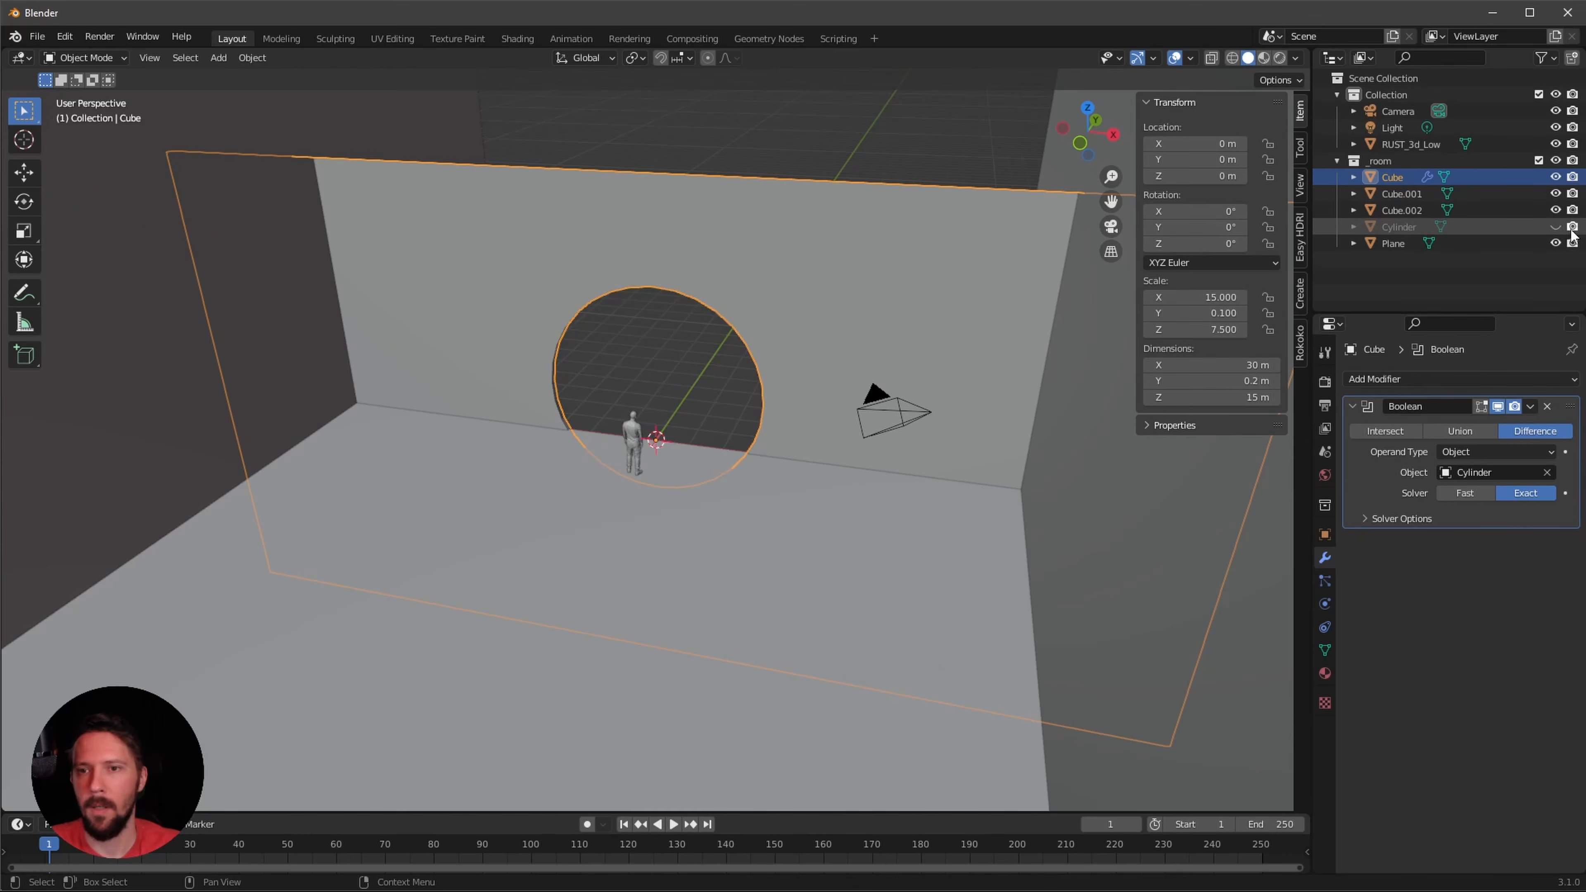
middle_click_drag(770, 569, 874, 553)
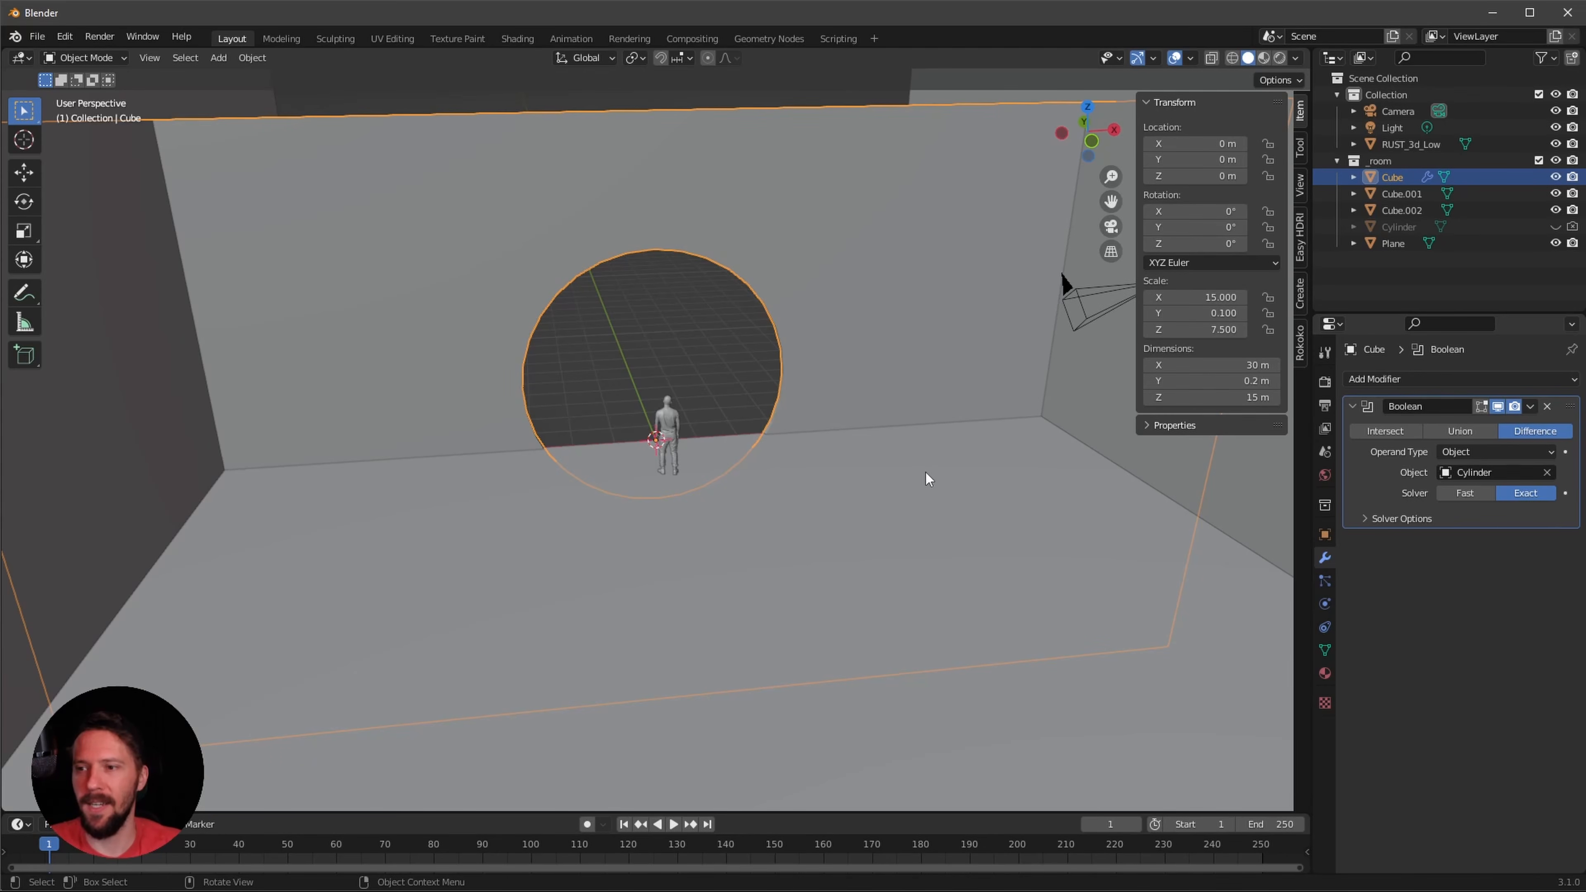
middle_click_drag(853, 485, 923, 492)
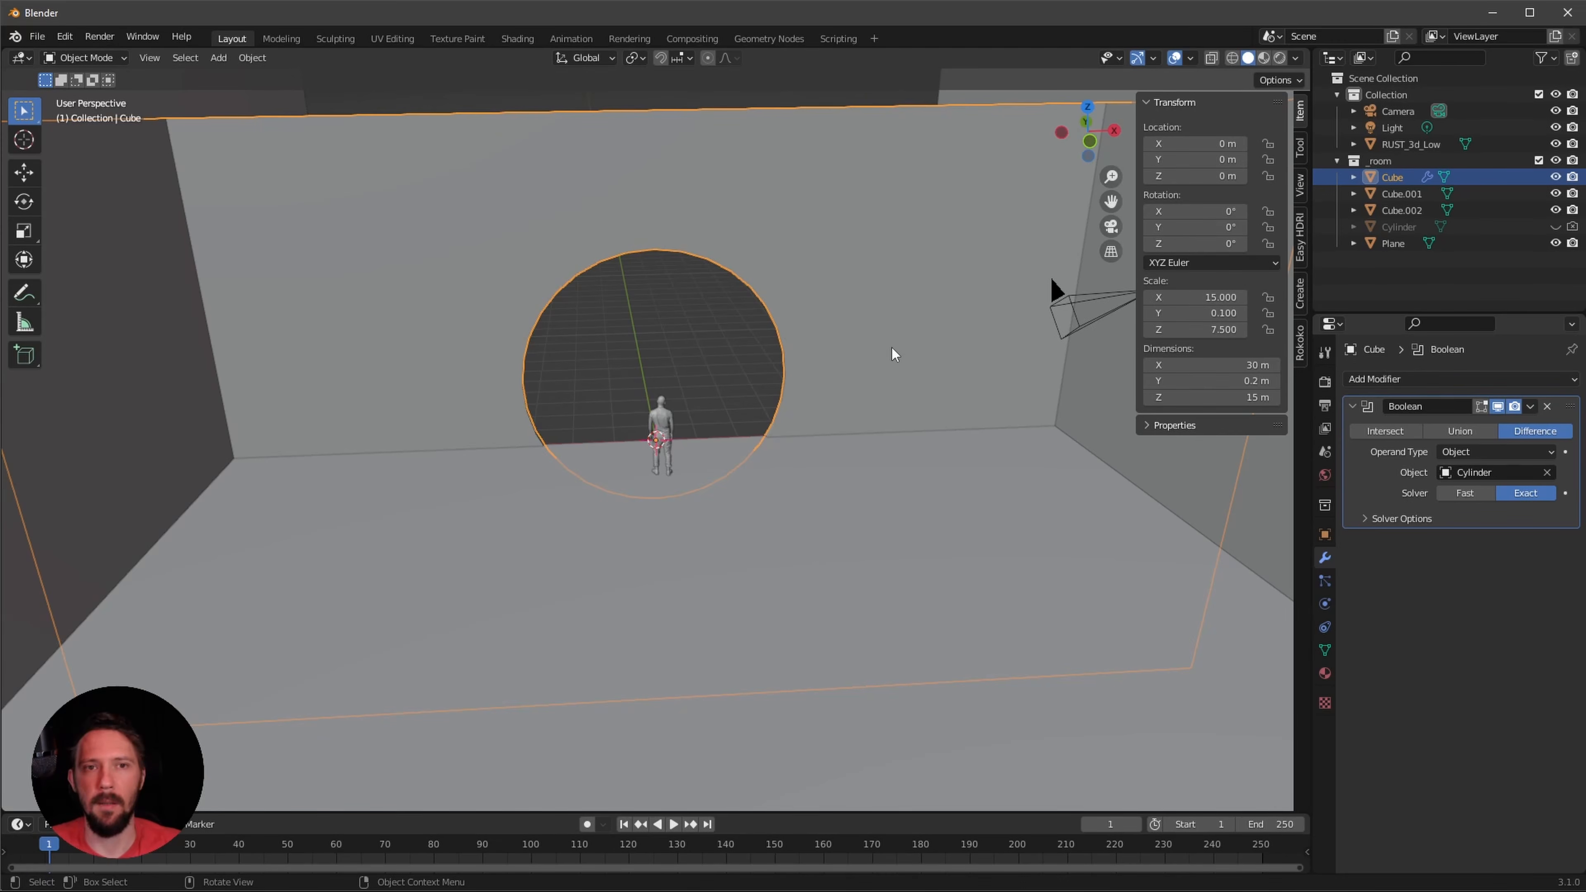
- Switch to the Geometry Nodes workspace and add a cube mesh at the origin
left_click(769, 39)
middle_click_drag(996, 292, 1190, 369)
left_click(1189, 369)
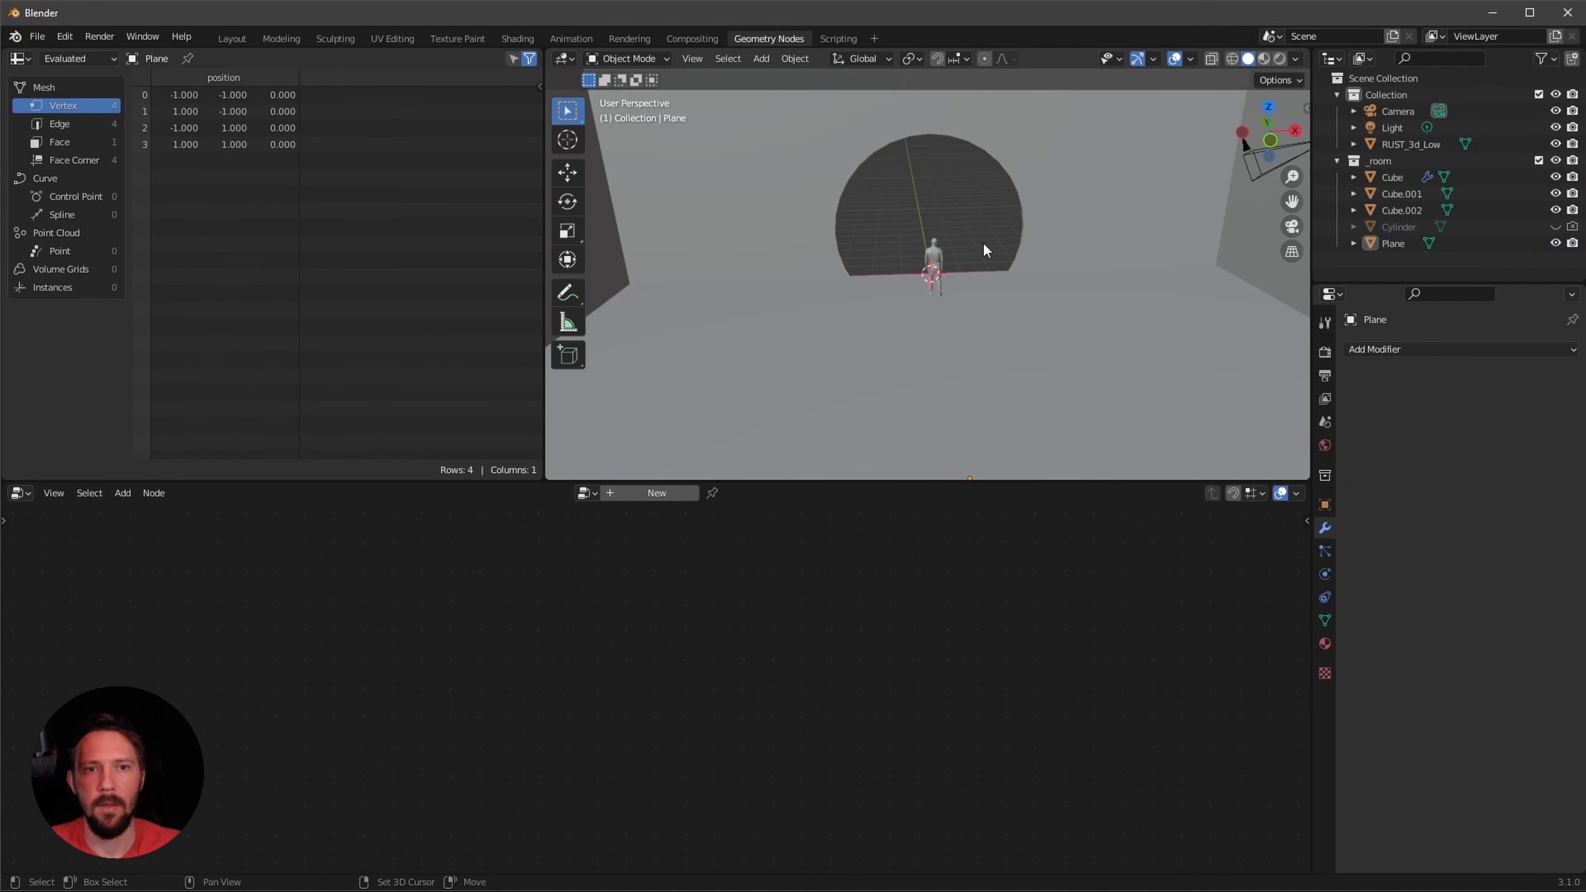
key("shift+a")
mouse_move(964, 241)
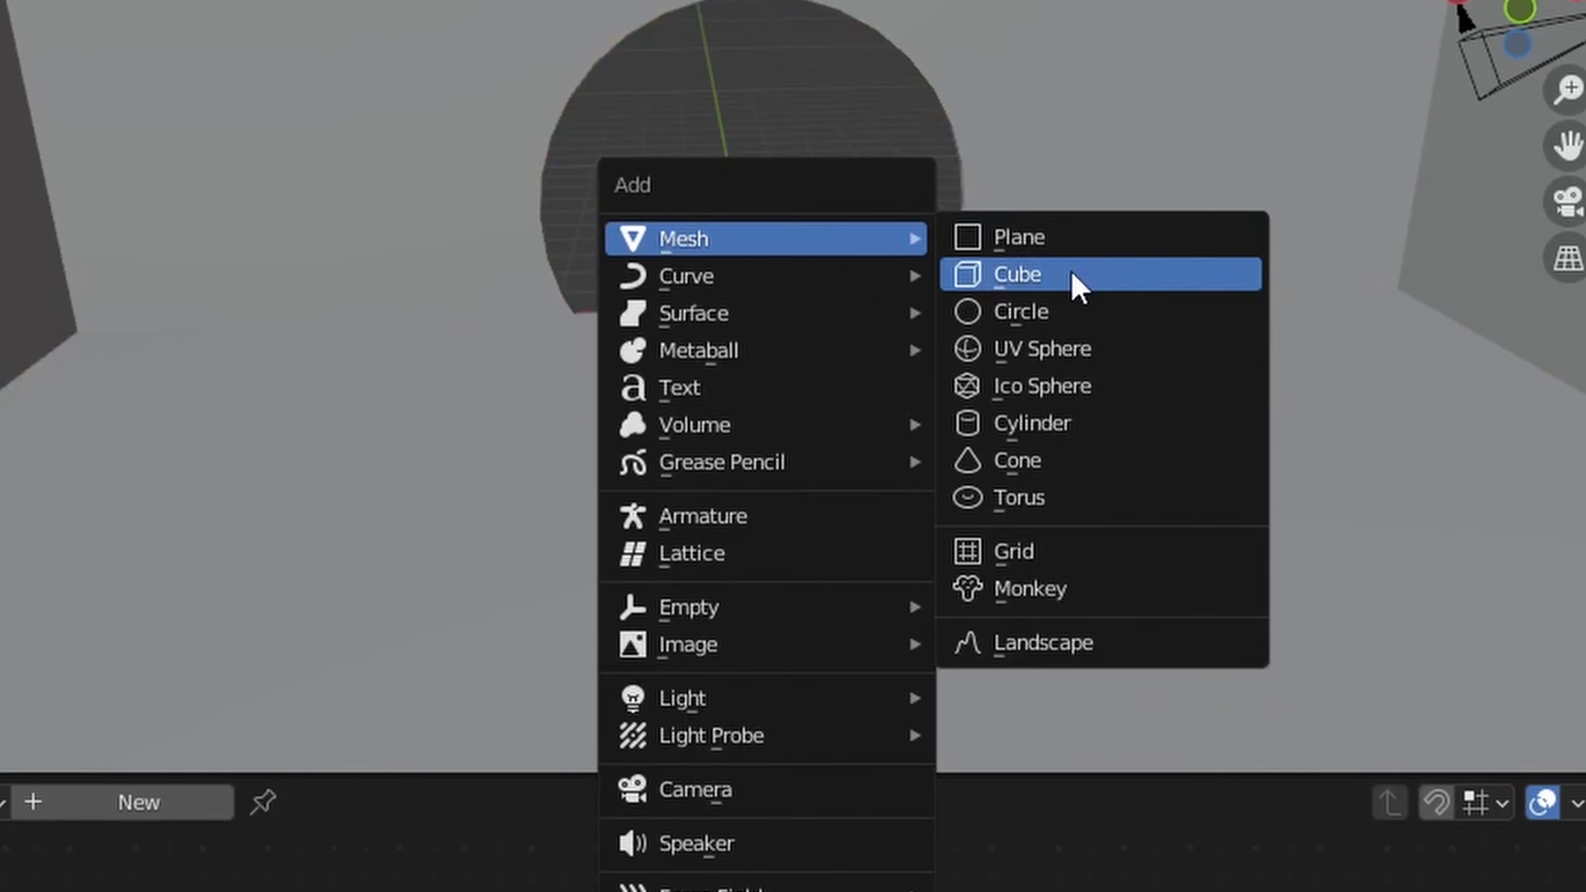
left_click(1075, 287)
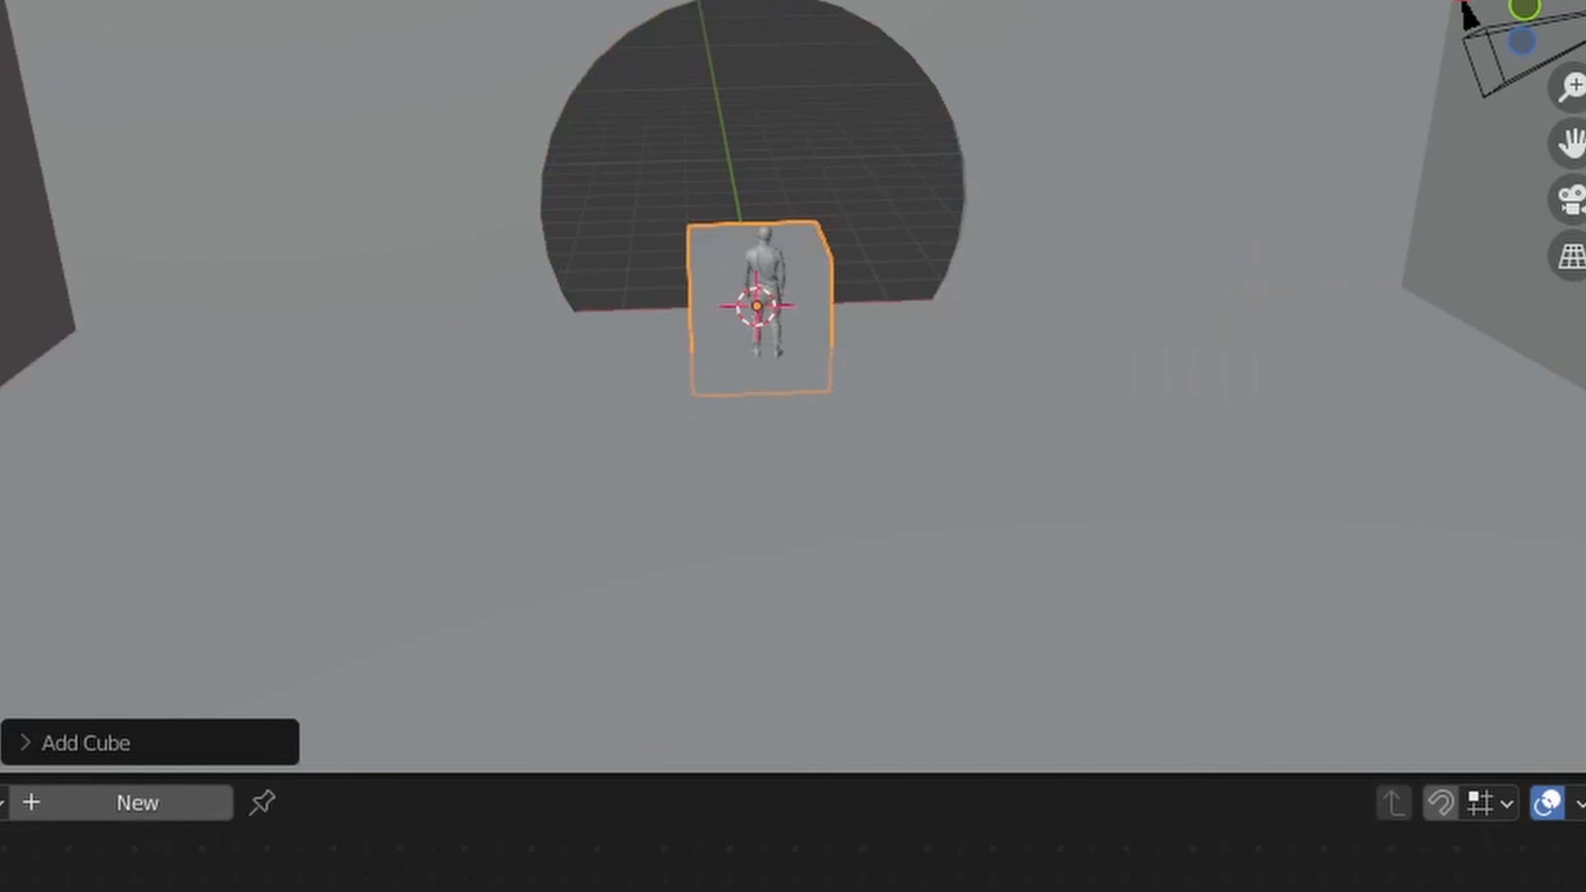
- Rename the new cube GN_window and create a geometry node tree for it, also named GN_window
double_click(1395, 126)
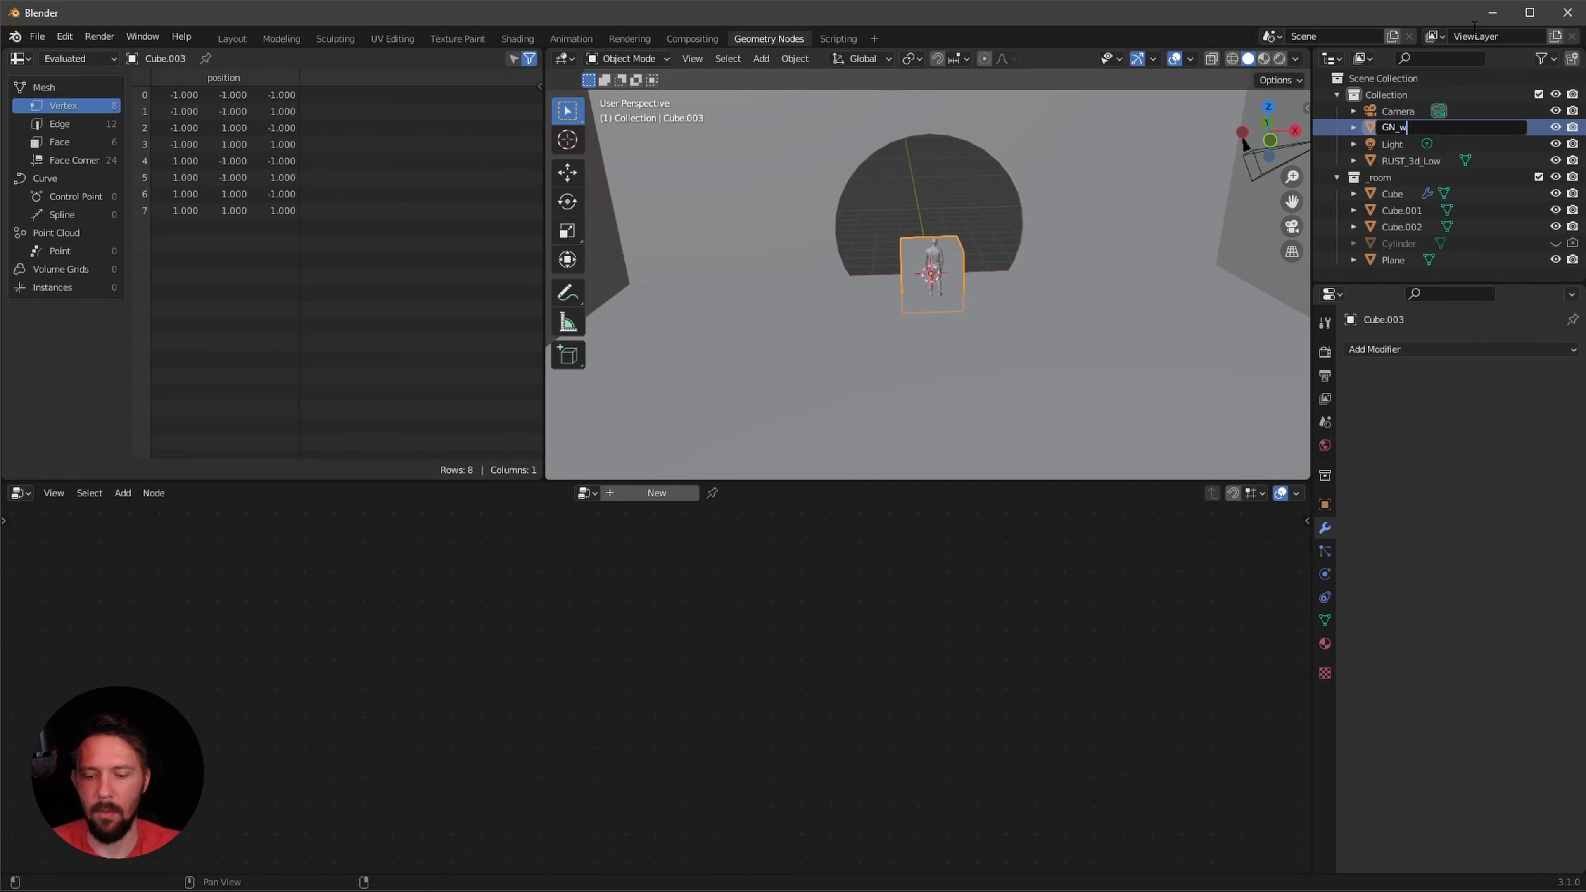
type("GN_windows")
key("BackSpace")
key("Return")
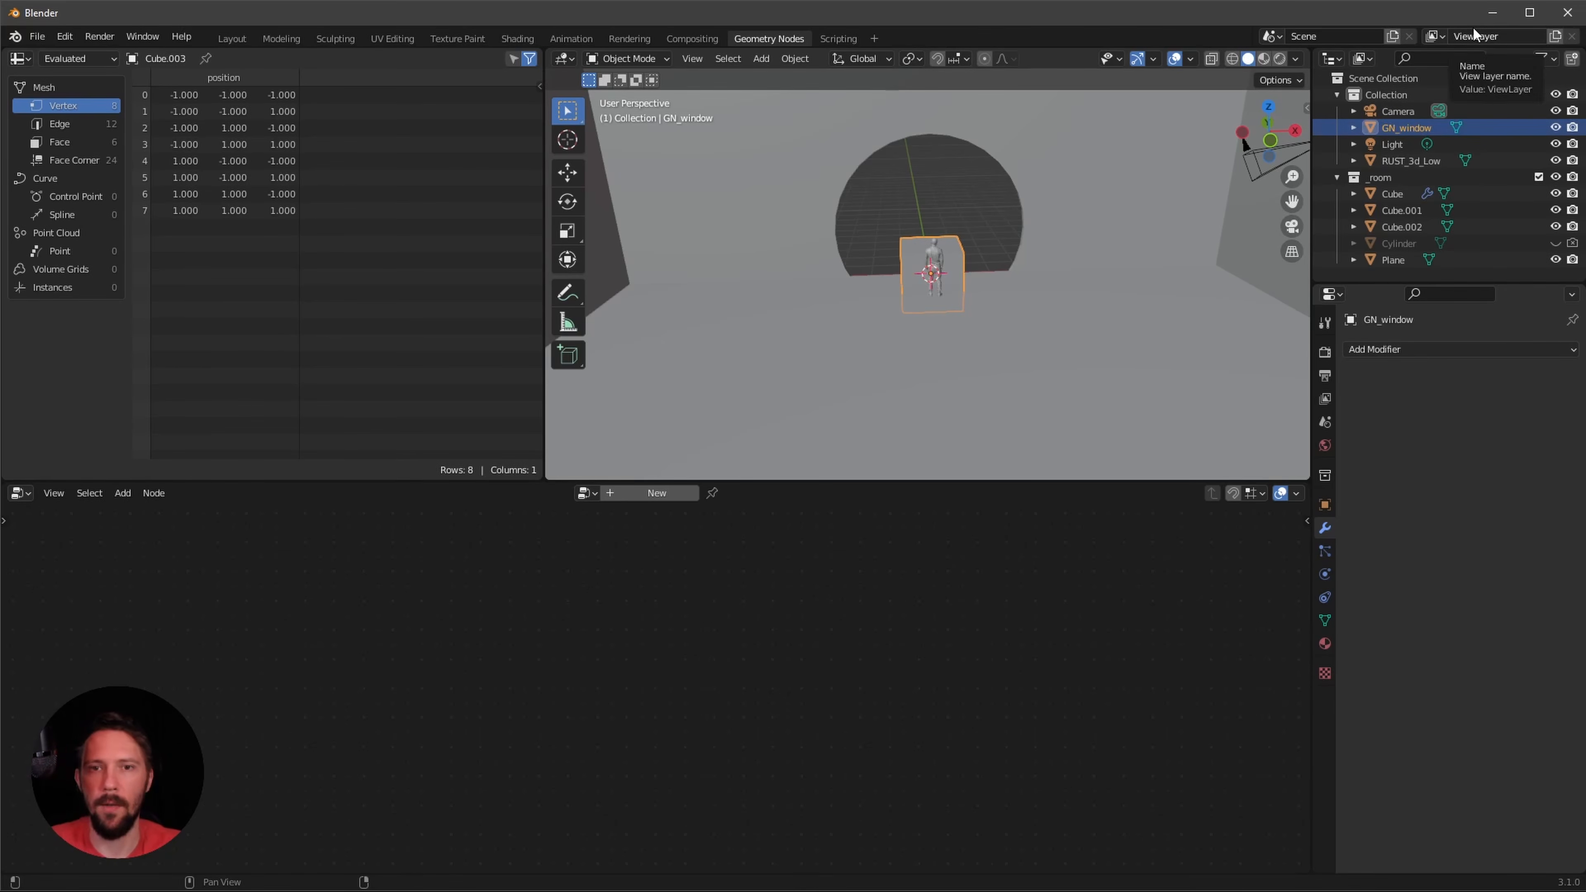
left_click(652, 493)
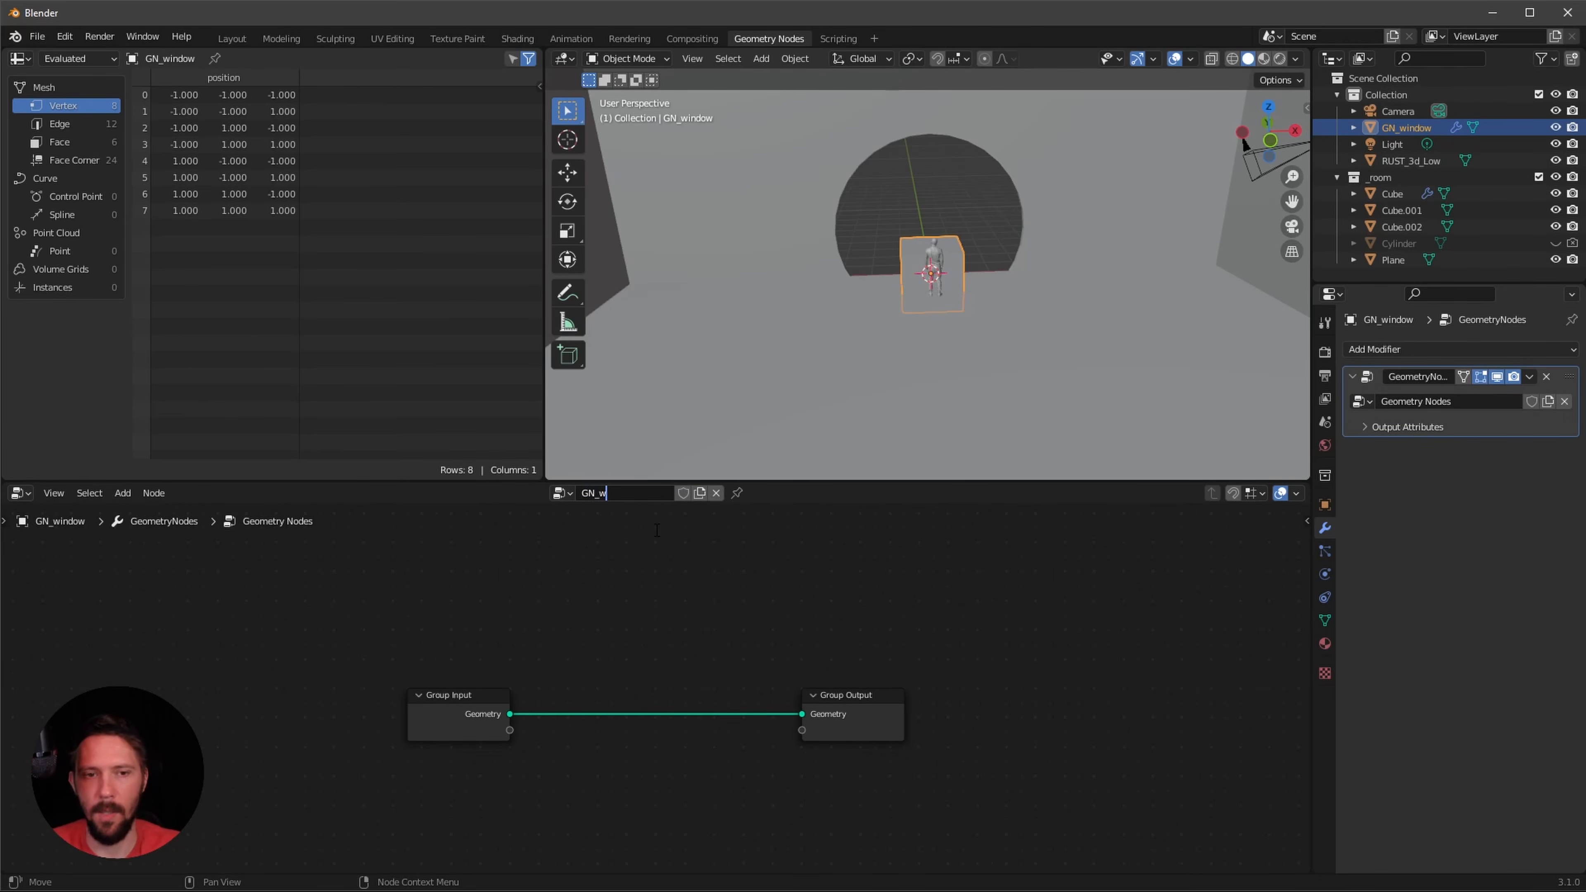
- Disconnect Group Input from Group Output and add a Curve Circle node above them
key("shift+a")
left_click(571, 436)
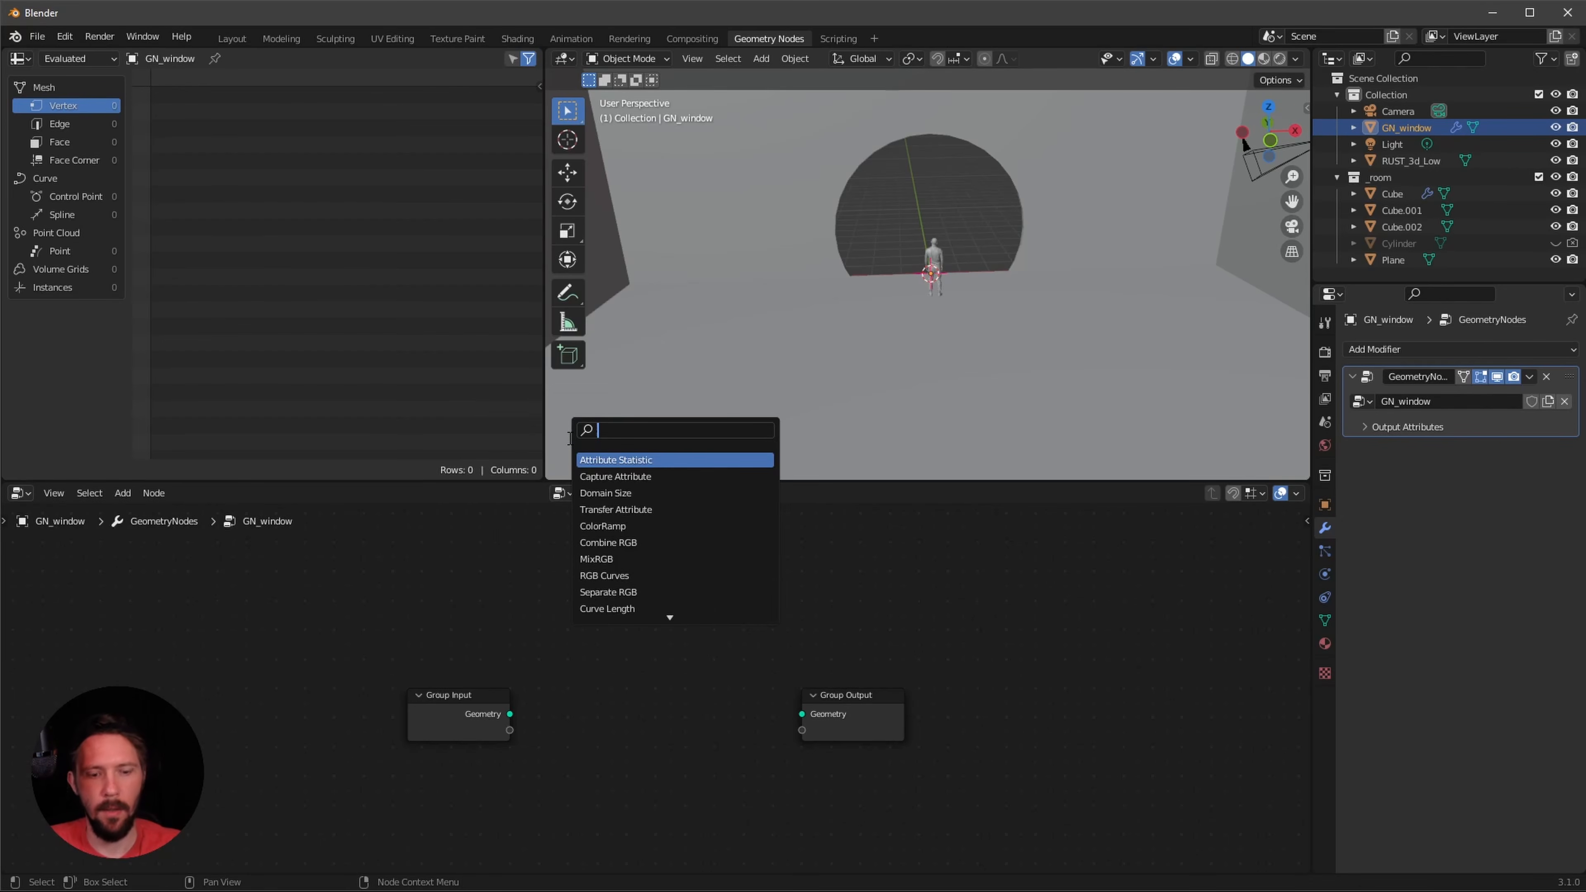
type("curve")
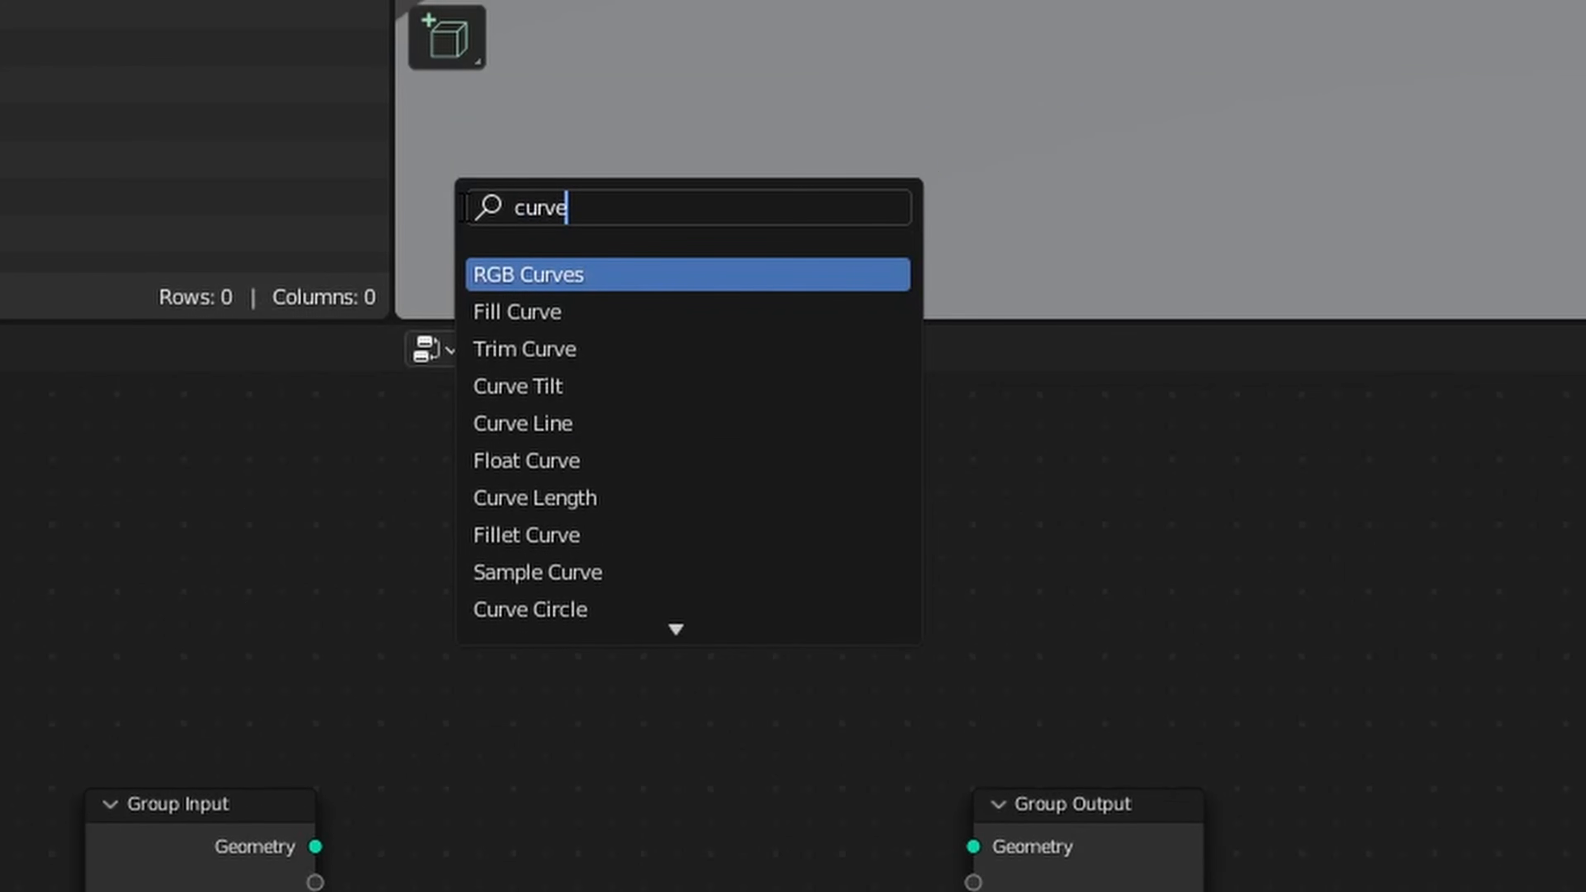
type(" ci")
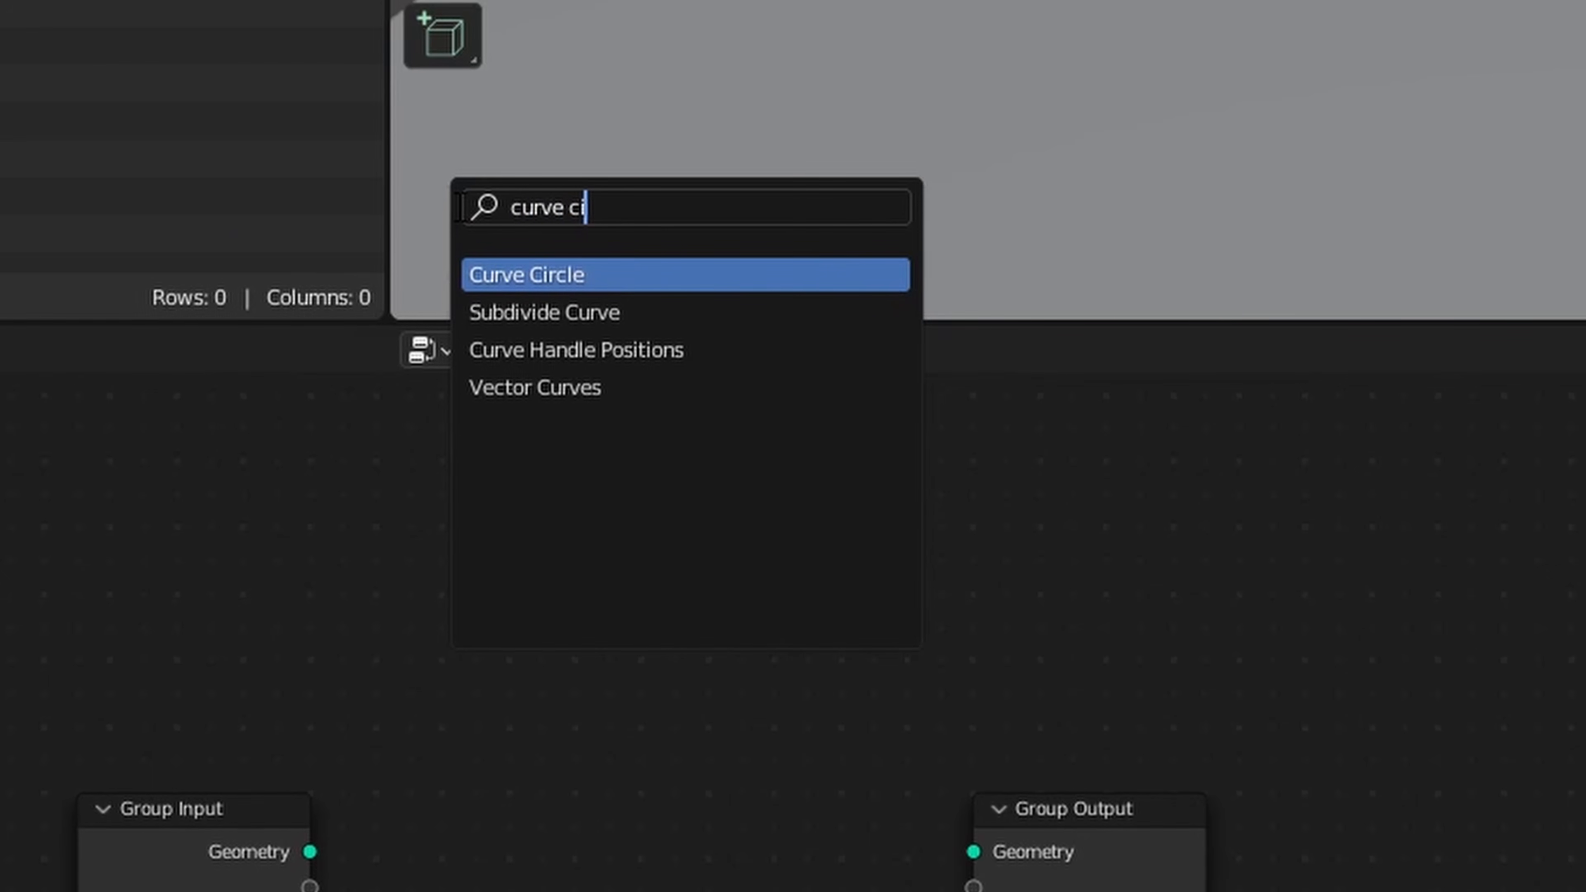
key("Return")
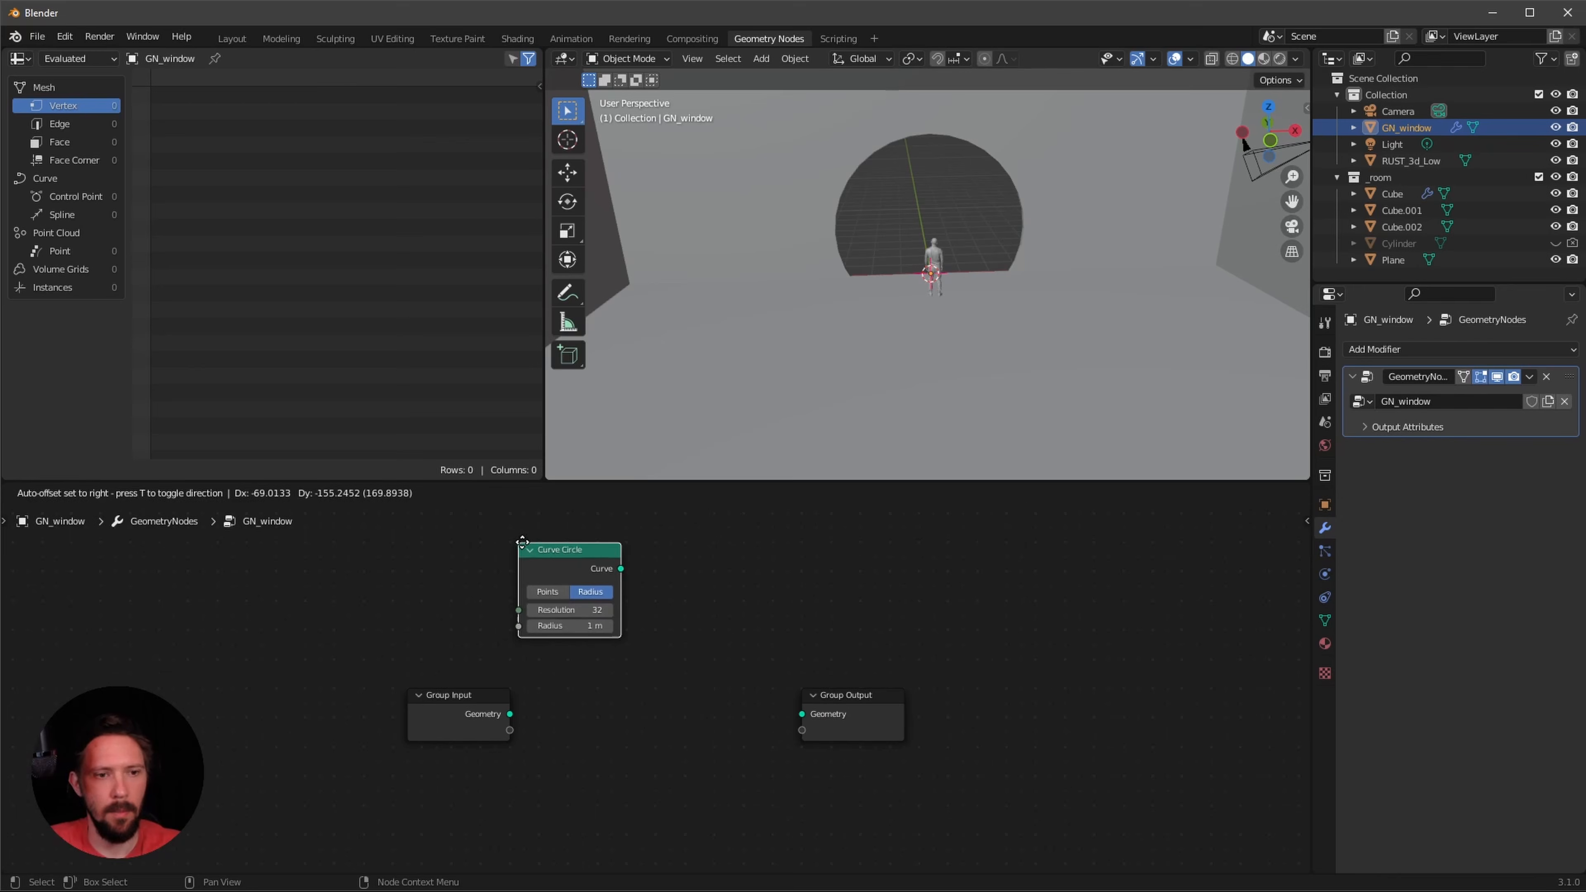
left_click(522, 541)
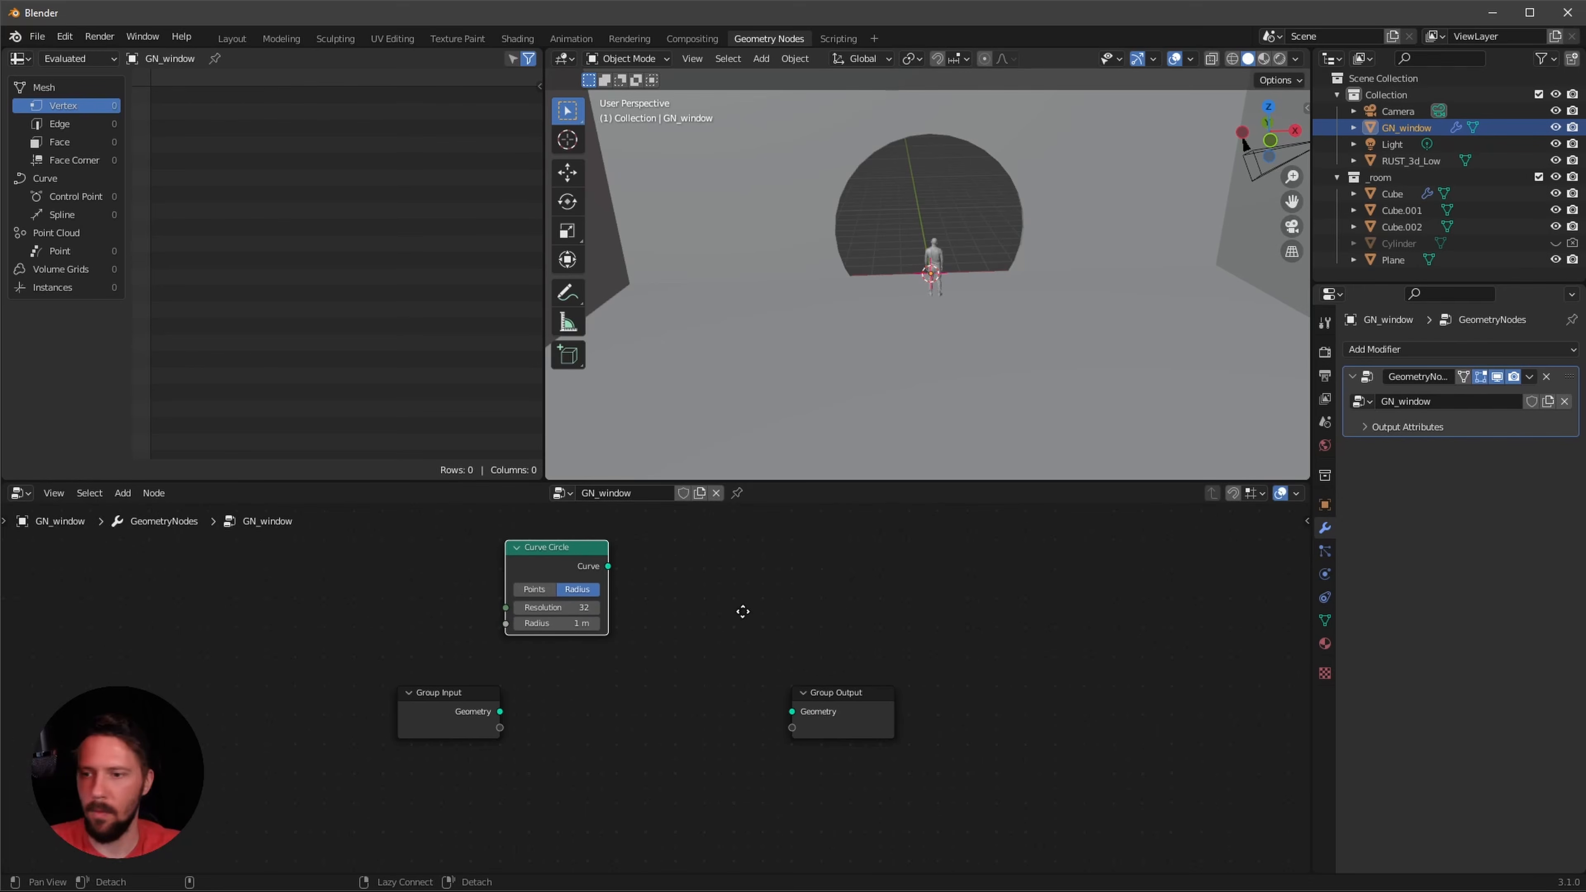
- Add a Curve to Mesh node beside the Curve Circle node
key("shift+a")
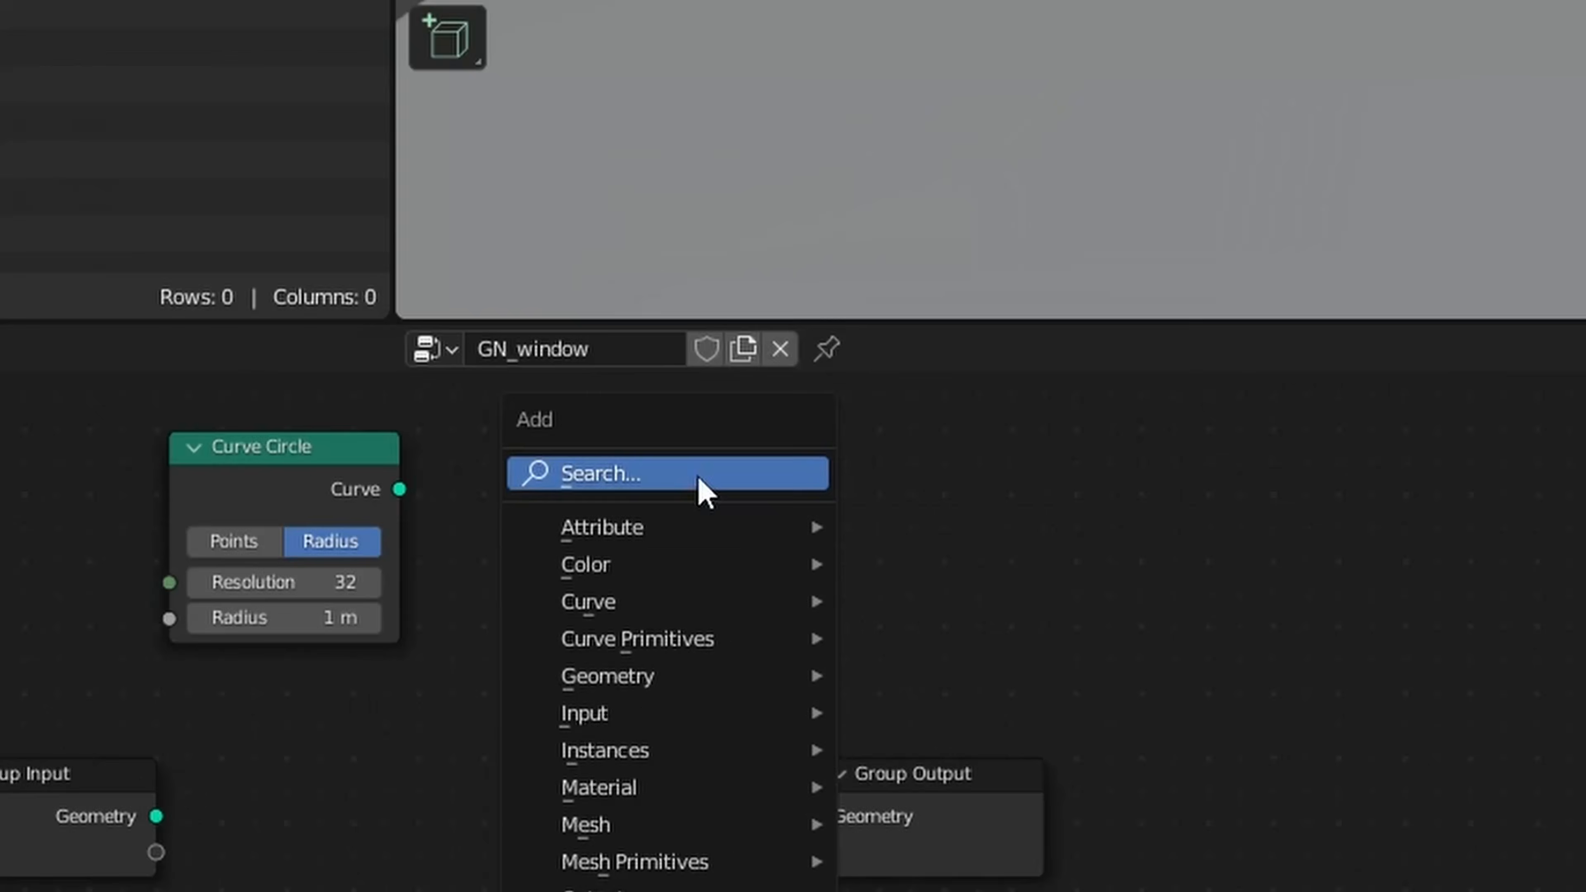
left_click(677, 549)
type("curve to")
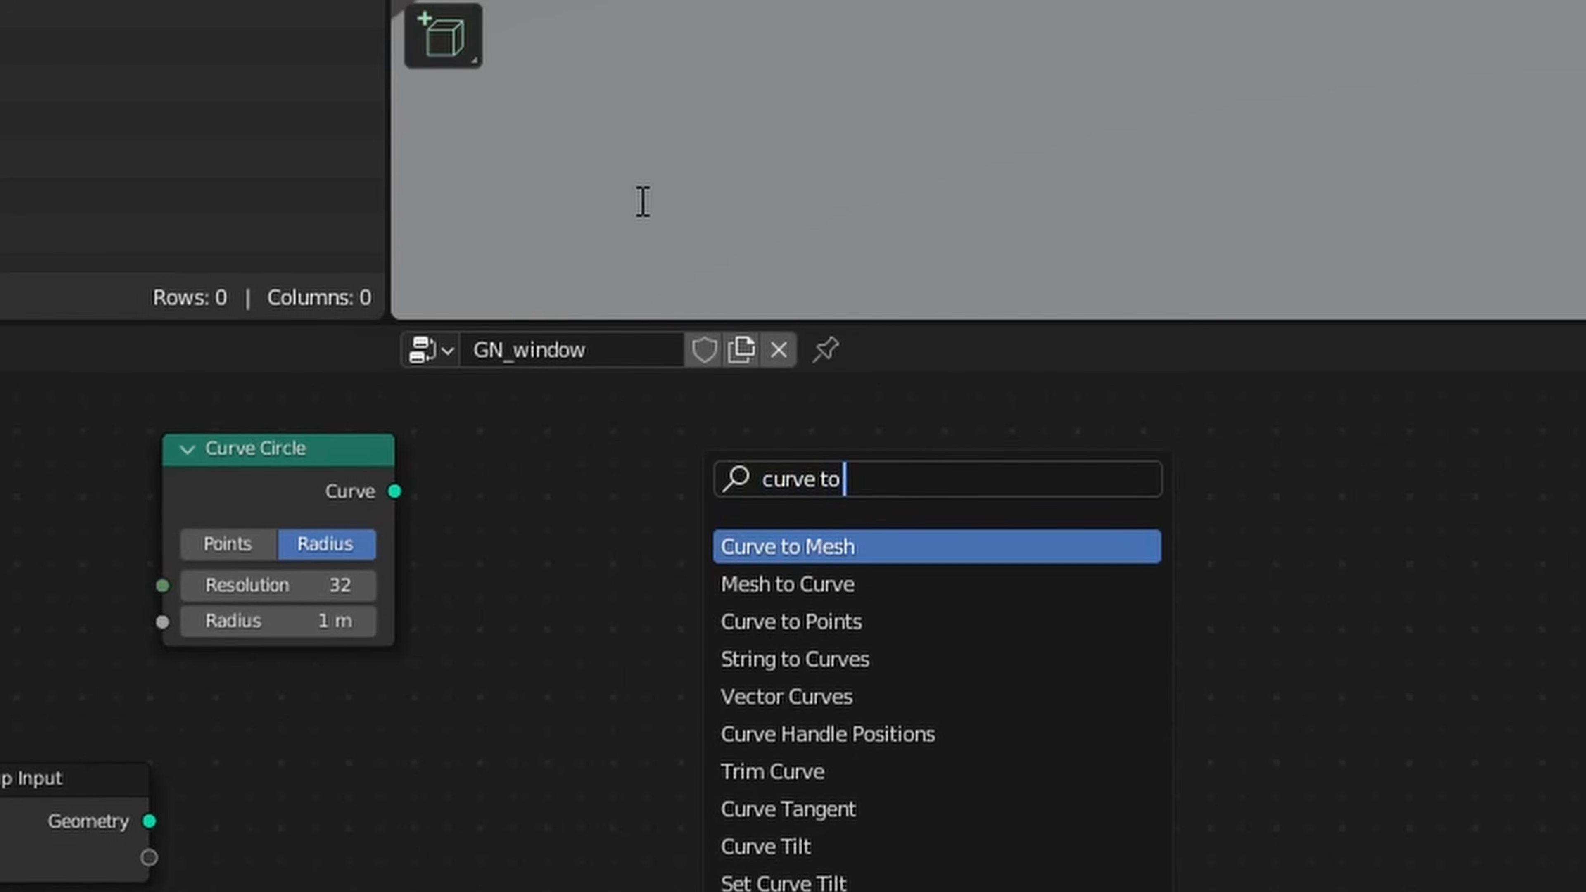
key("Return")
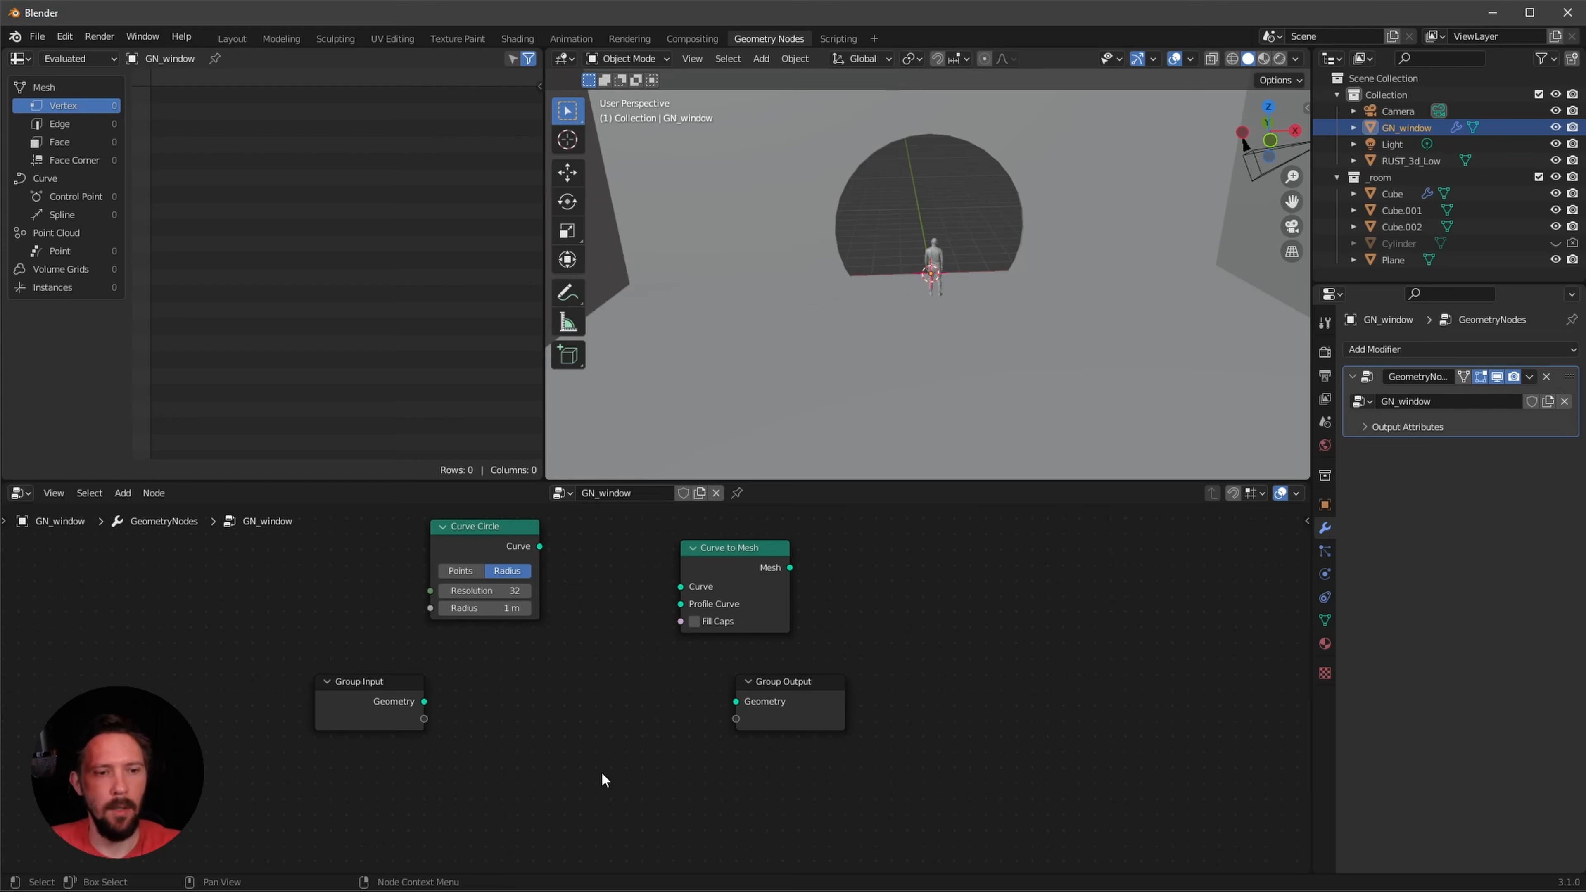
- Add a Quadrilateral curve node below the Group Input node
key("shift+a")
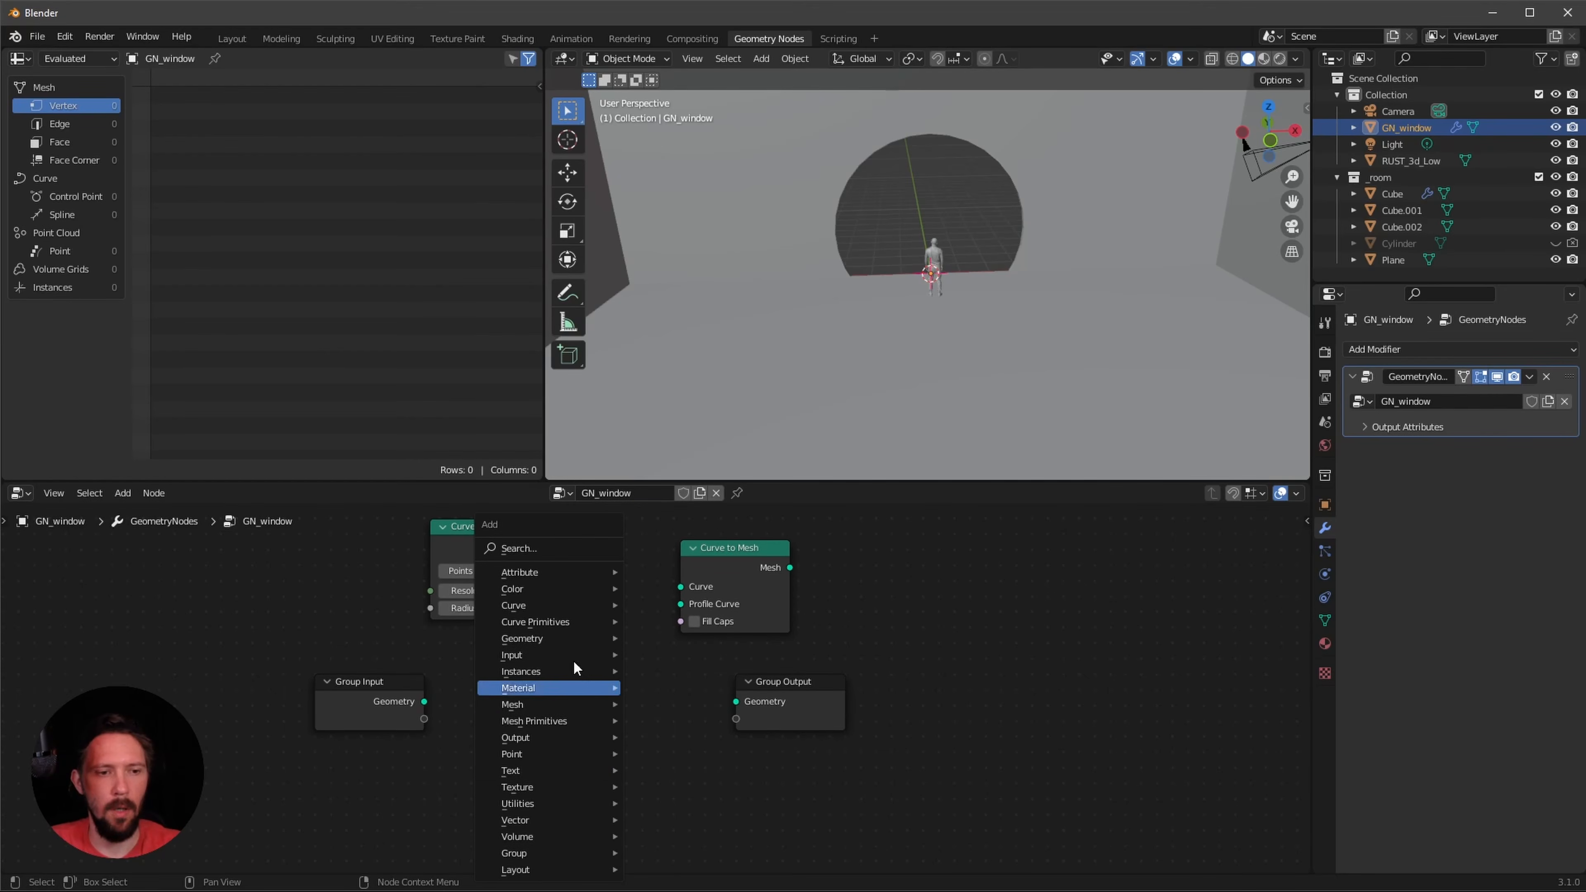
left_click(588, 540)
type("quadra")
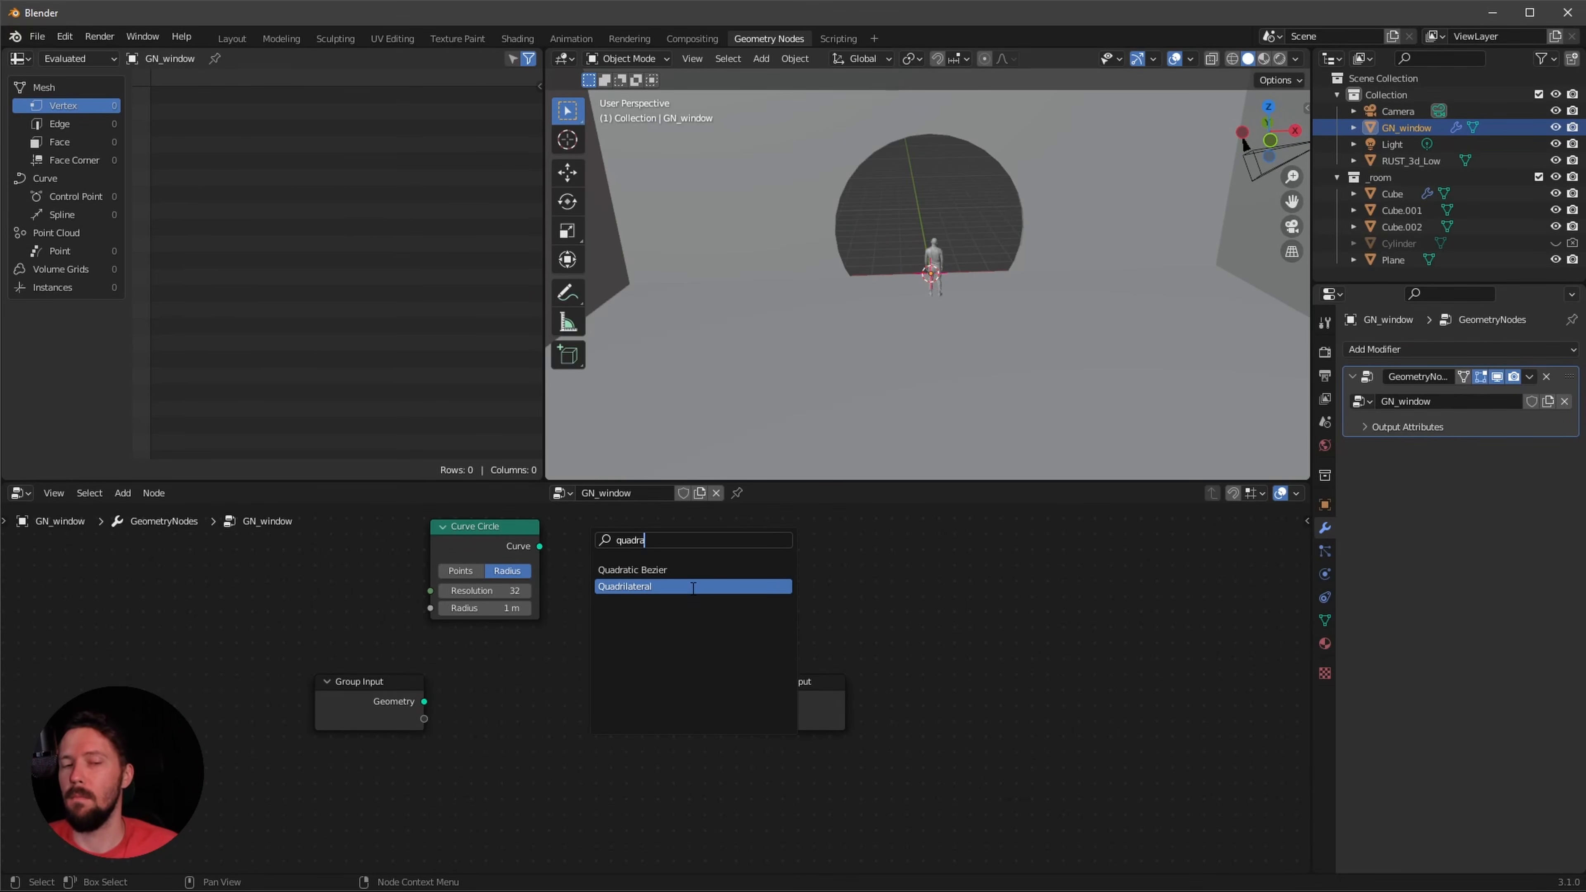
left_click(693, 590)
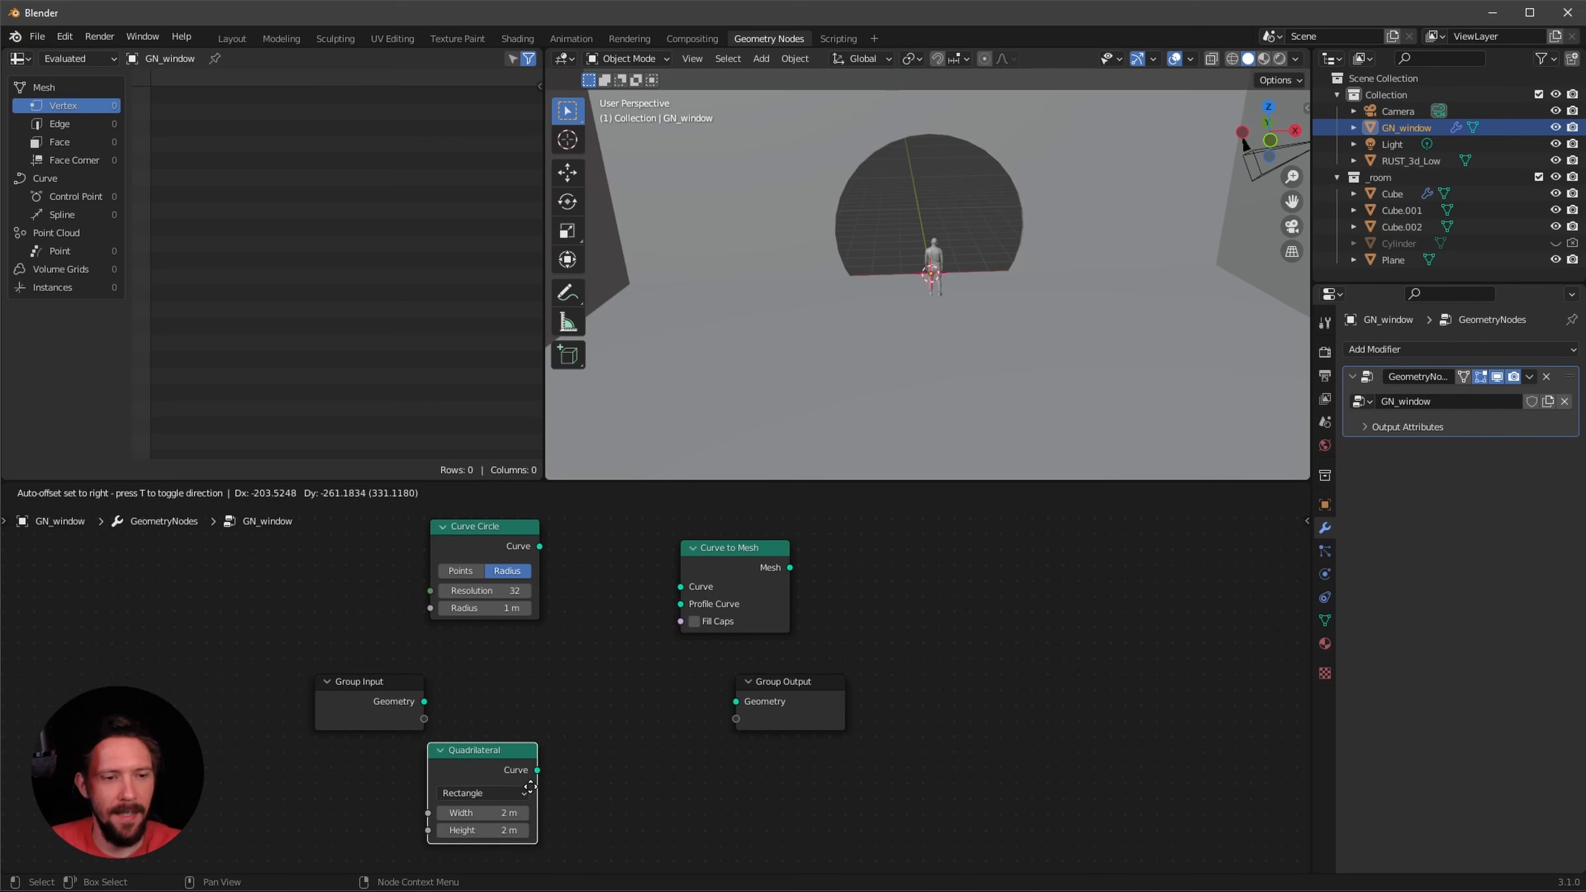
left_click(537, 785)
- Space out Group Output and Curve to Mesh, and connect the Curve Circle output to the Curve input of Curve to Mesh
left_click_drag(782, 718, 782, 731, "ctrl+alt")
left_click(773, 702)
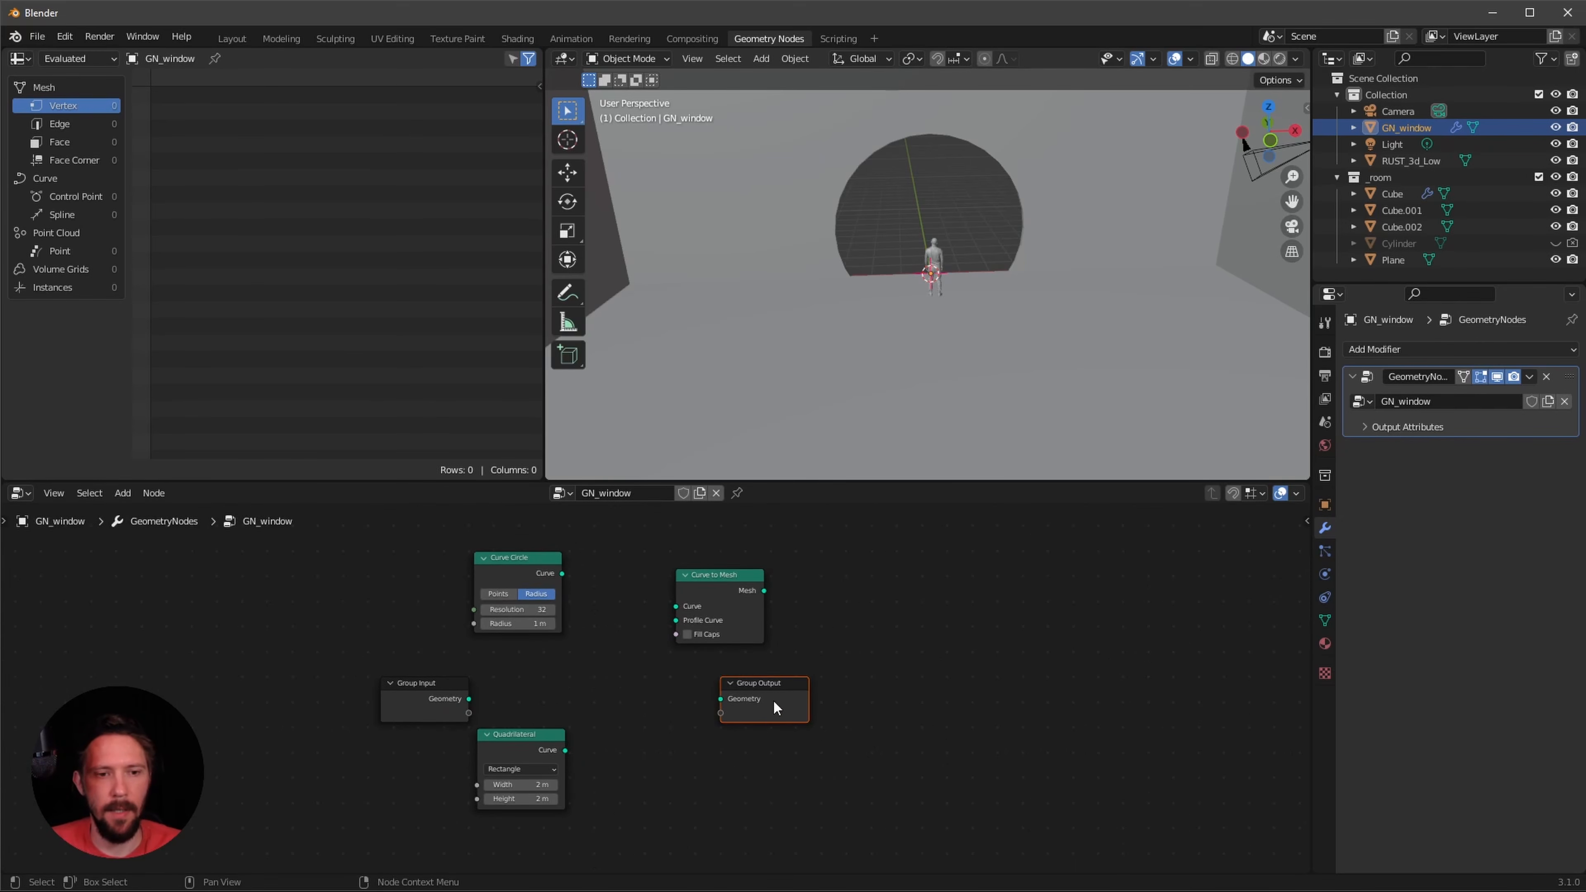
left_click_drag(709, 581, 691, 579)
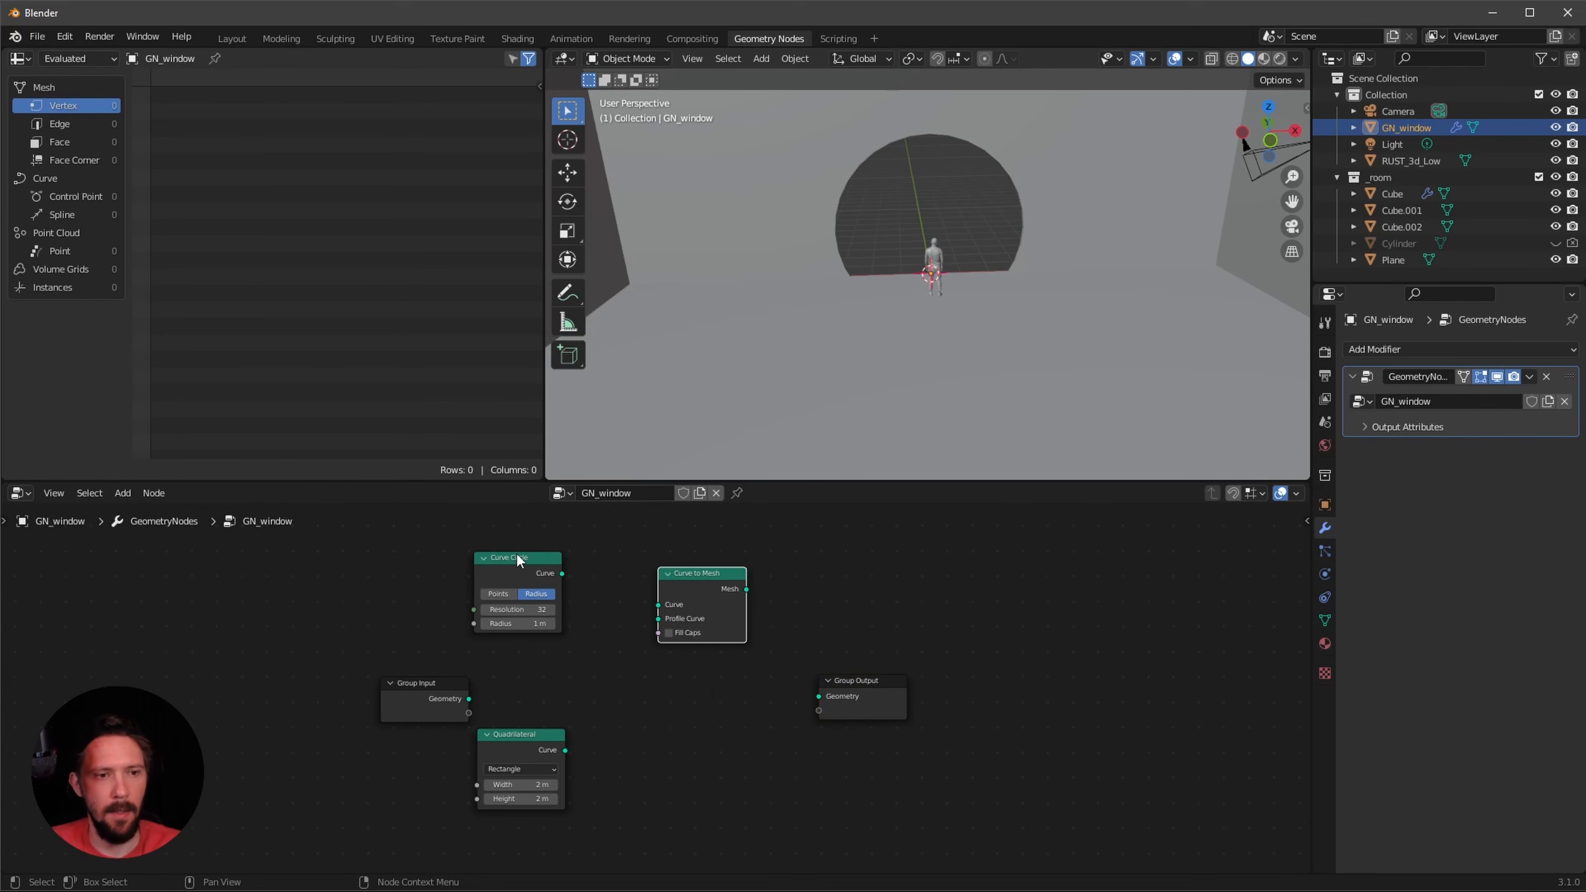
left_click_drag(516, 557, 653, 616)
middle_click_drag(632, 717, 619, 753)
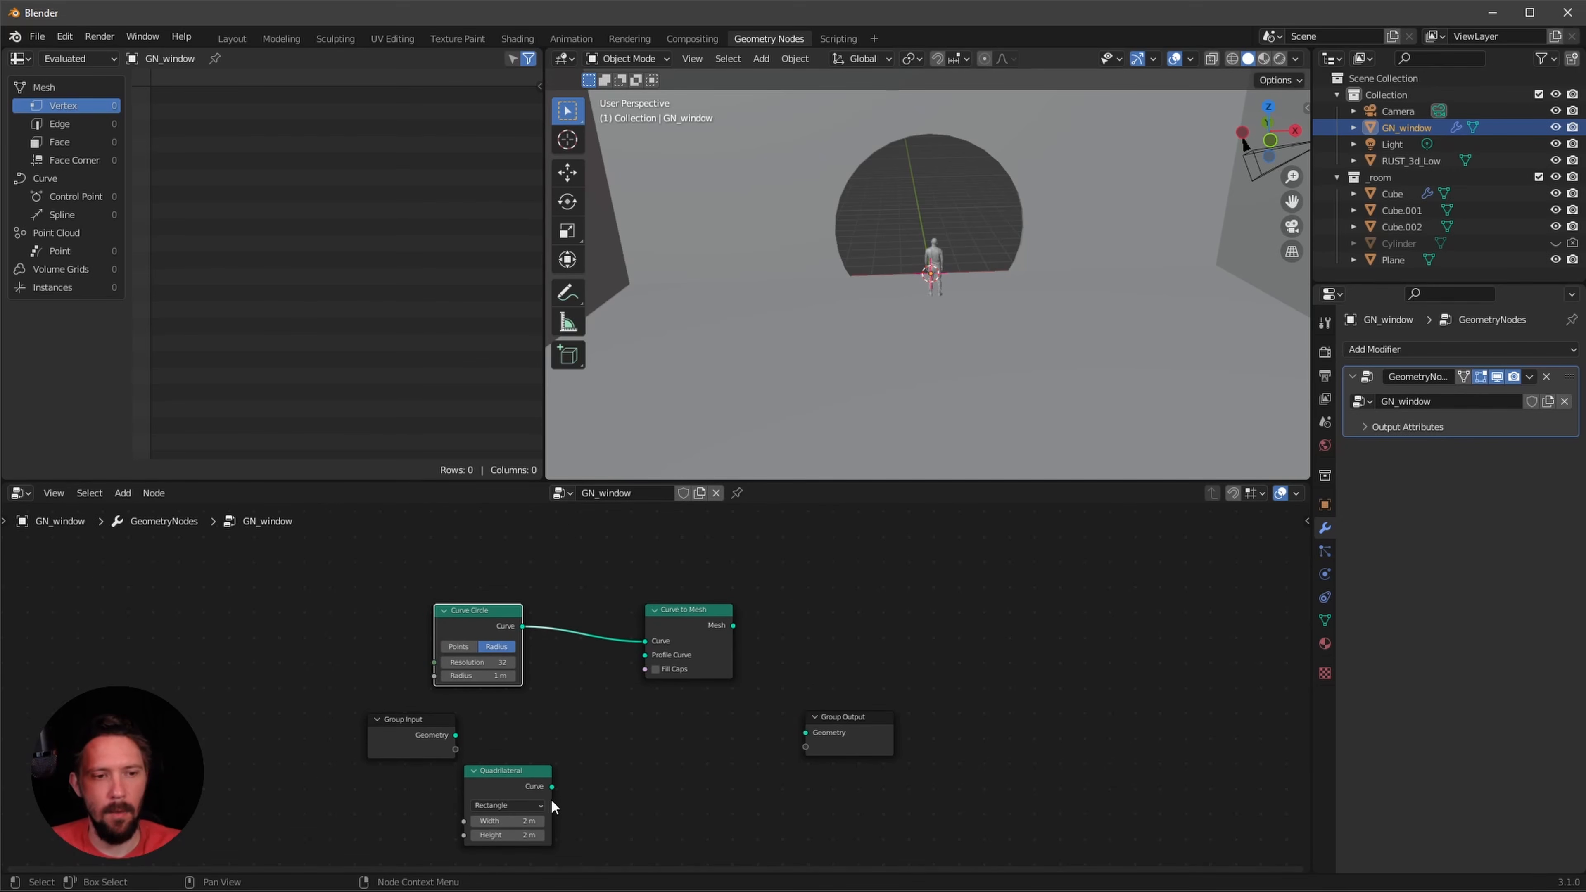
- Connect the Quadrilateral curve to the Profile Curve input and the Curve to Mesh output to the Group Output geometry
left_click_drag(553, 787, 644, 654)
left_click_drag(734, 625, 944, 719)
scroll(786, 699, "down", 2)
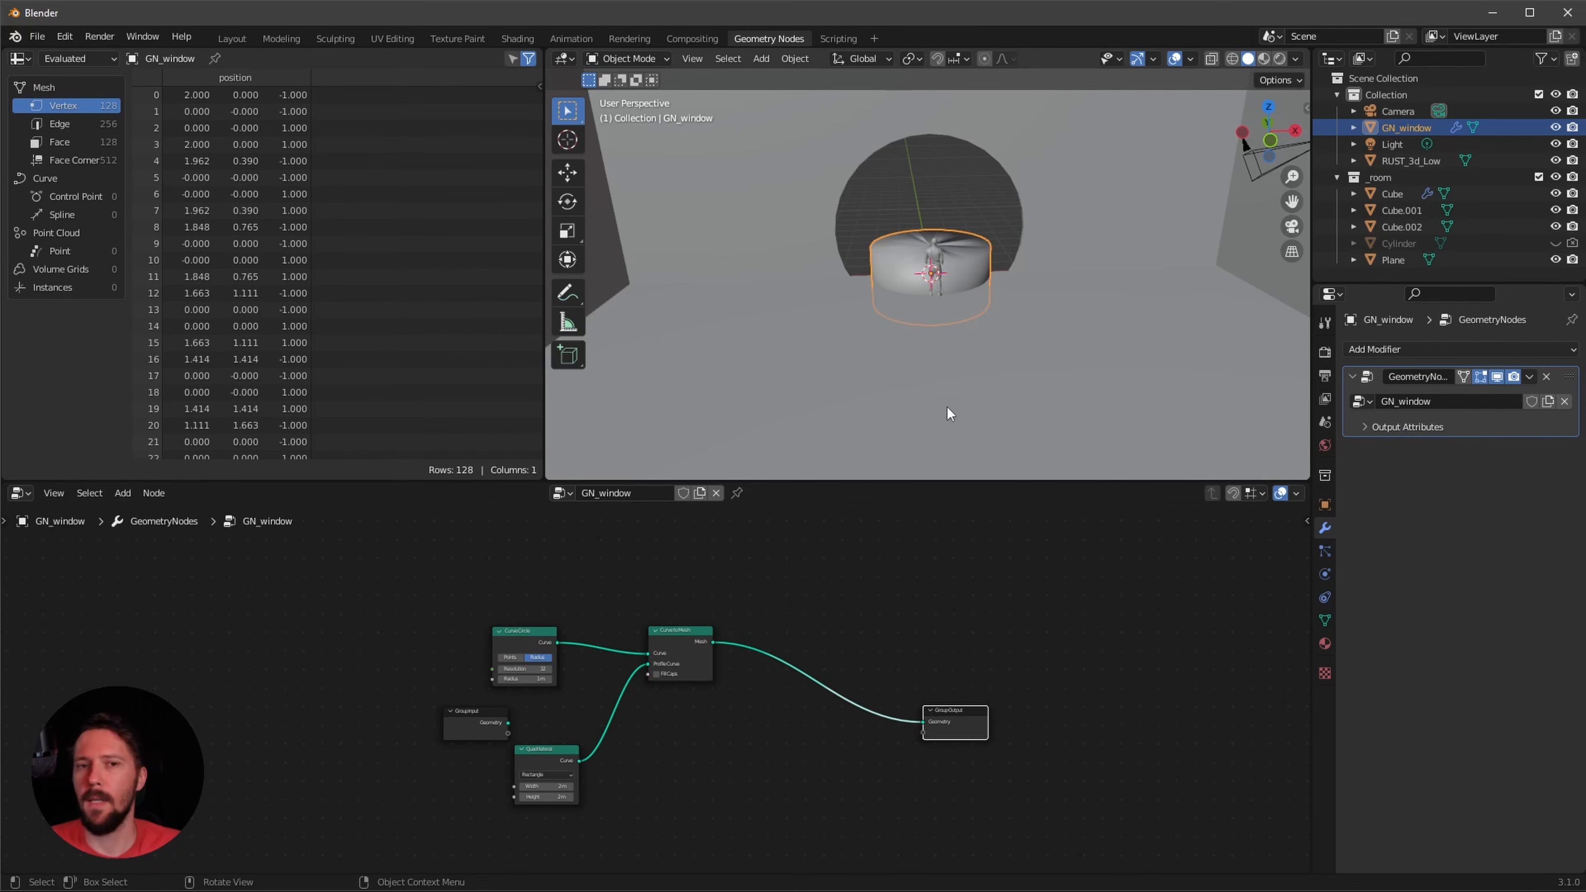
middle_click_drag(967, 315, 934, 362)
scroll(934, 361, "up", 4)
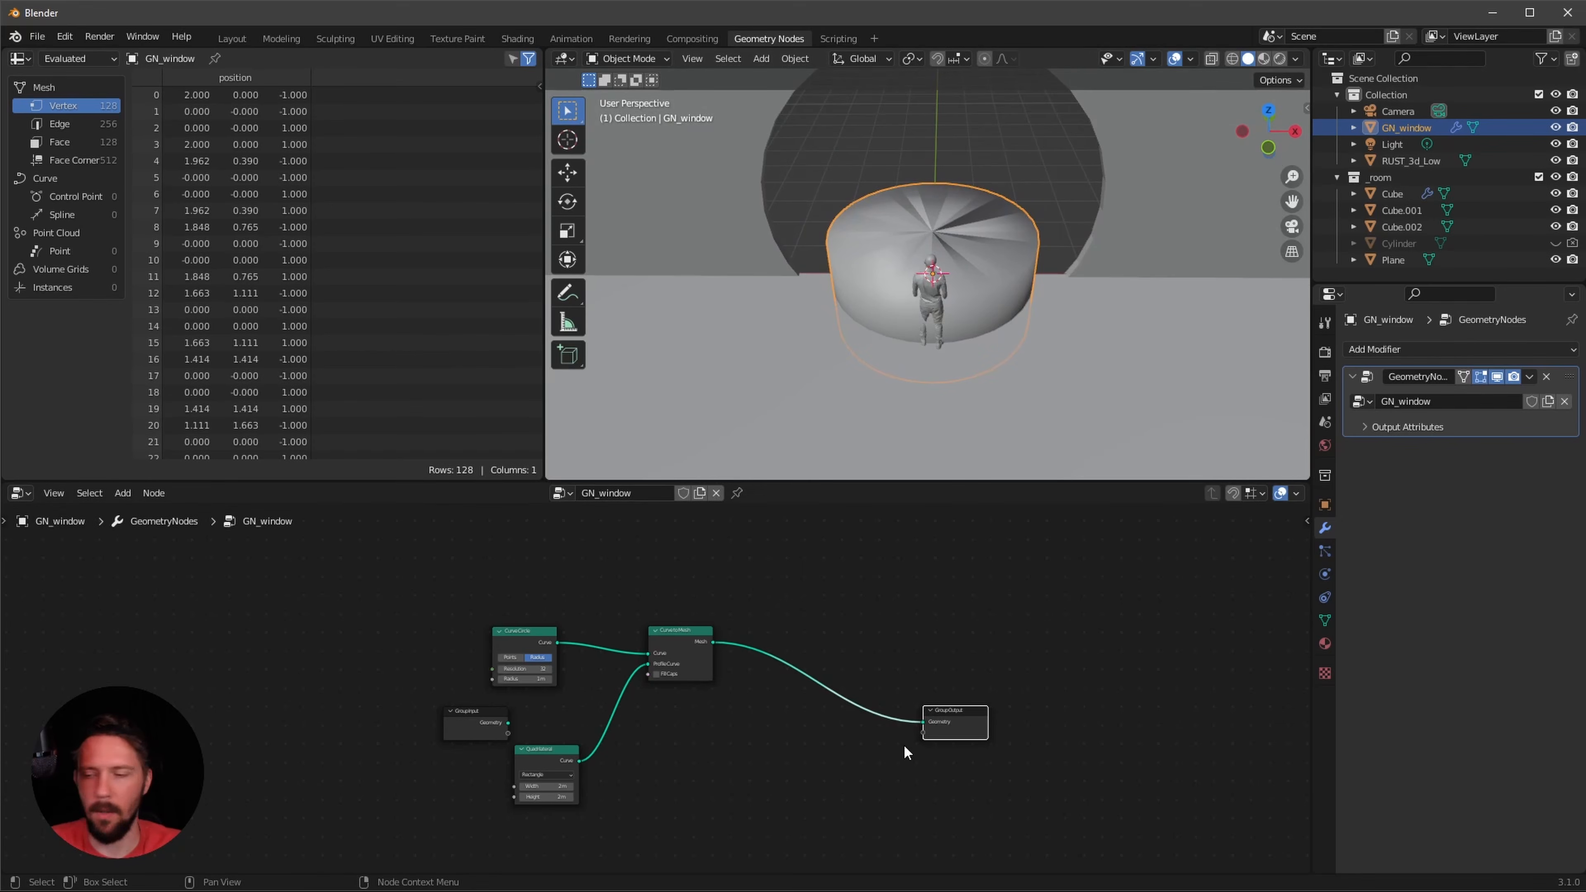
- Set the Curve Circle's resolution to 128 and its radius to 2 m
left_click_drag(841, 644, 886, 630, "alt")
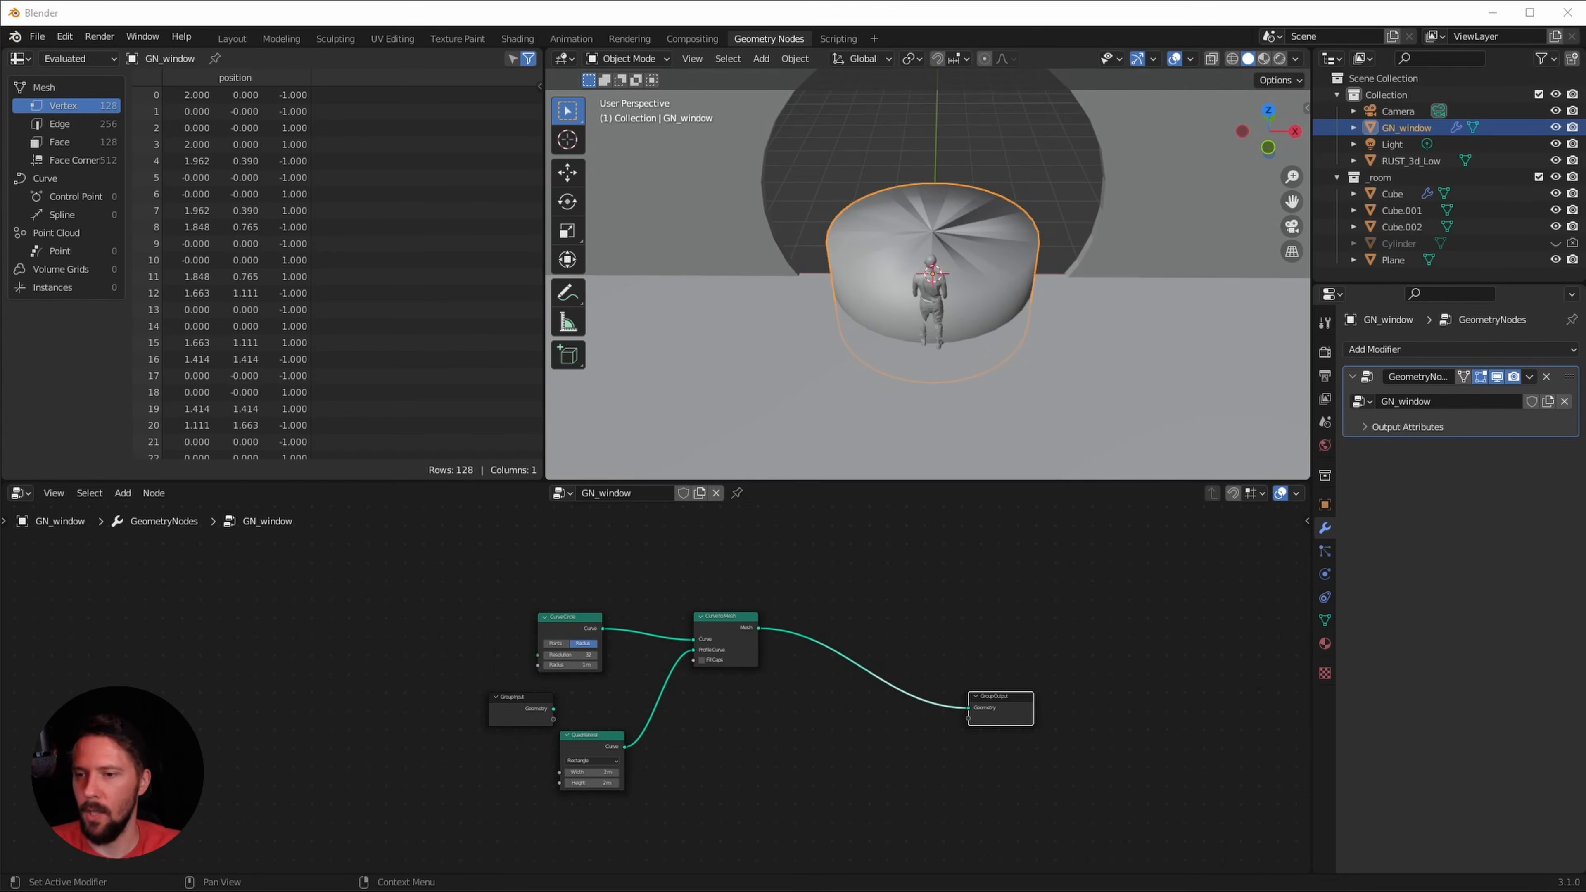
scroll(655, 749, "up", 2)
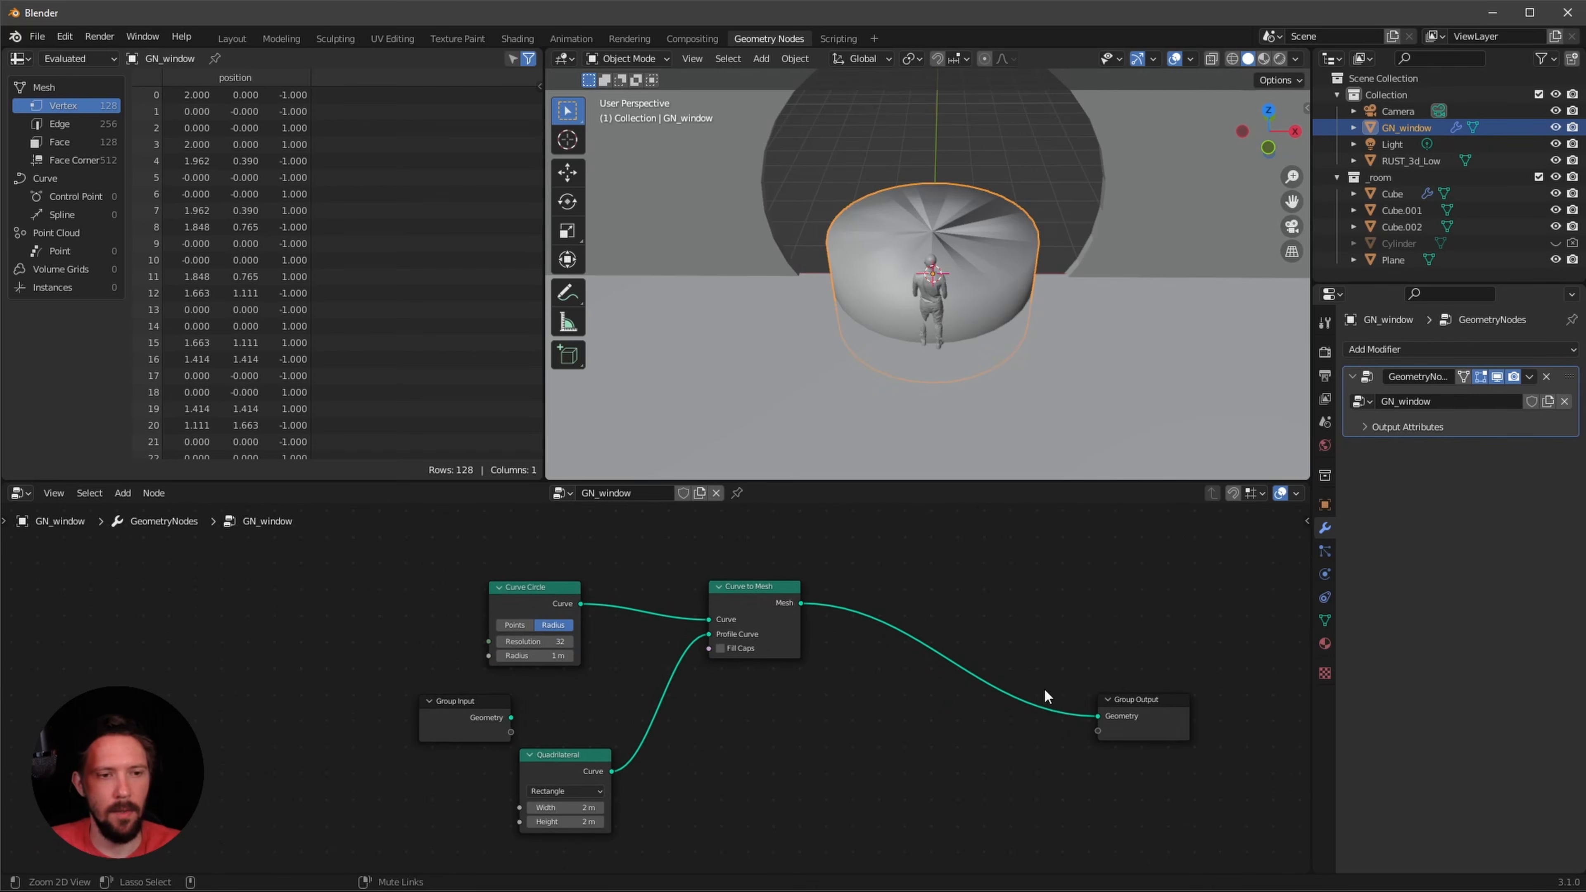
double_click(548, 641)
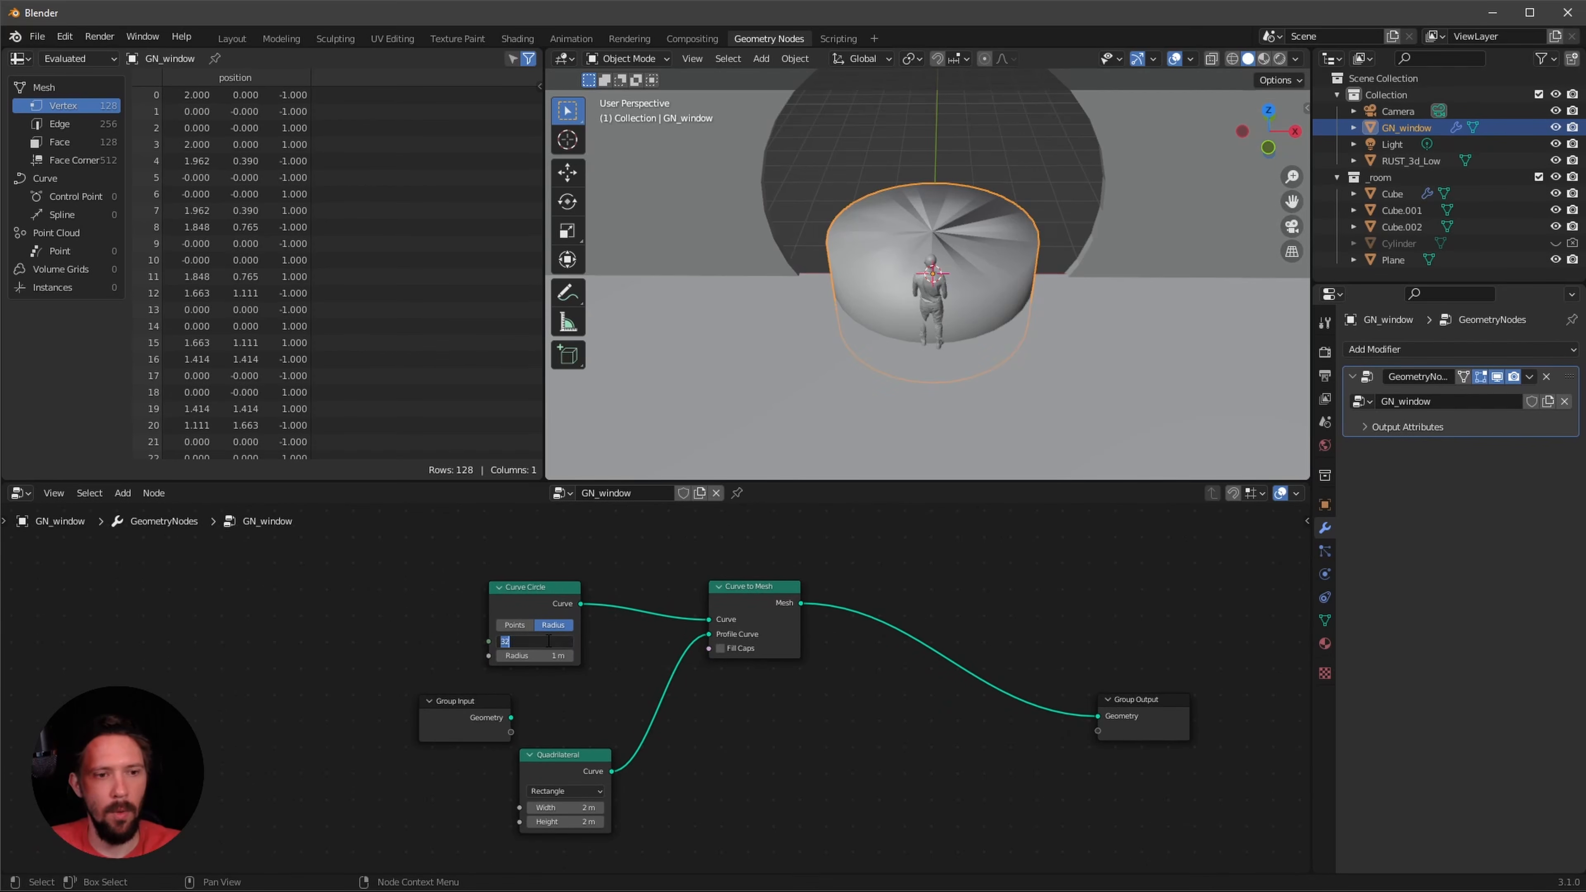
type("128")
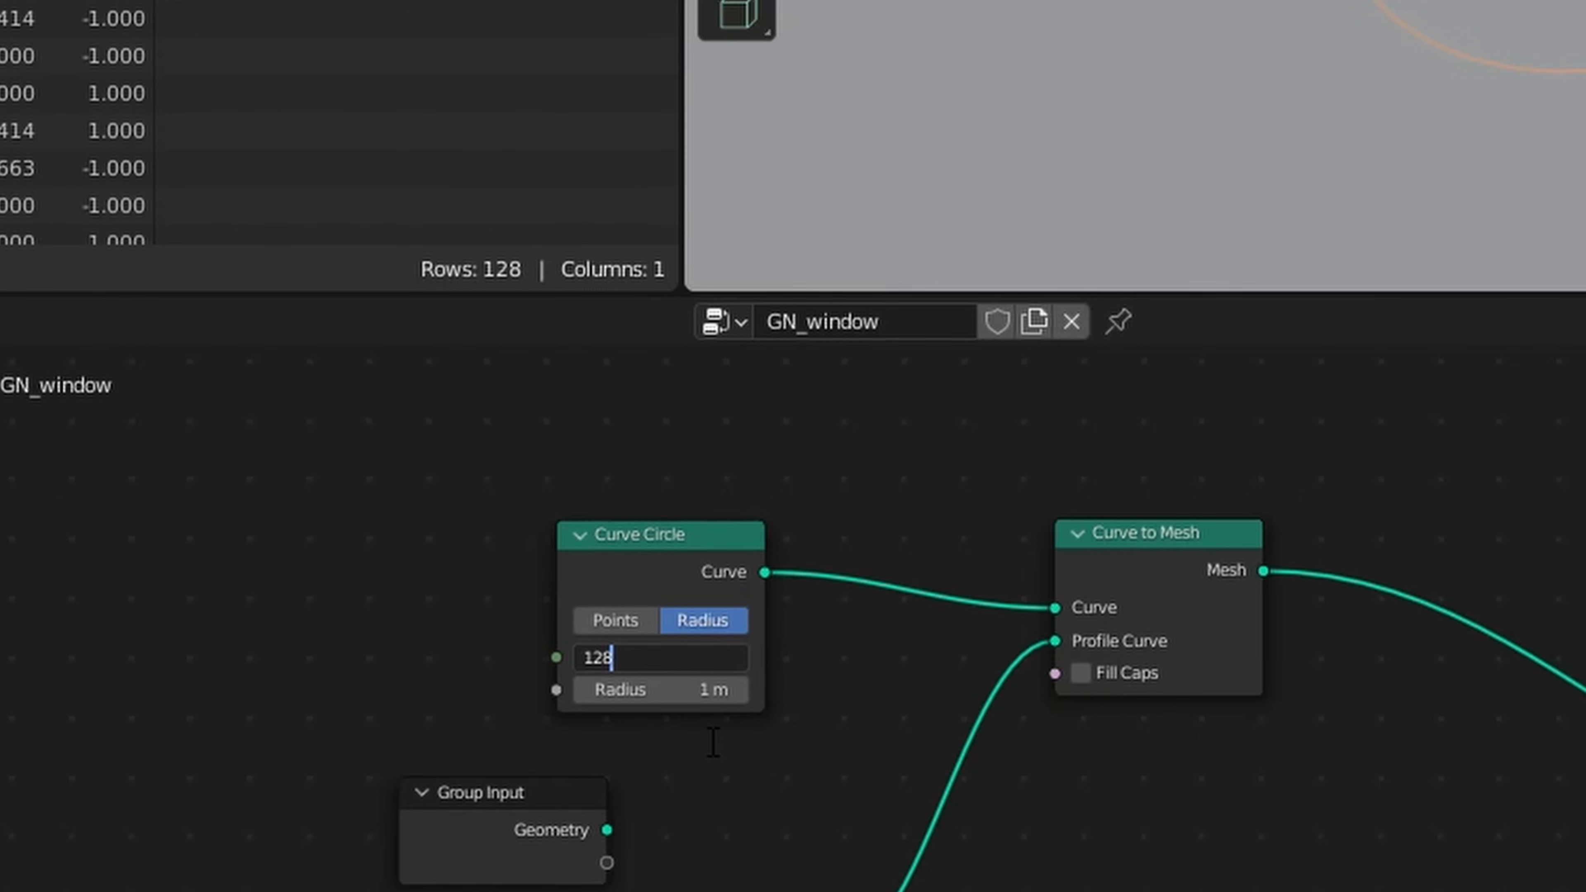
key("Tab")
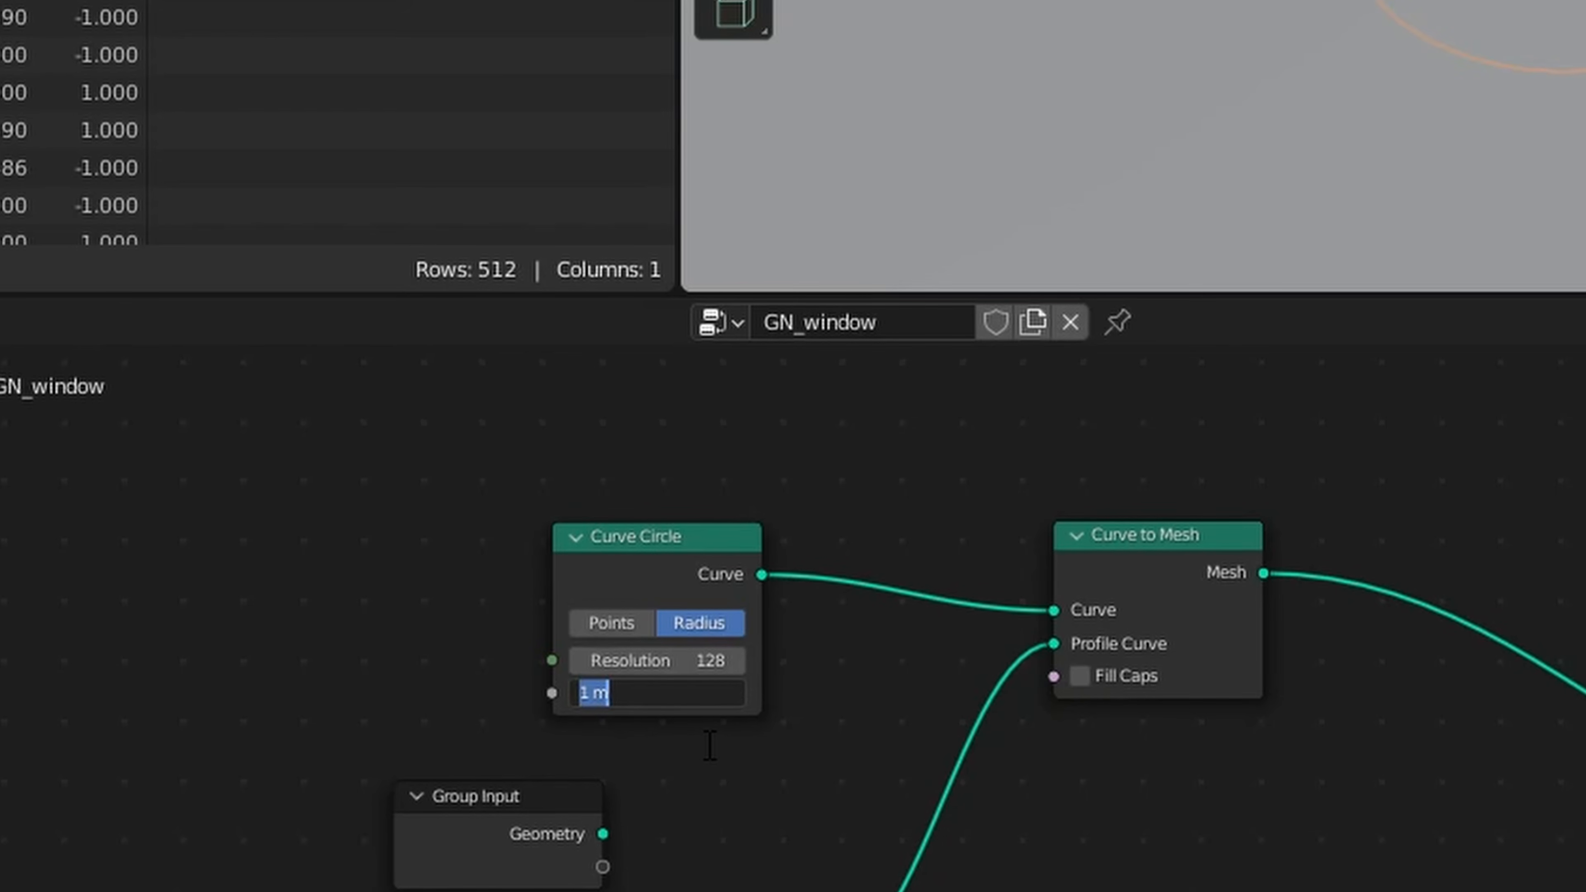
type("2")
key("Return")
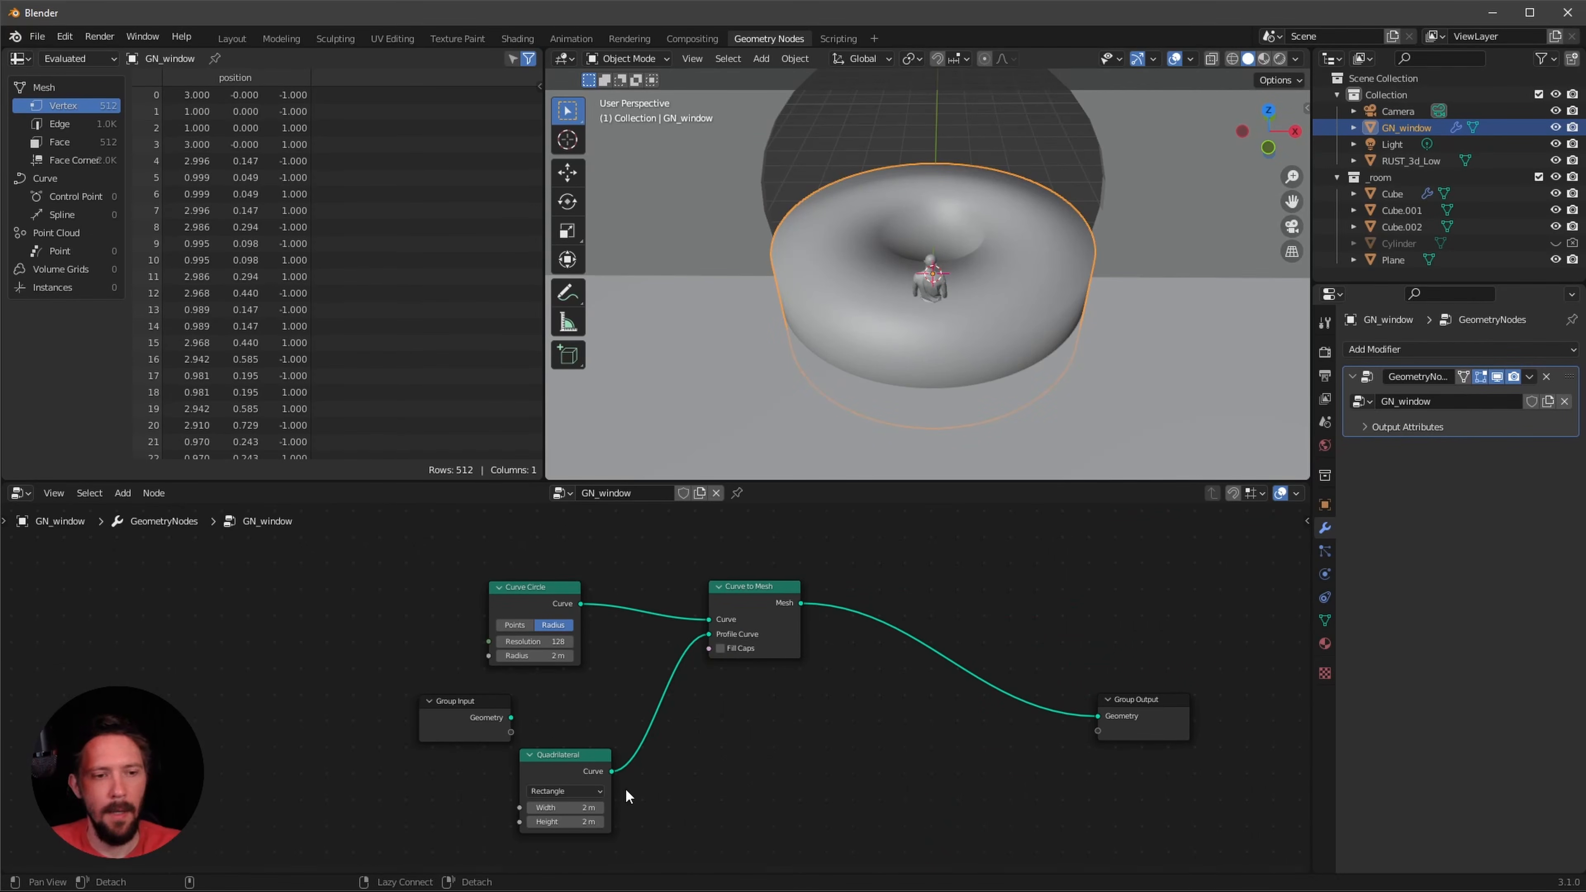
- Set the Quadrilateral profile's width and height to 0.1 m each
middle_click_drag(656, 791, 673, 742)
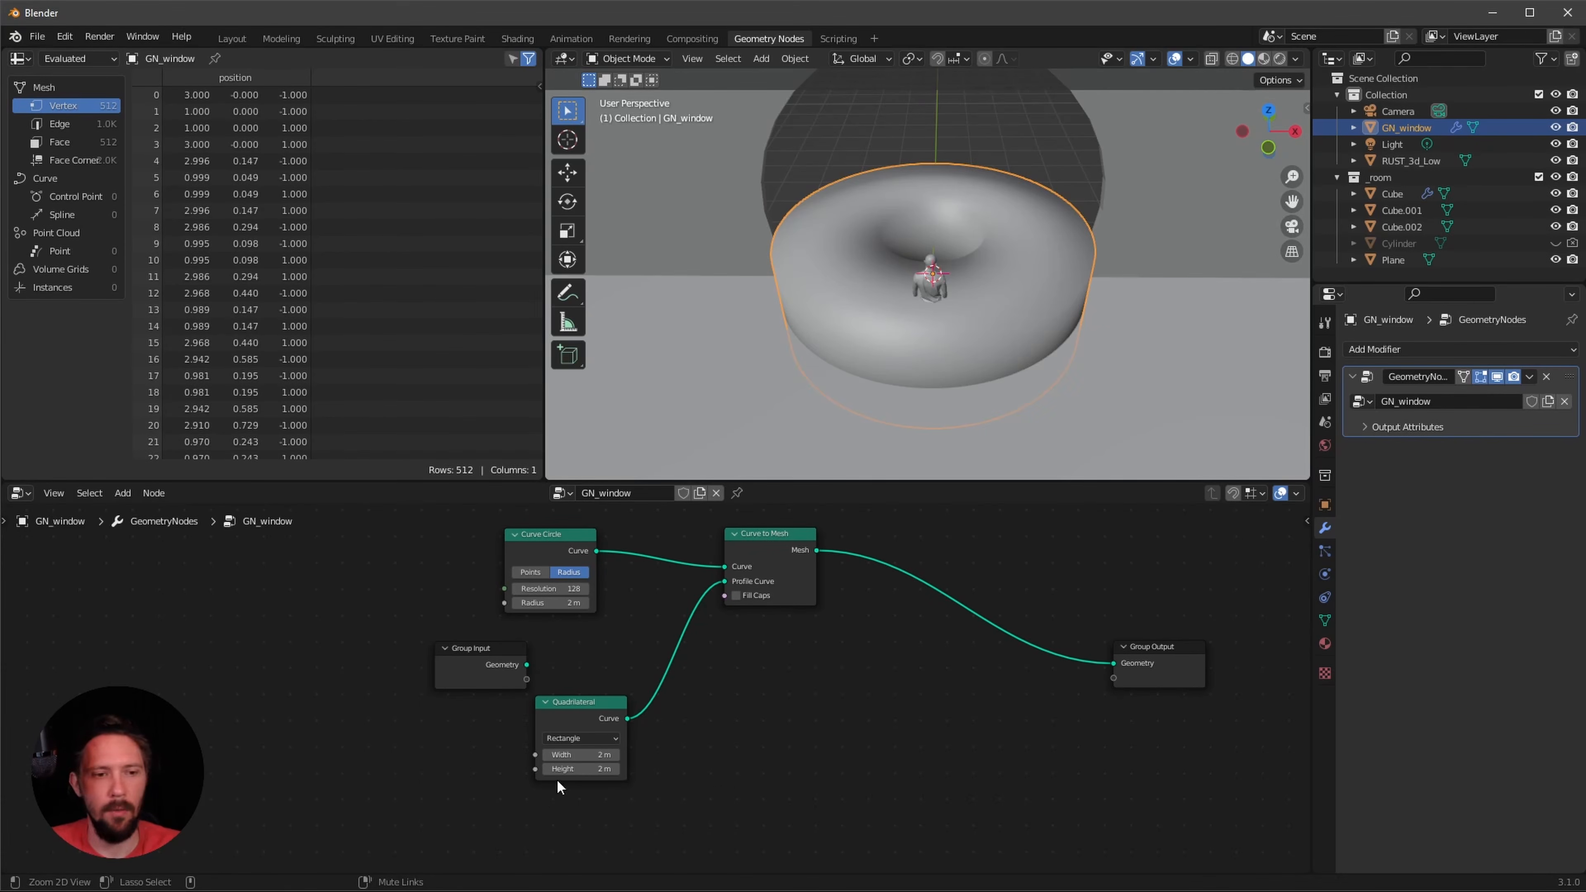
left_click_drag(556, 778, 739, 744, "ctrl+alt")
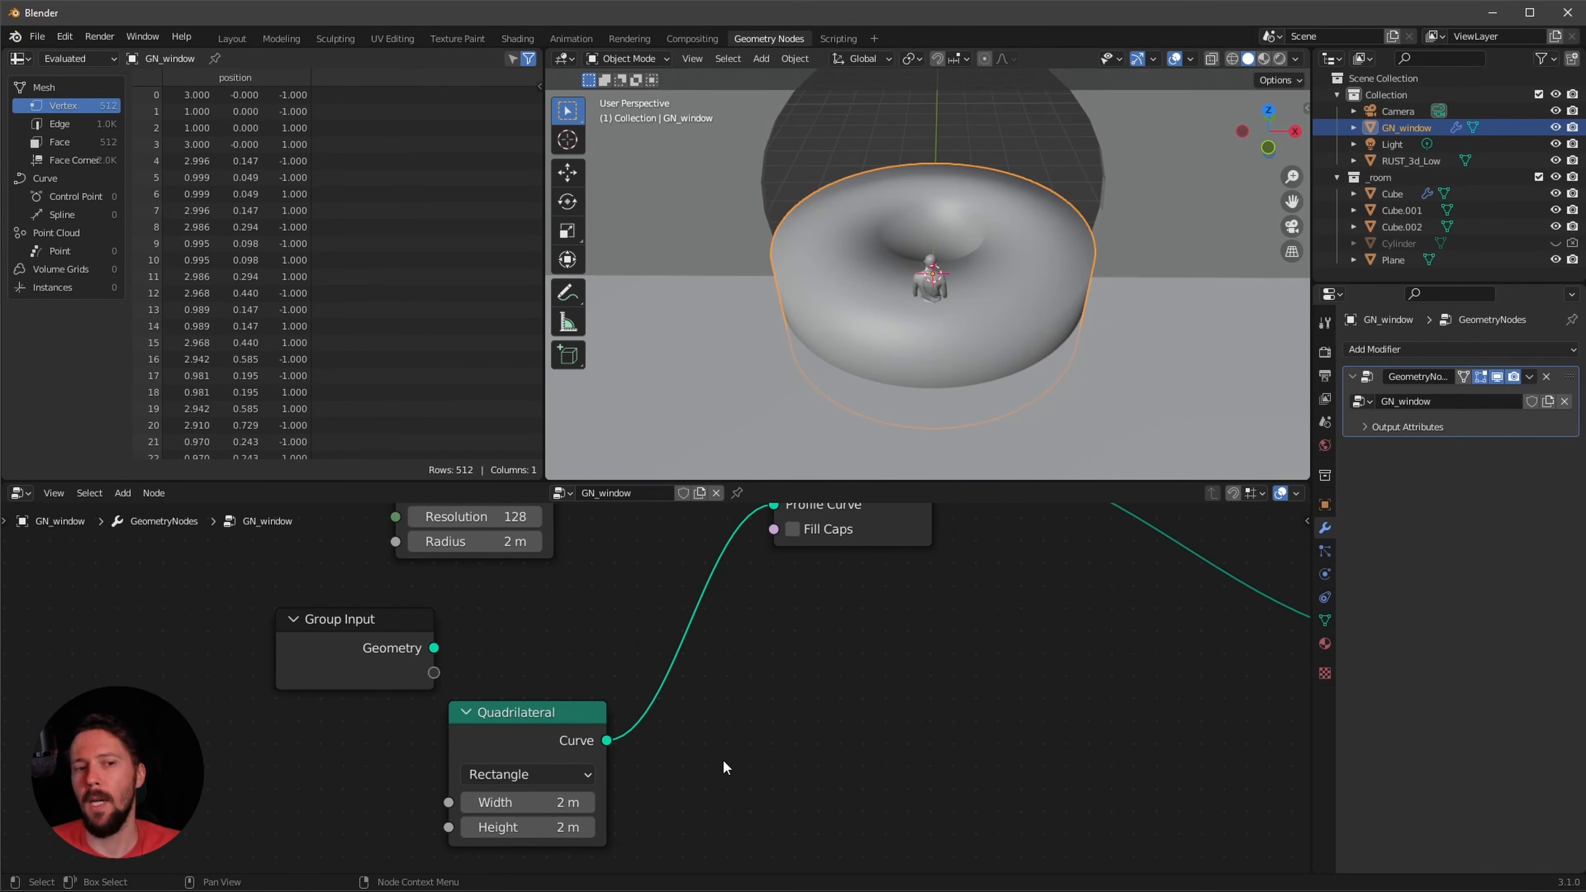
middle_click_drag(725, 771, 734, 749)
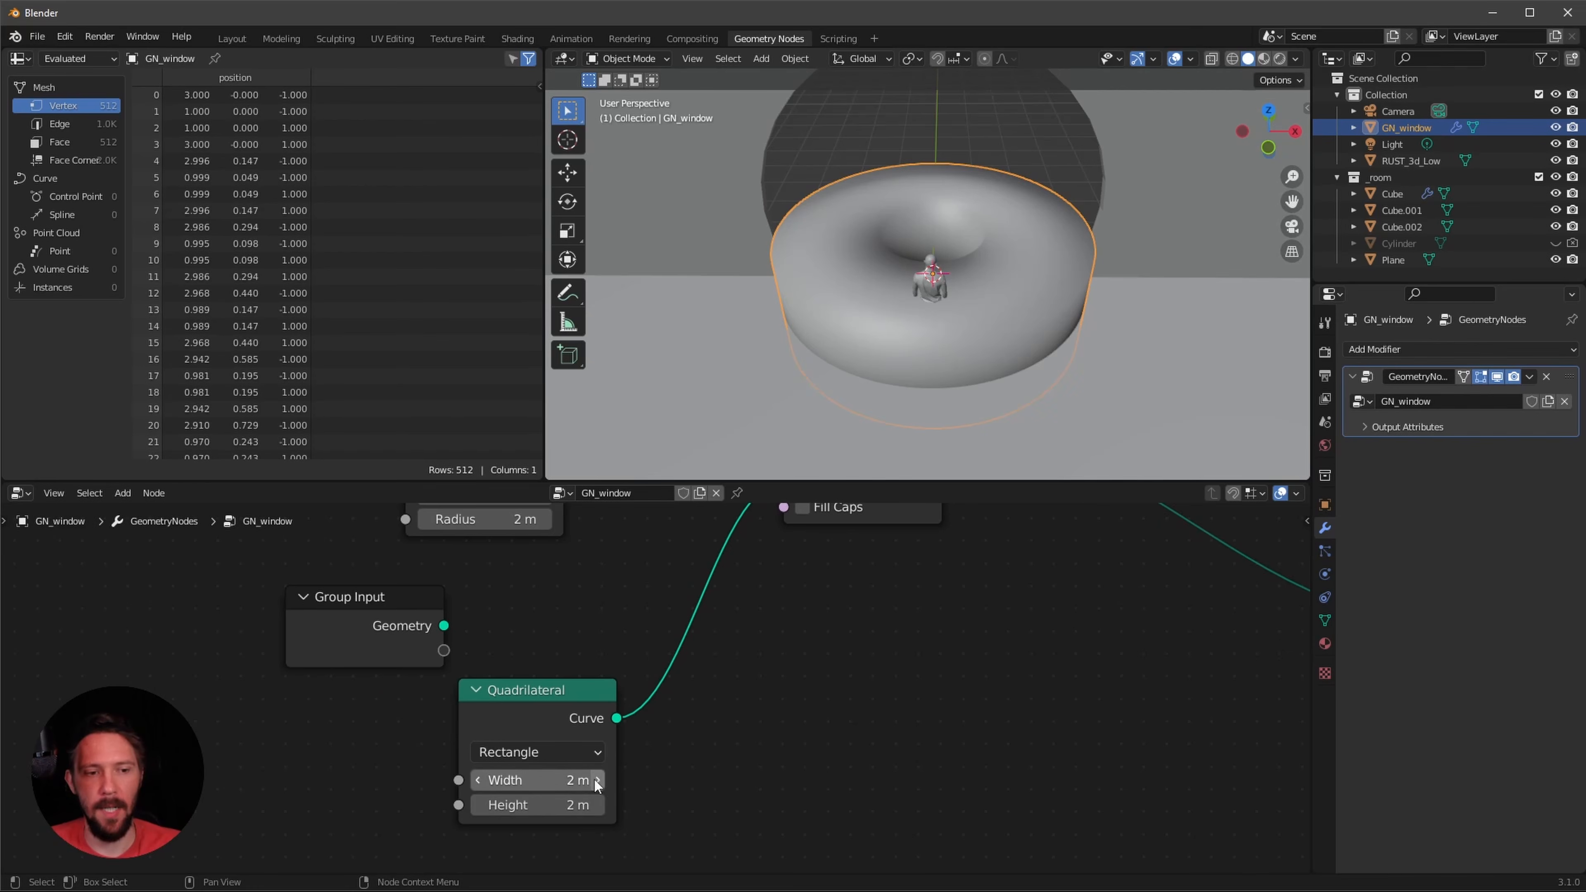
left_click(556, 779)
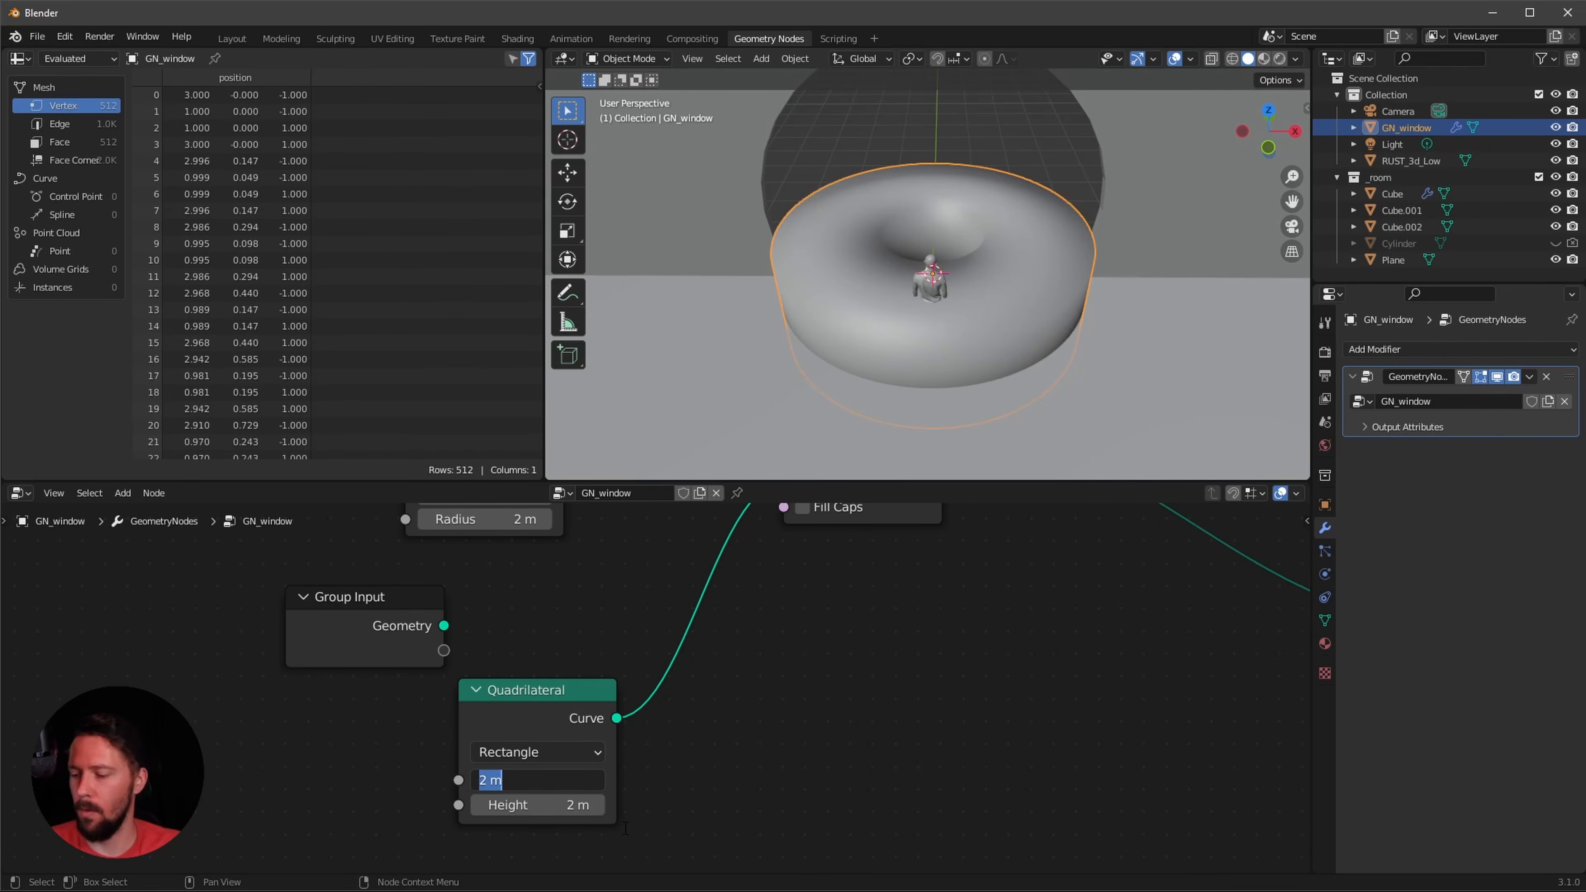
type(".1")
key("Tab")
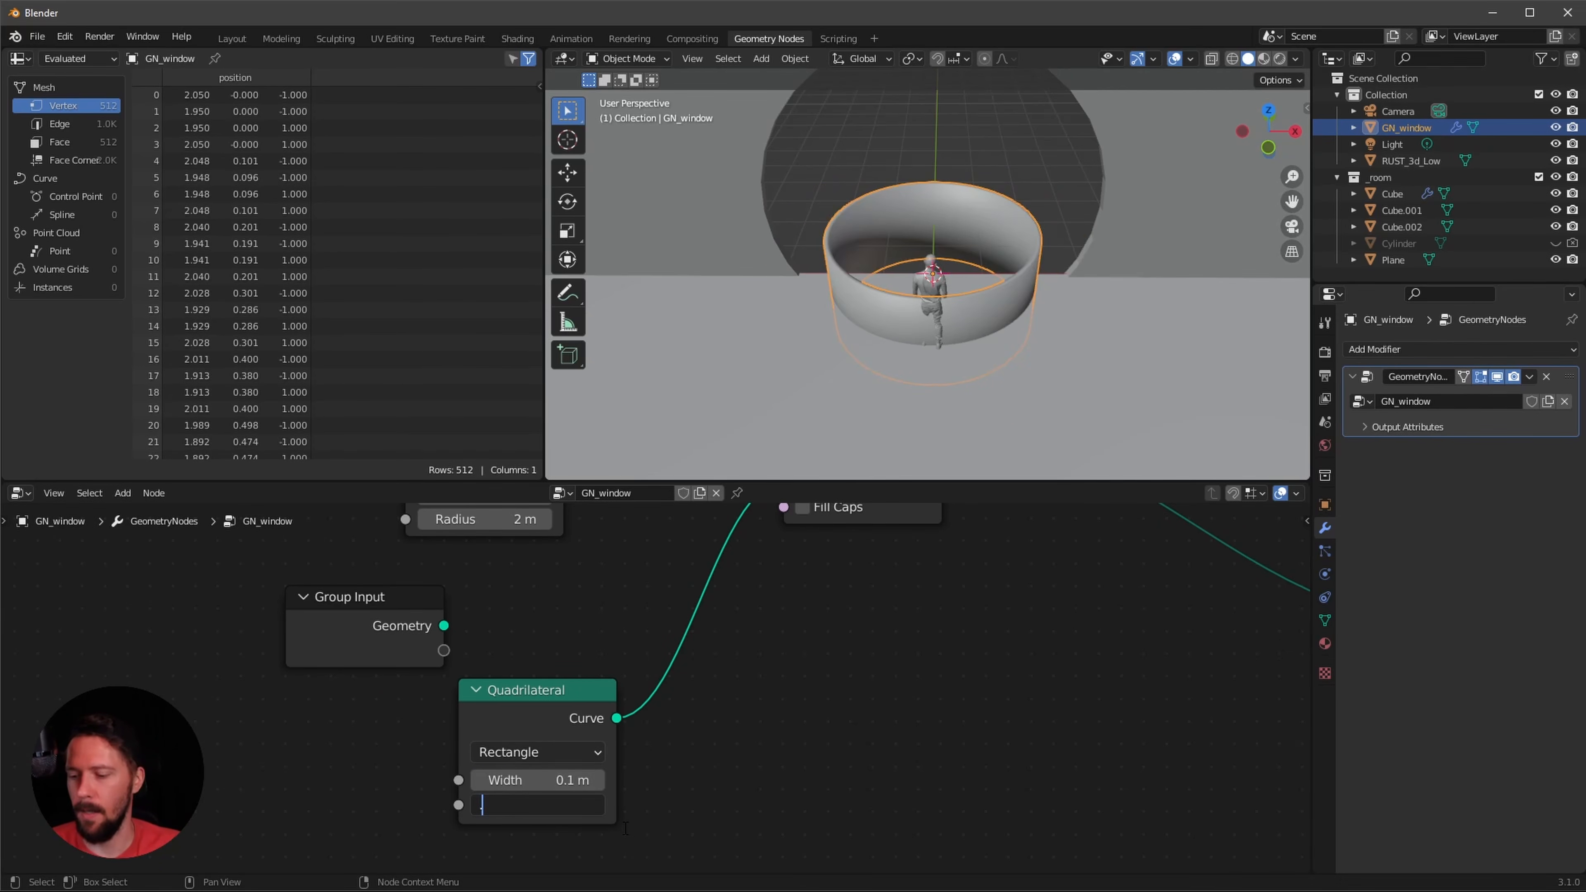
type(".1")
key("Return")
- Move Group Output farther from Curve to Mesh and insert a Transform node on the link between them
middle_click_drag(1157, 628, 1022, 677)
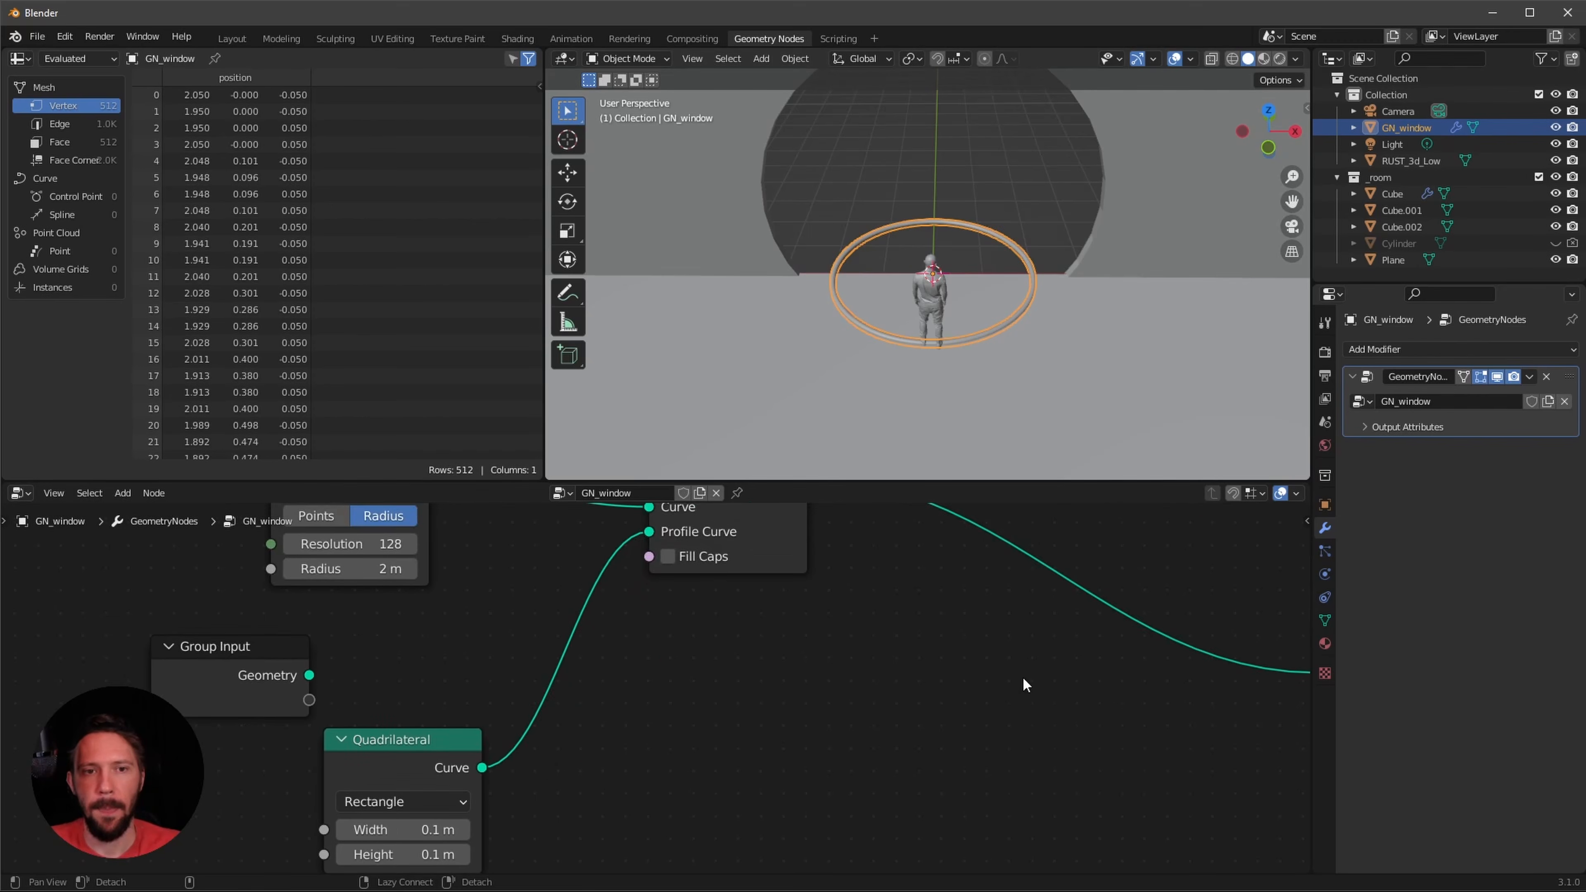
key("Home")
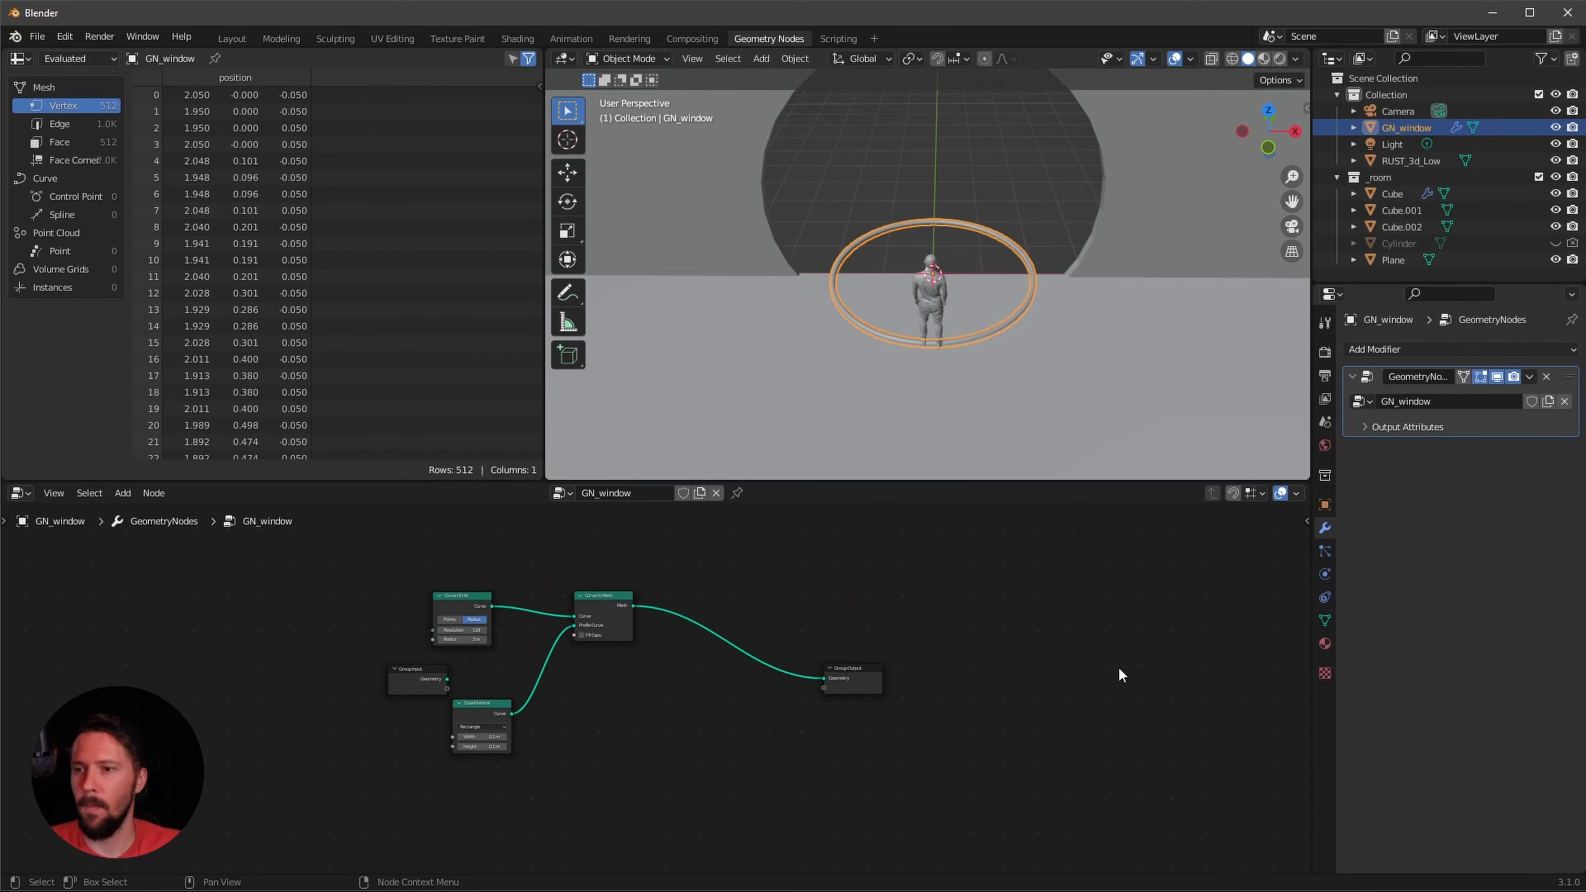
left_click_drag(840, 669, 948, 660)
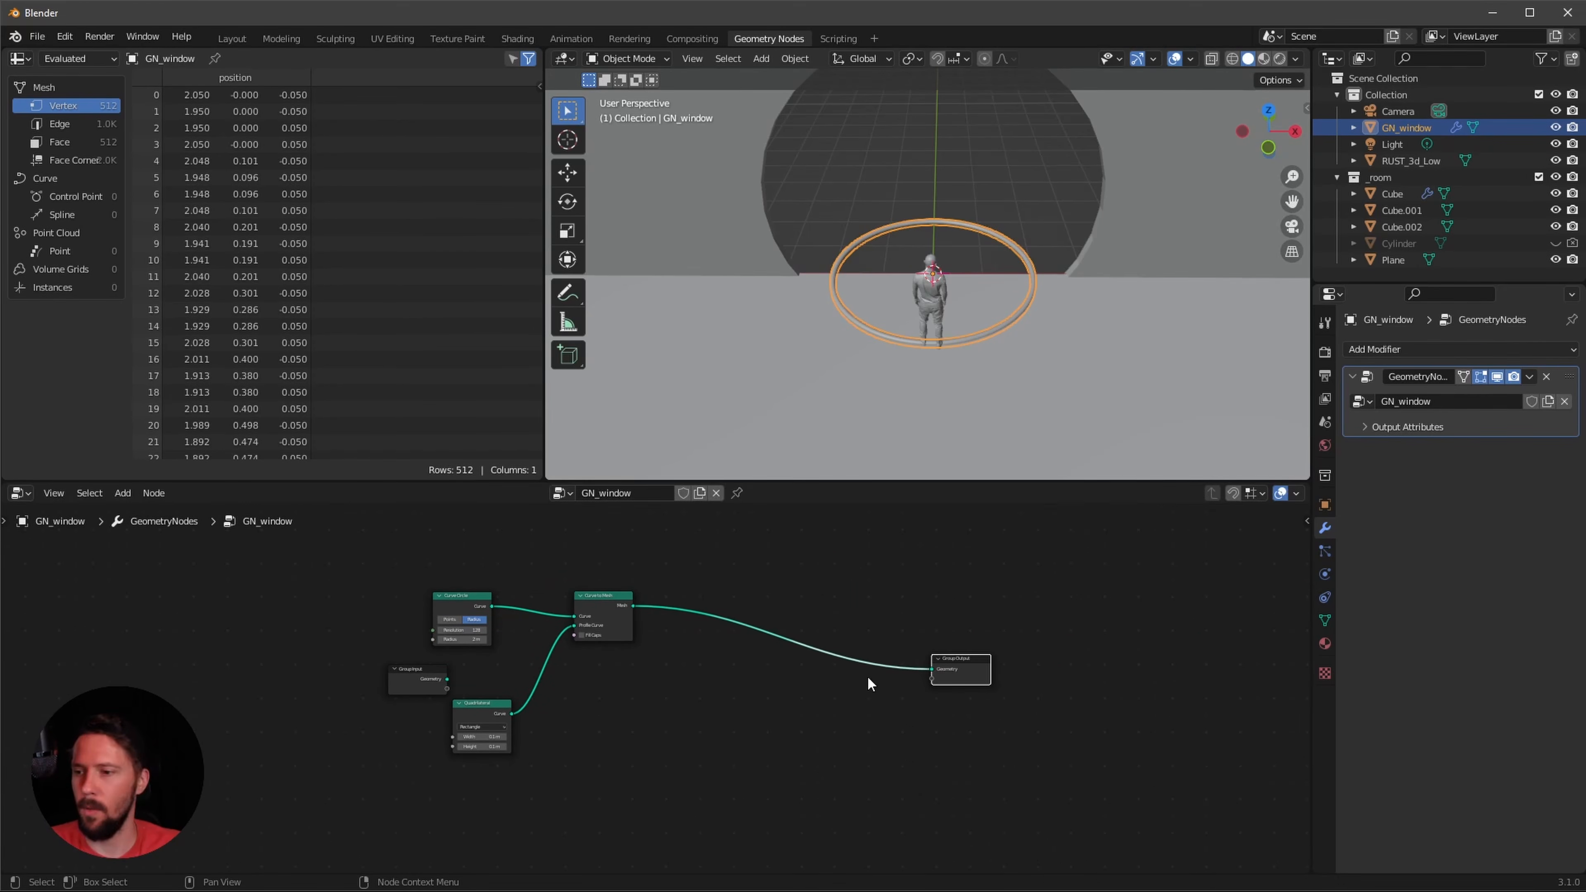
key("shift+a")
left_click(830, 558)
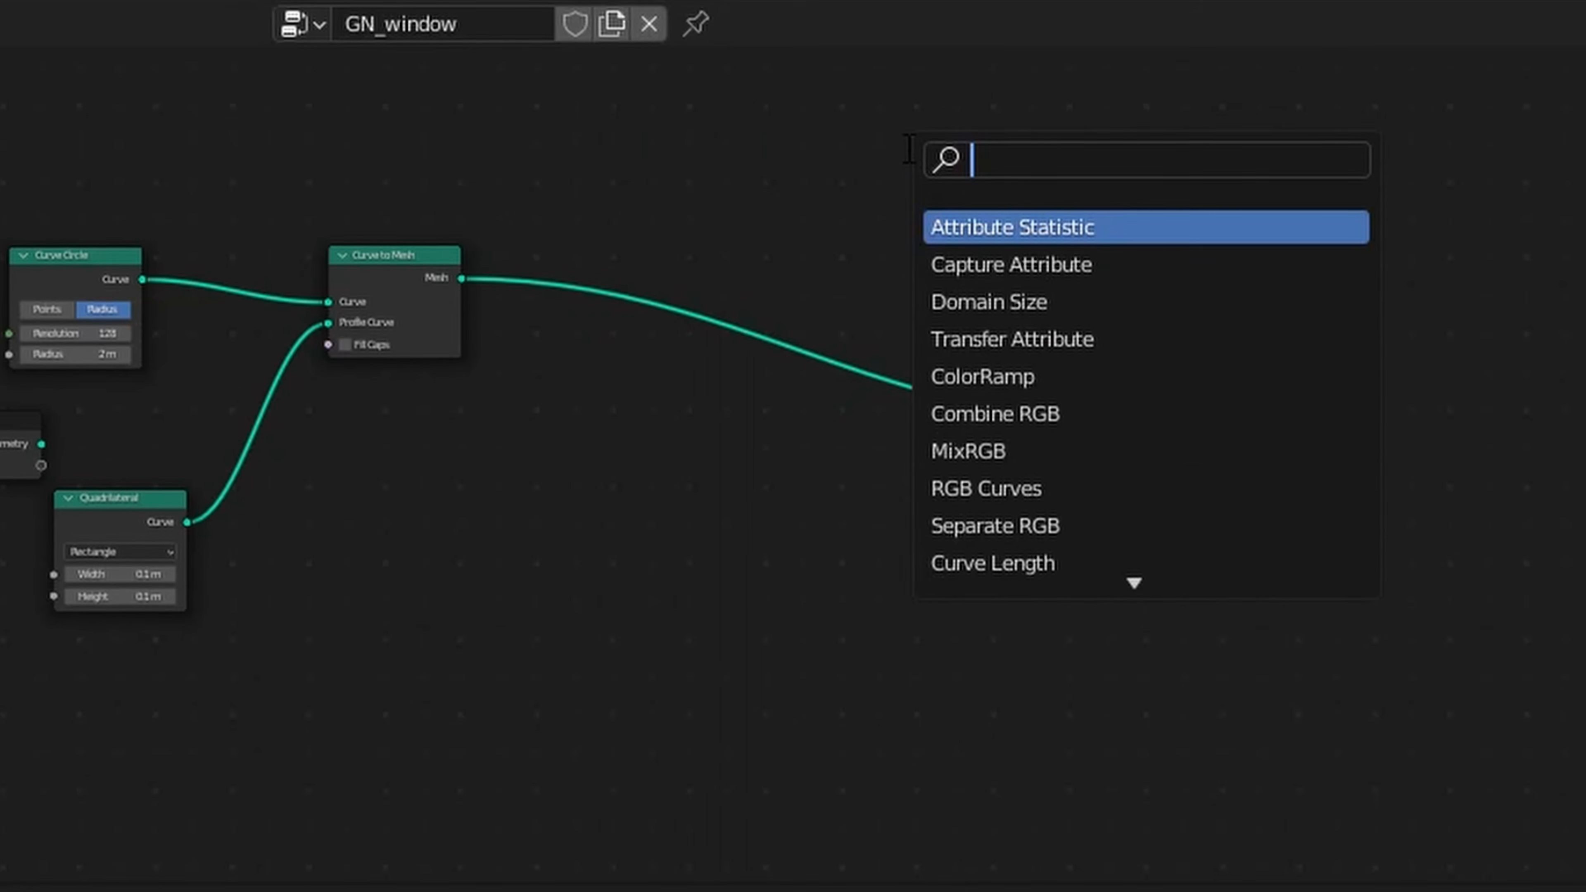
type("tra")
left_click(1037, 230)
left_click(953, 294)
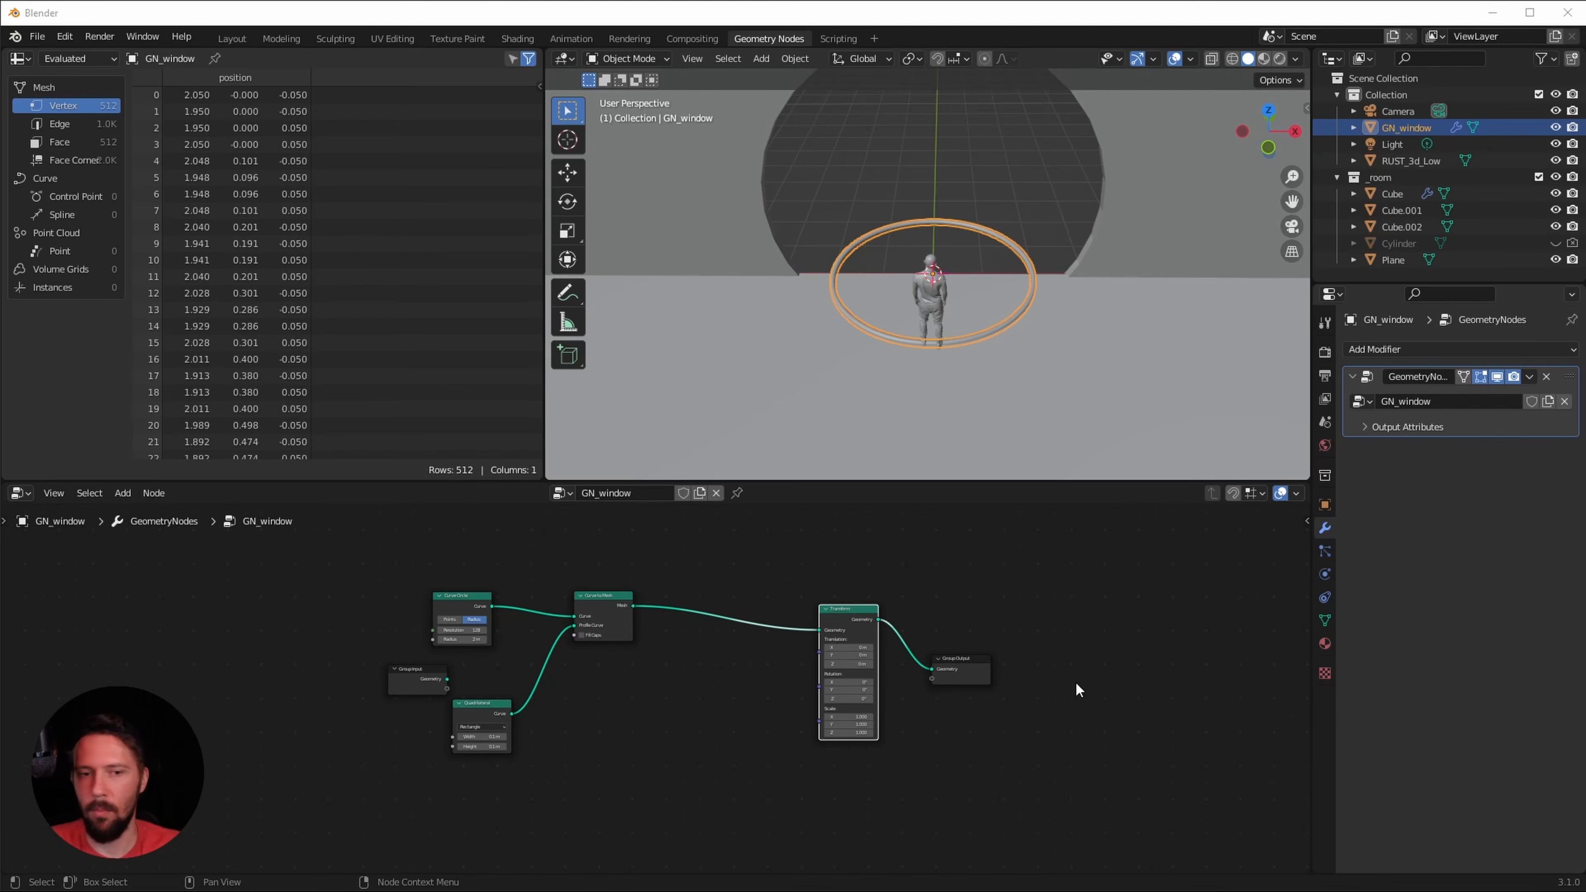
- Set the Transform node's Z translation to 1.5 m
scroll(987, 735, "up", 3)
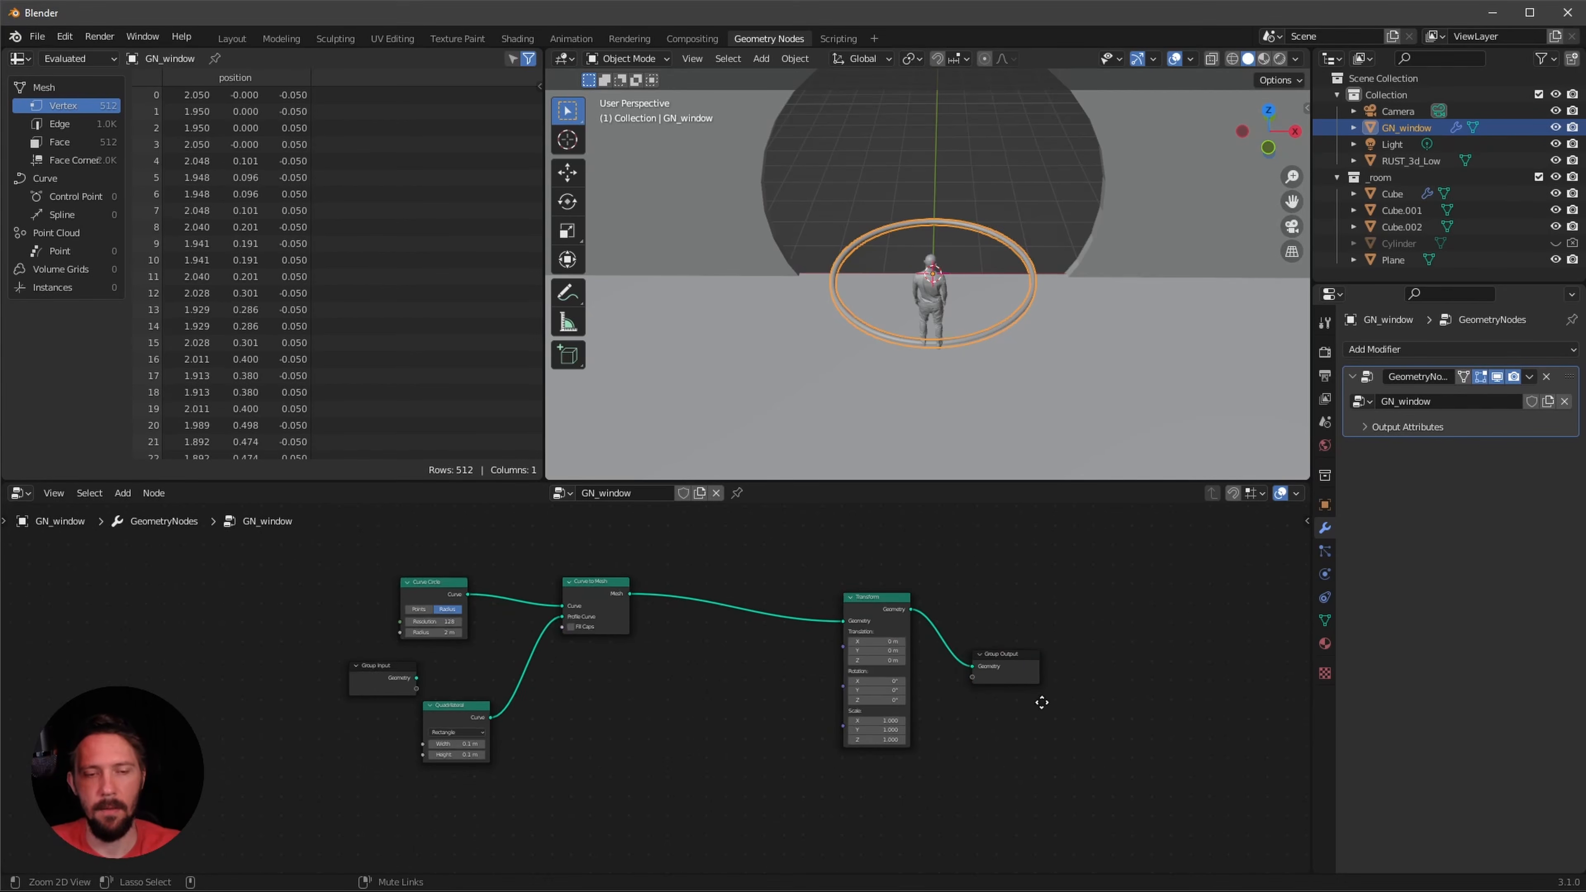
middle_click_drag(1117, 721, 991, 747)
scroll(974, 718, "up", 2)
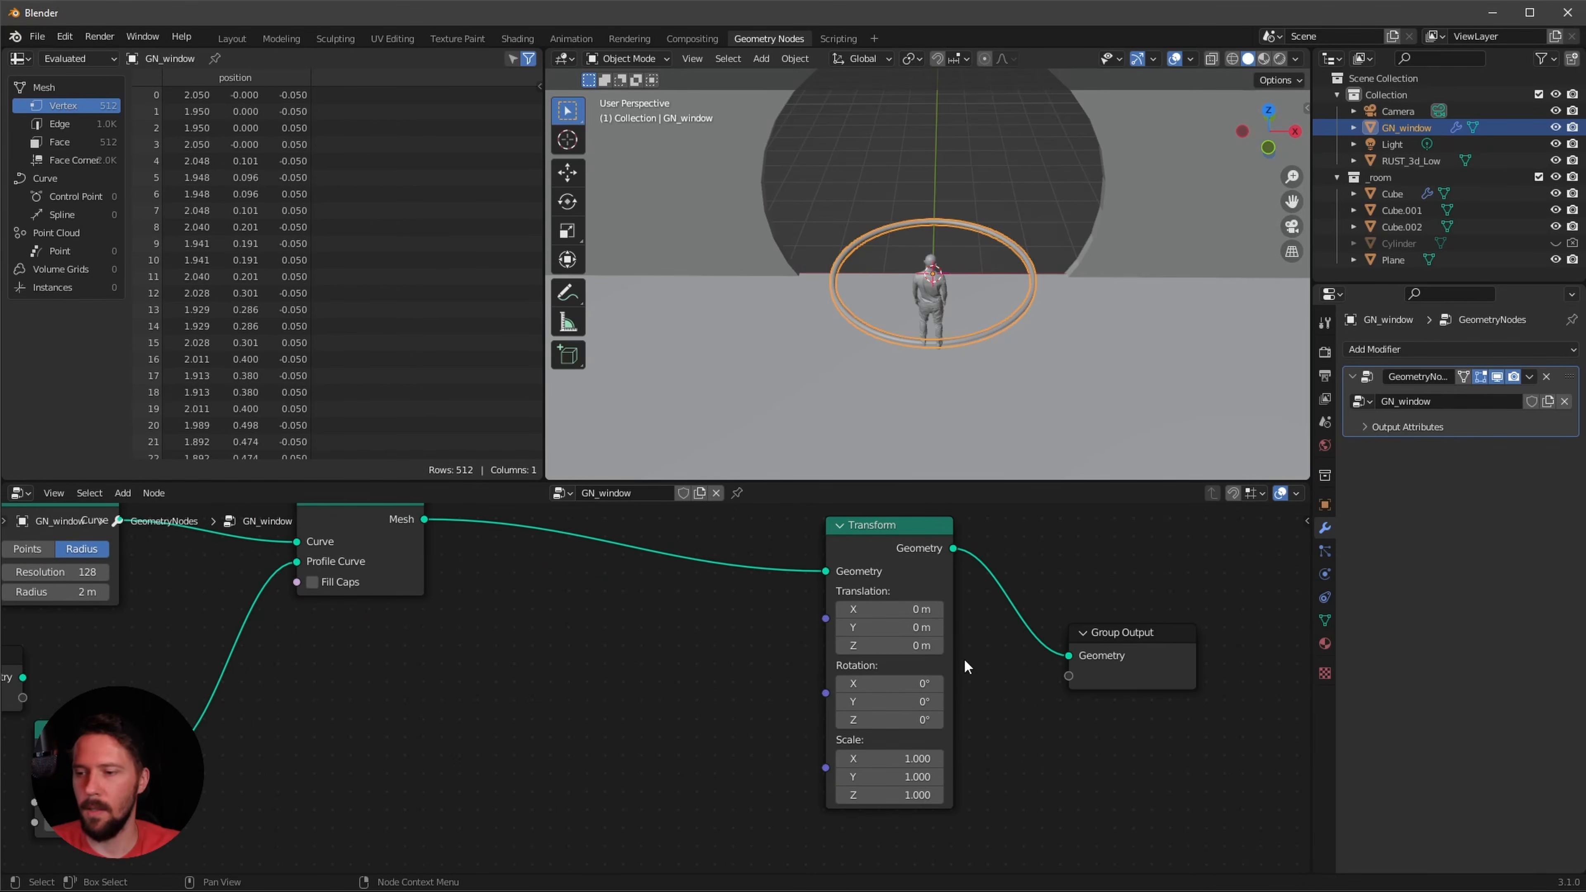
left_click(911, 646)
type("1")
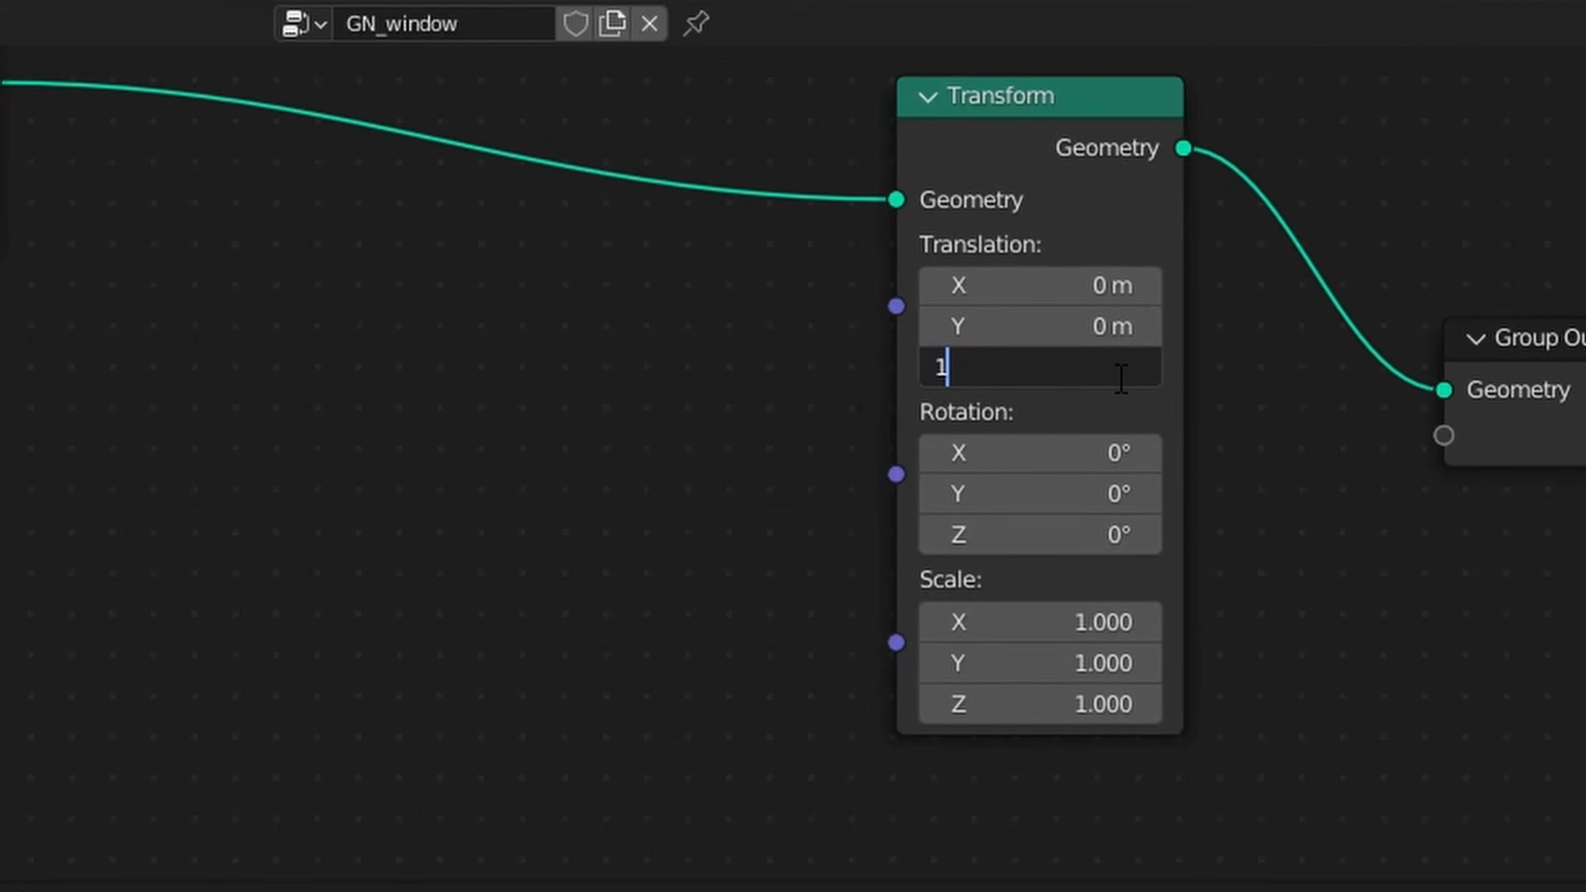
type(".5")
key("Return")
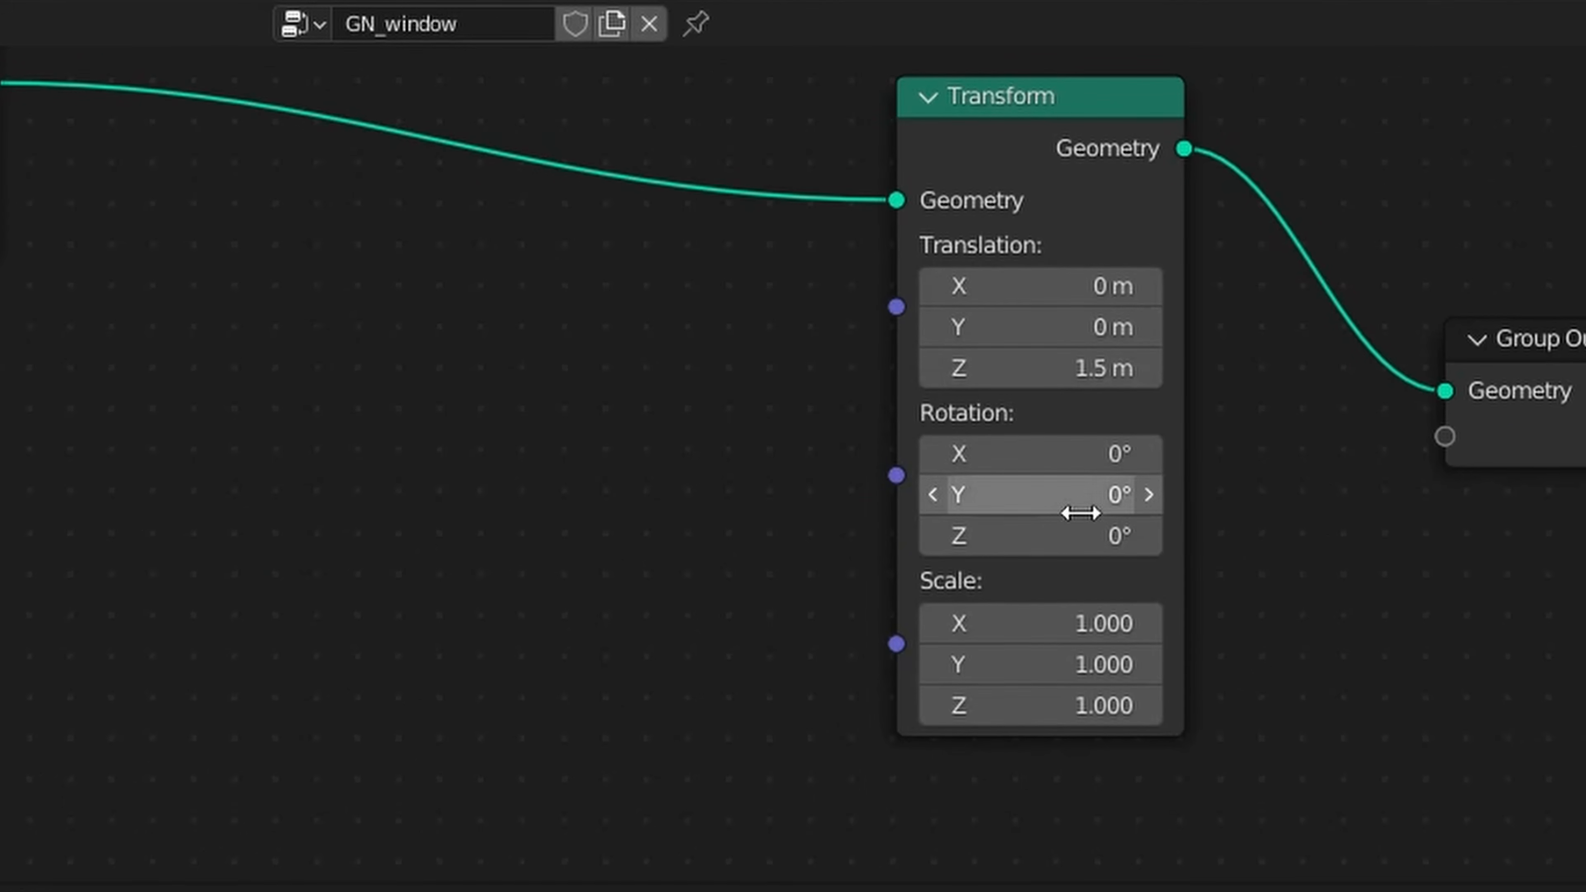
- Set the Transform node's X rotation to 90° and check the ring against the wall opening
left_click(899, 684)
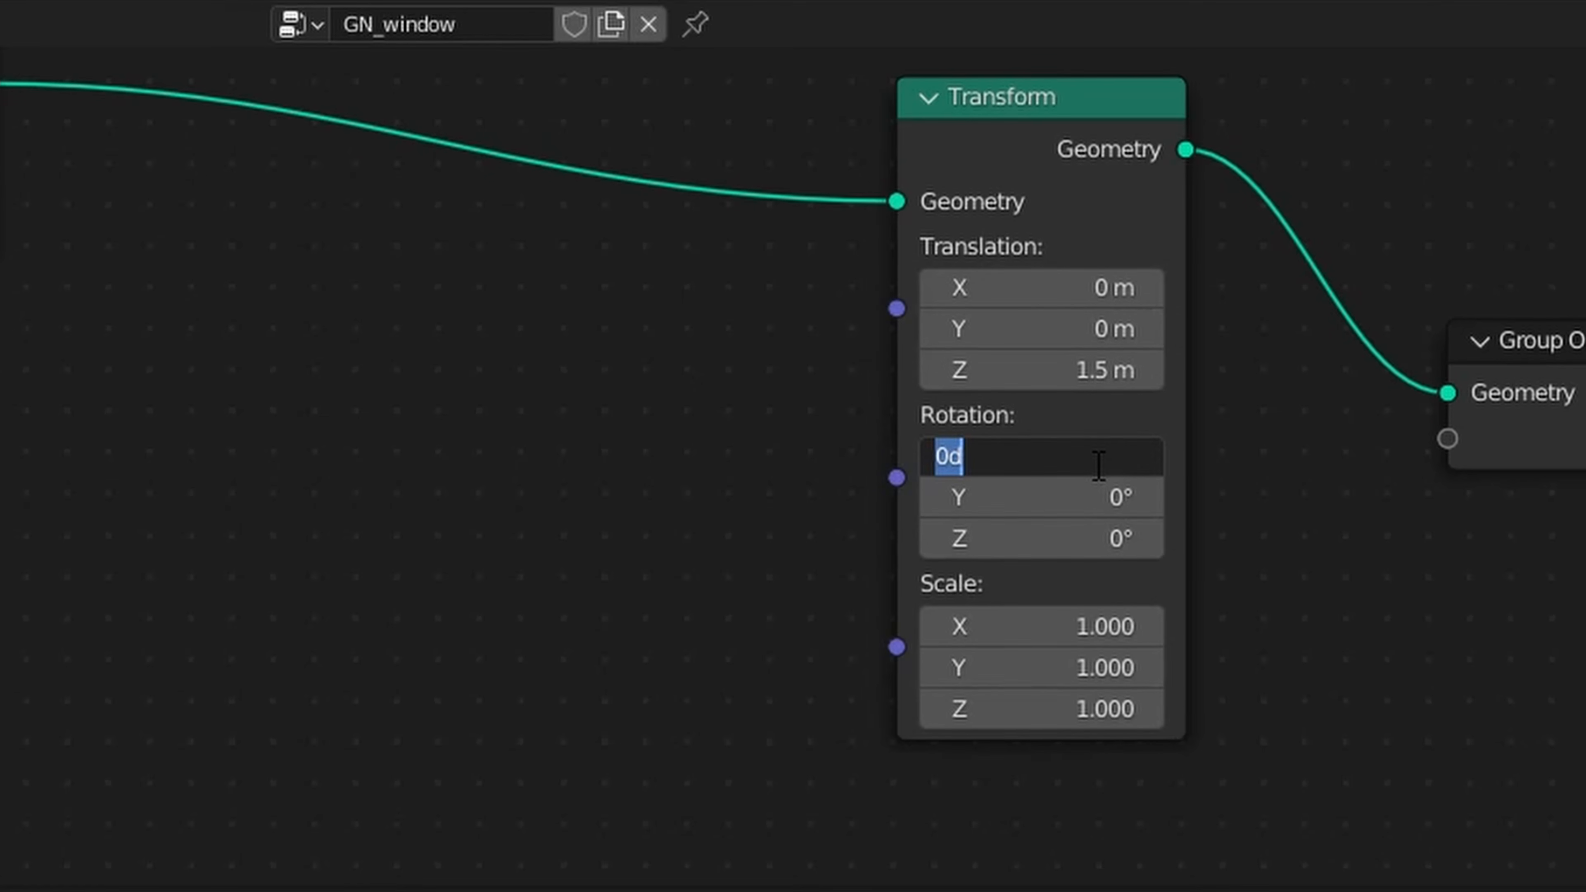
type("90")
key("Return")
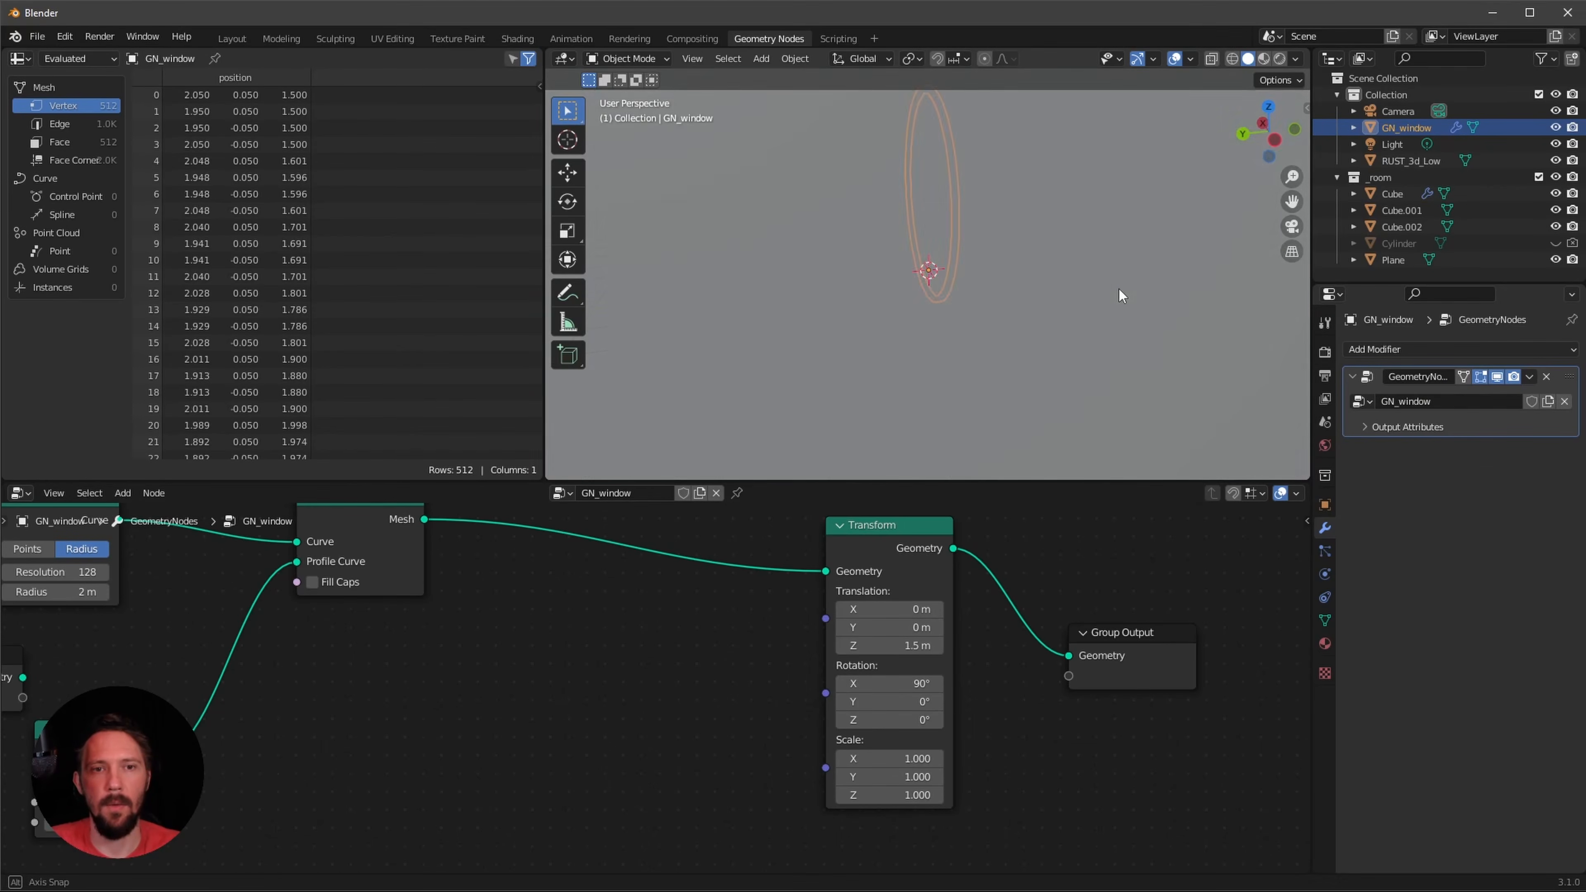
middle_click_drag(1119, 289, 1080, 425)
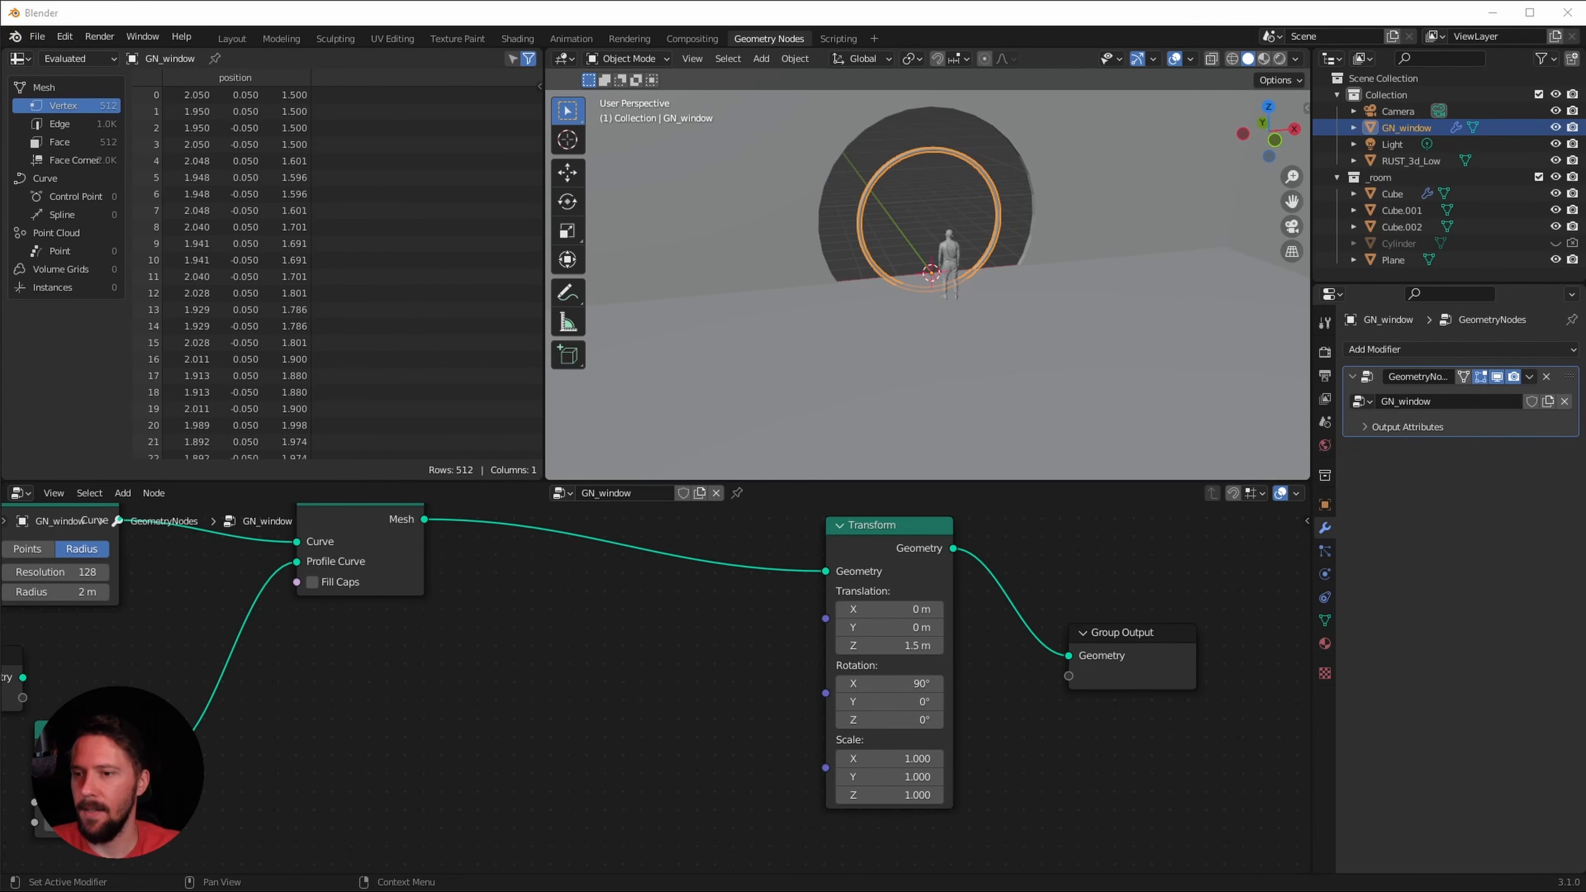
middle_click_drag(493, 709, 632, 564)
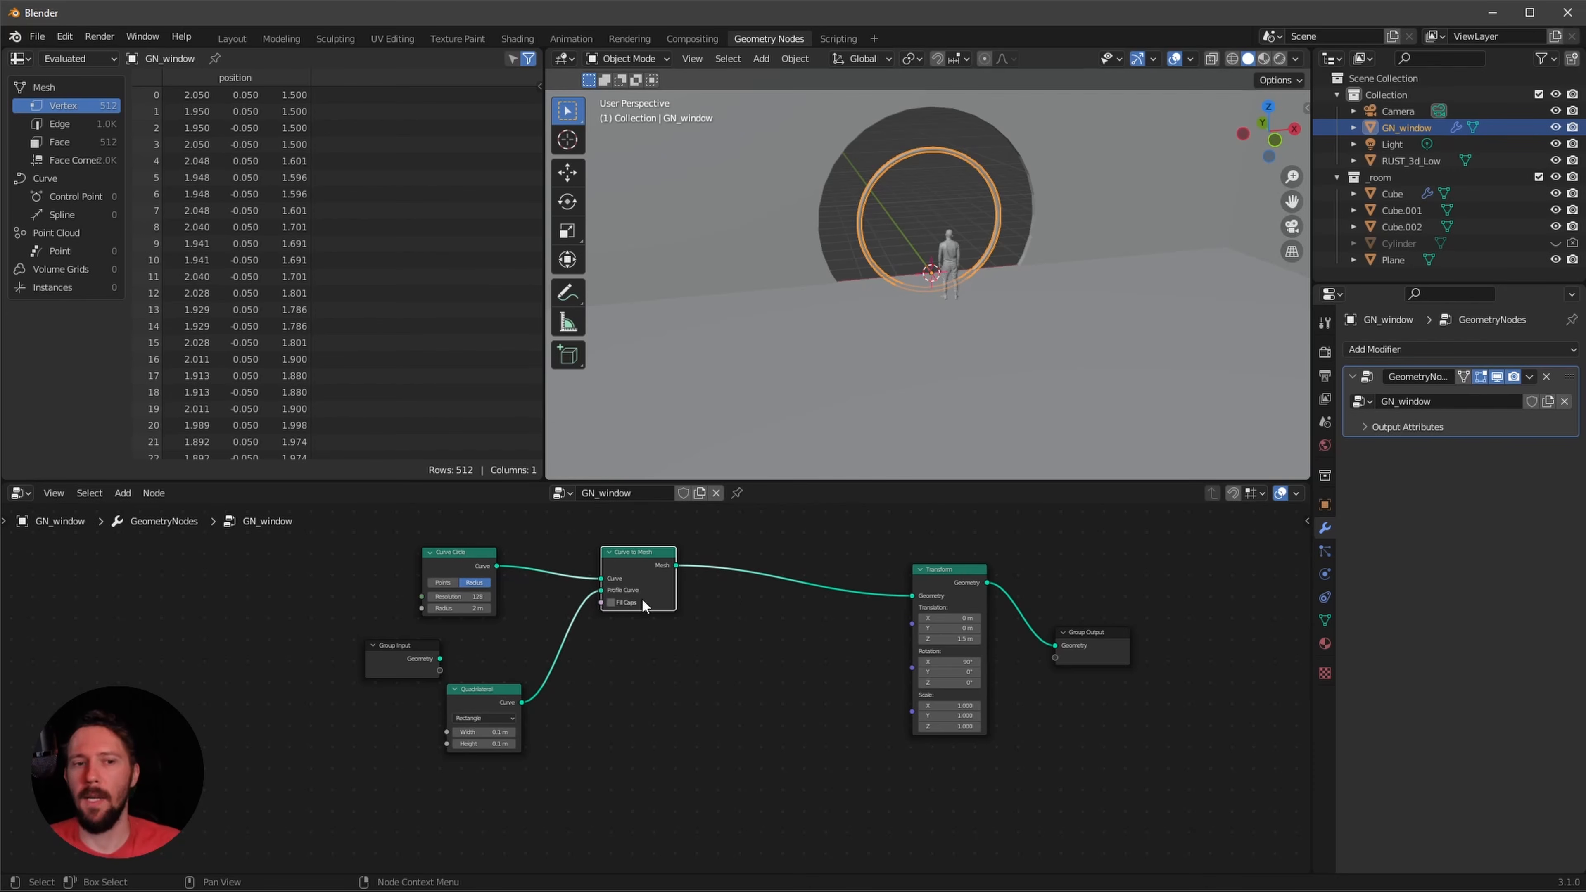
- Move the Group Input and Quadrilateral nodes aside and duplicate the linked Curve Circle and Curve to Mesh nodes below the originals
left_click_drag(397, 647, 183, 621)
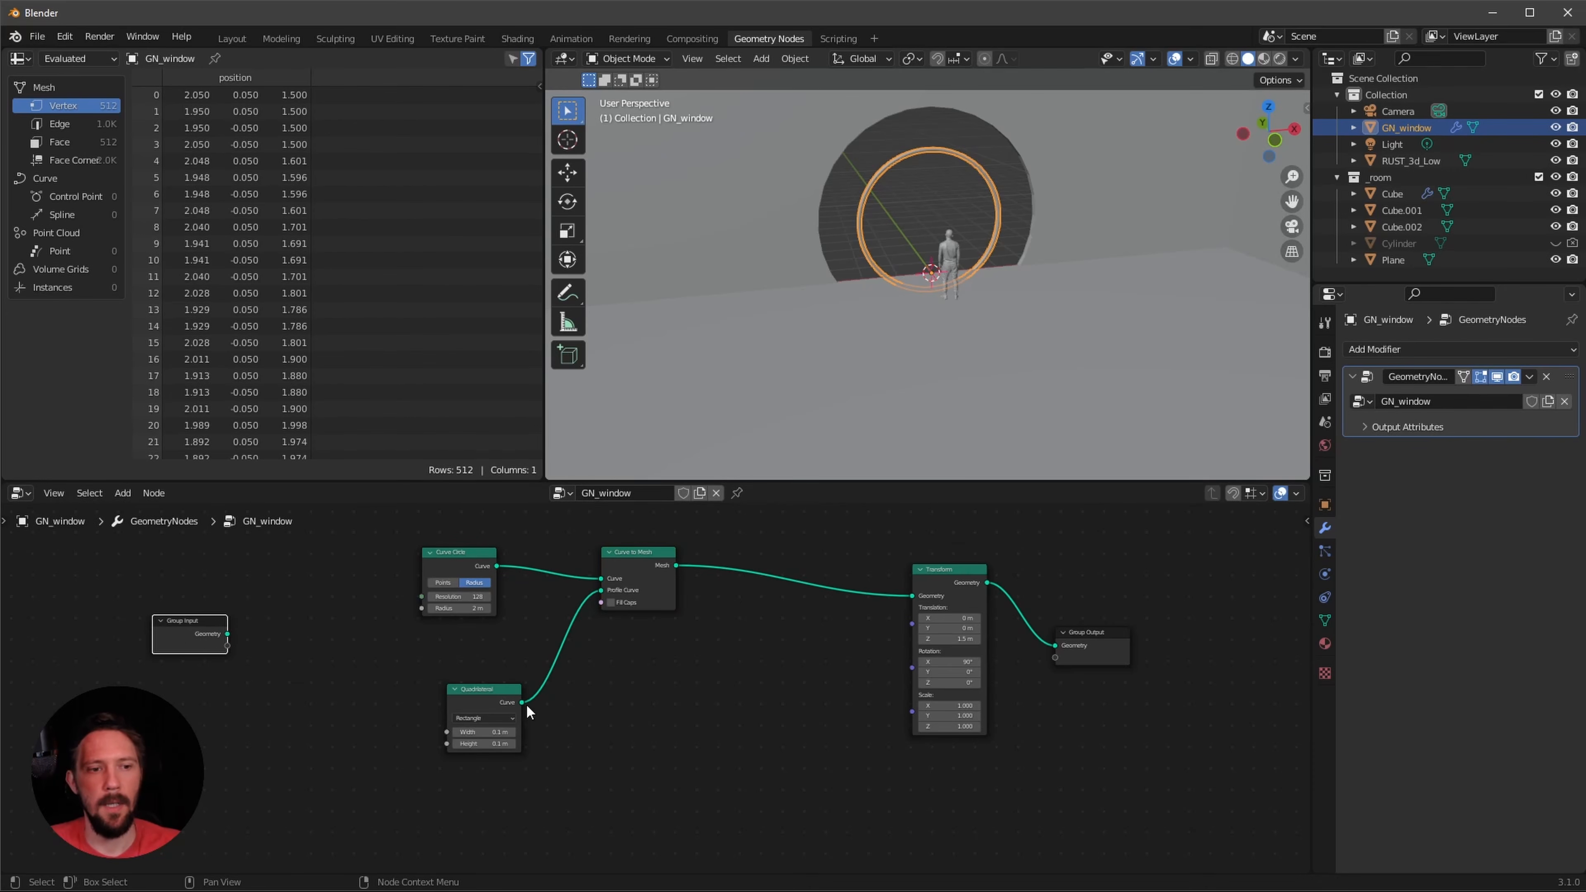
left_click_drag(508, 712, 404, 722)
left_click(637, 564)
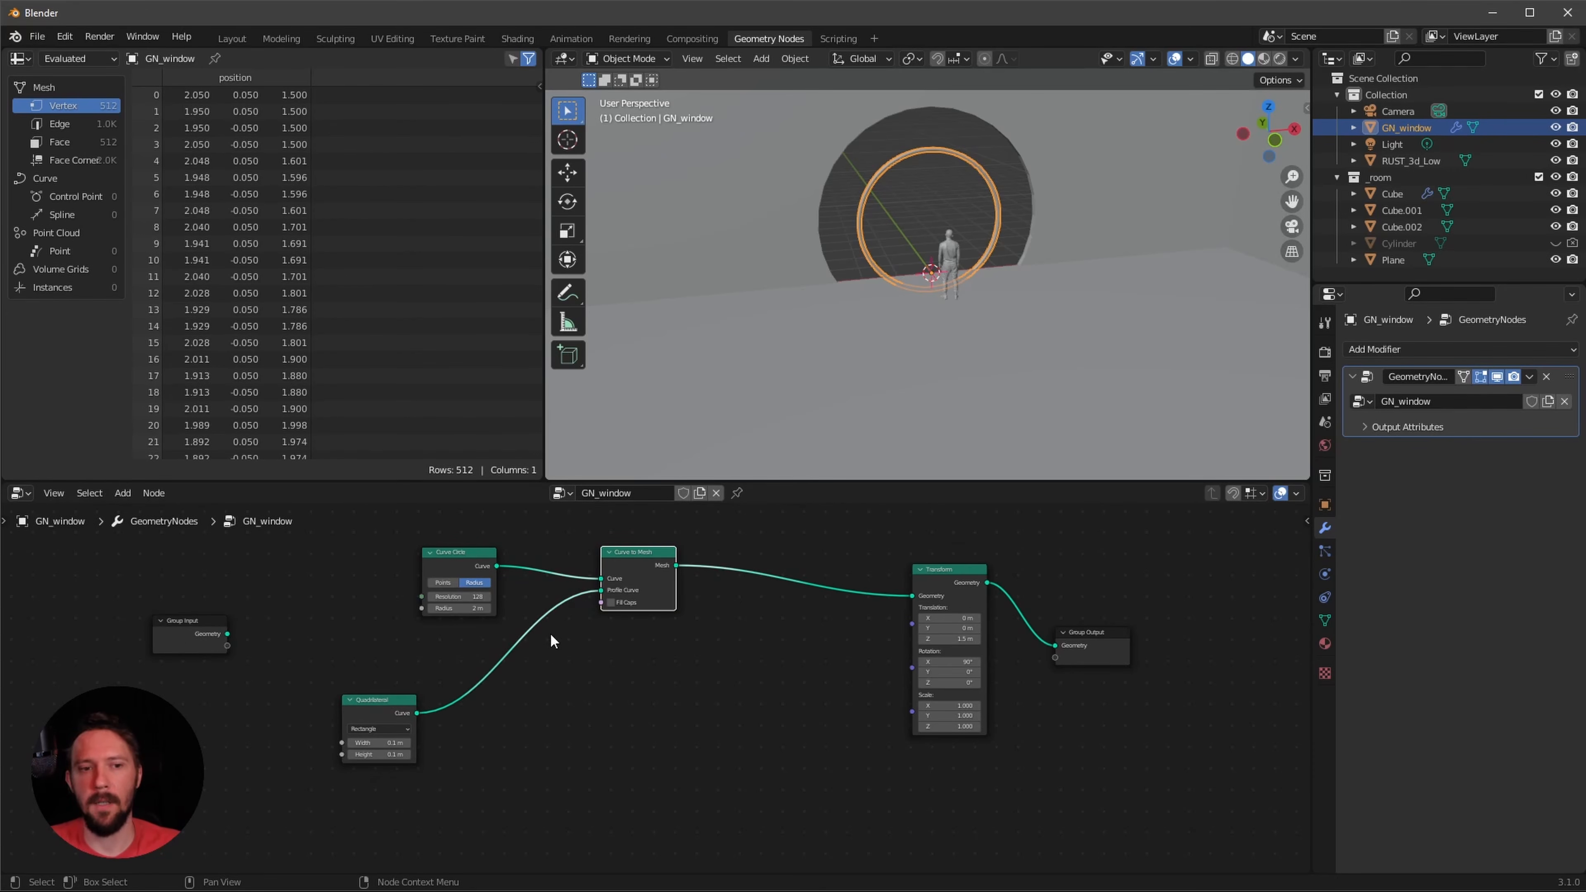
middle_click_drag(550, 634, 539, 816, "ctrl")
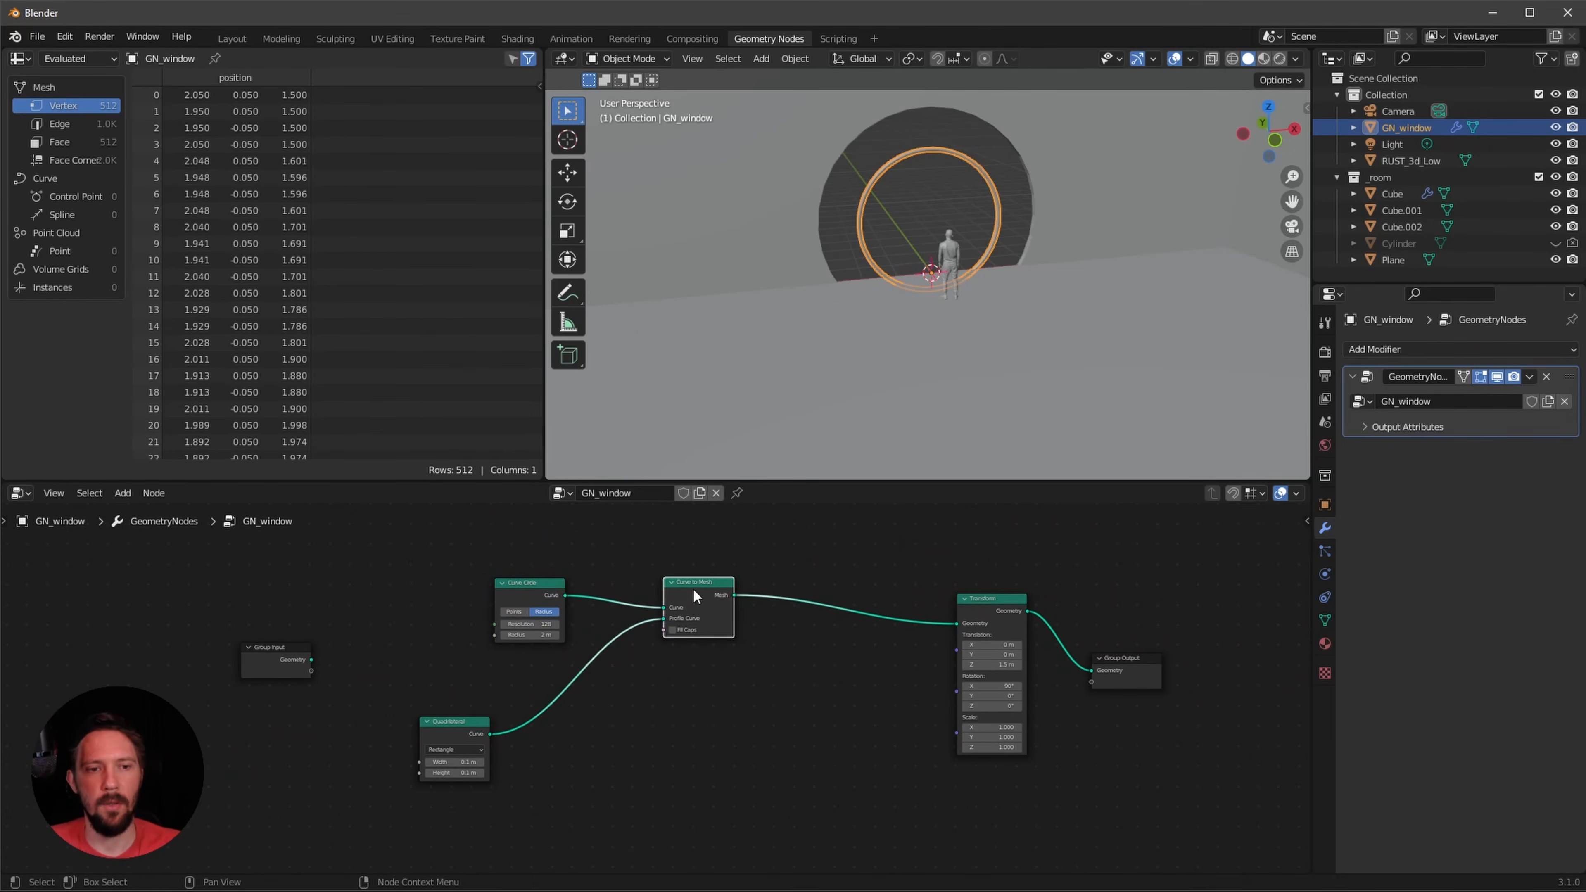
left_click(533, 587, "shift")
key("shift+d")
left_click(569, 781)
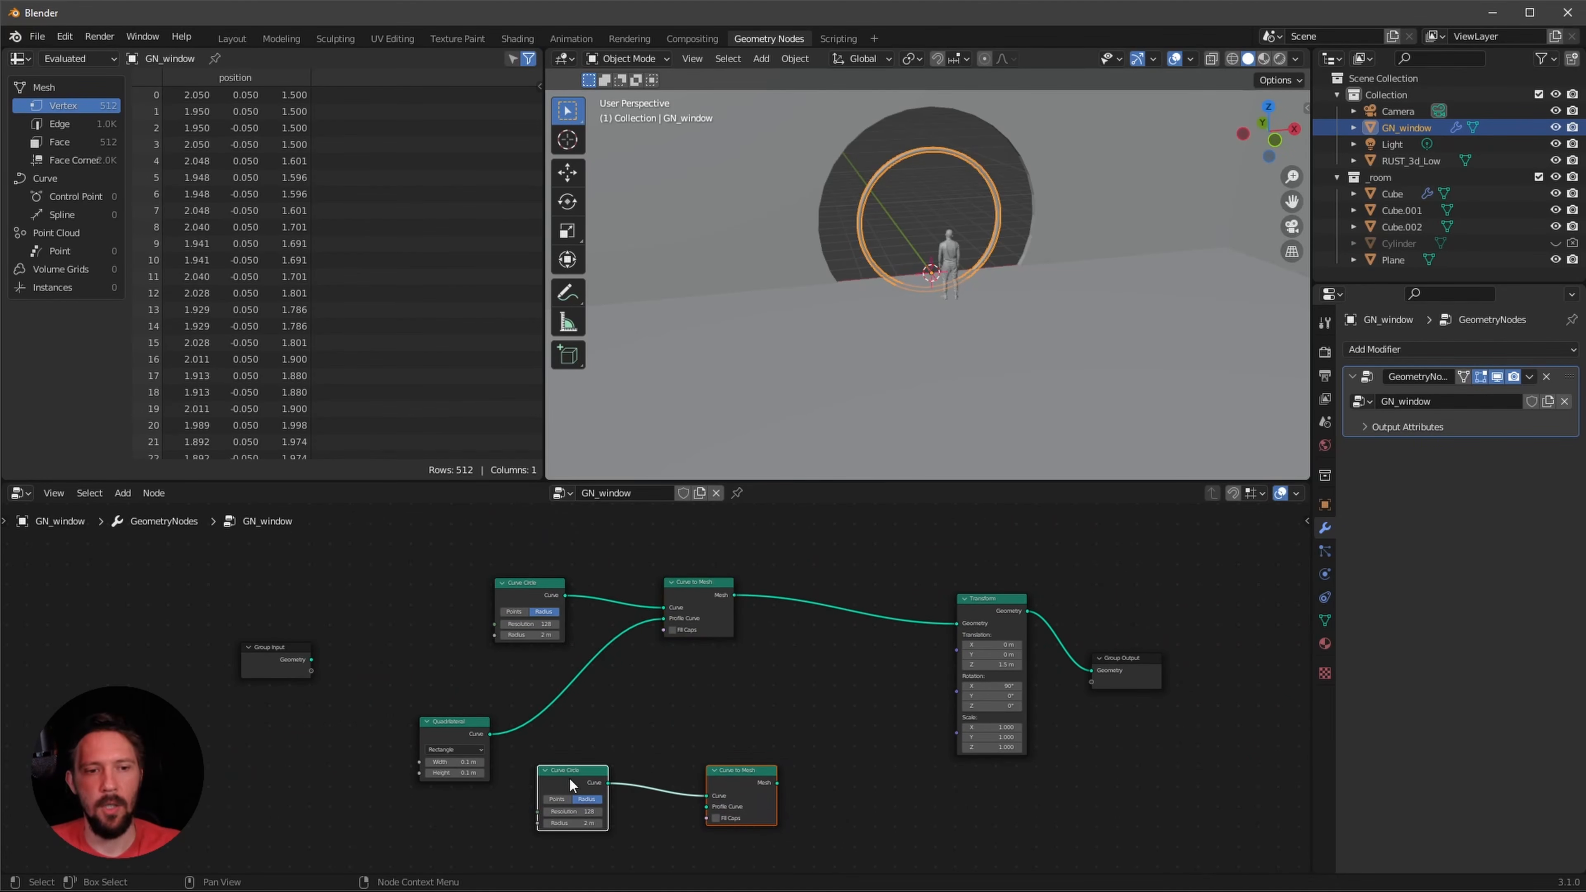
middle_click_drag(706, 716, 763, 637)
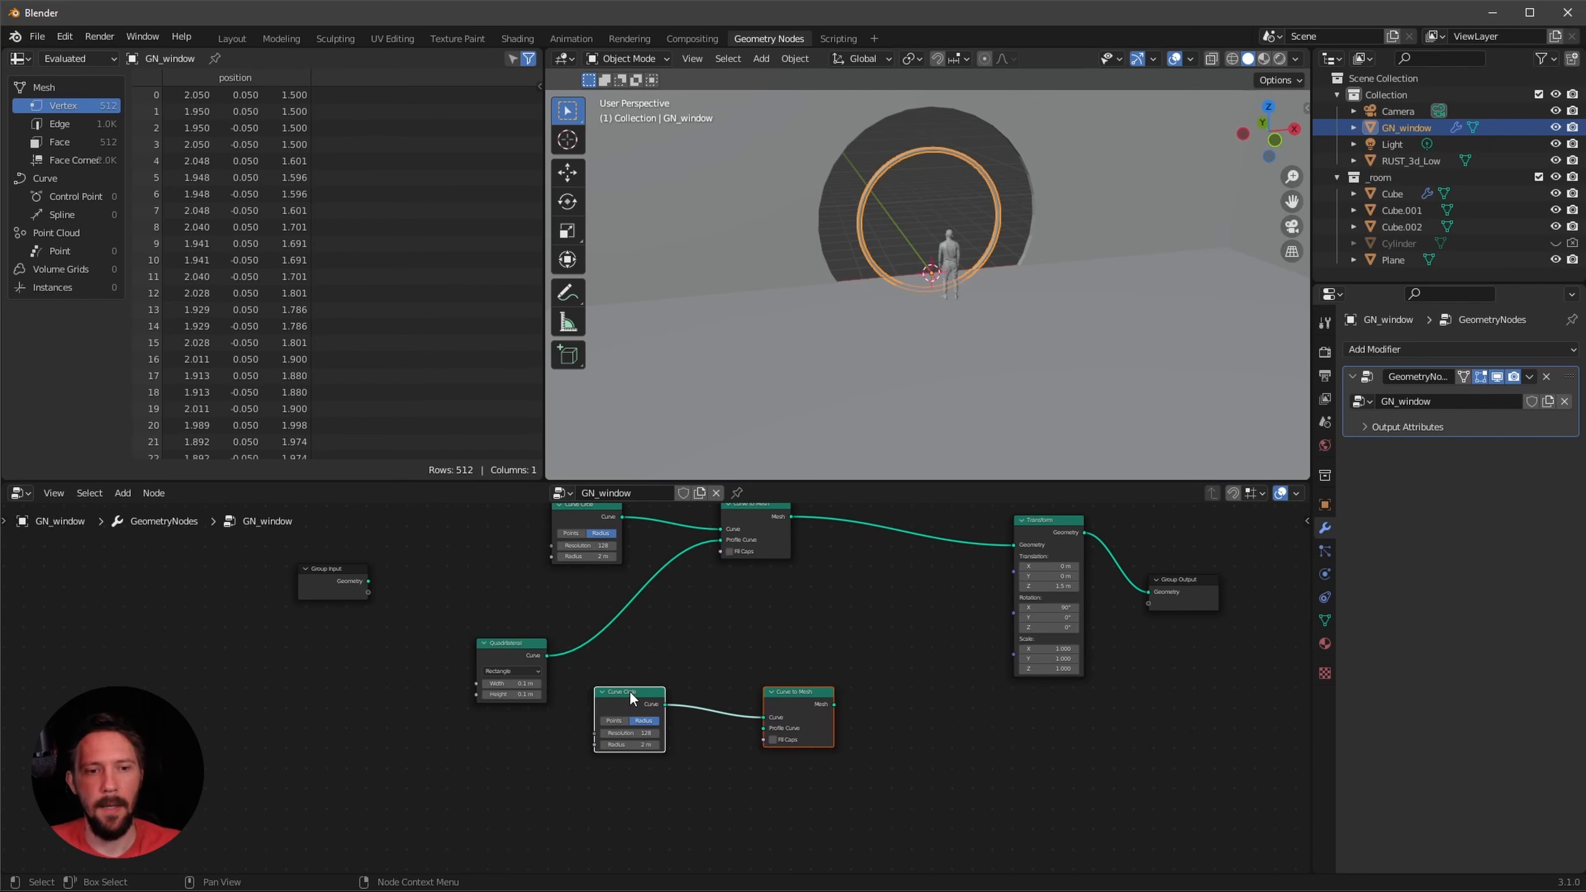
mouse_move(629, 690)
left_mouse_down()
mouse_move(612, 669)
mouse_move(506, 758)
mouse_move(577, 722)
mouse_move(604, 684)
left_mouse_up()
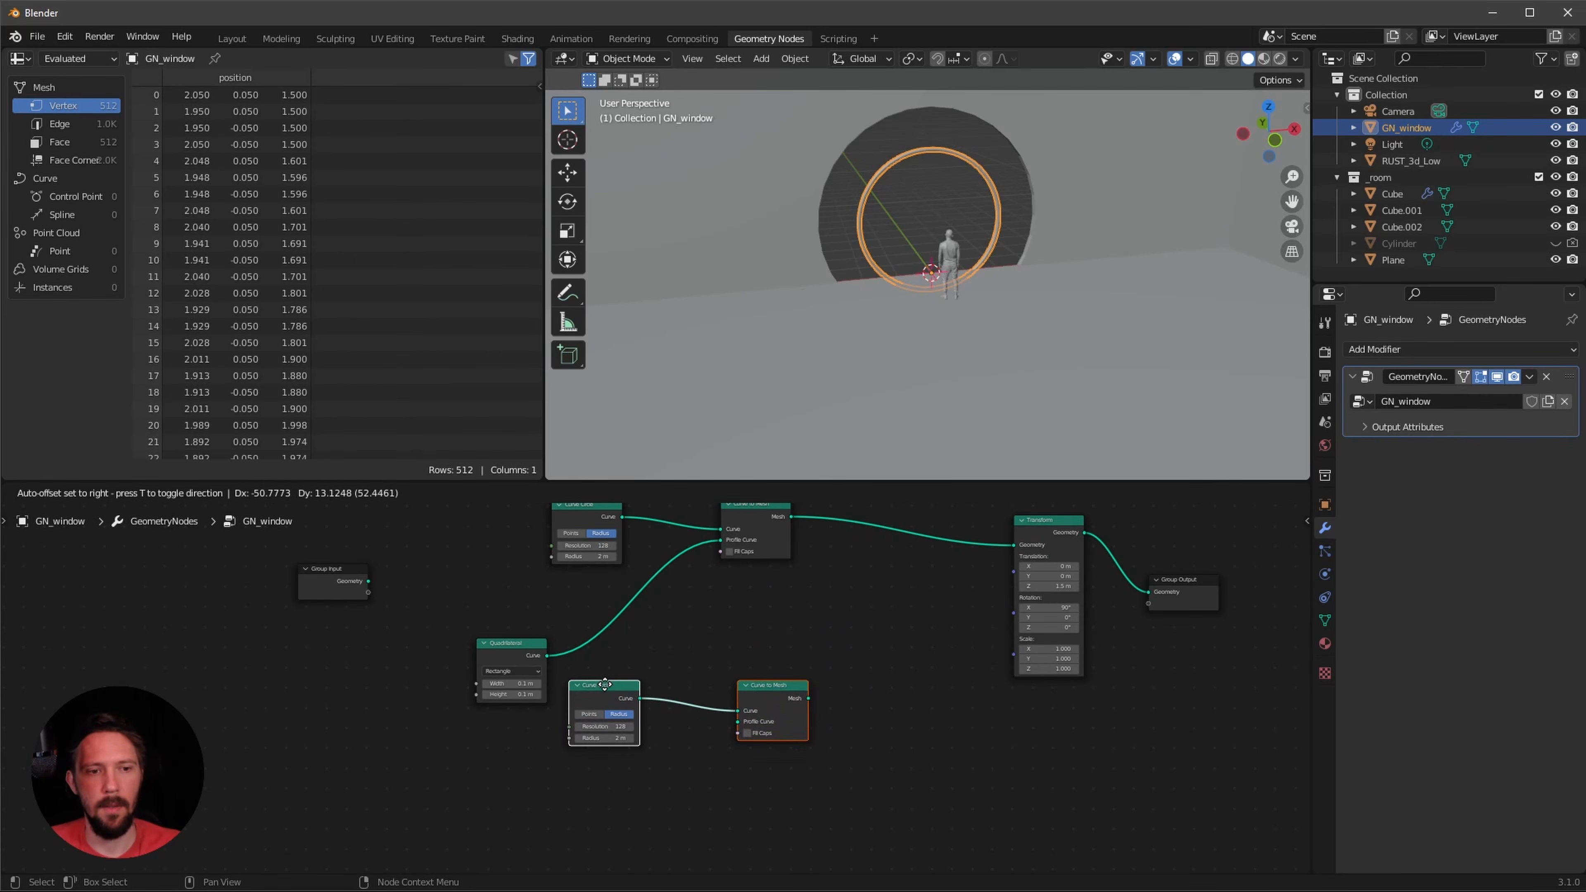
left_click(605, 684)
left_click_drag(764, 680, 730, 731)
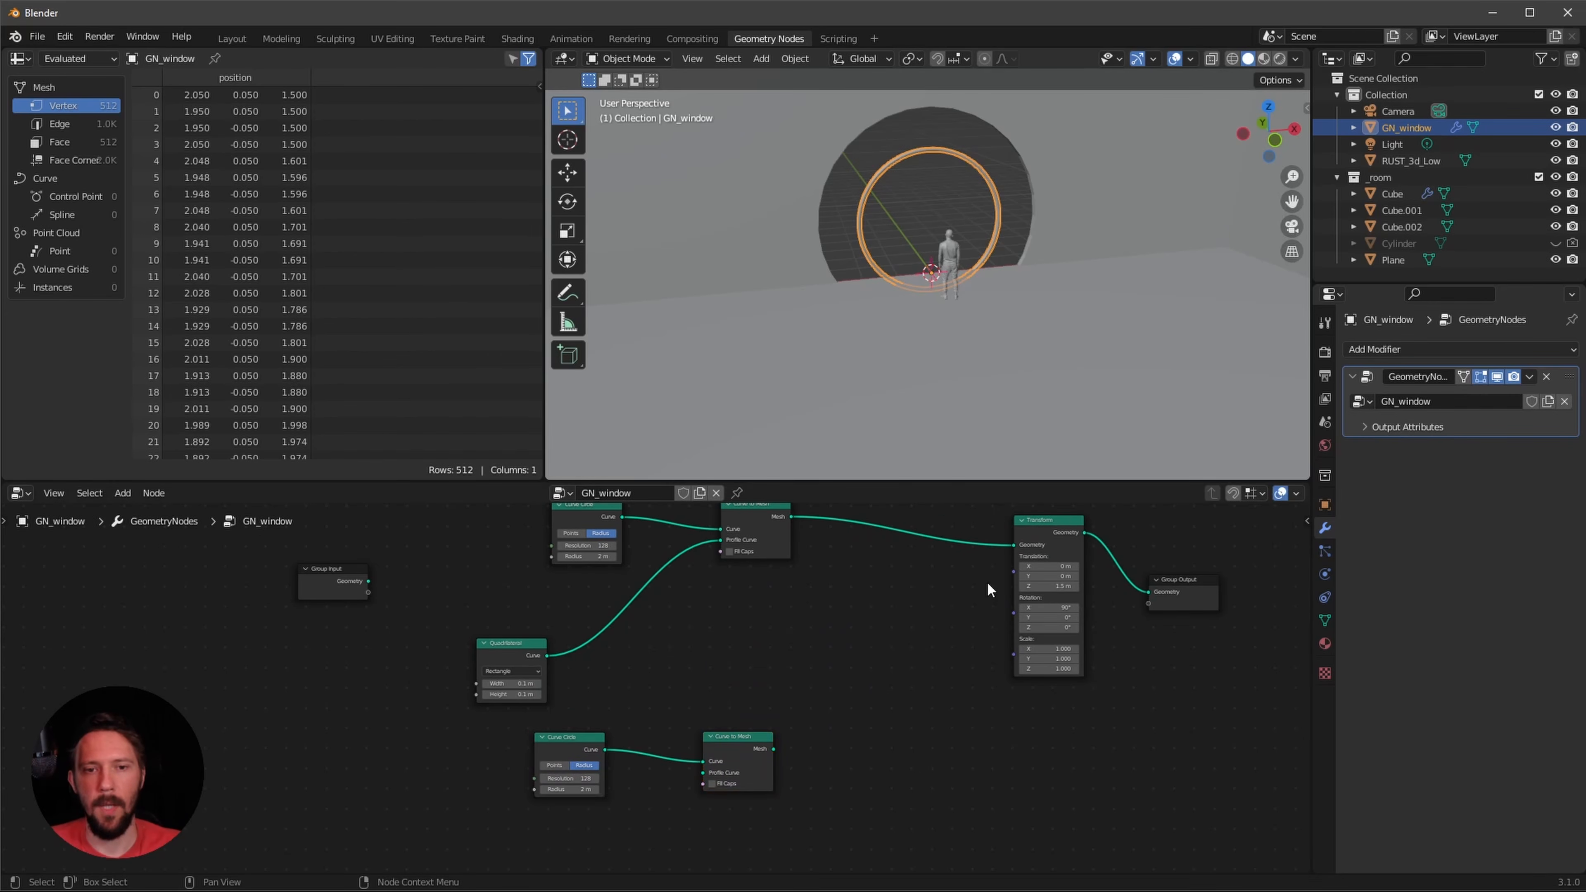
- Insert a Join Geometry node before the Transform node and link the duplicated Curve to Mesh output into it
key("shift+a")
left_click(858, 541)
type("joi")
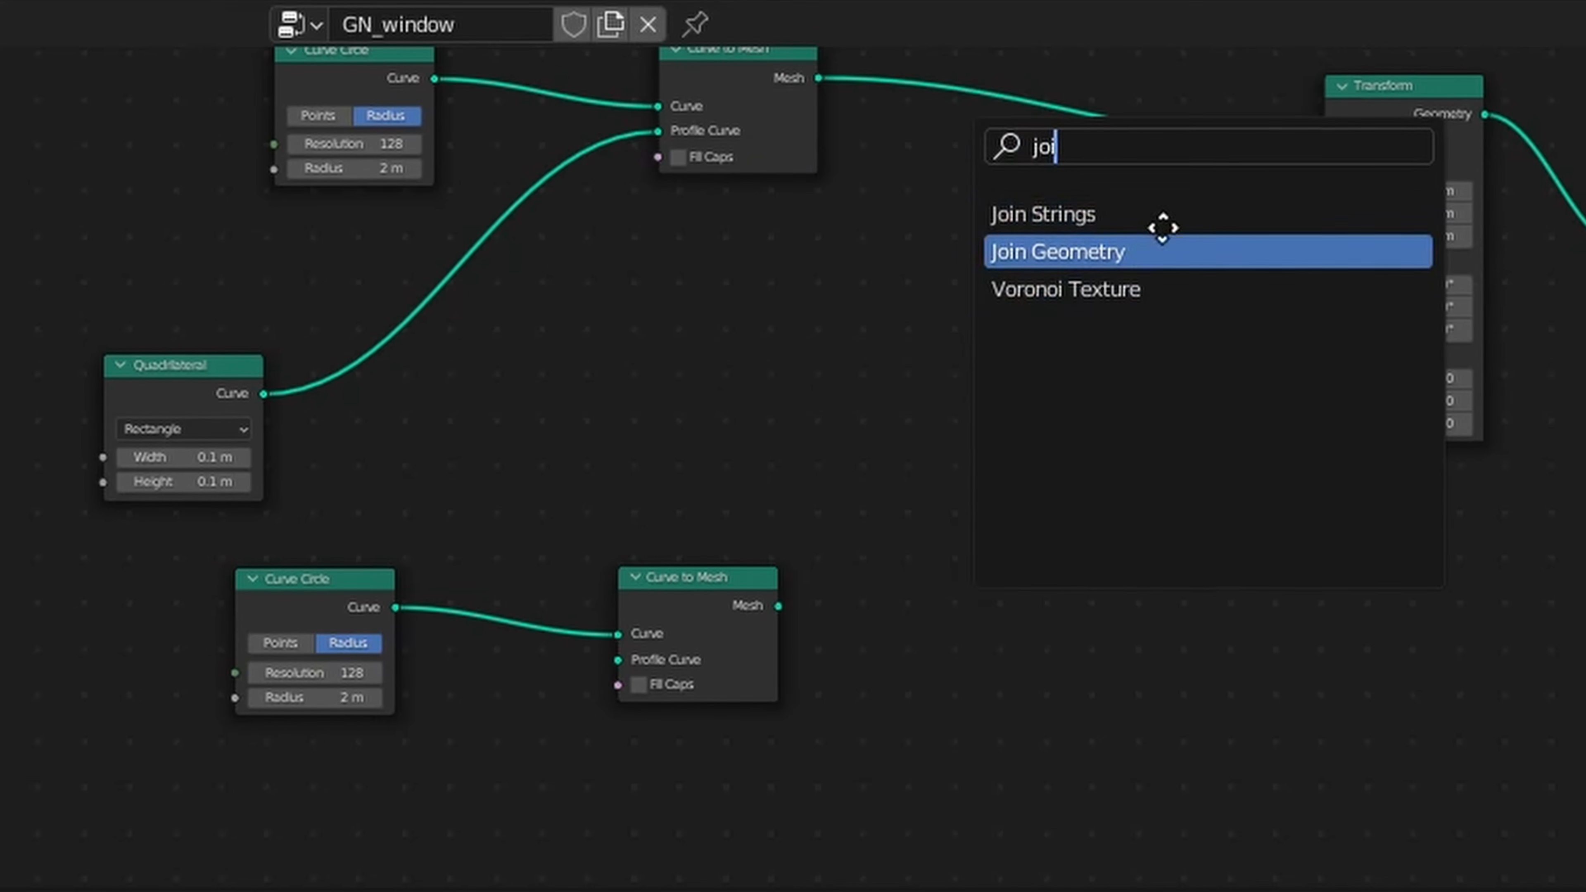
left_click(1160, 245)
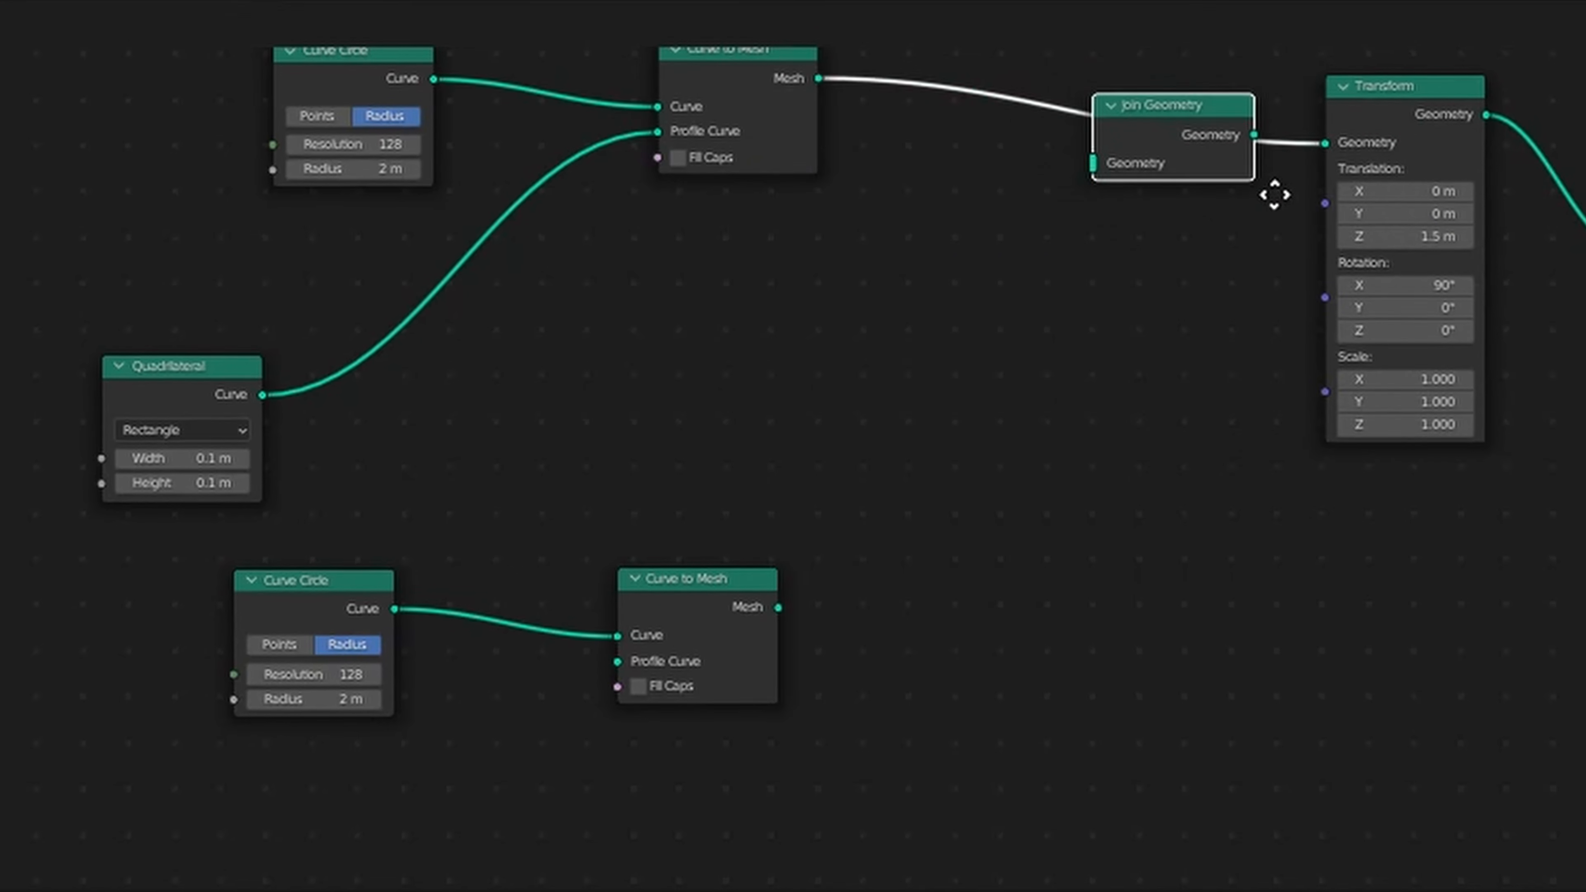
left_click(1274, 195)
scroll(850, 669, "up", 2)
left_click_drag(755, 855, 916, 615)
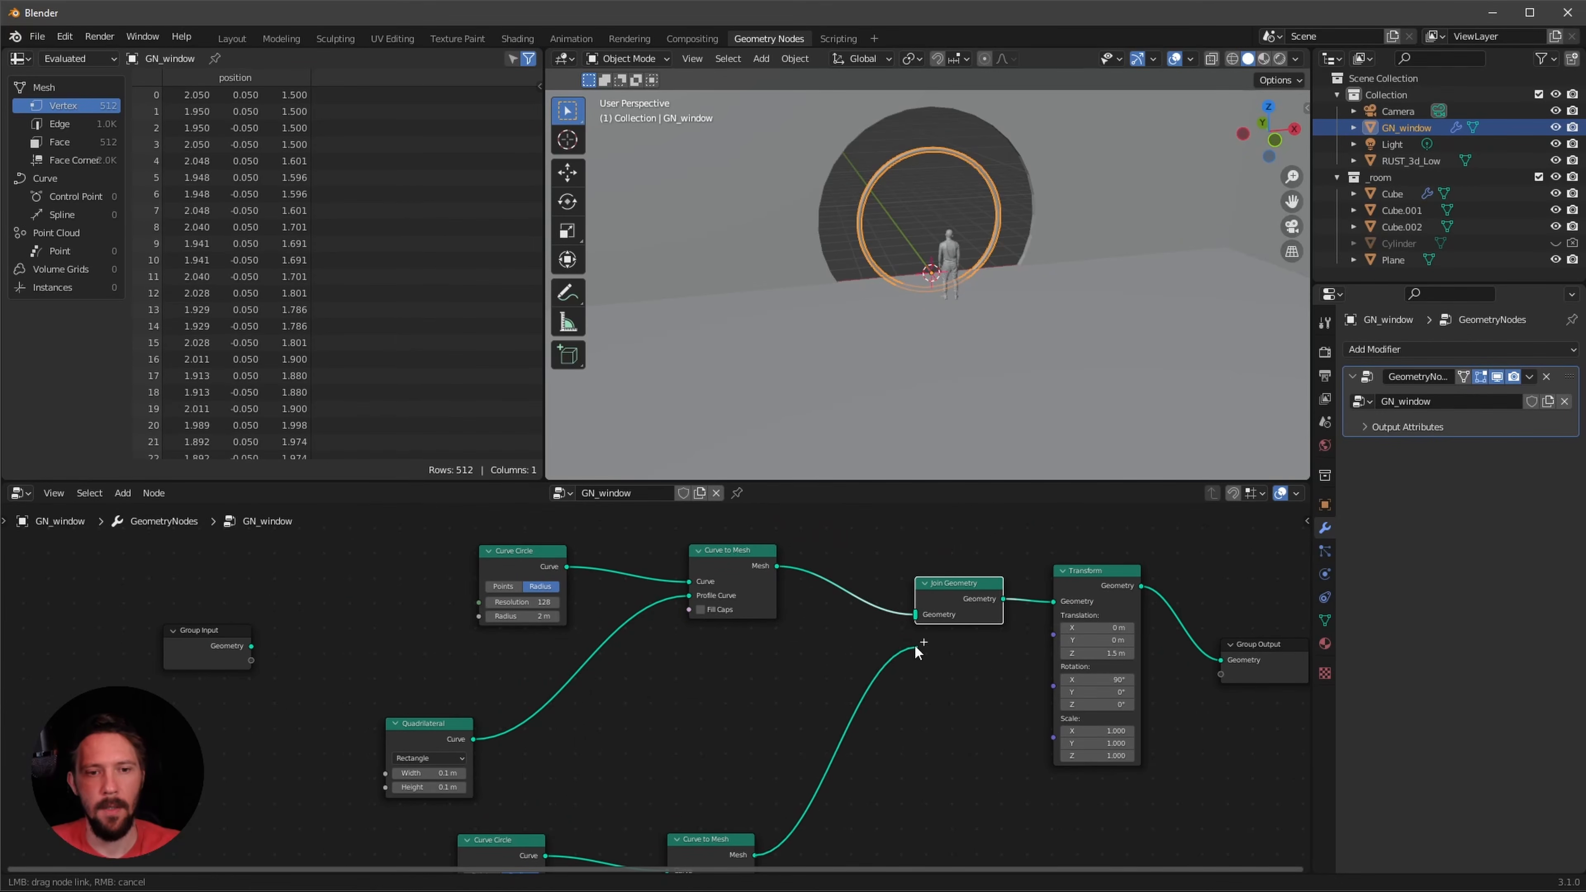
- Link the Quadrilateral's curve output to the Profile Curve input of the duplicated Curve to Mesh node
middle_click_drag(467, 846, 632, 782)
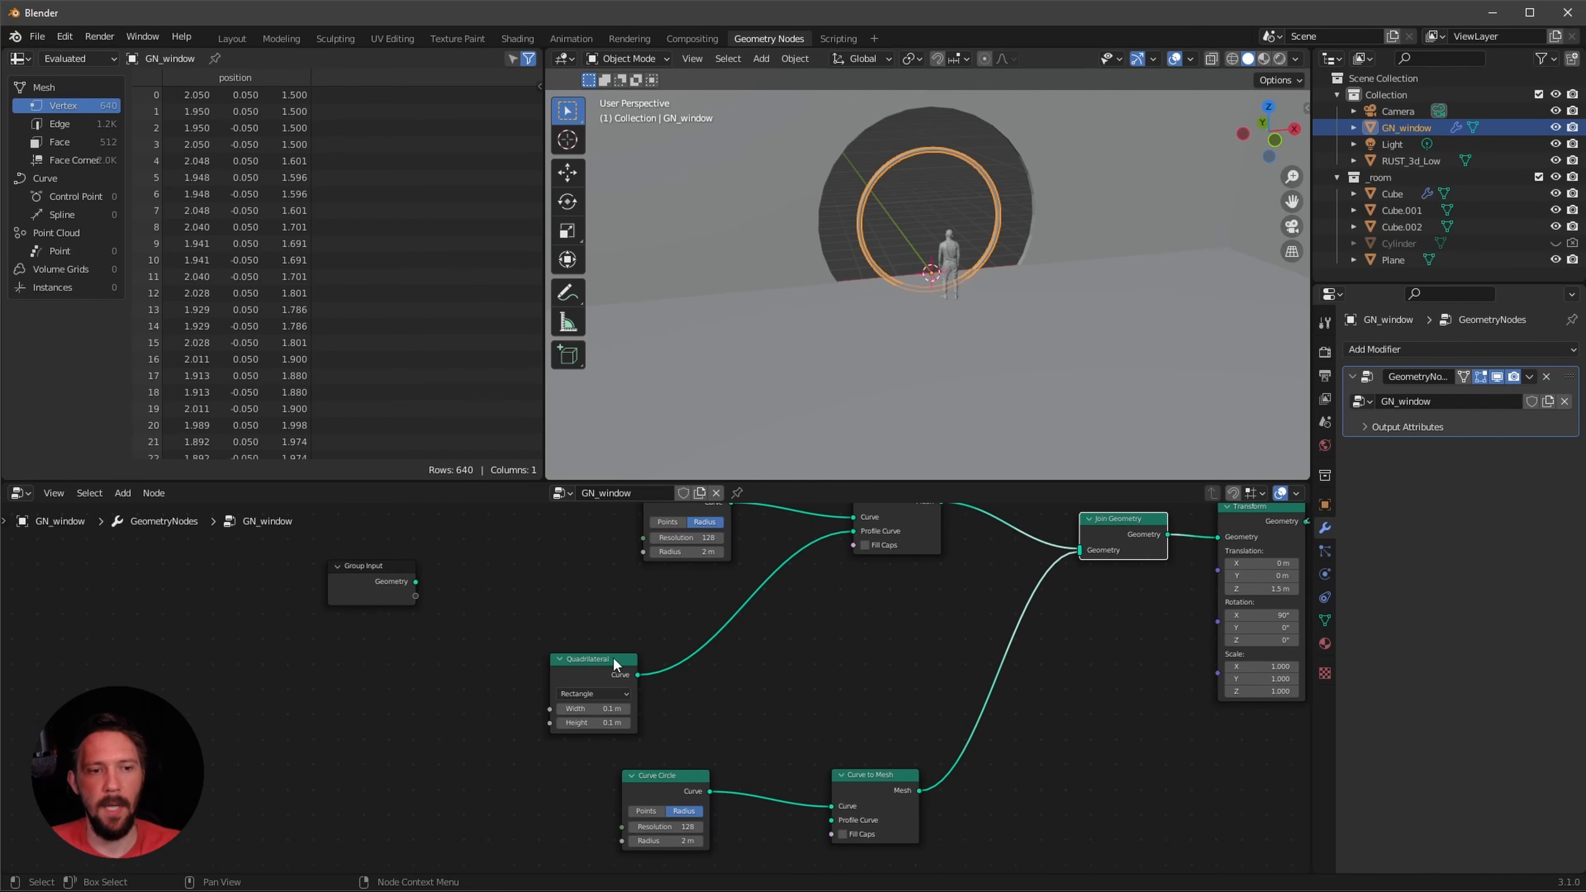
middle_click_drag(706, 711, 680, 662)
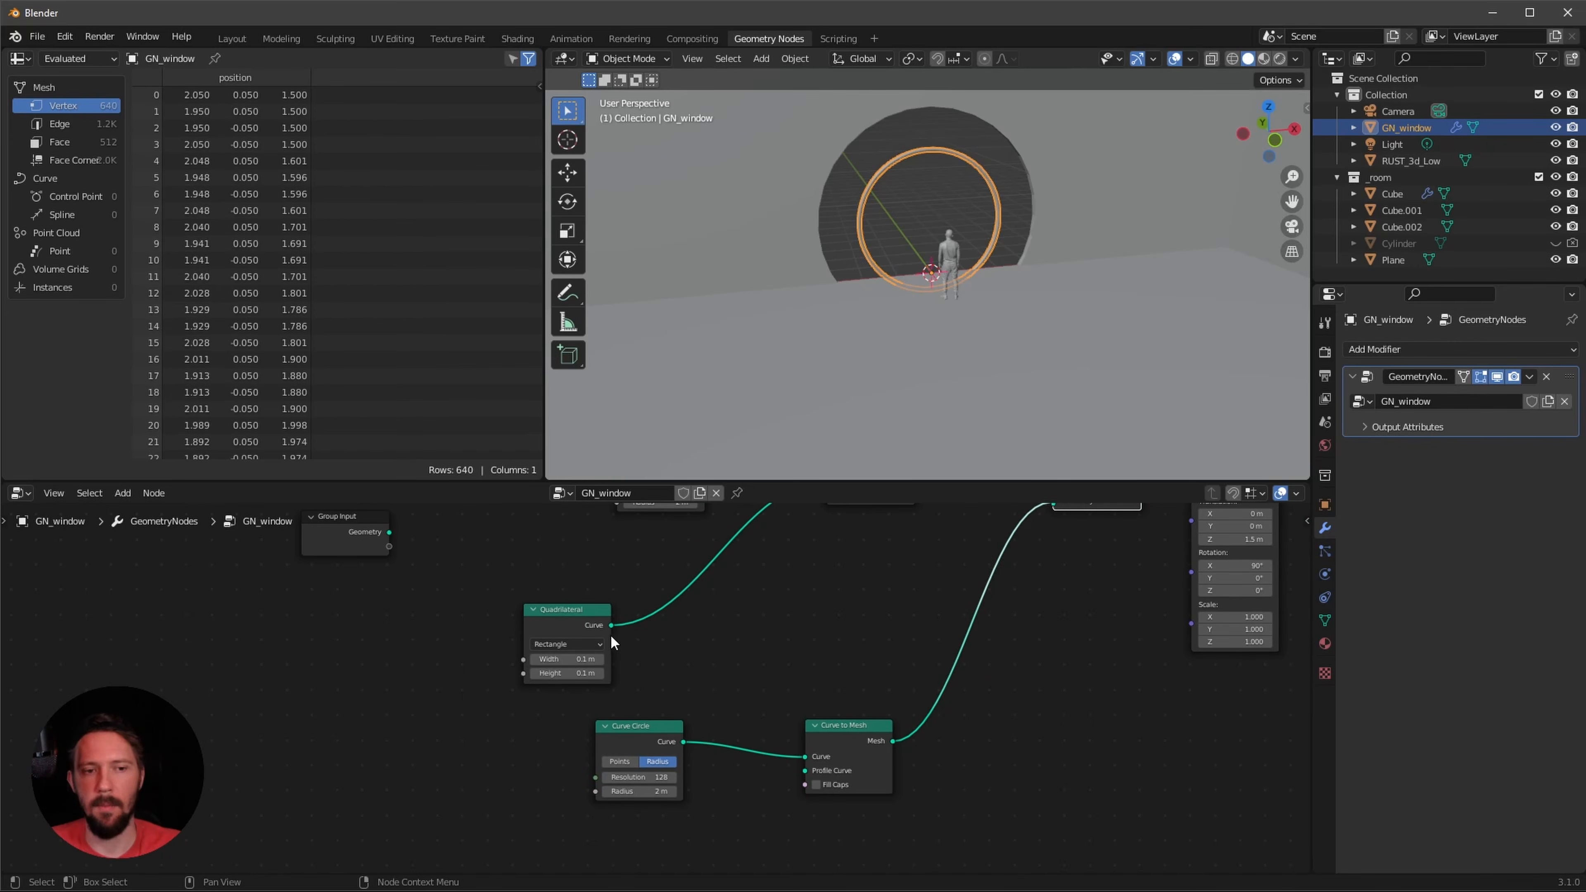
left_click_drag(611, 626, 805, 770)
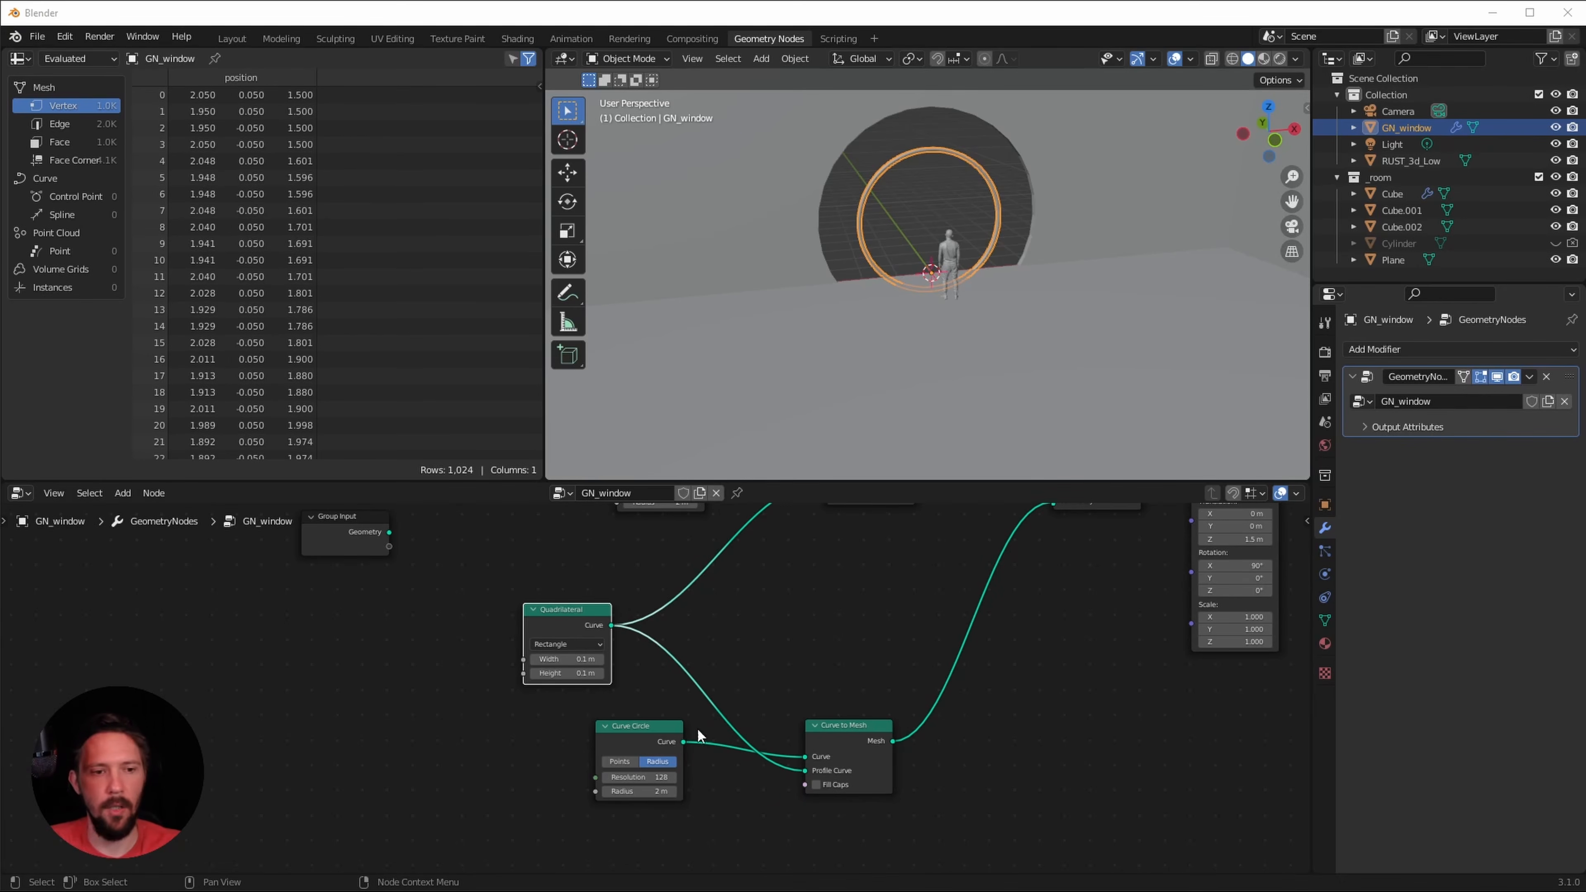
- Set the duplicated Curve Circle's radius to 3 m and check the outer ring against the wall opening
left_click_drag(646, 724, 631, 712)
left_click(636, 779)
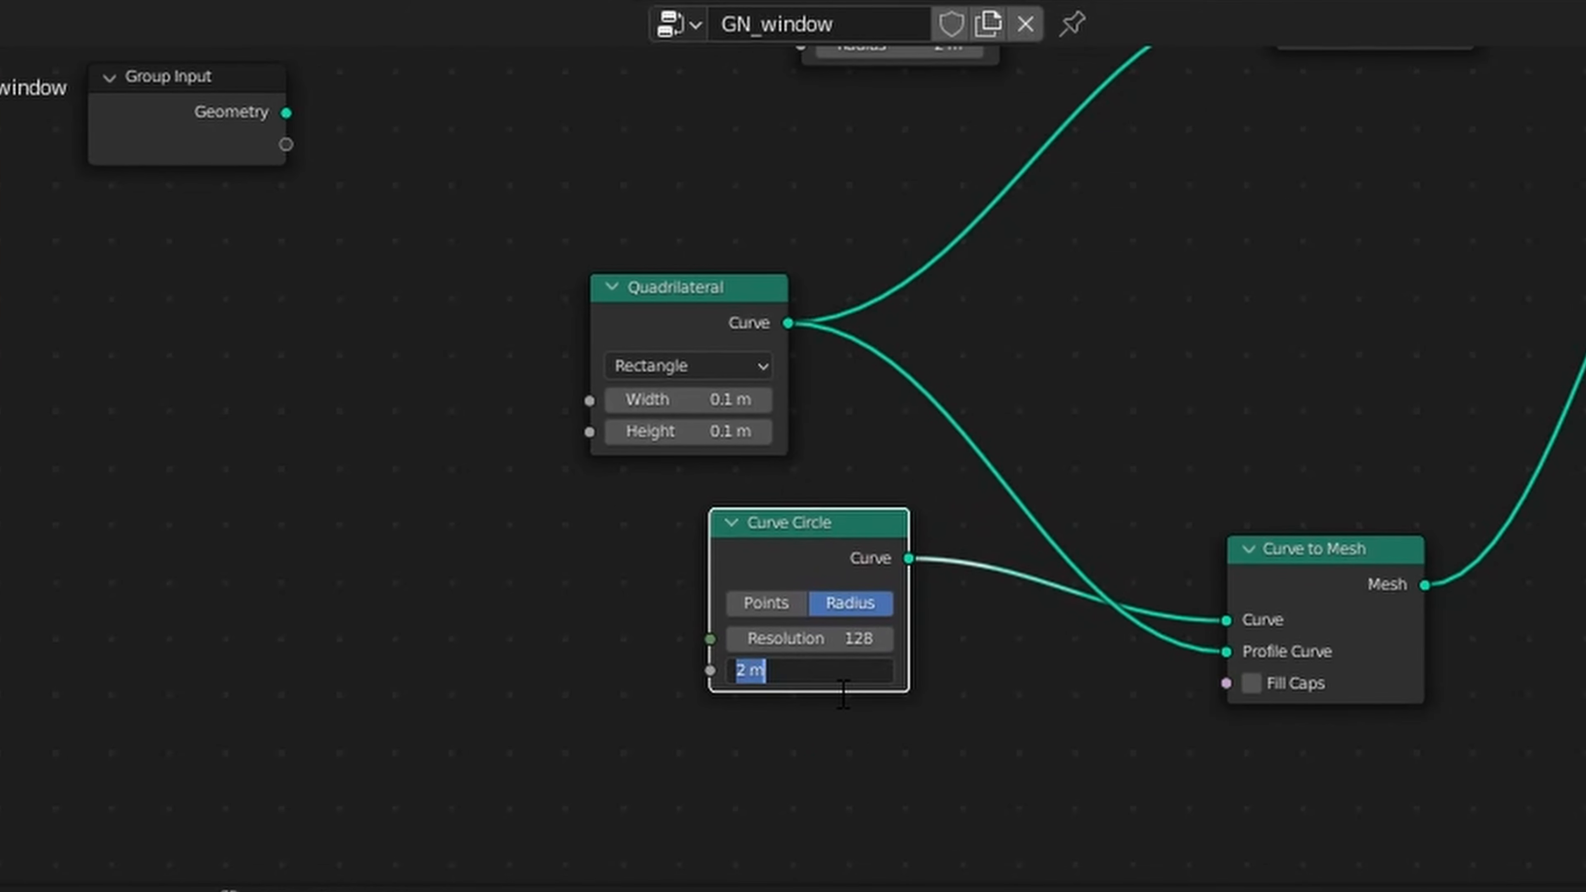
type("3")
key("Return")
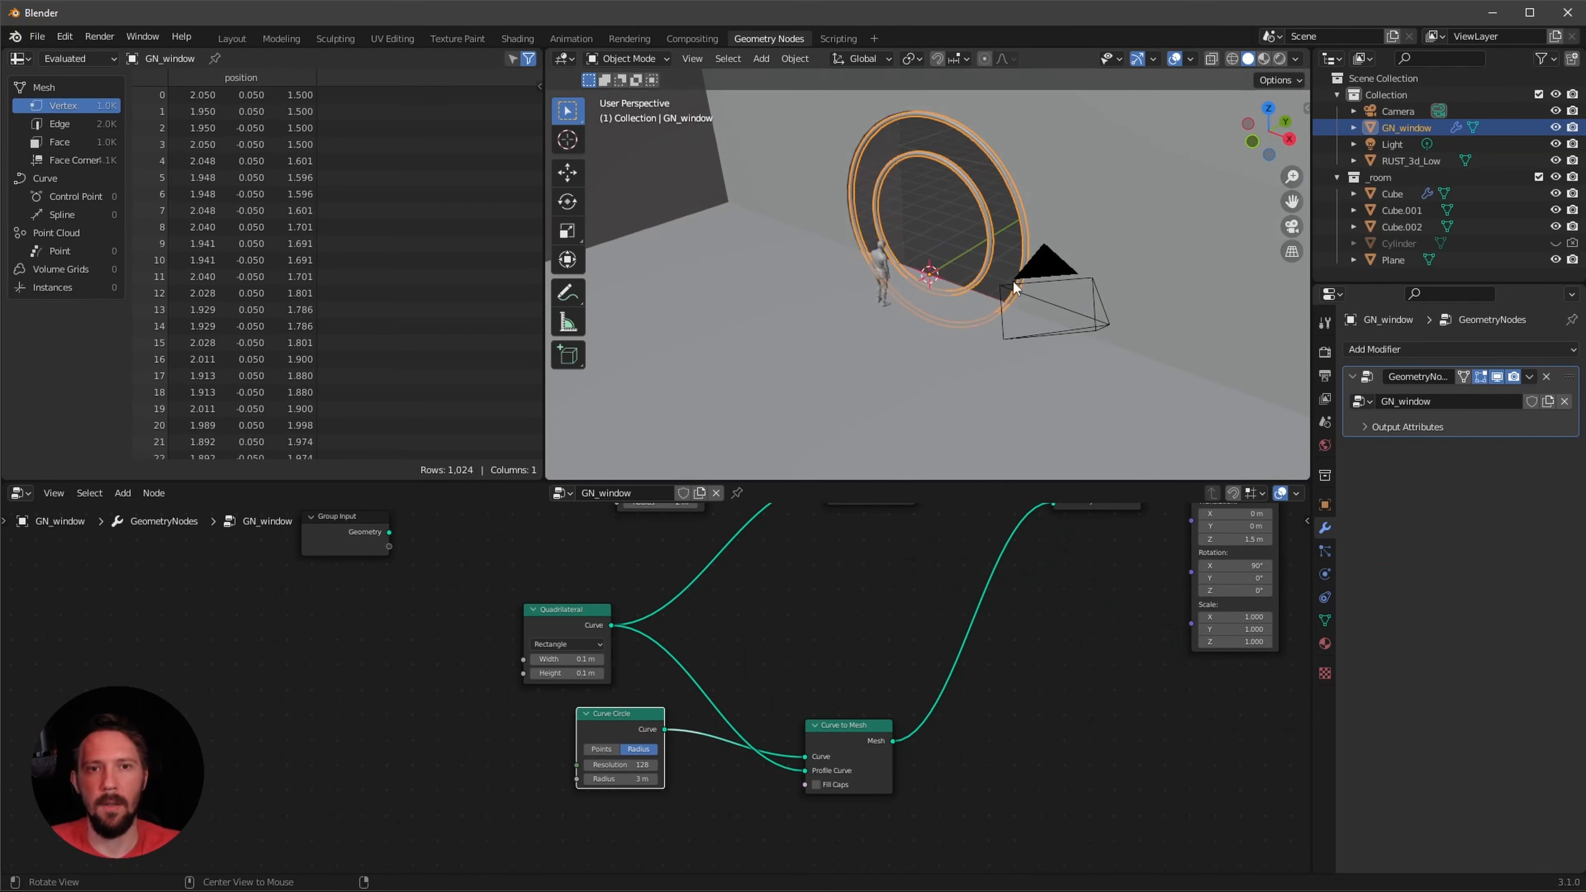
left_click_drag(1014, 289, 1195, 220, "ctrl+alt")
left_click(1123, 345)
left_click_drag(1123, 345, 1100, 326, "alt")
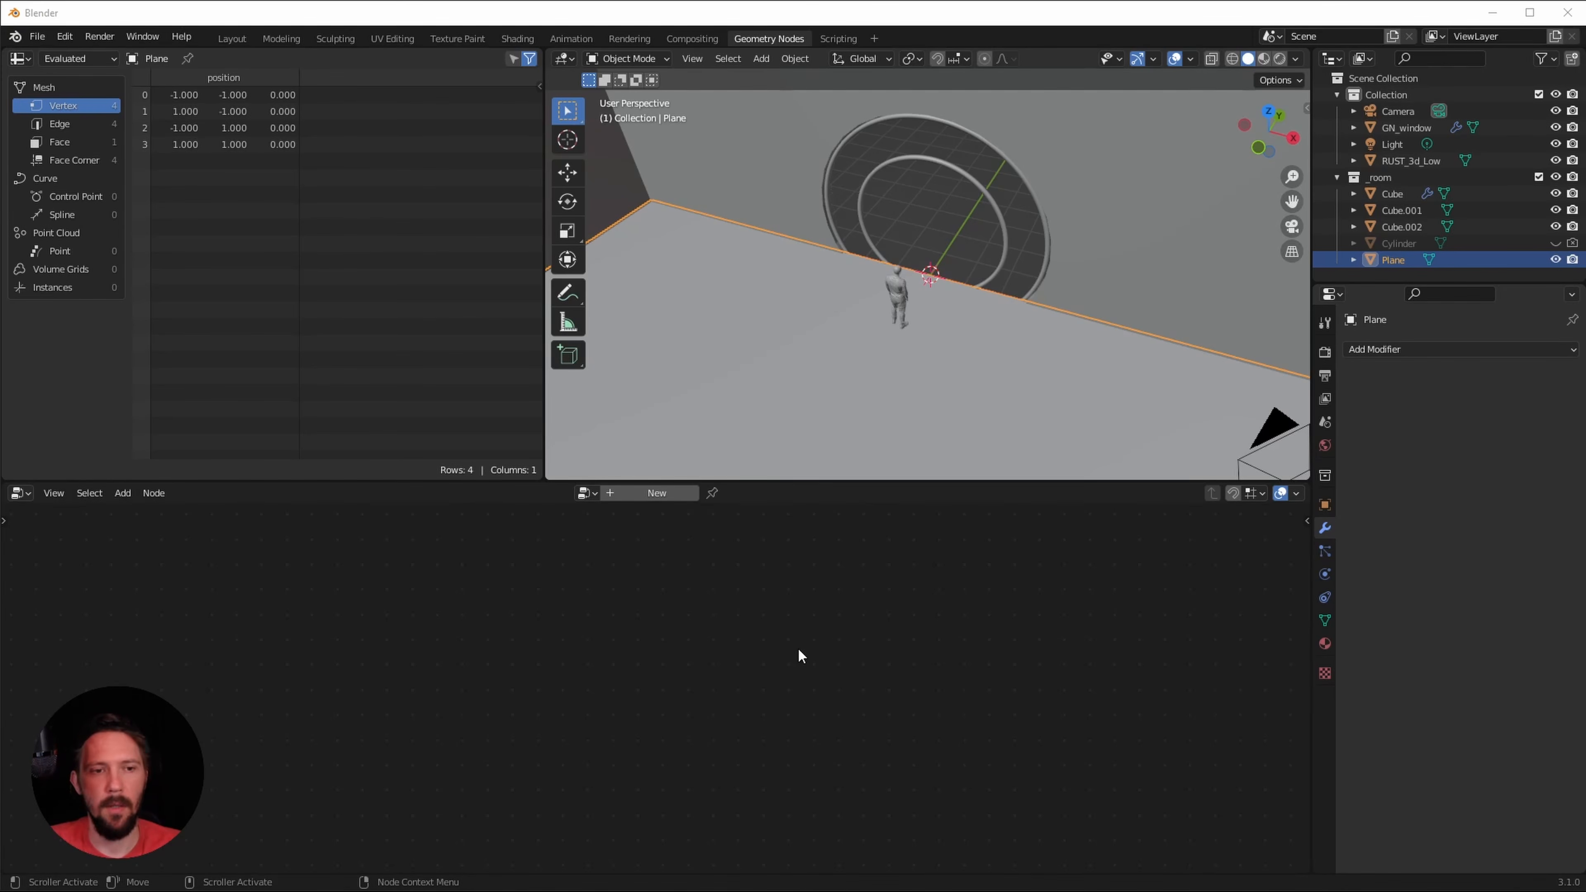
- Add a new Curve Circle node below the two existing ring branches of the GN_window node tree
middle_click_drag(796, 655, 744, 748)
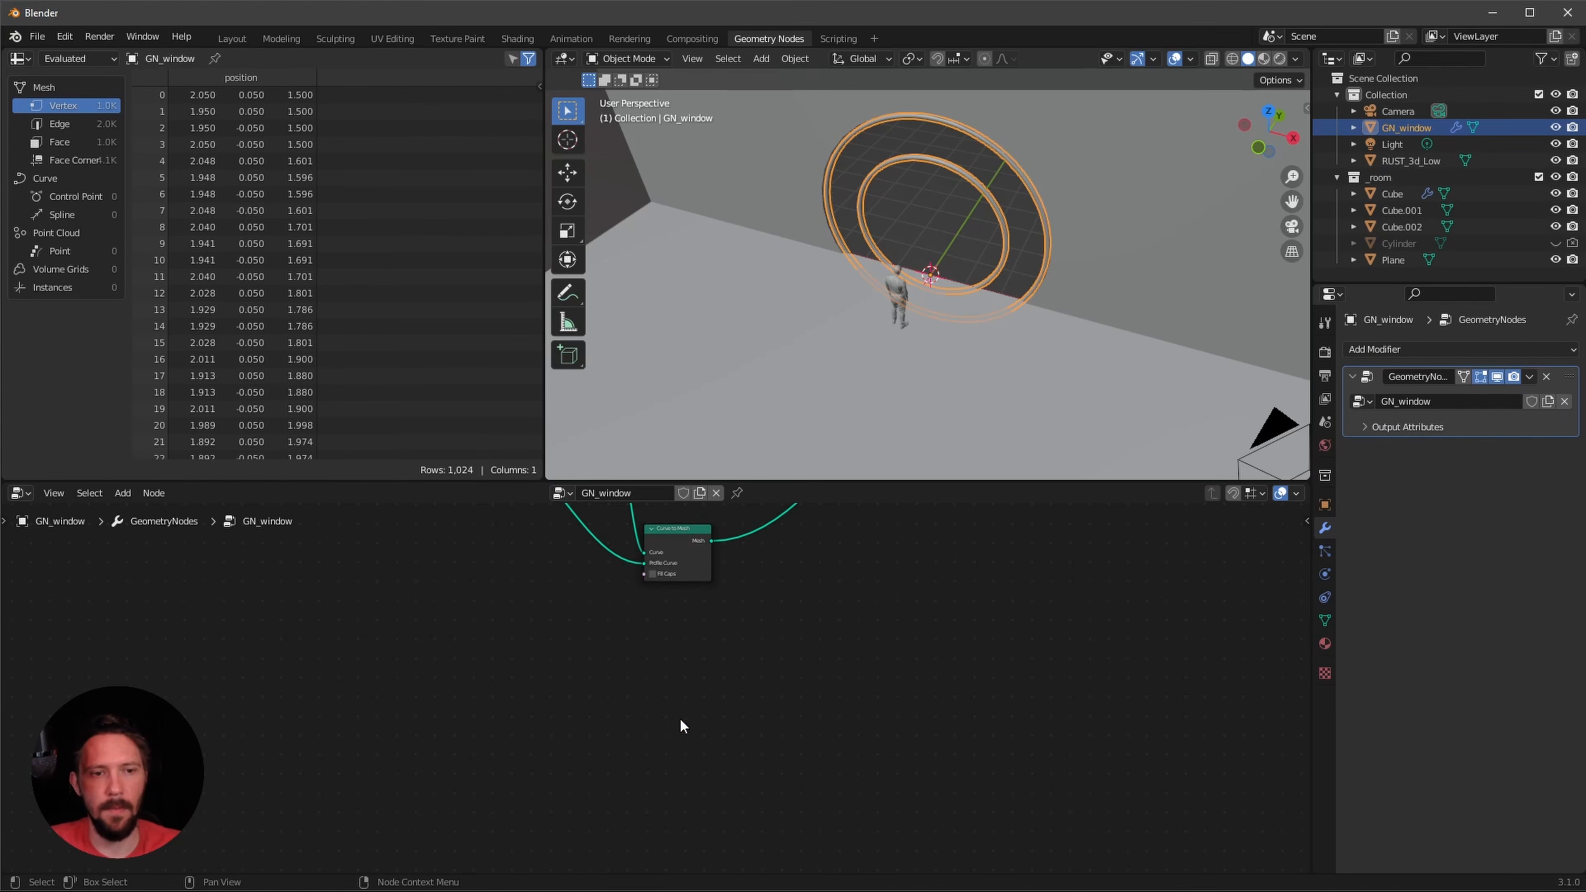
key("shift+a")
type("c")
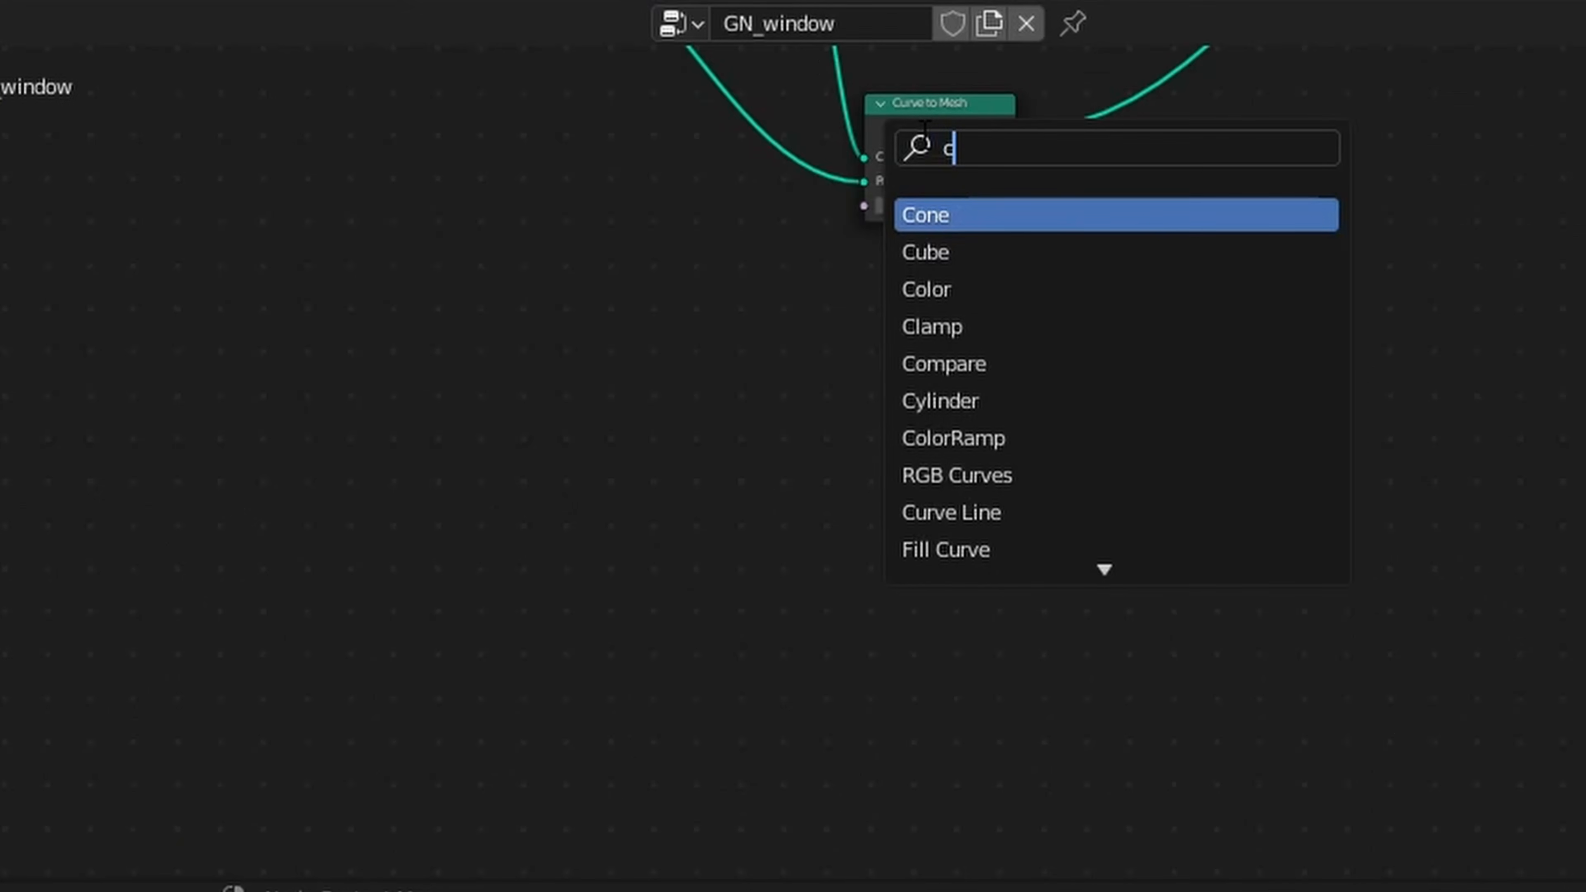
type("urve c")
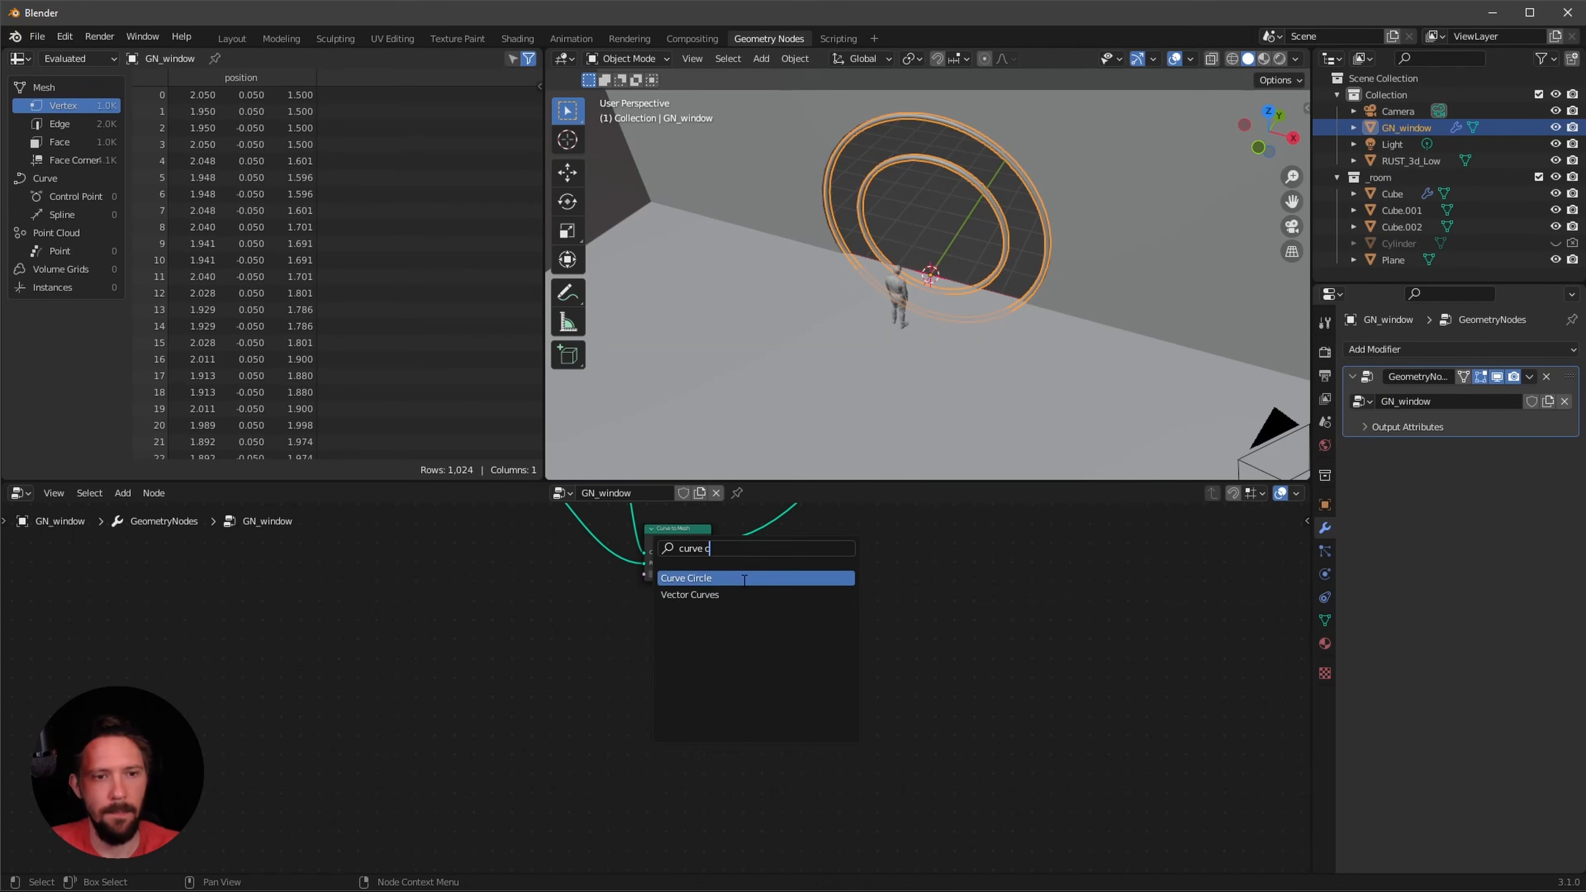
left_click(1099, 217)
left_click(1088, 442)
left_click(1088, 443)
- Add a Cube mesh primitive node below and to the left of the new Curve Circle
key("shift+a")
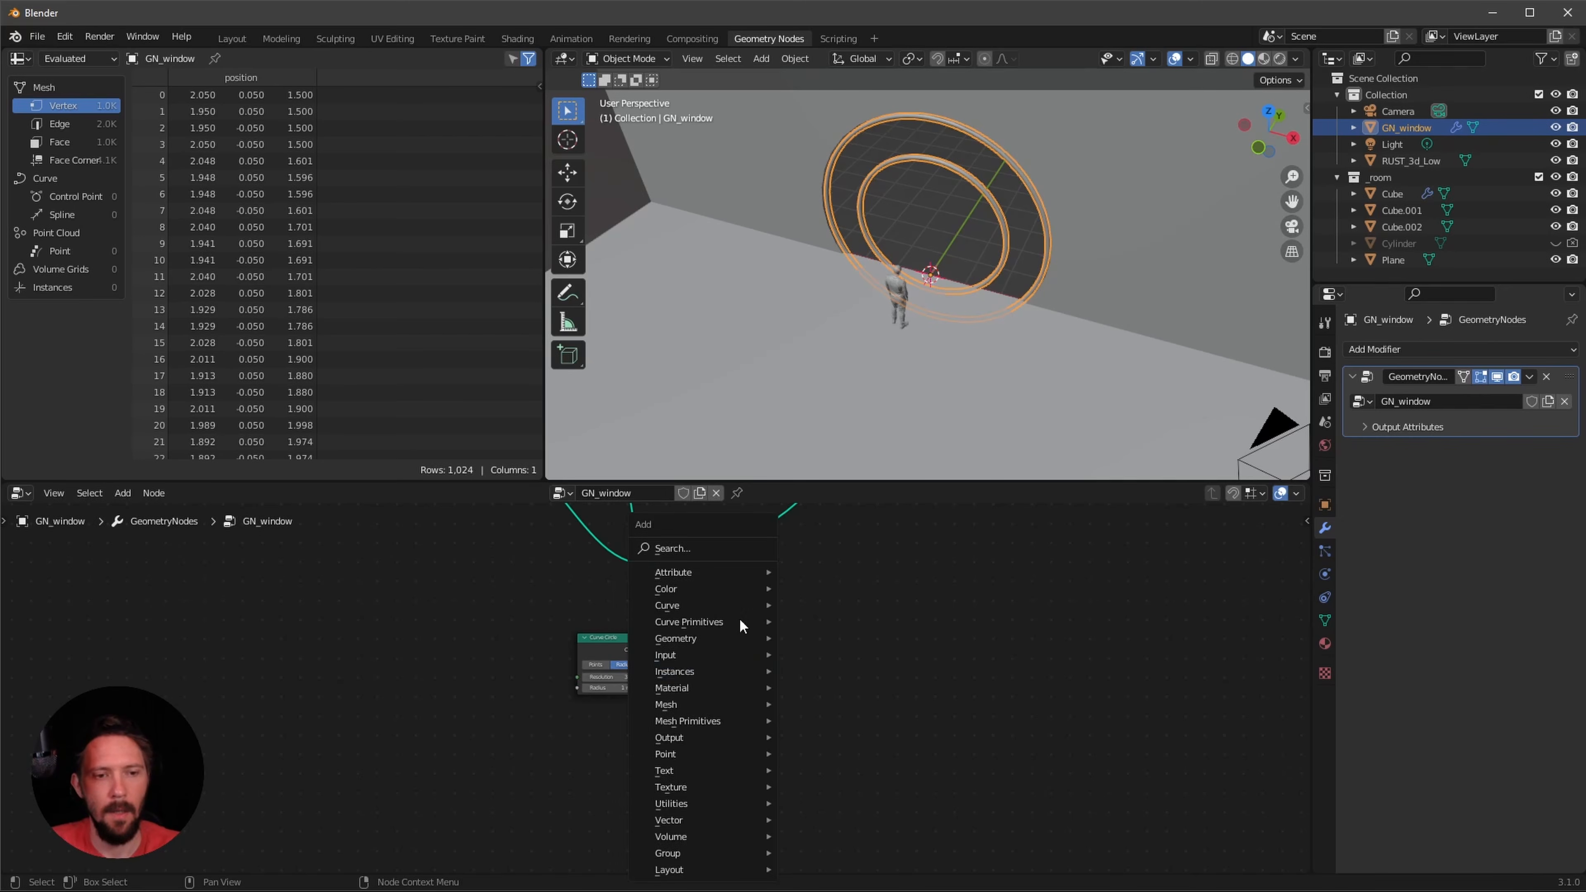
type("cube")
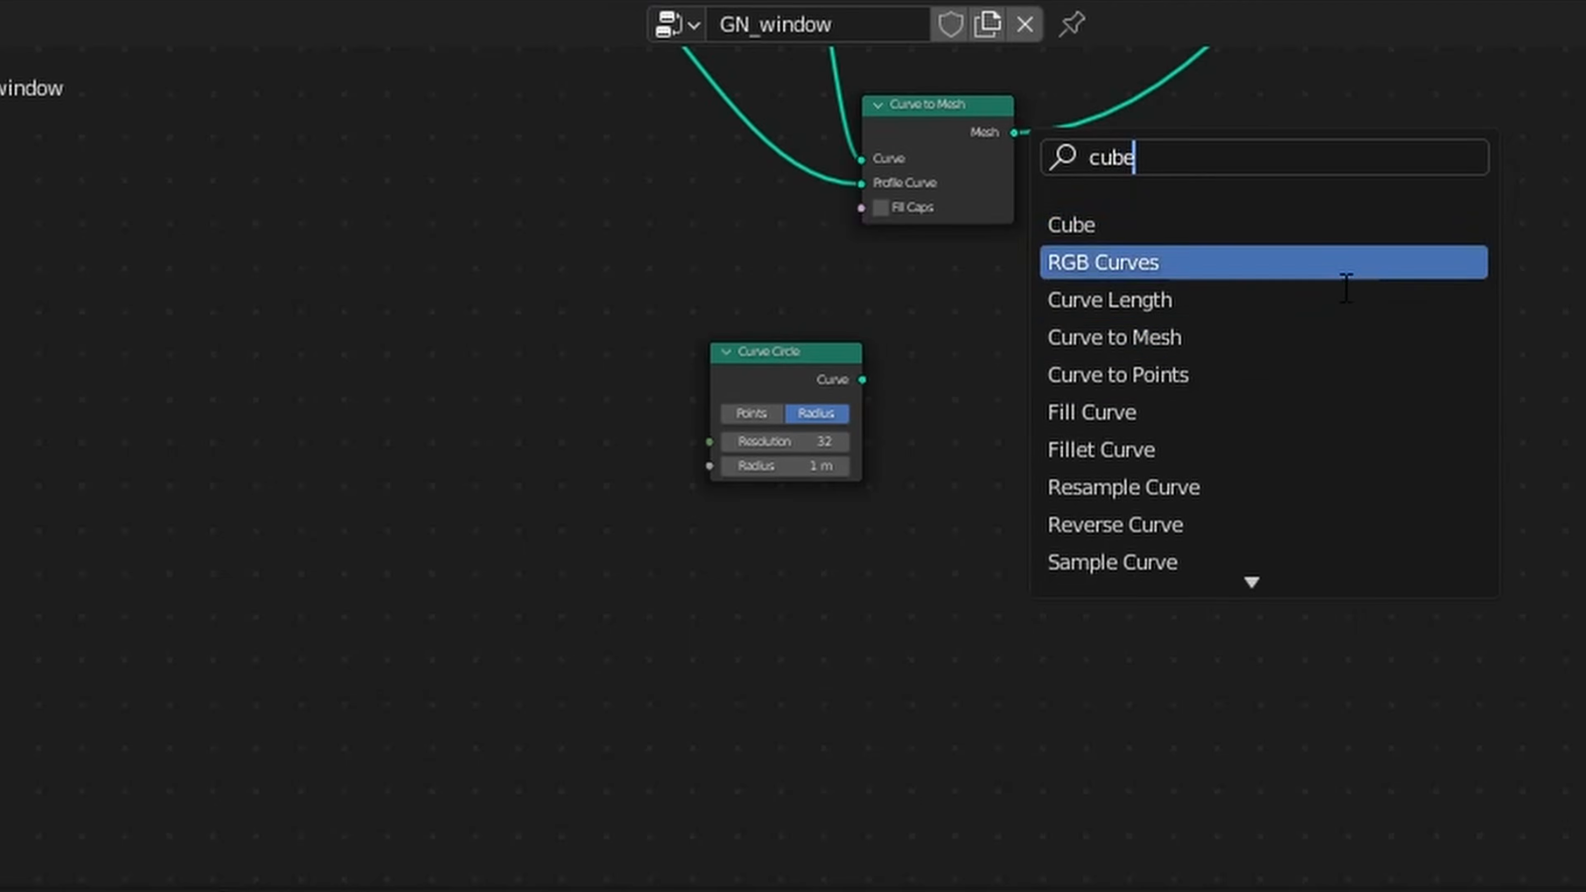
left_click(1255, 226)
left_click(629, 609)
- Add an Instance on Points node and place it, unlinked, to the right of the new Curve Circle
key("shift+a")
left_click(1053, 152)
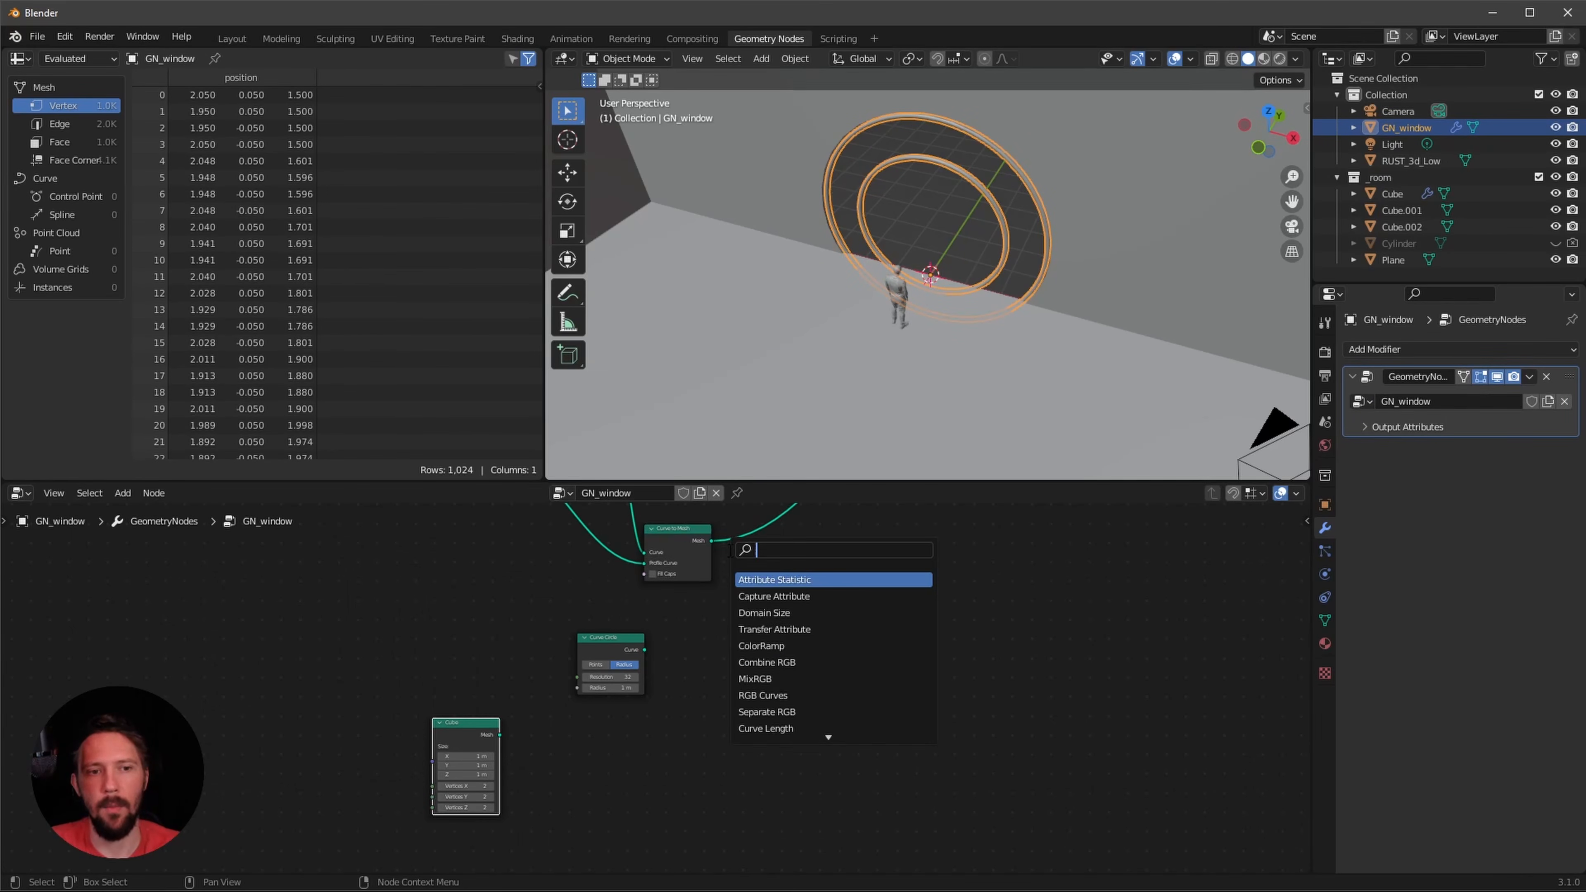
type("instance omn")
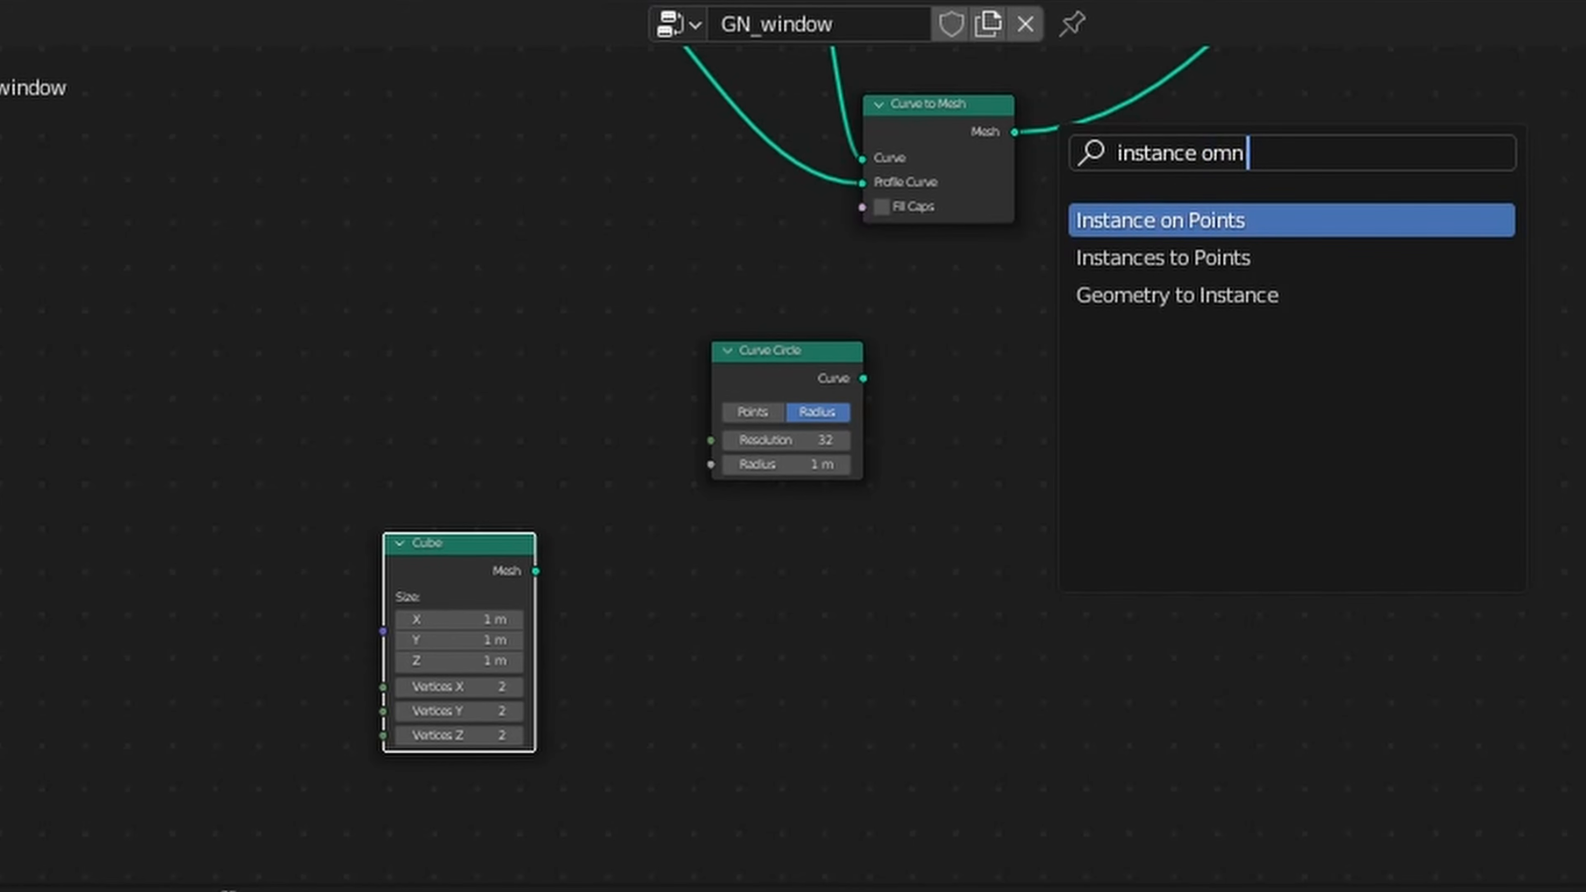
key("Return")
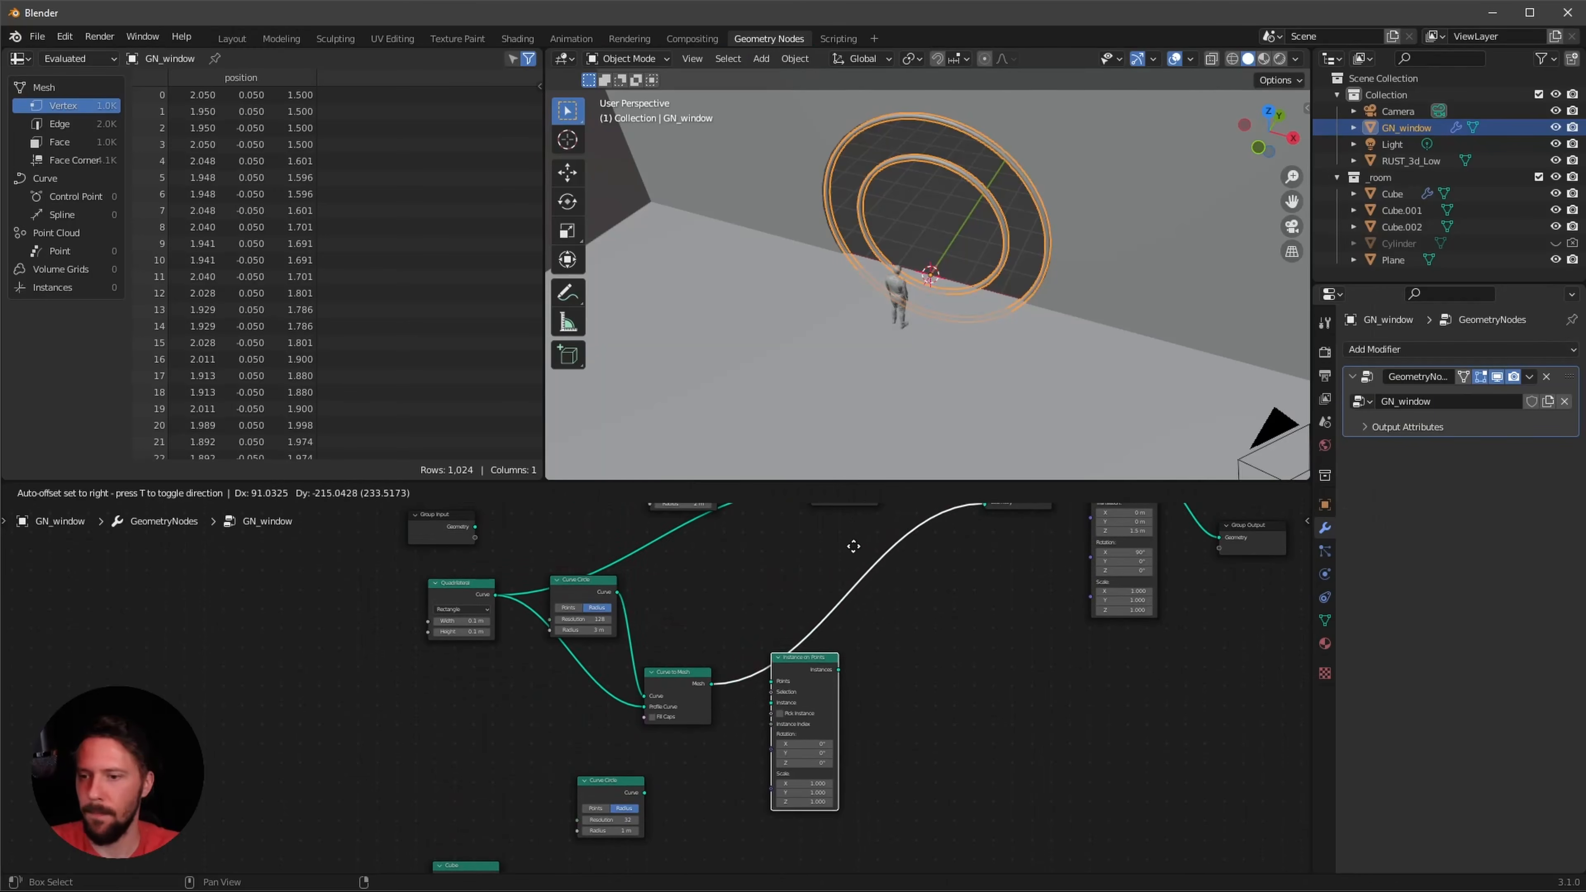
left_click(857, 629)
middle_click_drag(880, 801, 910, 691)
scroll(910, 690, "up", 3)
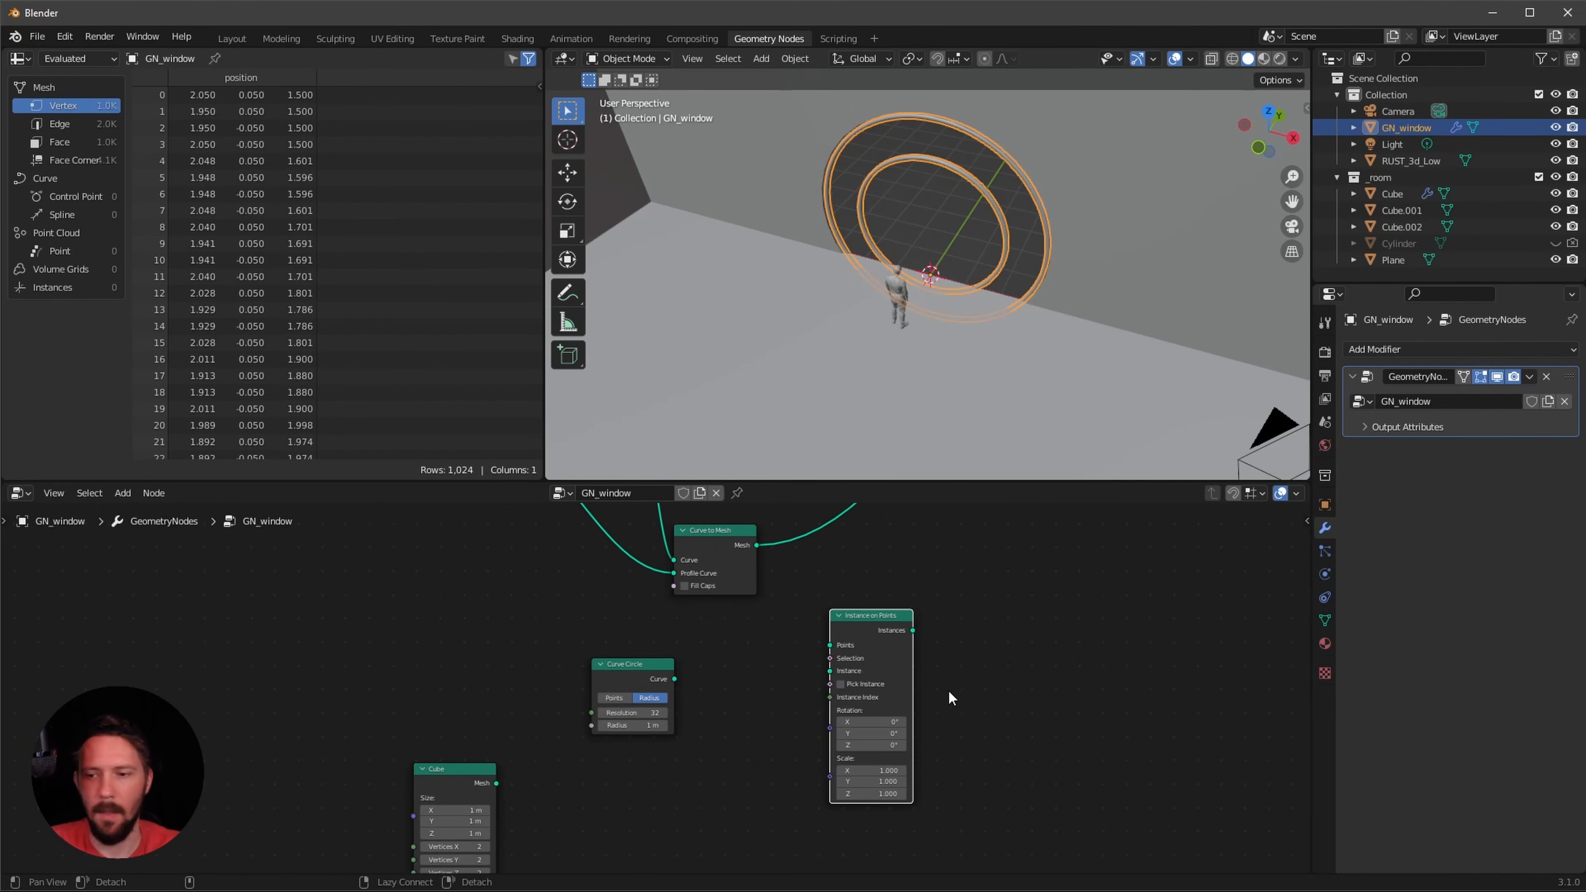
left_click_drag(844, 620, 788, 648)
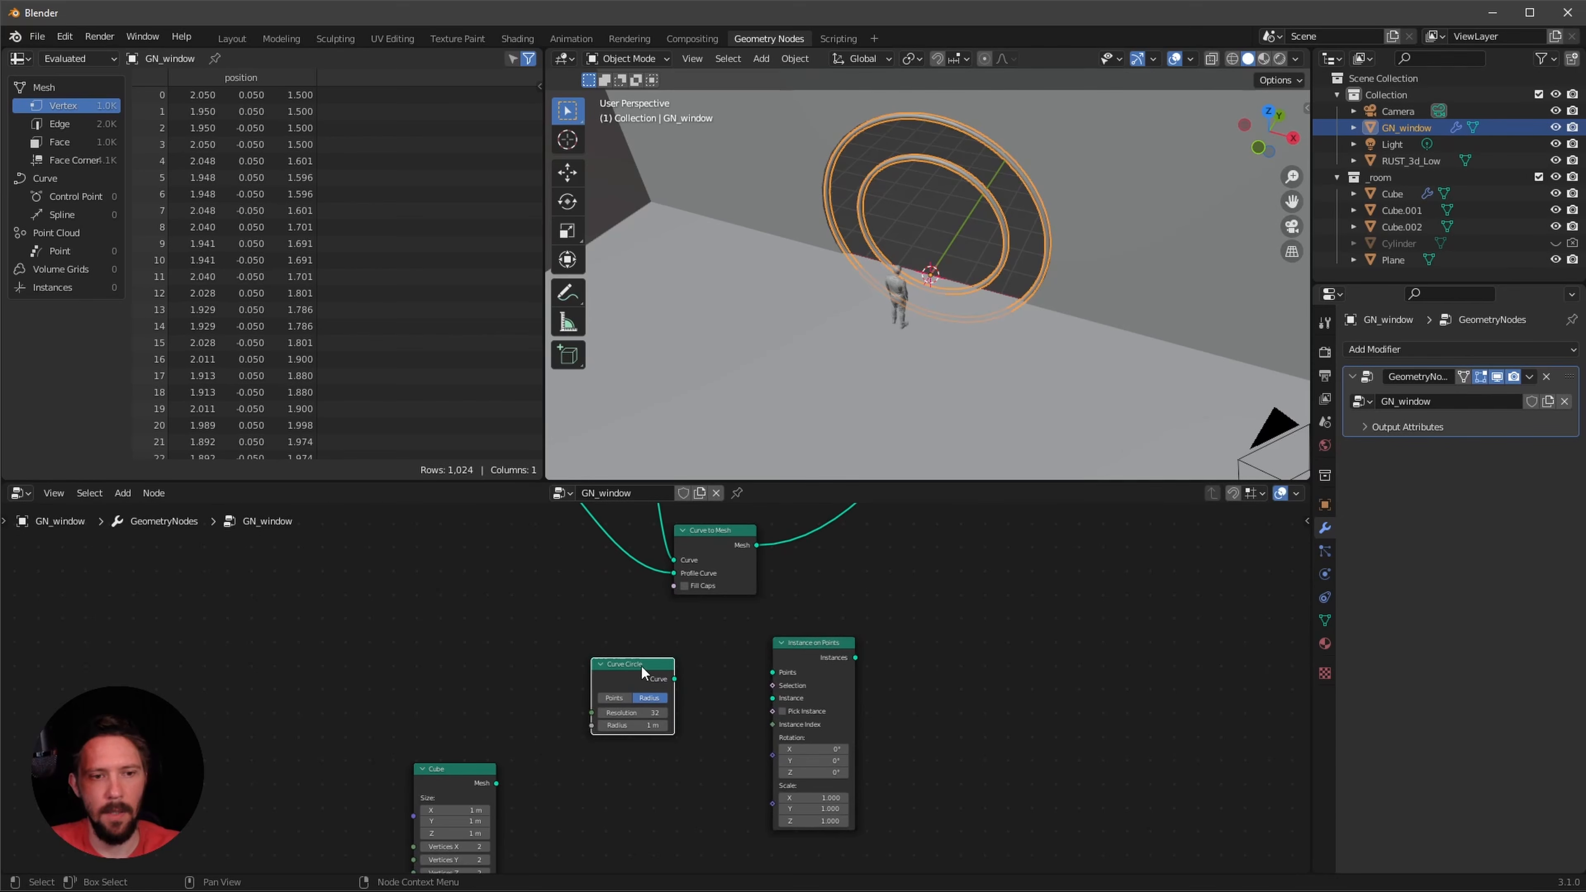
- Link the new Curve Circle to the Points input of Instance on Points and the Cube's mesh to its Instance input
left_click_drag(641, 668, 590, 653)
scroll(611, 697, "down", 2, "ctrl")
scroll(691, 683, "up", 3)
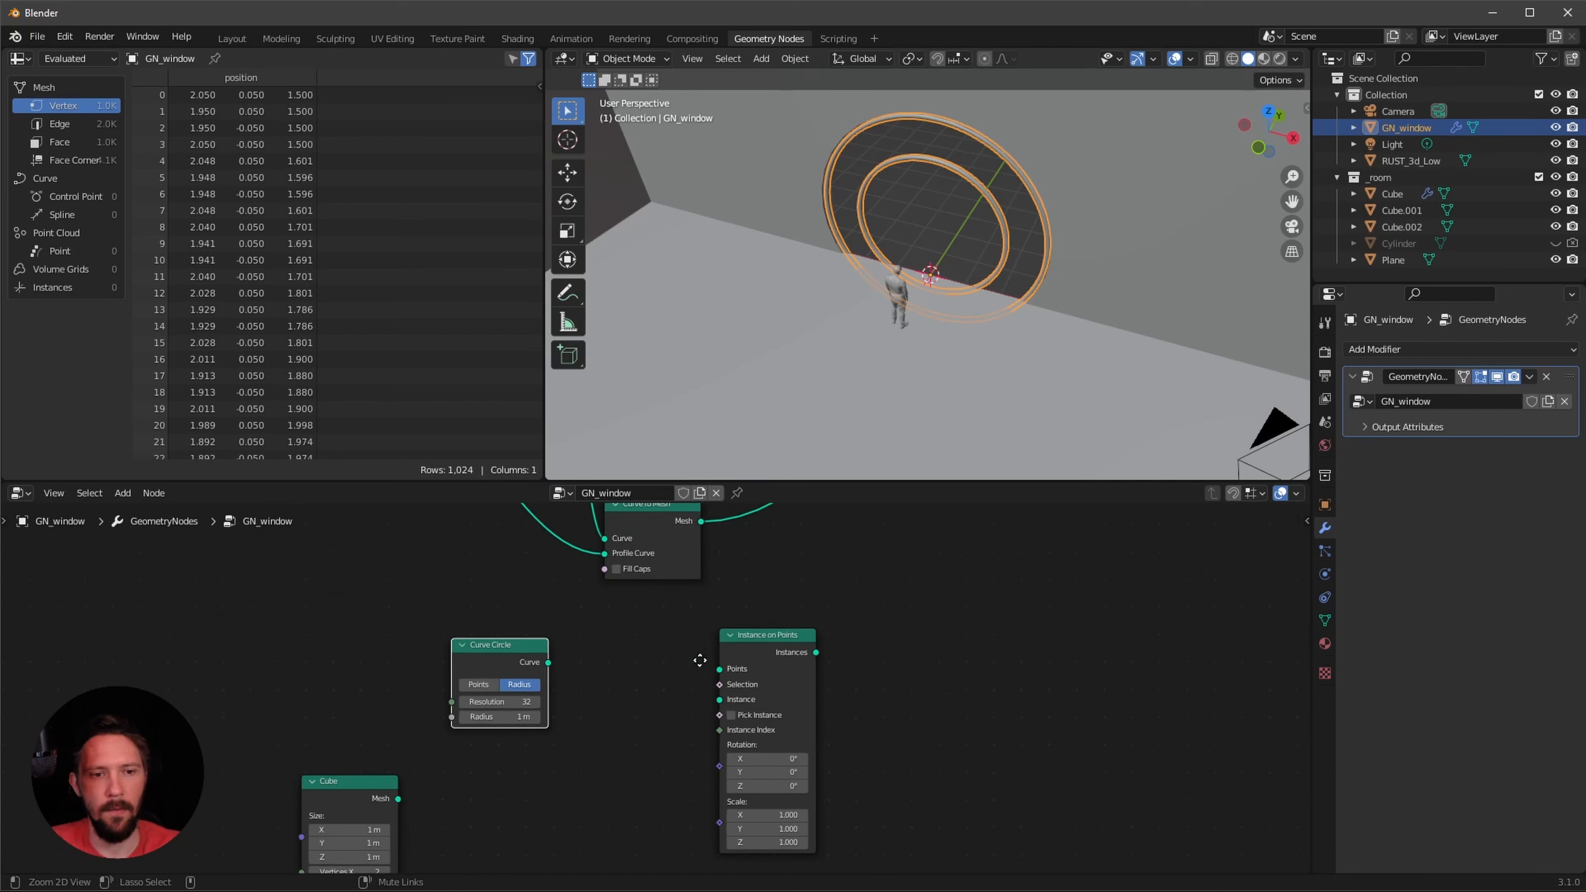
left_click_drag(507, 653, 743, 661)
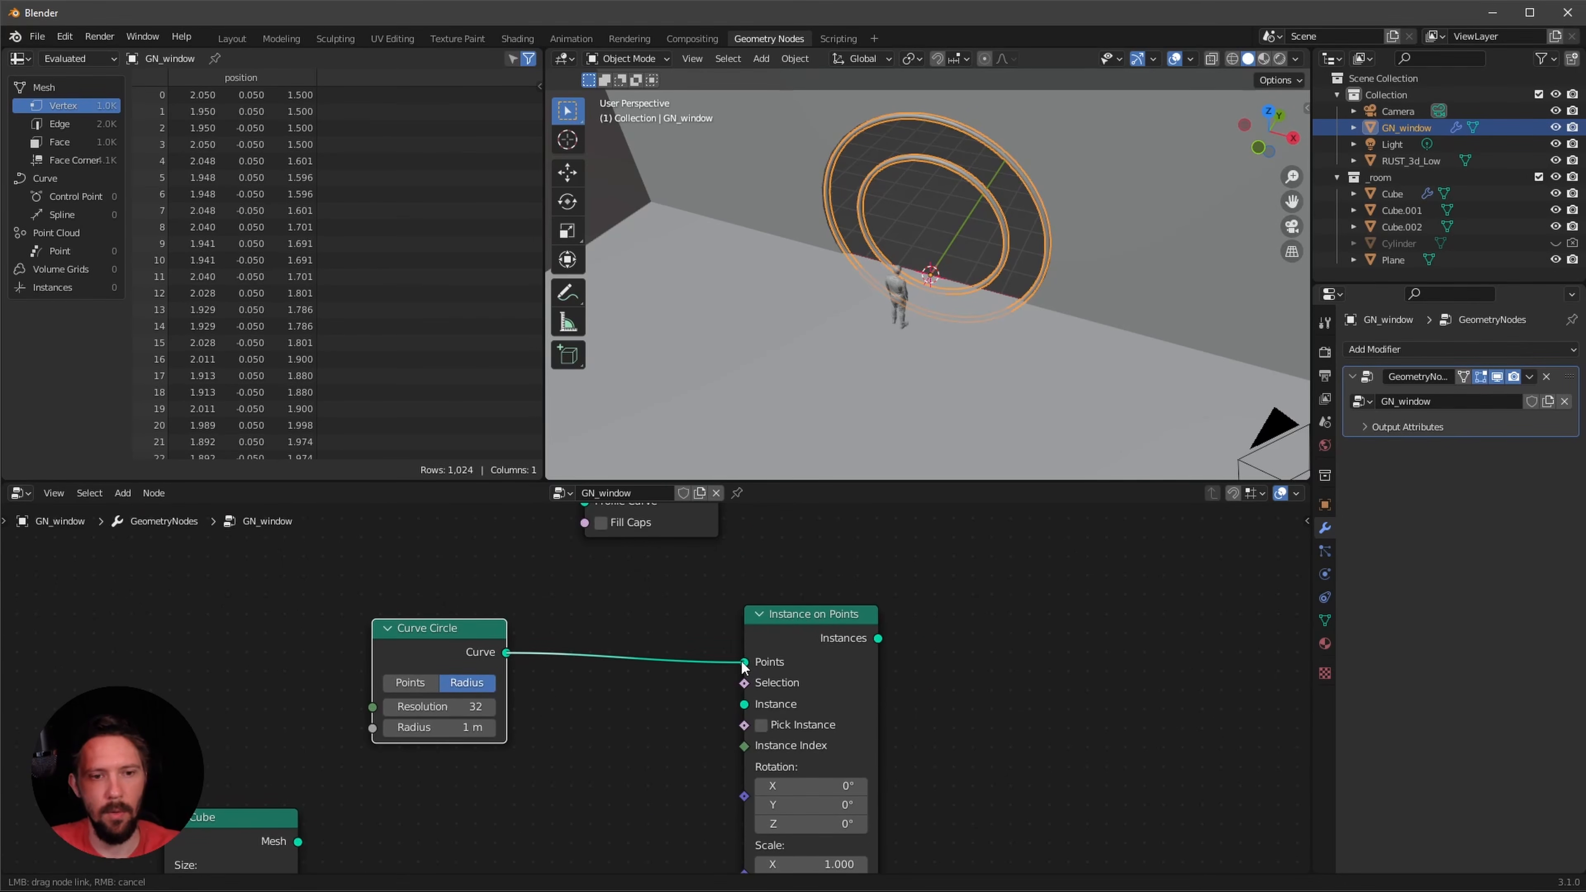
scroll(693, 737, "down", 3, "ctrl")
left_click_drag(362, 737, 807, 600)
- Link the Instances output of Instance on Points into the Join Geometry node
scroll(986, 716, "down", 10)
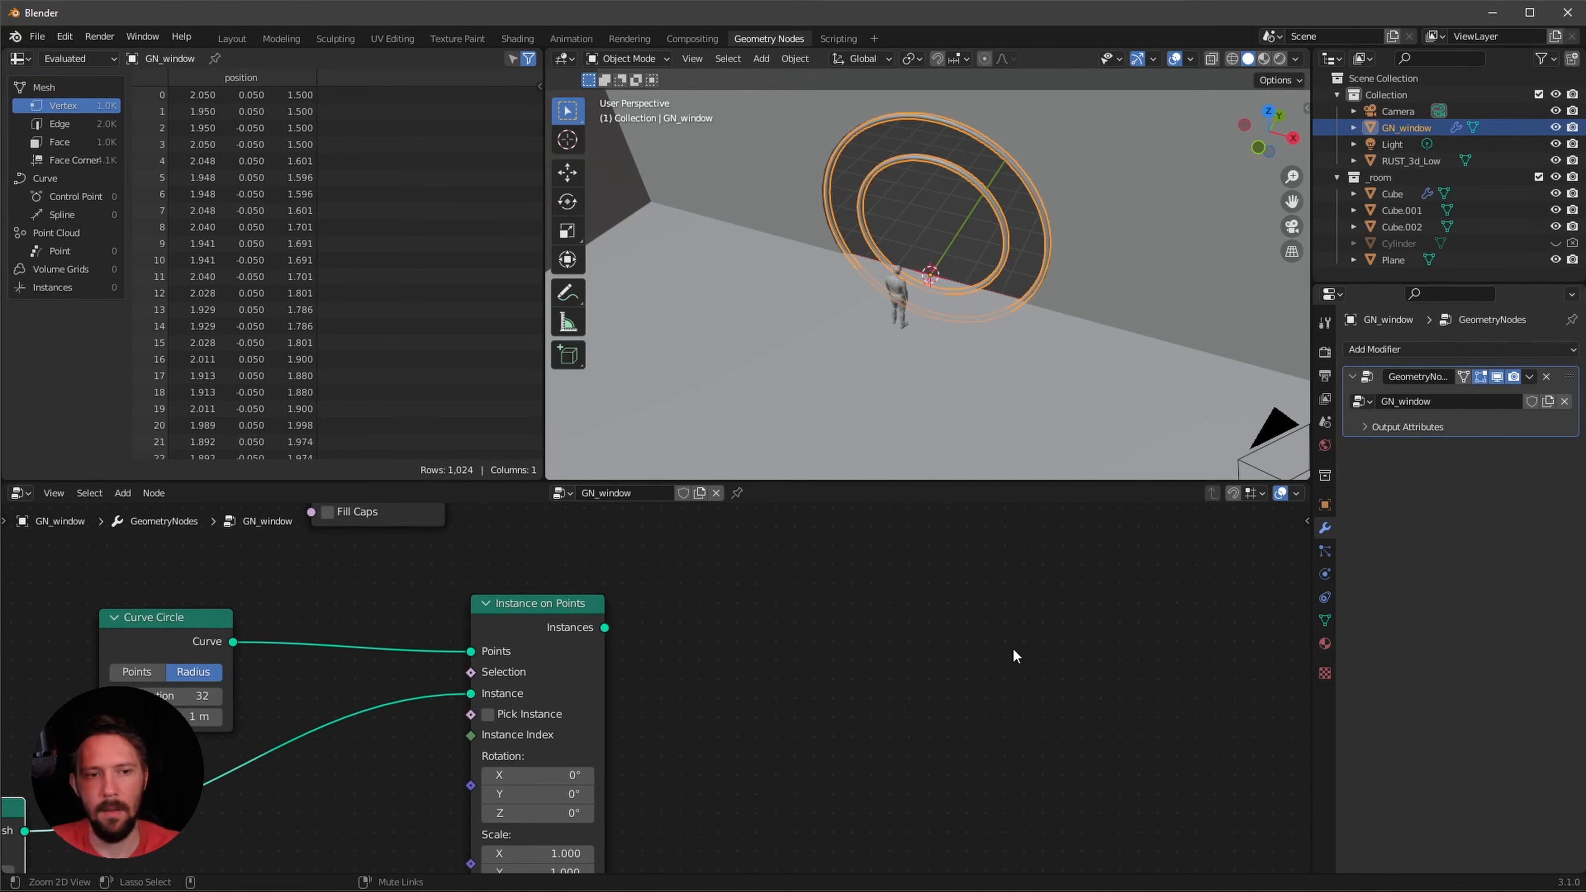
scroll(729, 720, "up", 3)
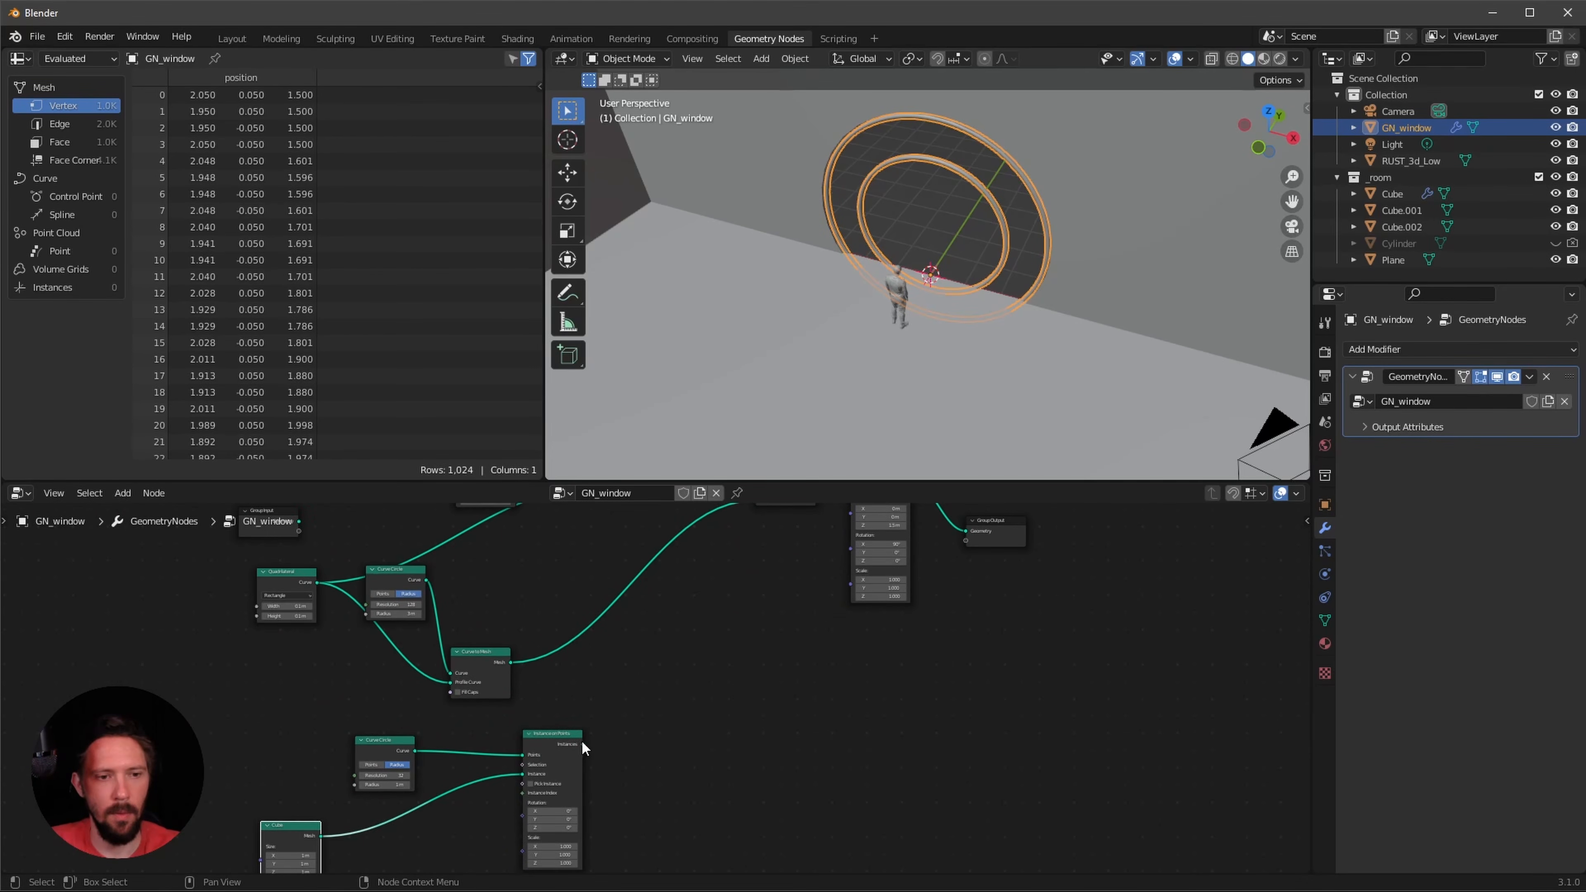
left_click_drag(584, 749, 758, 604)
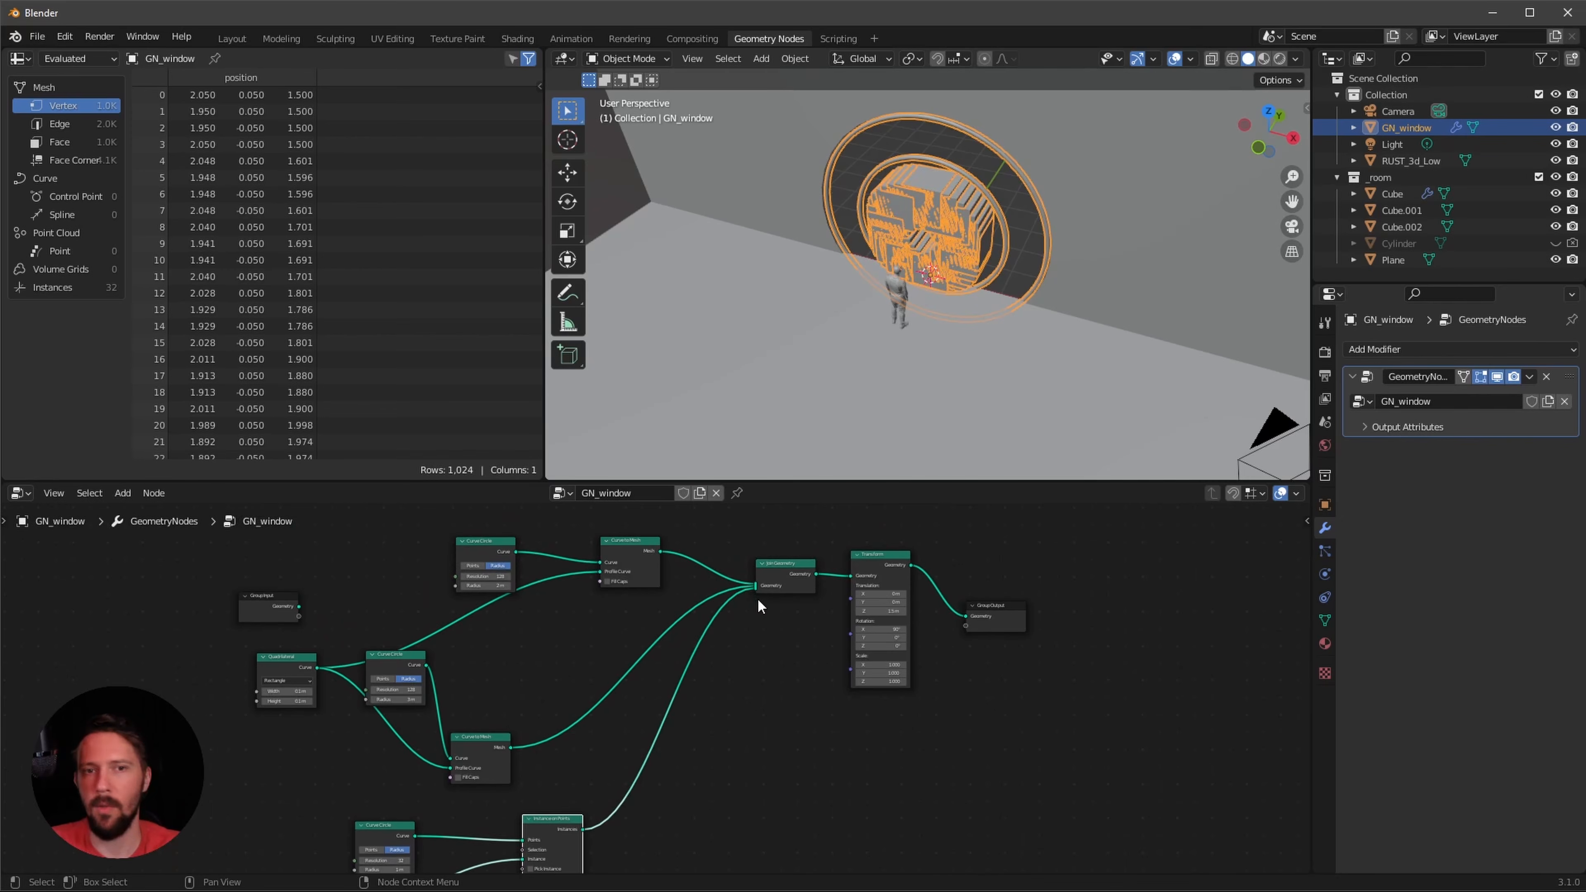
- Inspect the cube instances inside the window and set the third Curve Circle's resolution to 12
scroll(1081, 251, "up", 7)
middle_click_drag(984, 326, 1024, 375)
middle_click_drag(1050, 349, 1086, 323)
middle_click_drag(601, 813, 822, 622)
middle_click_drag(822, 623, 816, 670, "ctrl")
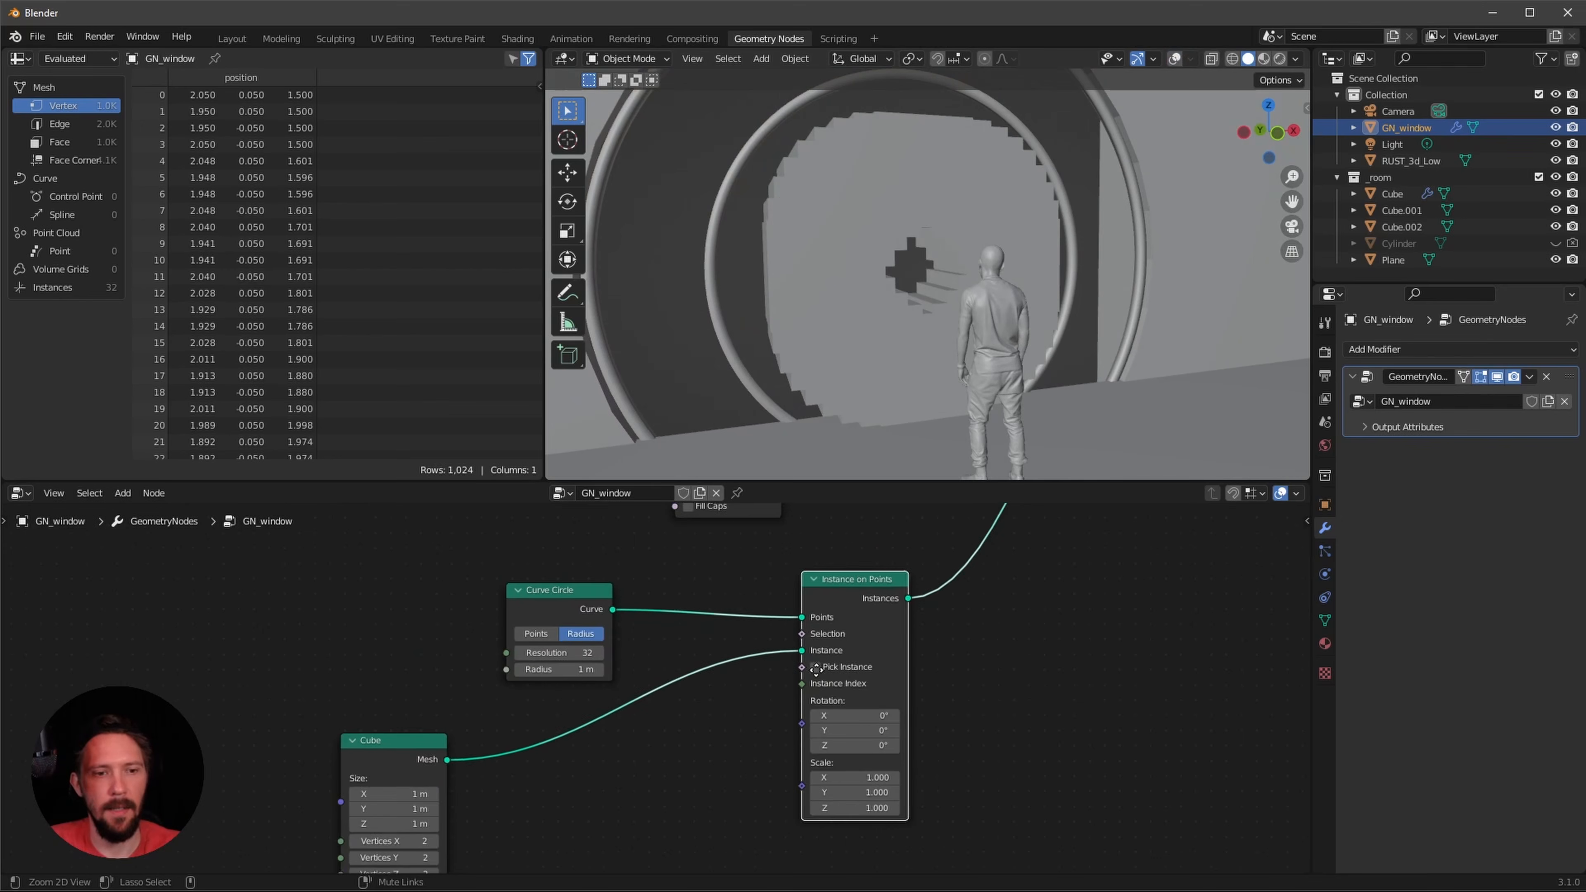
left_click(559, 653)
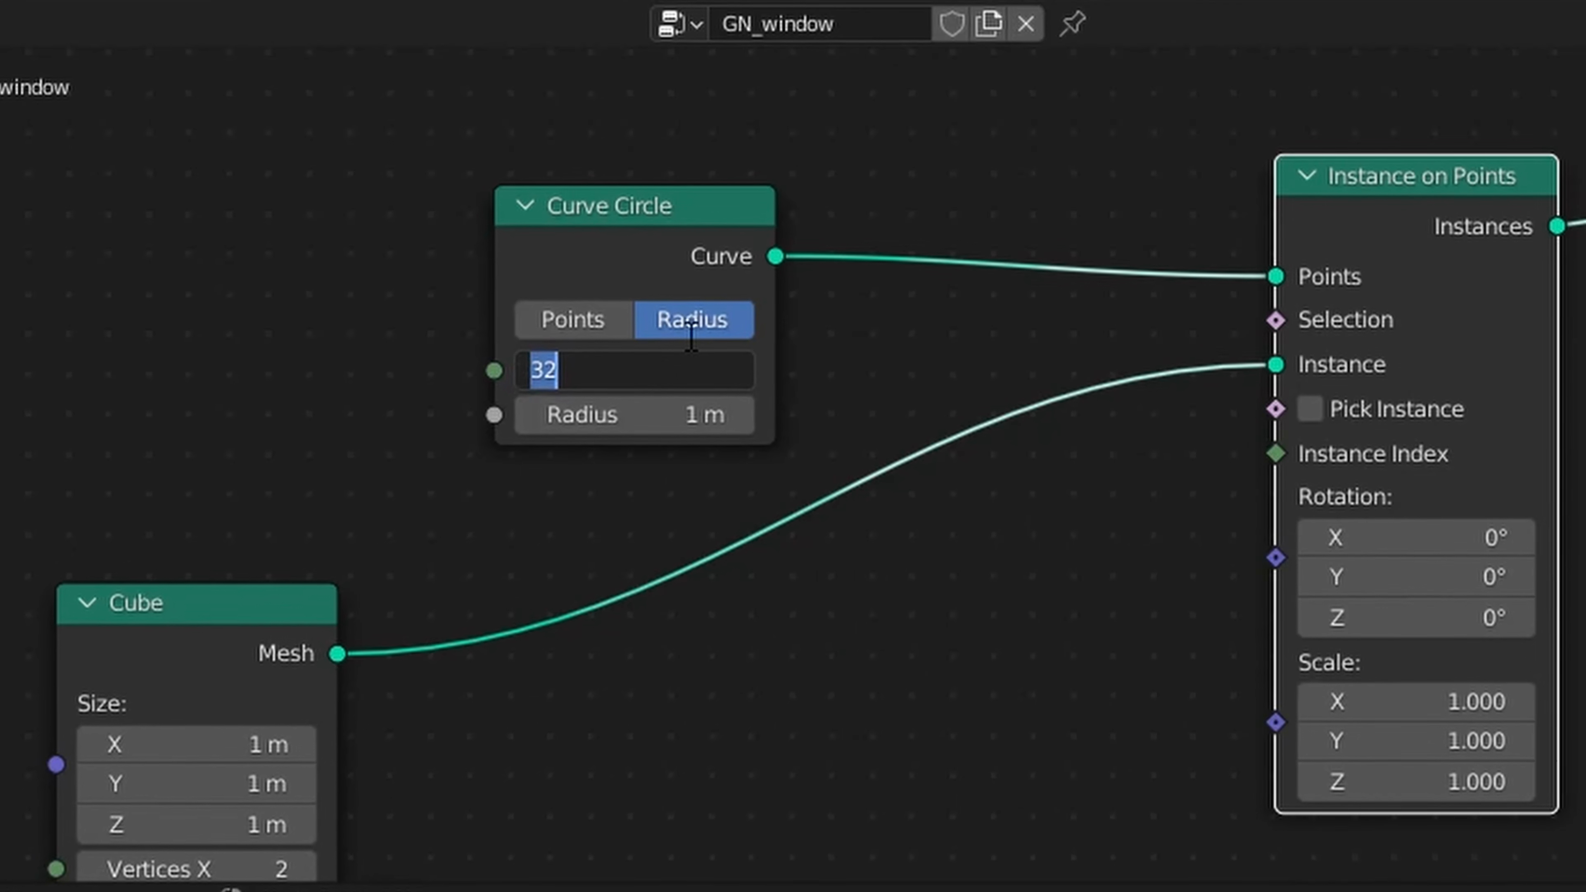
type("12")
key("Return")
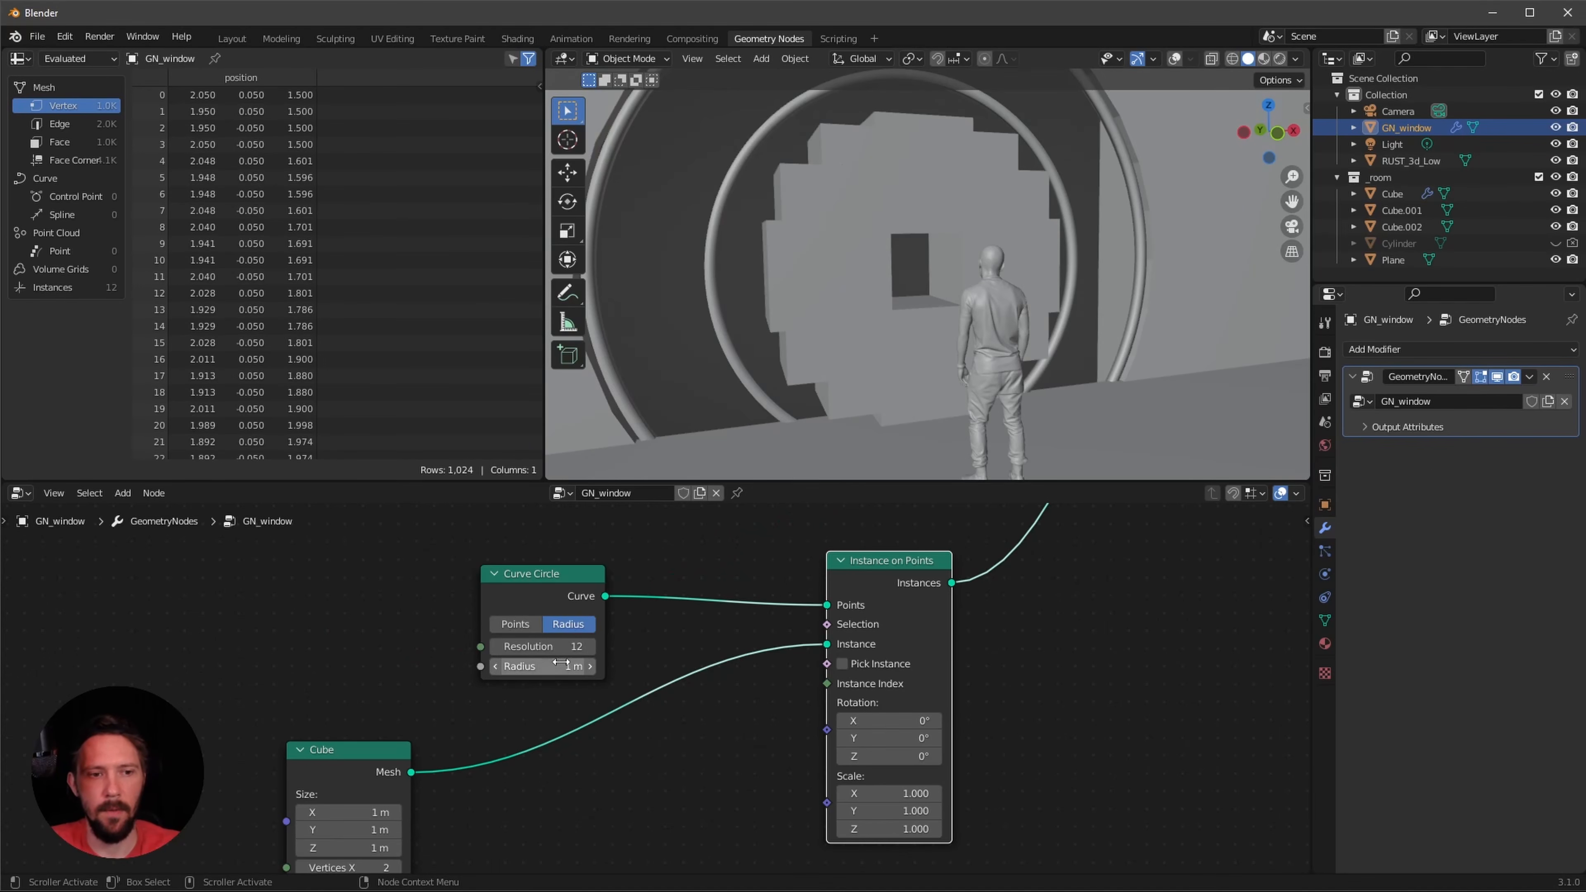
- Set the third Curve Circle's radius to 2.6 m and check the cubes' position relative to the two rings
left_click_drag(560, 663, 587, 671)
scroll(841, 354, "down", 4)
left_click_drag(903, 354, 846, 225, "alt")
left_click_drag(912, 333, 952, 299, "alt")
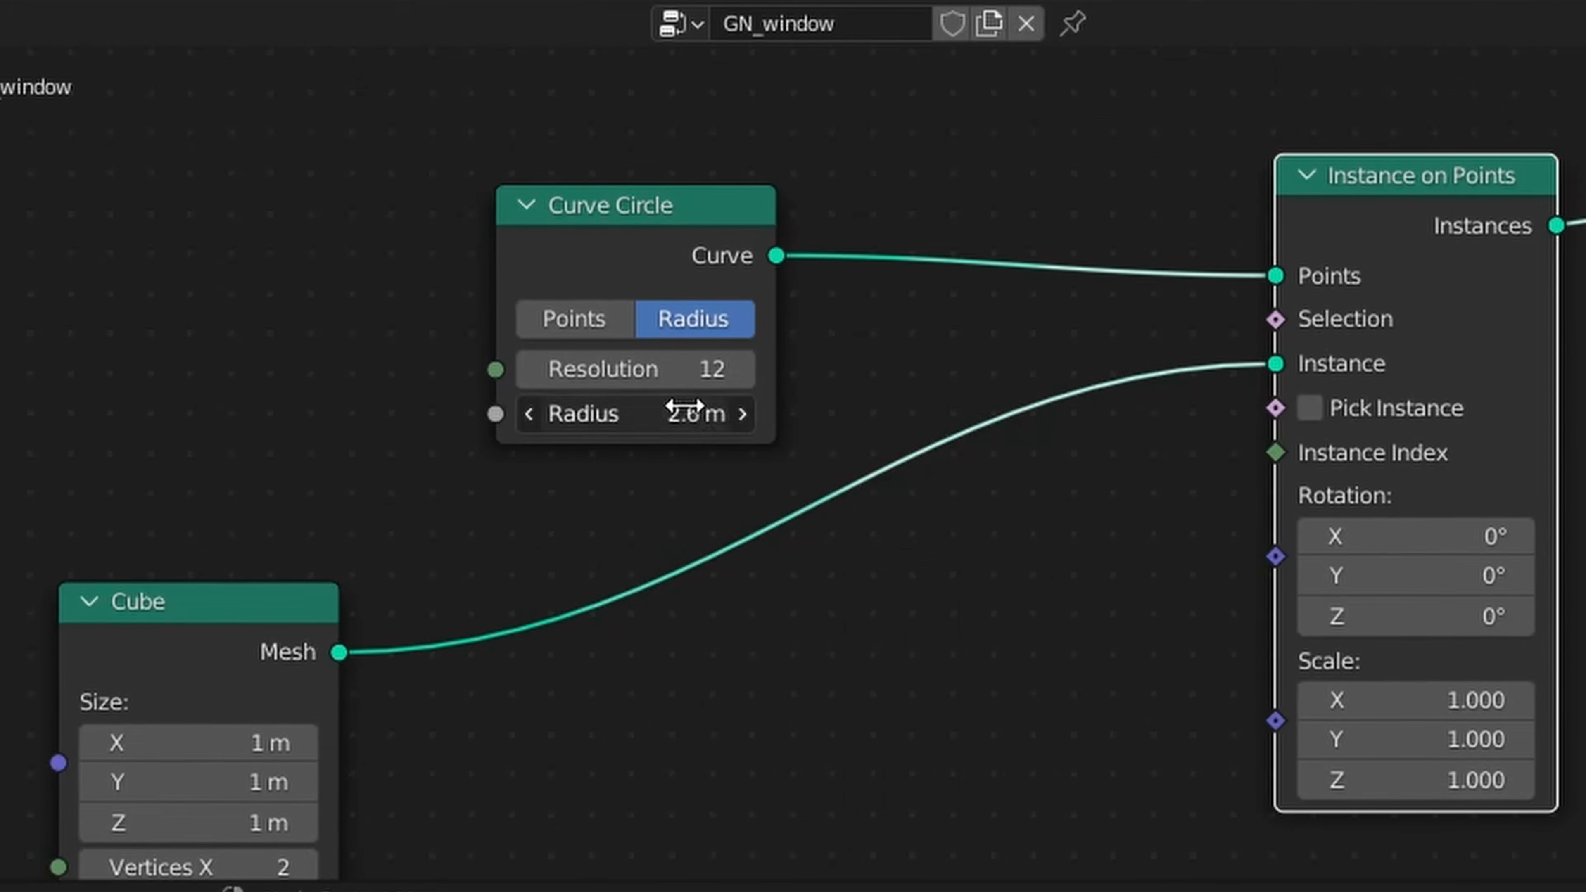
- Set the third Curve Circle's radius to 2.8 m
left_click(568, 664)
type("2.8")
key("Return")
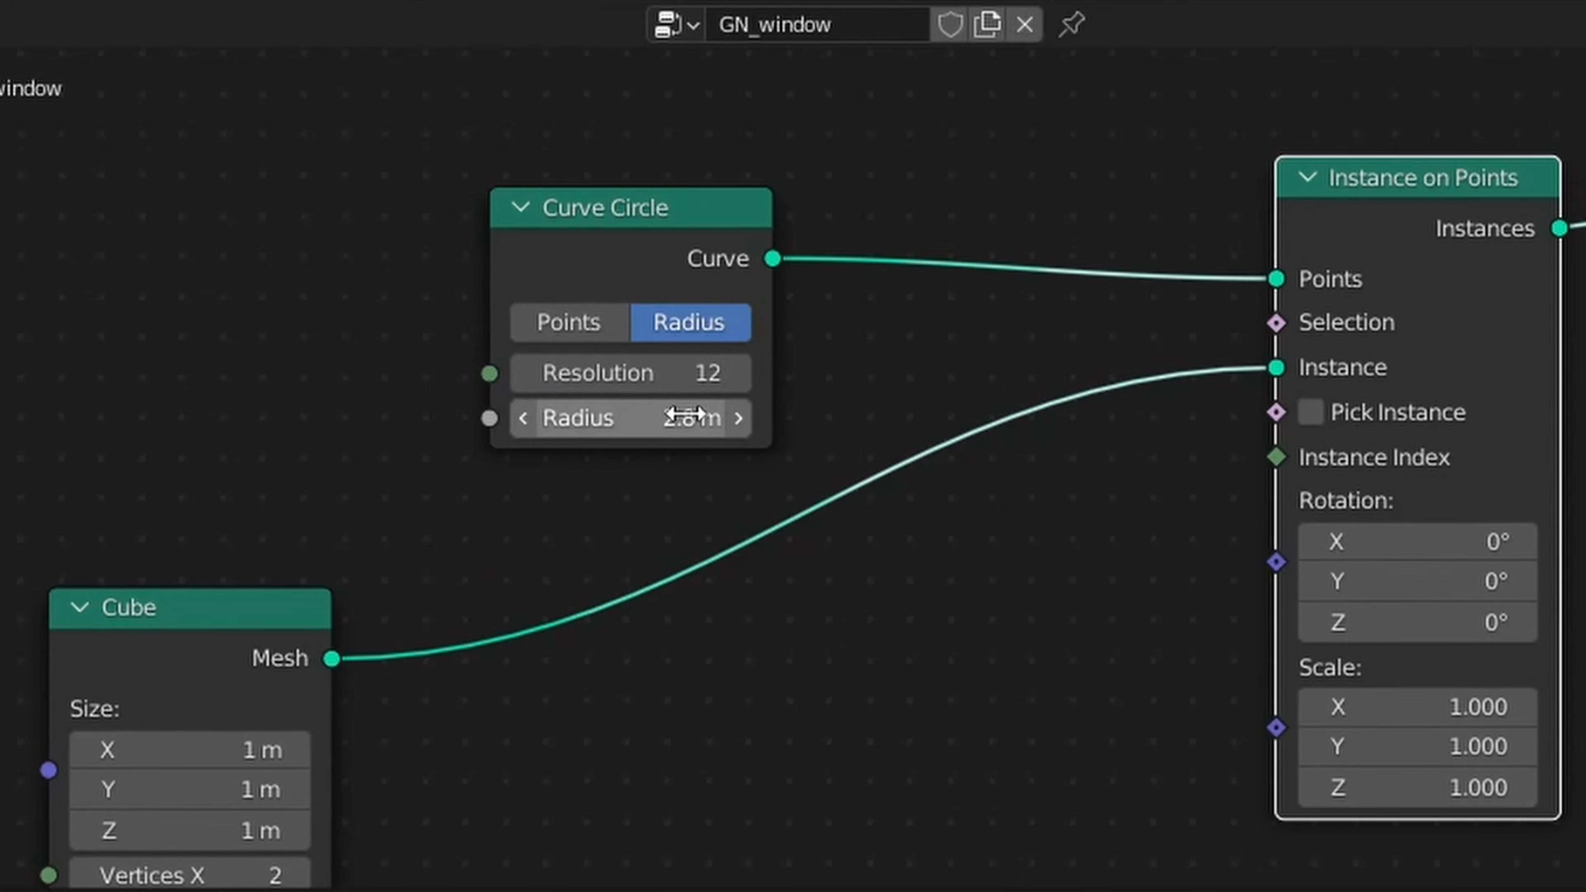
- Set the Cube node's size to 1.7 m in X and 0.1 m in Y and Z
middle_click_drag(662, 592, 871, 246)
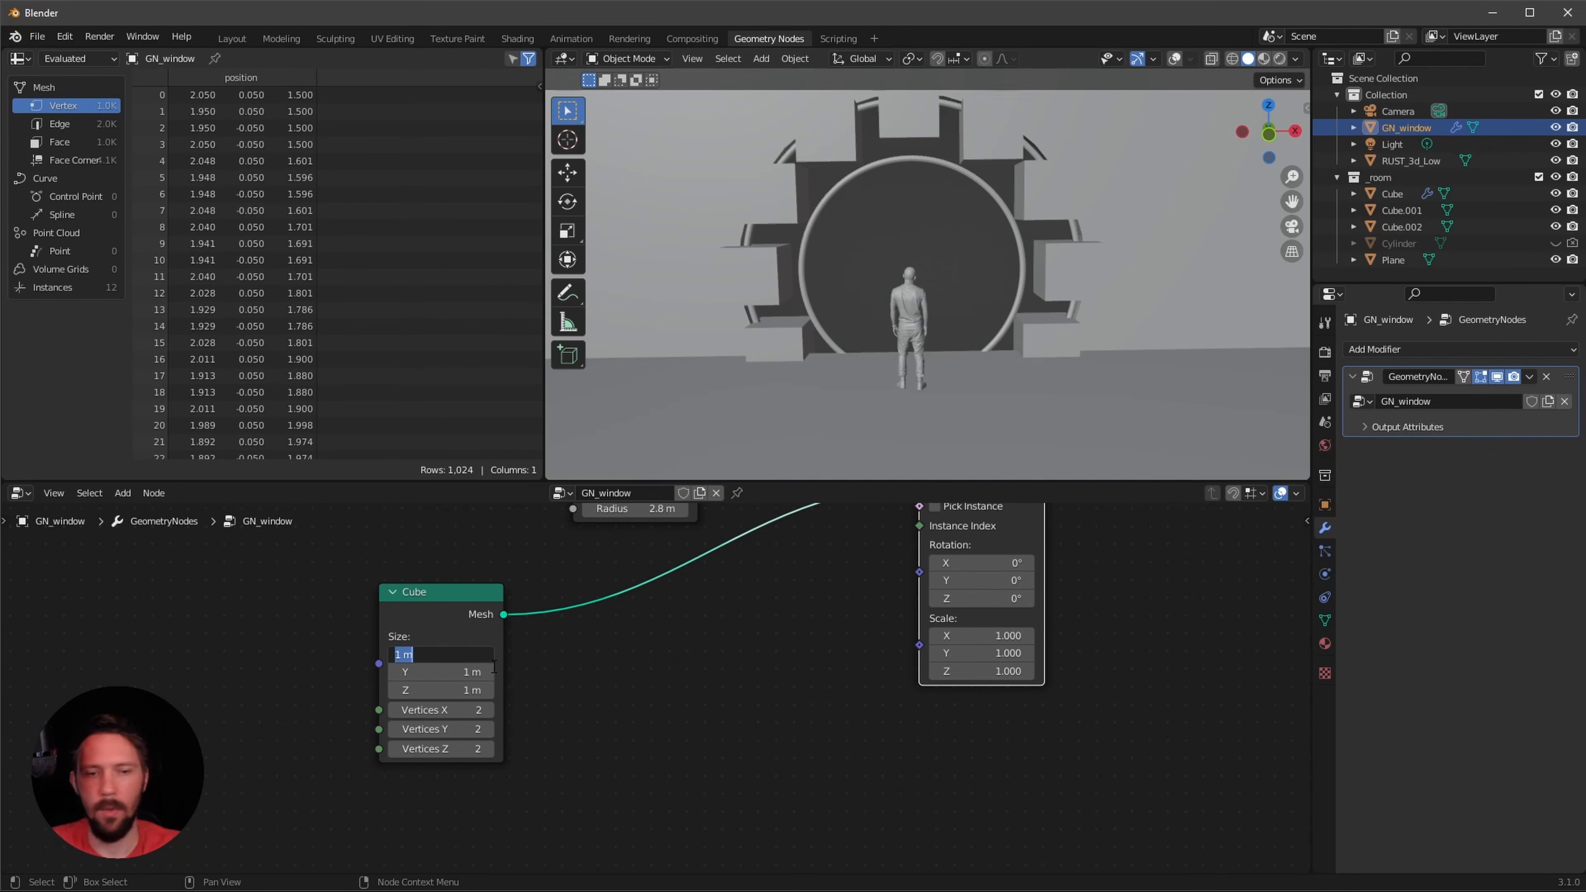
type("1.7")
key("Tab")
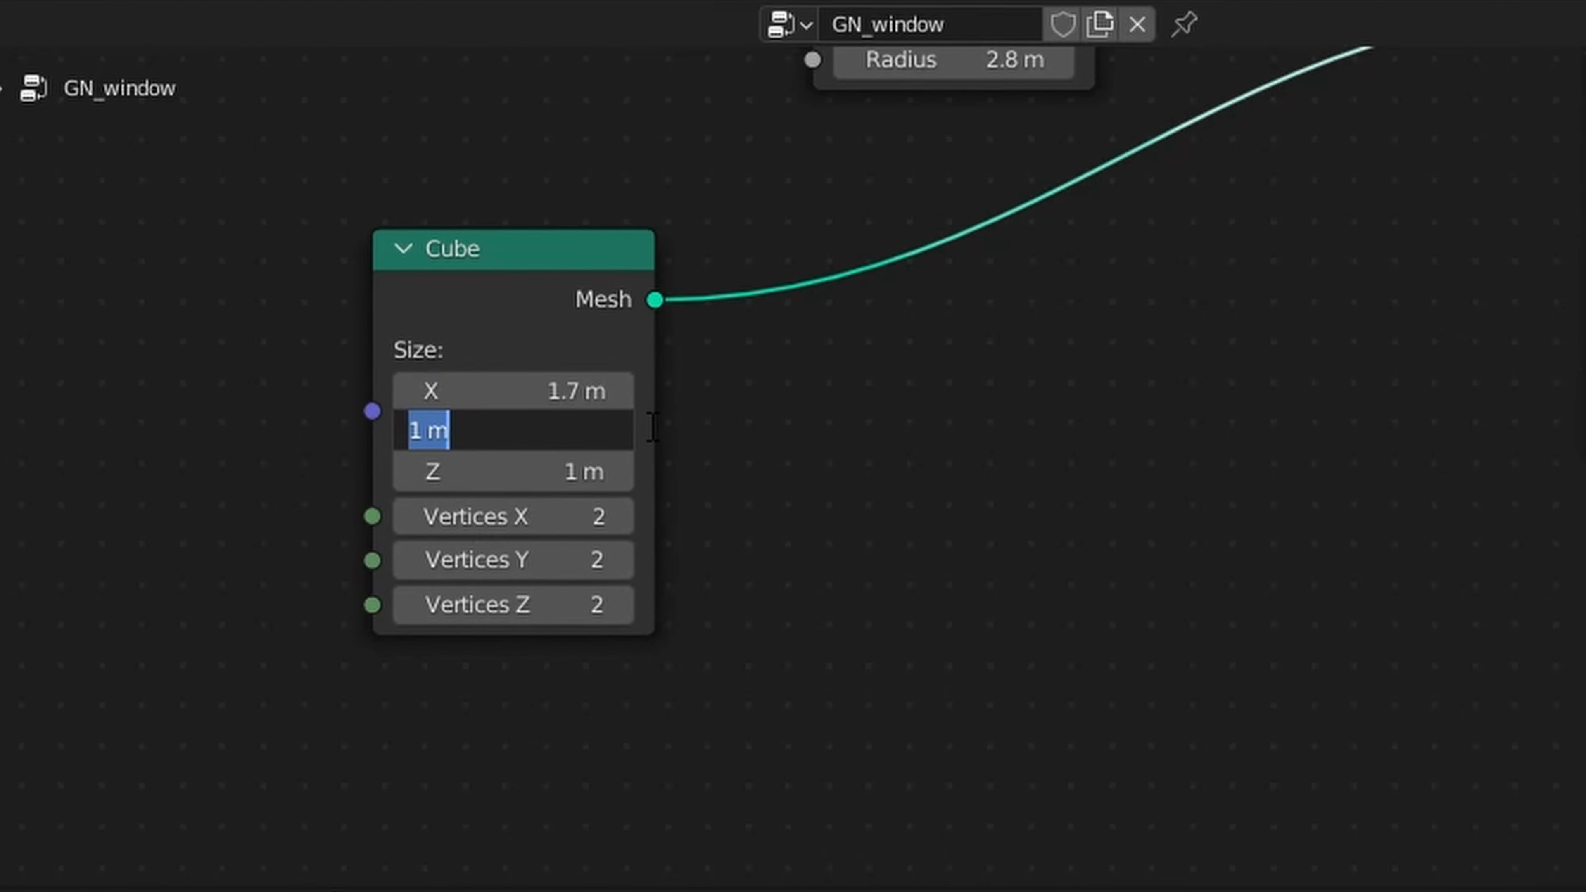
key("BackSpace")
type("0.1")
key("Tab")
key("BackSpace")
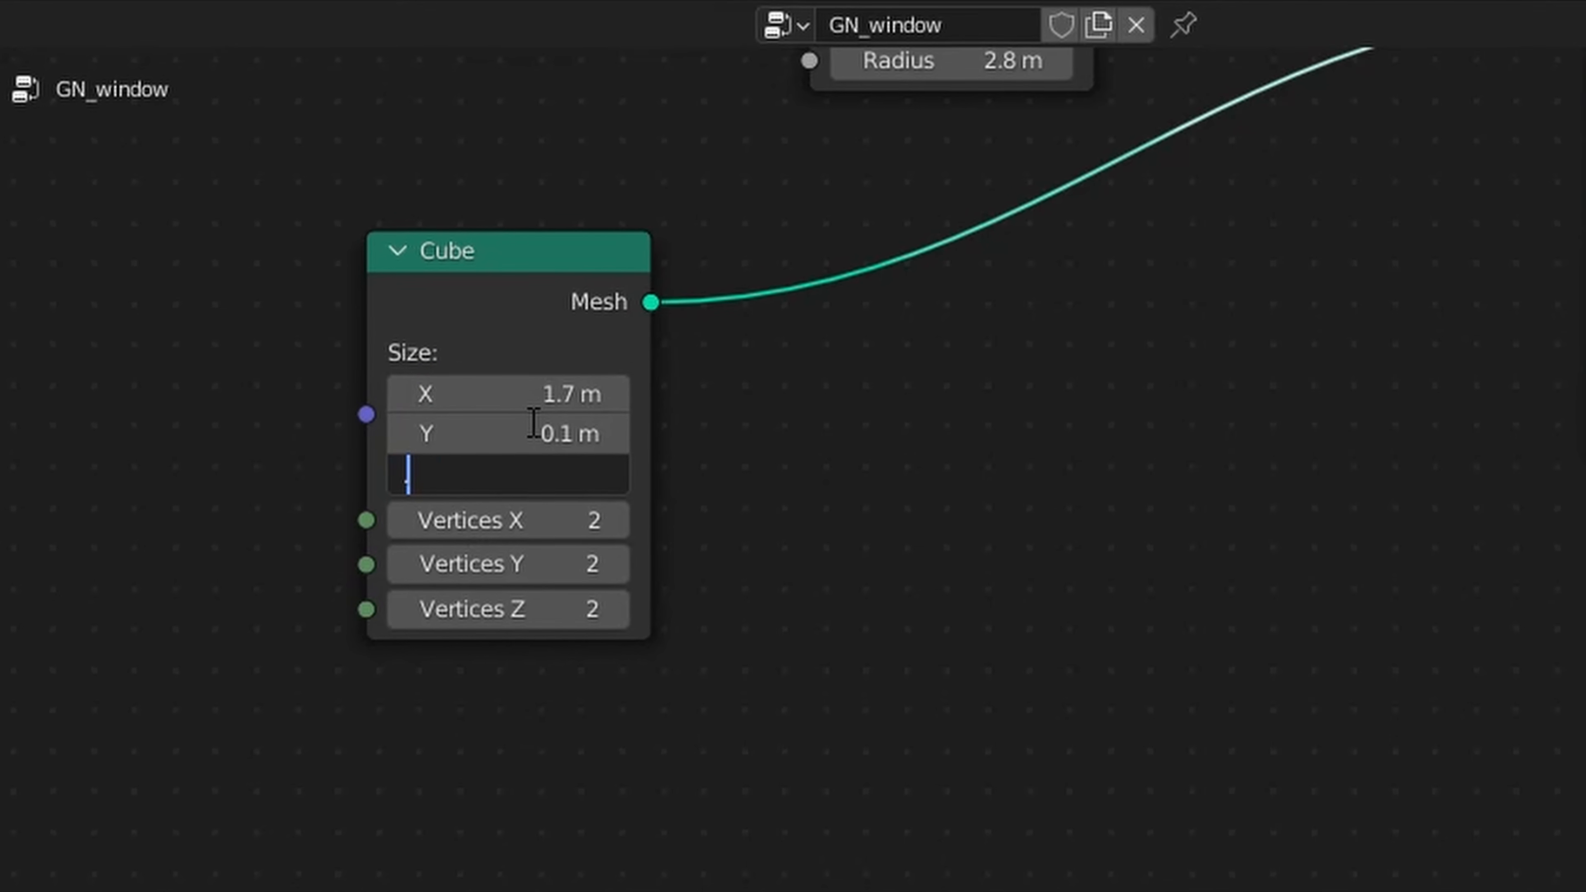
type("0.1")
key("Return")
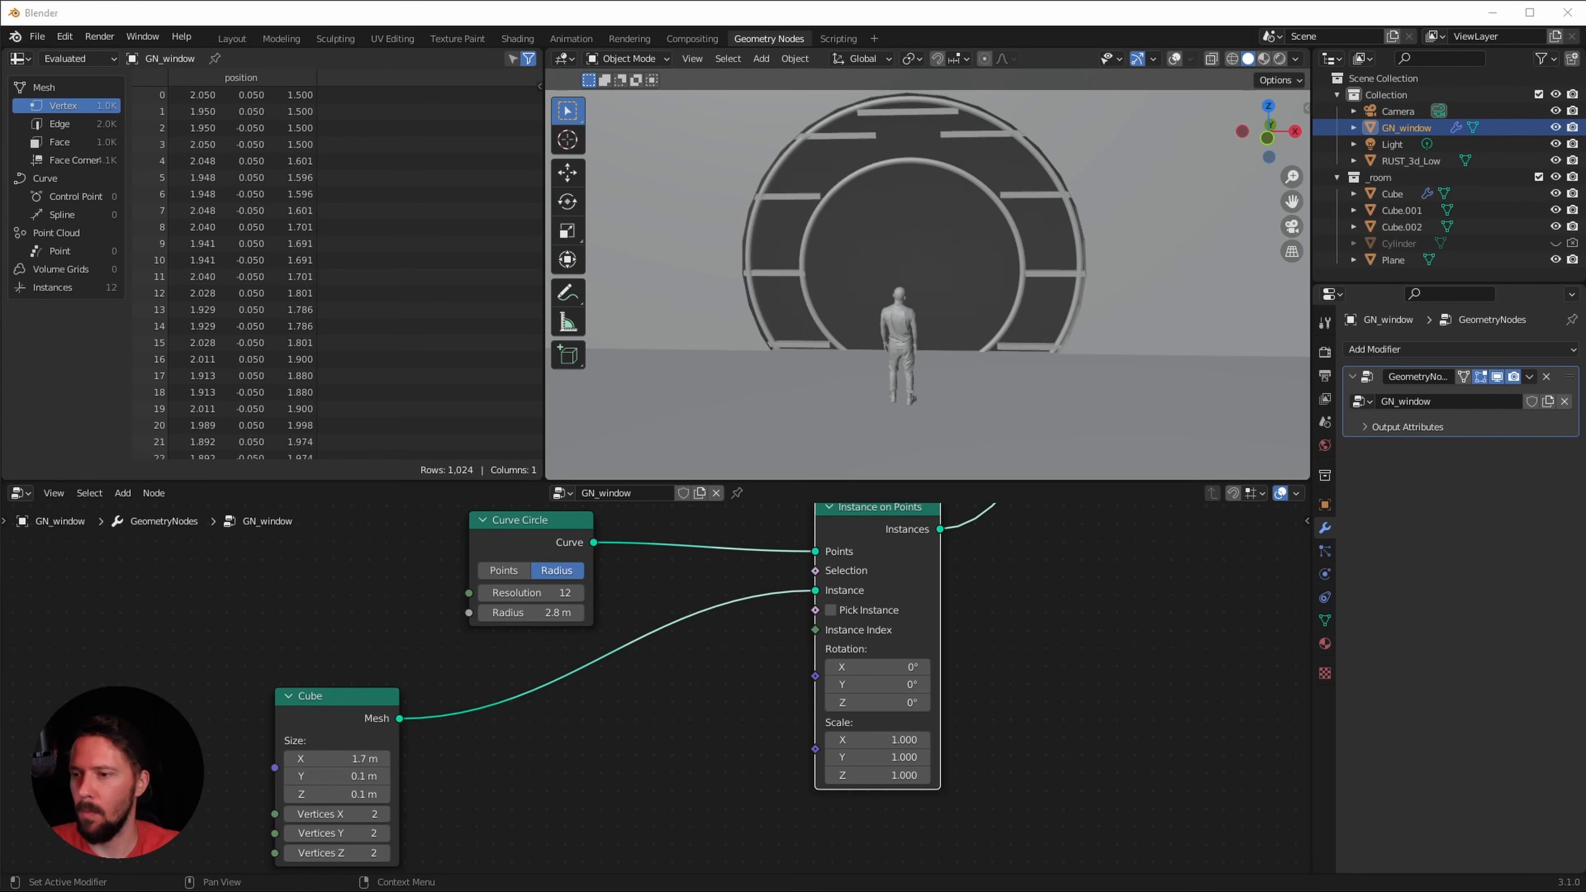
- Move the Cube node closer to the third Curve Circle and Instance on Points nodes
left_click(613, 719)
middle_click_drag(650, 696, 704, 631)
scroll(700, 650, "up", 6)
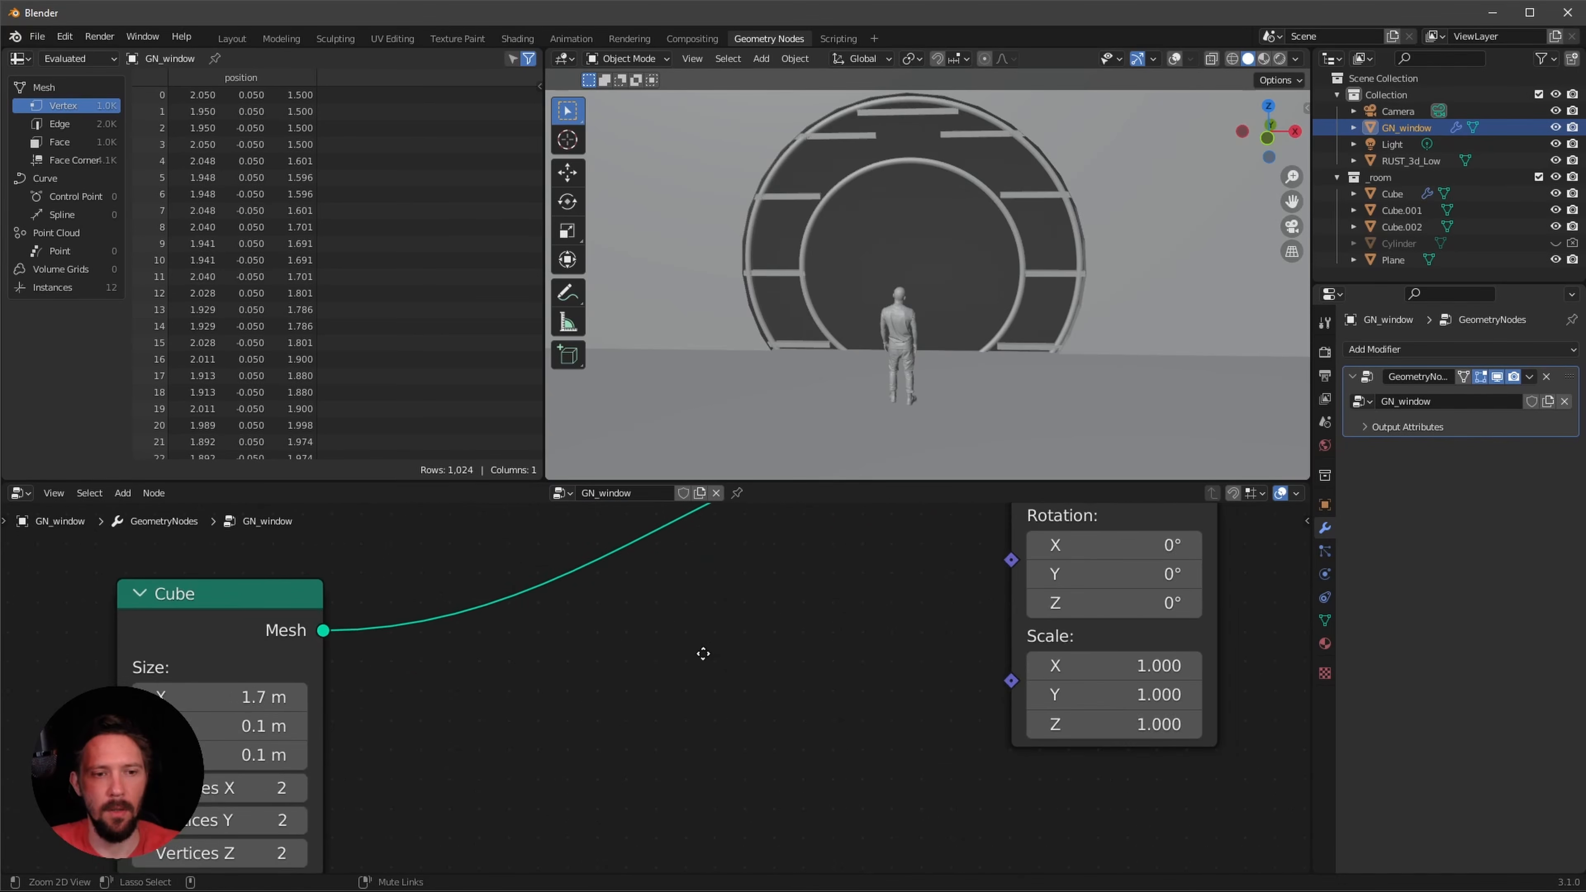
scroll(700, 650, "down", 8)
left_click_drag(445, 636, 483, 600)
middle_click_drag(666, 728, 751, 697)
scroll(674, 710, "down", 3)
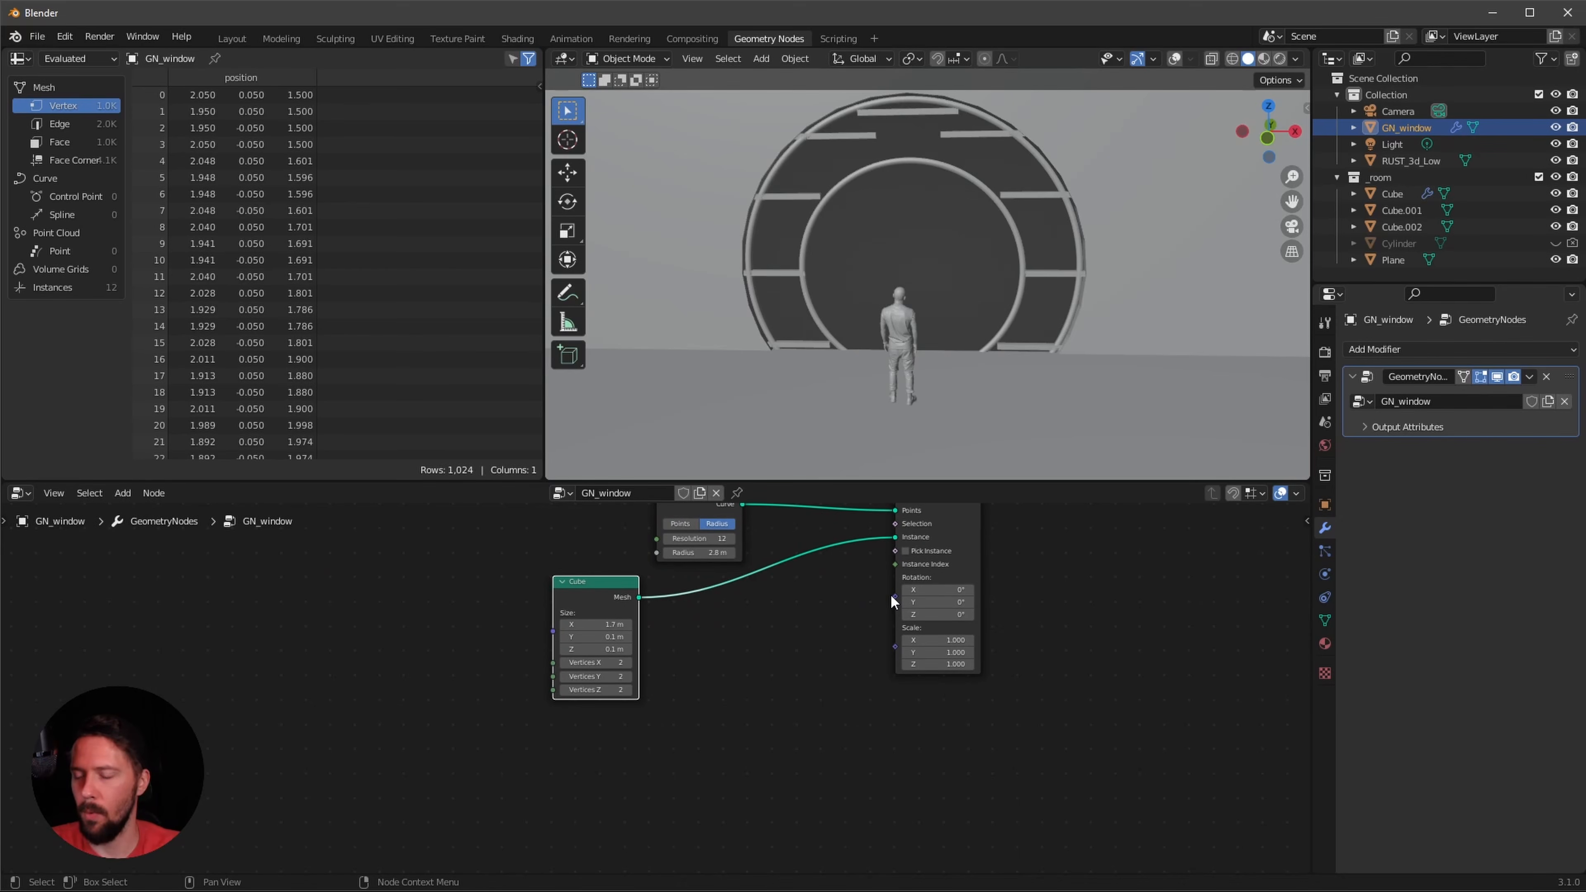
- Add an Align Euler to Vector node below the Cube node, linked to the Rotation input of Instance on Points
left_click_drag(893, 597, 643, 785)
type("align")
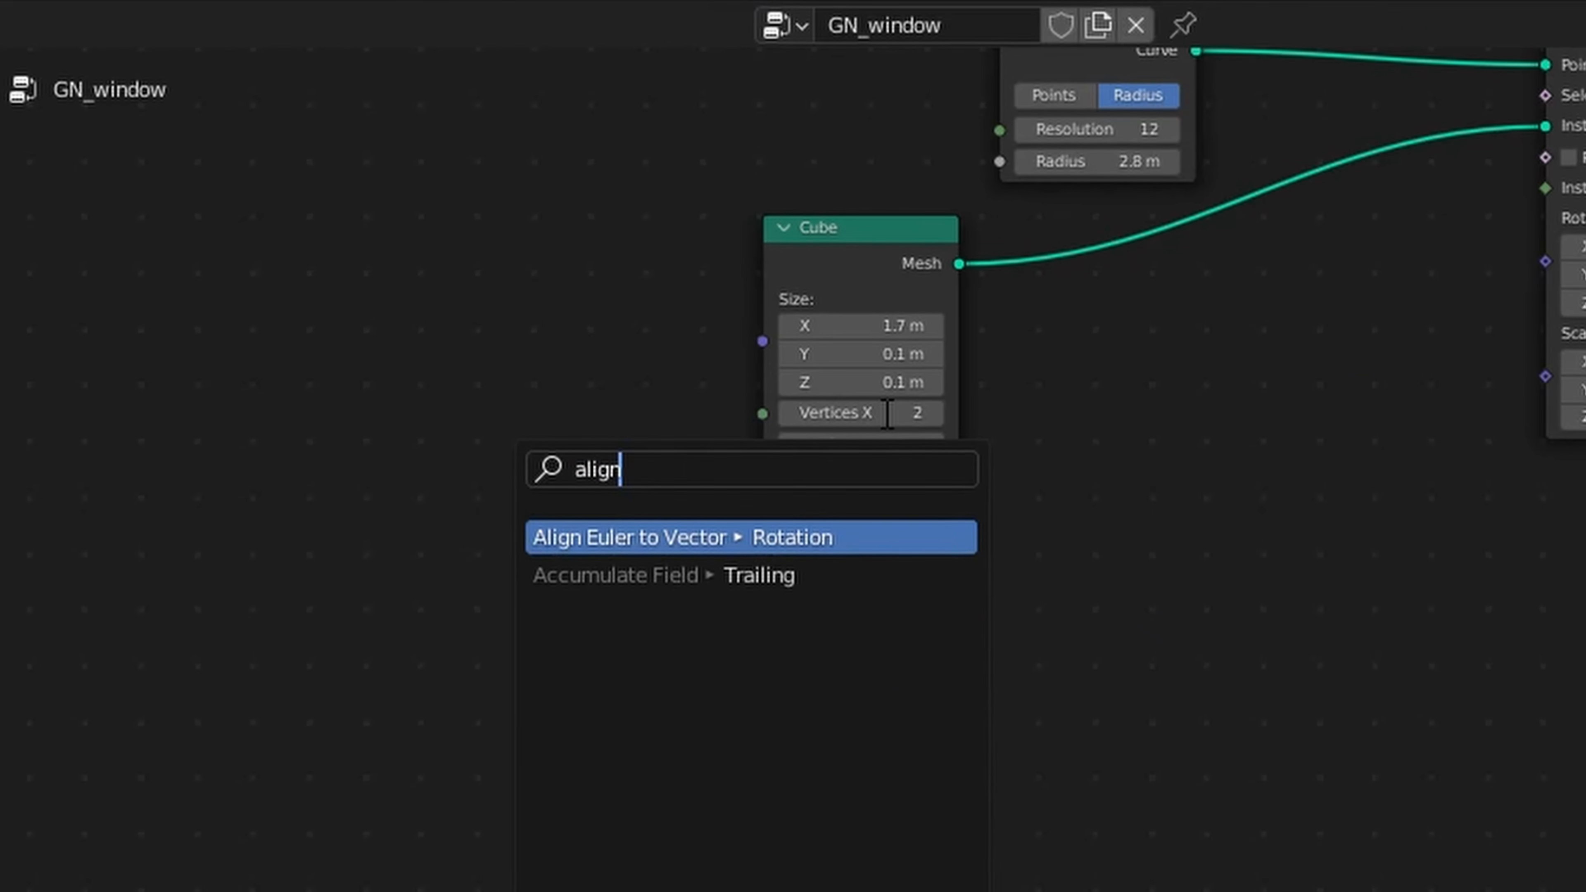
key("Return")
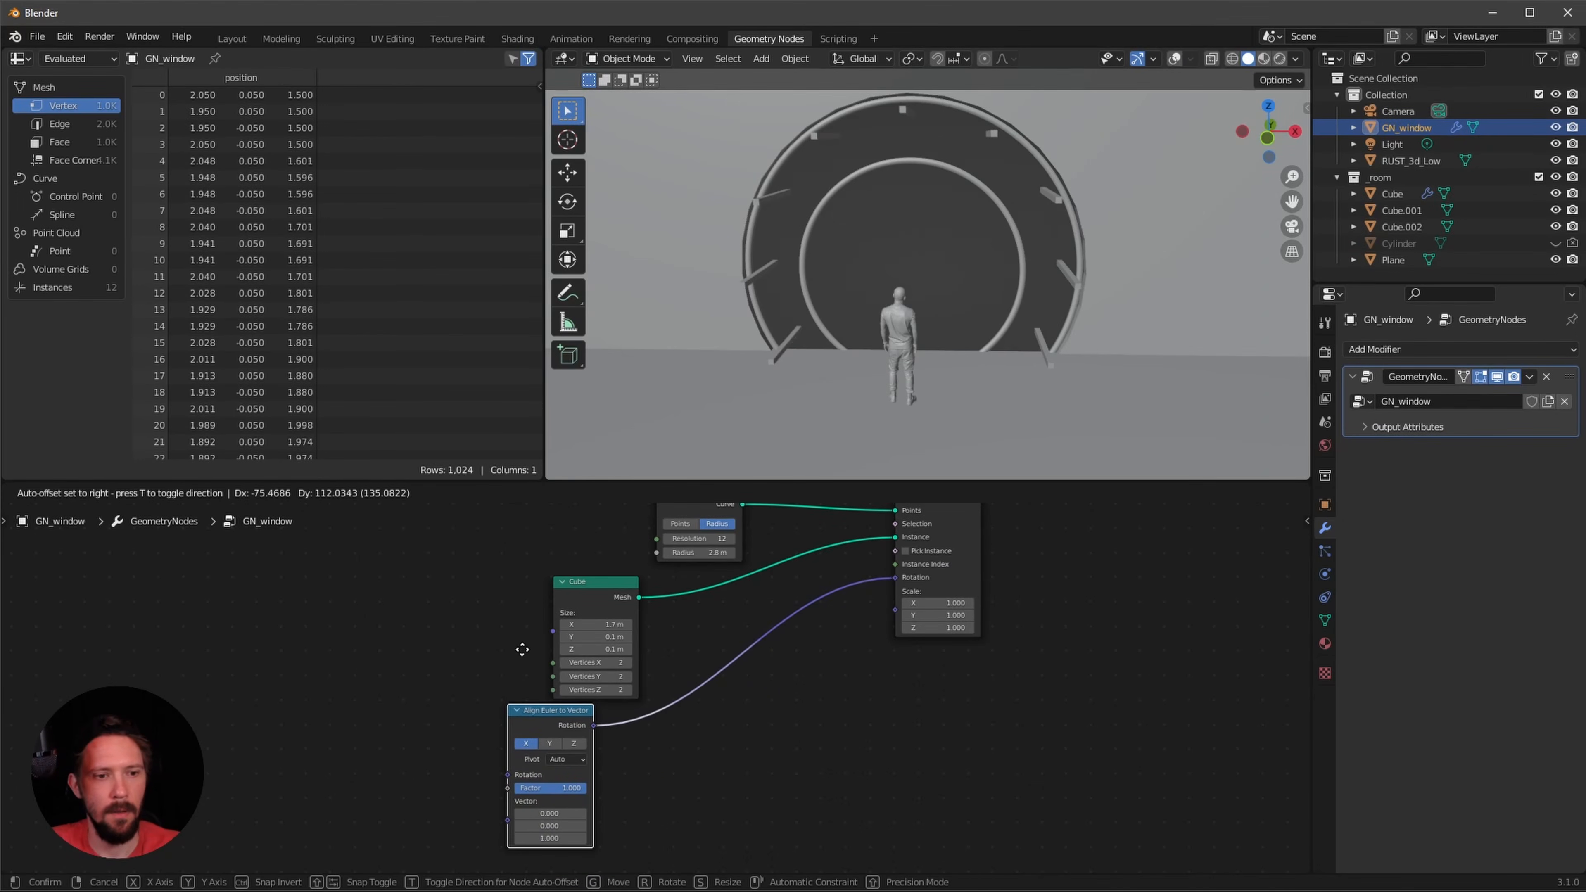
left_click(518, 662)
- Add a Normal node linked to the Vector input of Align Euler to Vector
middle_click_drag(471, 722, 551, 695)
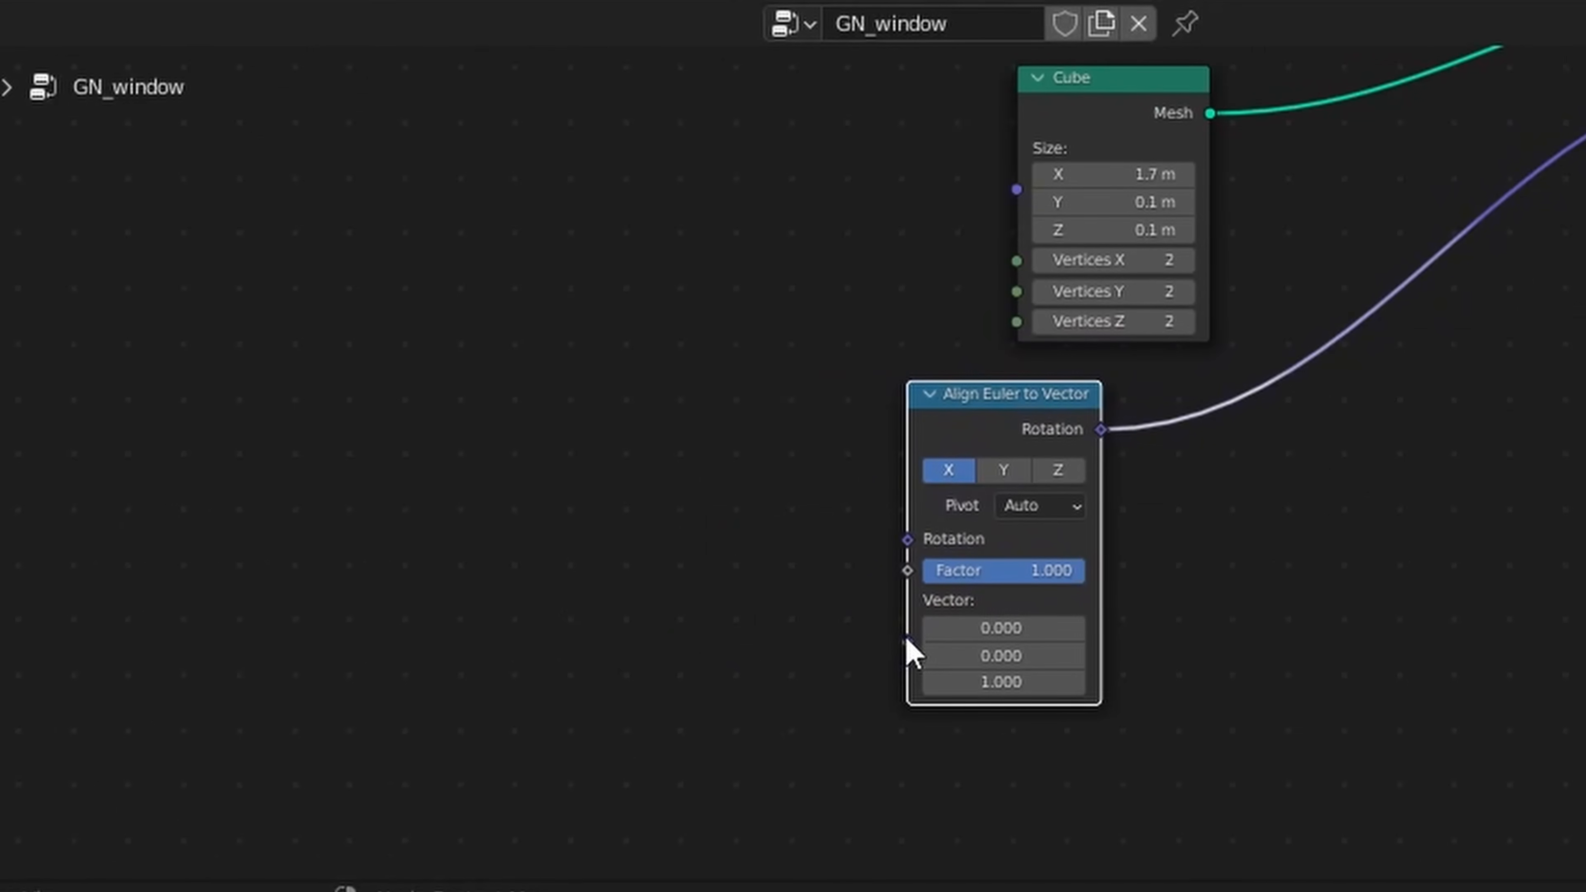
left_click_drag(613, 767, 532, 687)
type("norm")
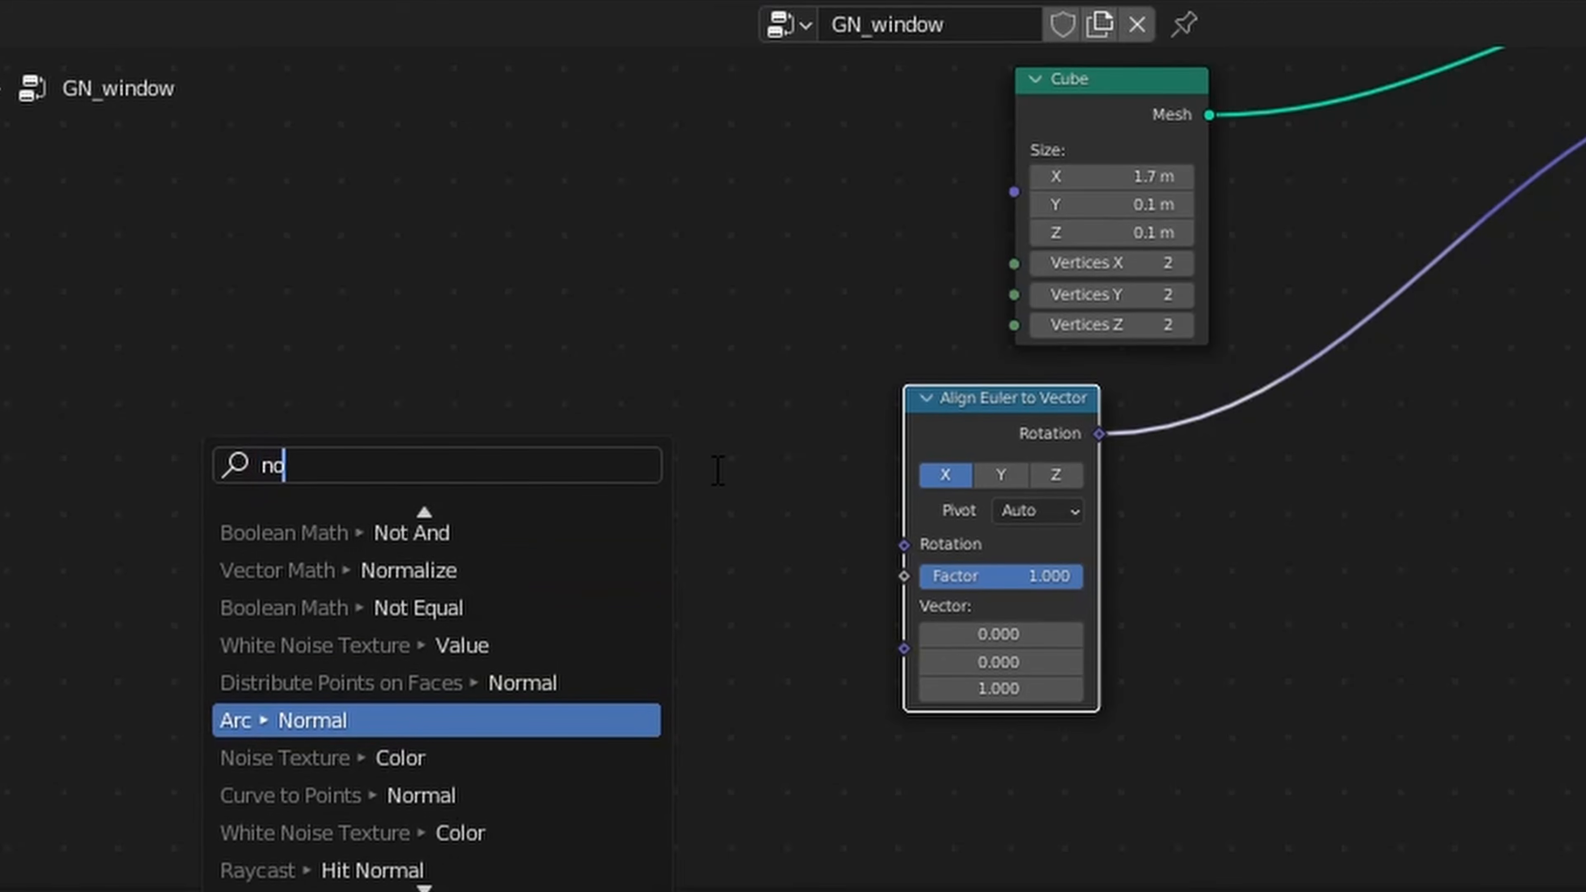
key("Up")
key("Up")
key("Up")
key("Return")
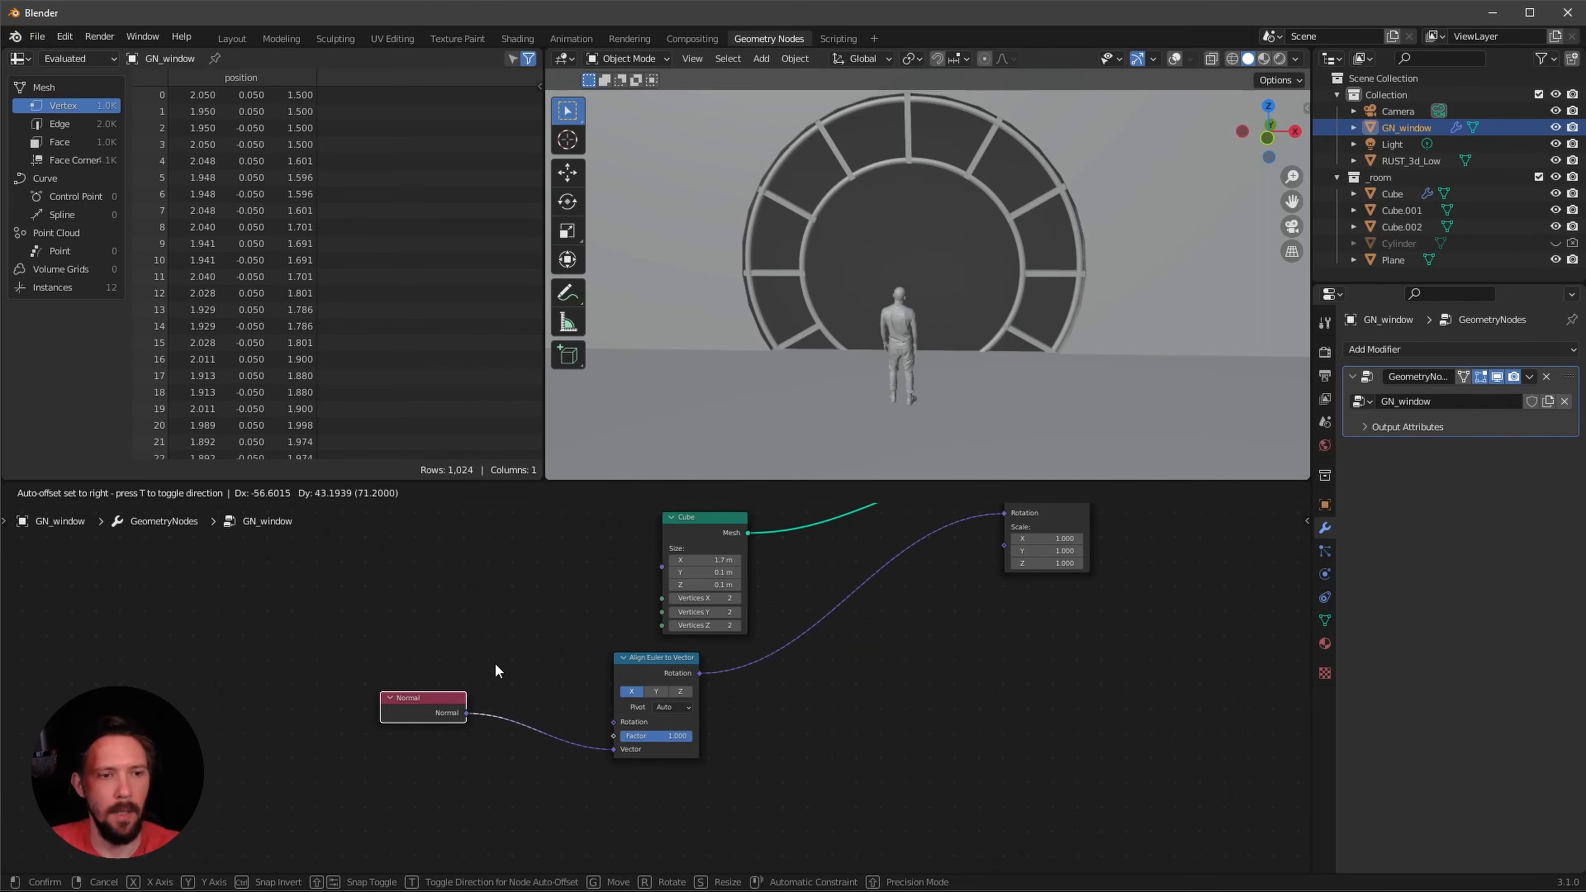
left_click(495, 665)
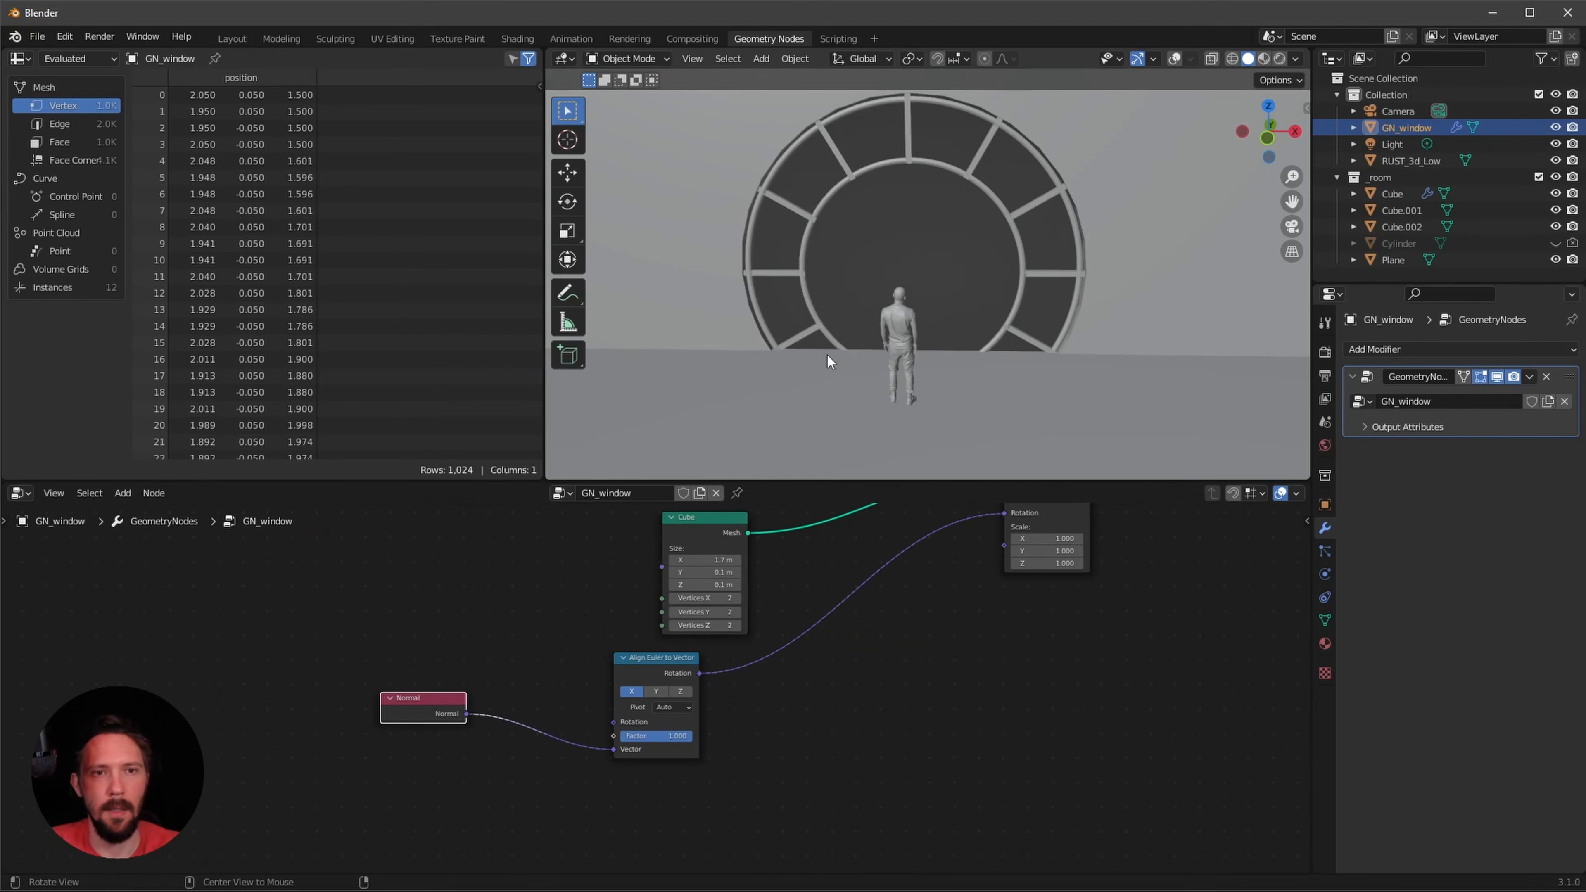
- Inspect the struts' joints and the rings' shading up close, and review the nodes that build the rings
middle_click_drag(828, 355, 975, 401)
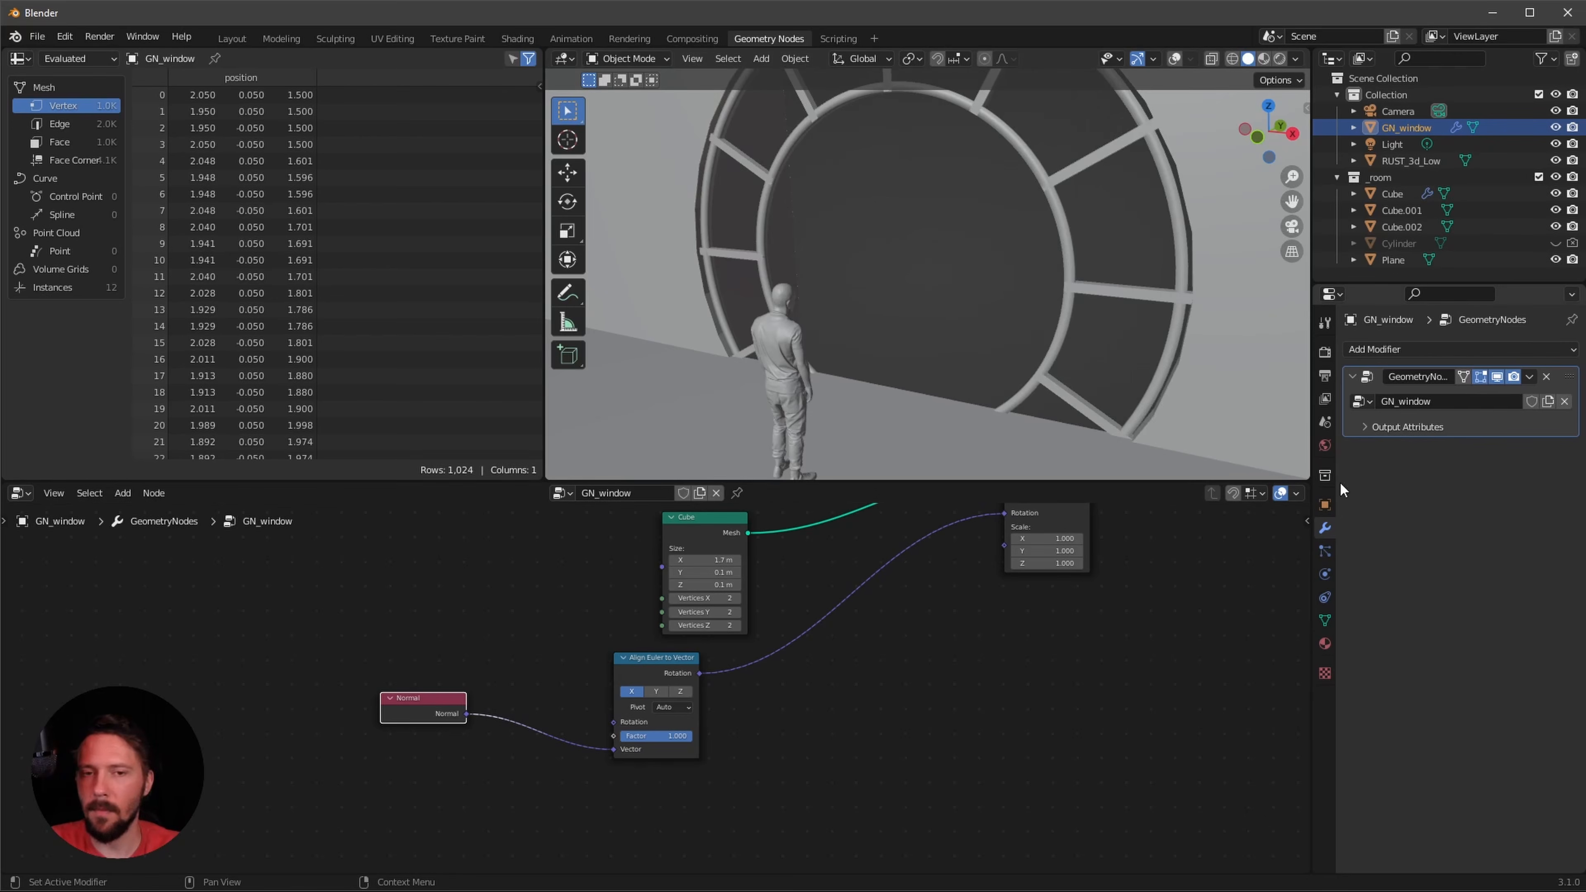
left_click_drag(1174, 412, 1112, 375, "alt")
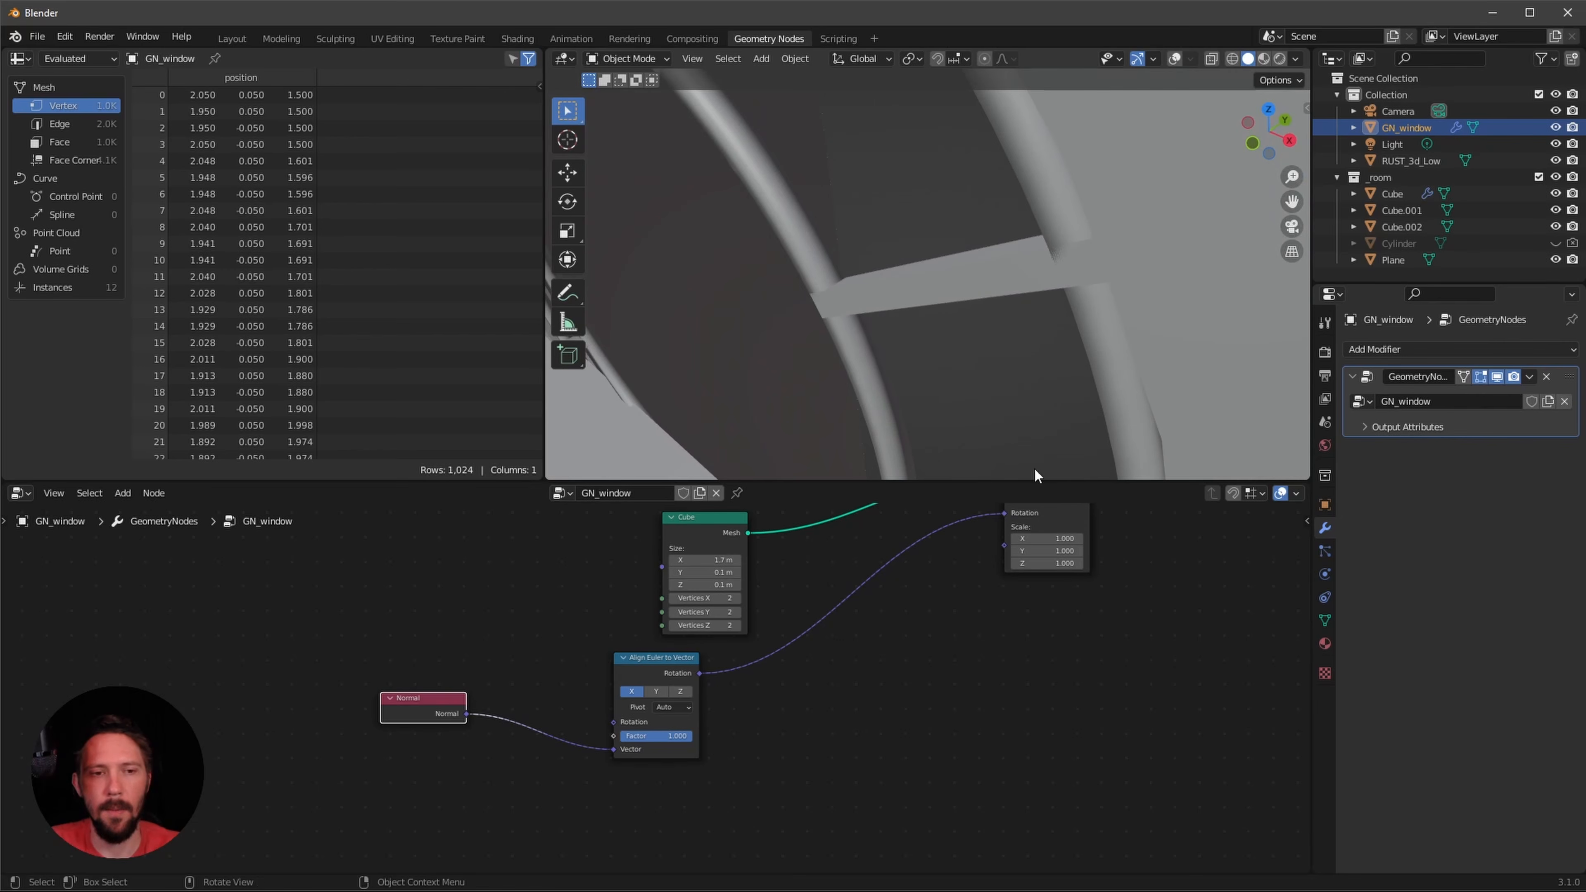
middle_click_drag(818, 509, 687, 698)
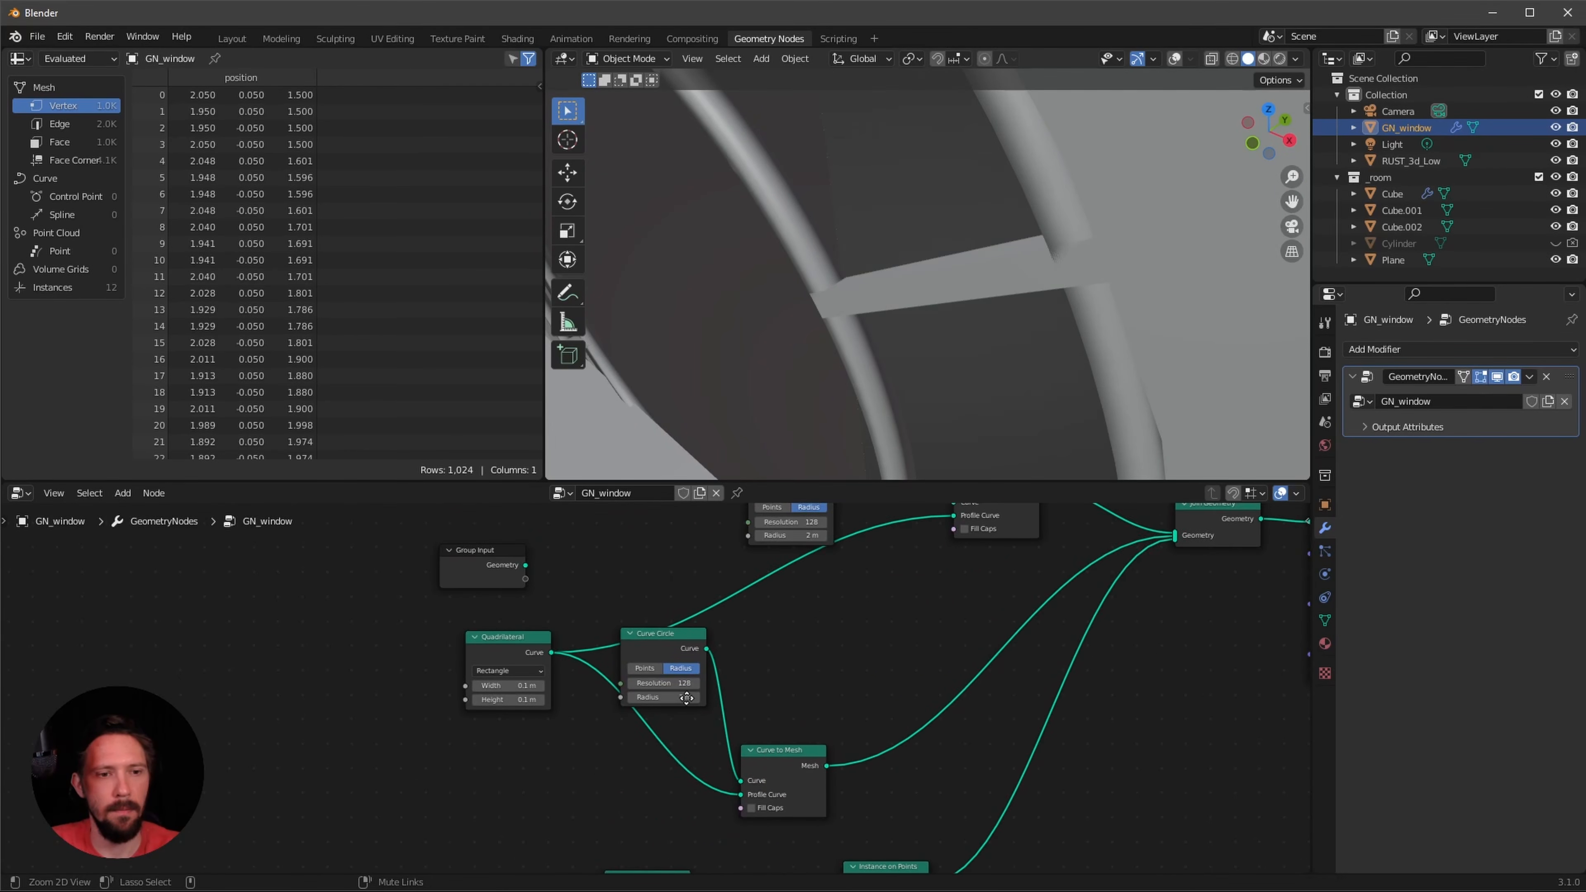
scroll(687, 698, "up", 3)
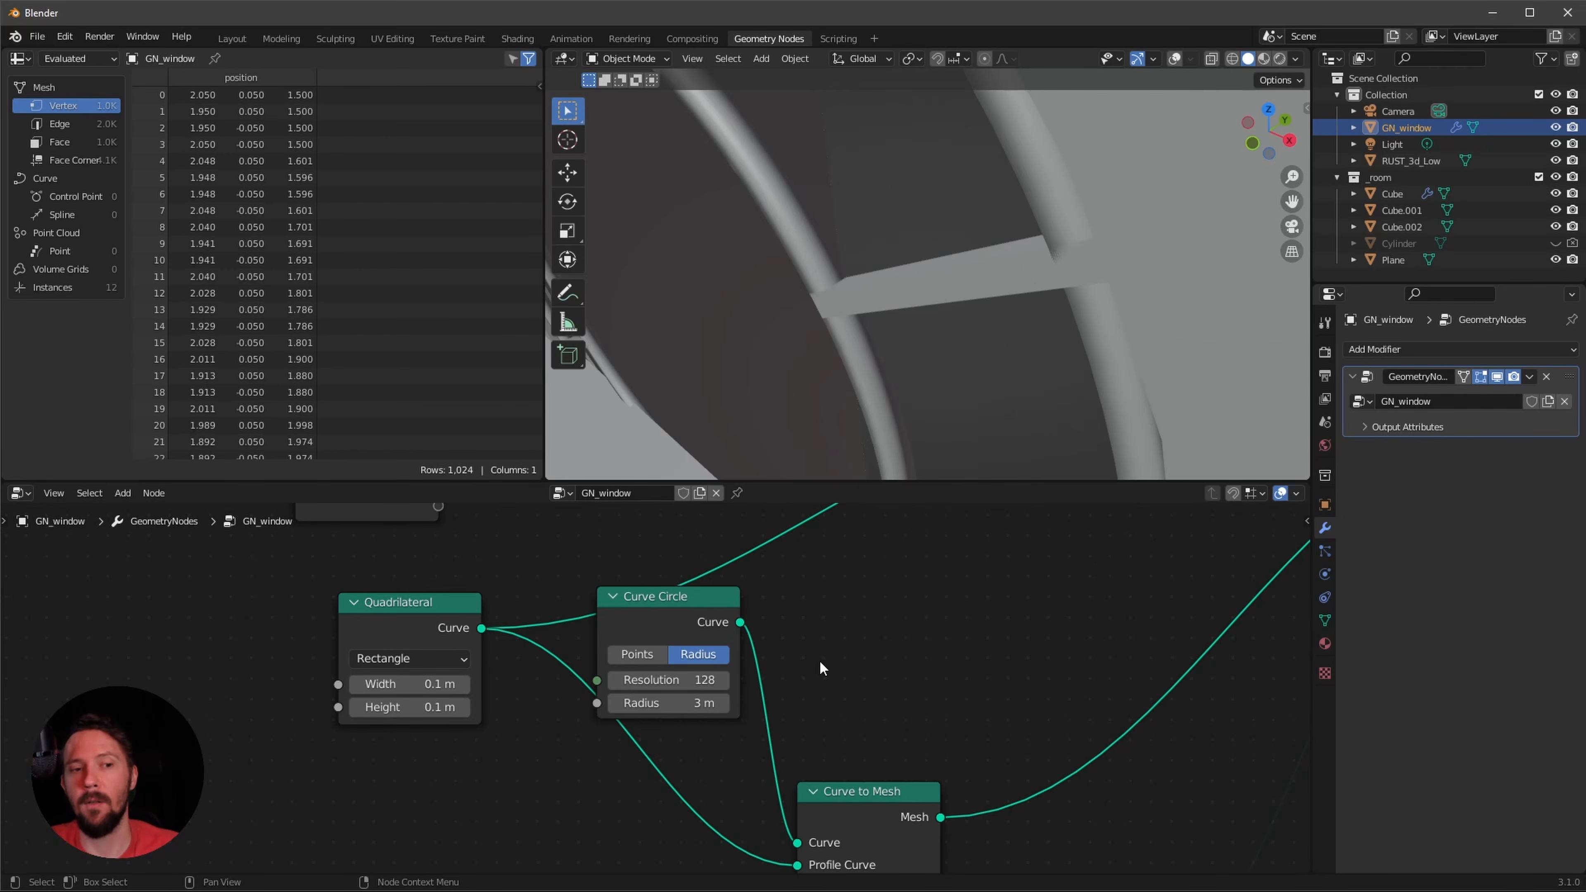
scroll(818, 662, "down", 4)
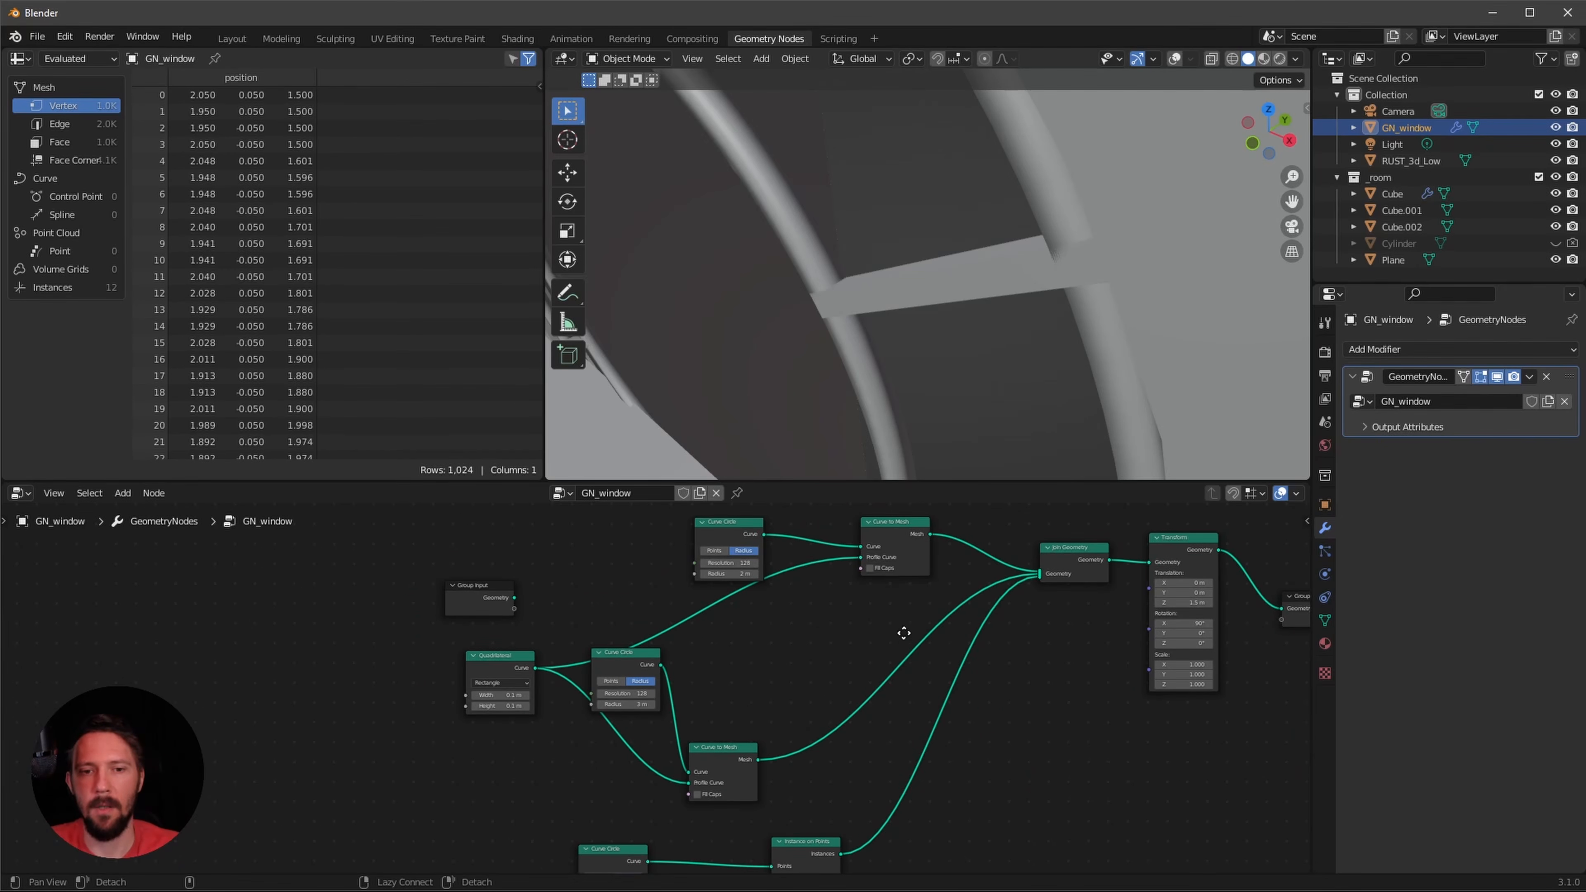
middle_click_drag(903, 633, 915, 664)
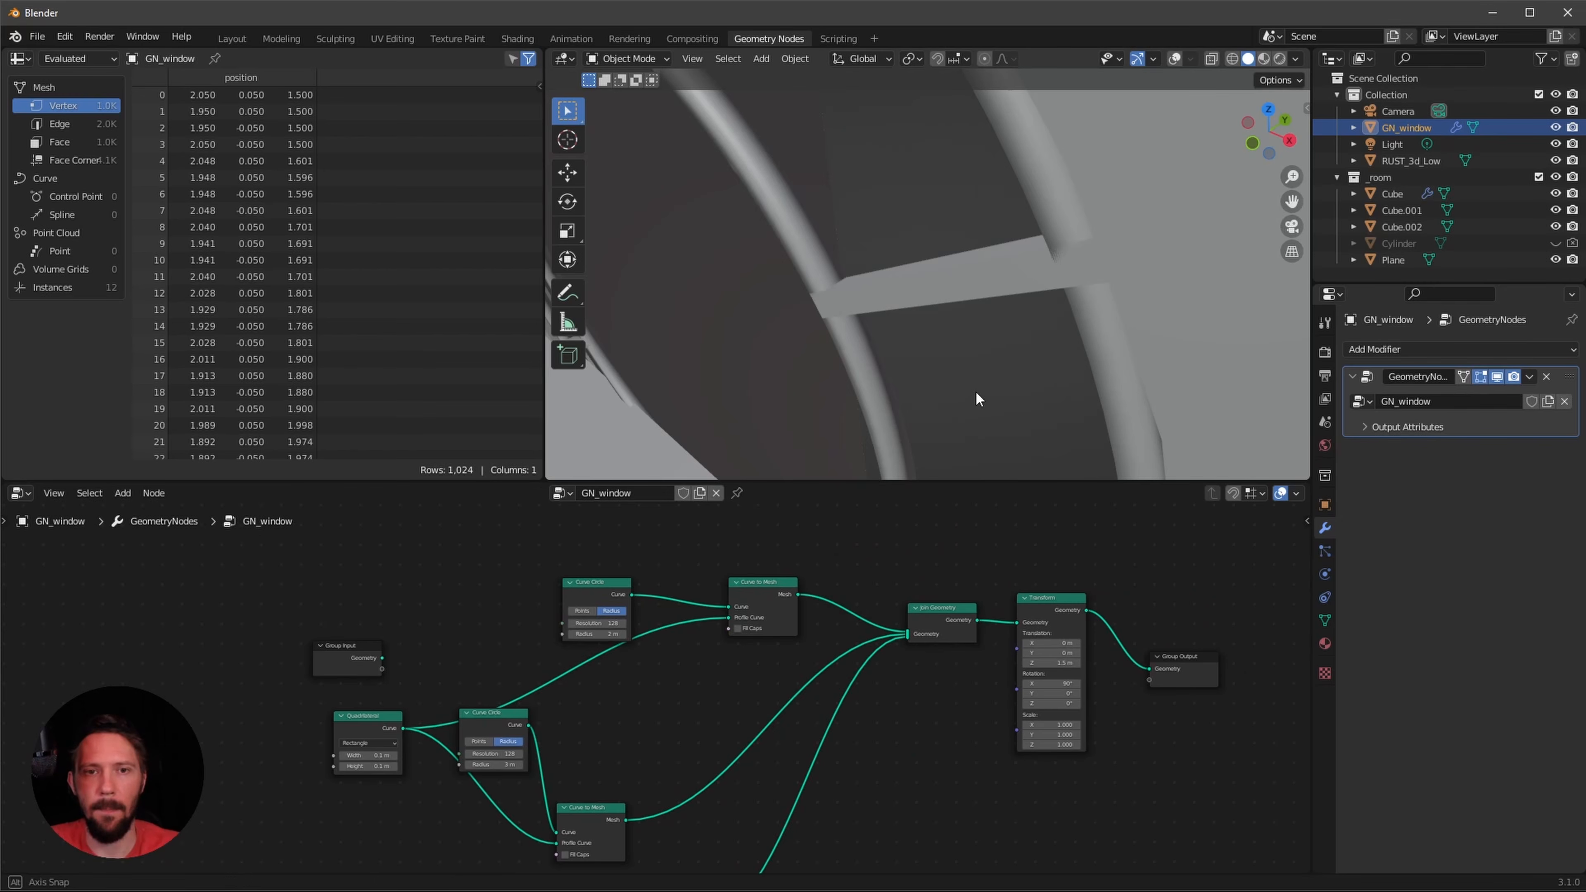
middle_click_drag(976, 393, 978, 338)
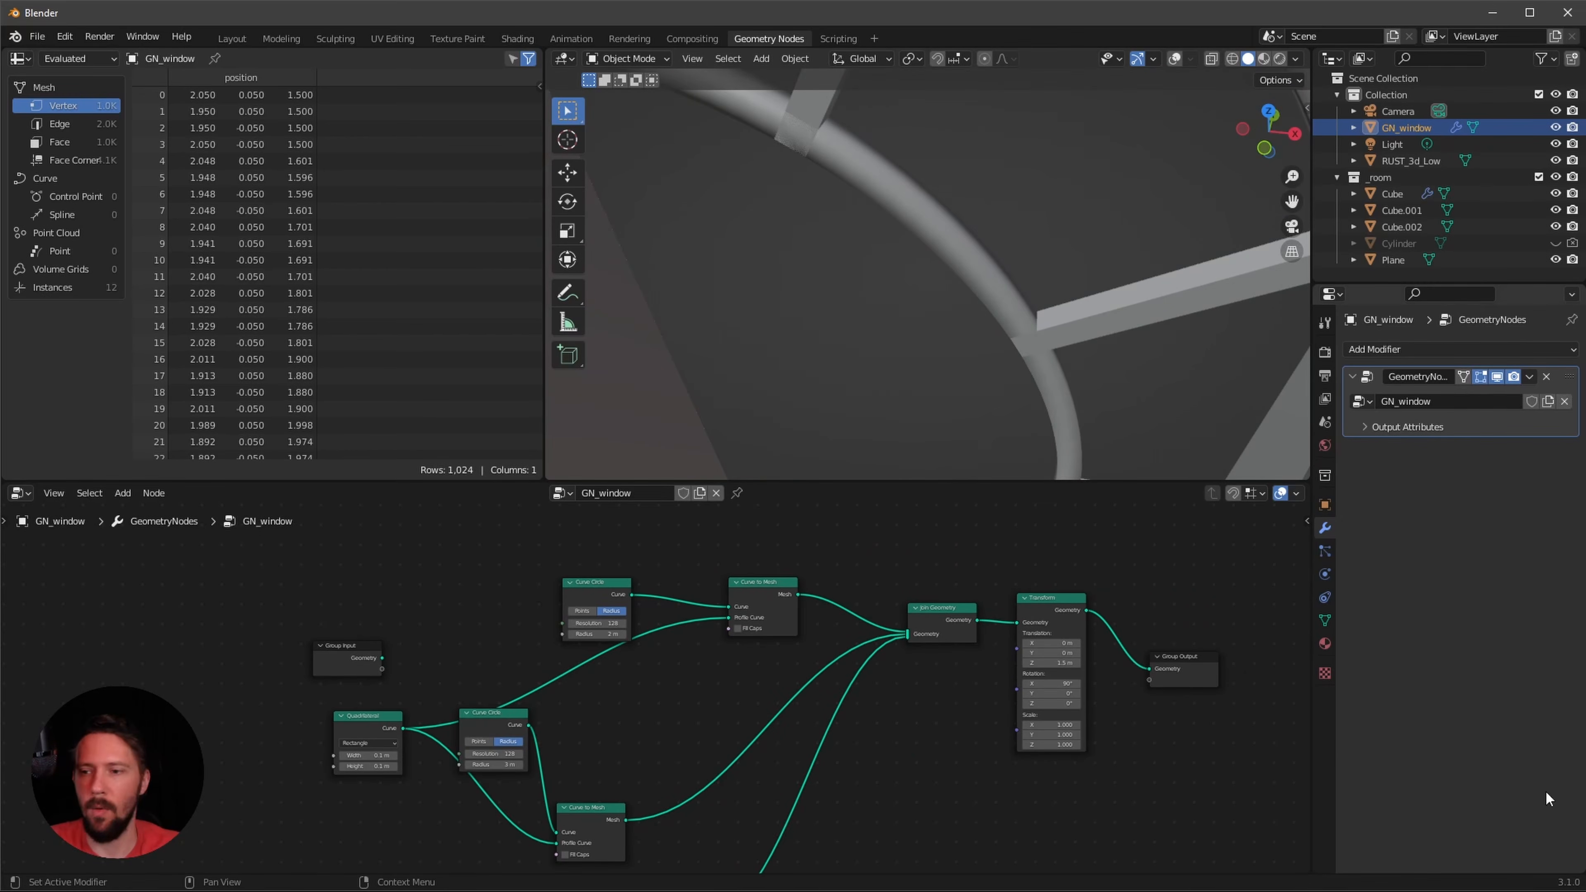
- Insert a Set Shade Smooth node between Join Geometry and Transform and disable its Shade Smooth option
scroll(895, 716, "up", 3)
key("shift+a")
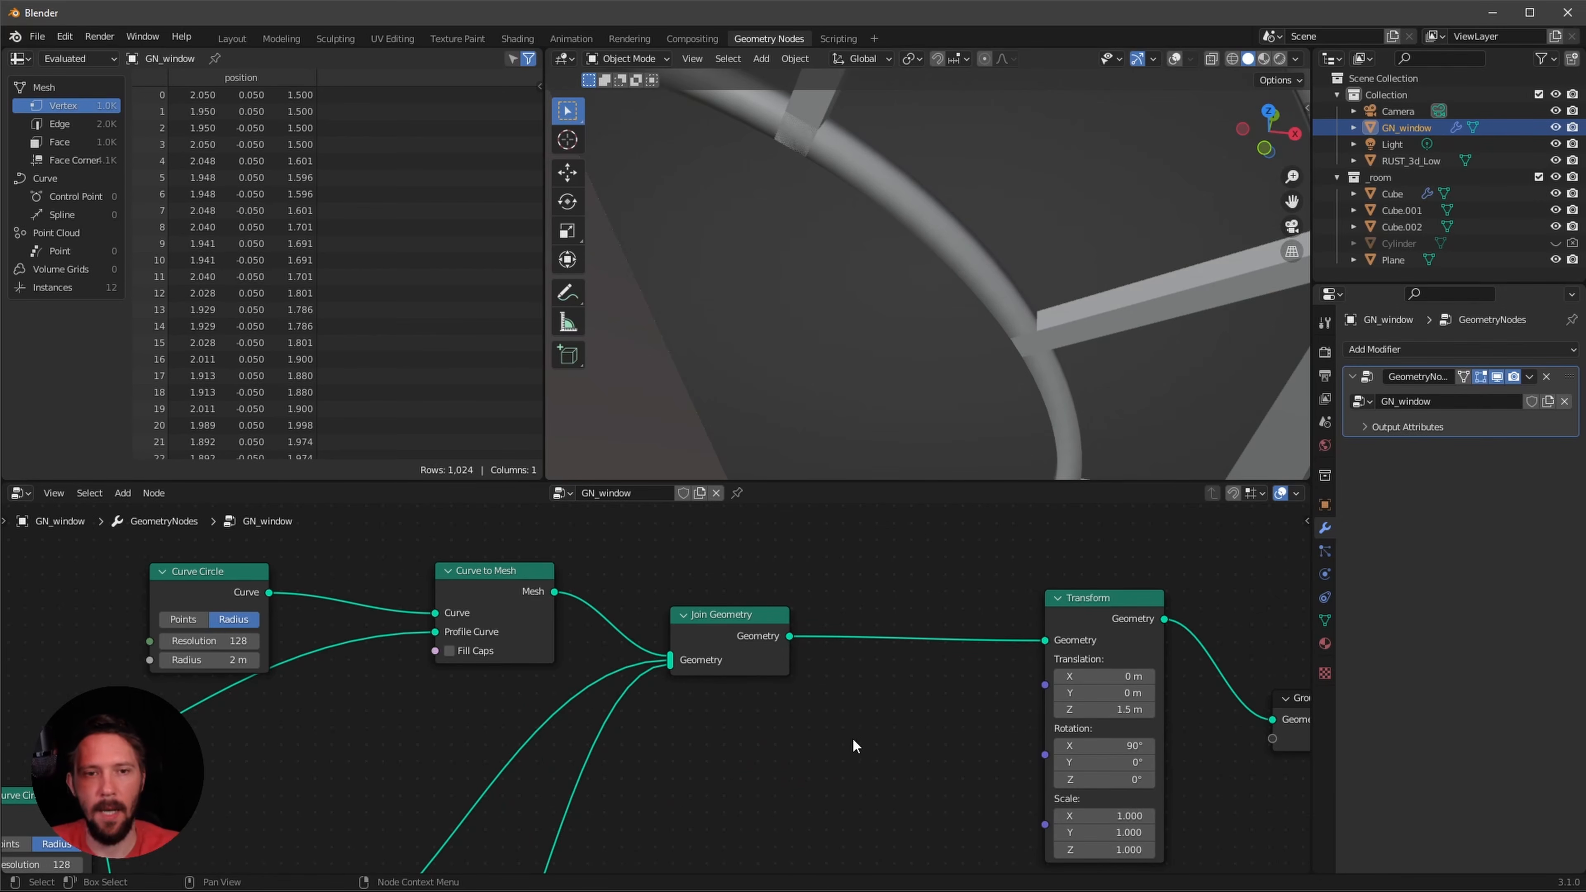
key("shift+a")
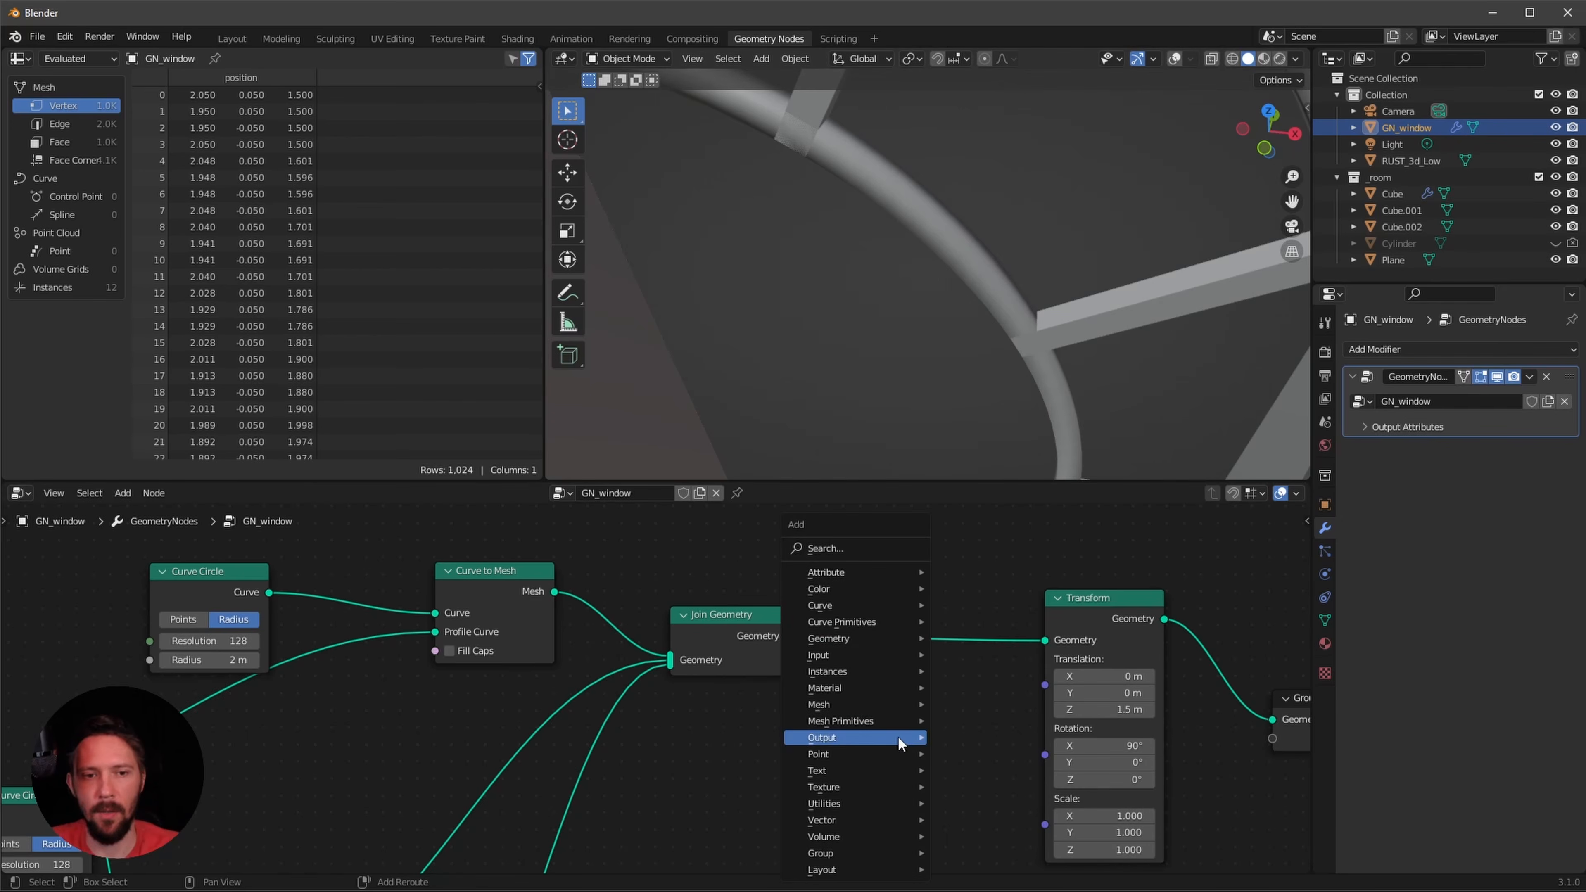
left_click(864, 548)
type("set sahde")
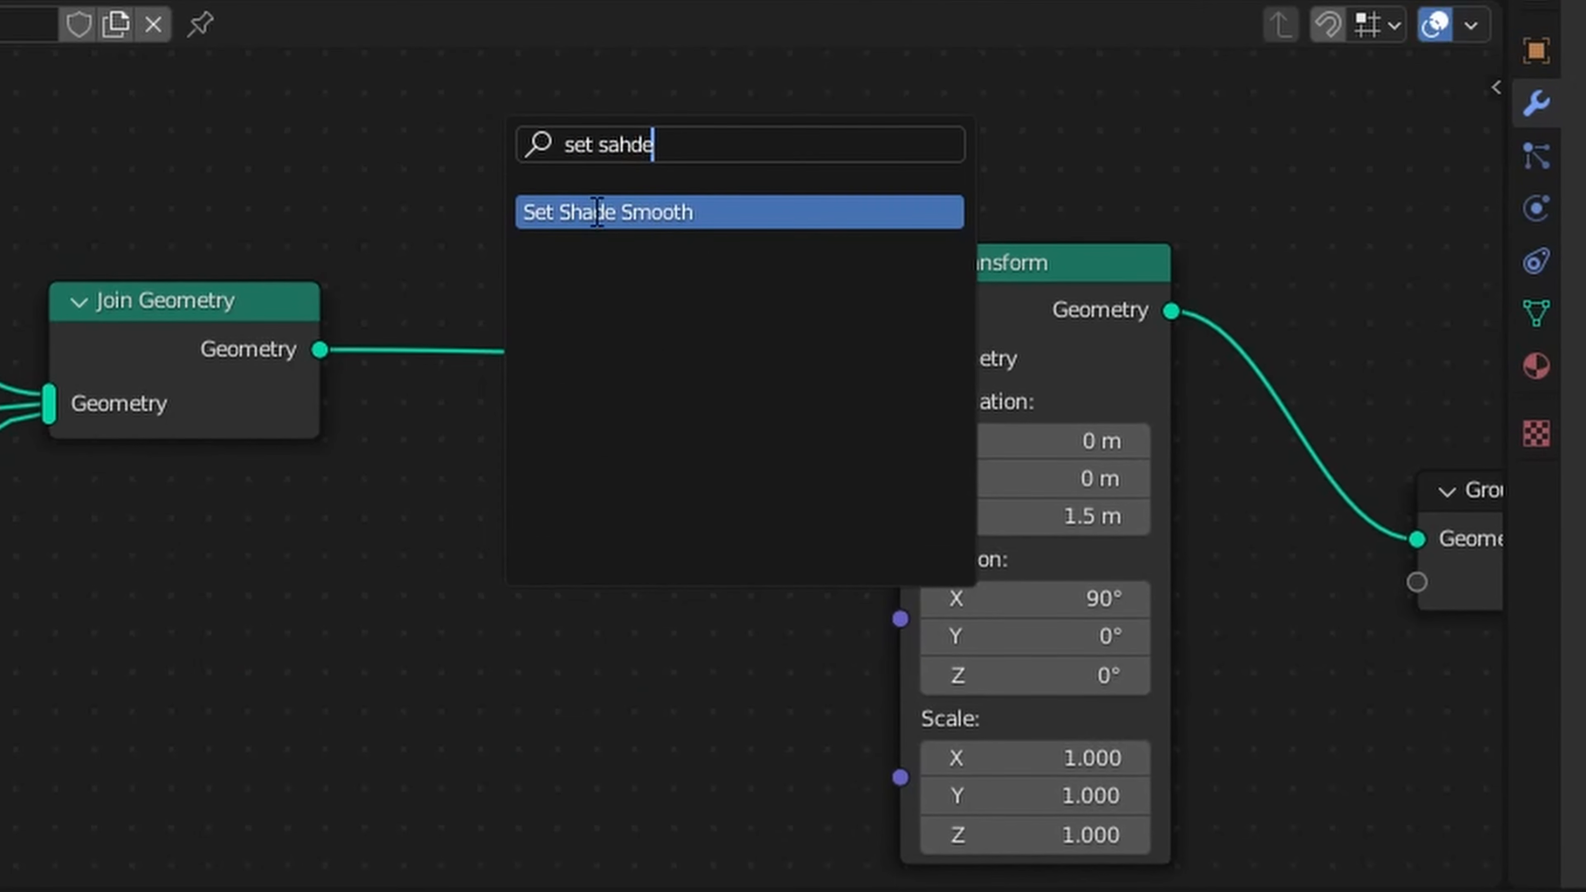
left_click(584, 211)
left_click(566, 323)
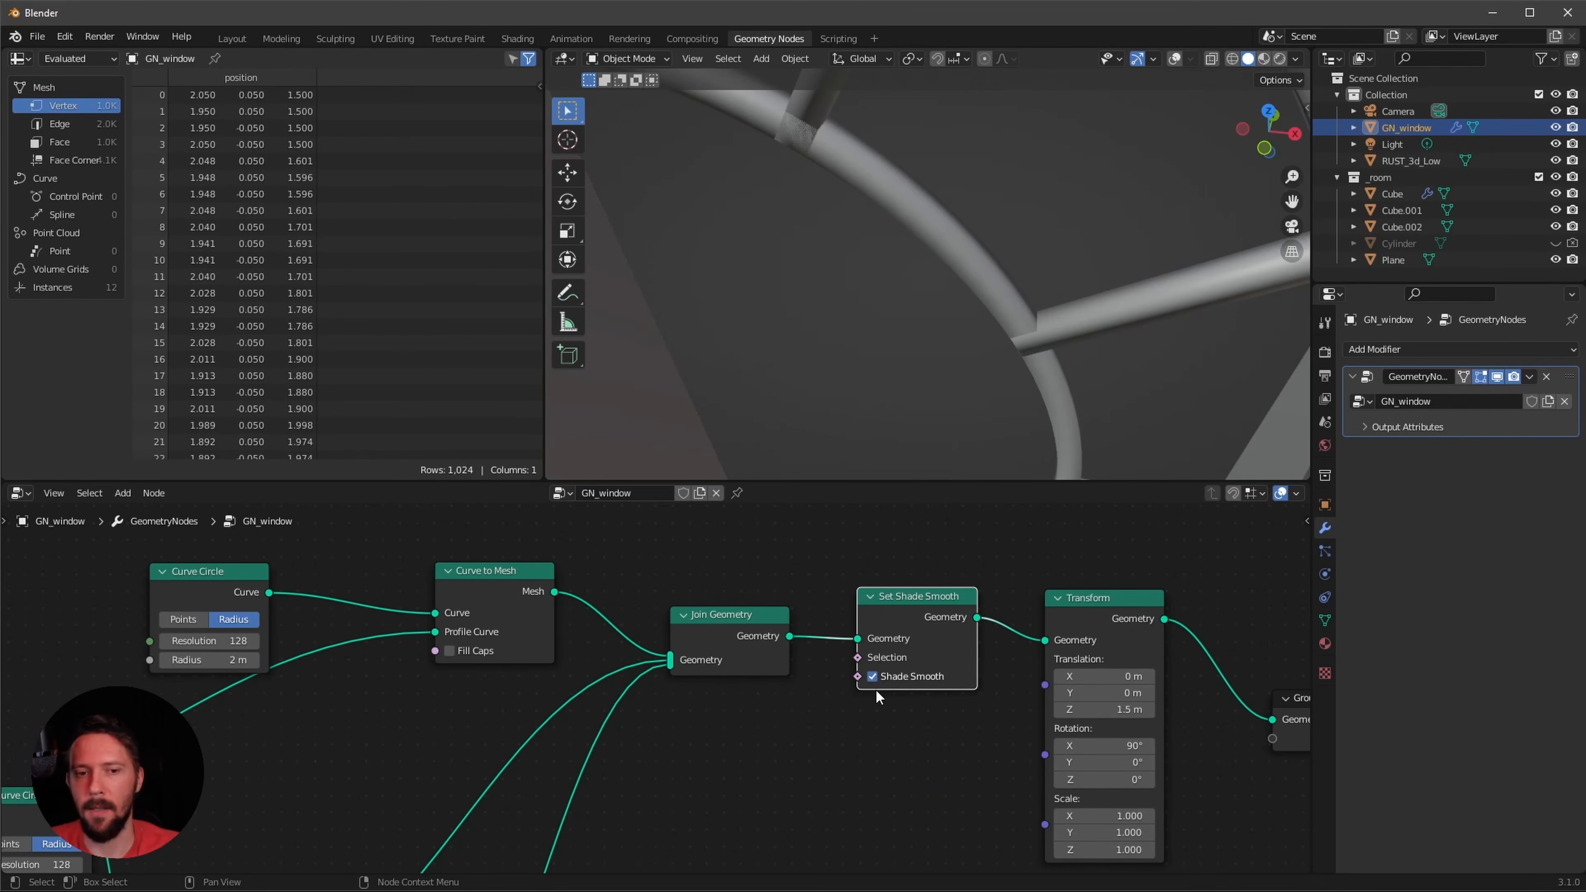
left_click(872, 676)
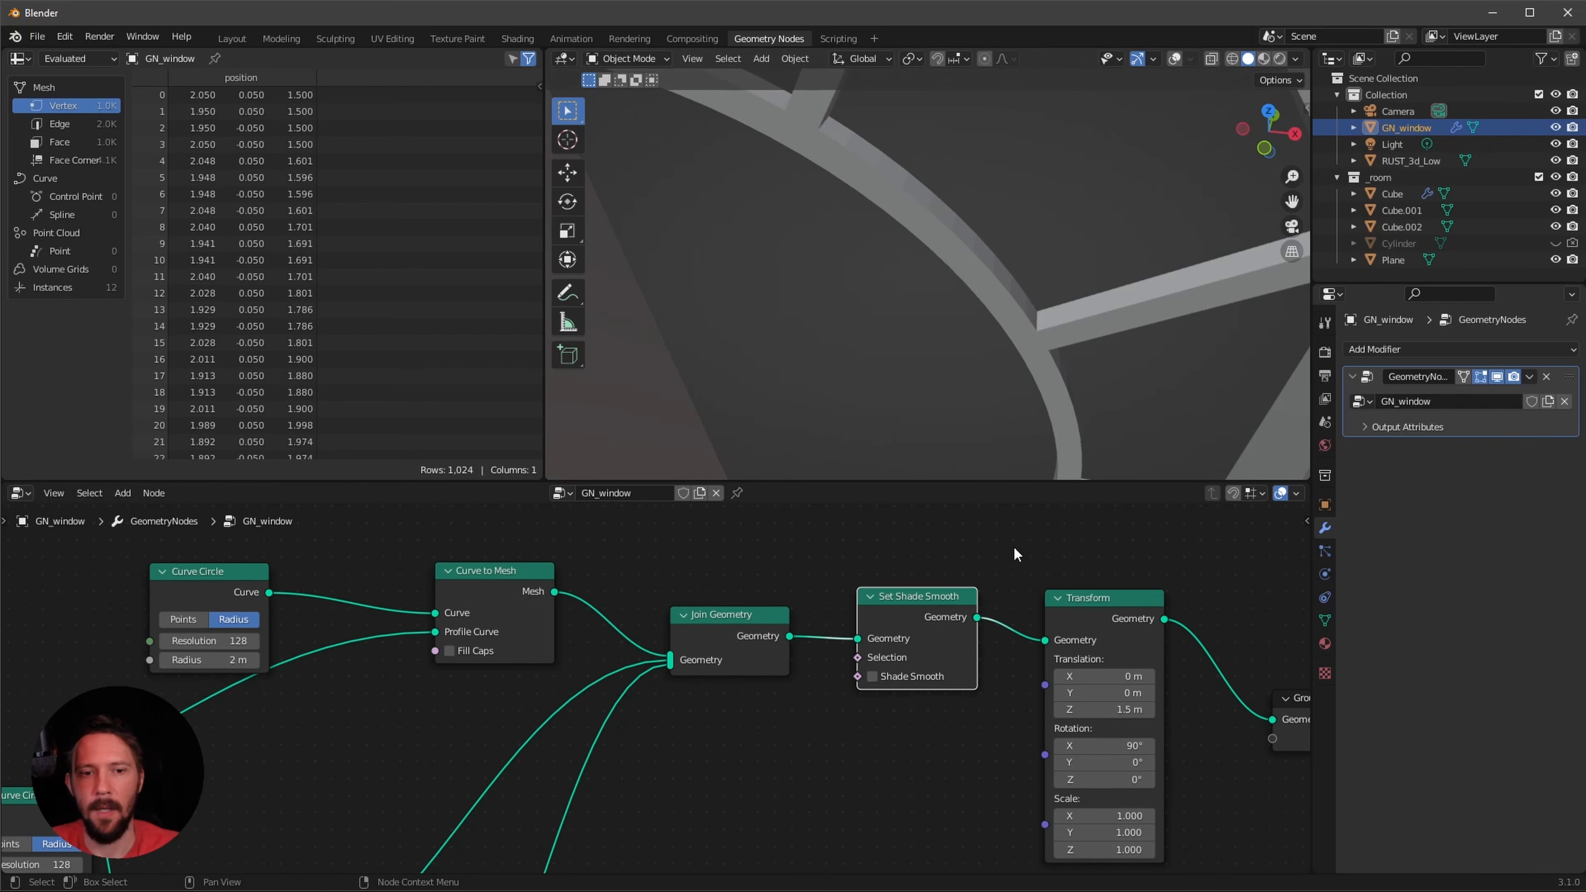
- Check the flat-shaded window frame and set the outer ring's Curve Circle radius to 3.1 m
scroll(1076, 353, "down", 6)
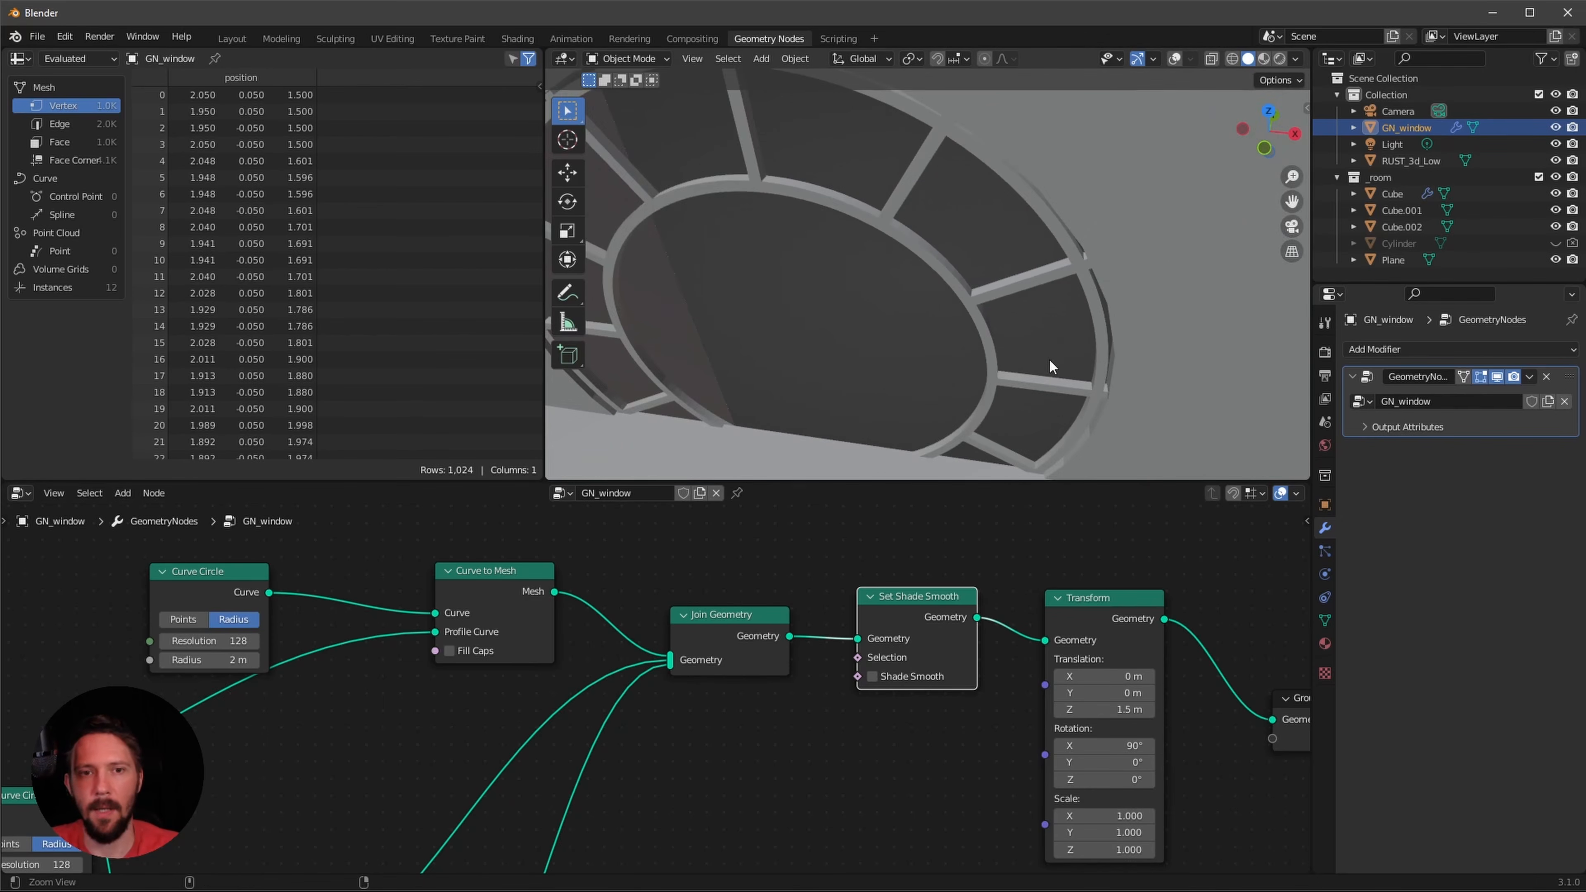
middle_click_drag(1048, 358, 992, 399)
scroll(1150, 308, "up", 5)
scroll(1019, 382, "down", 7)
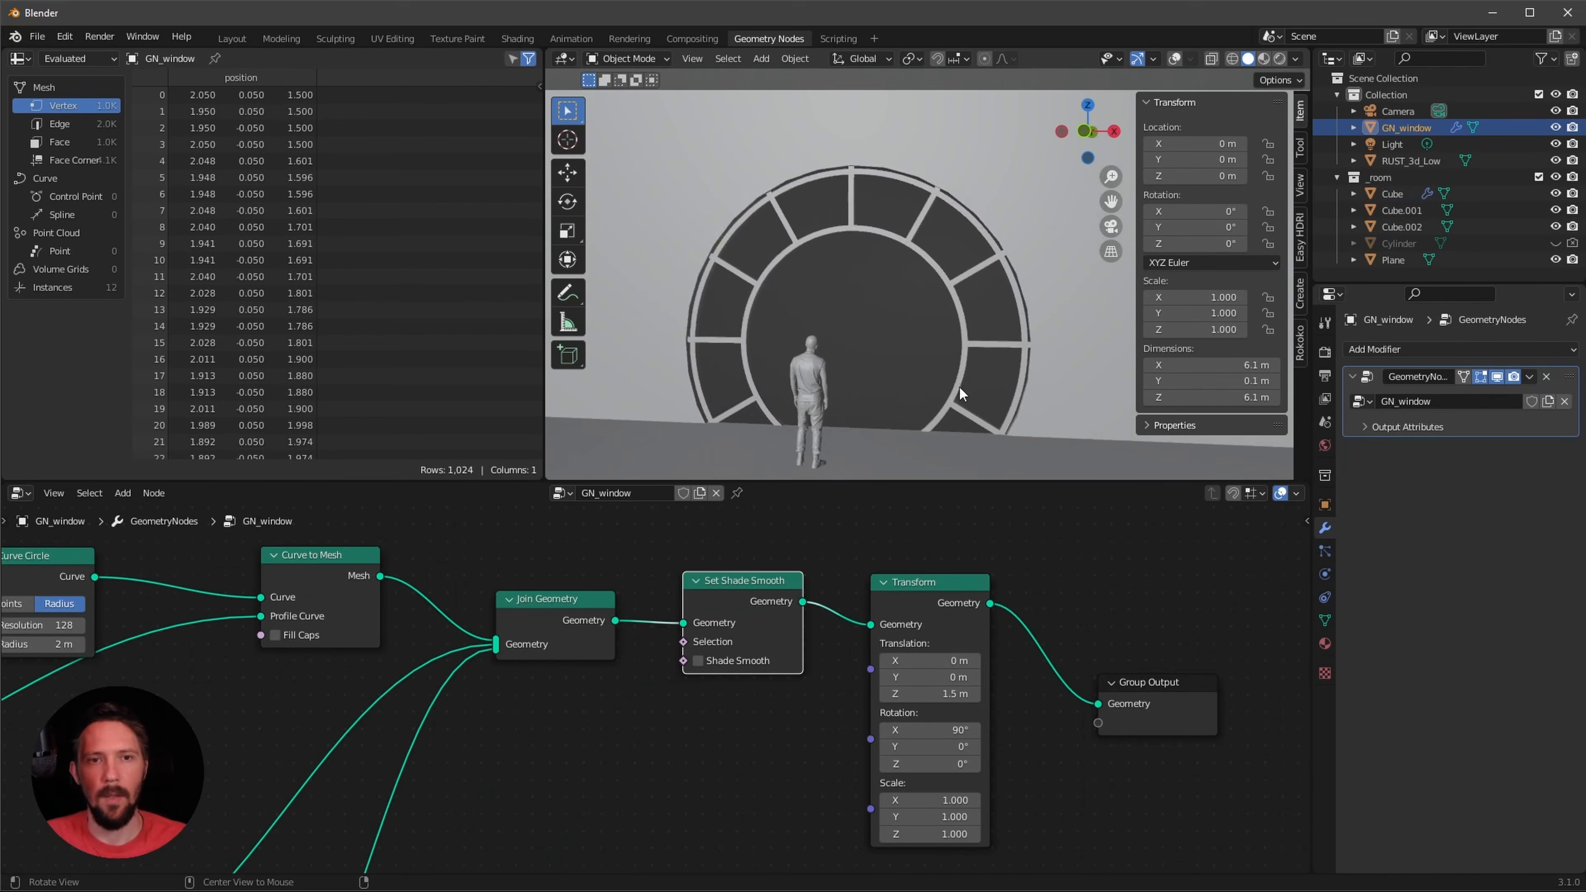
middle_click_drag(989, 385, 1061, 389)
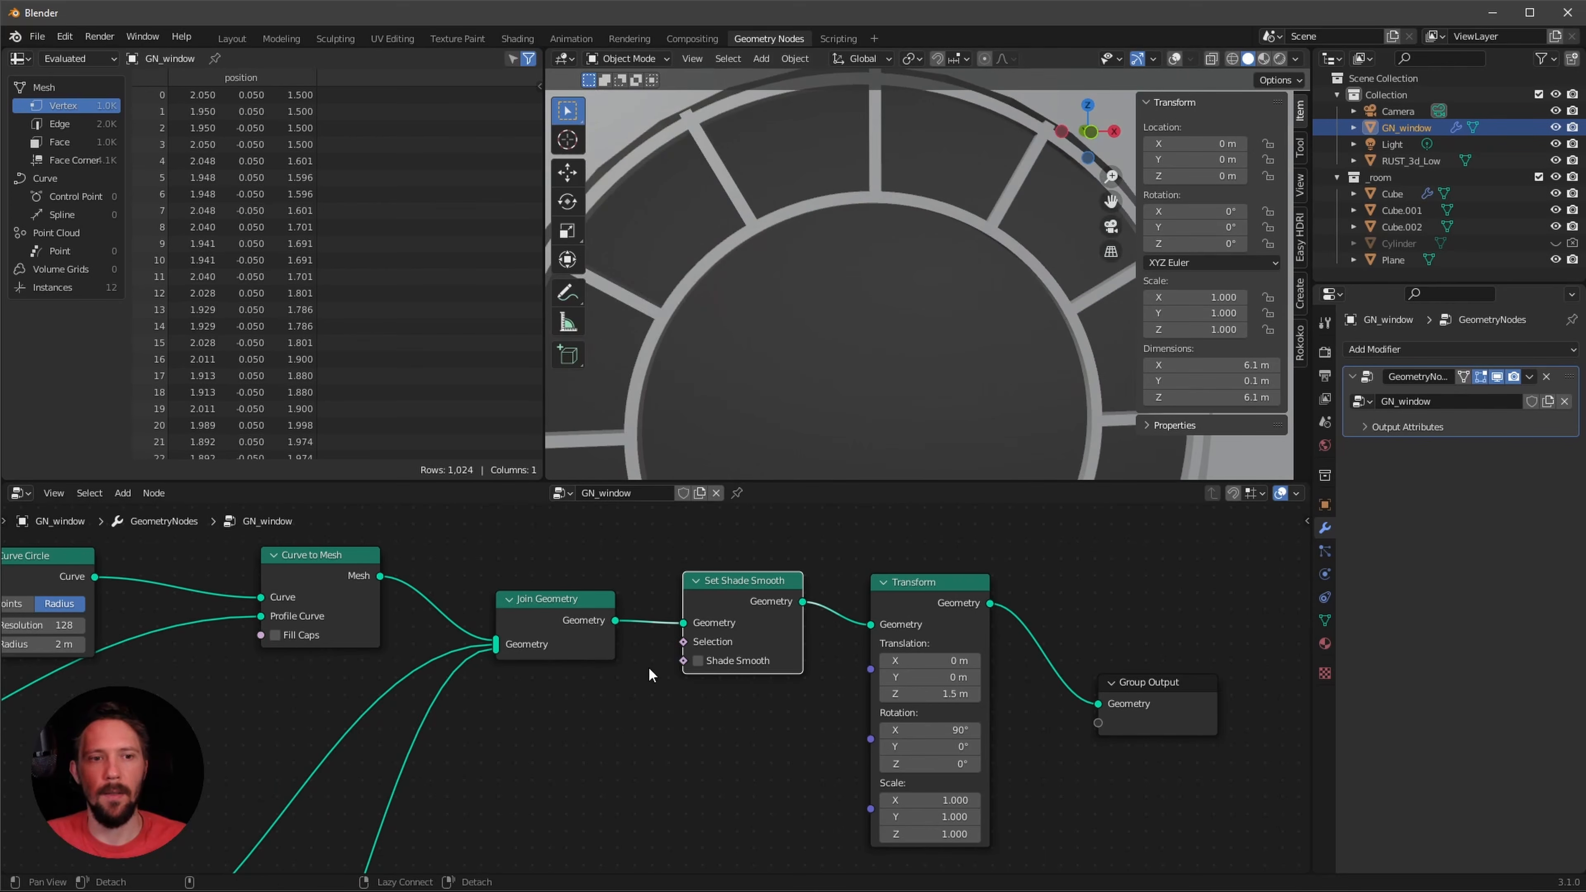
middle_click_drag(648, 673, 728, 637)
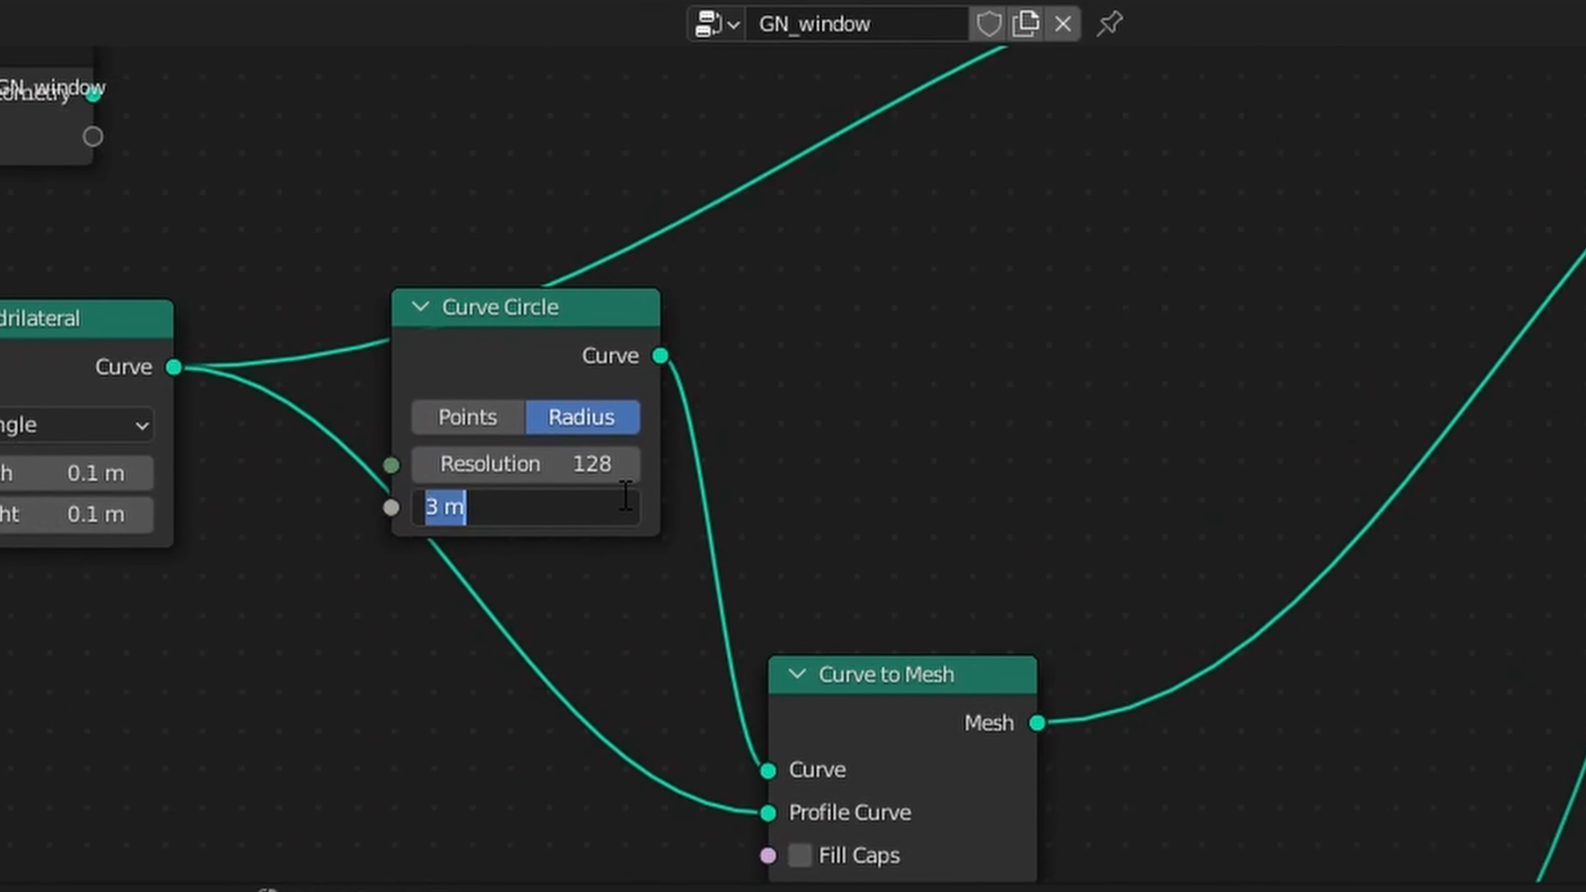
type("3.1")
key("Return")
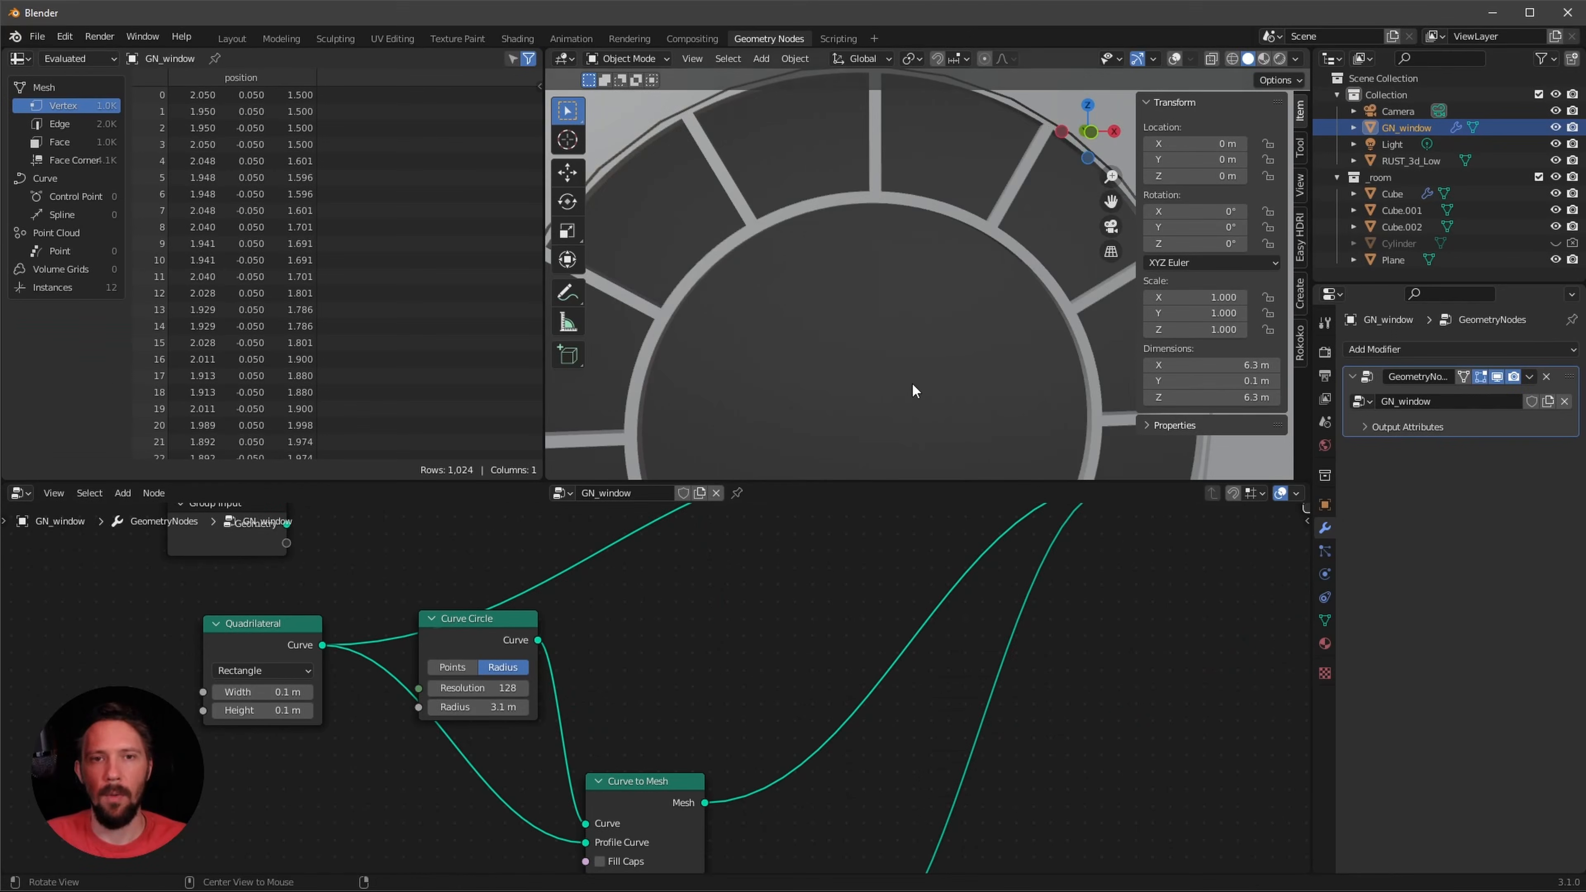
- Select the wall Cube and hide it temporarily to examine how the struts extend past the outer ring
middle_click_drag(911, 381, 971, 304)
left_click(972, 305)
middle_click_drag(984, 386, 949, 398)
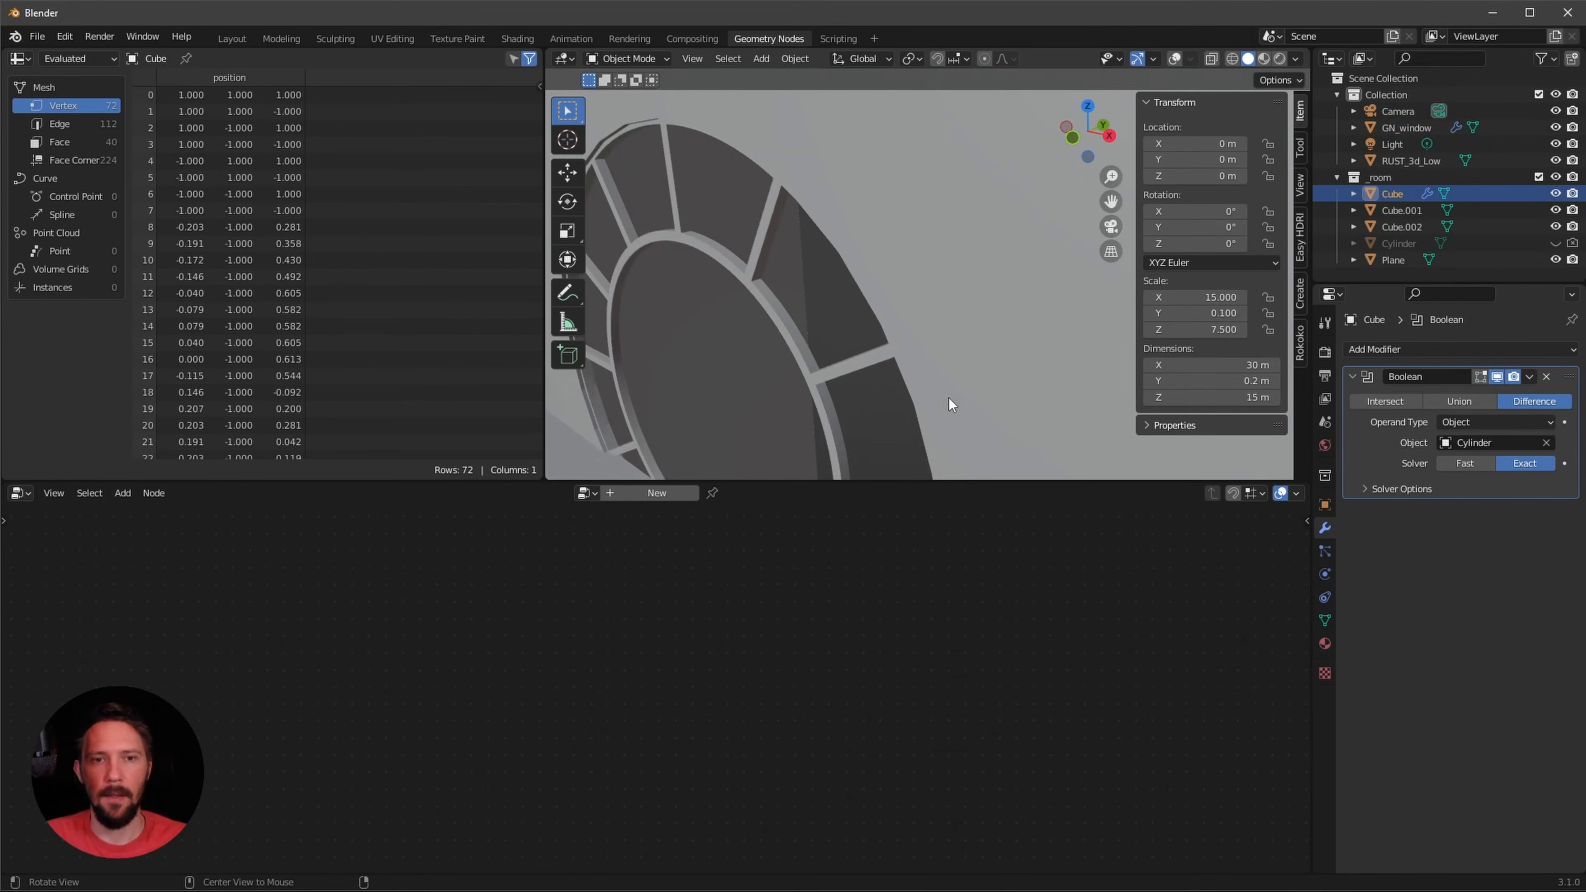
left_click(1556, 194)
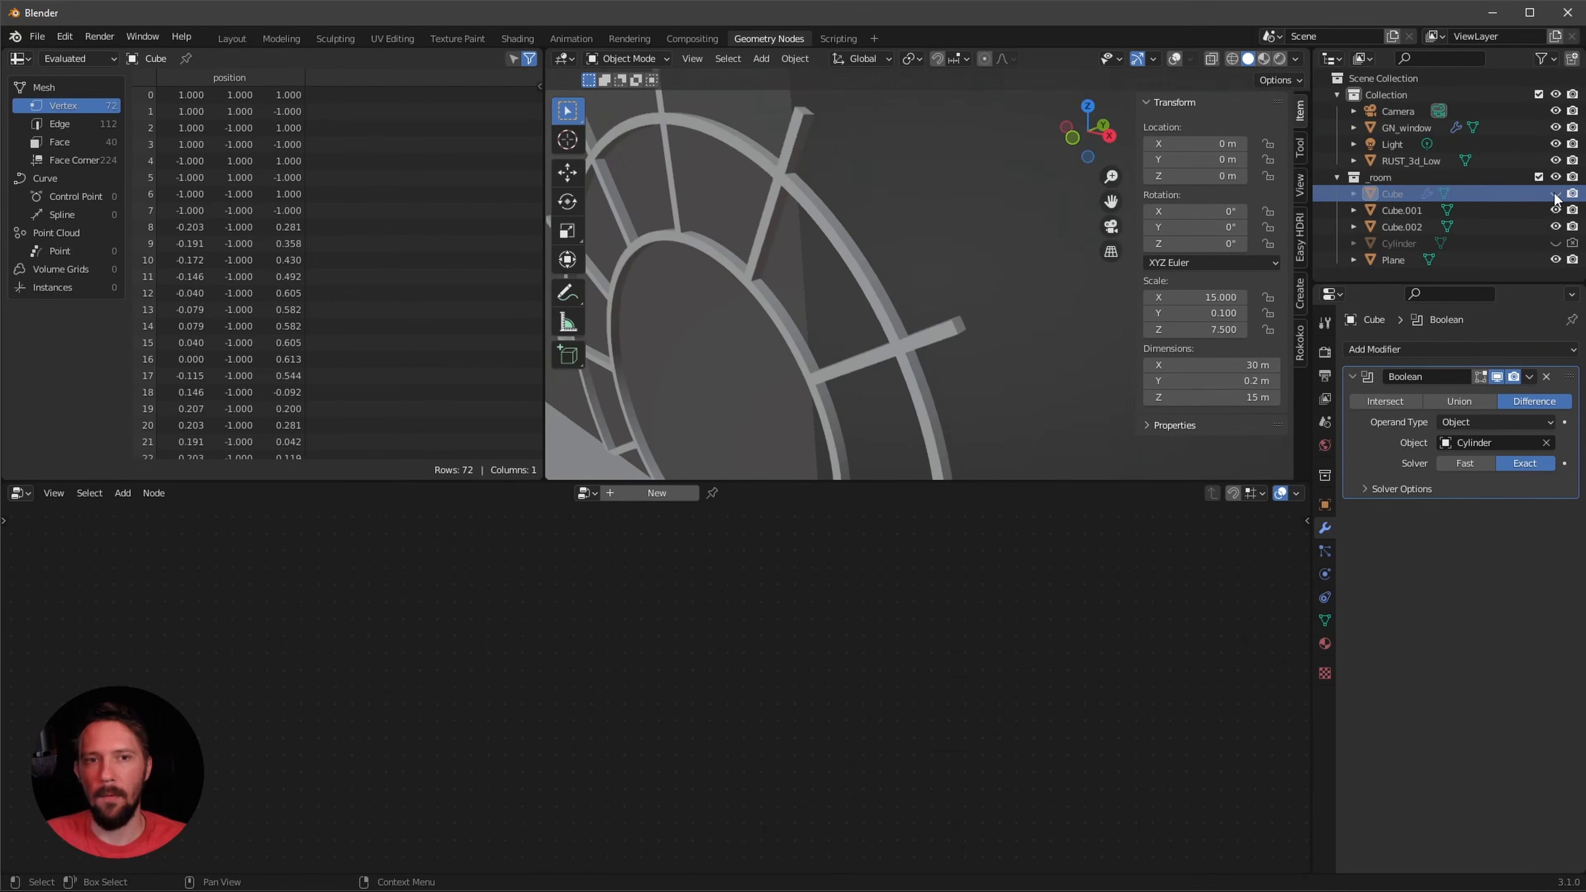
left_click(1555, 194)
- Move the wall Cube about 0.07 m along the global Y axis, check the window from the front and reselect GN_window
left_click(1405, 194)
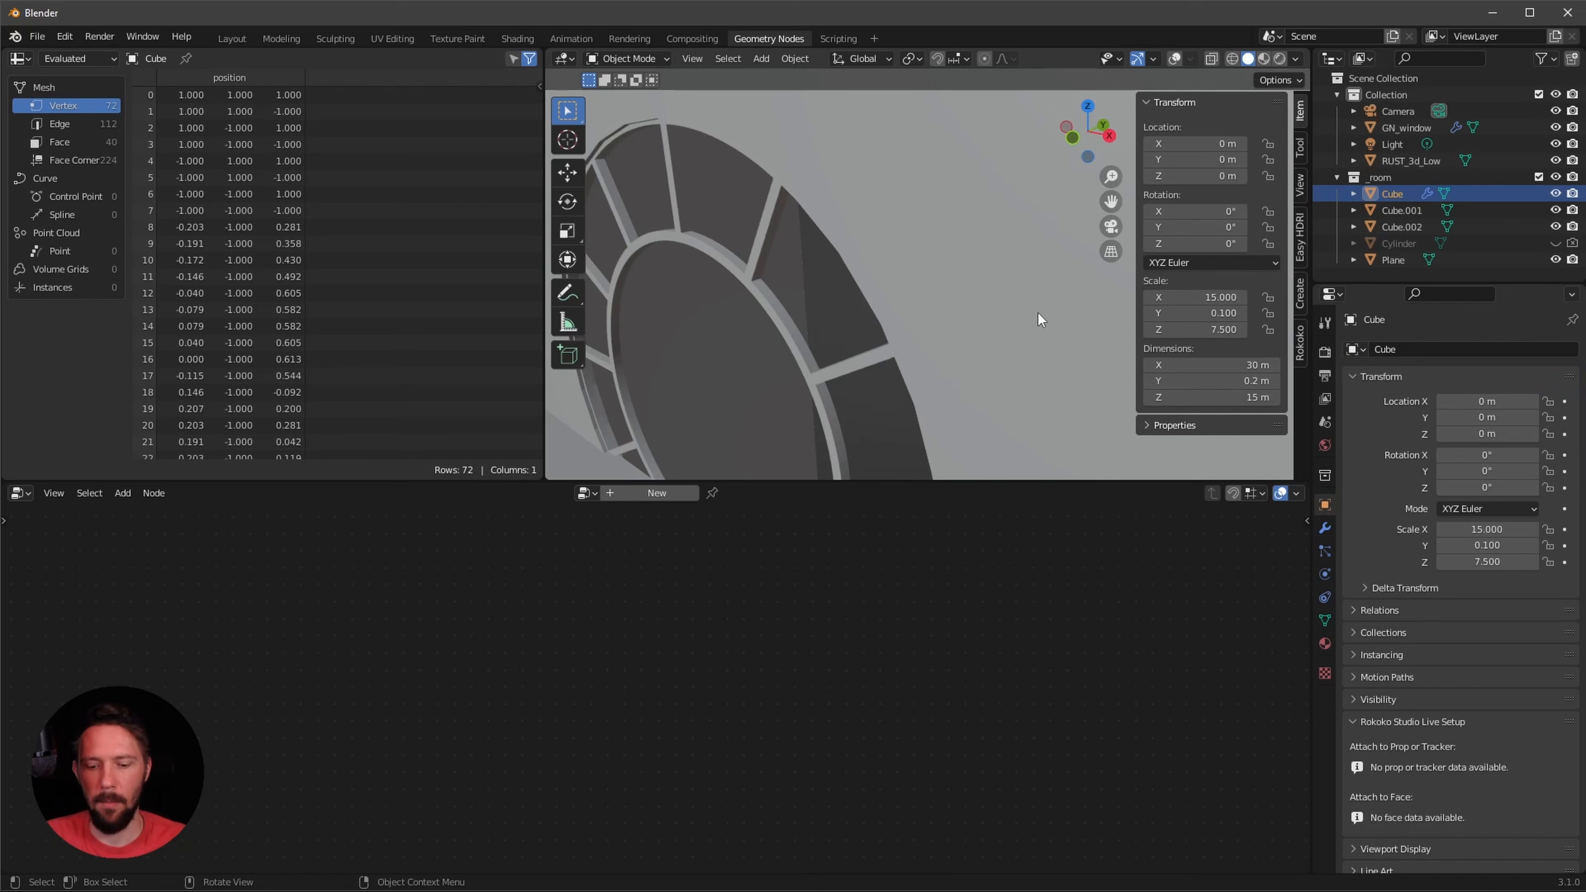
key("g")
key("y")
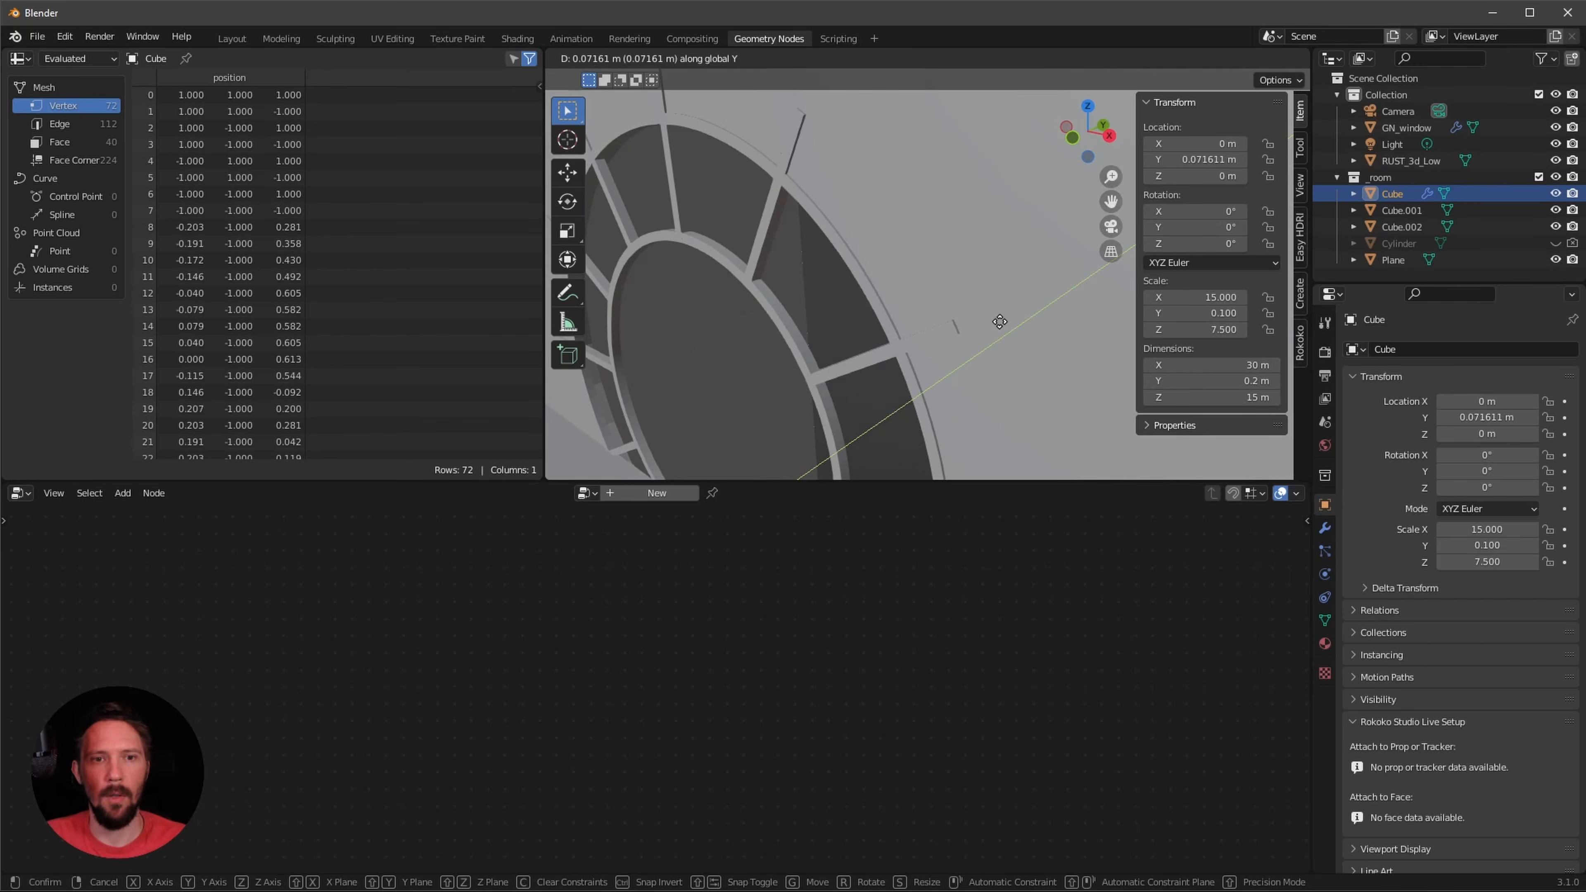
left_click(1000, 321)
scroll(999, 331, "down", 3)
middle_click_drag(998, 342, 927, 374, "alt")
left_click(936, 373)
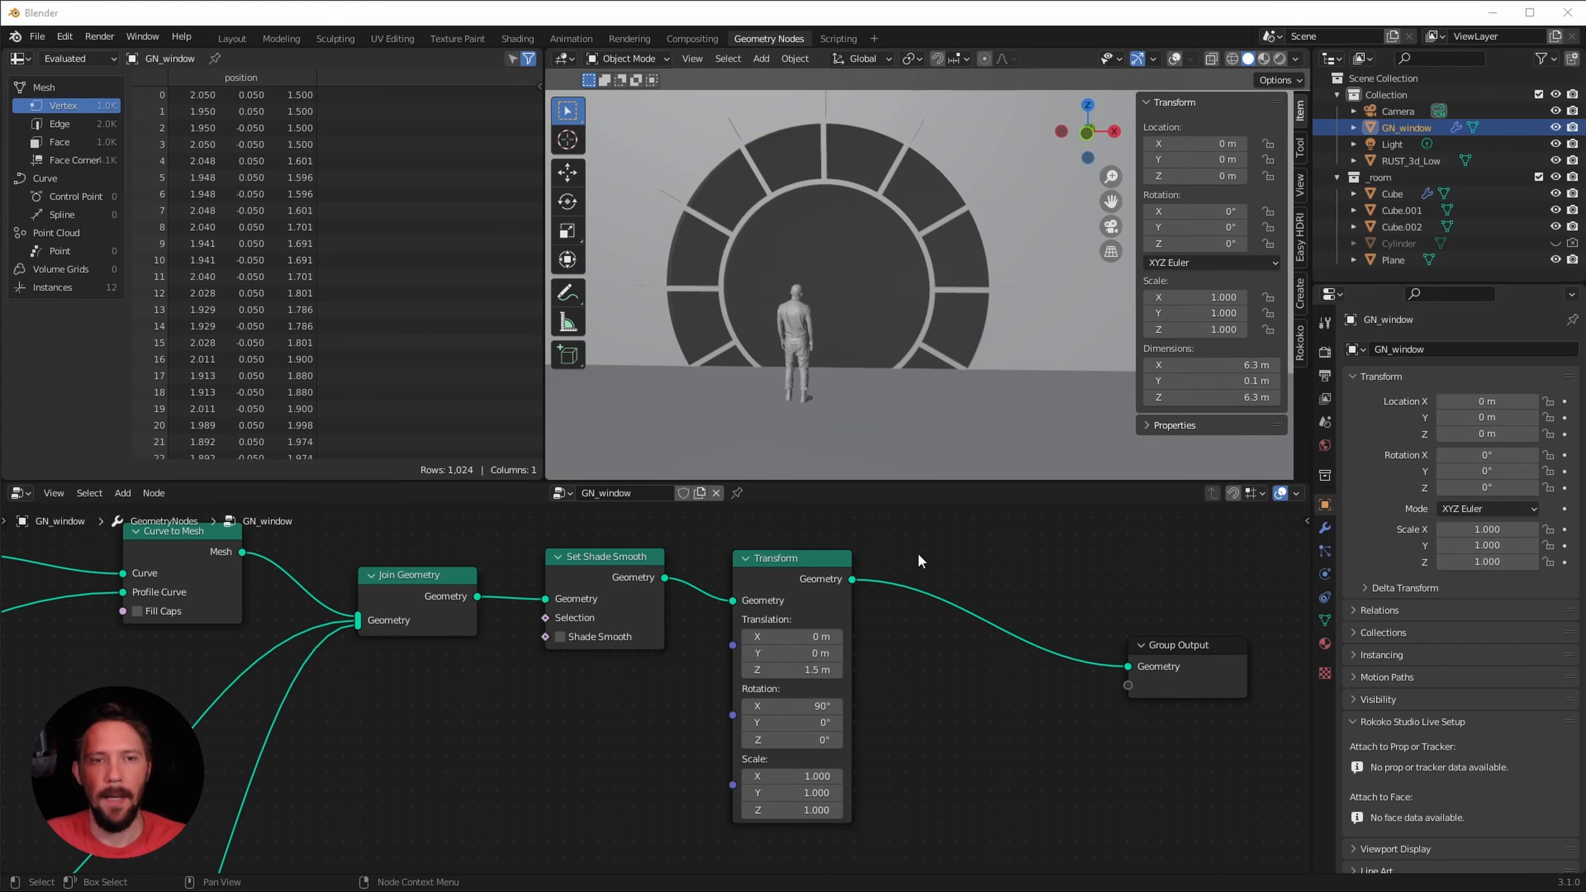
- Insert a Set Material node between the Transform and Group Output nodes
middle_click_drag(942, 558, 946, 580)
key("shift+a")
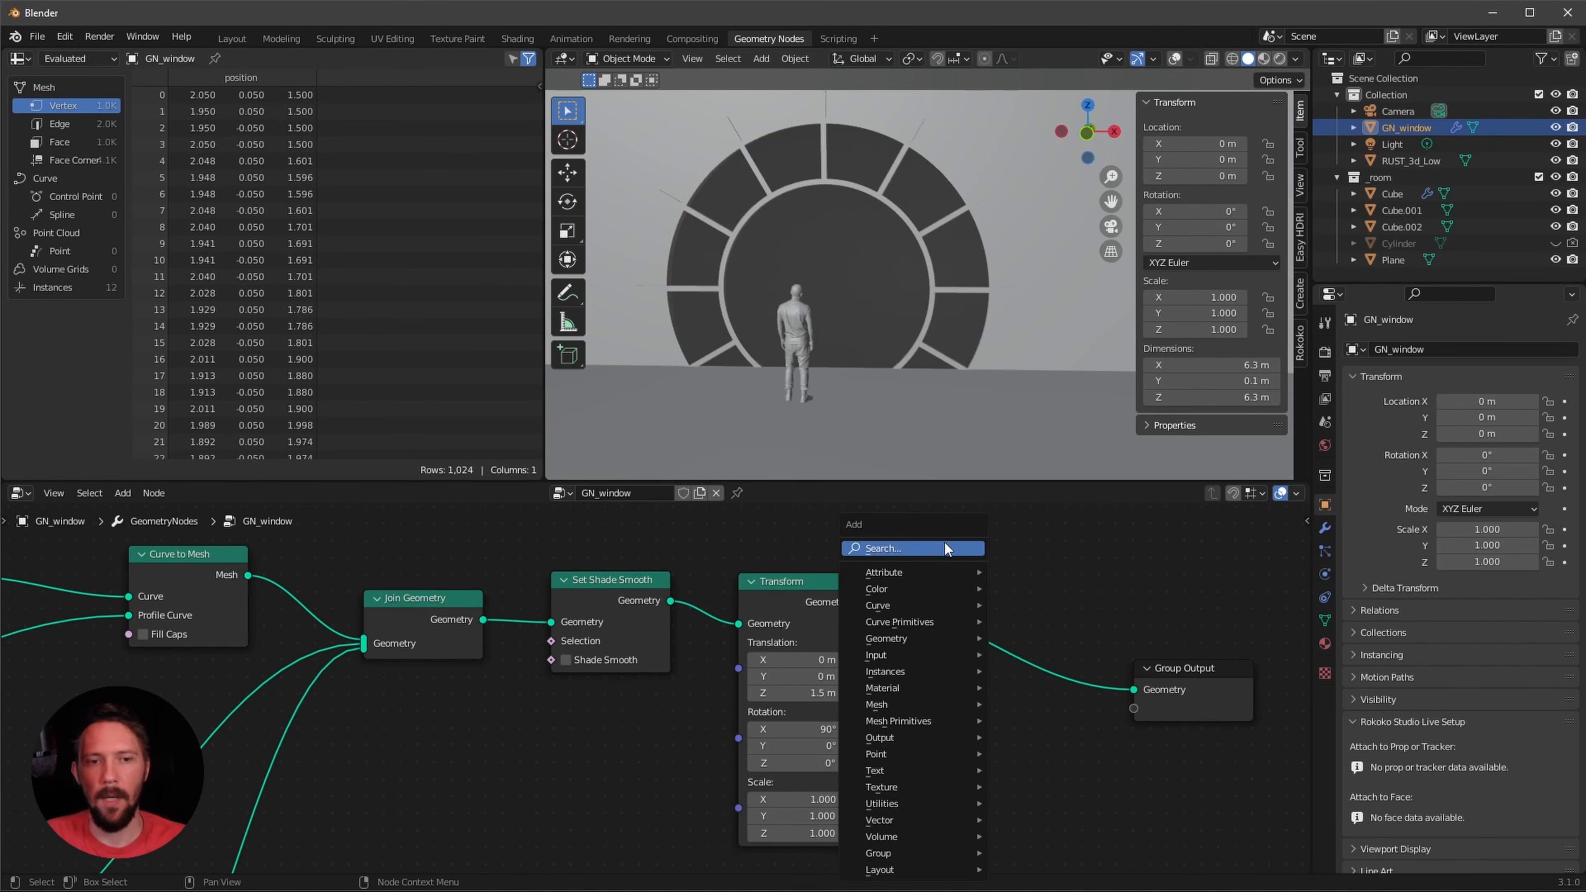
type("set ma")
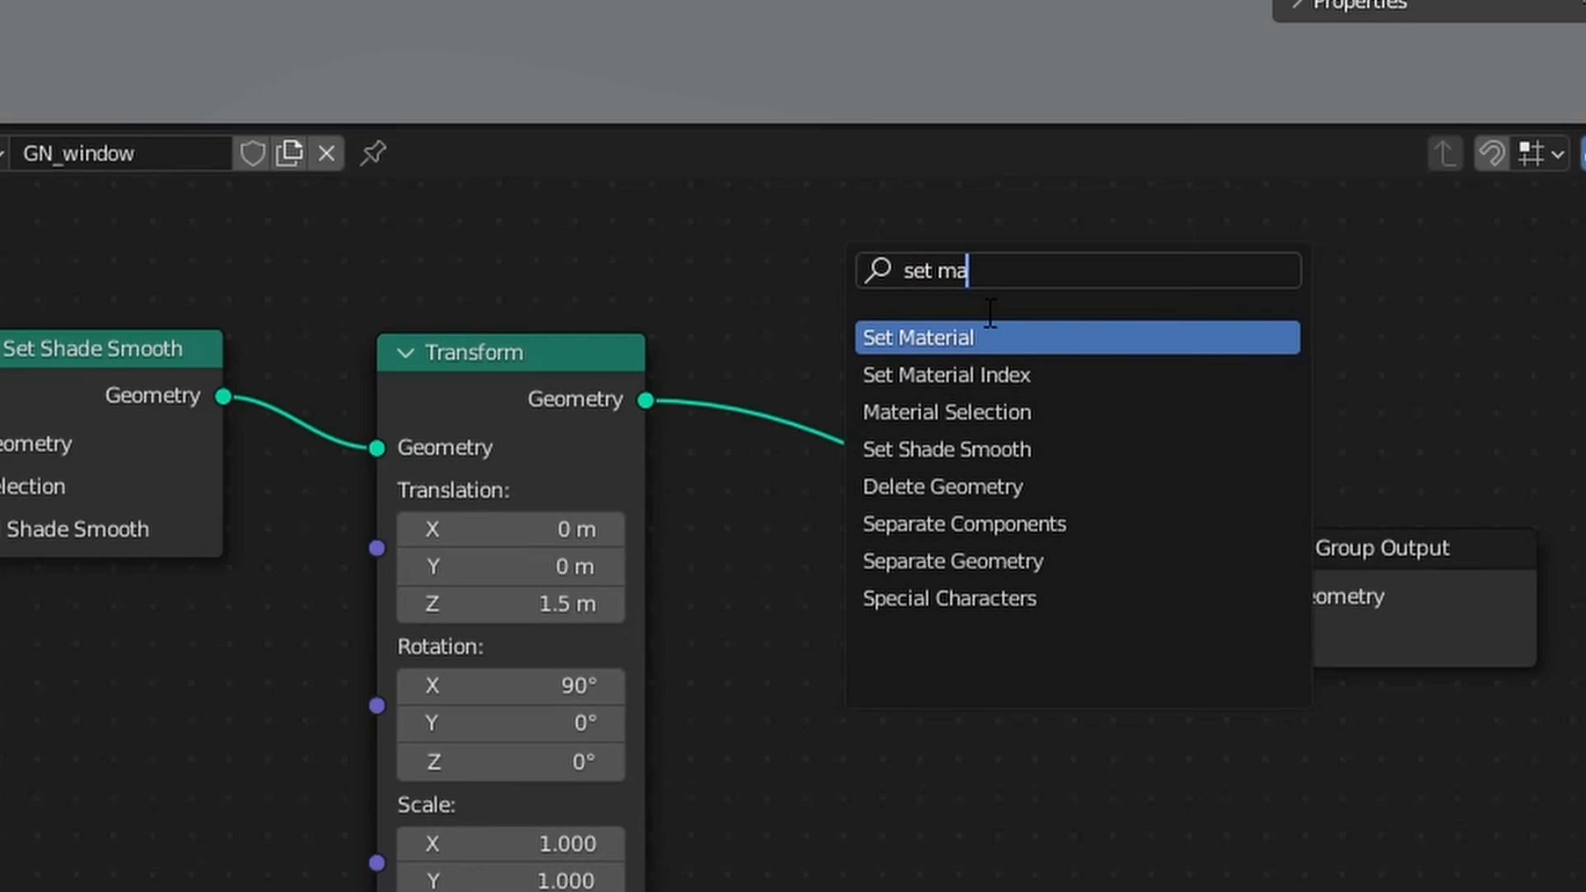
left_click(1007, 573)
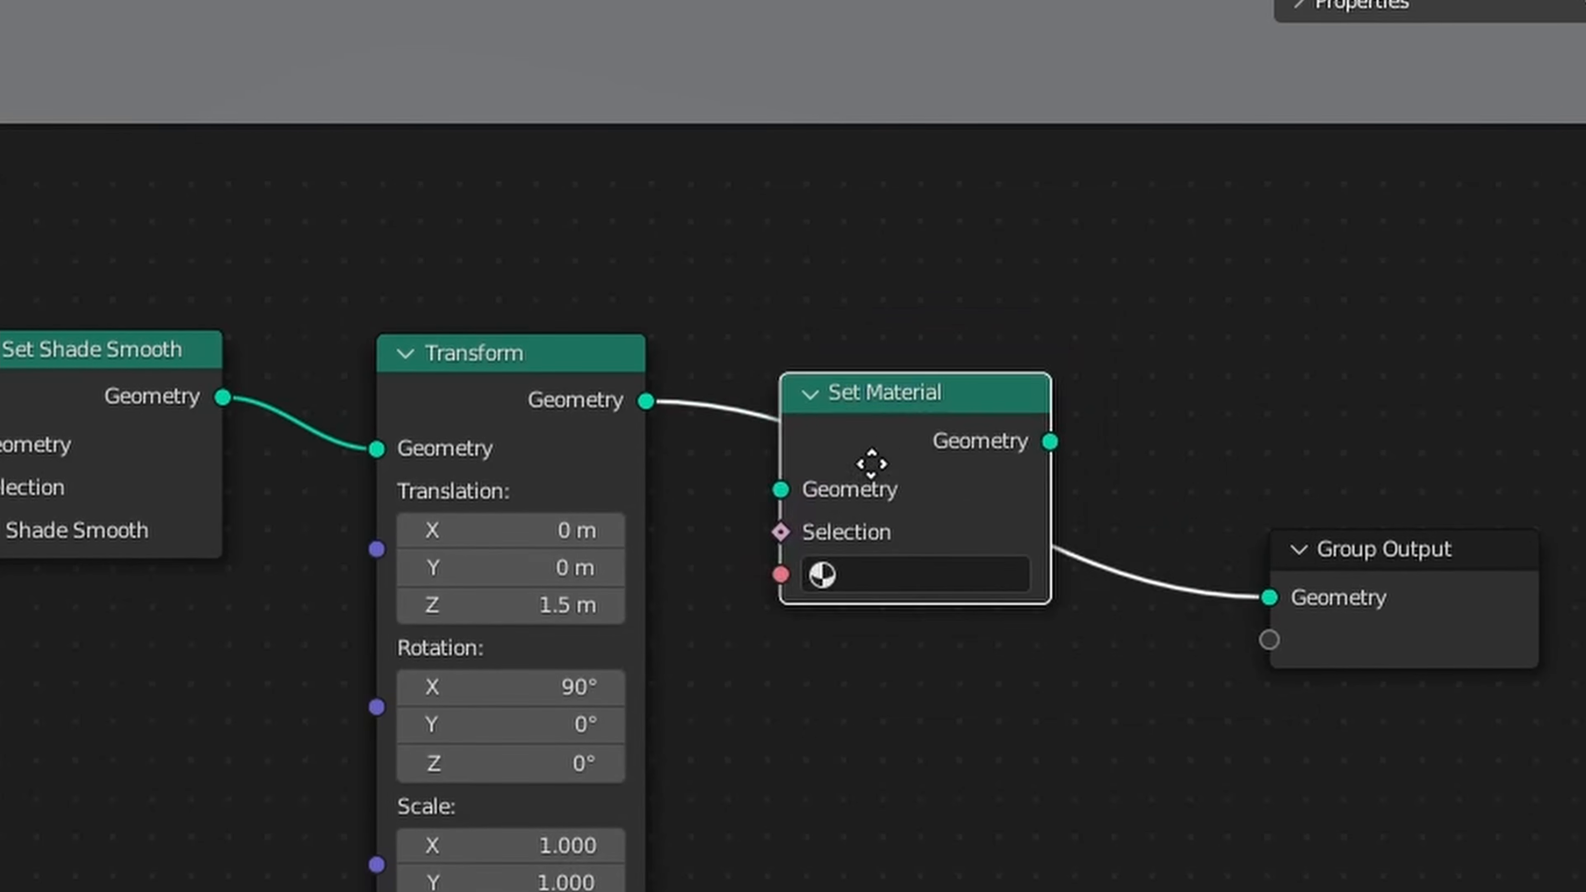
left_click(965, 622)
middle_click_drag(1142, 611, 1022, 603)
left_click(1188, 569)
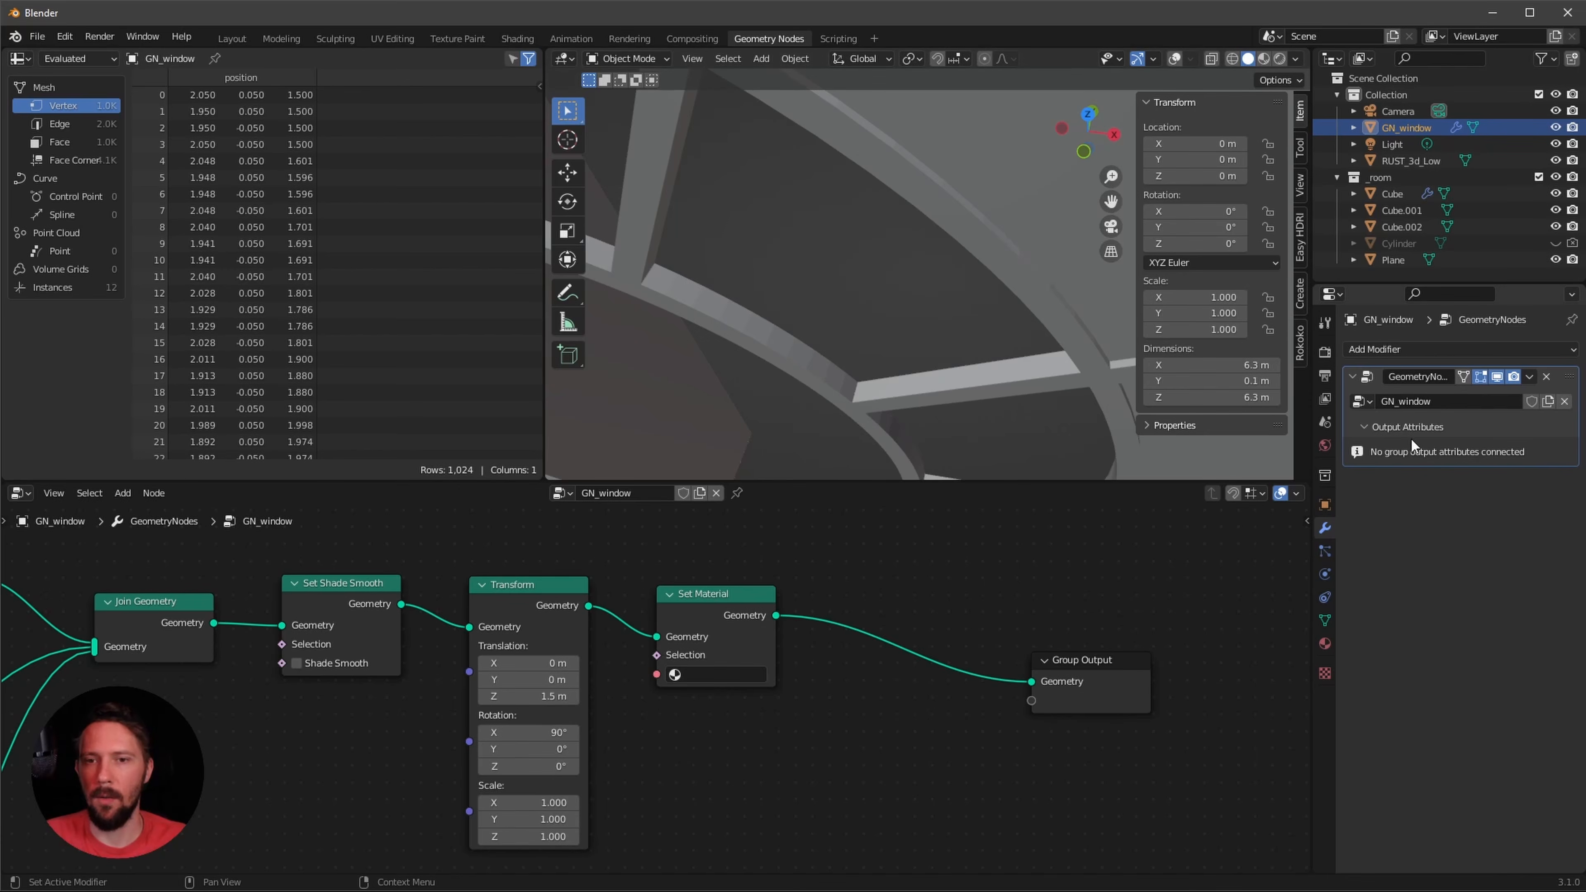
- Add a Bevel modifier to GN_window and inspect how it affects the rings and struts up close
left_click(1428, 349)
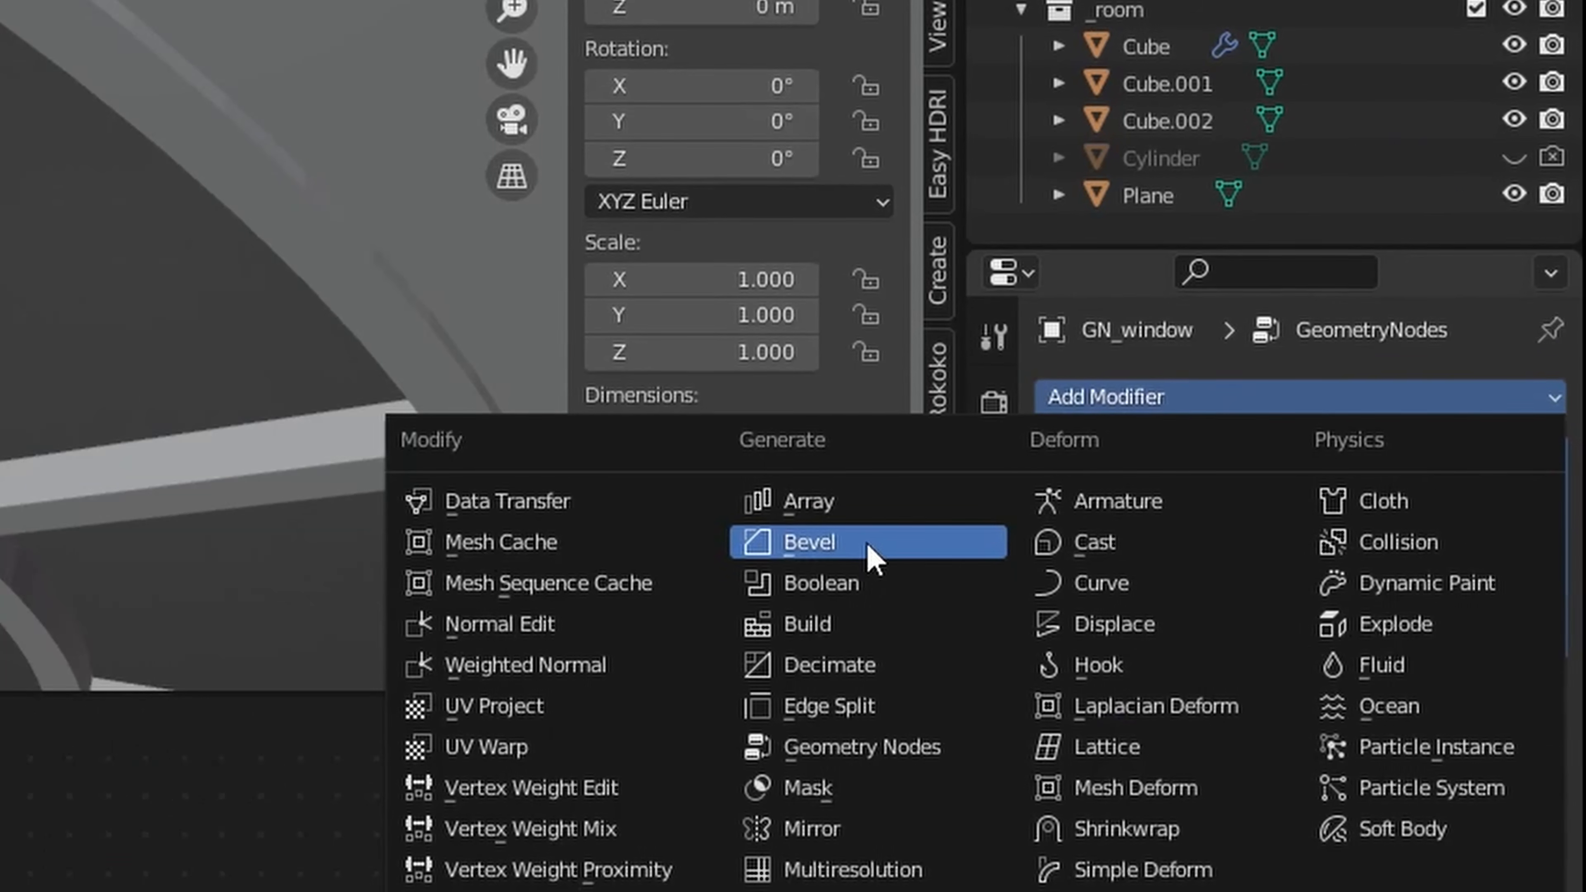
left_click(871, 550)
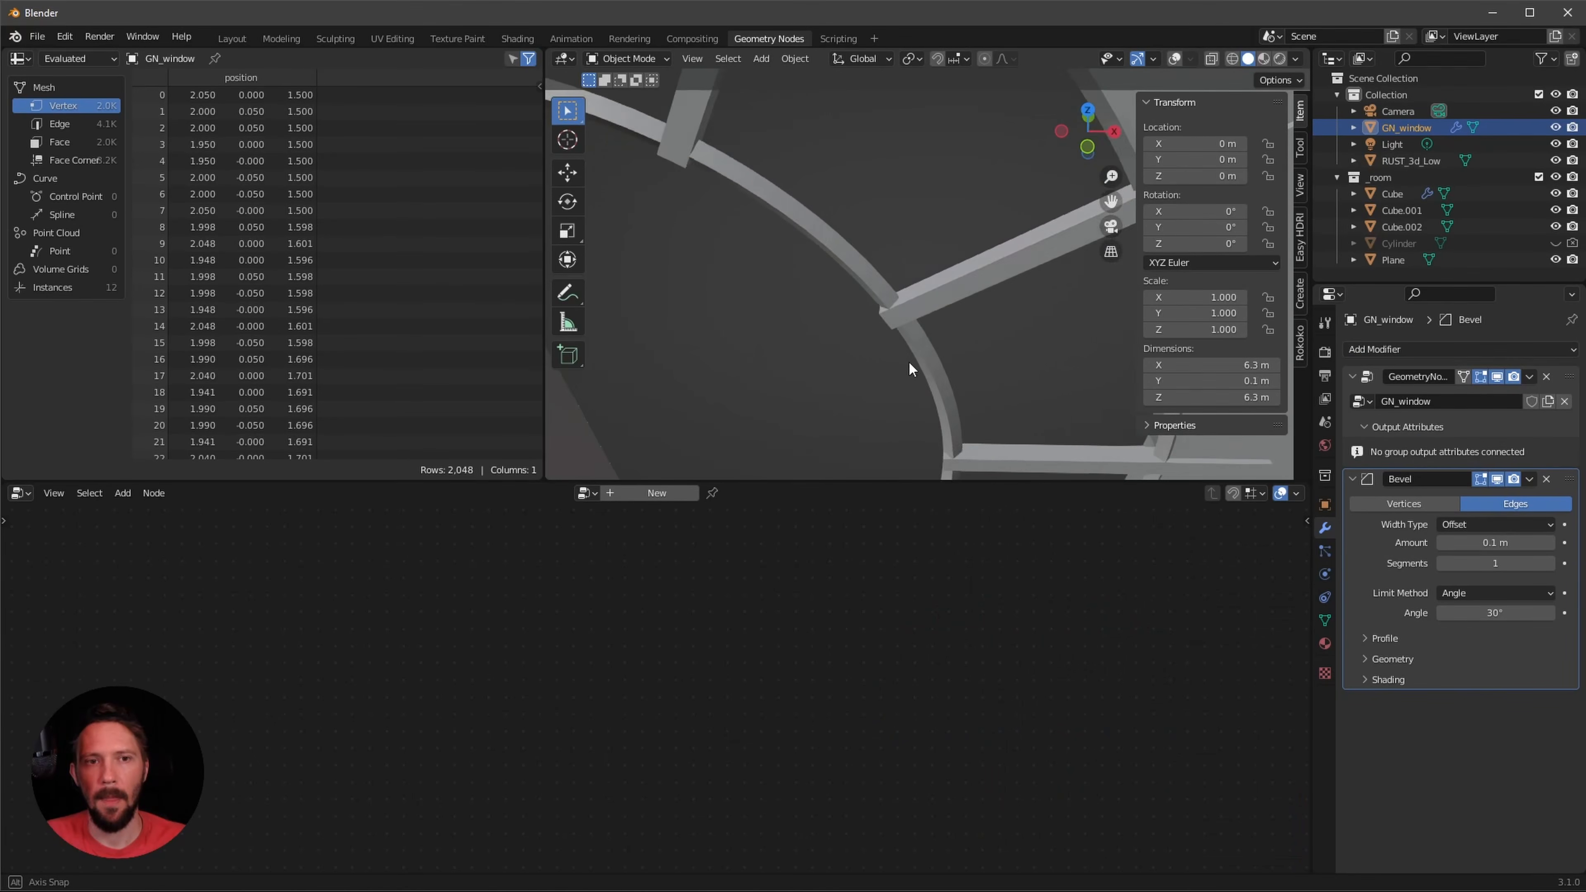
middle_click_drag(908, 363, 957, 384)
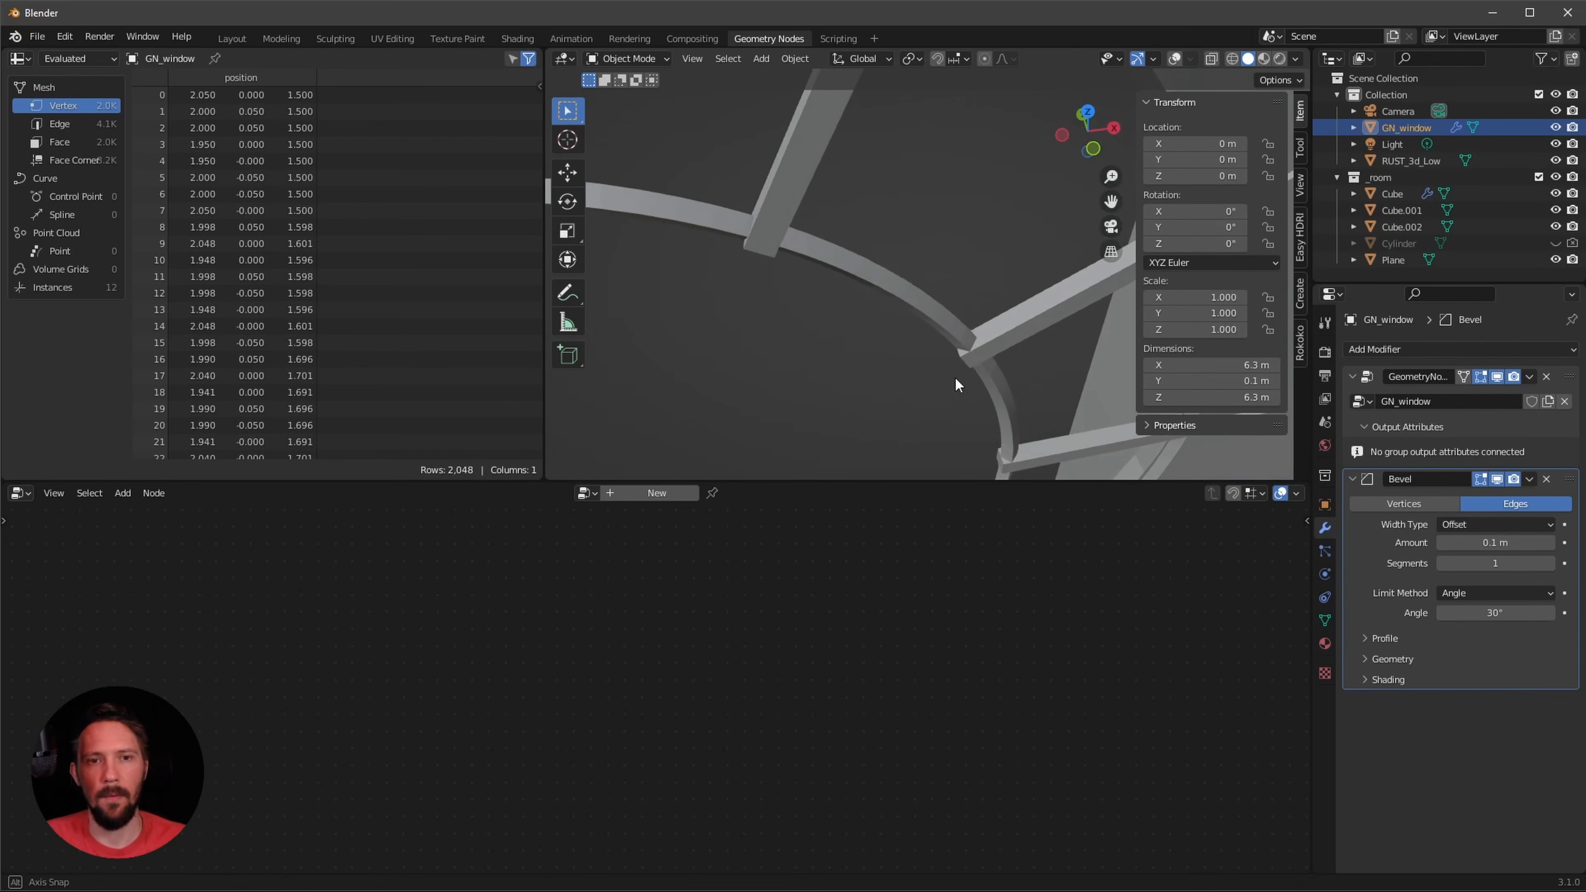
middle_click_drag(954, 317, 888, 350)
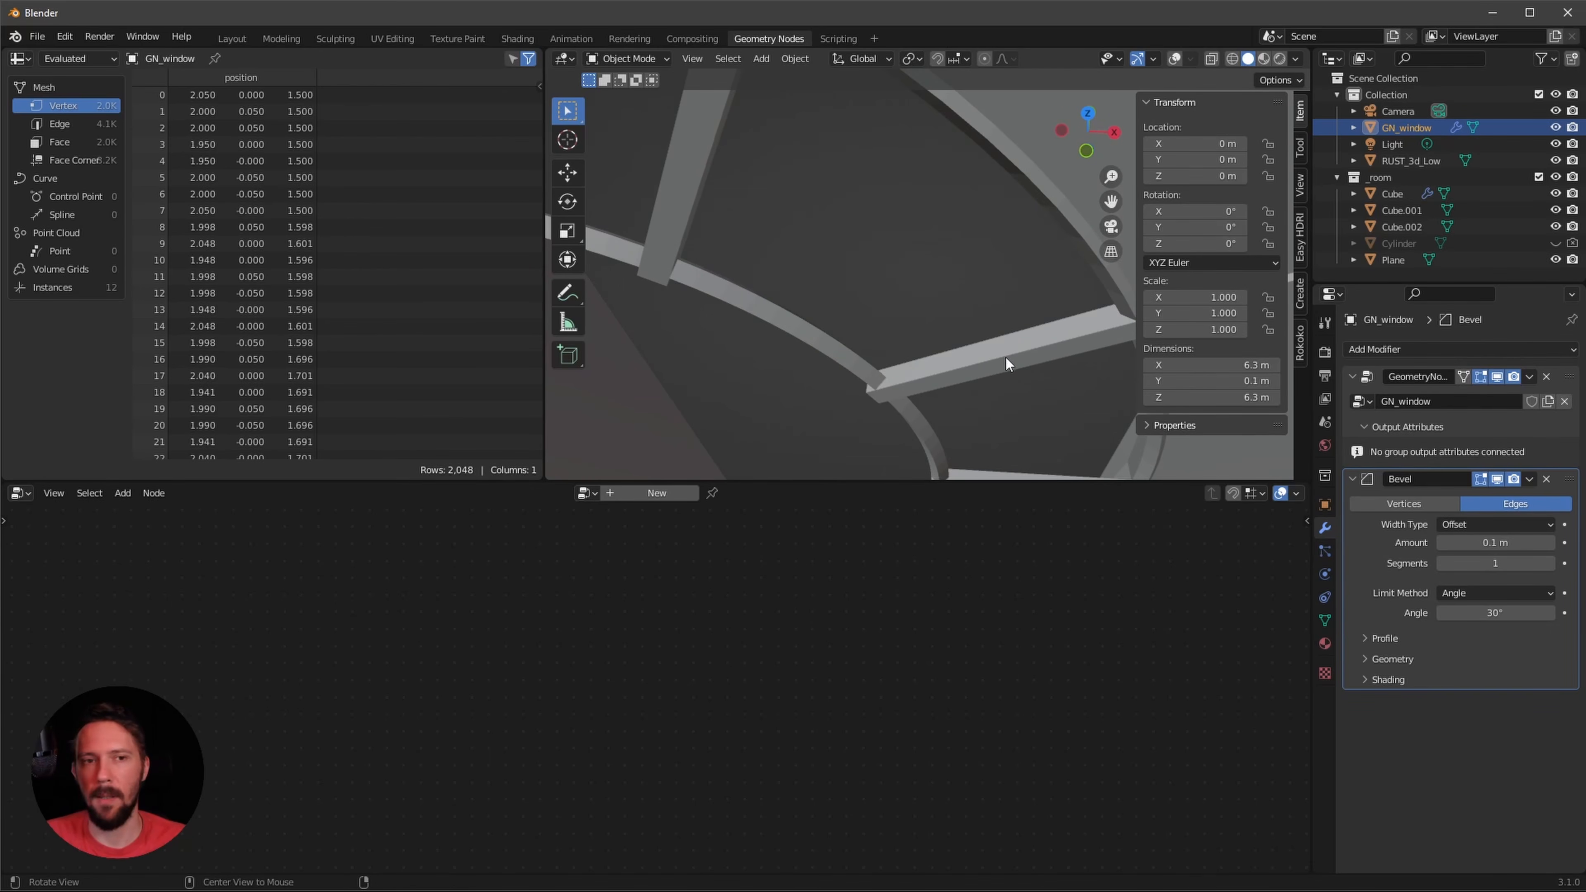
left_click_drag(1006, 357, 976, 343, "ctrl+alt")
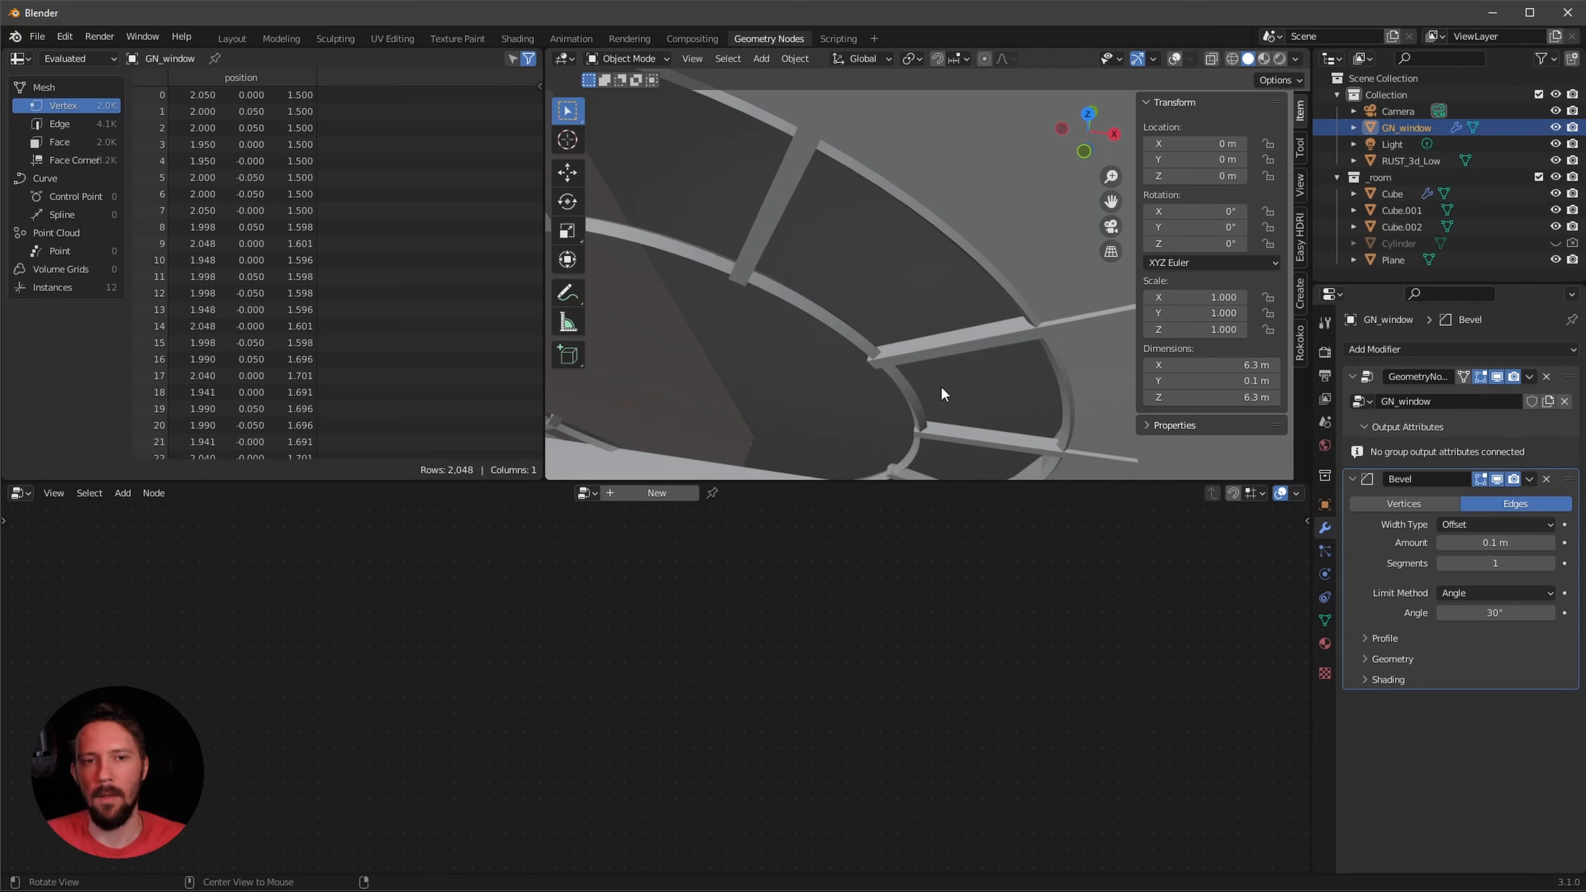
mouse_move(940, 385)
left_mouse_down("alt")
mouse_move(992, 358)
mouse_move(964, 365)
left_mouse_up("alt")
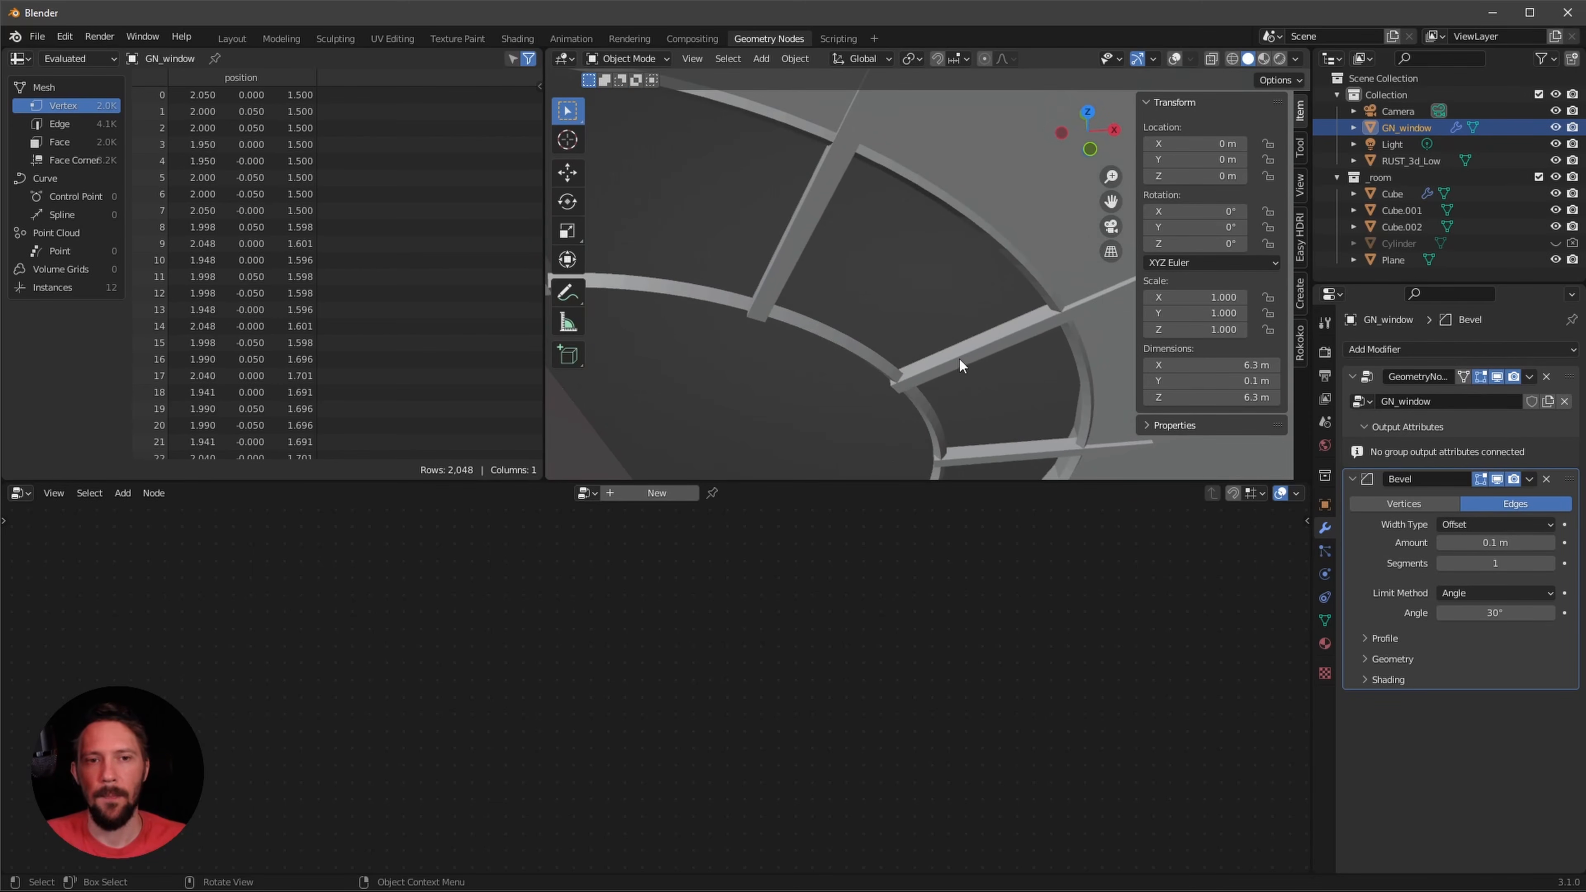
- Reactivate the GeometryNodes modifier and insert a Realize Instances node between Set Material and Group Output
left_click(1449, 426)
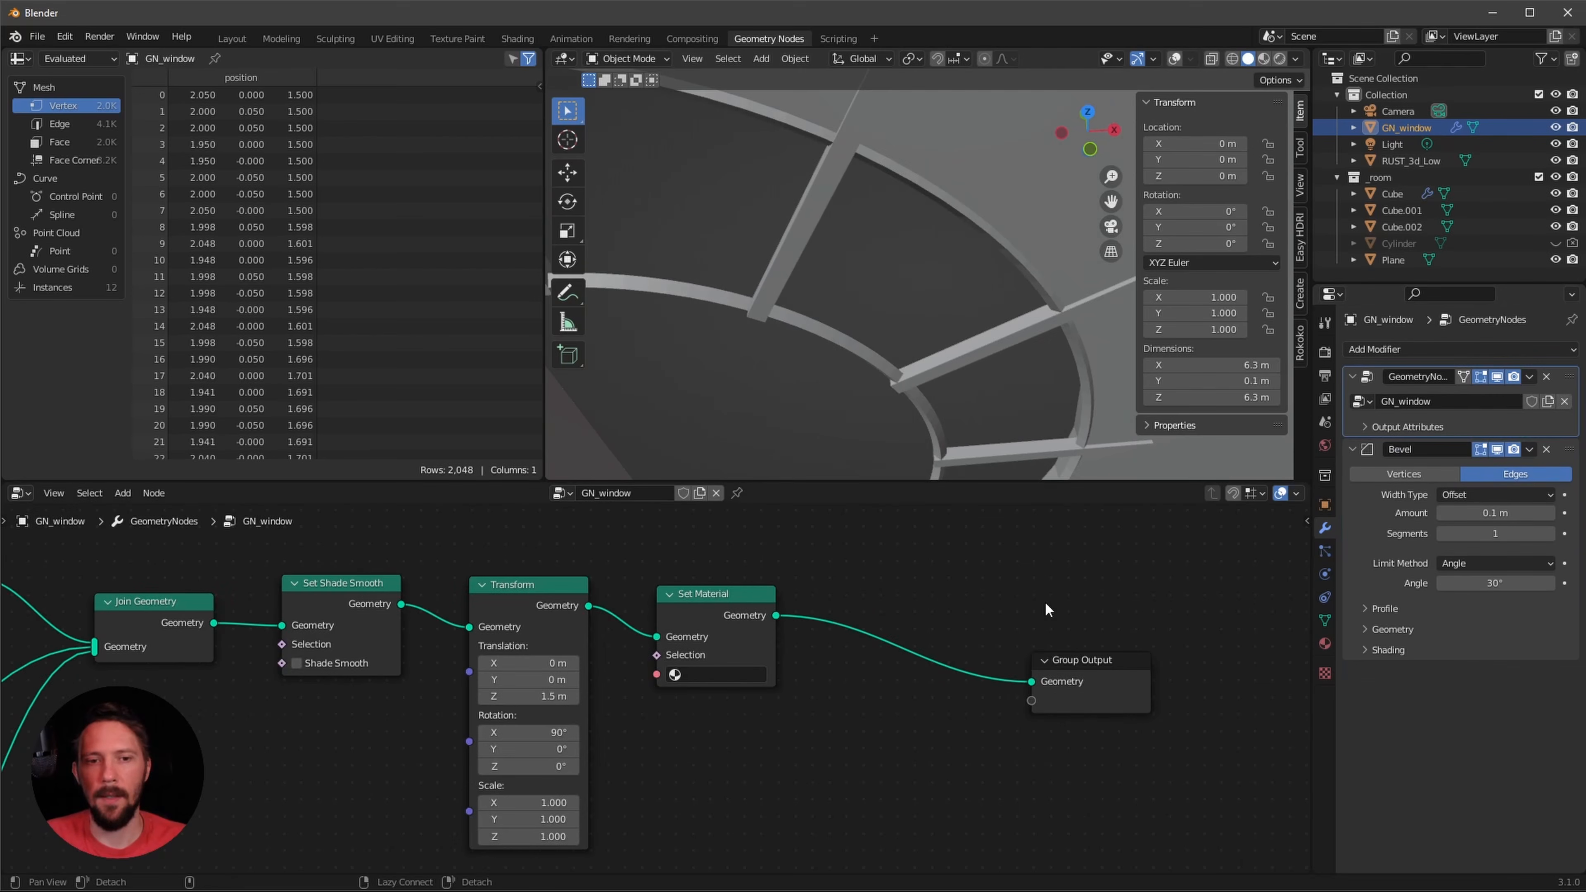
key("shift+a")
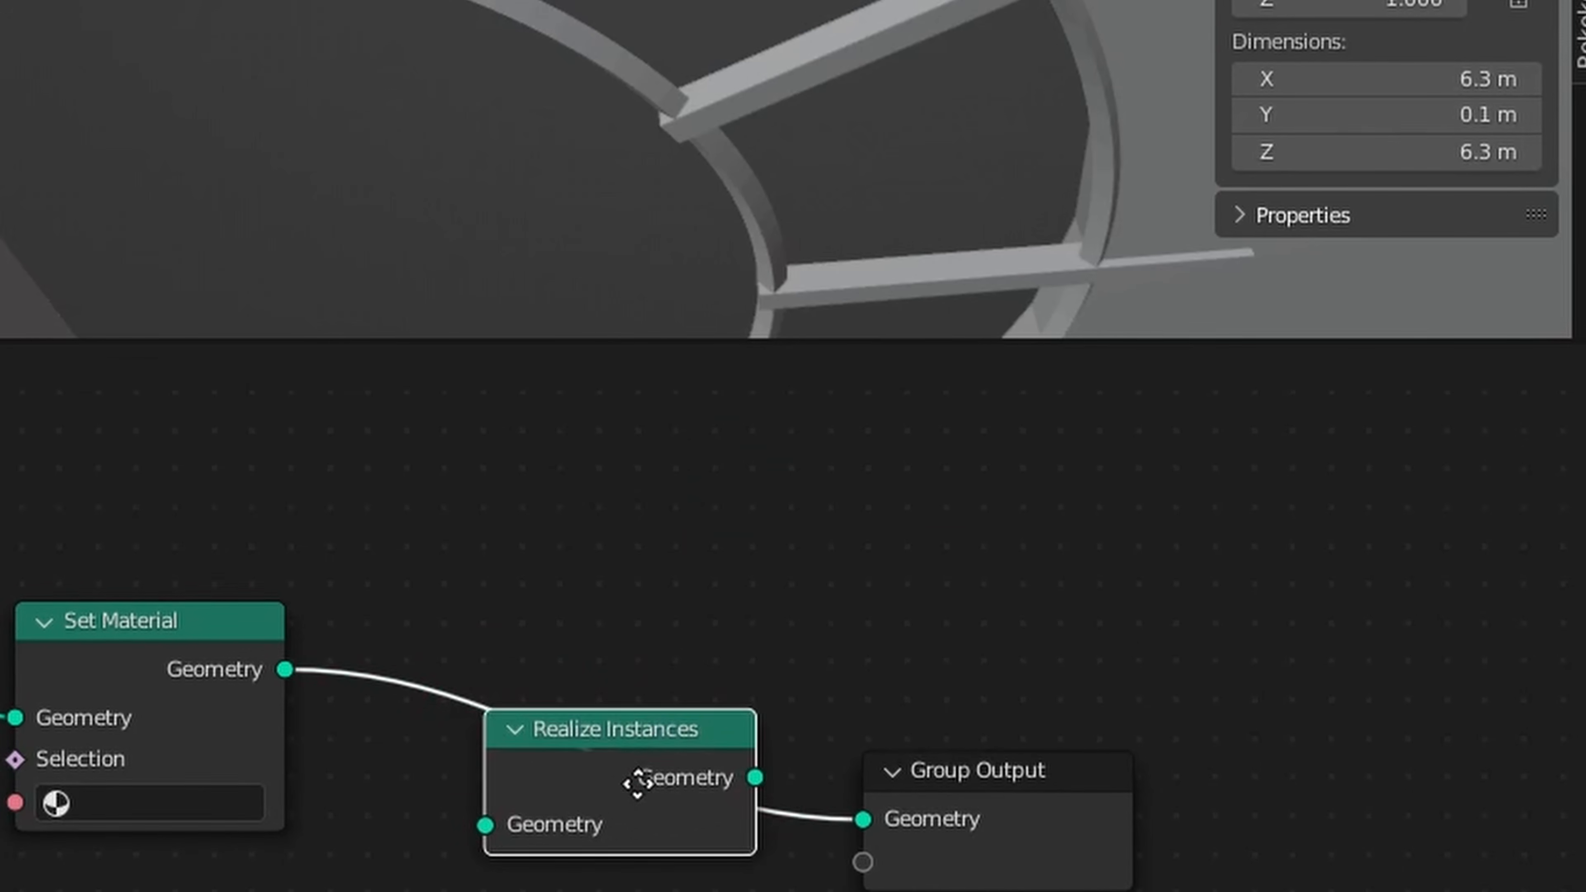
left_click(618, 748)
- Set the Bevel amount to 0.01 m and check the beveled edges of the window frame
mouse_move(982, 371)
left_mouse_down("alt")
mouse_move(939, 379)
mouse_move(1001, 387)
left_mouse_up("alt")
mouse_move(1001, 383)
middle_mouse_down()
mouse_move(1034, 367)
mouse_move(1008, 367)
middle_mouse_up()
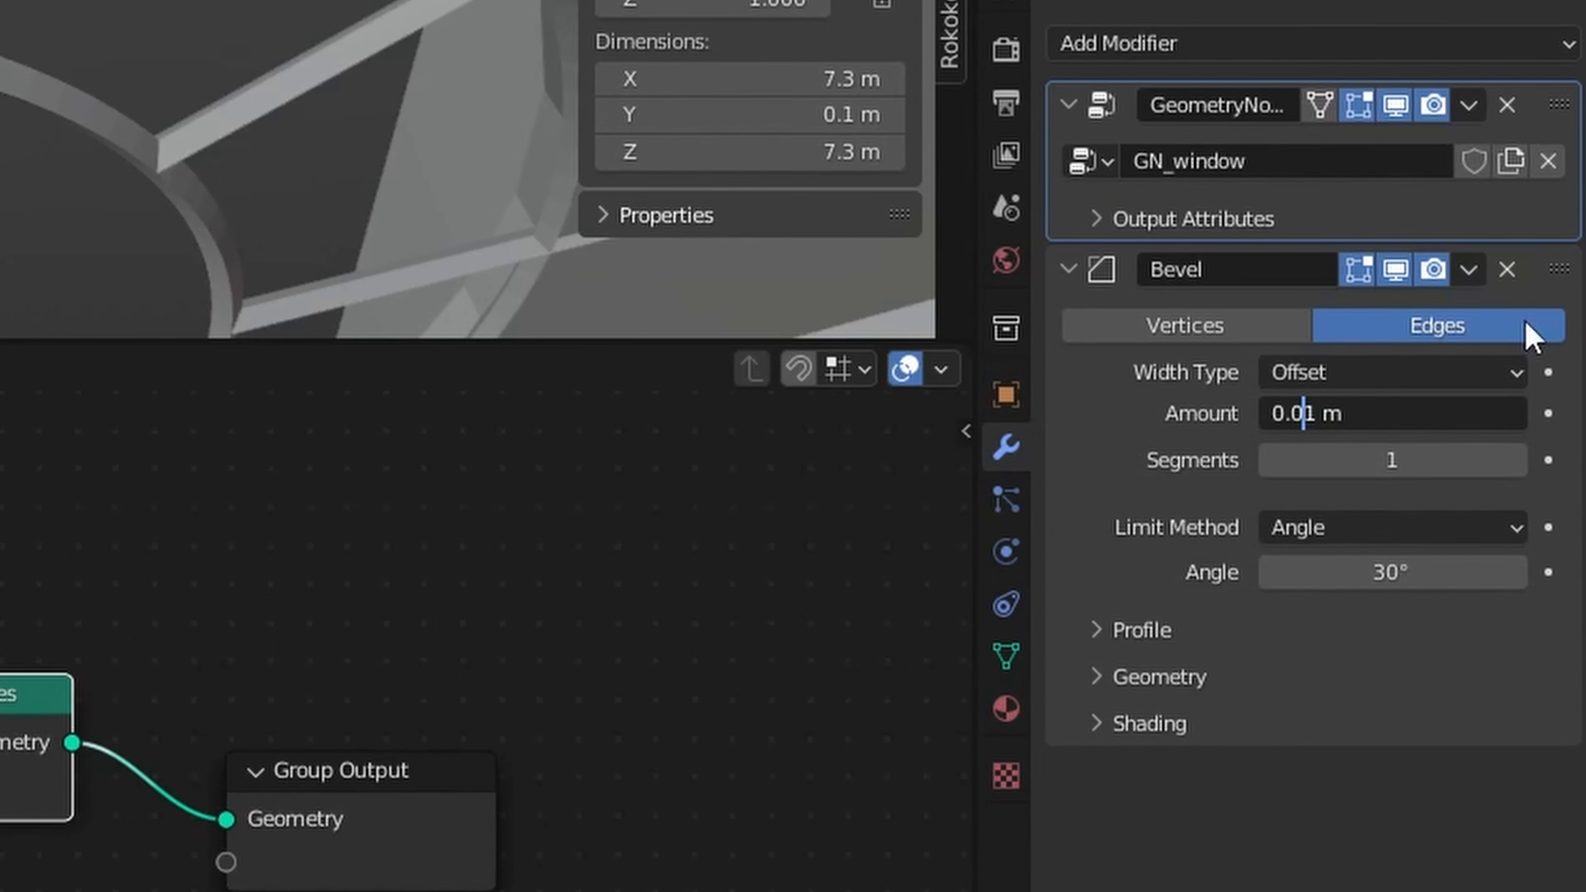
key("Return")
middle_click_drag(941, 372, 1027, 253)
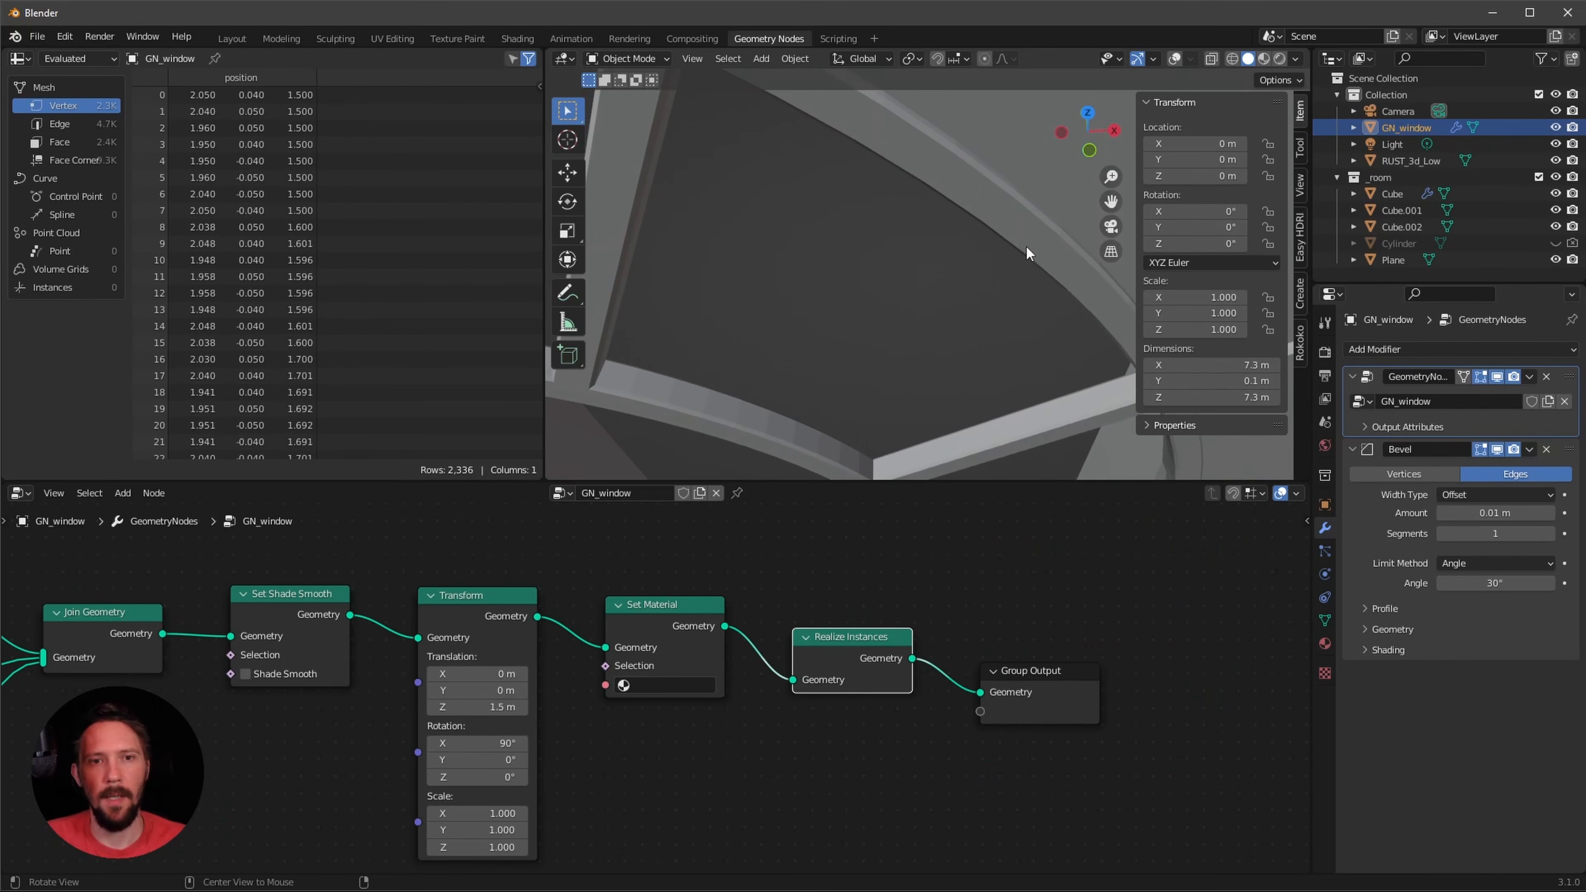
middle_click_drag(982, 316, 931, 358)
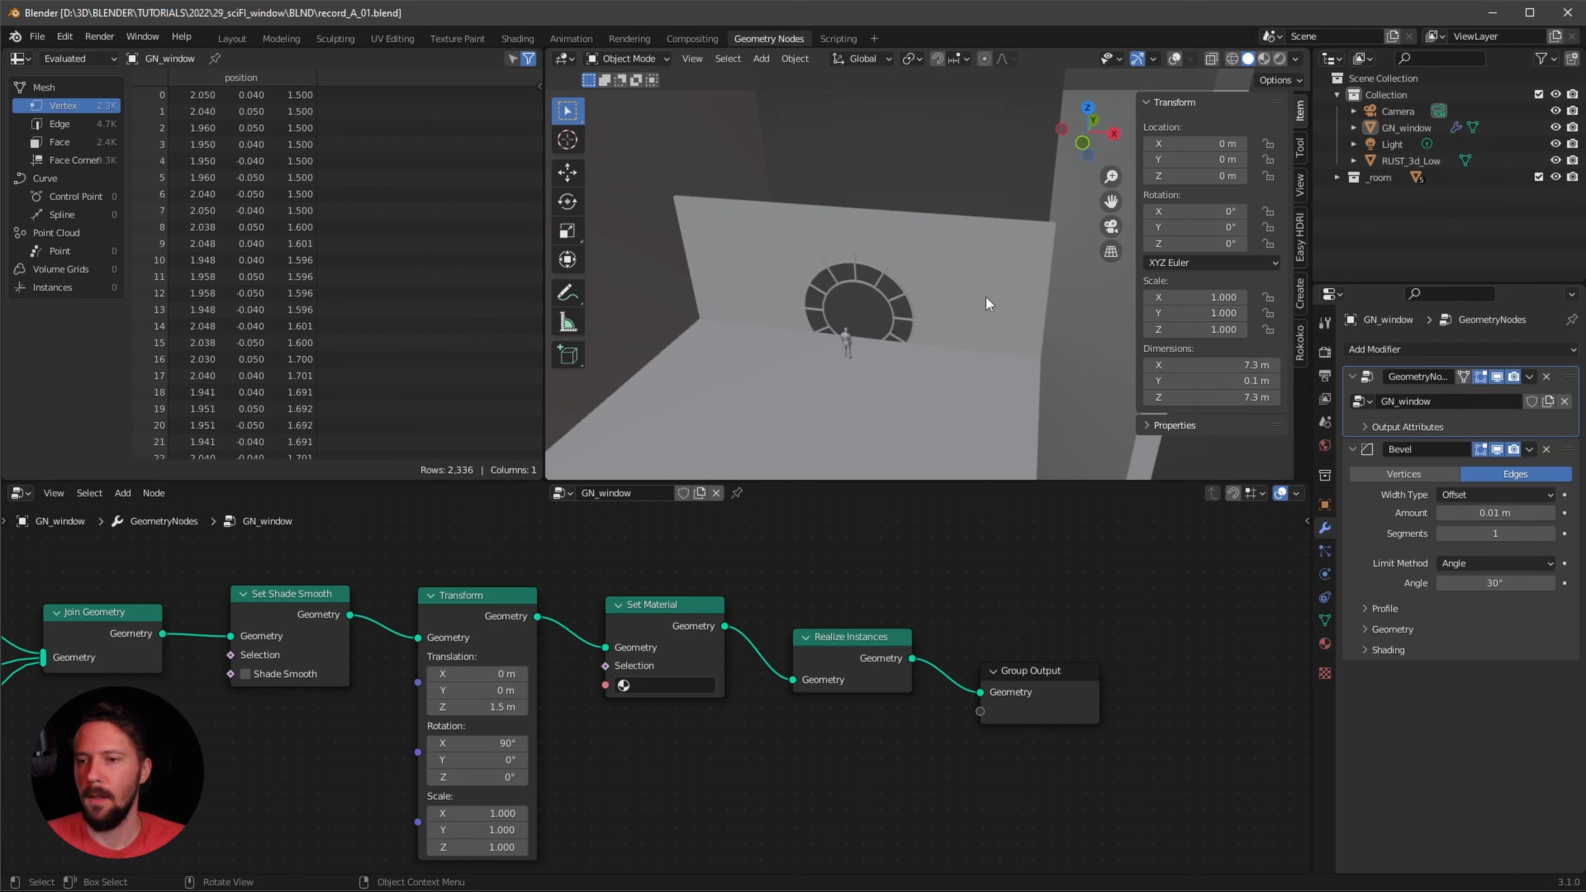
- Add a mesh plane and move it about 27.8 m along the global Y axis, beyond the window wall
middle_click_drag(986, 337, 878, 354)
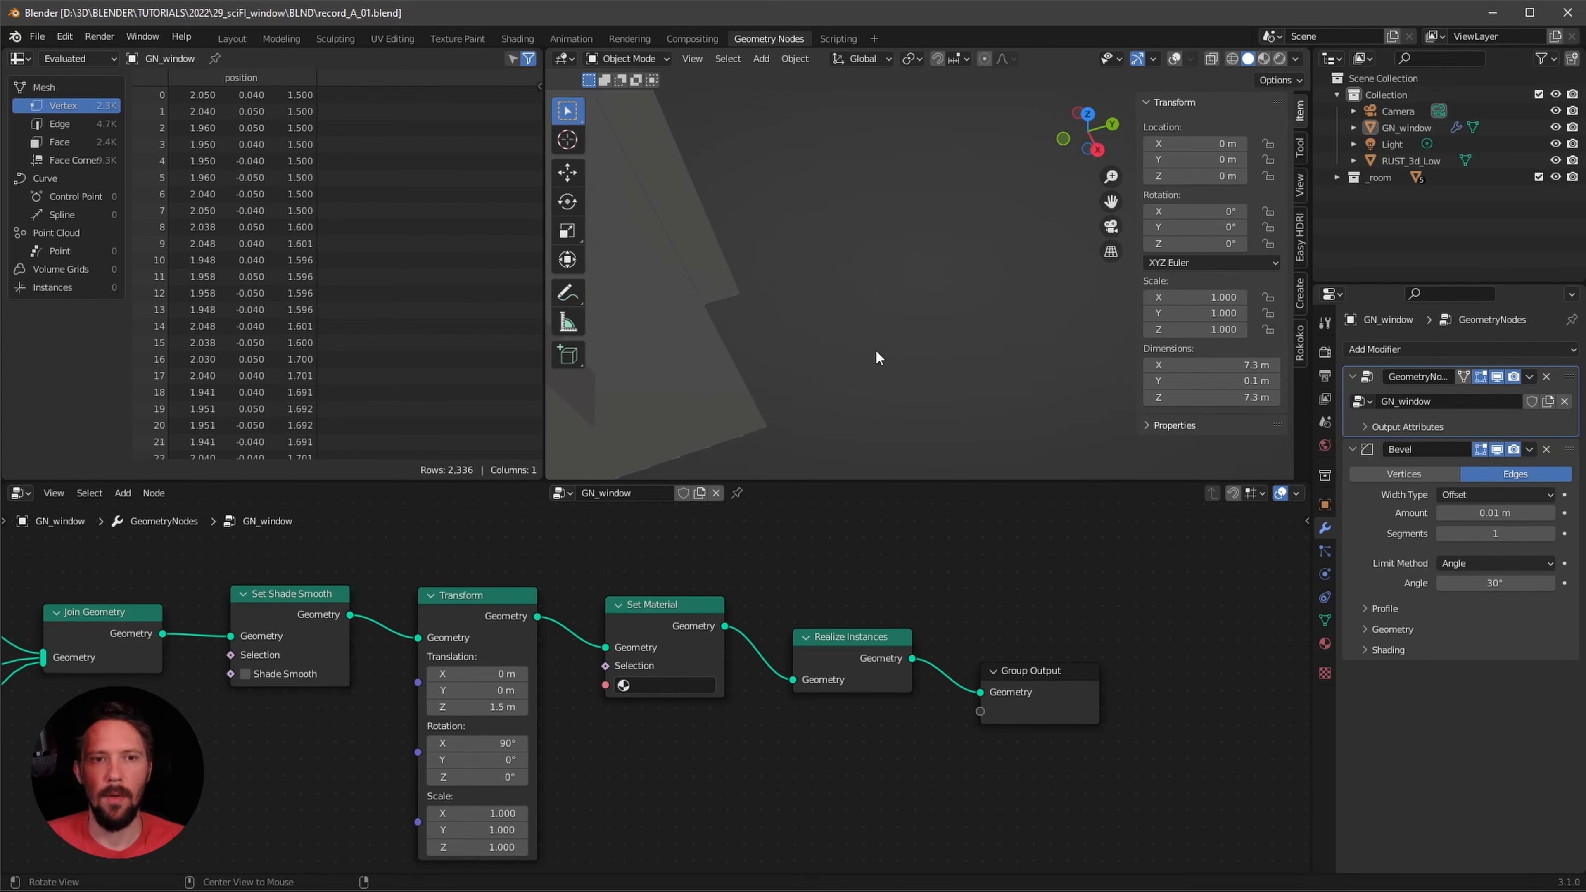
key("shift+a")
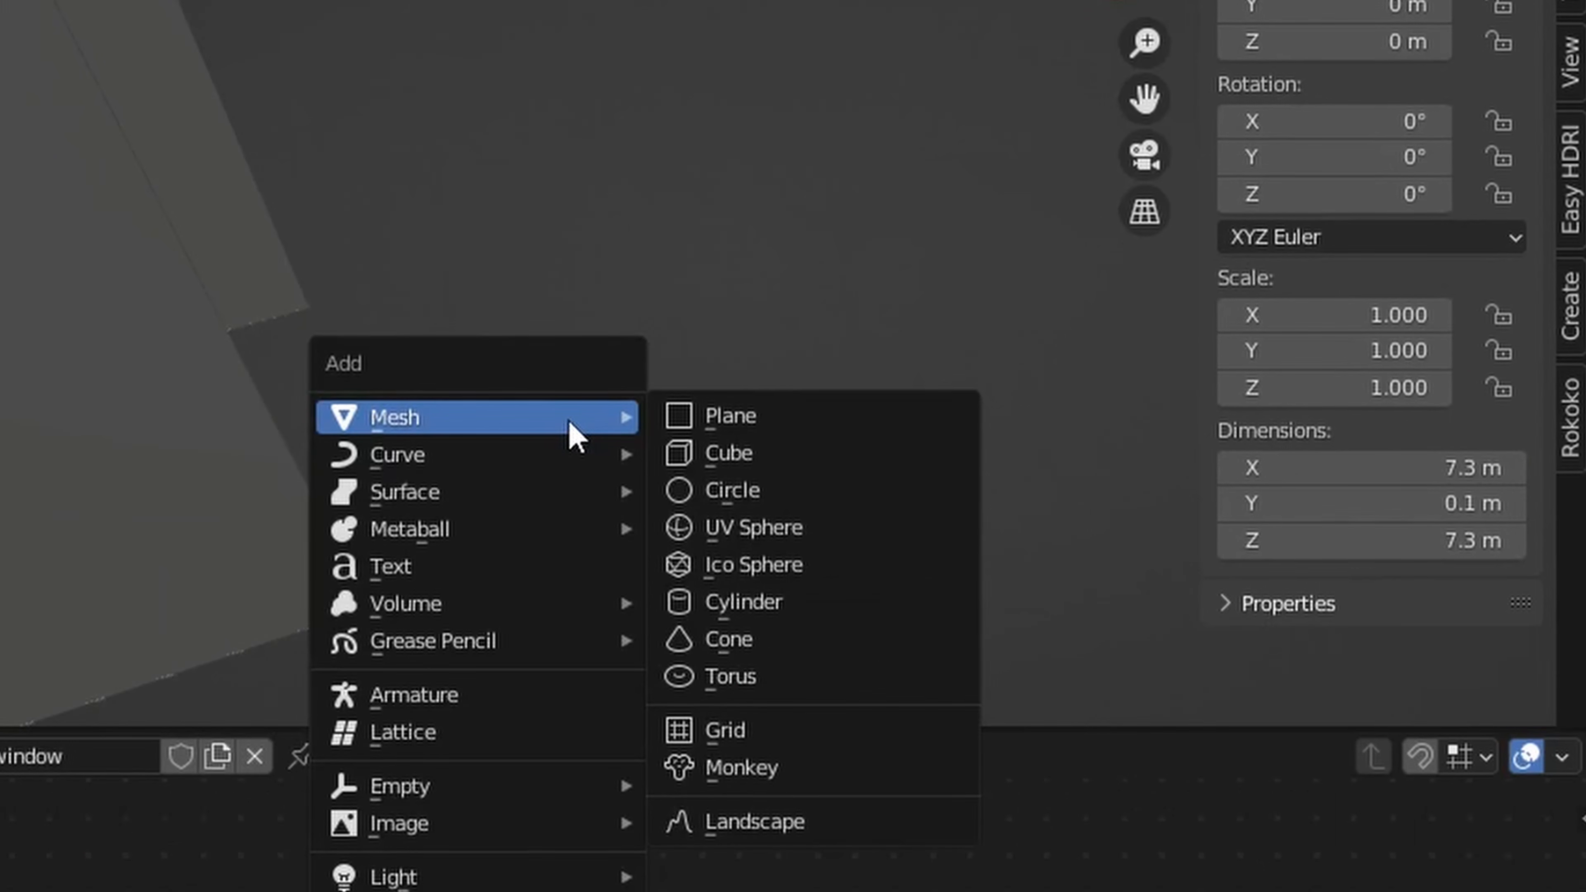
left_click(812, 420)
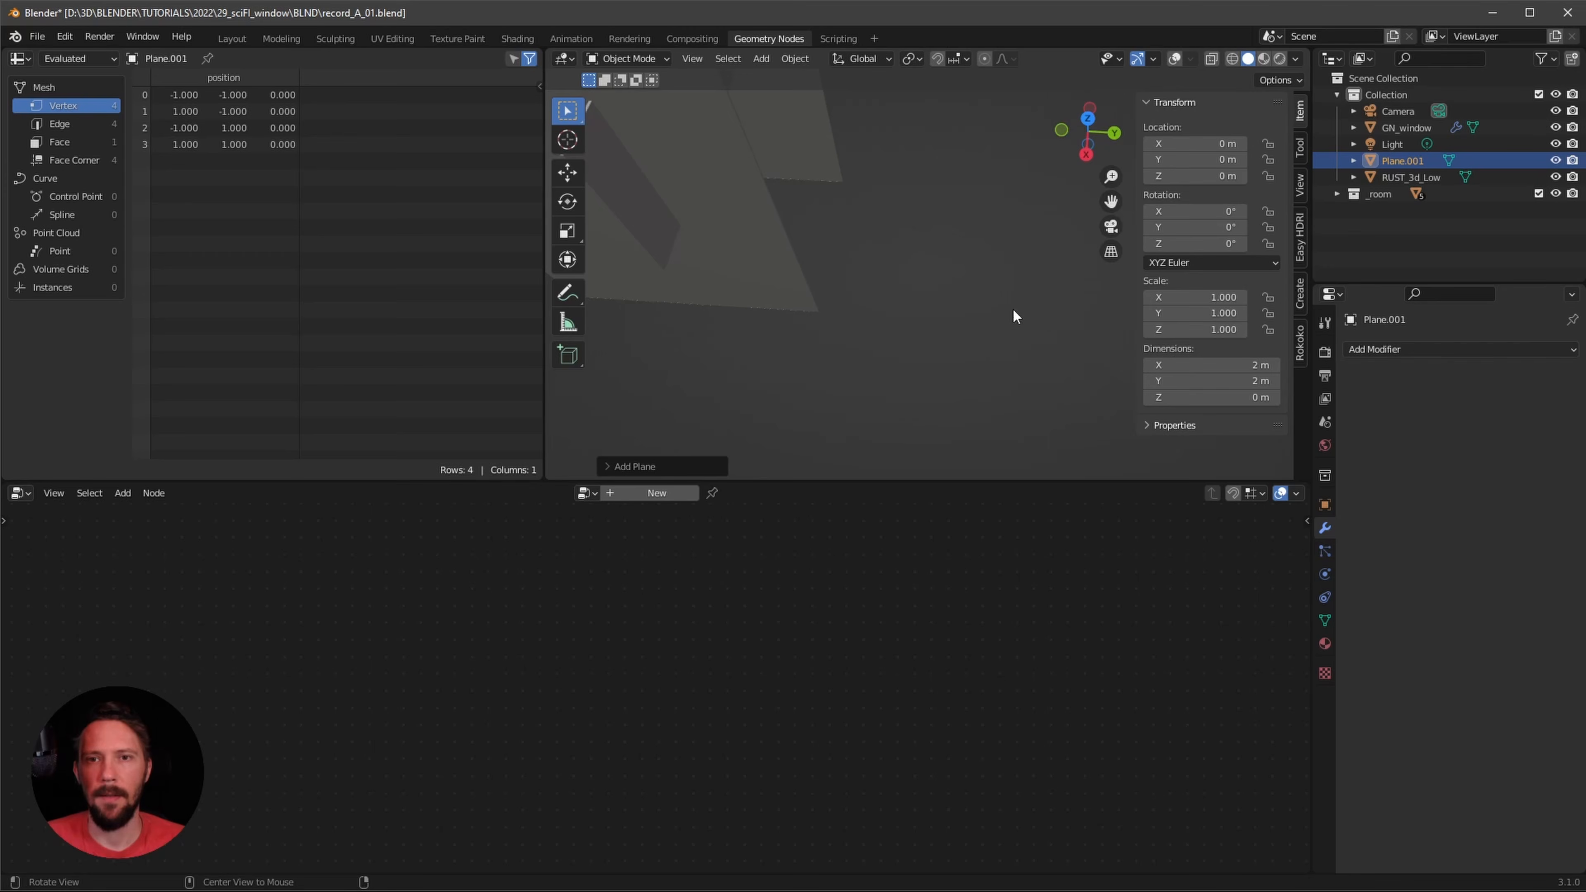
middle_click_drag(1013, 317, 922, 378, "shift")
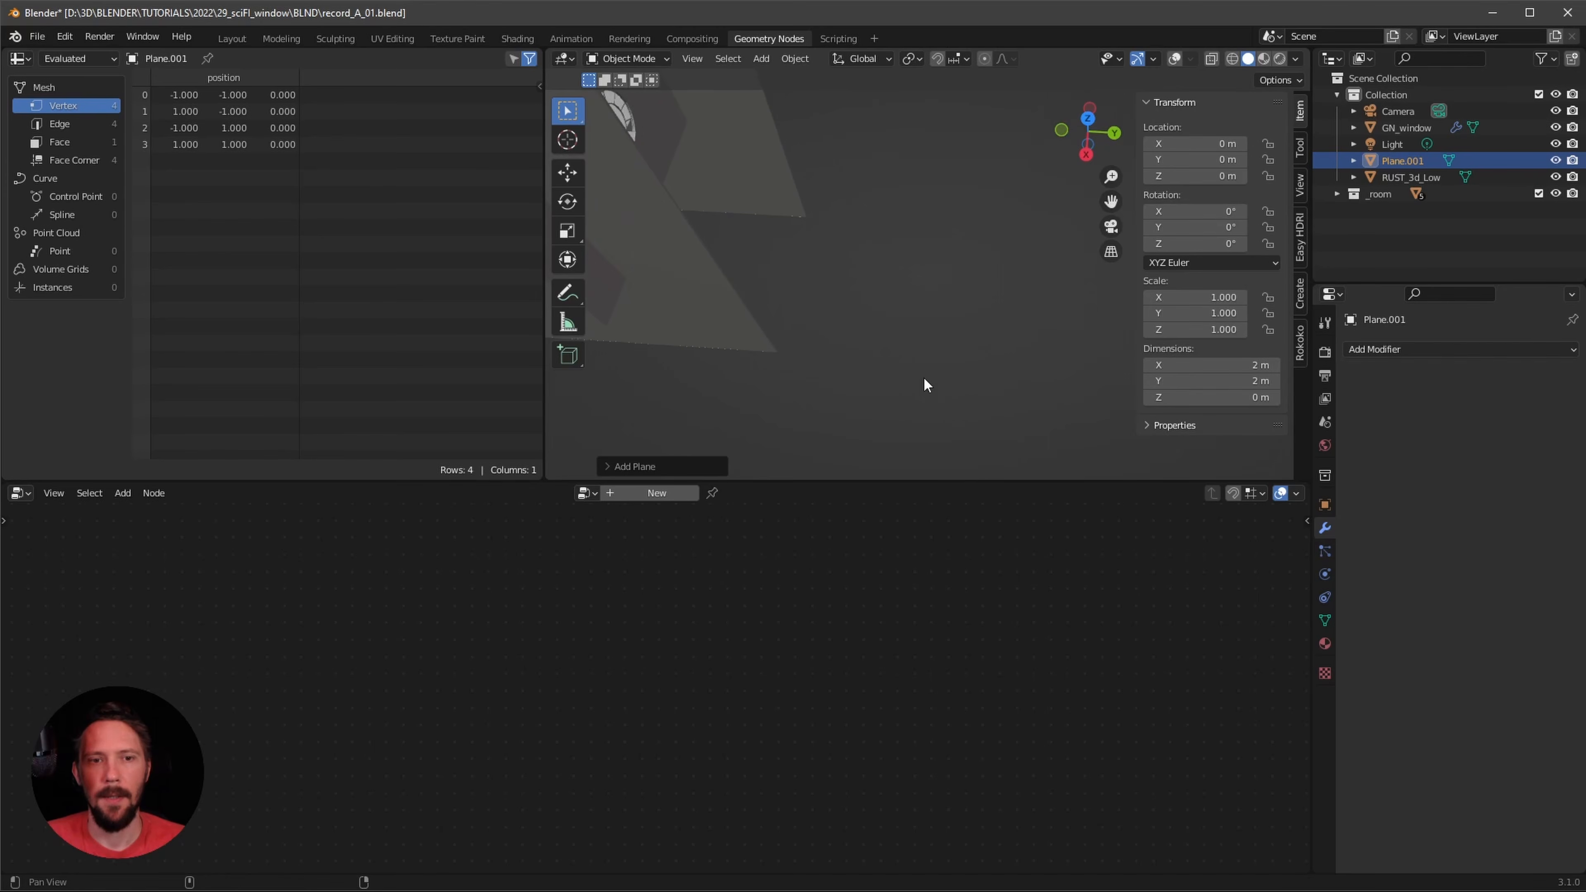
key("g")
key("y")
left_click(1245, 360)
middle_click_drag(1036, 330, 960, 356)
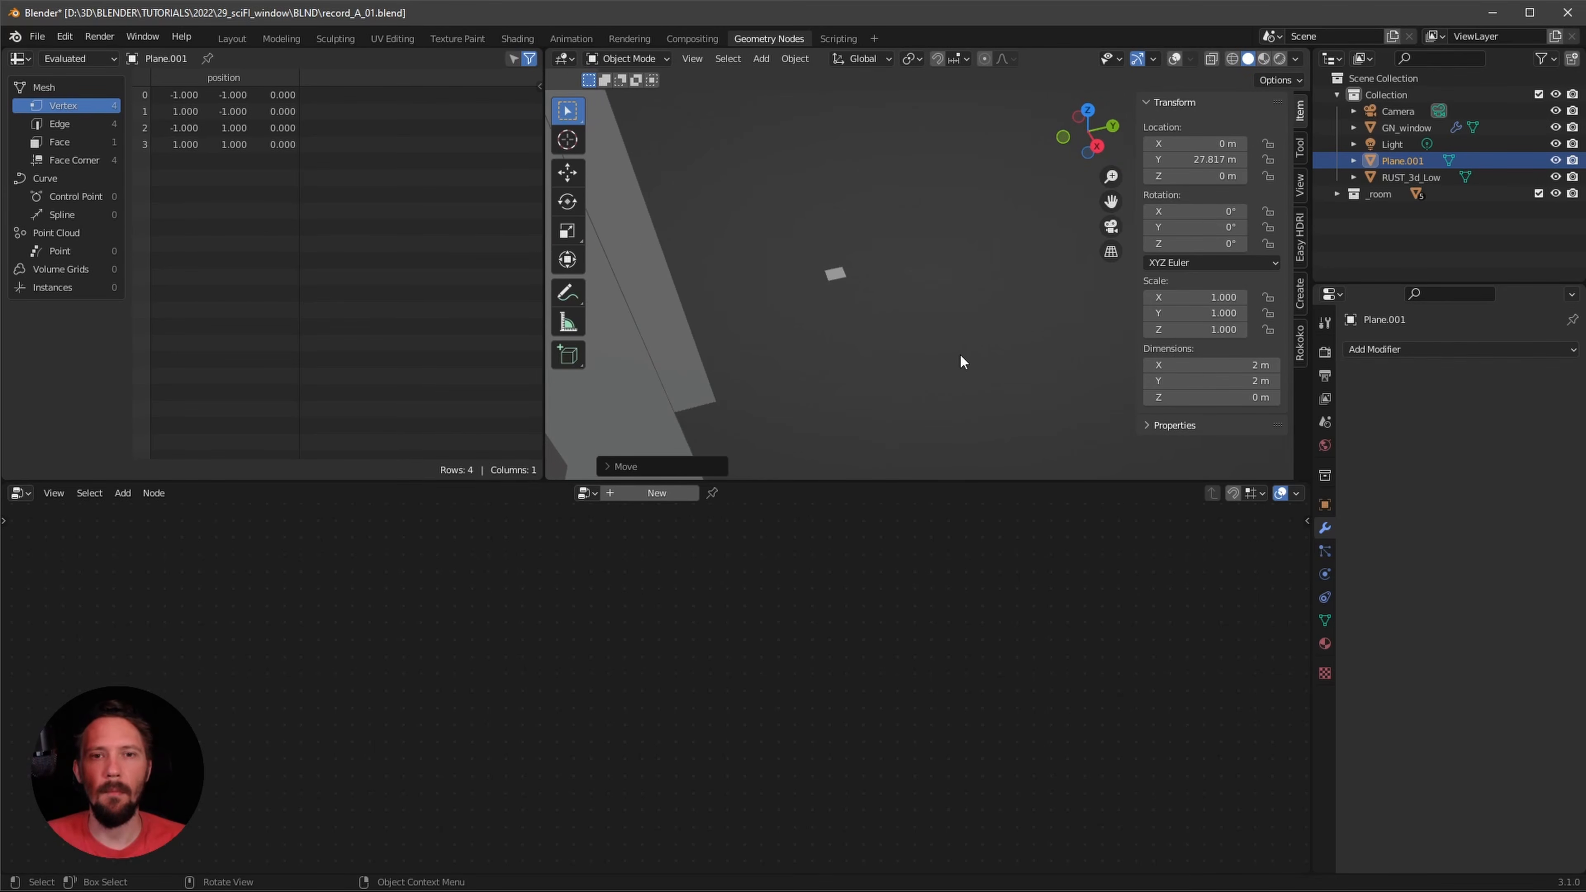
- Open the new plane for mesh editing in the Layout workspace and show its median in Global coordinates
left_click(238, 34)
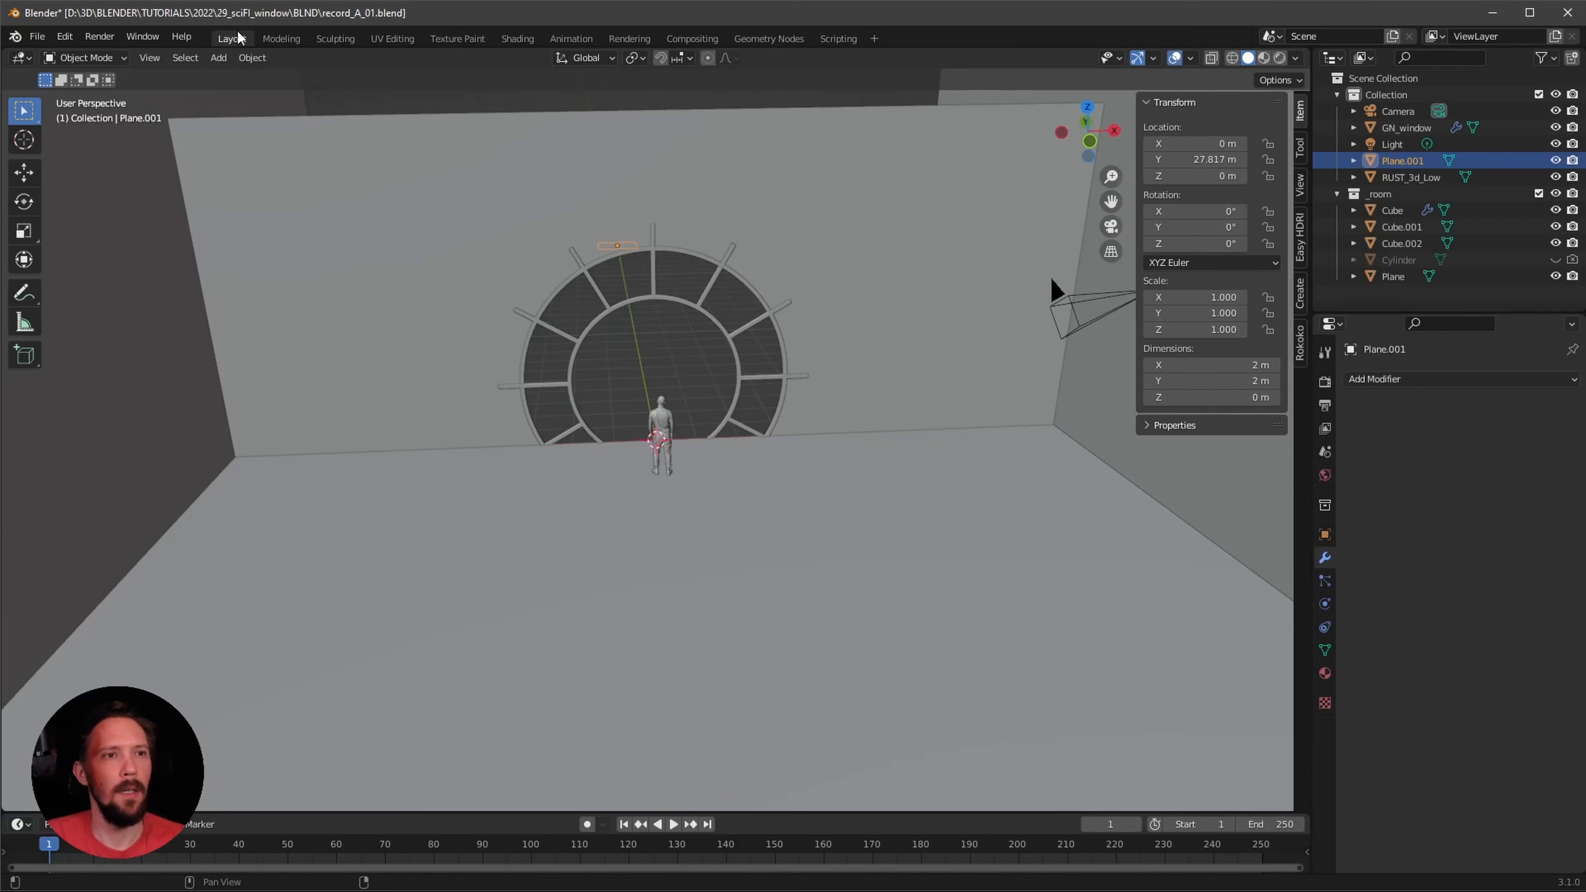
left_click_drag(891, 390, 1003, 448, "alt")
middle_click_drag(1004, 451, 858, 481)
key("Tab")
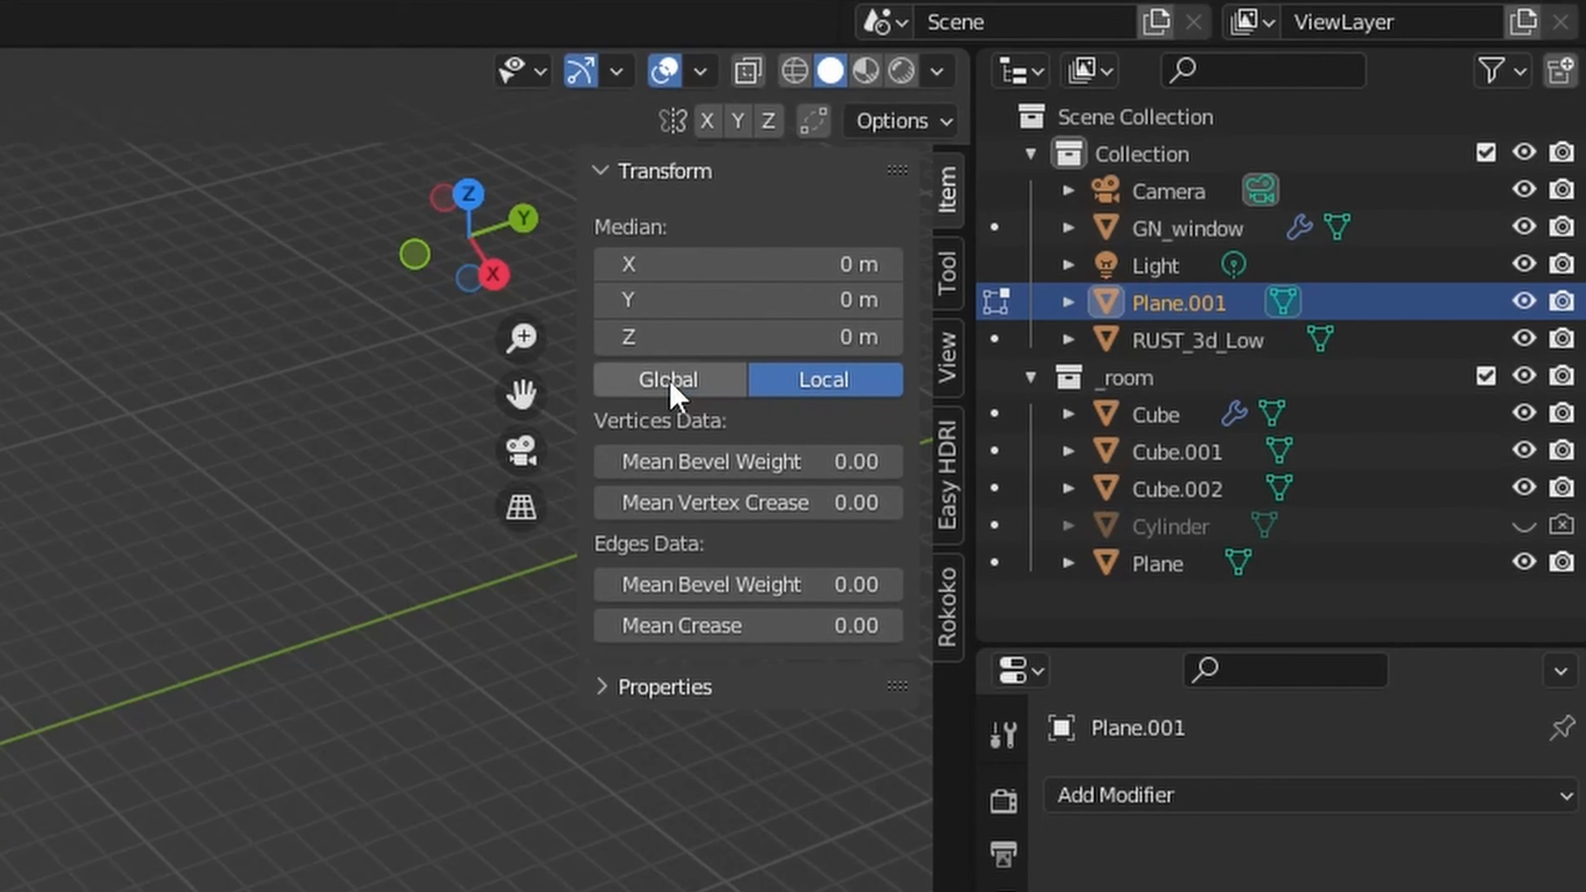
left_click(1173, 196)
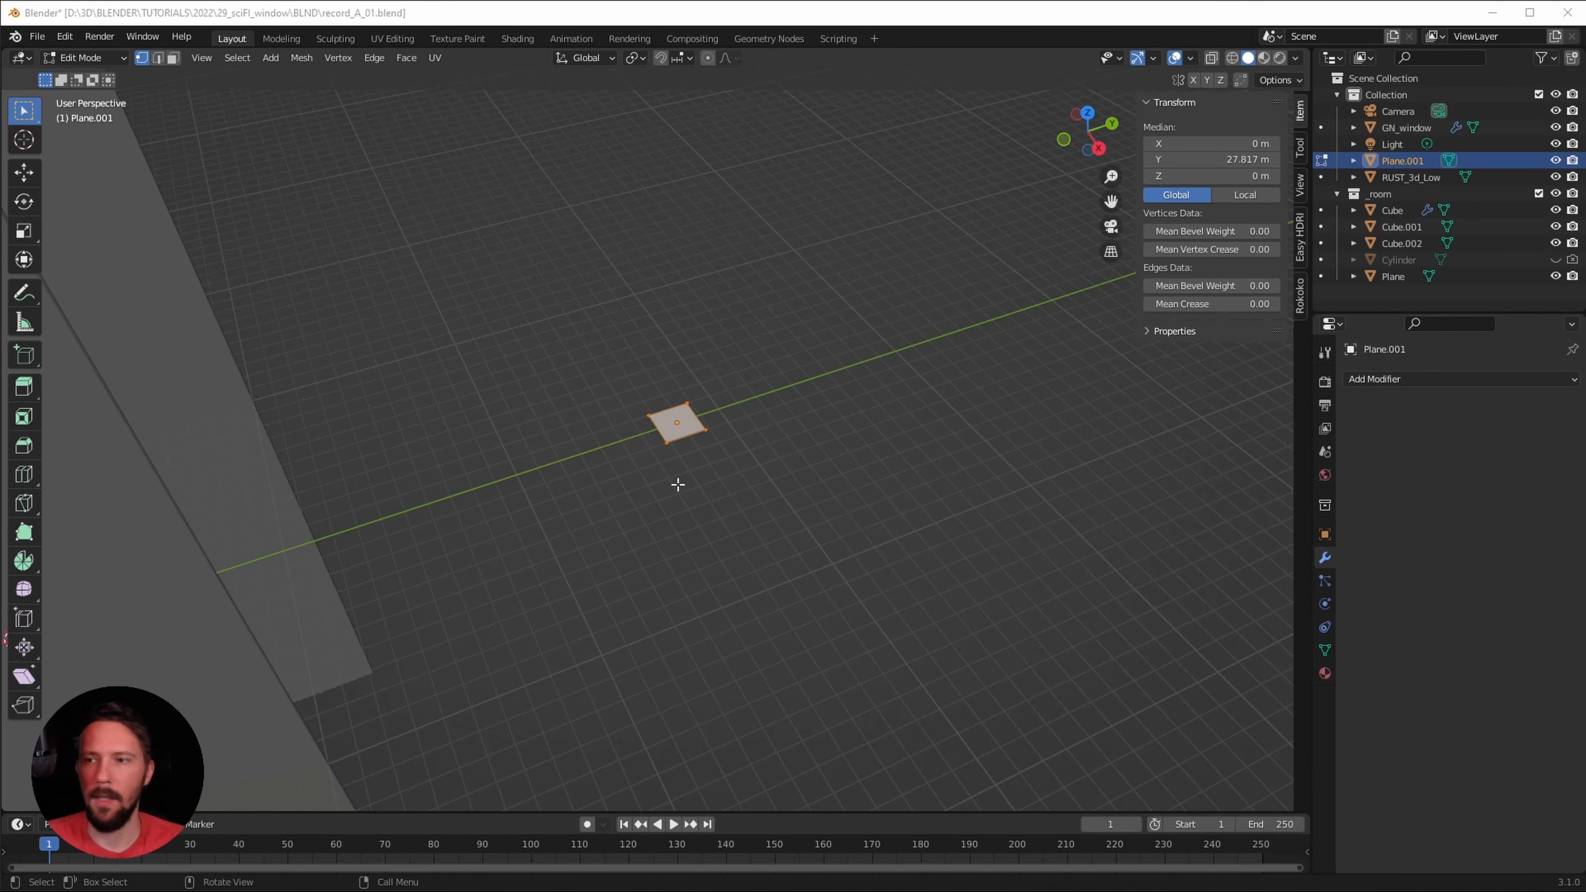
- Select the plane's two vertices nearest the room and set their global Y median to 20 m
middle_click_drag(690, 475, 651, 325)
left_click_drag(651, 325, 699, 446)
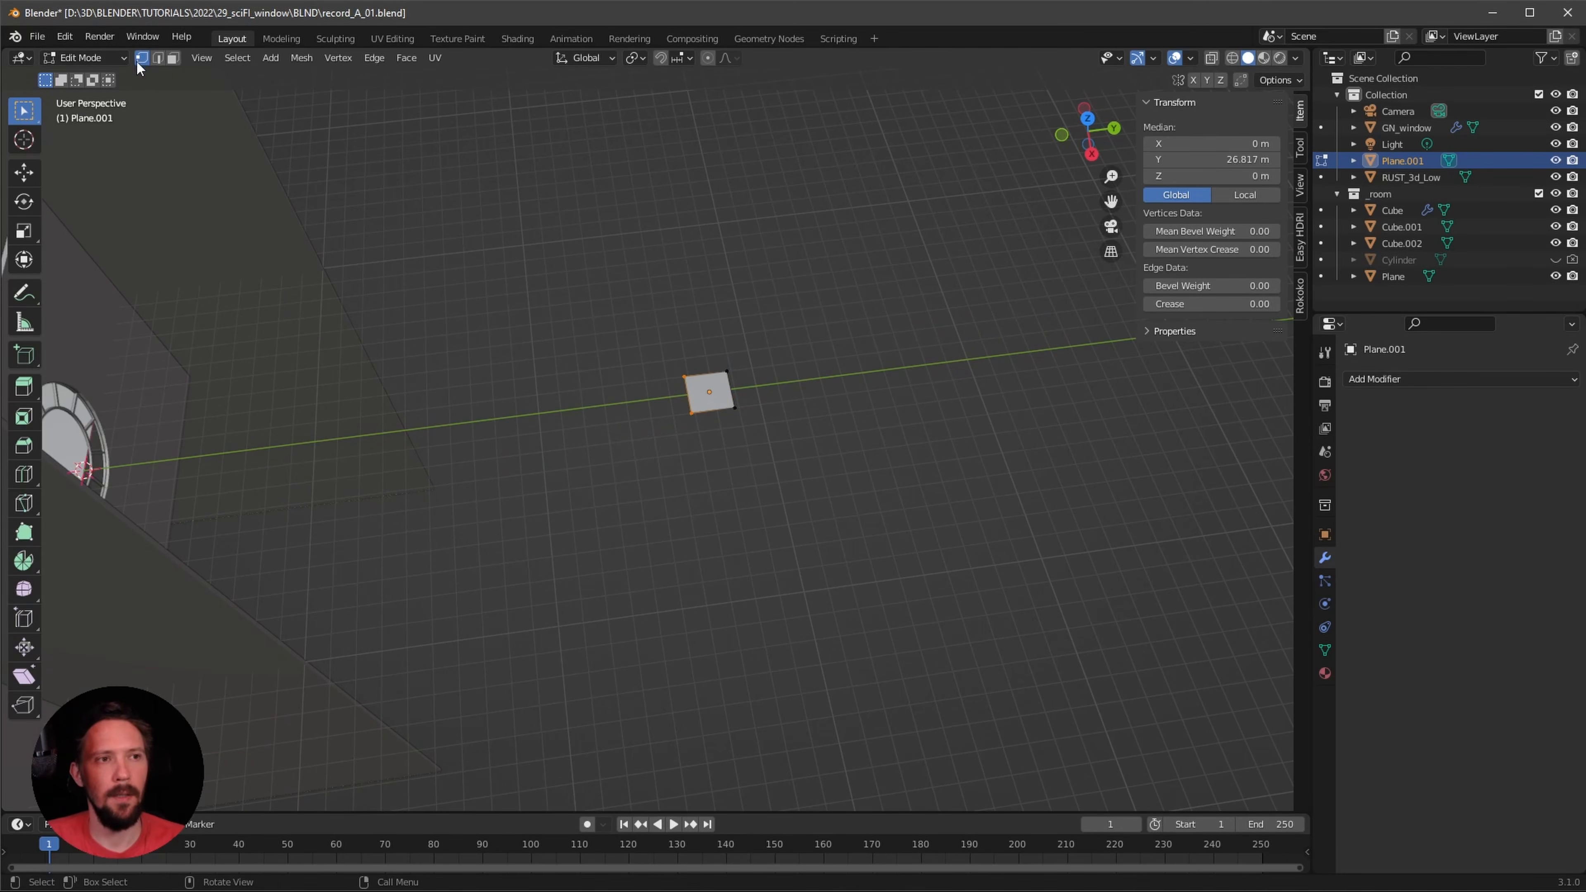
left_click_drag(642, 333, 705, 458)
middle_click_drag(726, 485, 726, 475)
left_click_drag(1208, 161, 1179, 165)
left_click(1246, 159)
type("20")
key("Return")
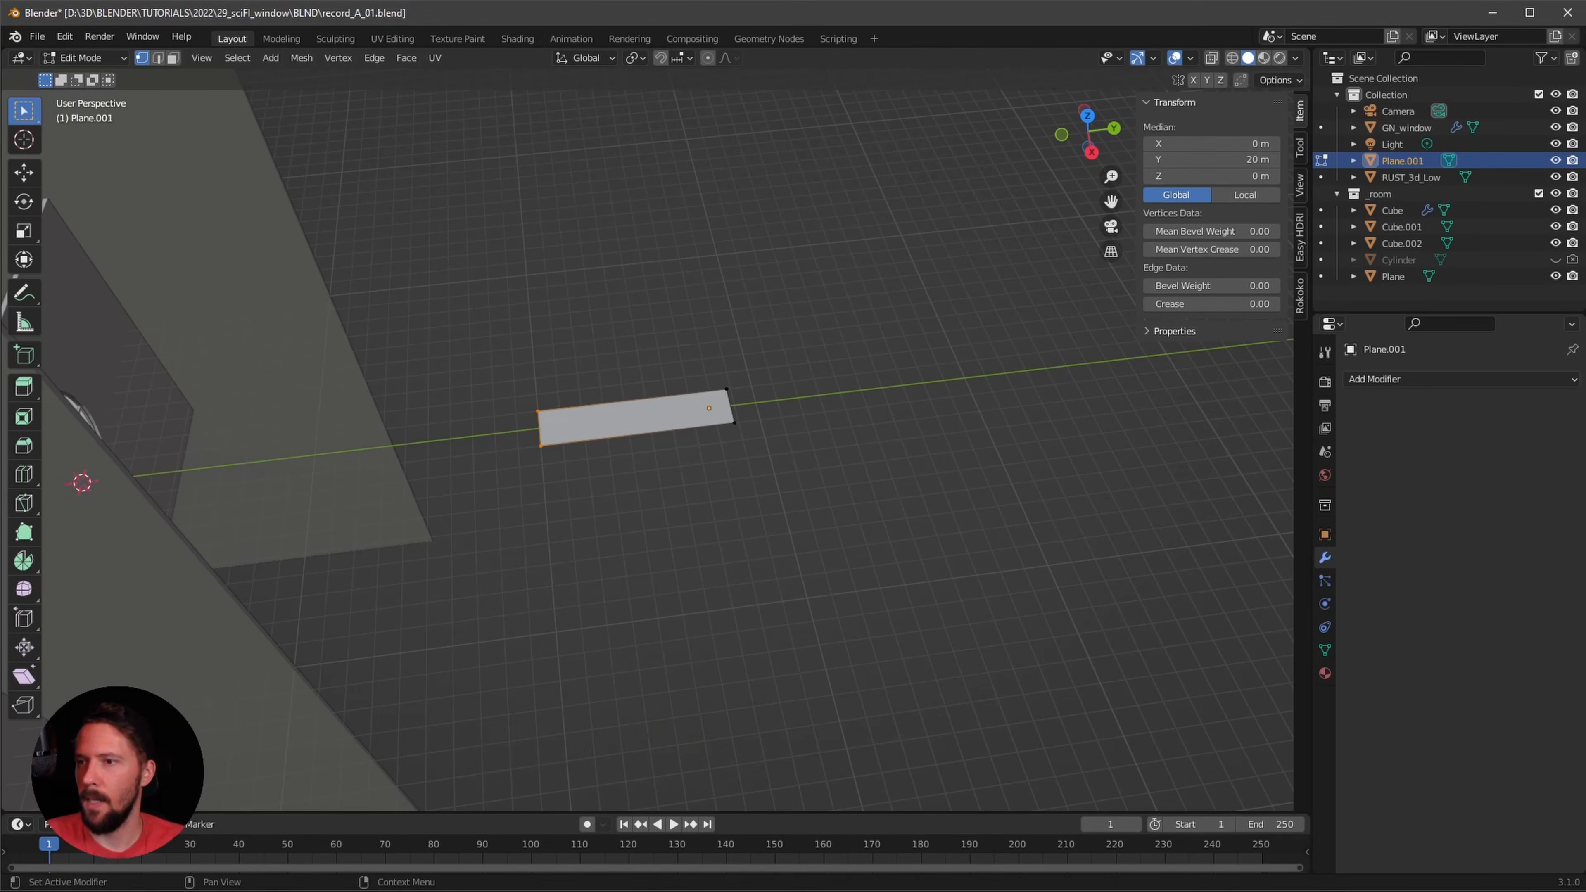
- Select the plane's two vertices farthest from the room and set their global Y median to 230 m
left_click_drag(789, 351, 707, 460)
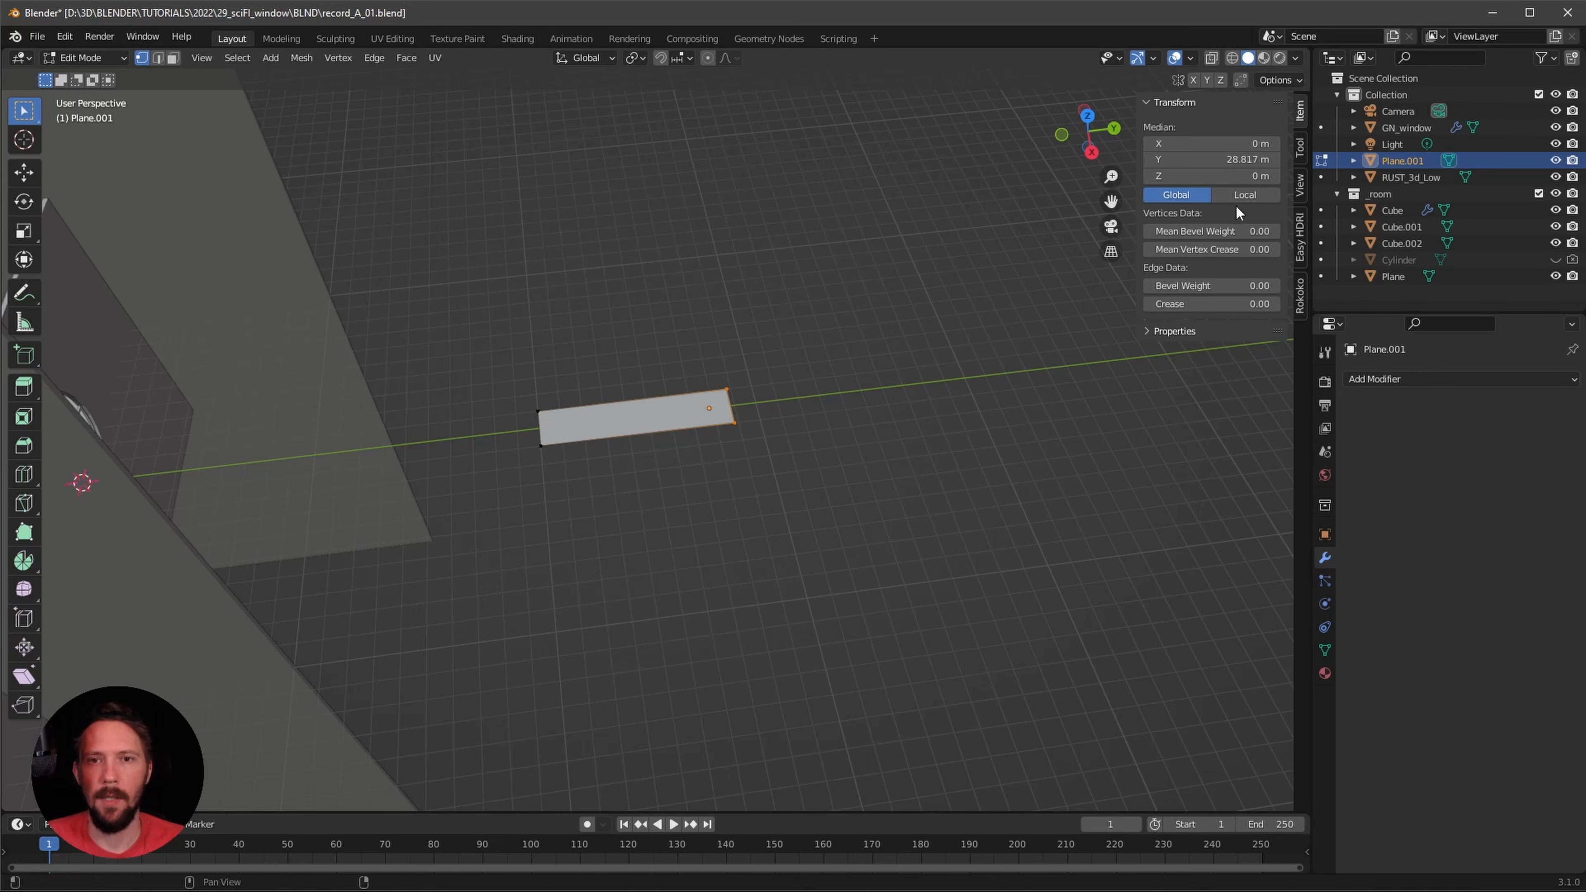
left_click(1238, 160)
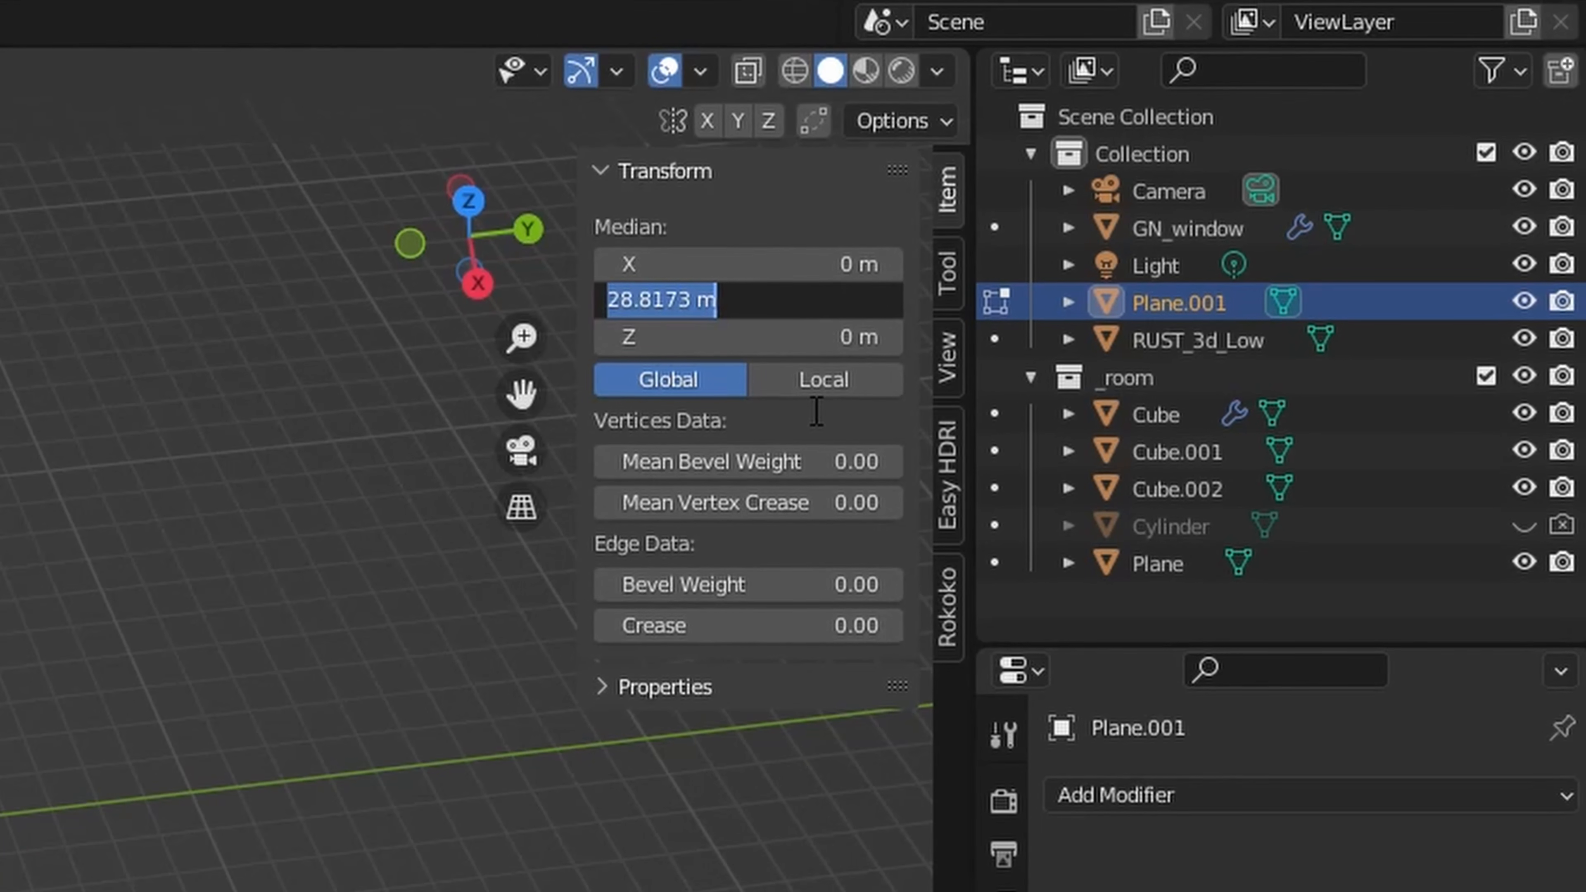
type("230")
key("Return")
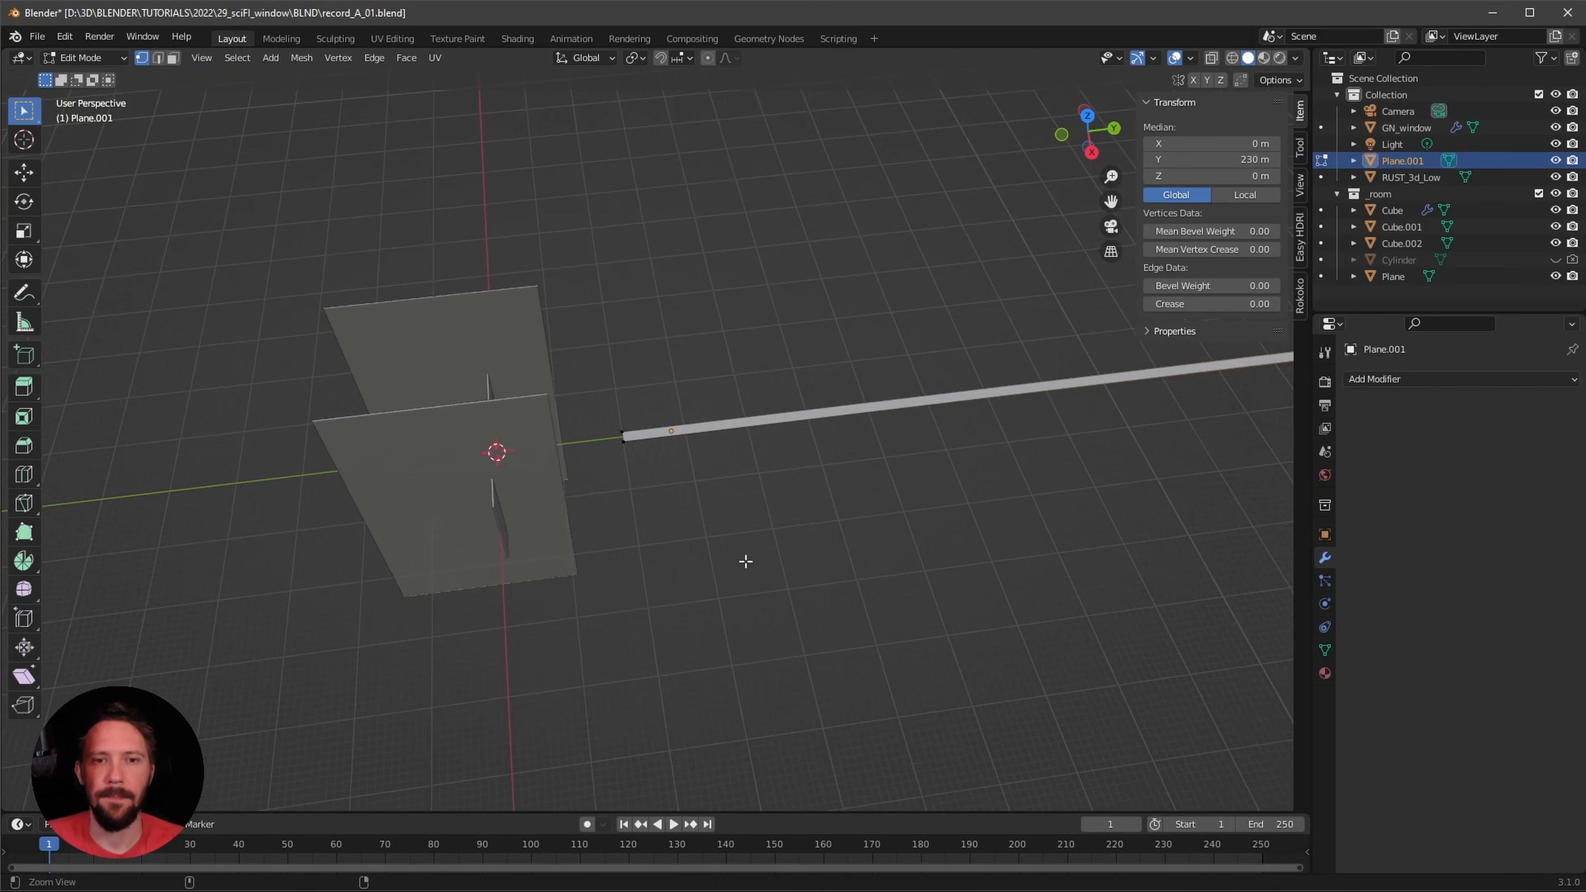
- From the top view, select the plane's vertices on the positive X side and set their global X median to 100 m
middle_click_drag(745, 561, 974, 531)
key("KP_7")
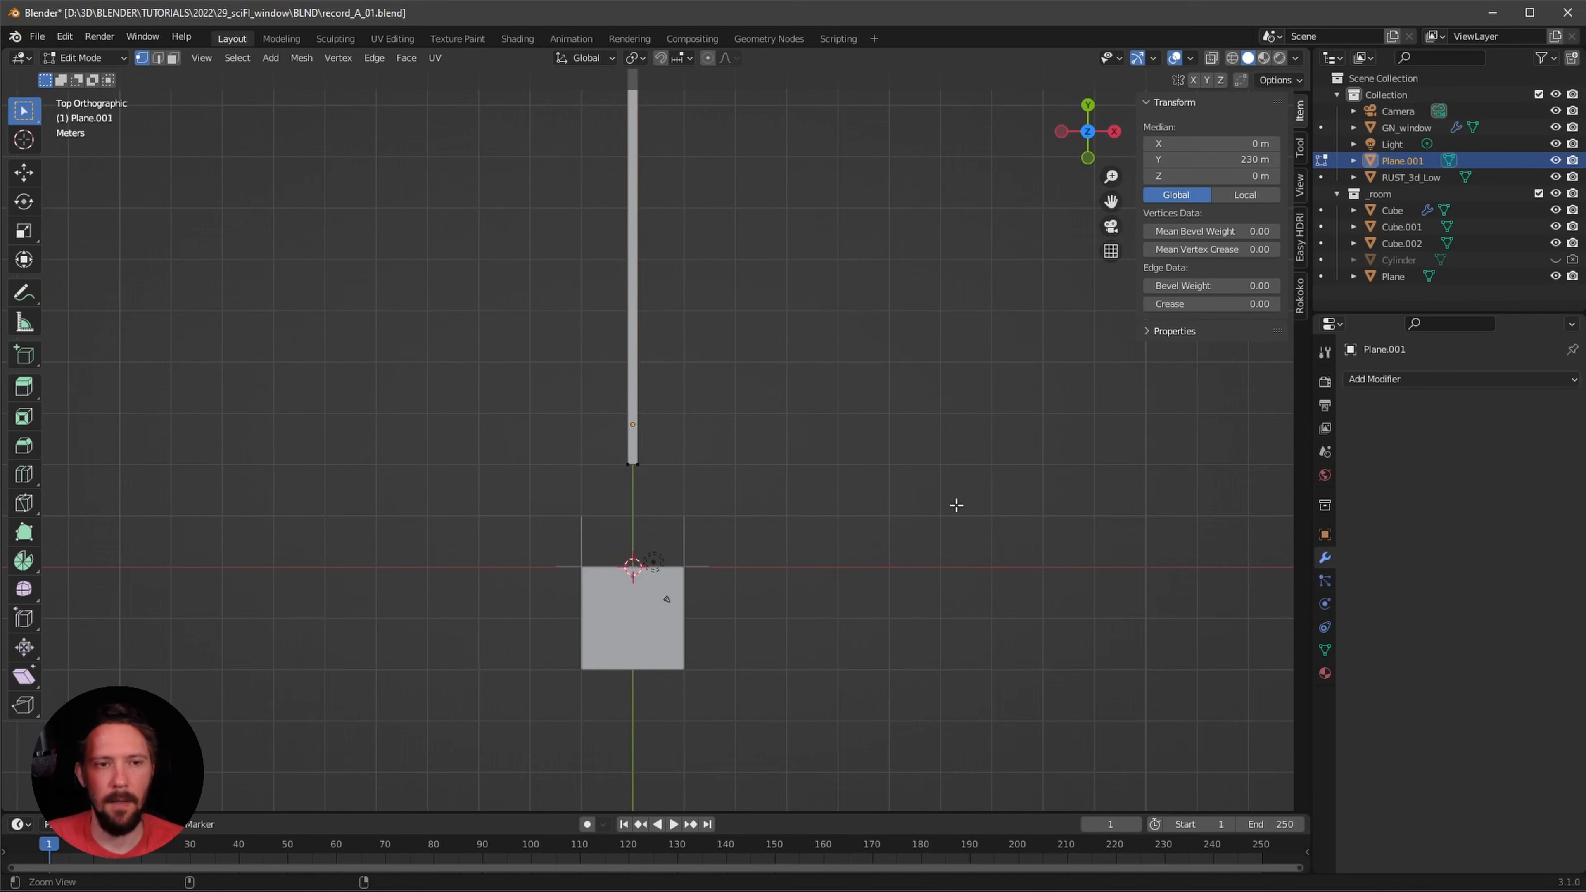
middle_click_drag(900, 258, 746, 336, "ctrl")
middle_click_drag(861, 195, 741, 531, "shift")
left_click_drag(738, 138, 621, 649)
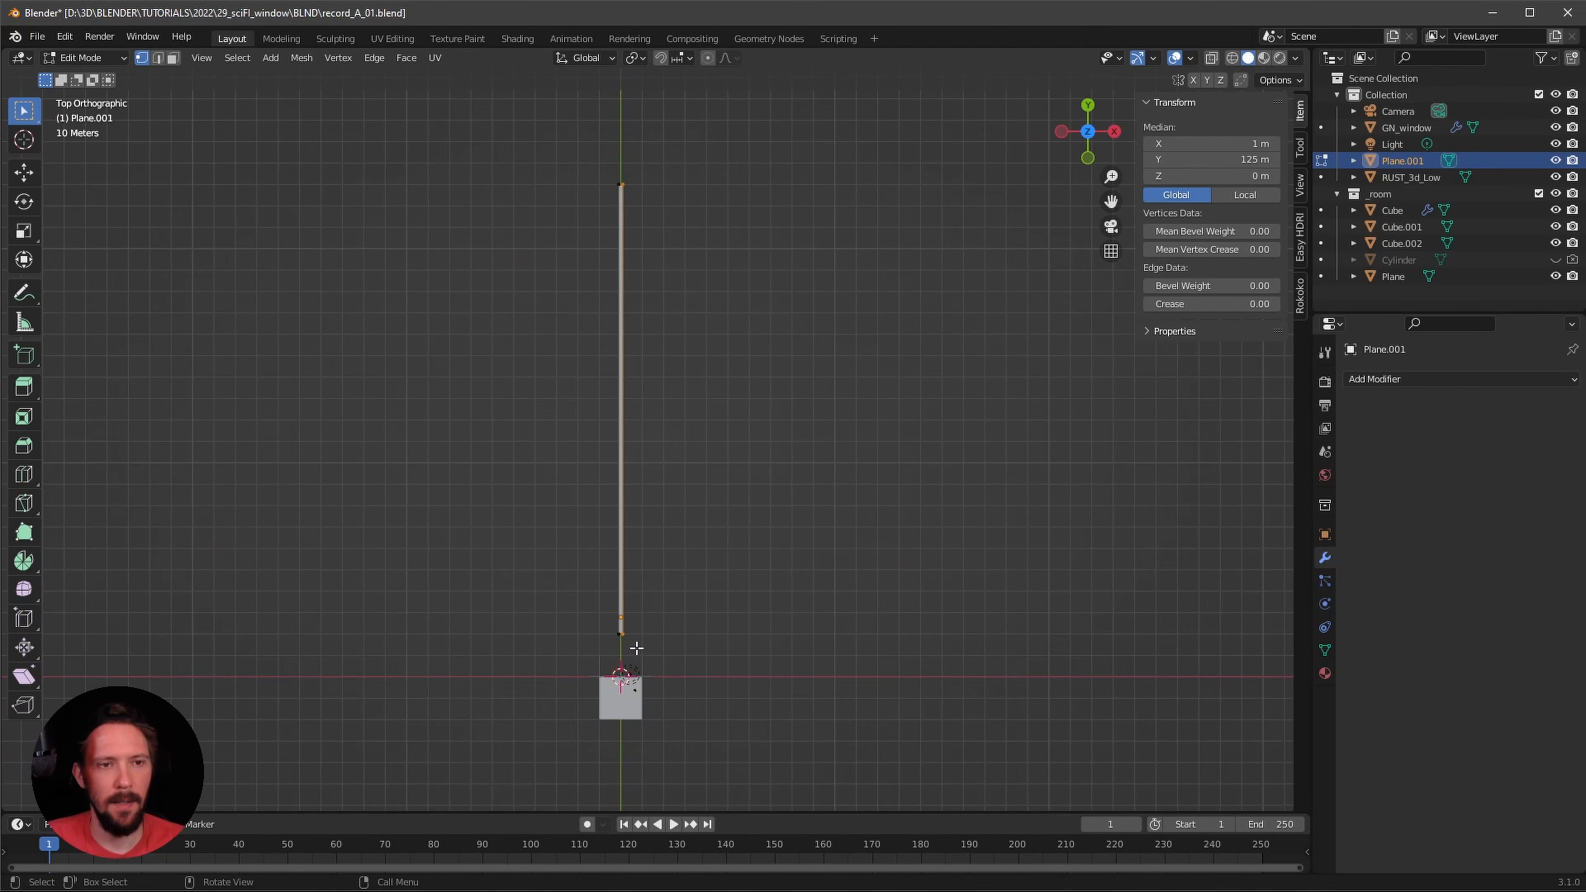
left_click(1261, 143)
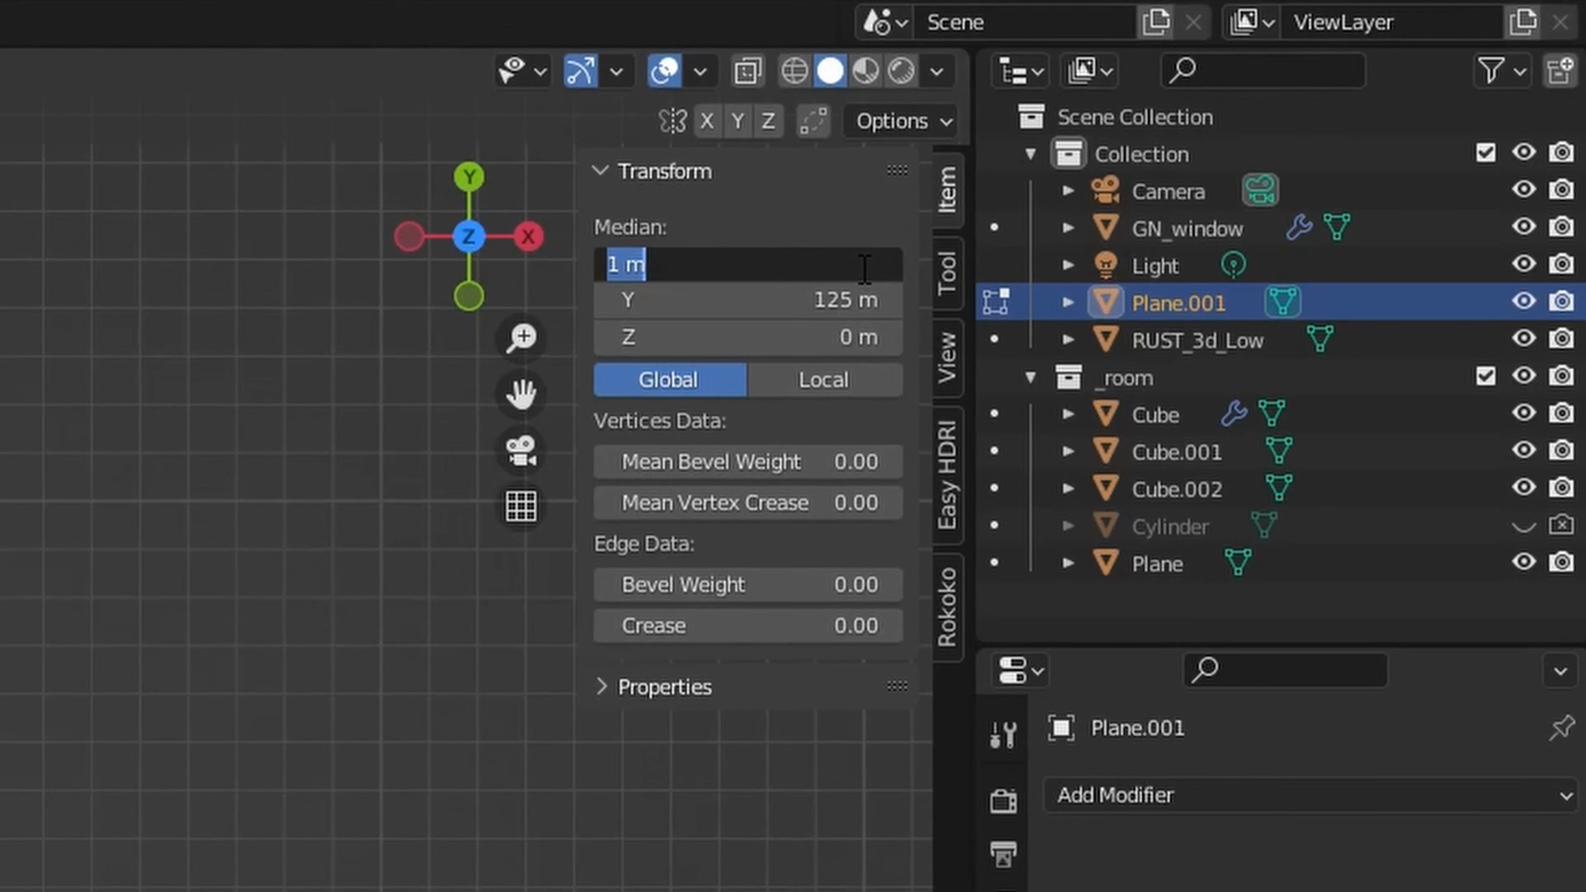
type("100")
key("Return")
- Set the global X median of the plane's negative-side vertices to -100 m, check the plane in perspective and return to Object Mode
left_click_drag(517, 115, 686, 652)
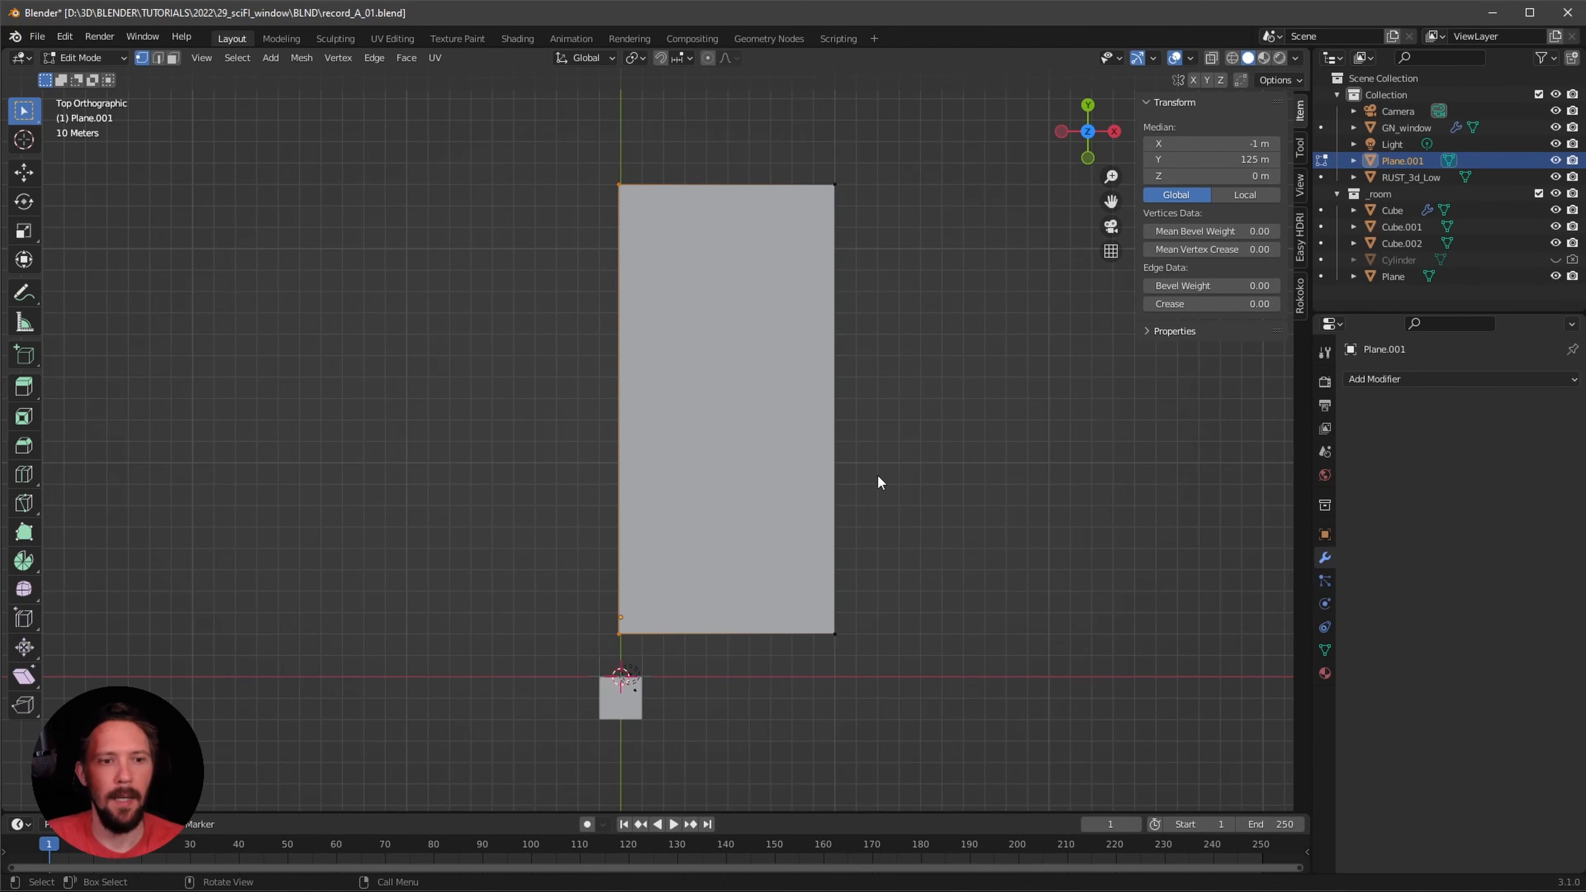
left_click(1242, 144)
type("-100")
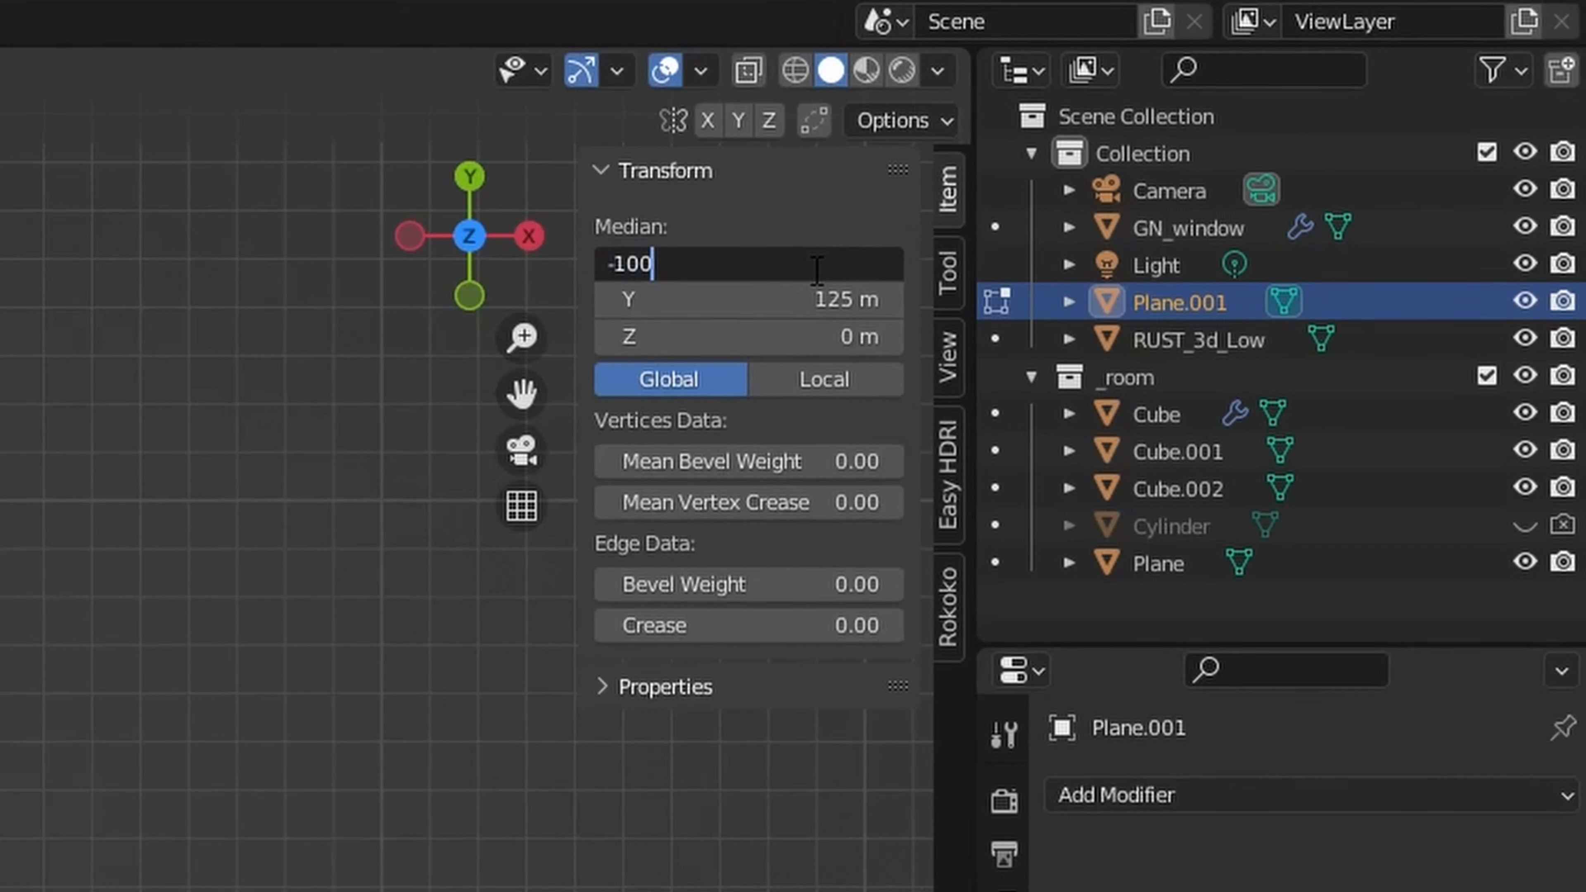
key("Return")
middle_click_drag(882, 503, 736, 543)
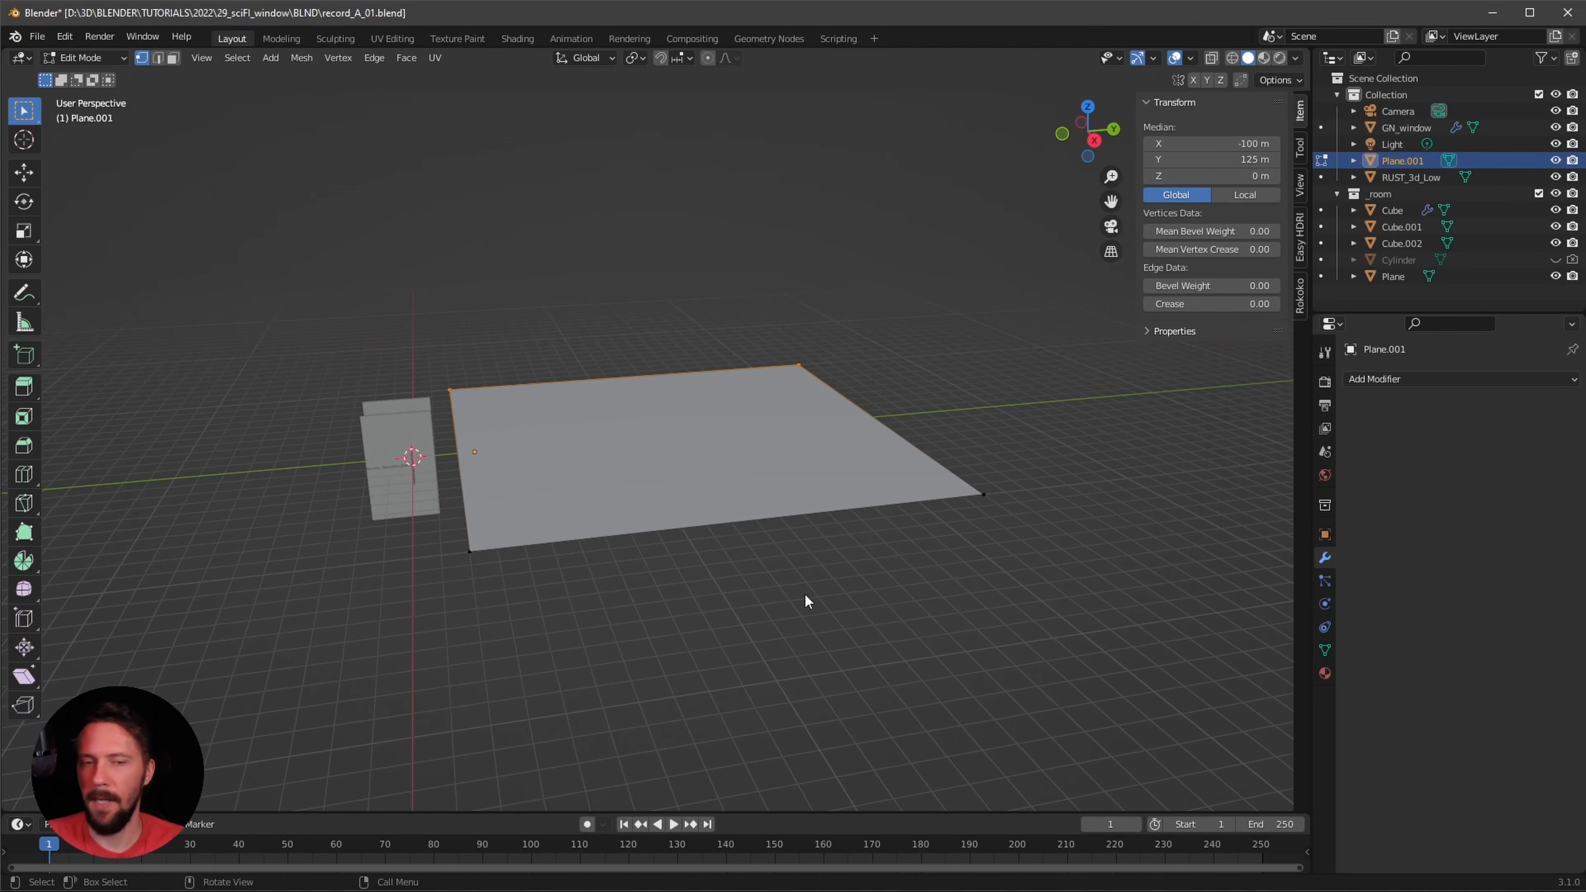
key("Tab")
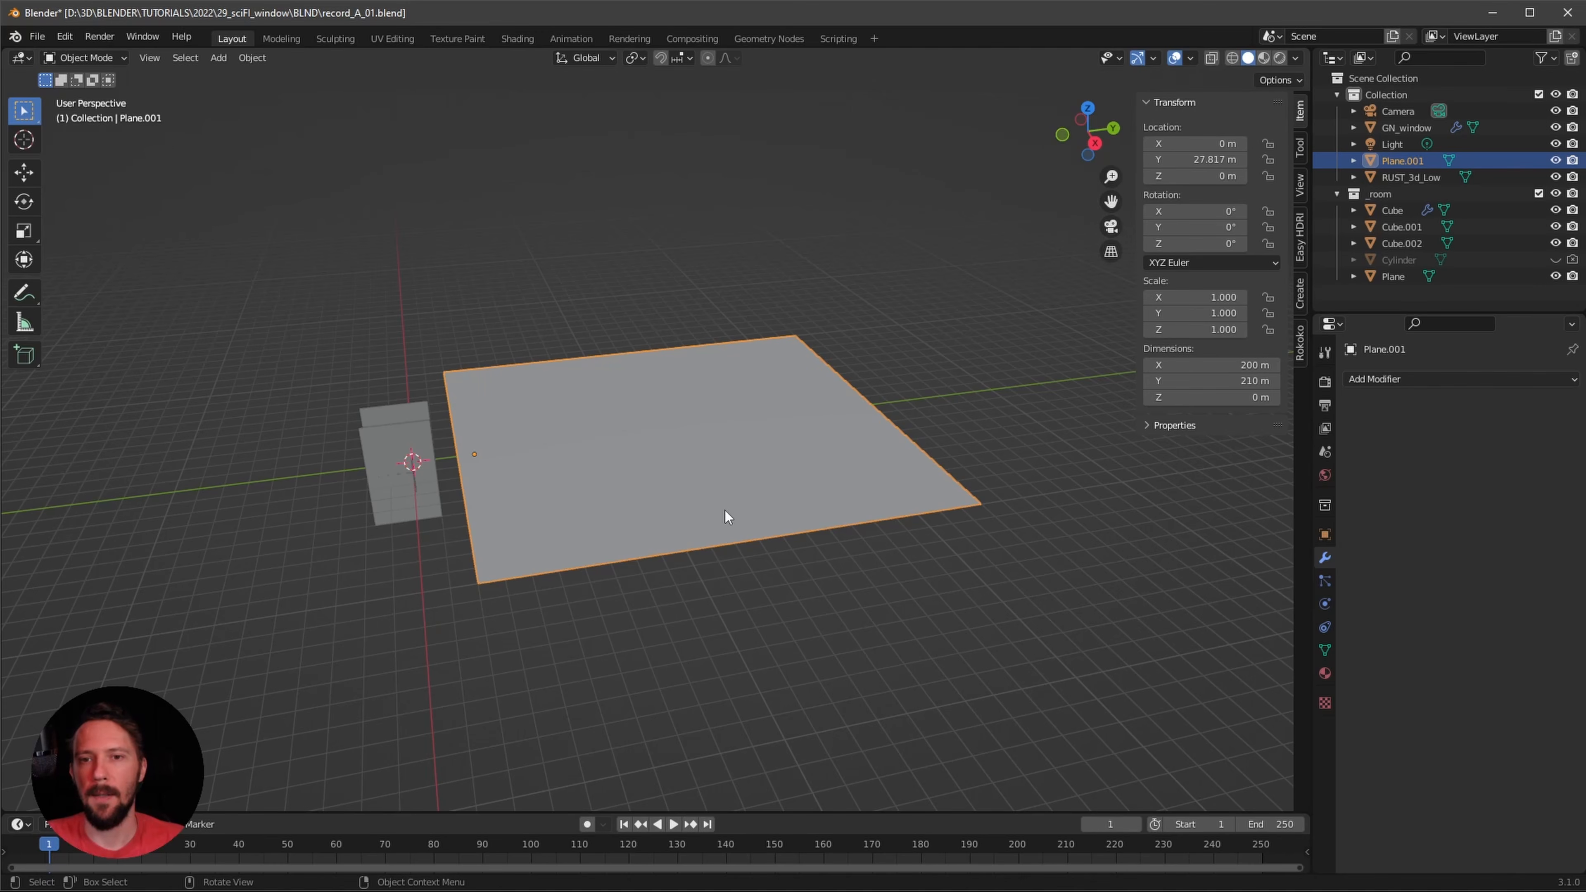
- Keep the ground plane selected and save the scene file record_A_01.blend
left_click(709, 590)
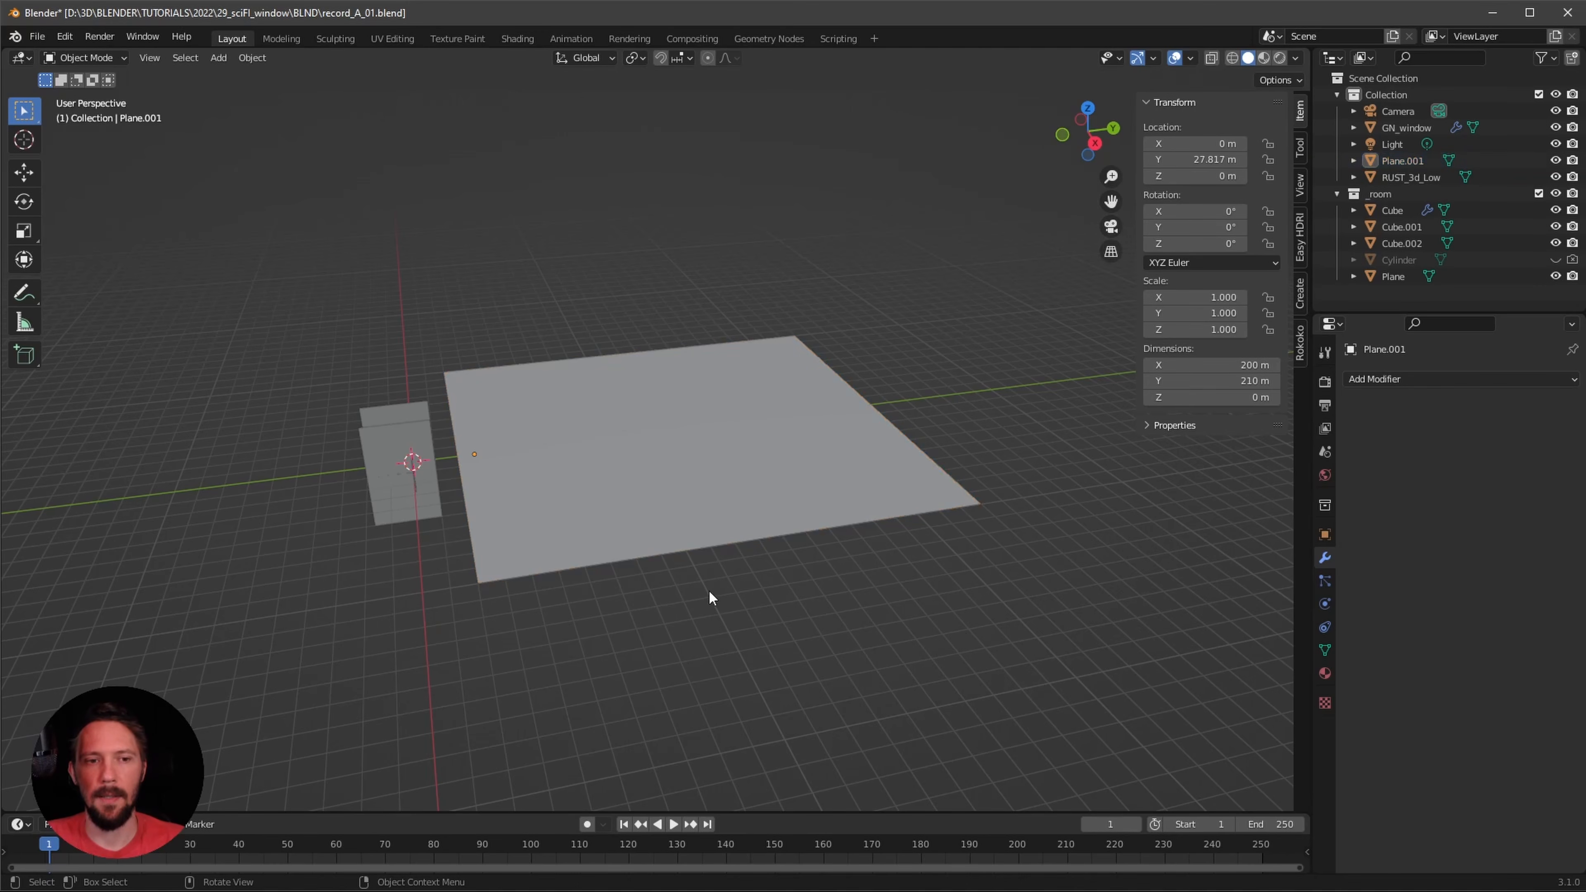
key("ctrl+z")
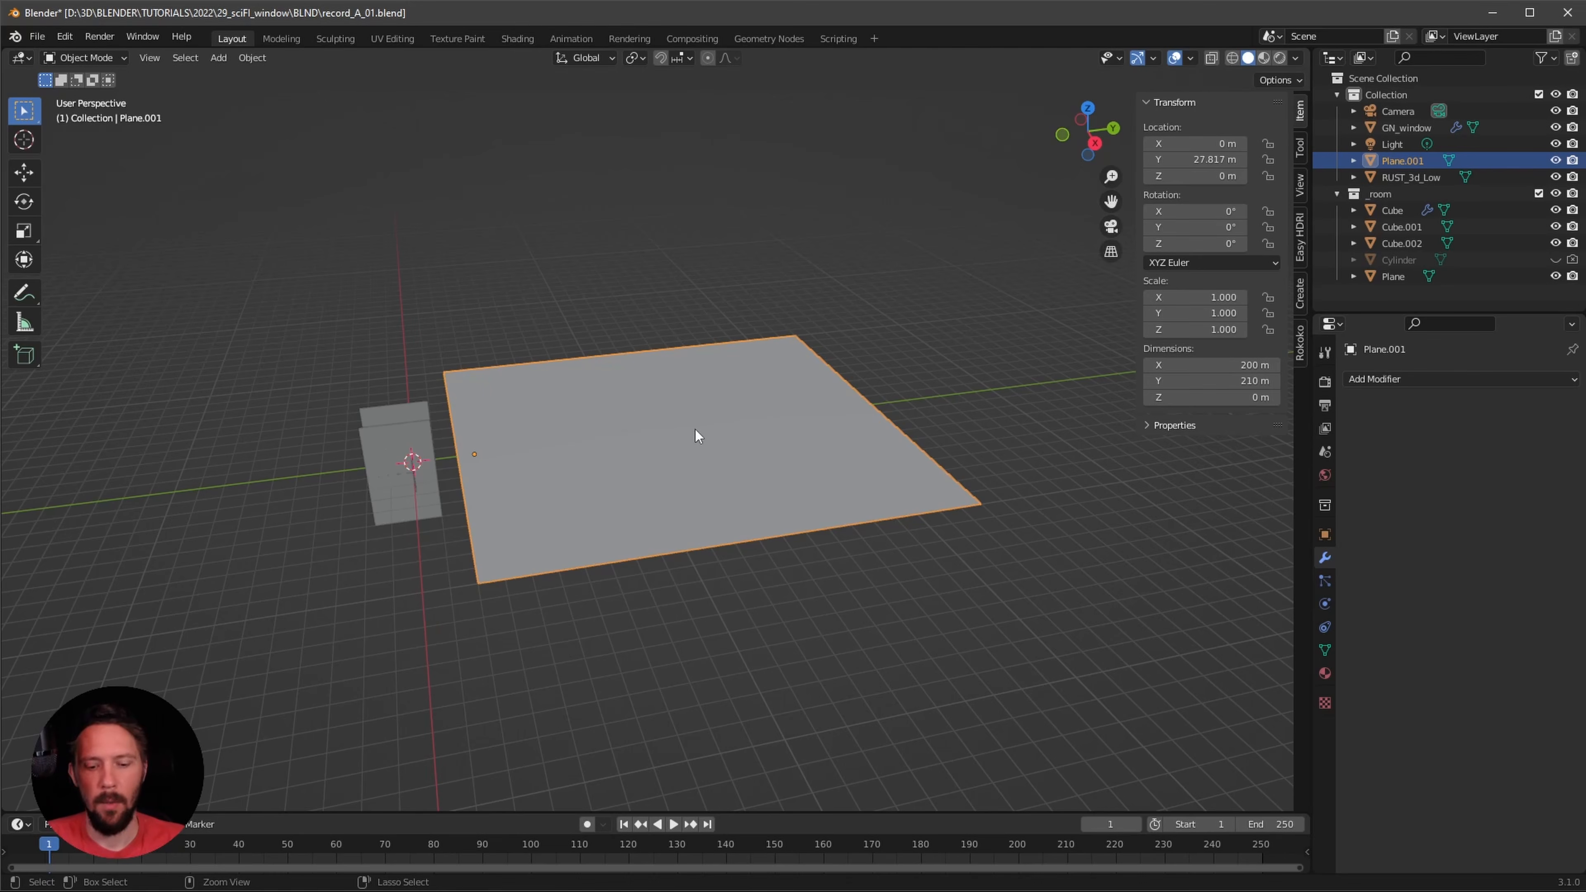
key("ctrl+s")
- Open the recent file futureCityGen_v1.1.blend and copy the city-generator object Cube.004
left_click(38, 36)
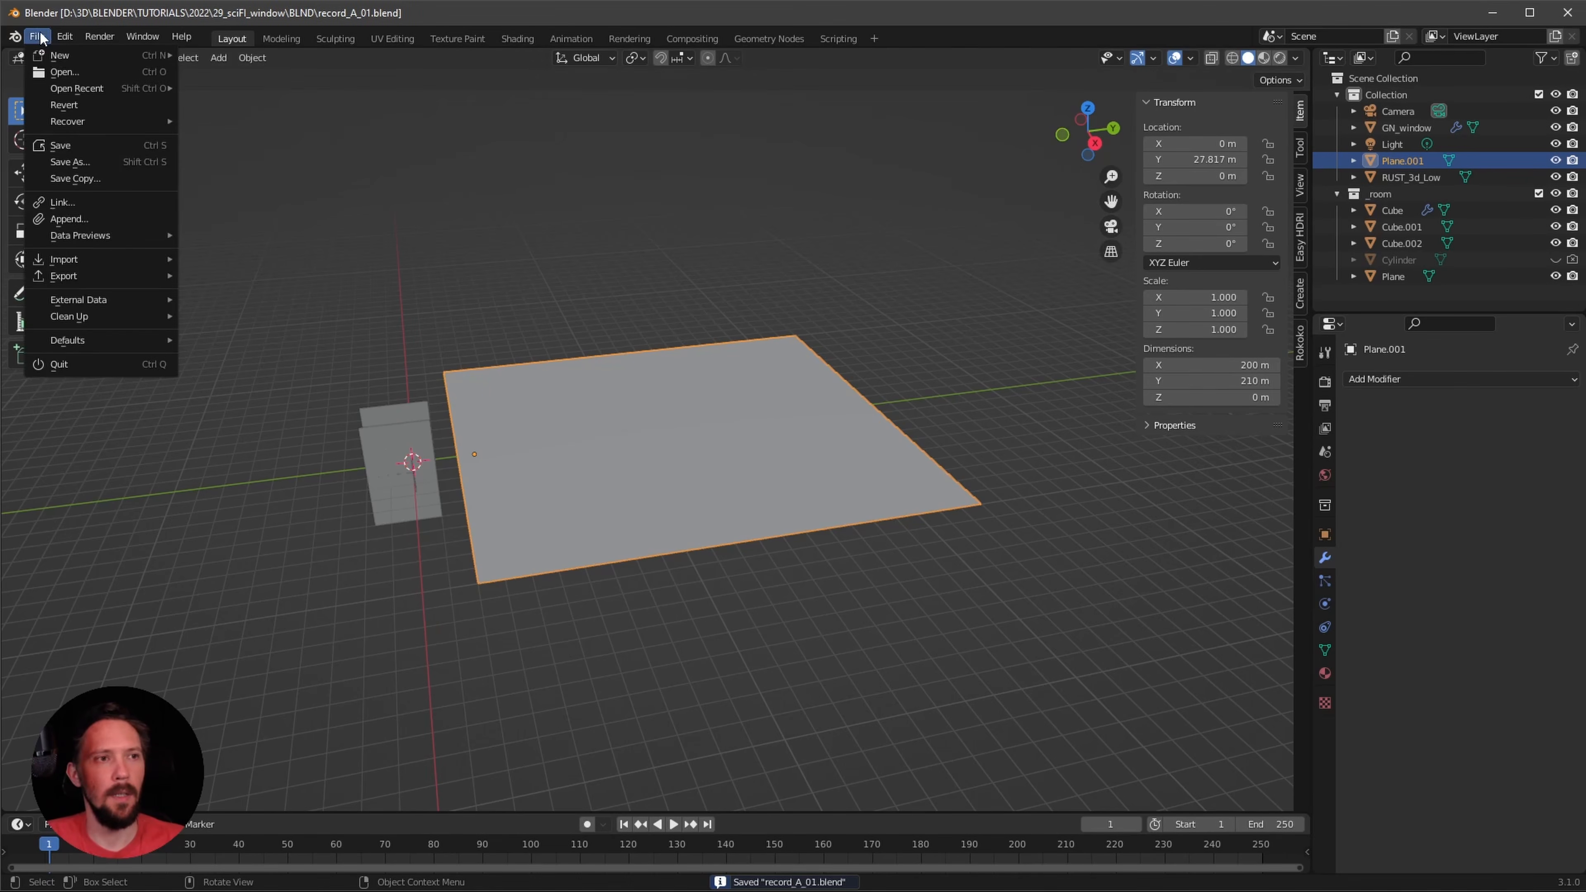
mouse_move(91, 88)
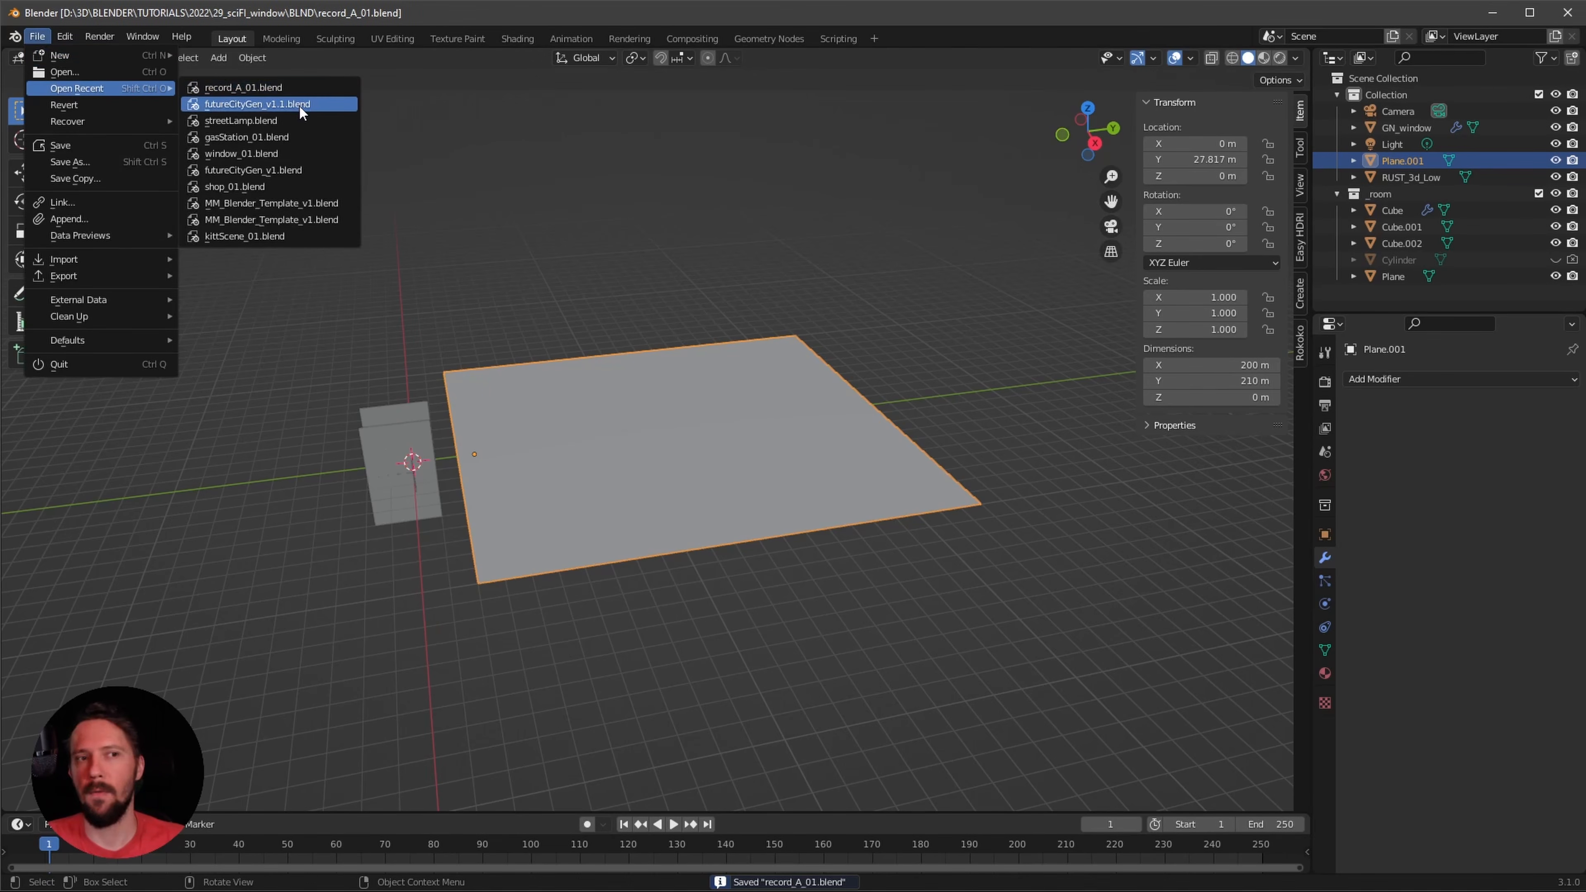
left_click(287, 103)
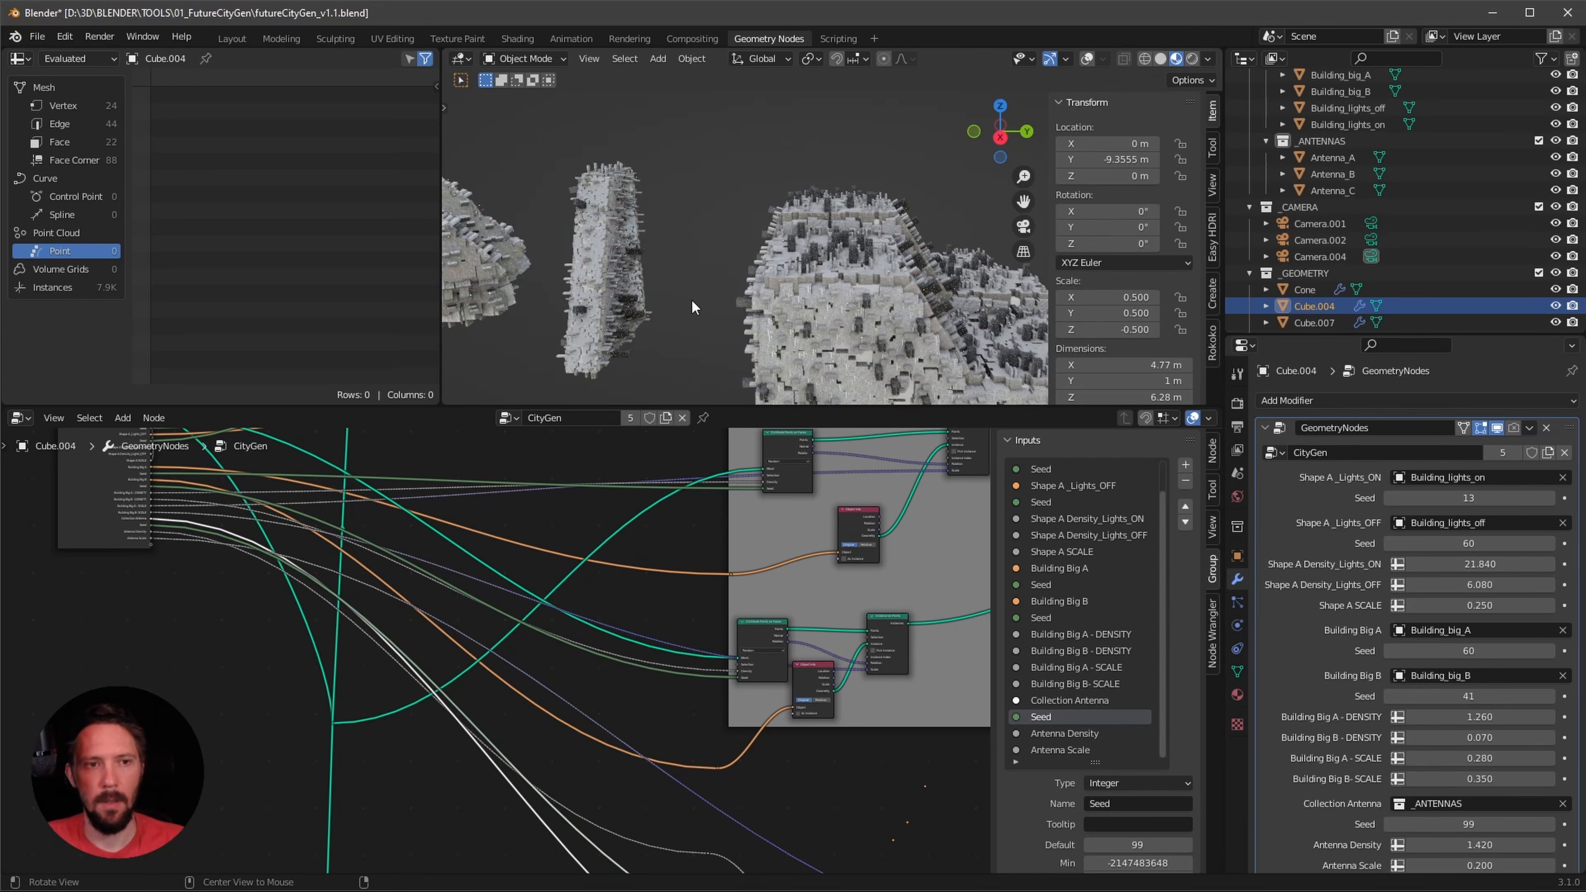
left_click(1086, 58)
left_click(1087, 59)
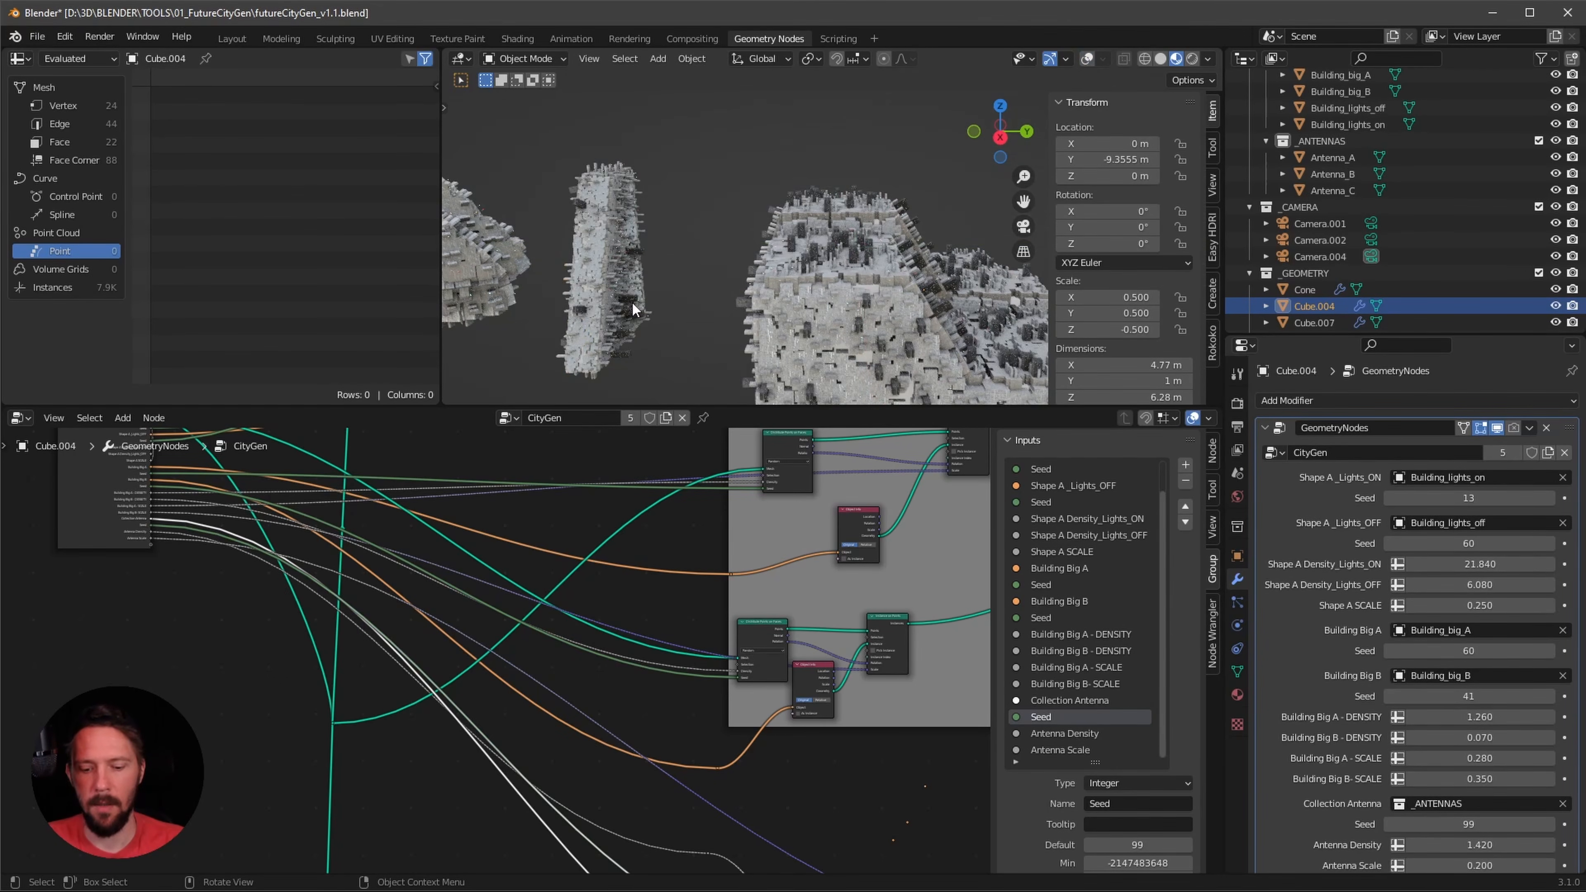
key("ctrl+c")
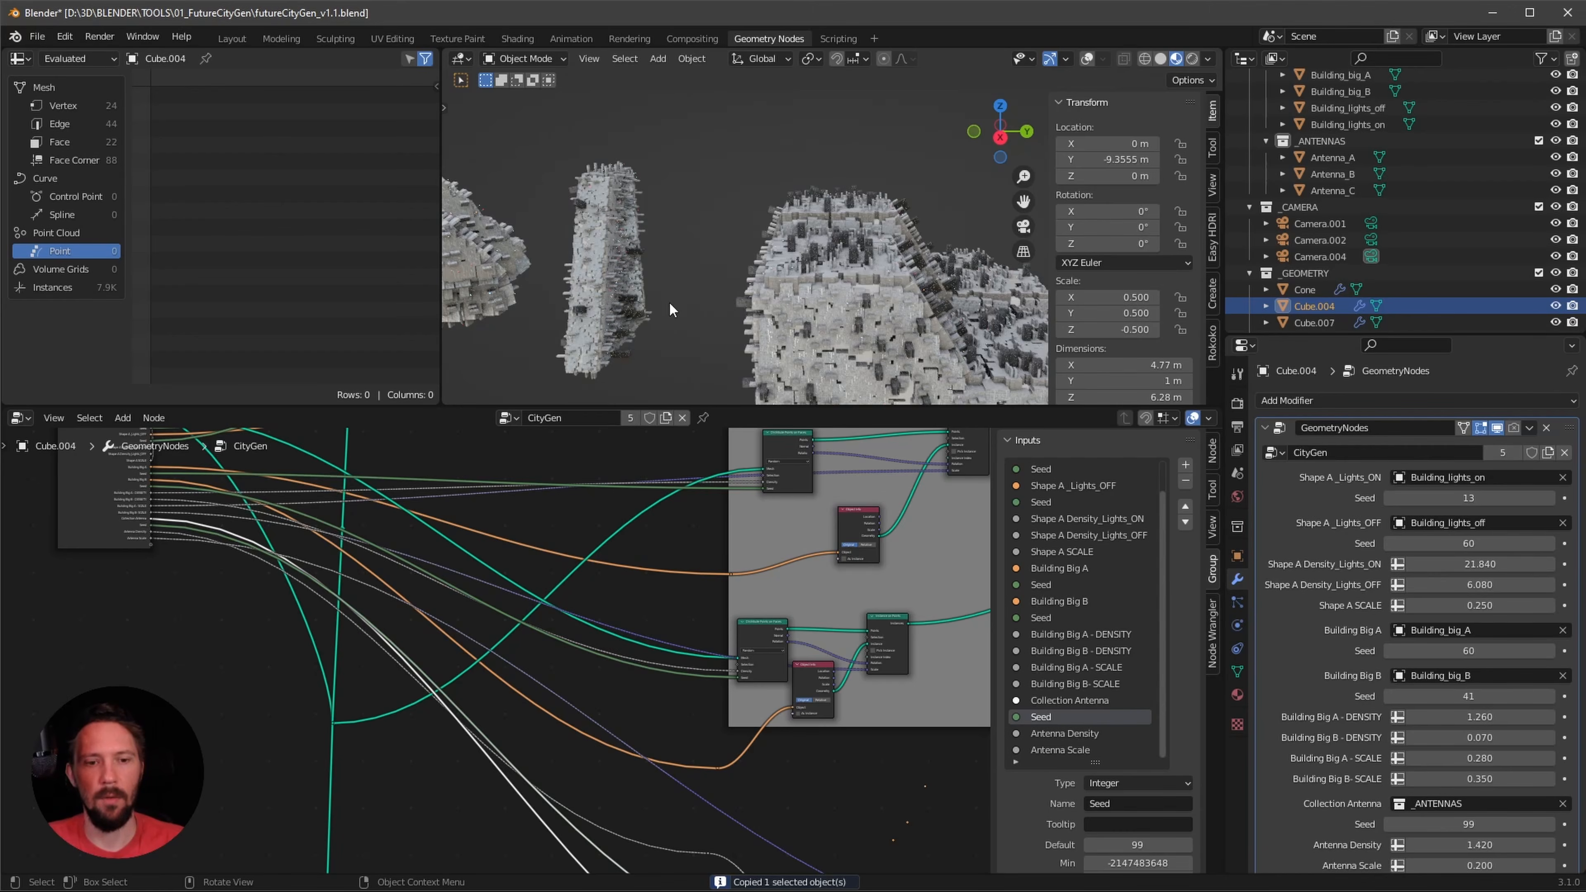
- Reopen record_A_01.blend without saving the city generator file, and paste the copied city-generator object with its linked parts
left_click(36, 37)
mouse_move(68, 106)
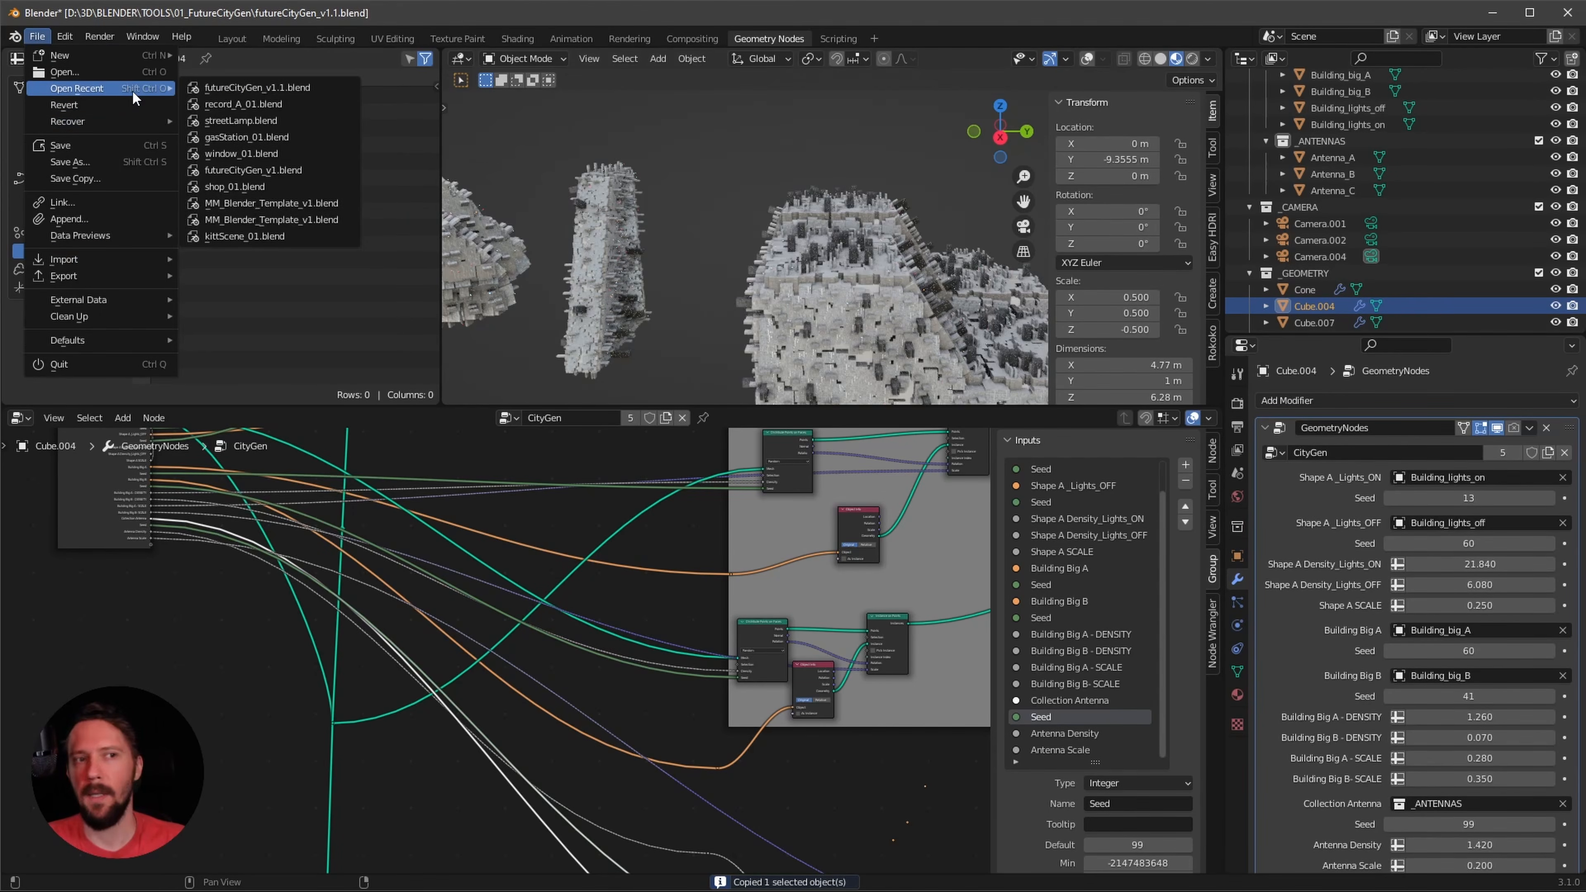
left_click(281, 100)
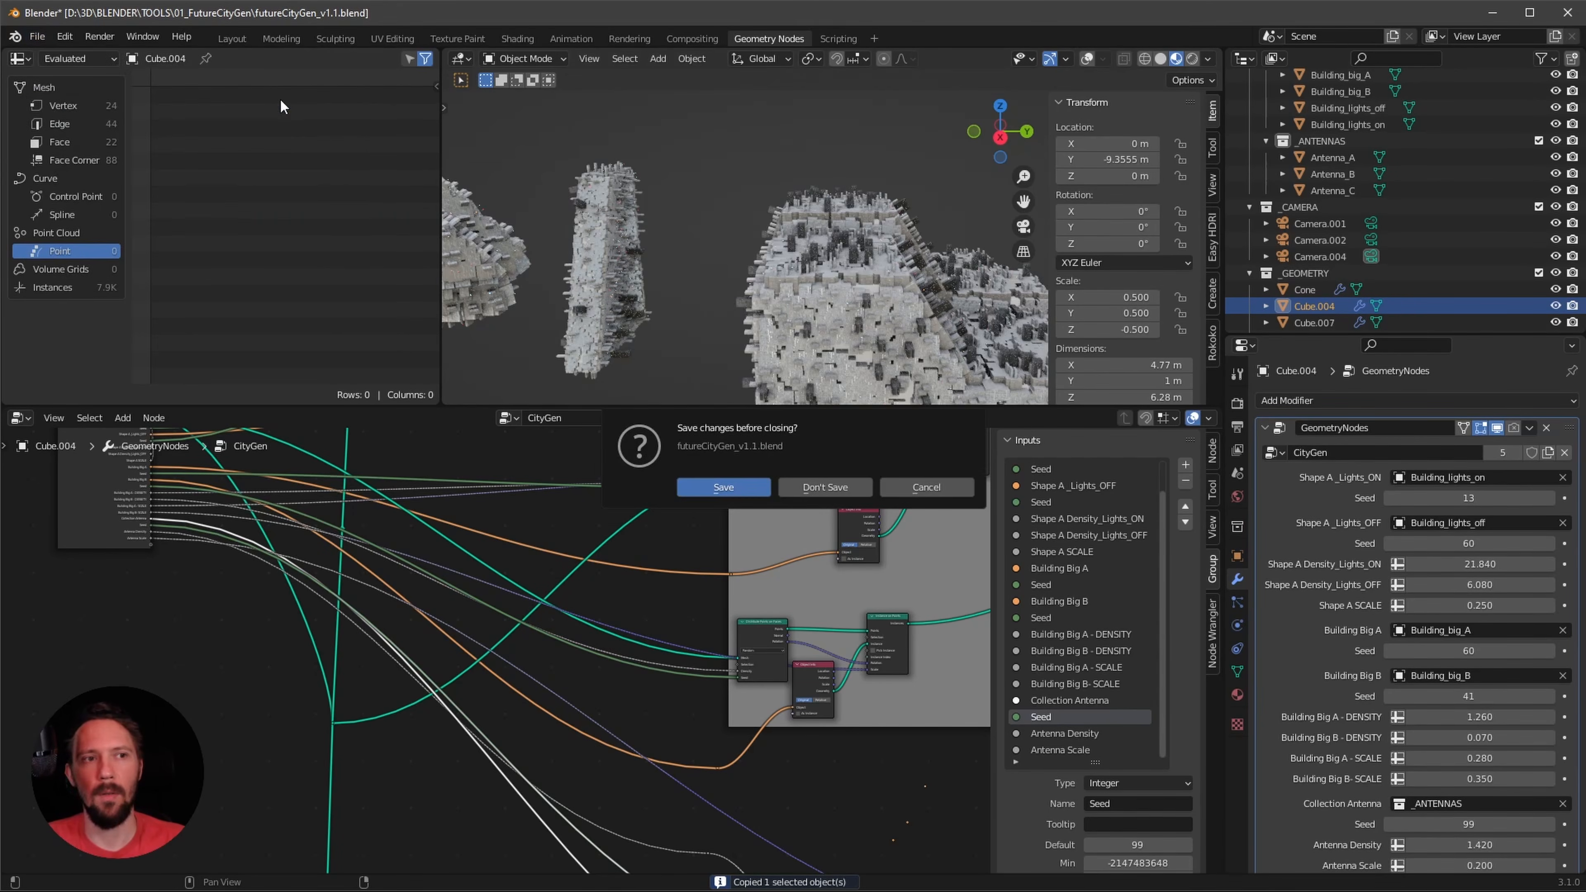
left_click(816, 486)
mouse_move(801, 463)
middle_mouse_down()
mouse_move(815, 534)
mouse_move(809, 493)
middle_mouse_up()
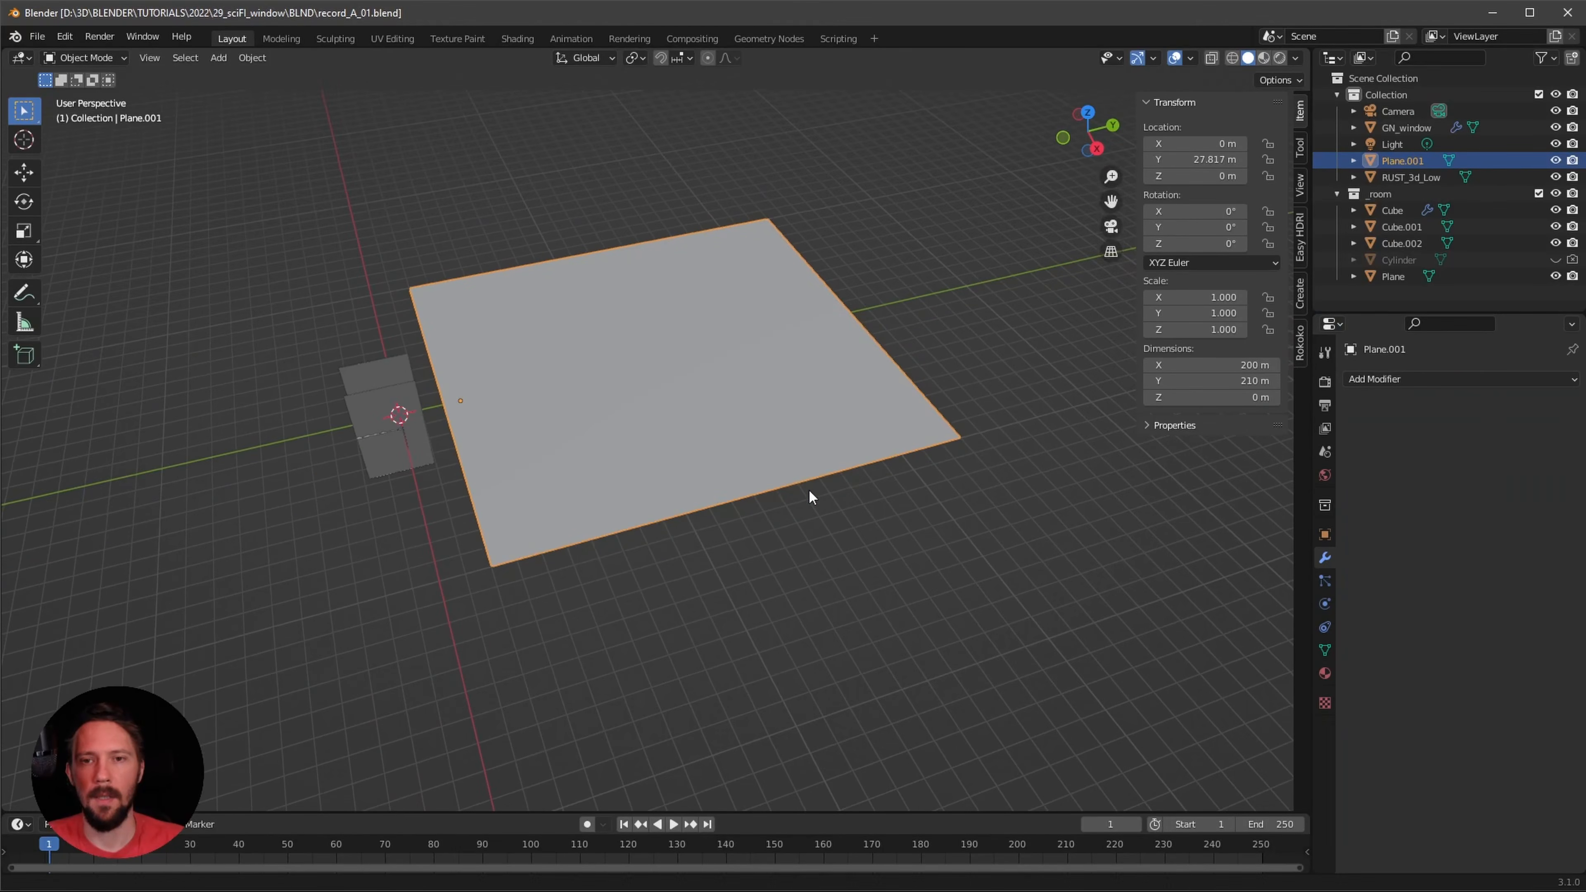
key("ctrl+v")
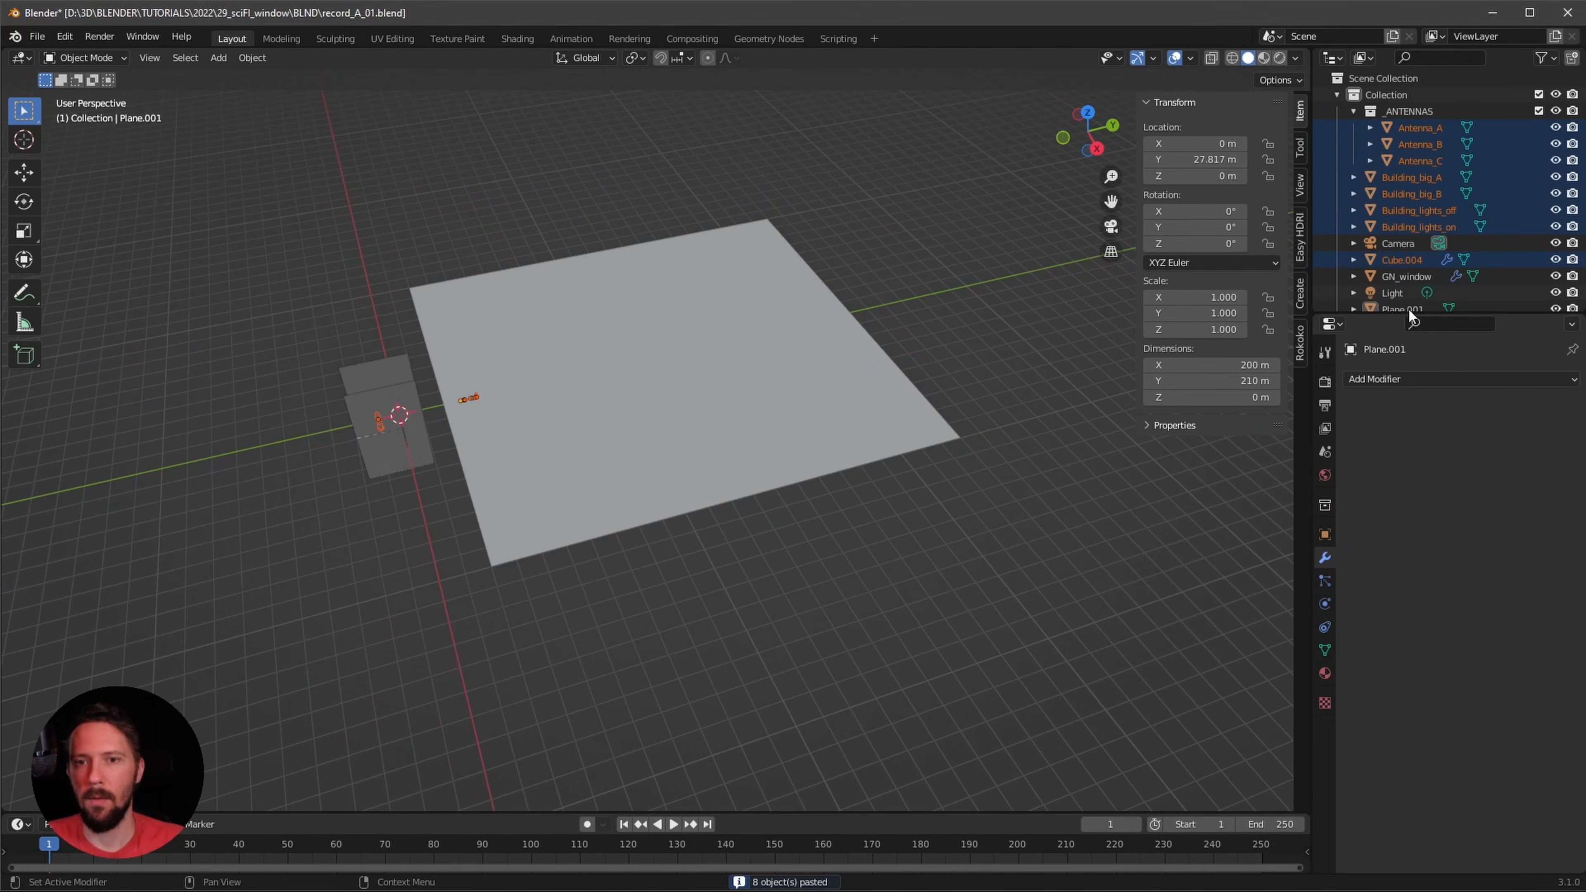
- Enlarge the Outliner and move all the pasted objects into a new collection named _schiFiGen
left_click_drag(1409, 308, 1408, 590)
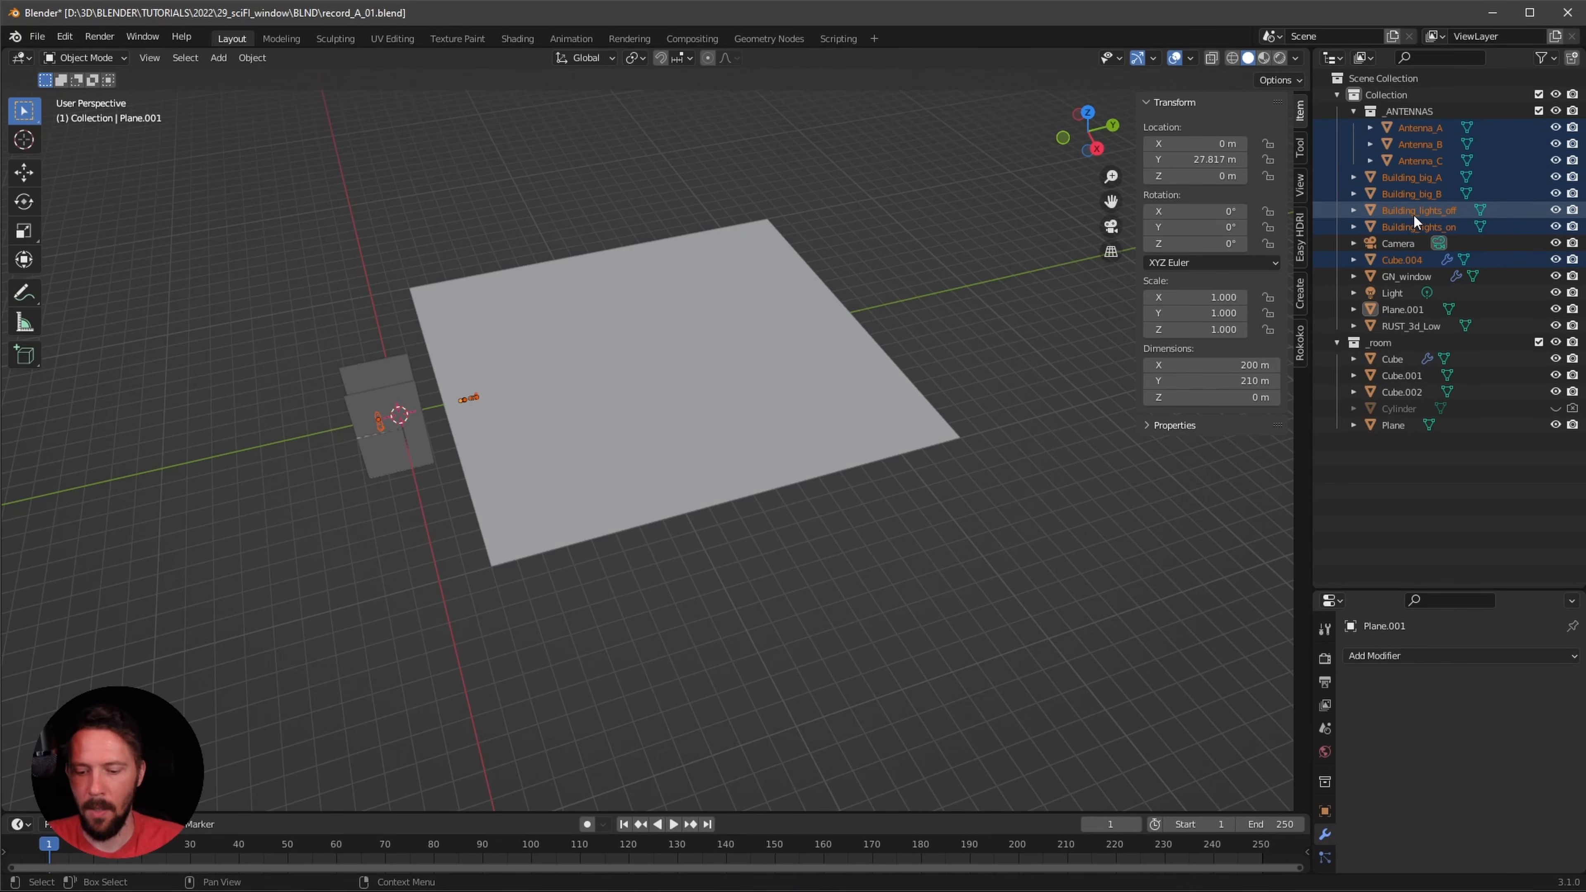
key("m")
left_click(1384, 220)
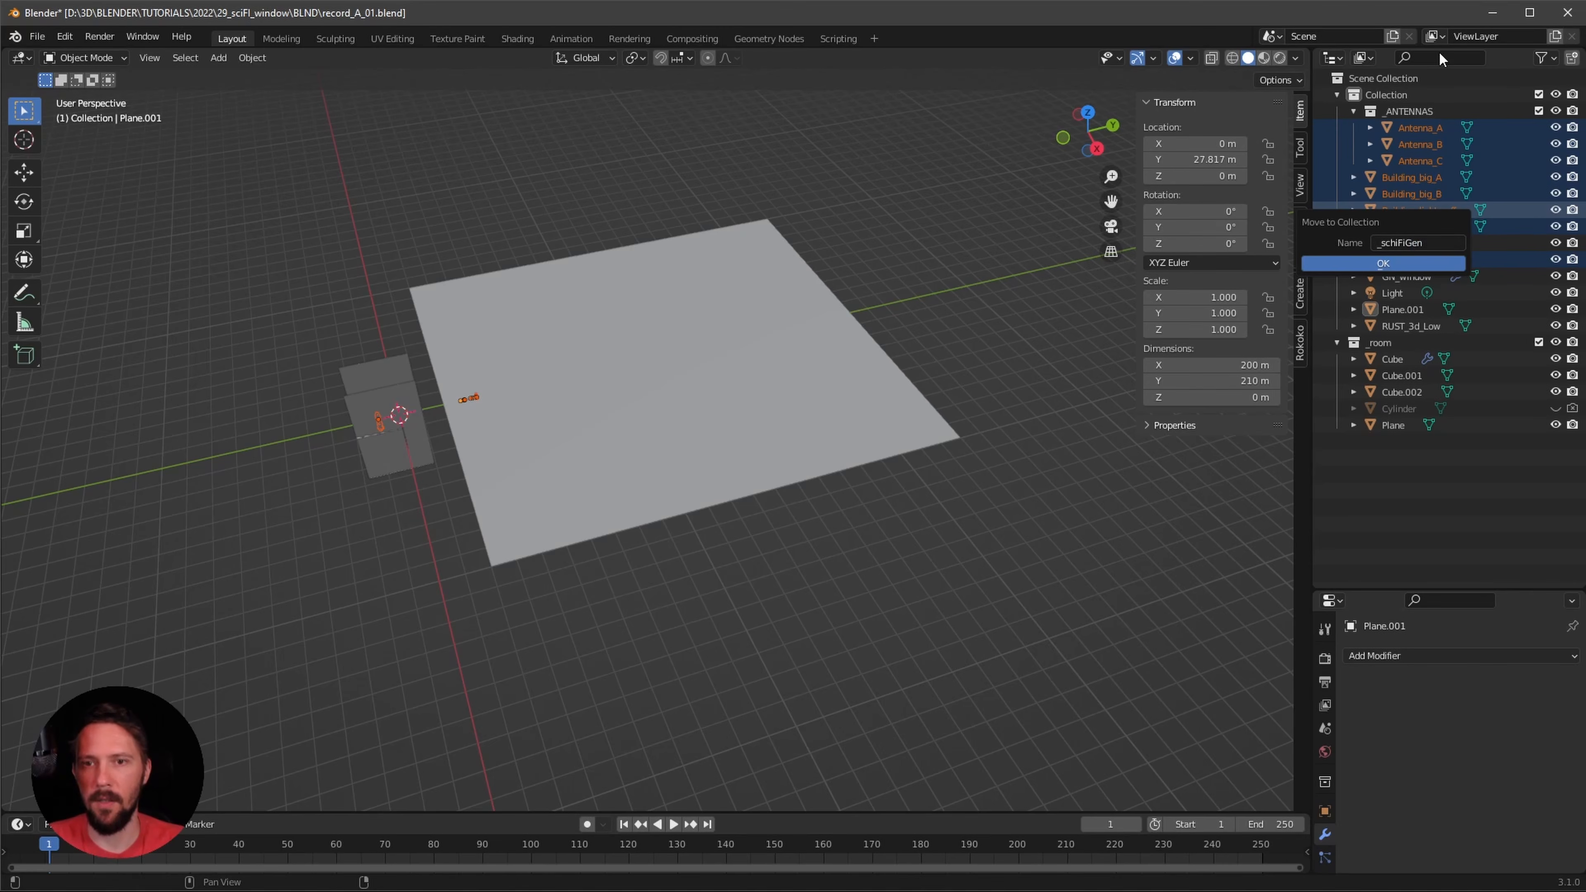
key("Return")
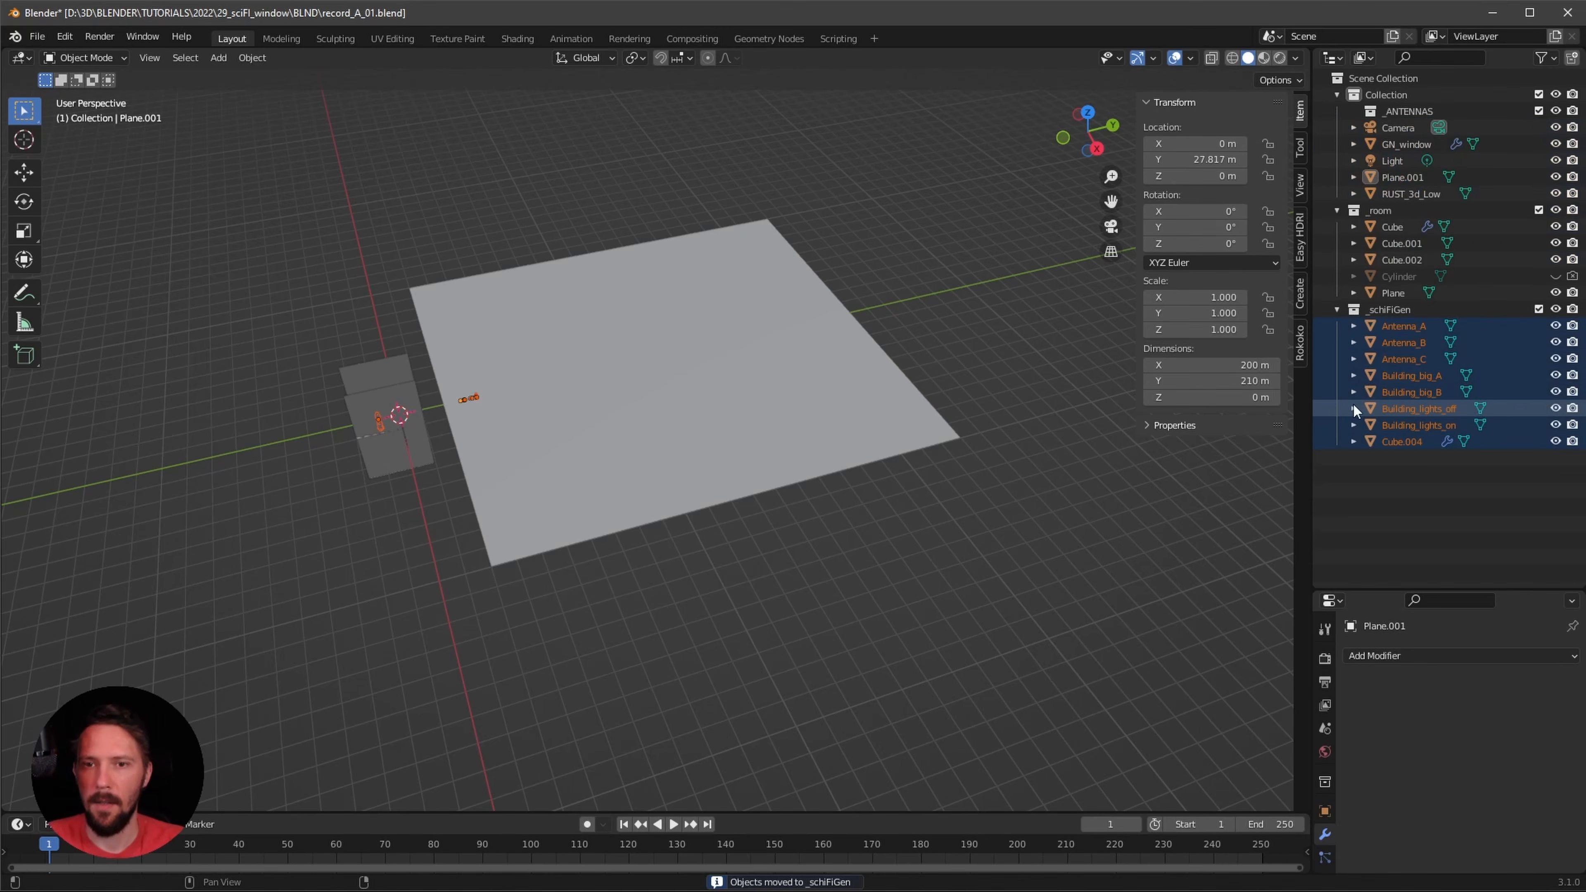
- Exclude and re-include the _schiFiGen collection to check its contents, and nest the empty _ANTENNAS collection inside it
left_click(1538, 309)
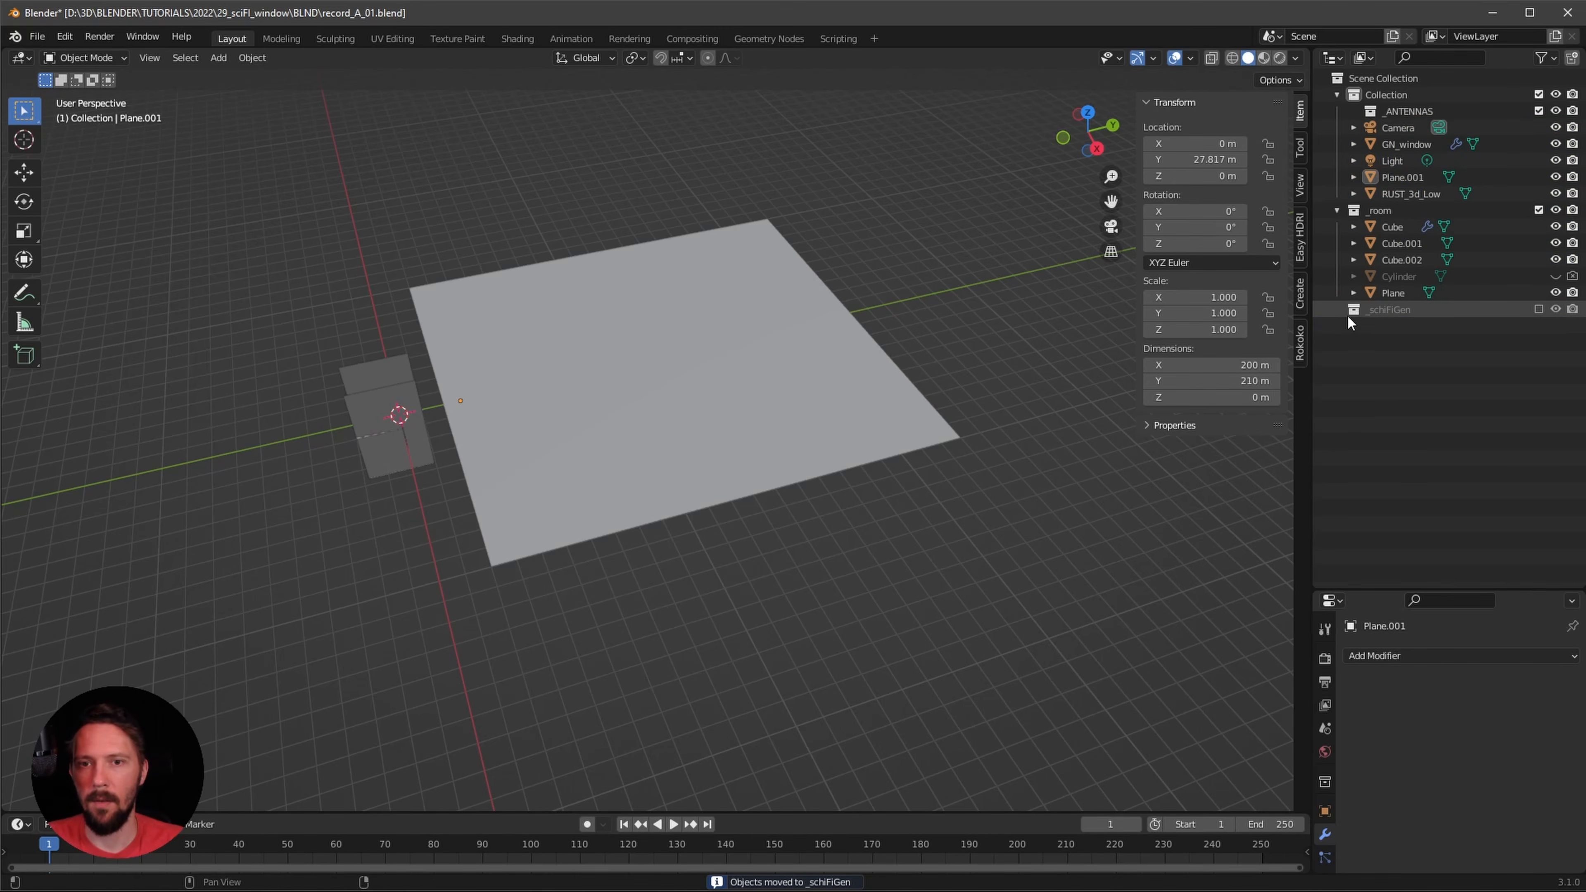
left_click(1537, 309)
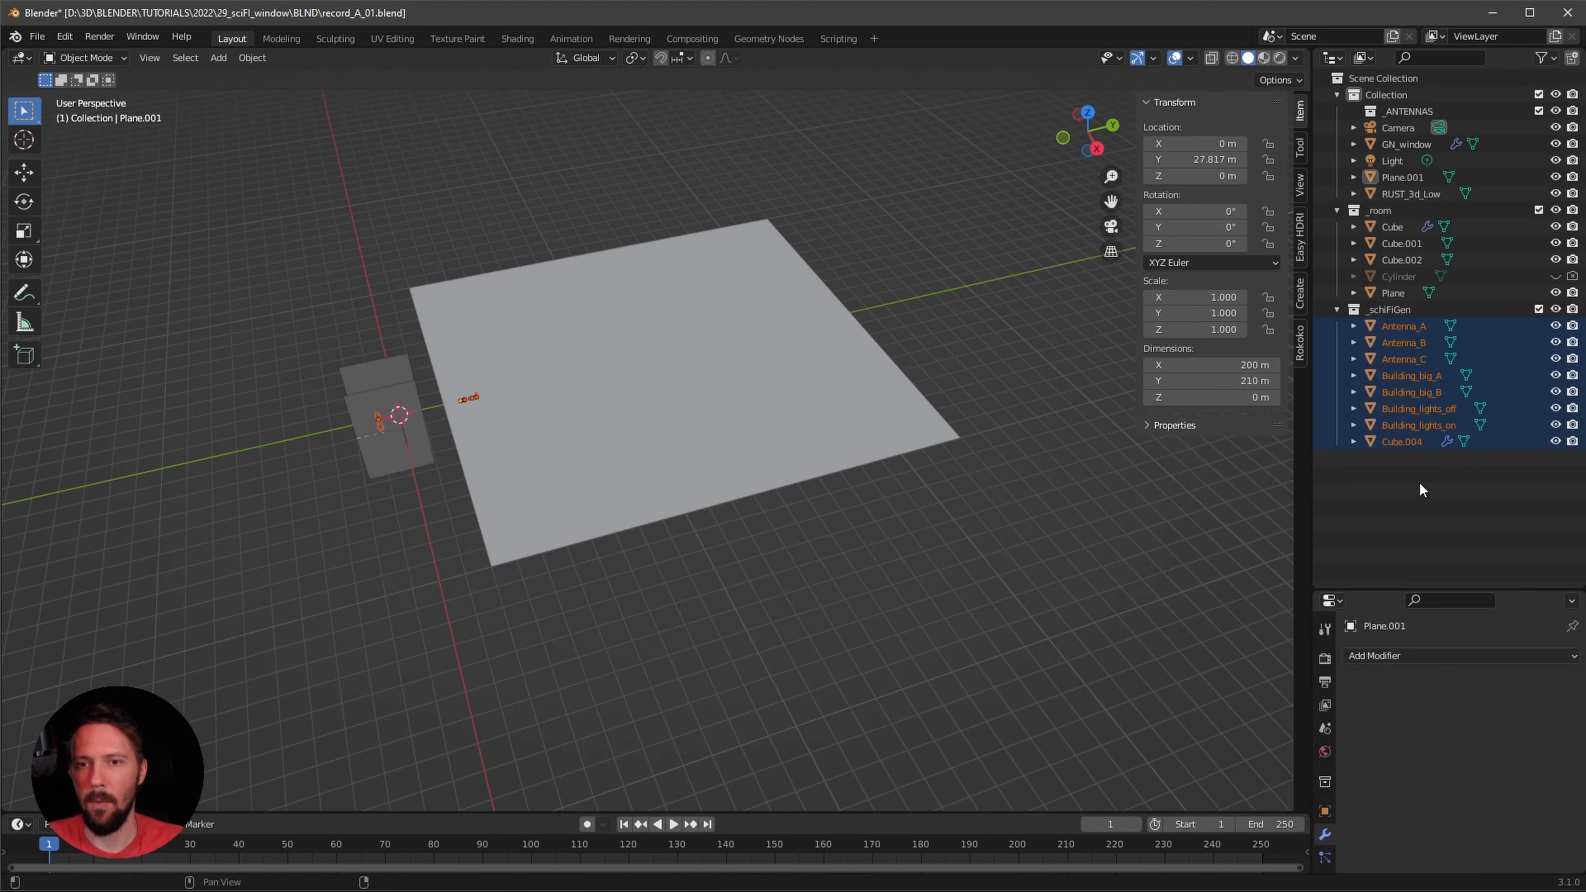
left_click(1411, 469)
left_click_drag(1425, 115, 1387, 305)
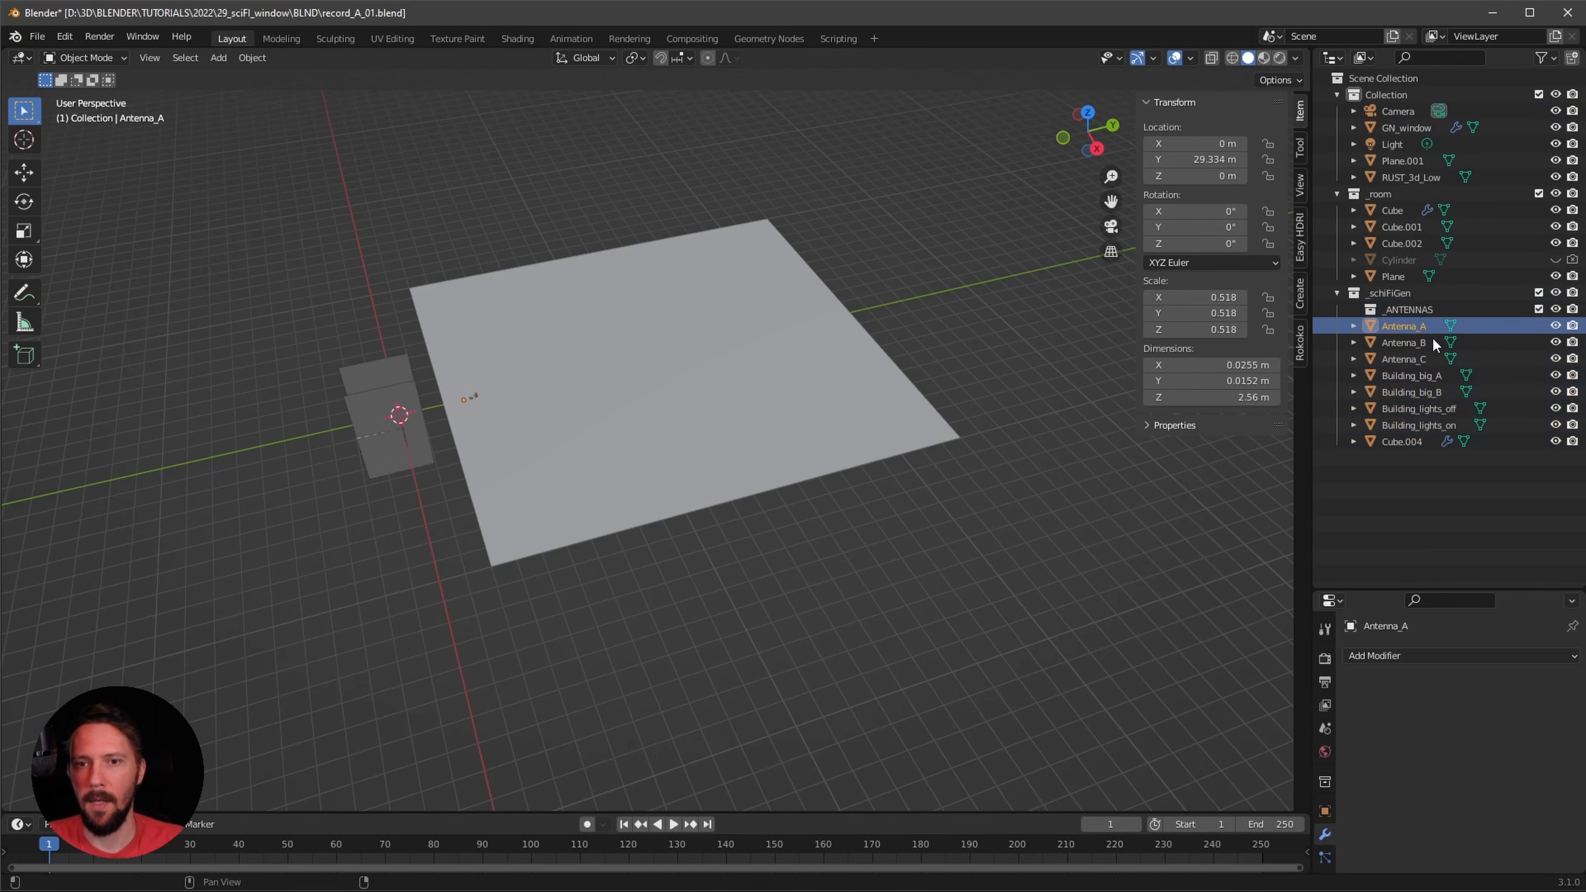
- Move Antenna_A, Antenna_B and Antenna_C into the _ANTENNAS collection and exclude the _schiFiGen collection from the view layer
left_click(1467, 329)
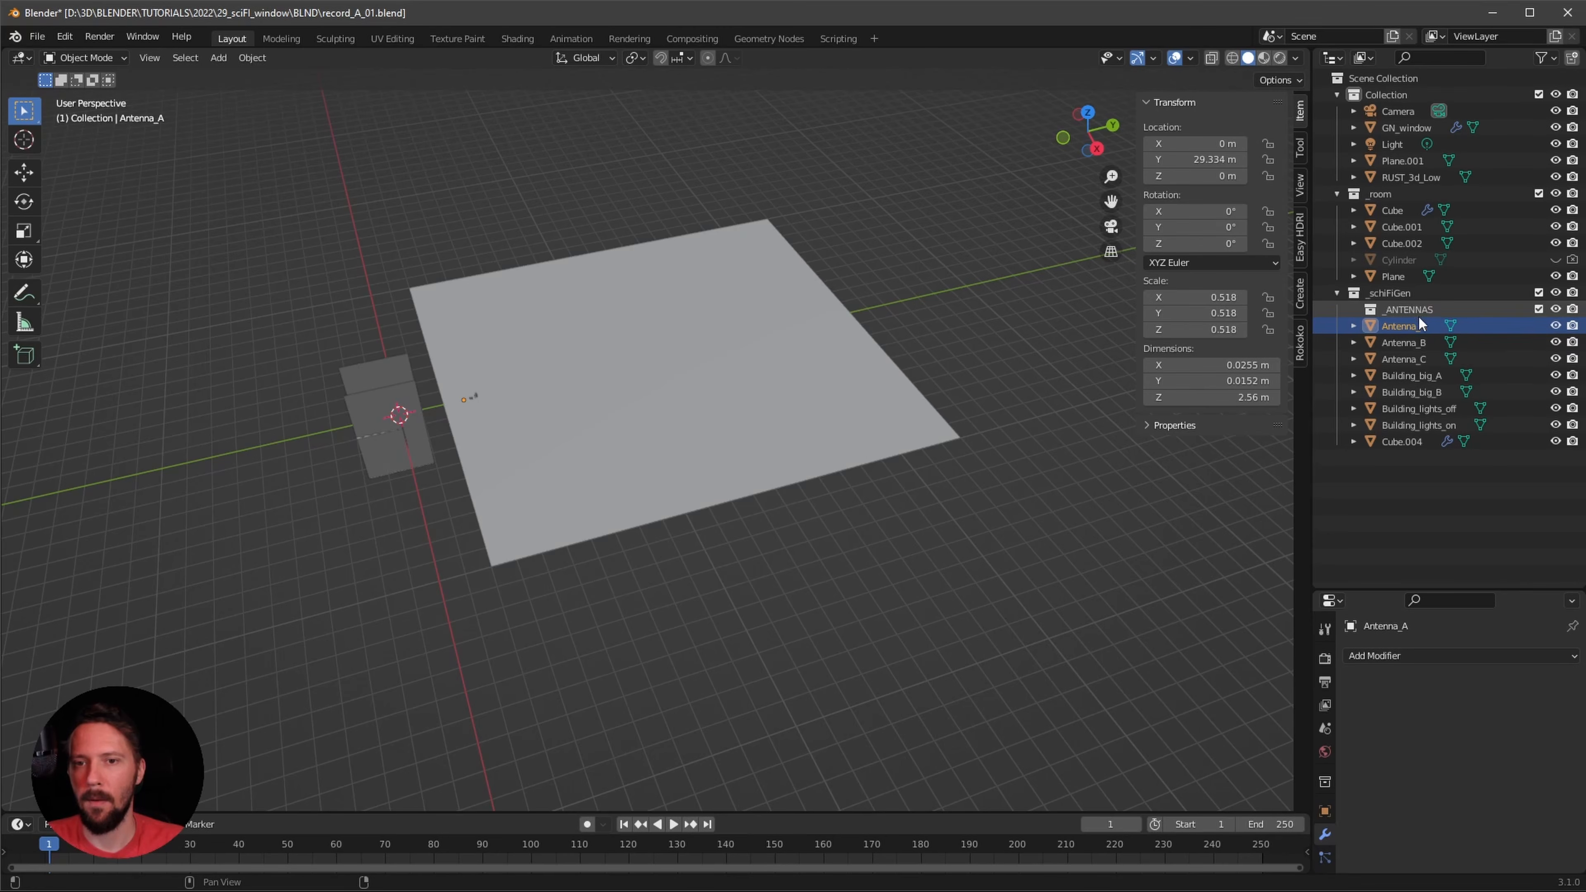
left_click(1404, 358, "shift")
left_click_drag(1422, 345, 1430, 308)
left_click(1412, 305)
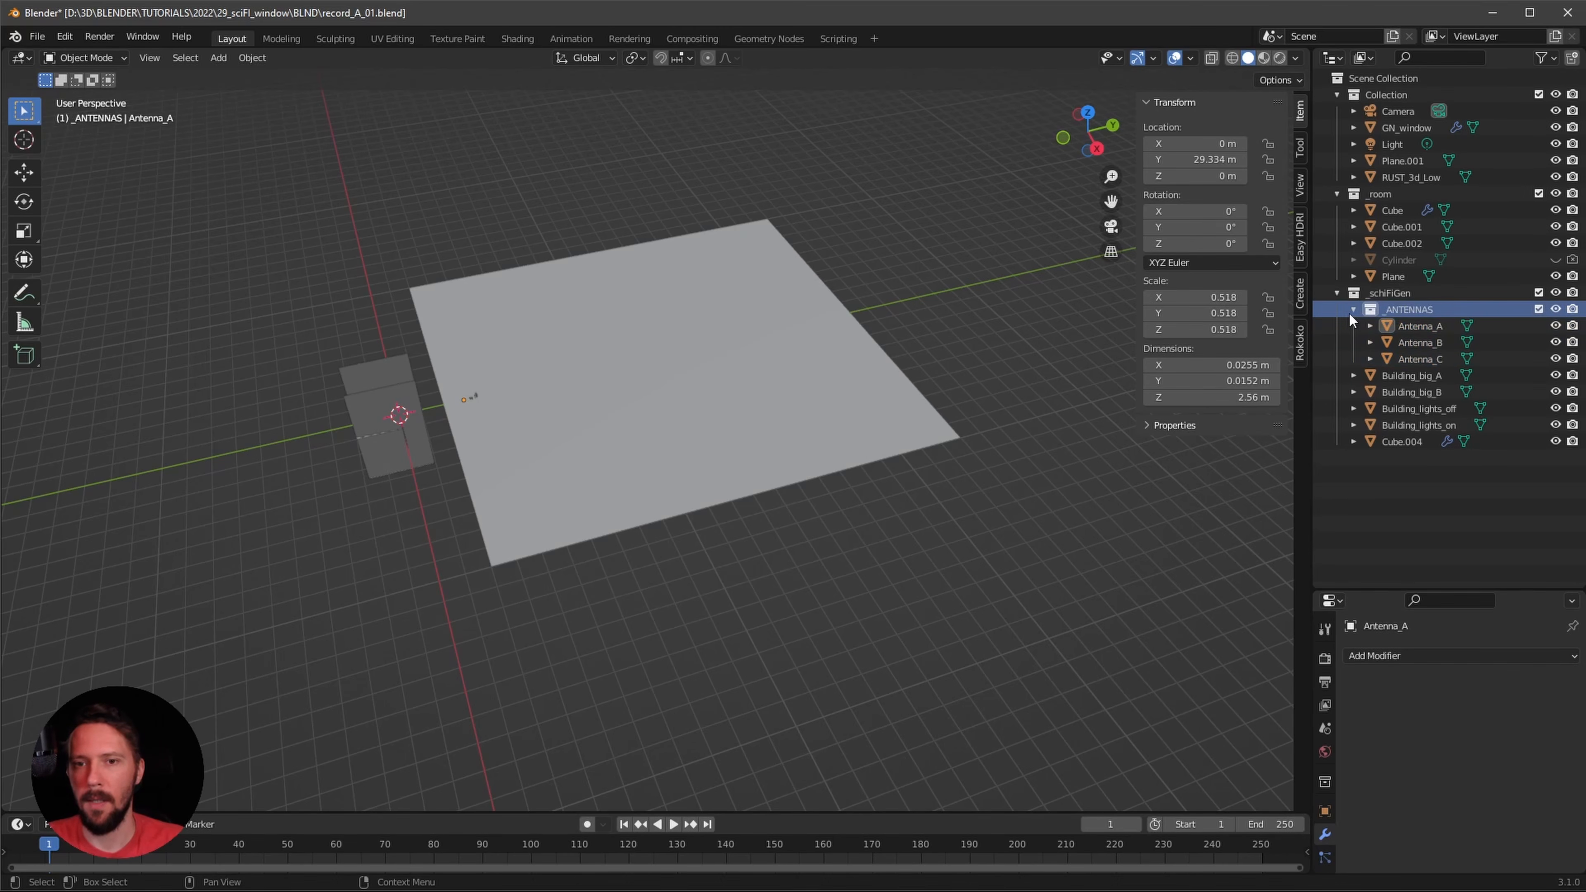
left_click(1352, 308)
left_click(1538, 292)
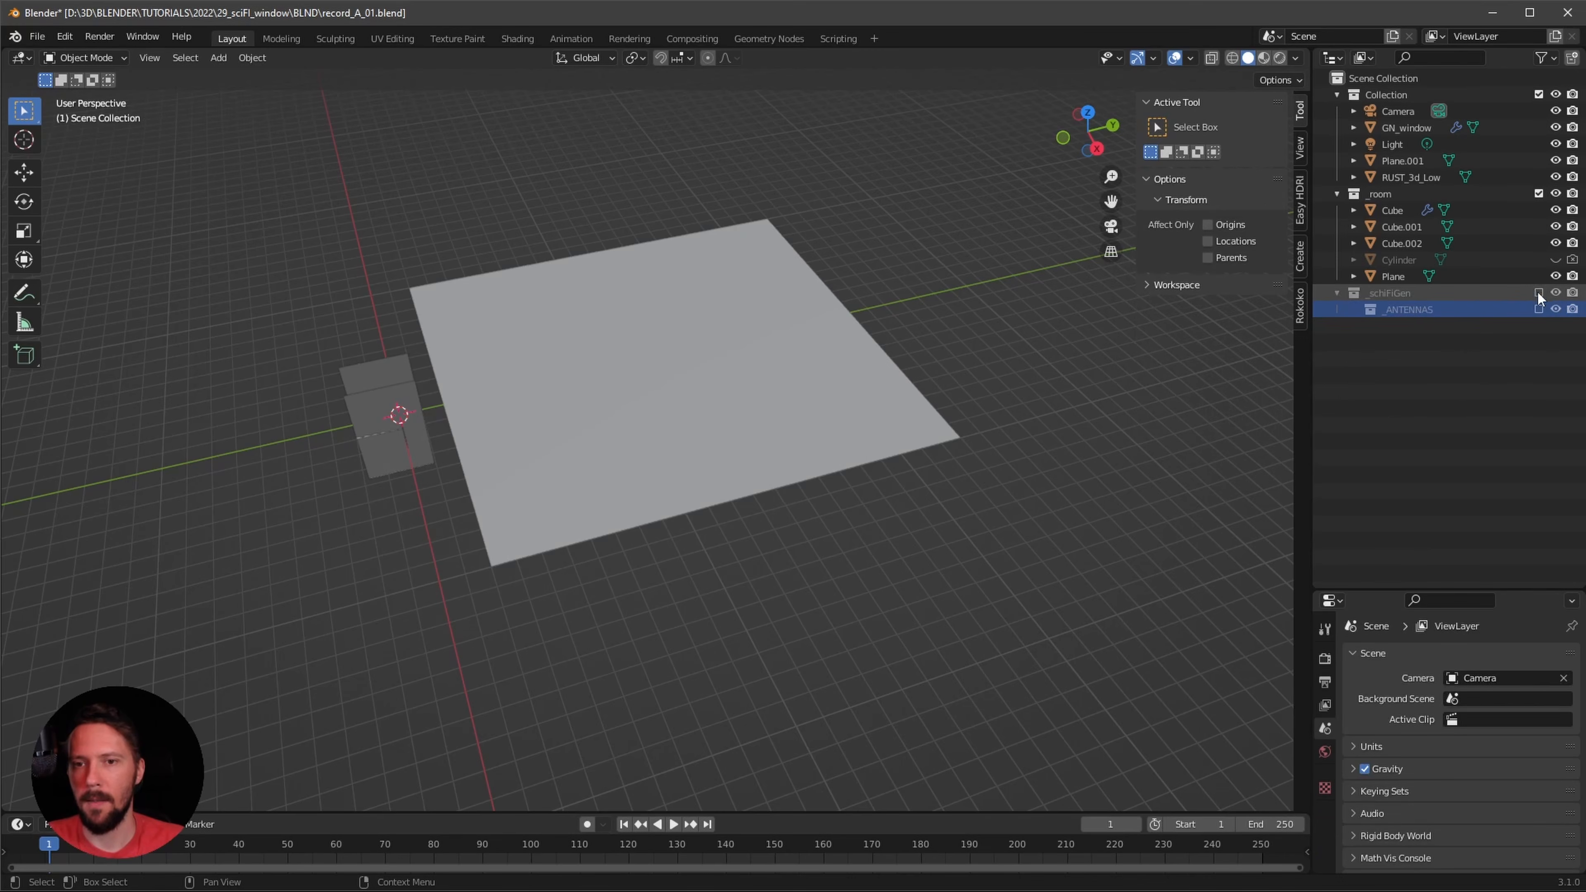
- Add a Geometry Nodes modifier to the large ground plane and assign the CityGen node group to it
left_click(700, 397)
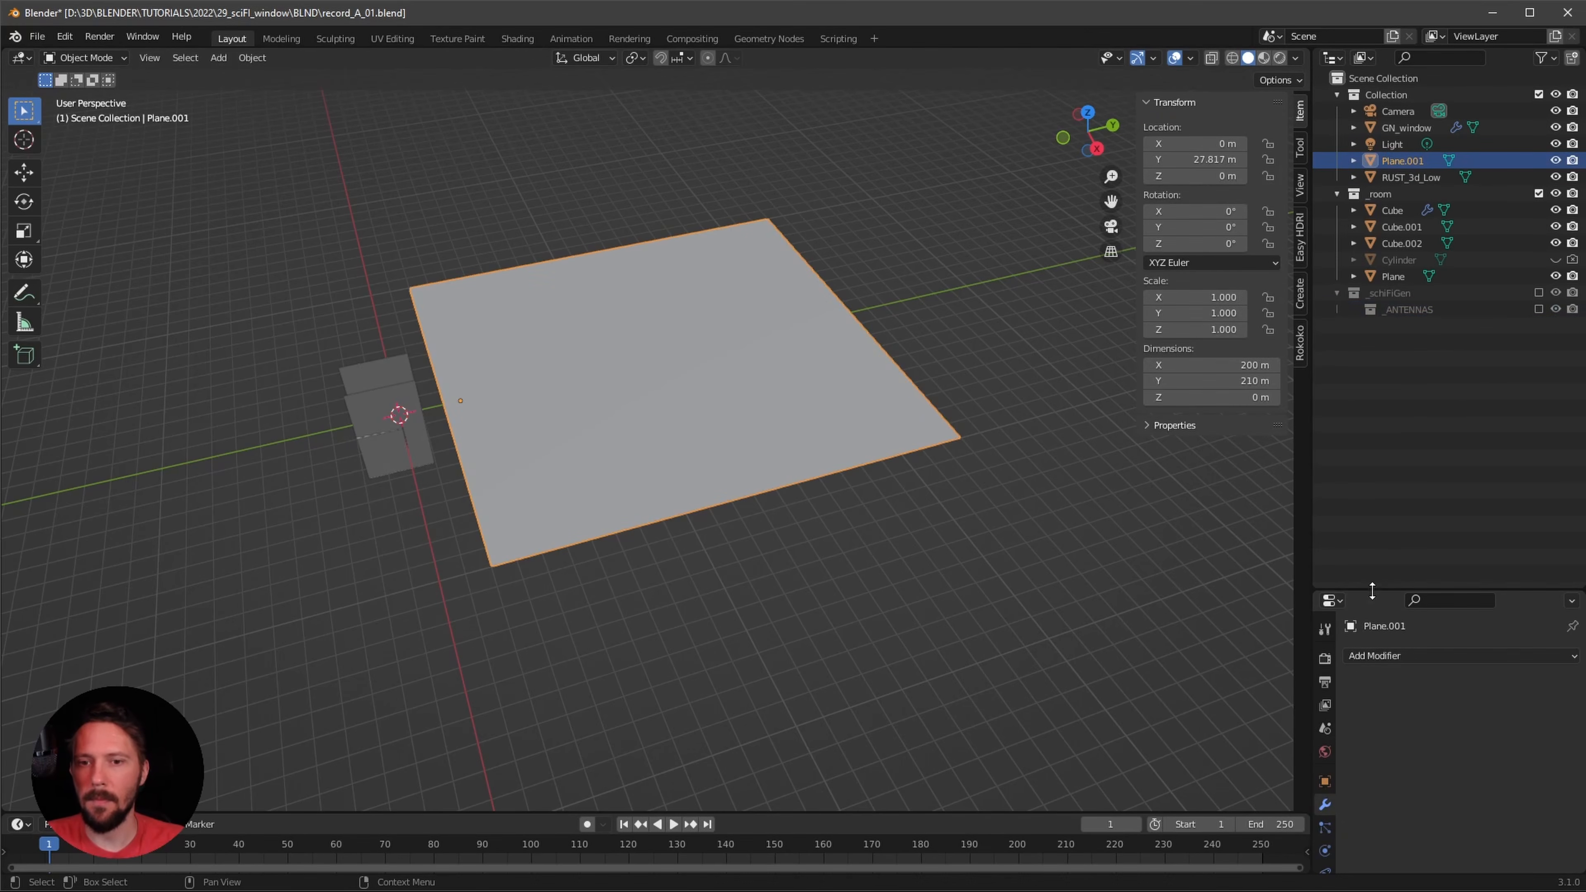
left_click_drag(1371, 591, 1373, 358)
left_click(1391, 421)
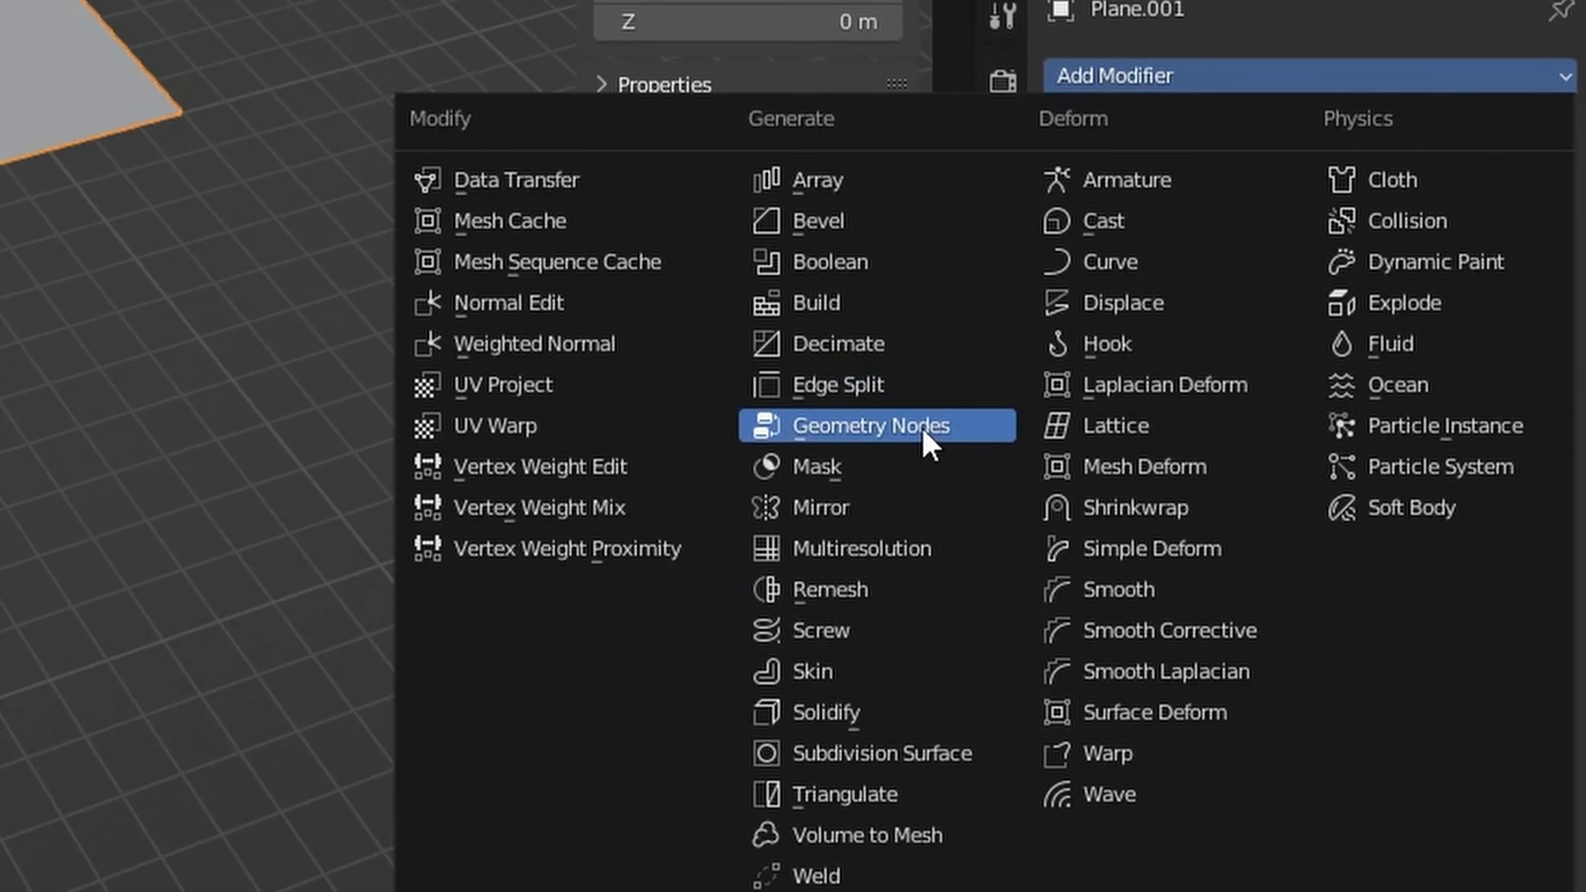
left_click(1265, 576)
left_click(1362, 473)
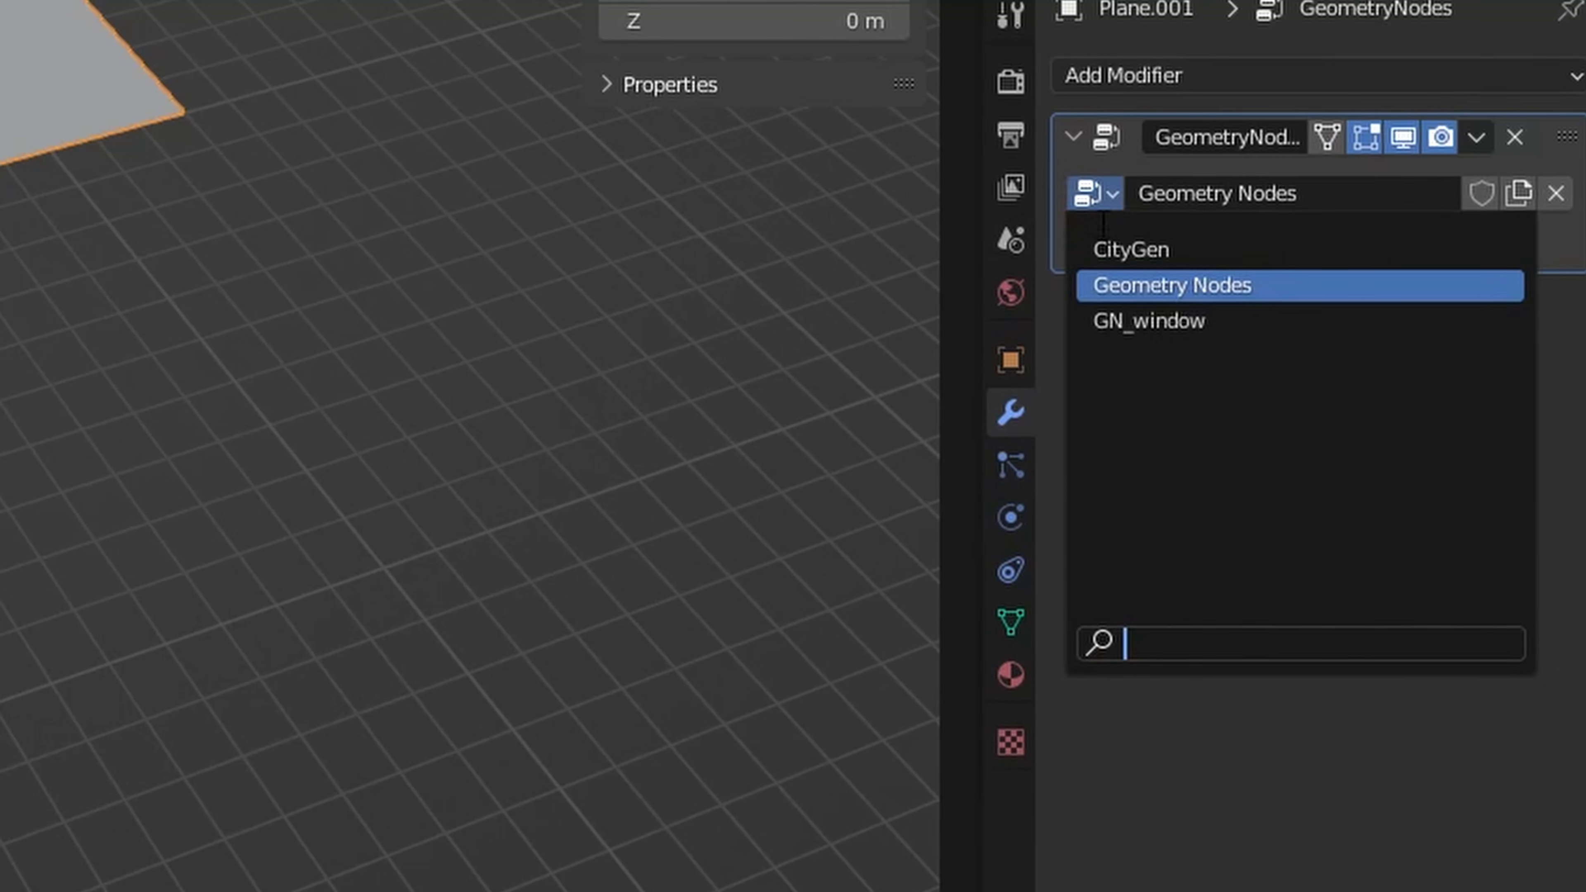
left_click(1148, 249)
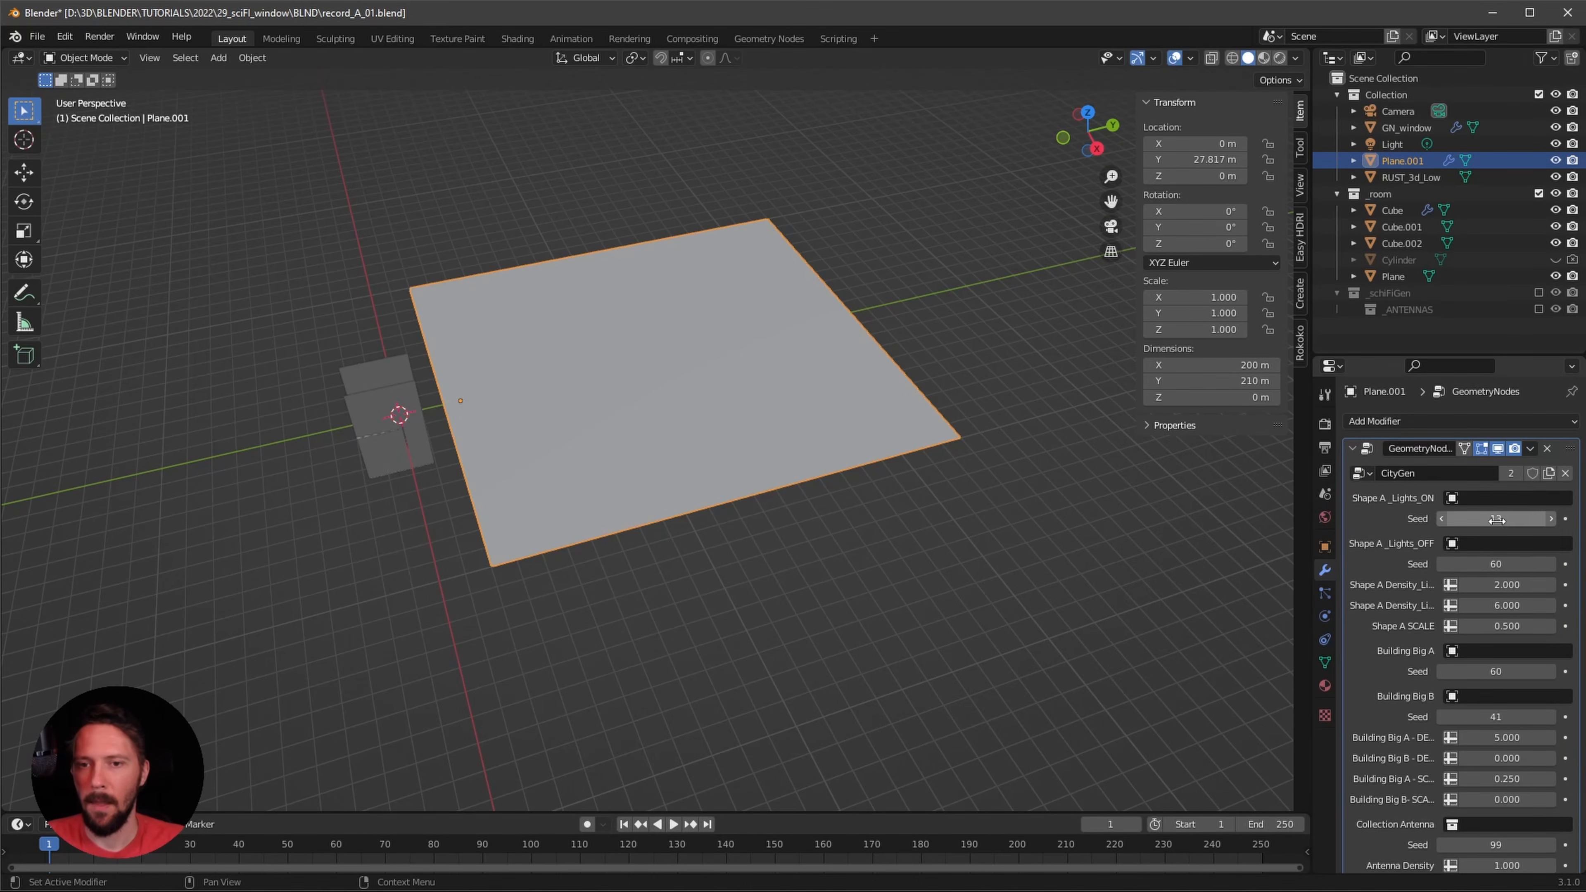
- Set both Shape A densities (Lights_ON and Lights_OFF) and the Shape A SCALE to 0
left_click(1505, 584)
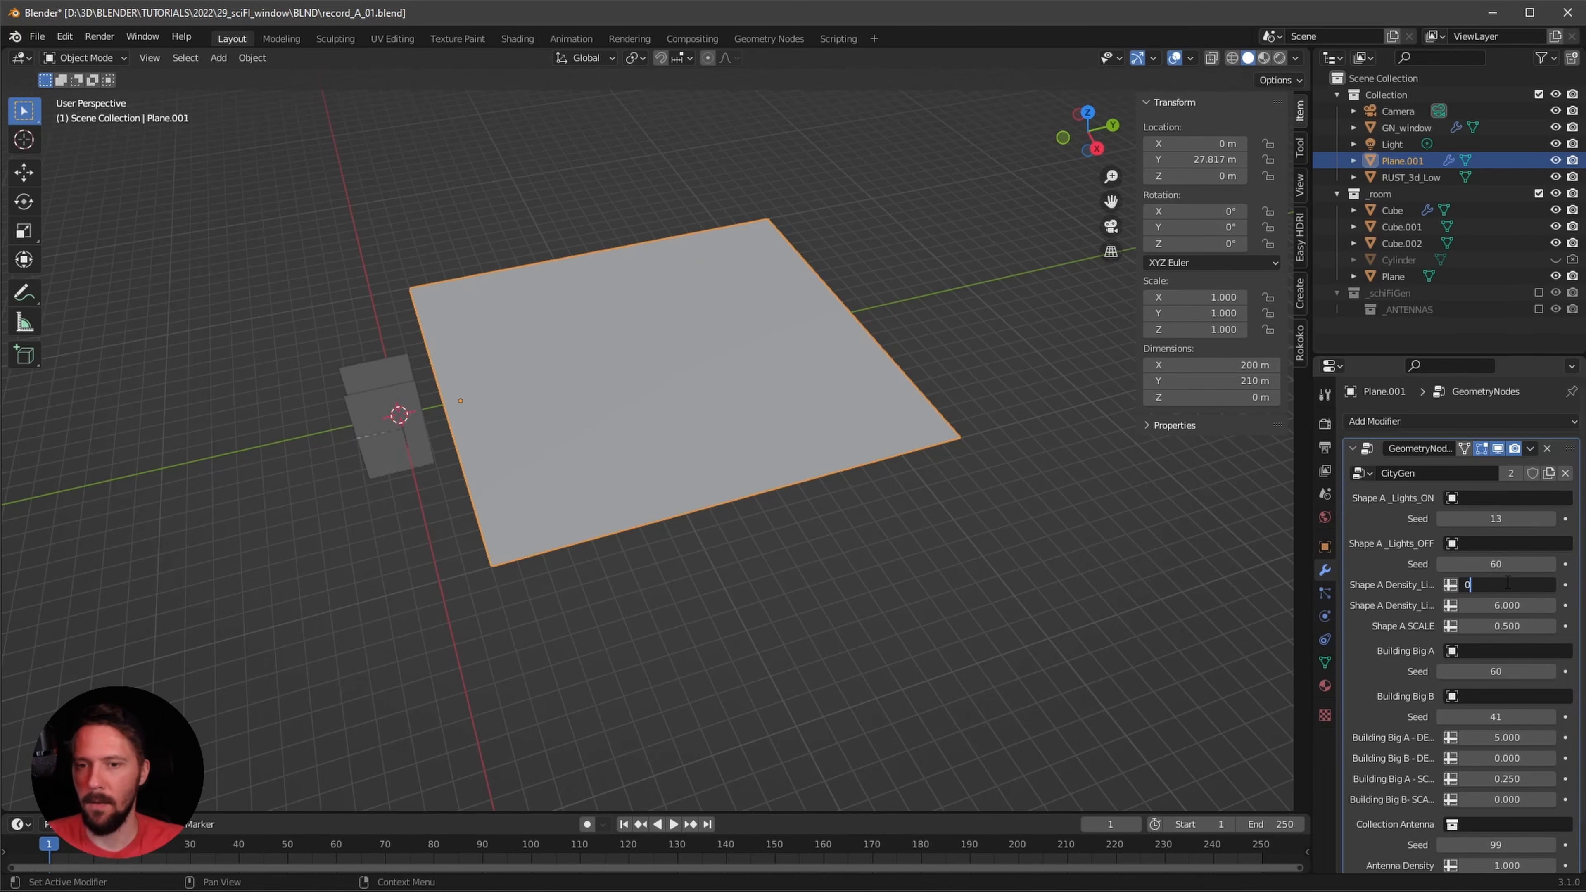
key("Tab")
type("0")
key("Tab")
type("0")
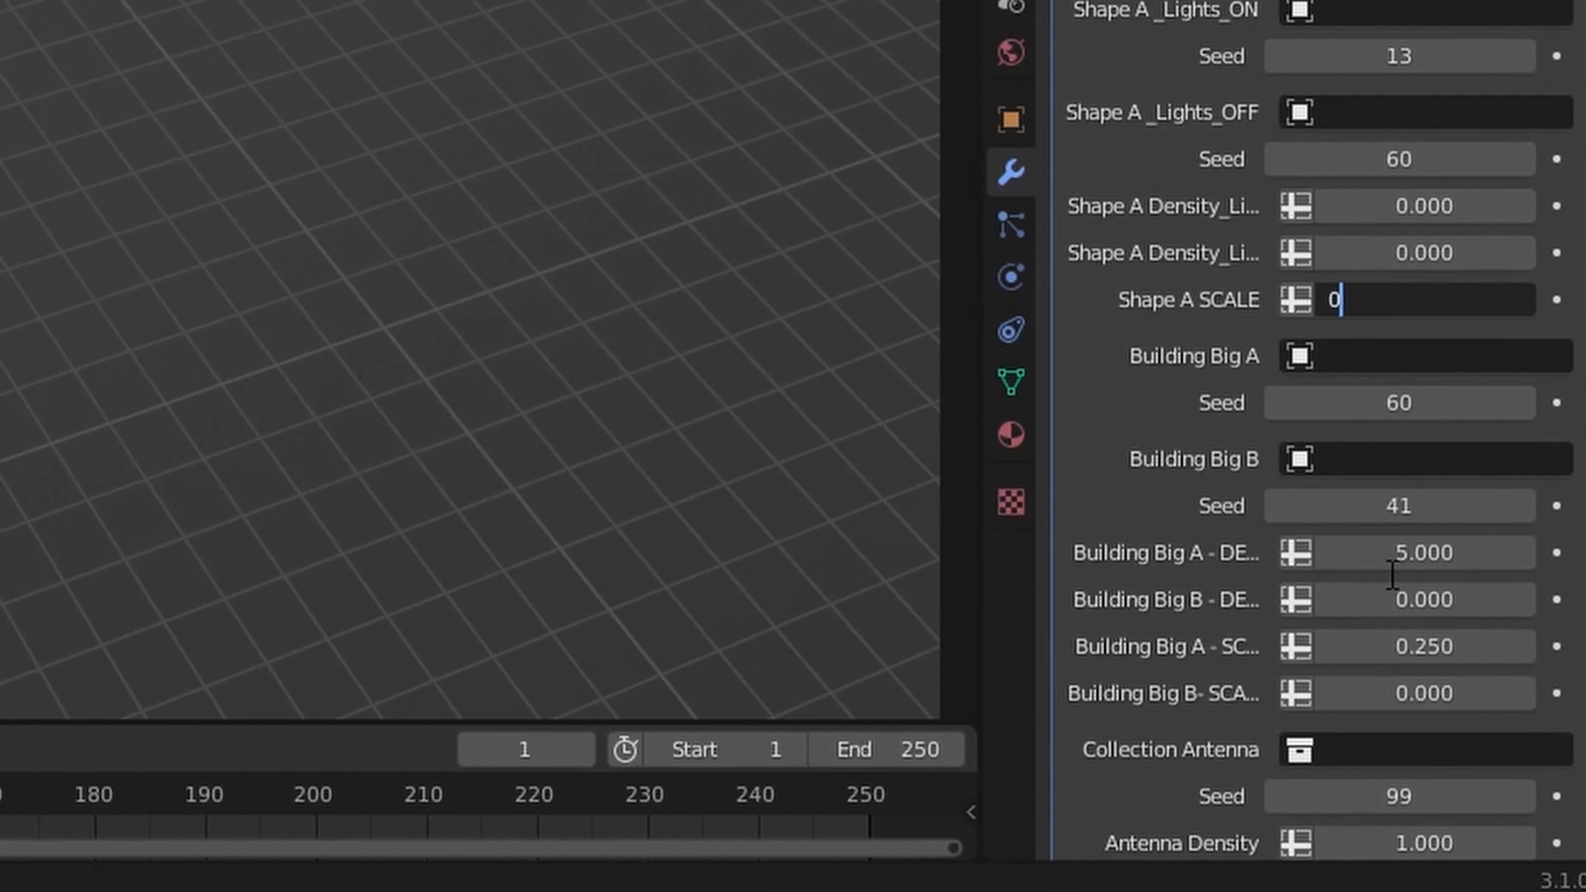
- Set the density and scale of both Building Big A and Building Big B to 0
left_click(1414, 553)
key("Tab")
type("0")
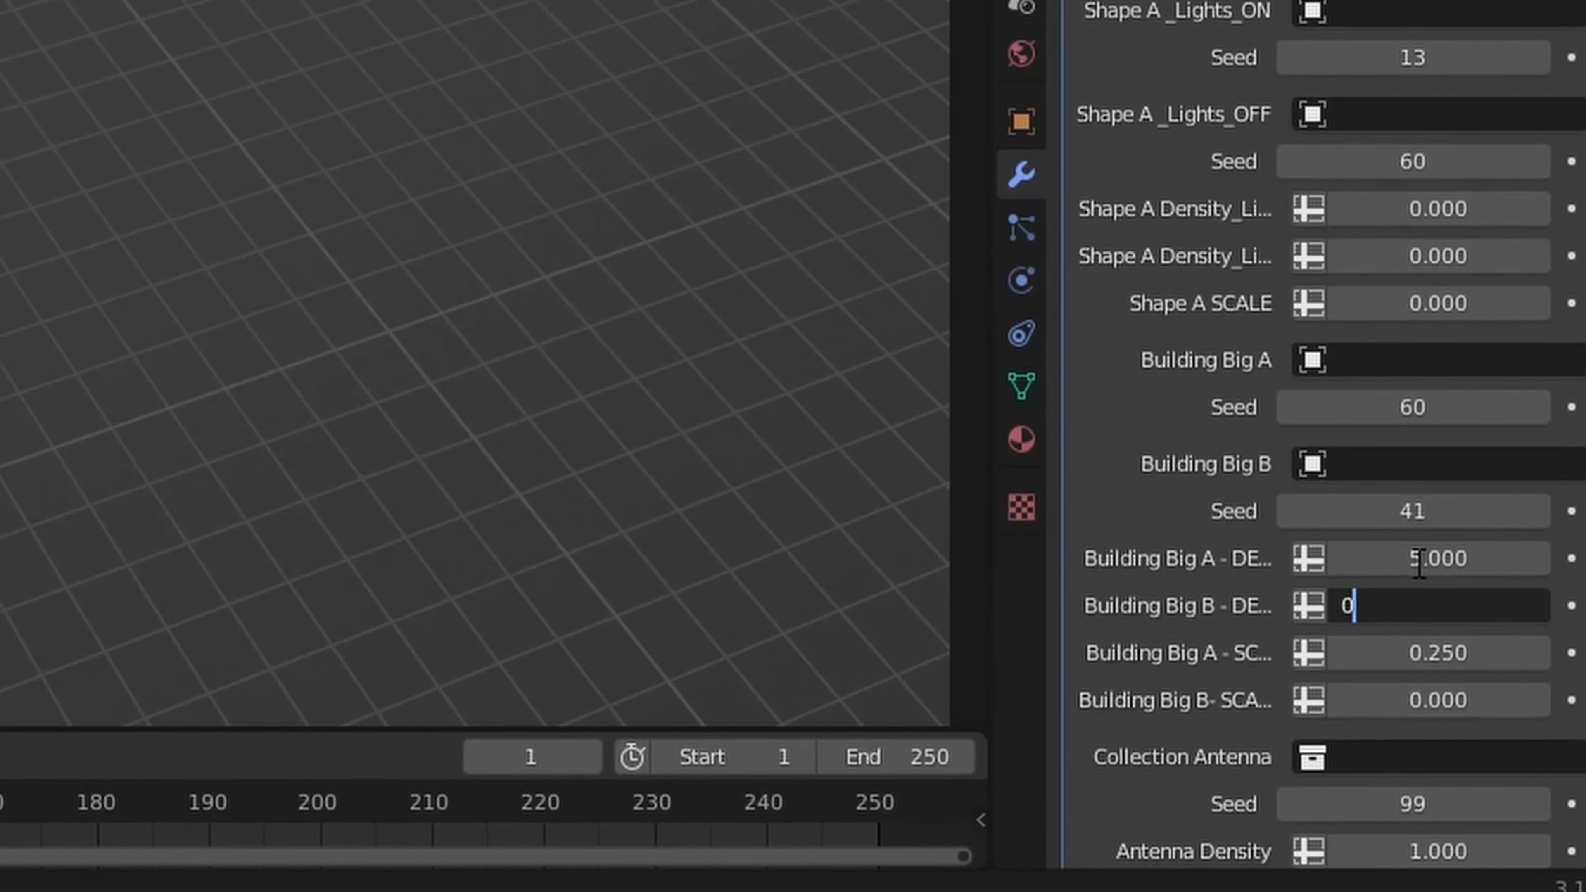
left_click(1433, 549)
type("0")
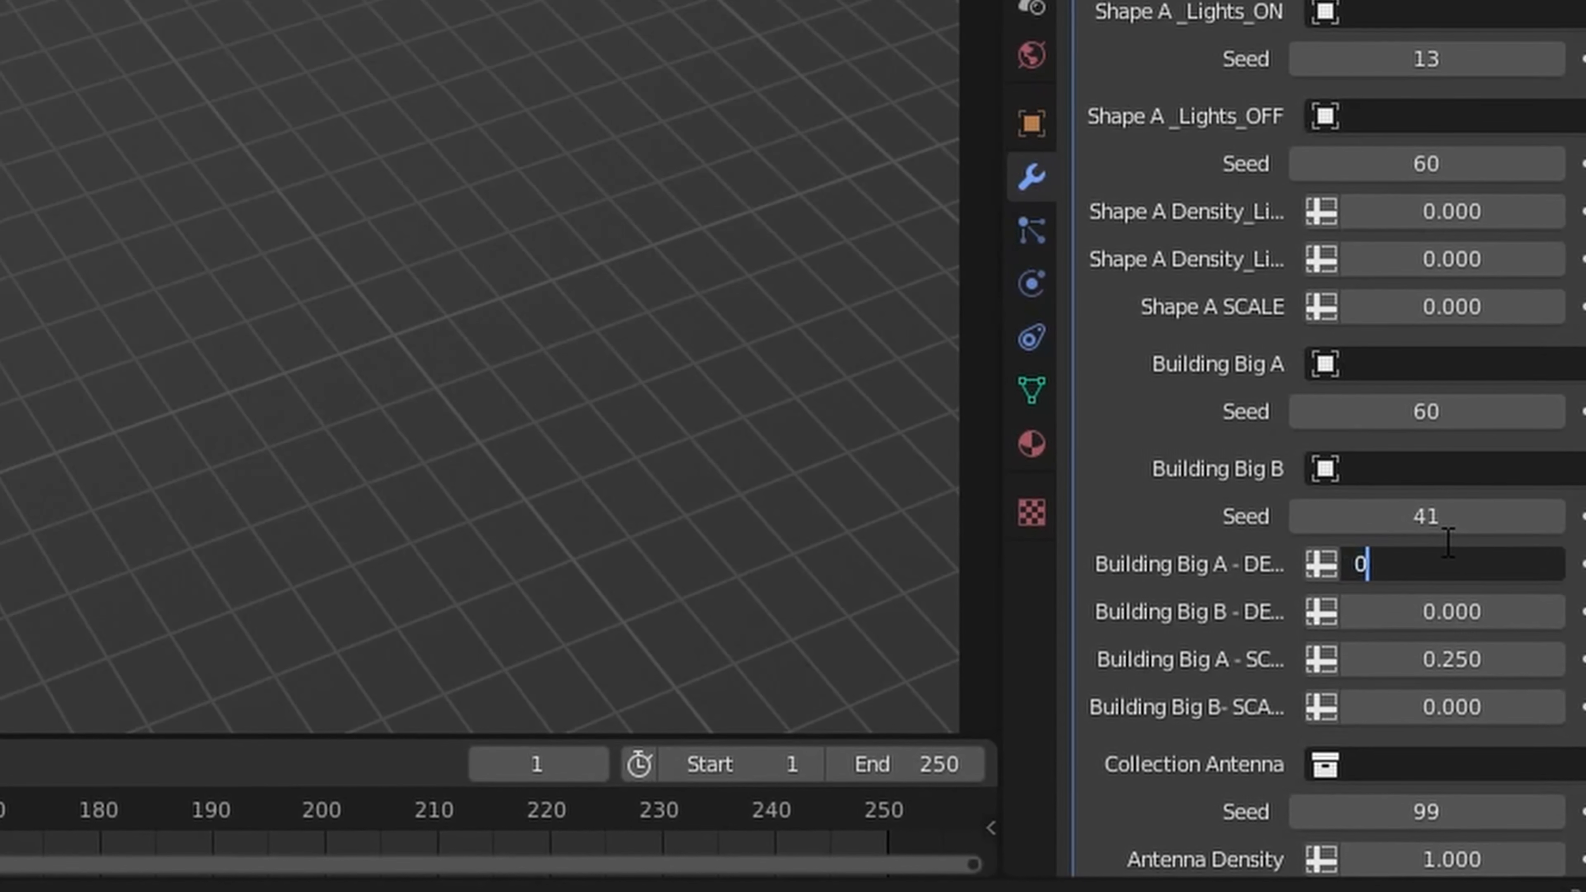
key("Tab")
key("Tab")
type("0")
key("Tab")
type("0")
key("Return")
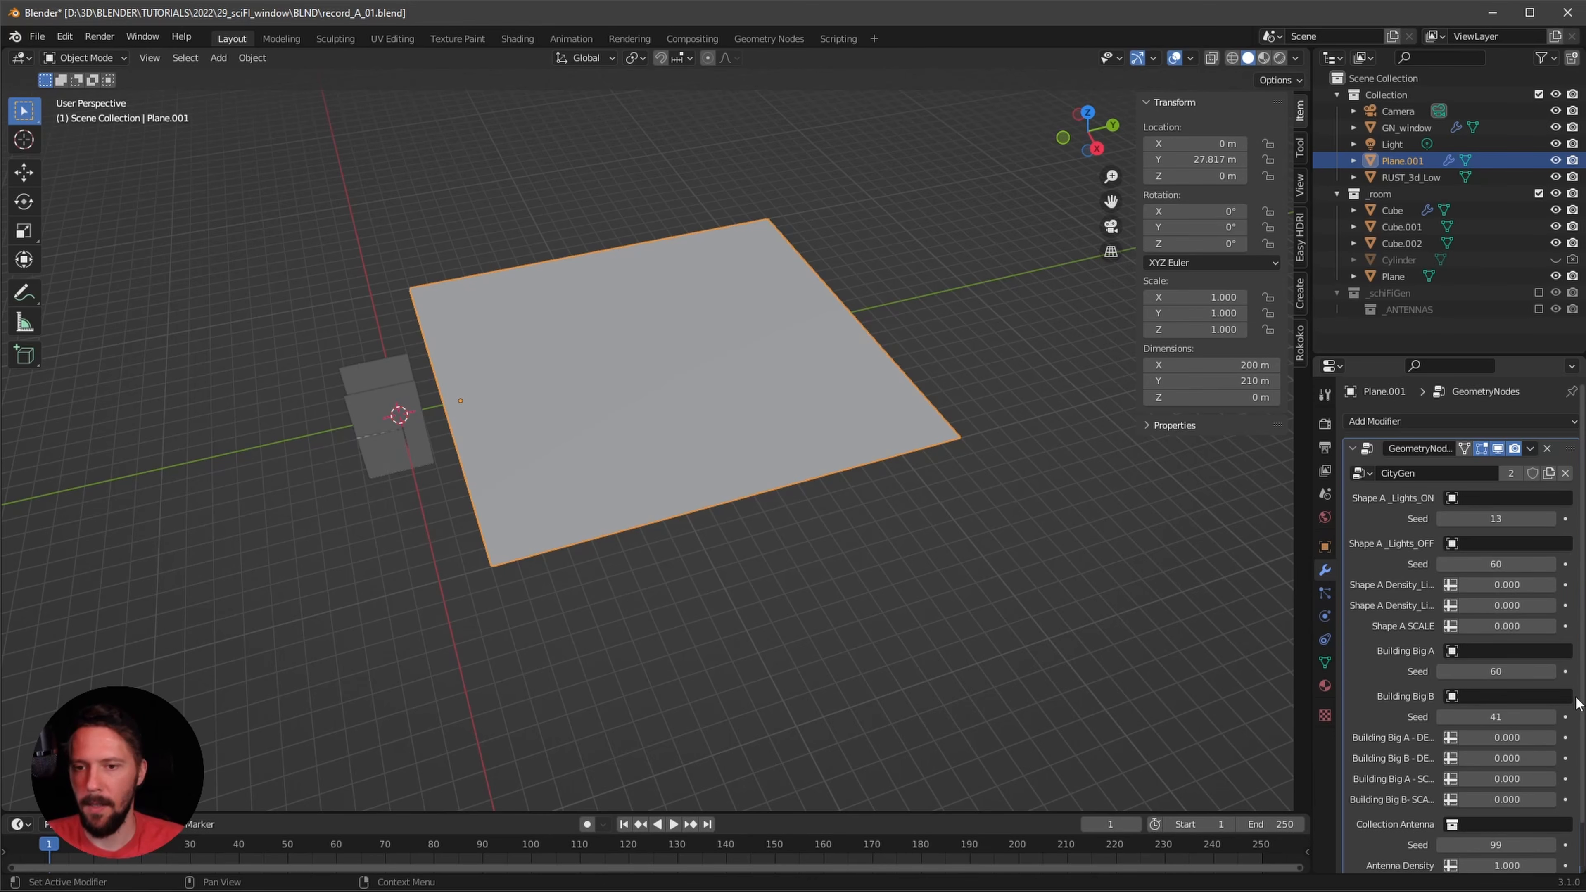
- Set the Antenna Density and Antenna Scale of the CityGen modifier to 0
scroll(1581, 698, "down", 2)
left_click(1511, 814)
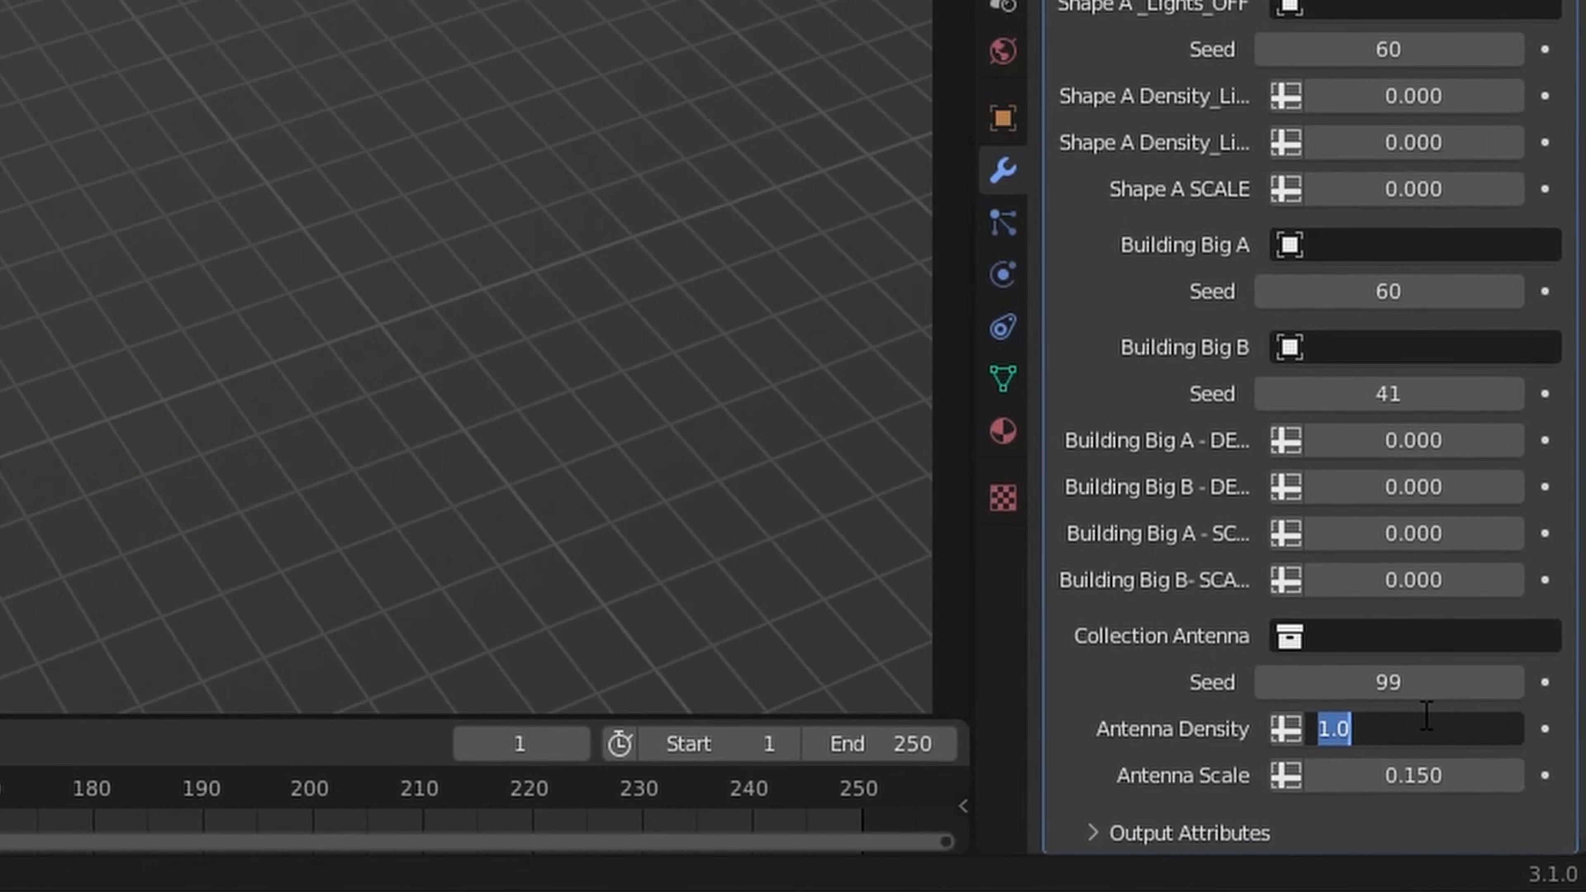
type("0")
key("Tab")
type("0")
key("Return")
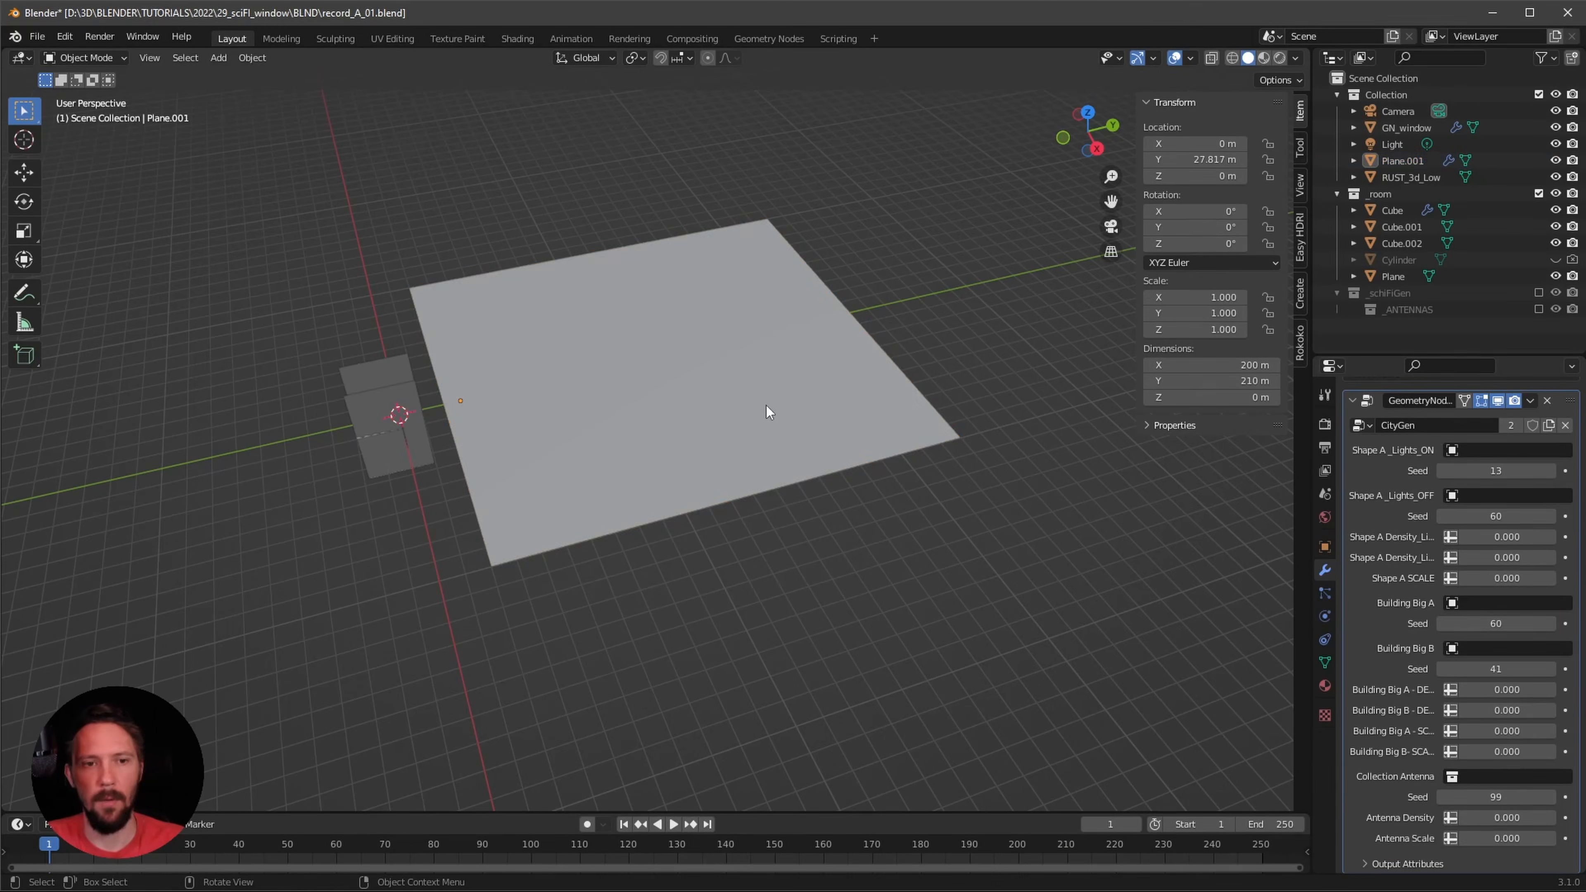
- Assign Building_lights_on to Shape A _Lights_ON and Building_lights_off to Shape A _Lights_OFF in the plane's CityGen modifier
left_click(768, 412)
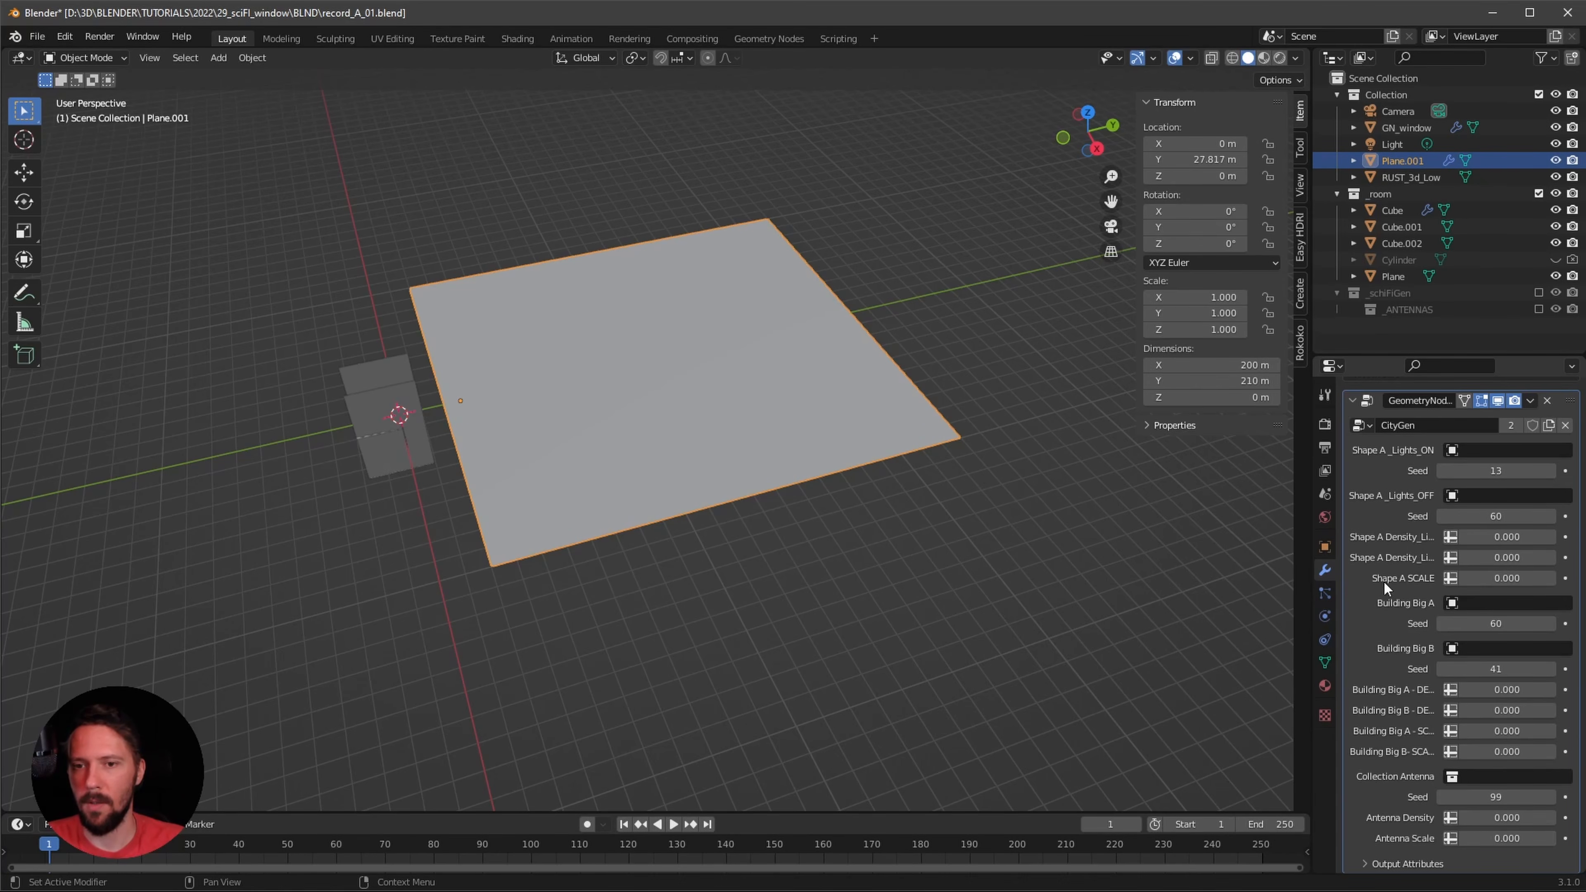
scroll(1388, 500, "up", 2)
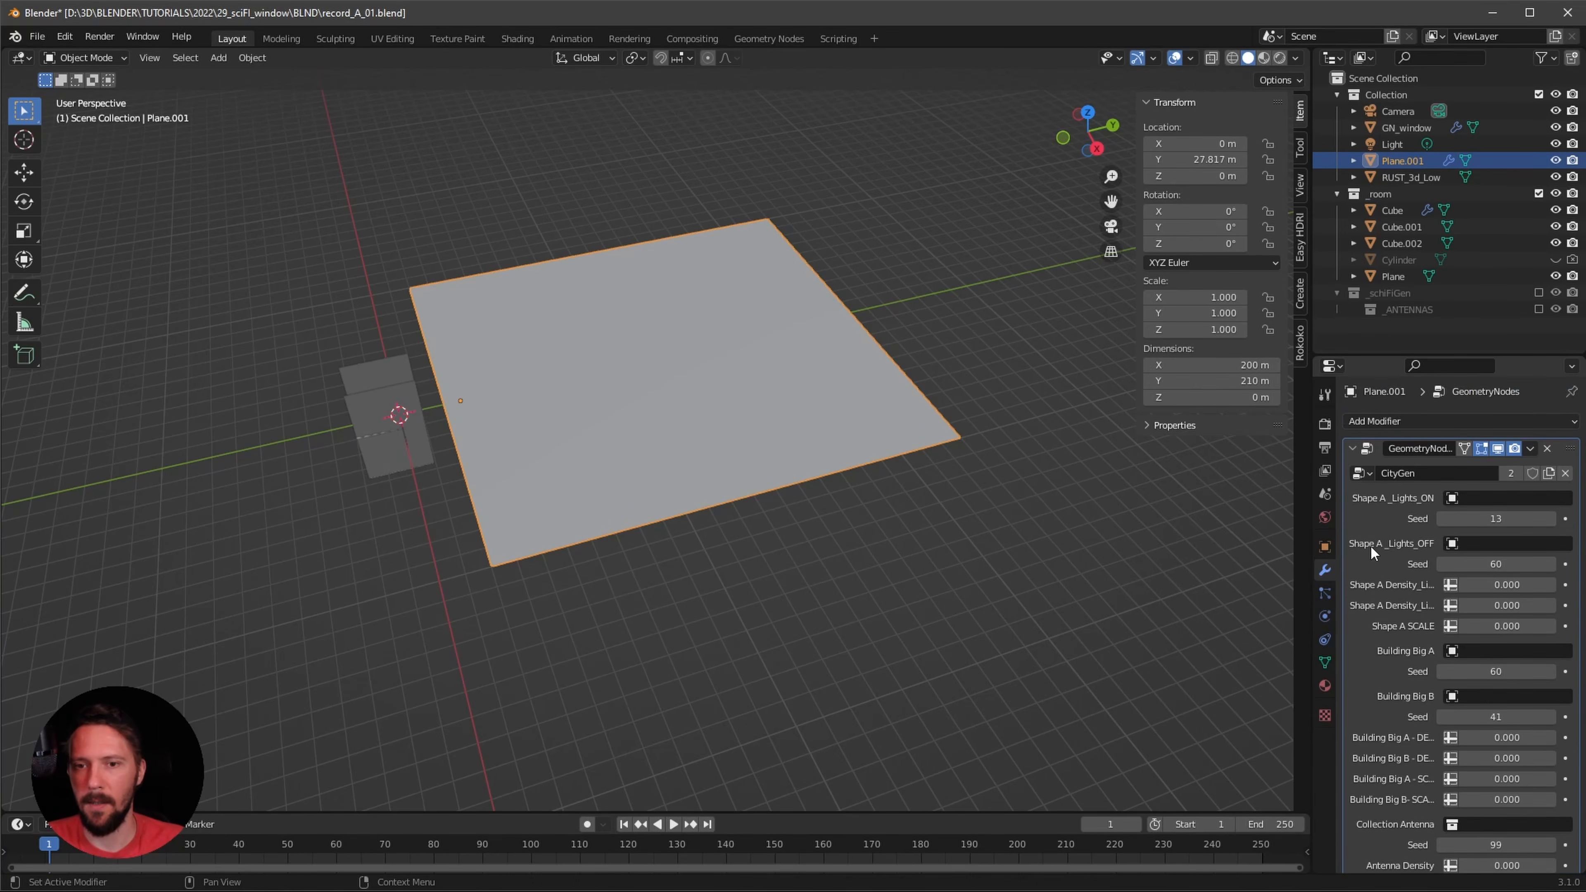
left_click(1500, 497)
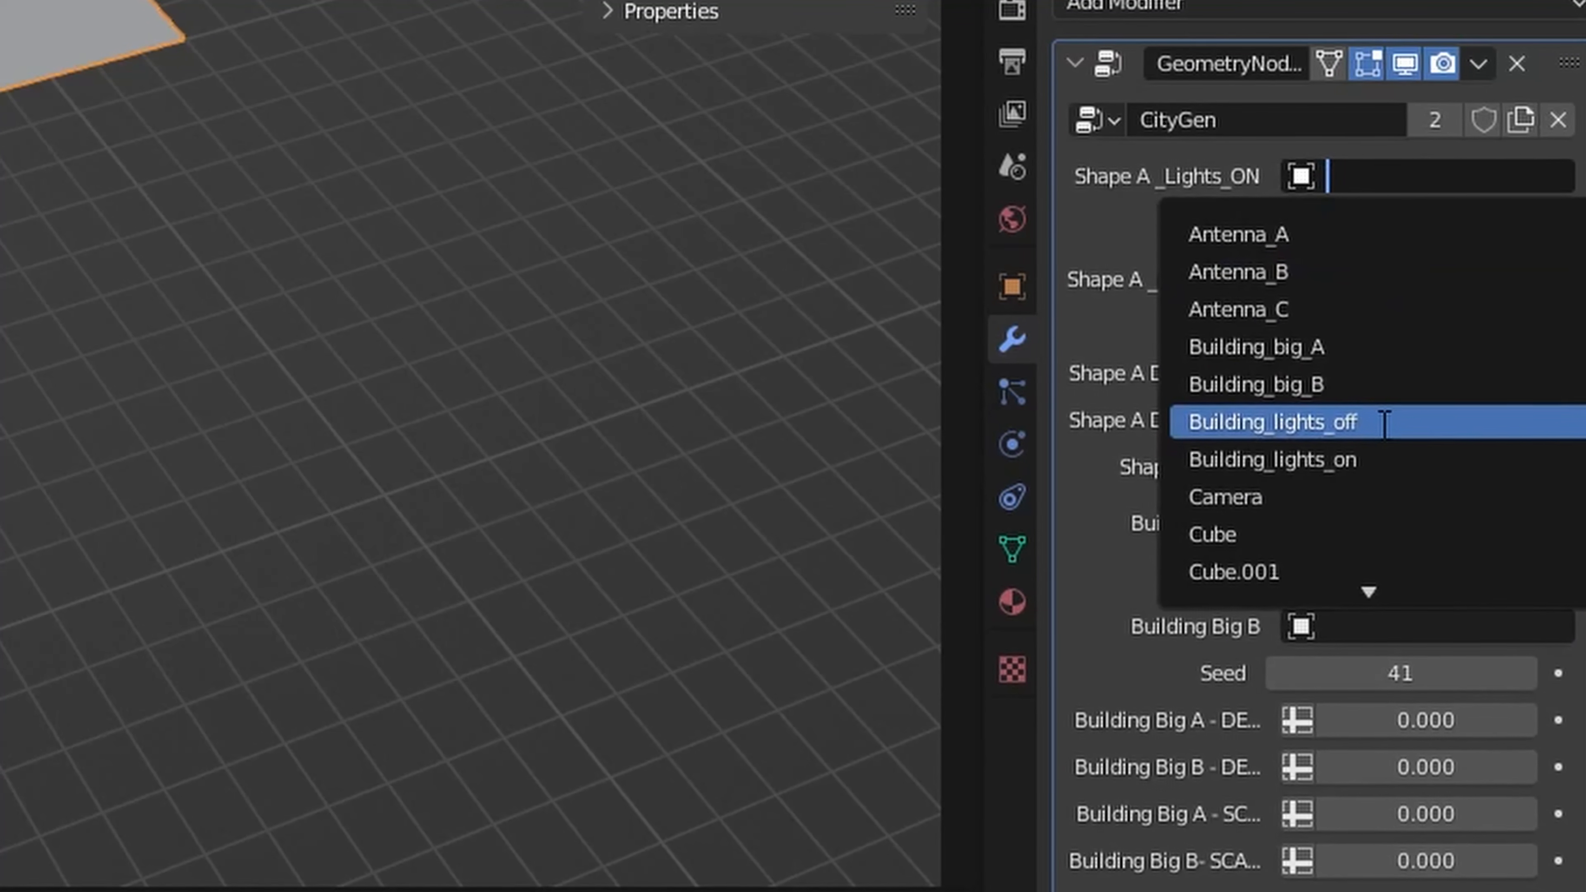
left_click(1380, 458)
left_click(1385, 284)
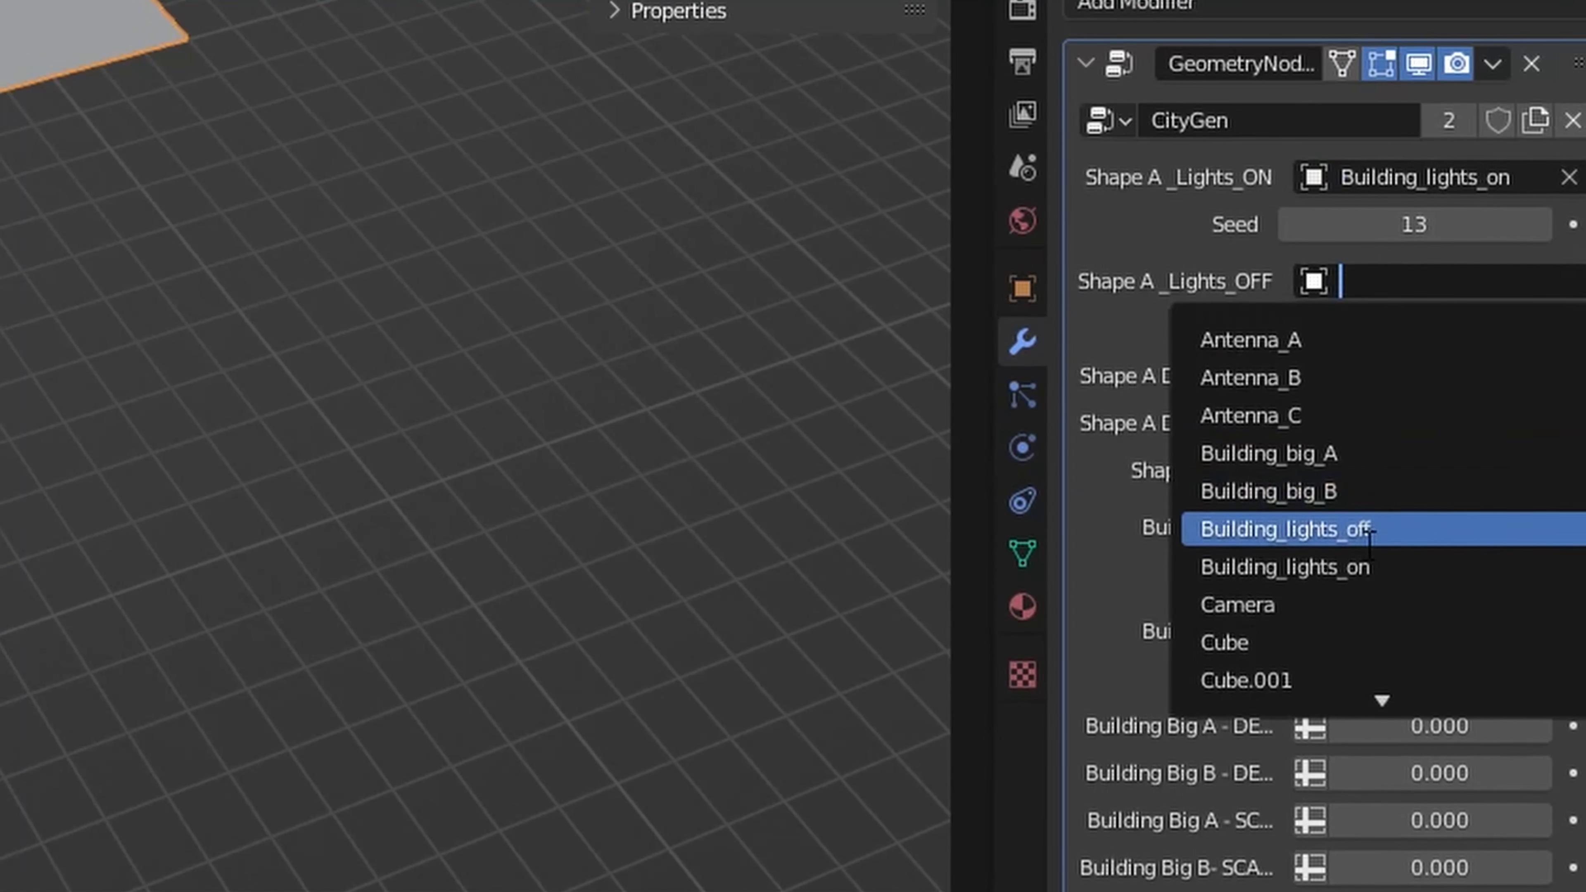
left_click(1362, 528)
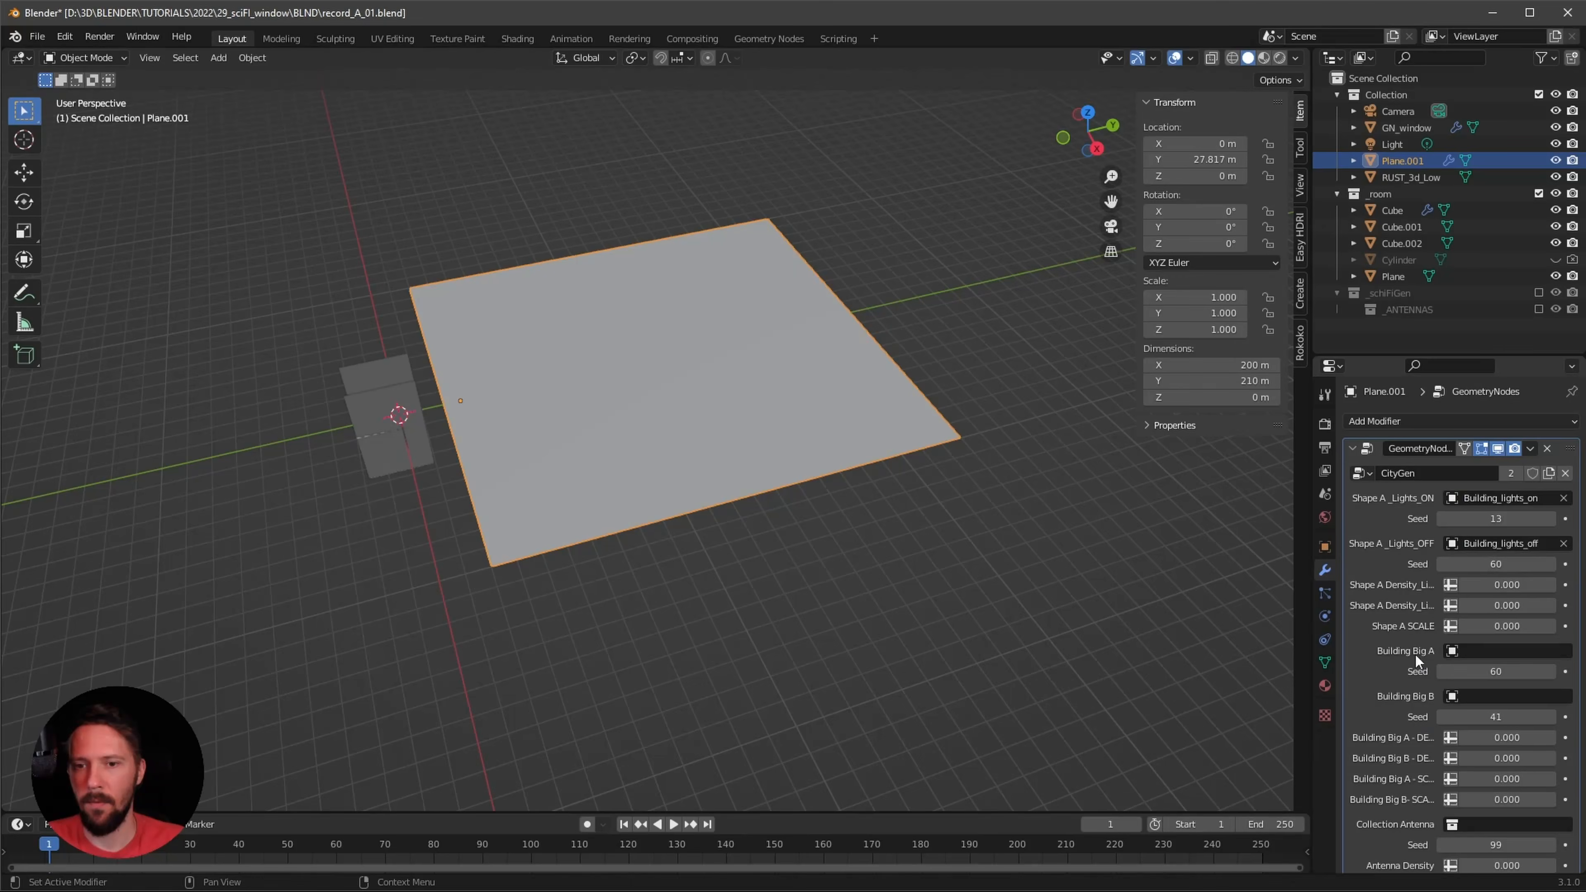
- Assign Building_big_A to the Building Big A input and Building_big_B to the Building Big B input
left_click(1498, 651)
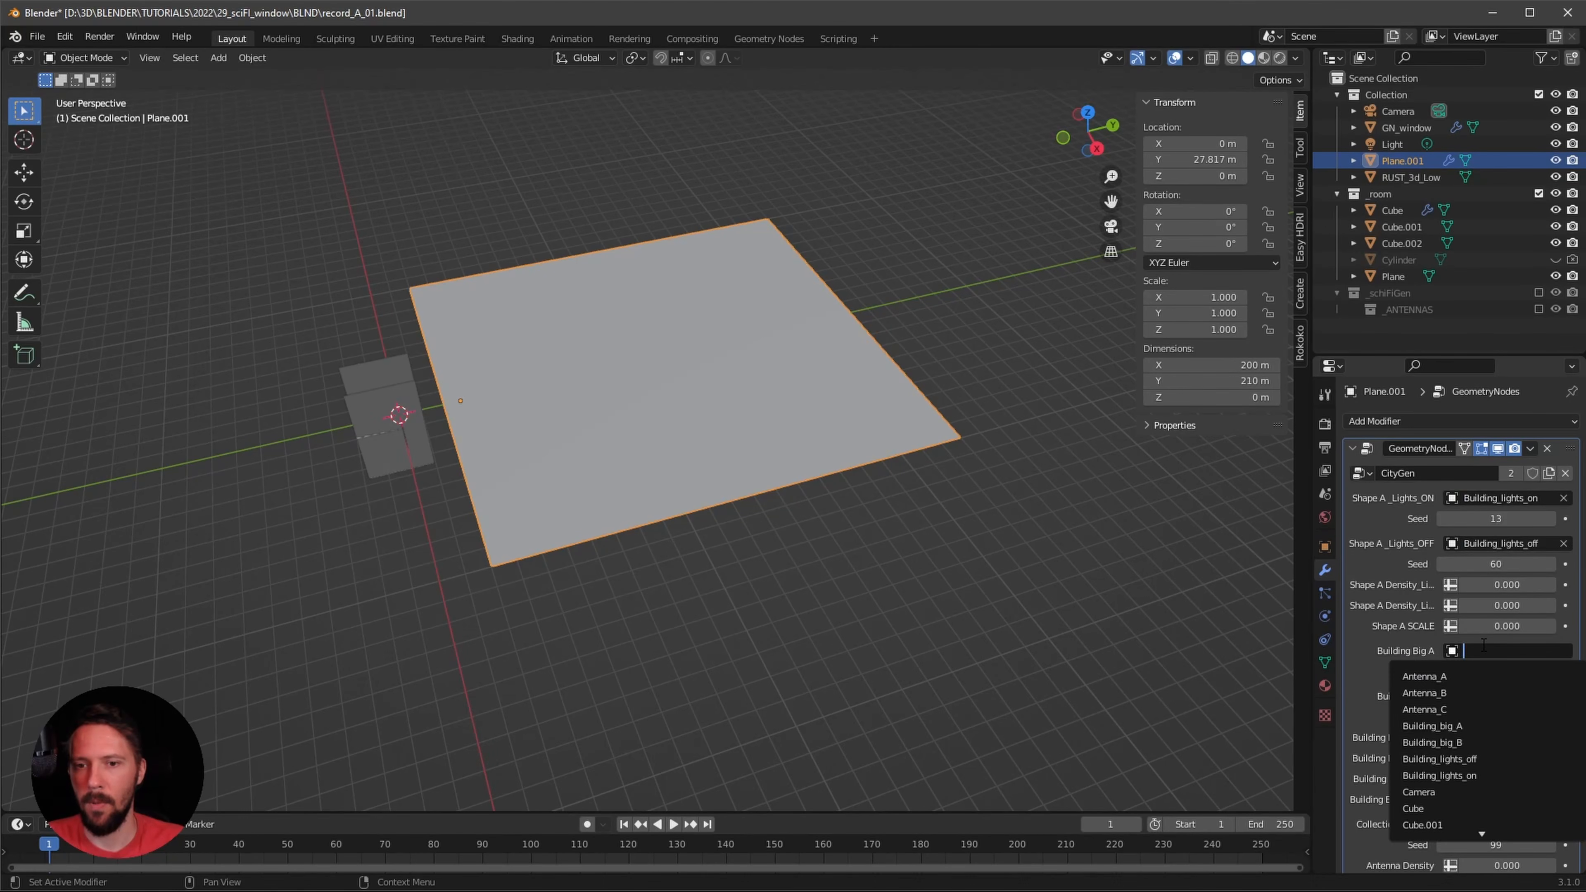
left_click(1436, 710)
left_click(1392, 625)
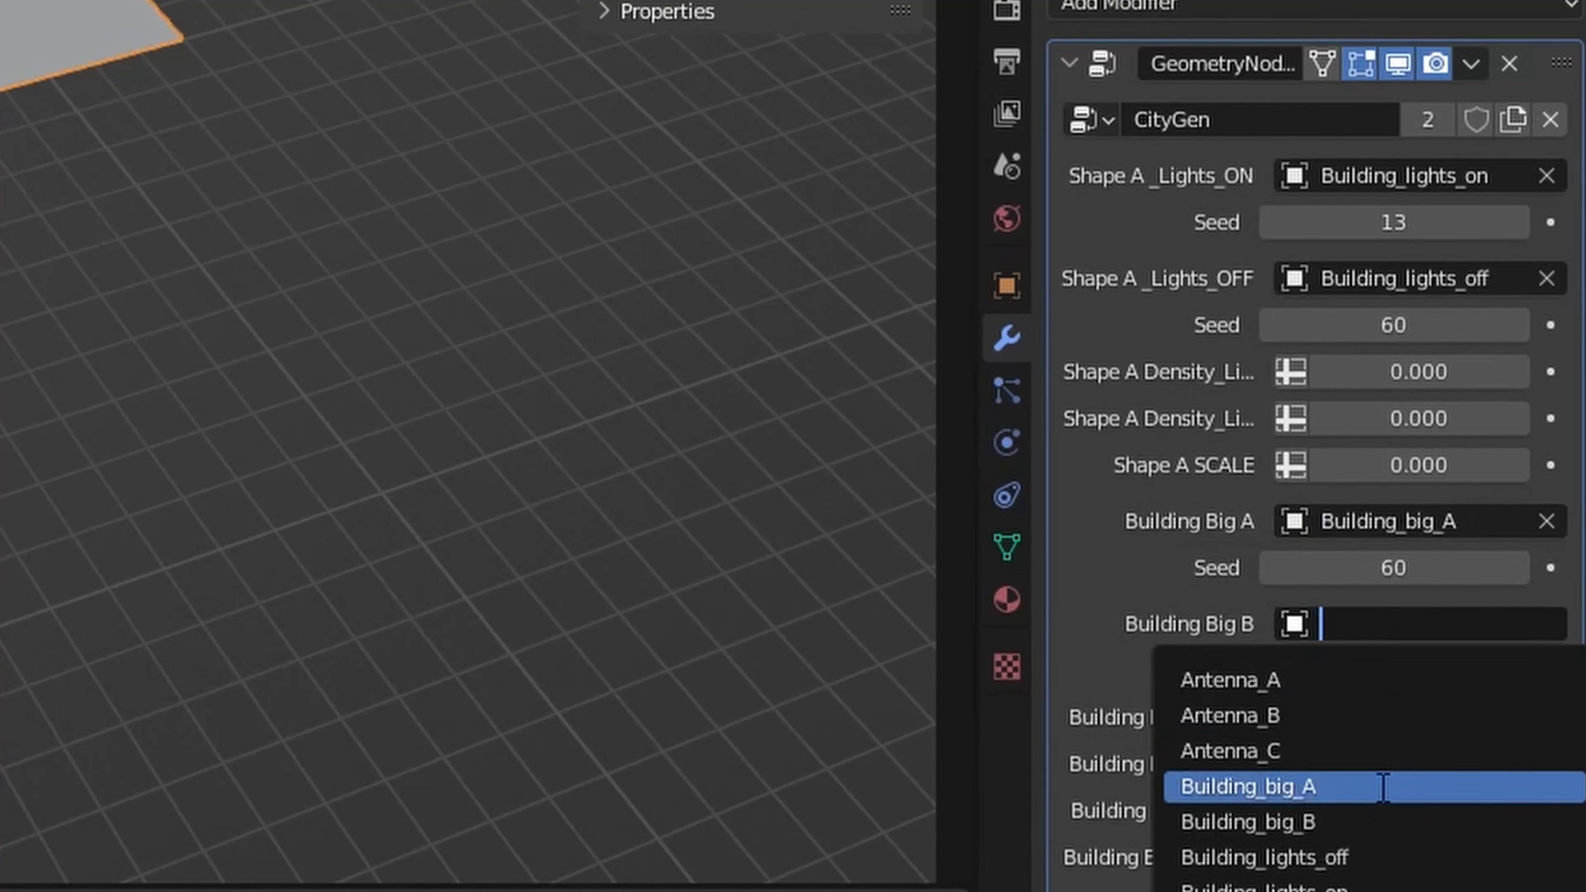
left_click(1264, 815)
- Assign the _ANTENNAS collection to the modifier's Collection Antenna input
scroll(1396, 815, "down", 3)
left_click(1395, 816)
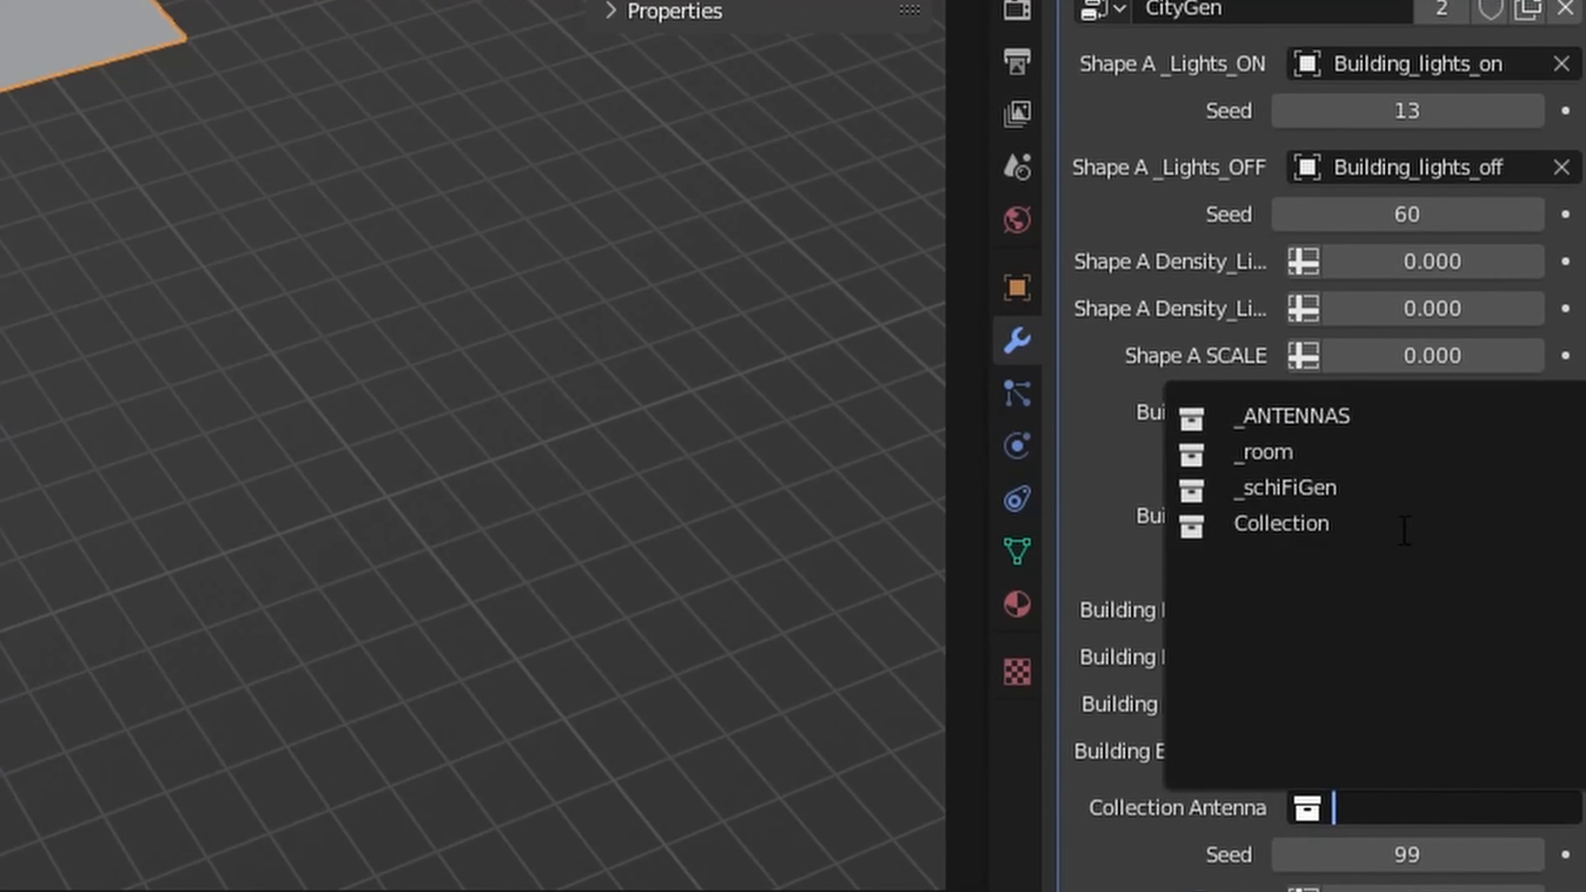
left_click(1401, 412)
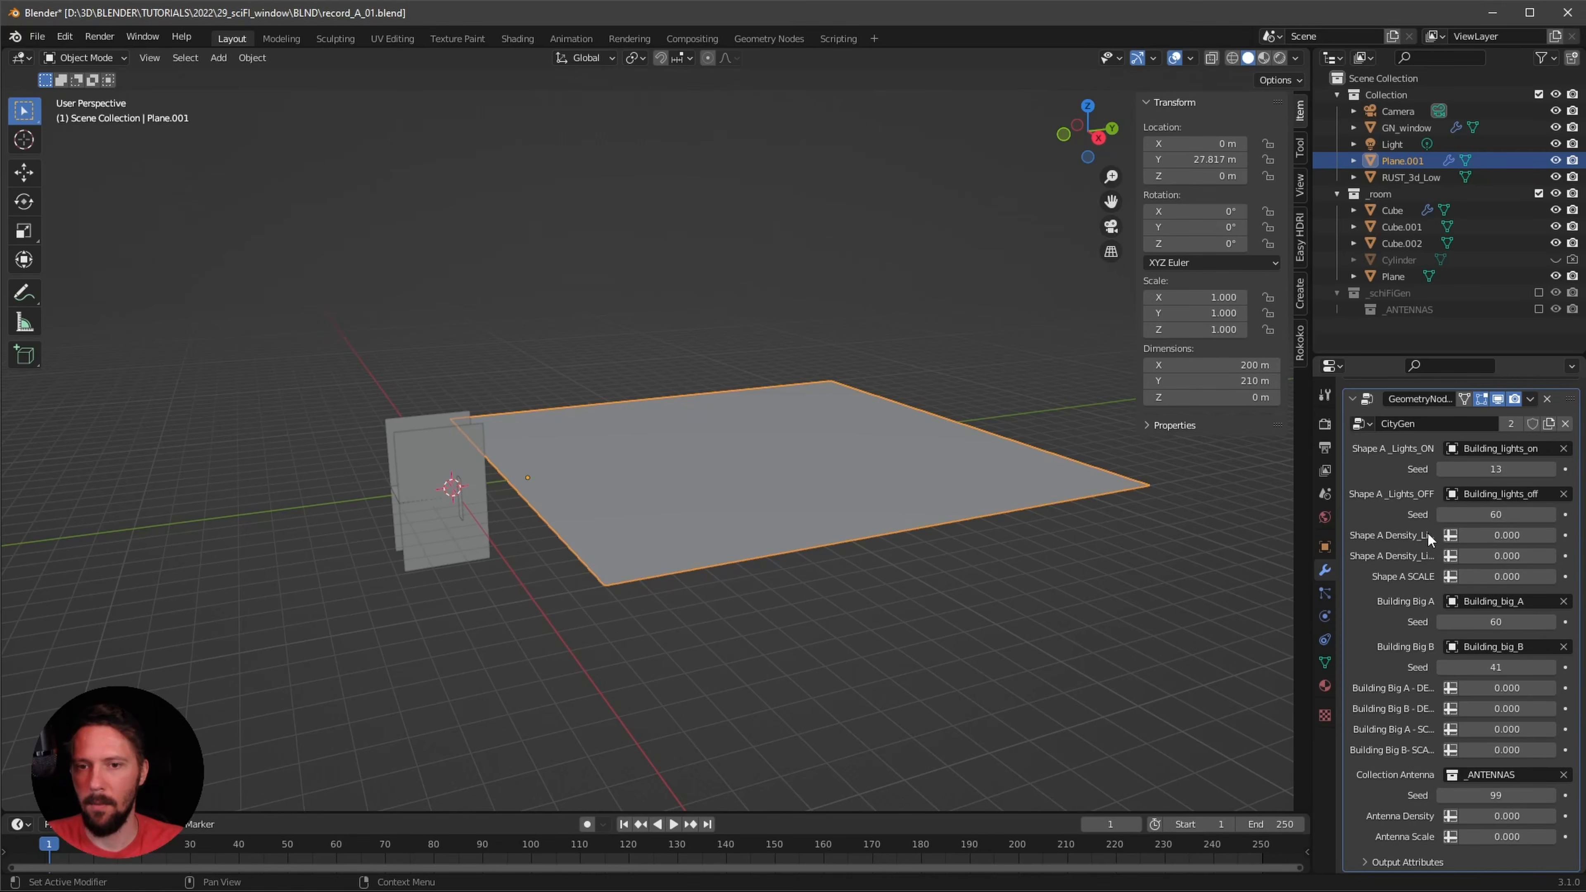
- Widen the modifier settings area and set Shape A Density_Lights_ON and Density_Lights_OFF to 0.01 each
left_click_drag(1310, 517, 1219, 525)
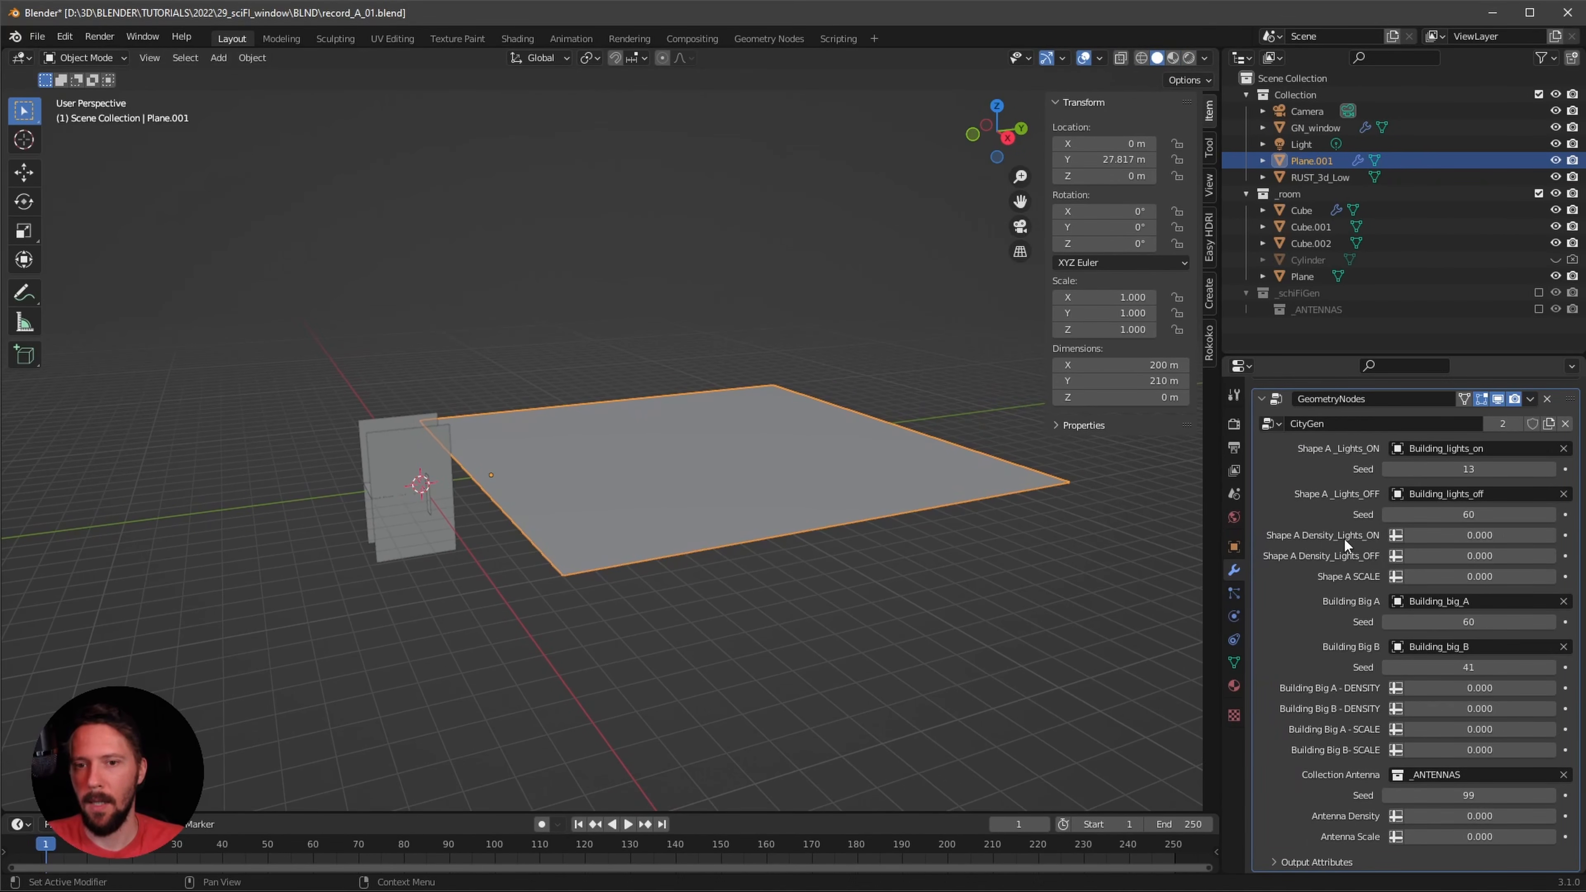
left_click(1454, 535)
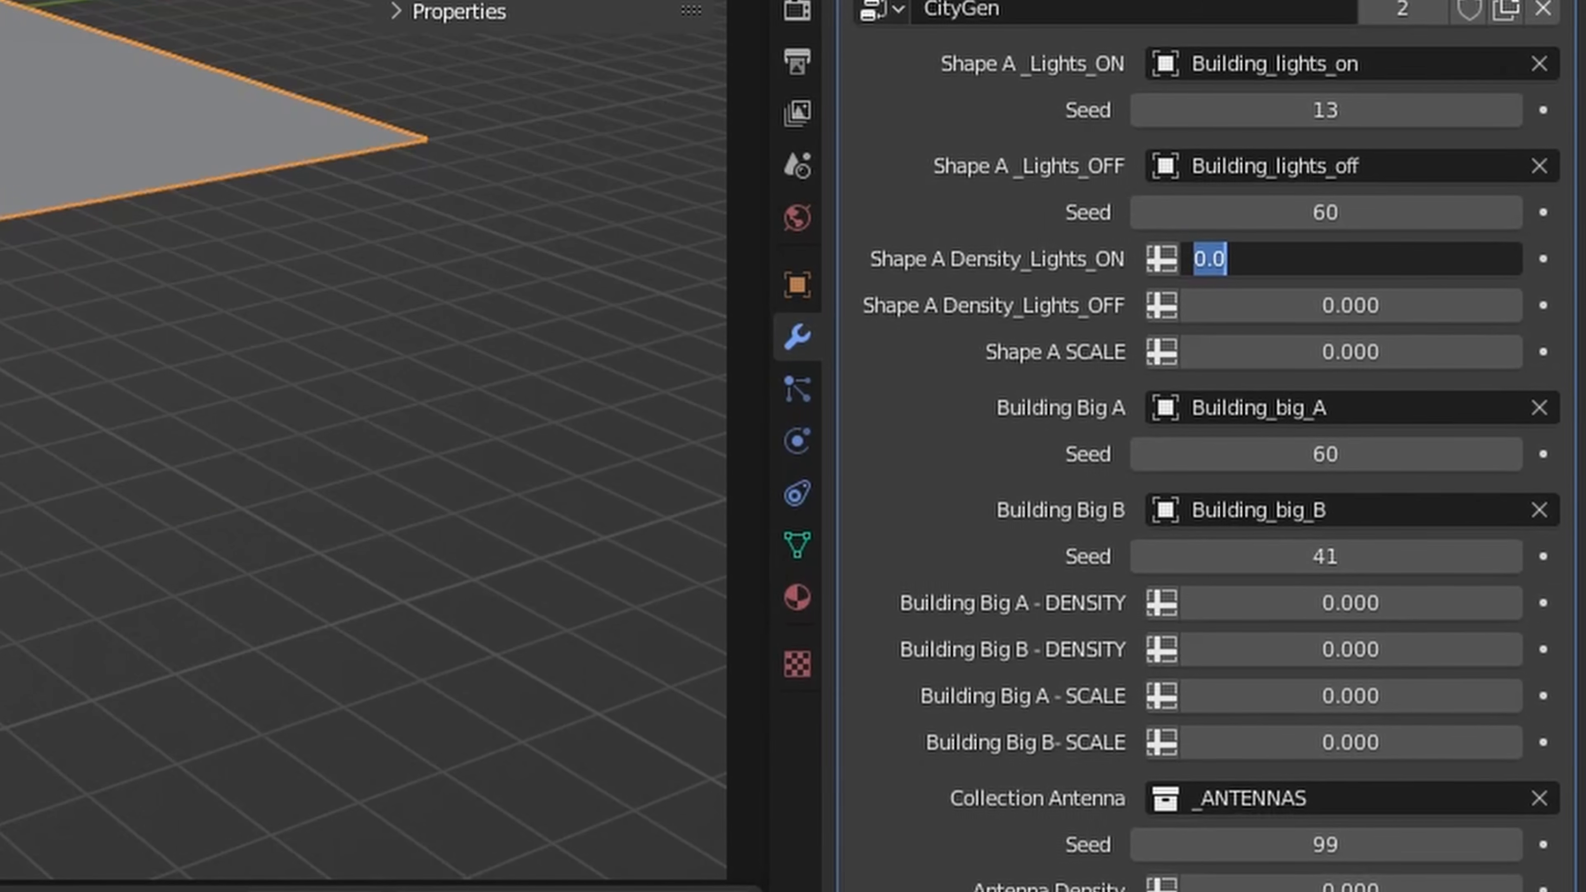
key("BackSpace")
type(".01")
key("Return")
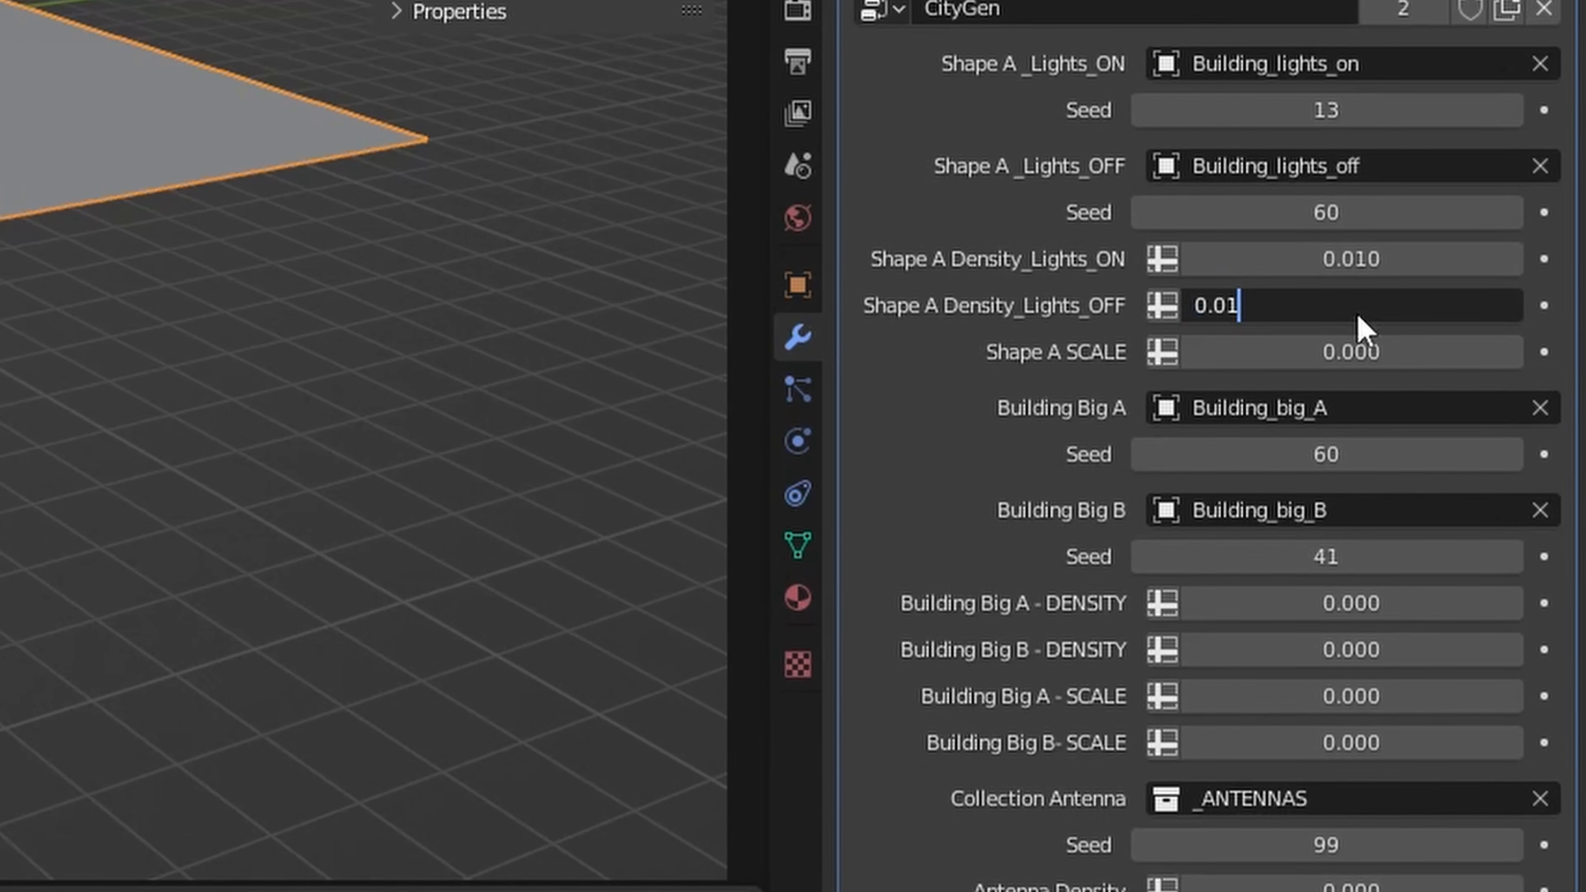
key("Return")
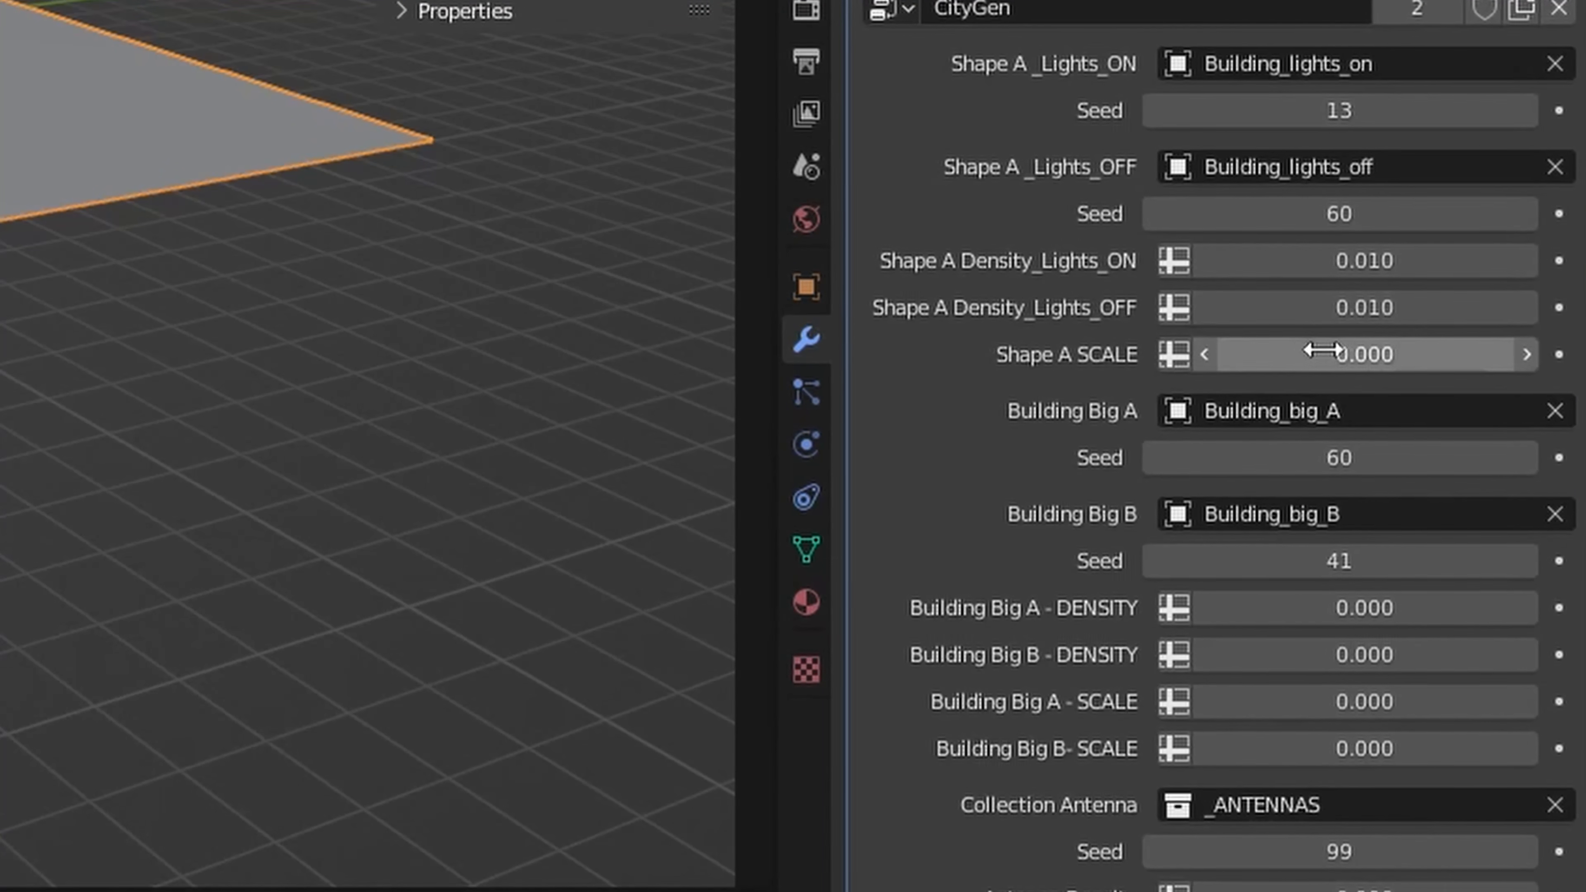
- Set the Shape A SCALE to 5.5 and hide the viewport overlays to view the buildings
left_click(1336, 354)
type("5.")
key("Return")
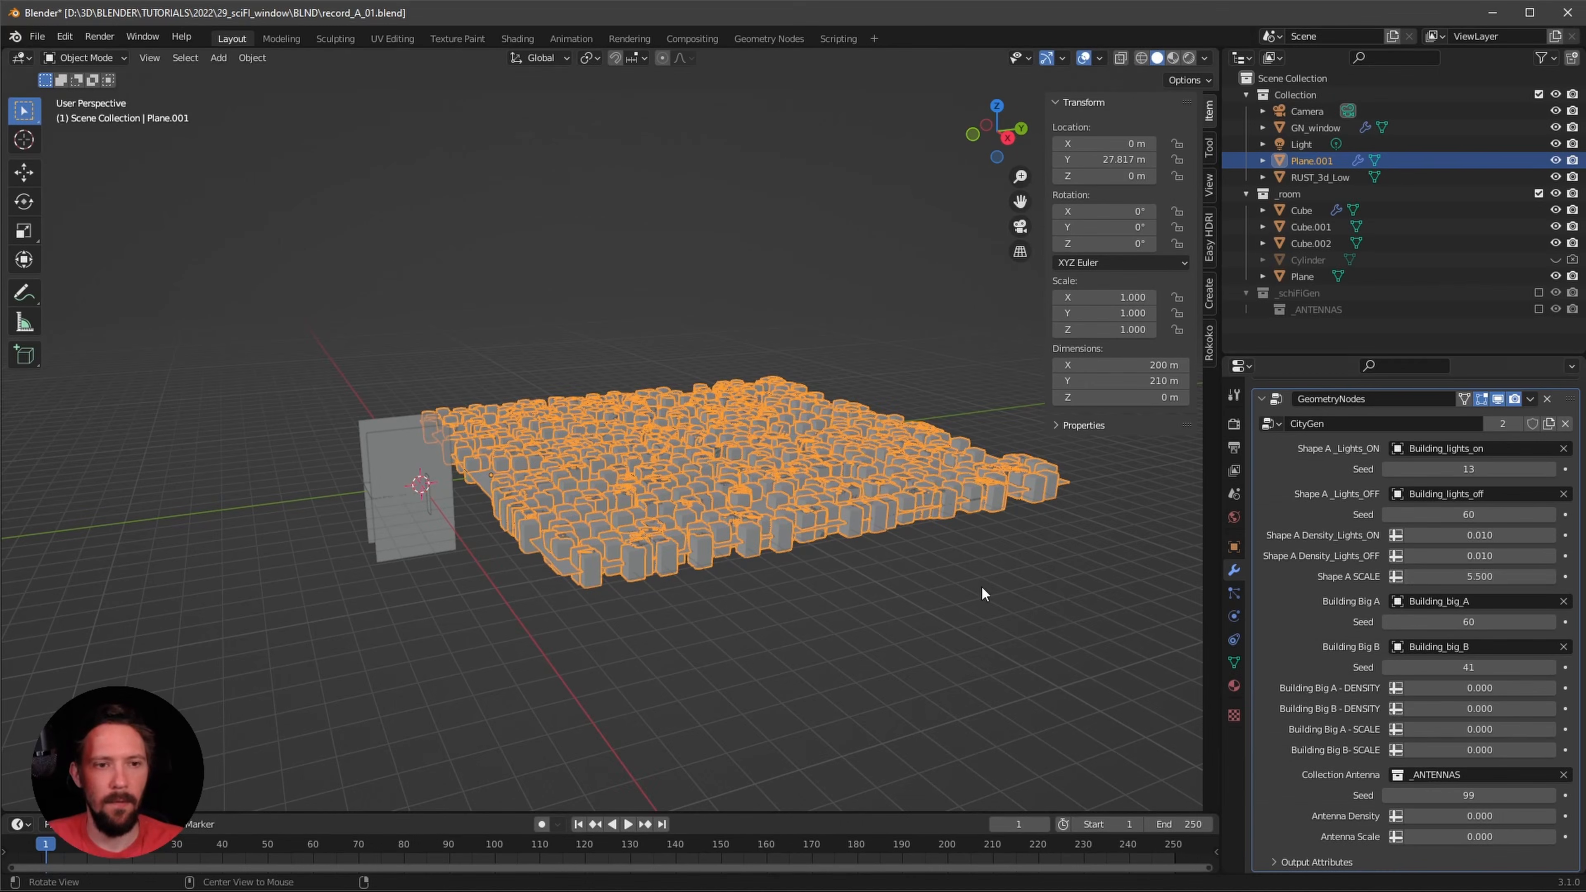
left_click_drag(980, 595, 831, 618, "alt")
scroll(818, 587, "up", 3)
left_click(1083, 58)
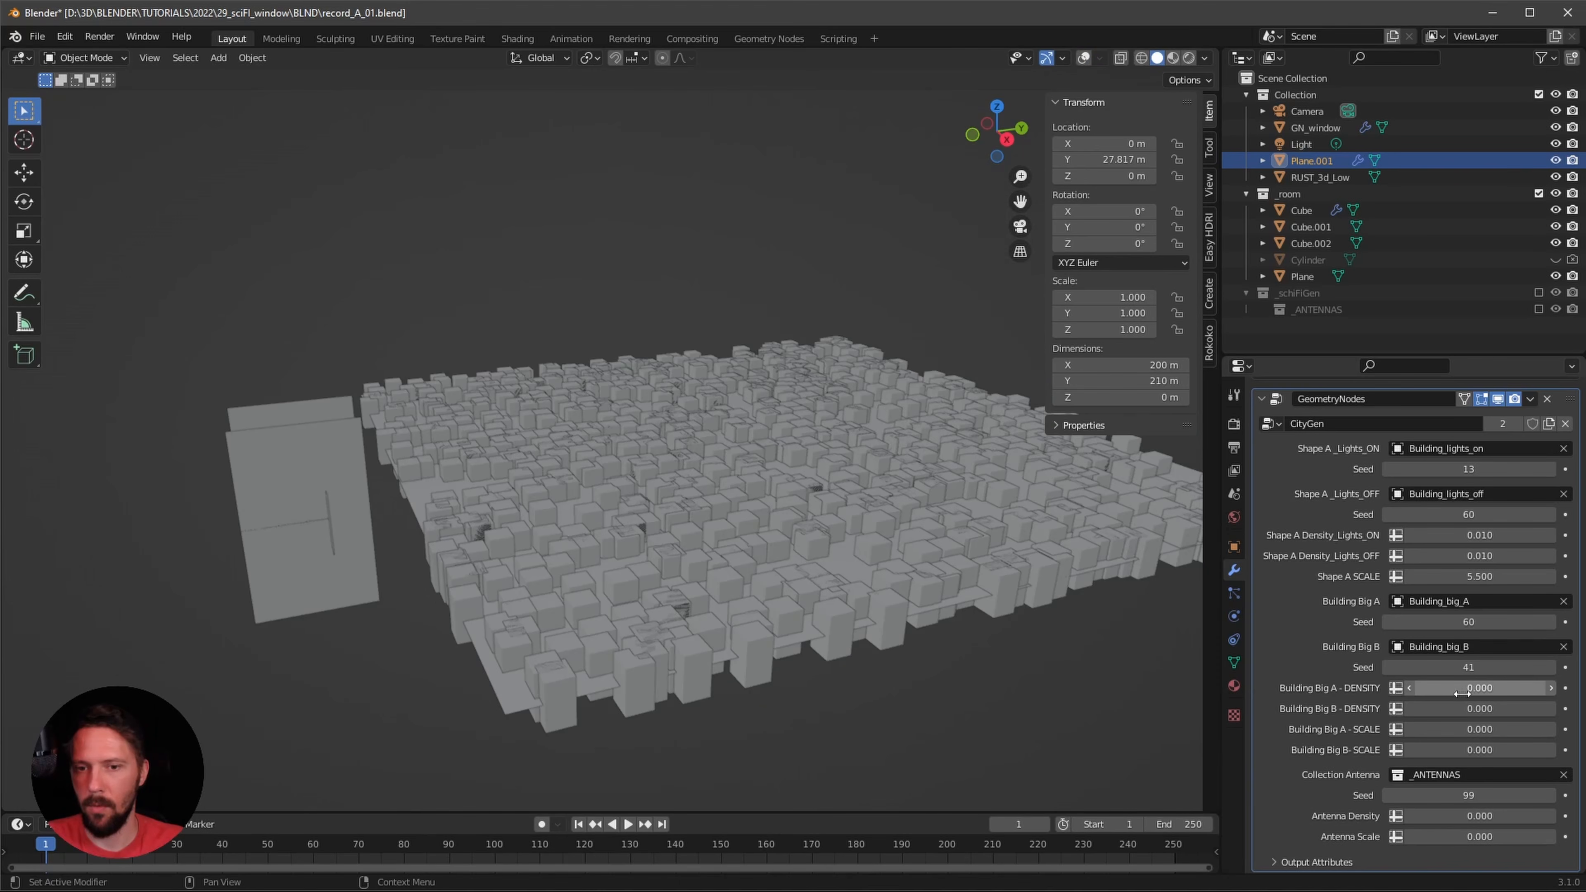
- Set the Building Big A and Building Big B densities to 0.01 each
left_click(1477, 688)
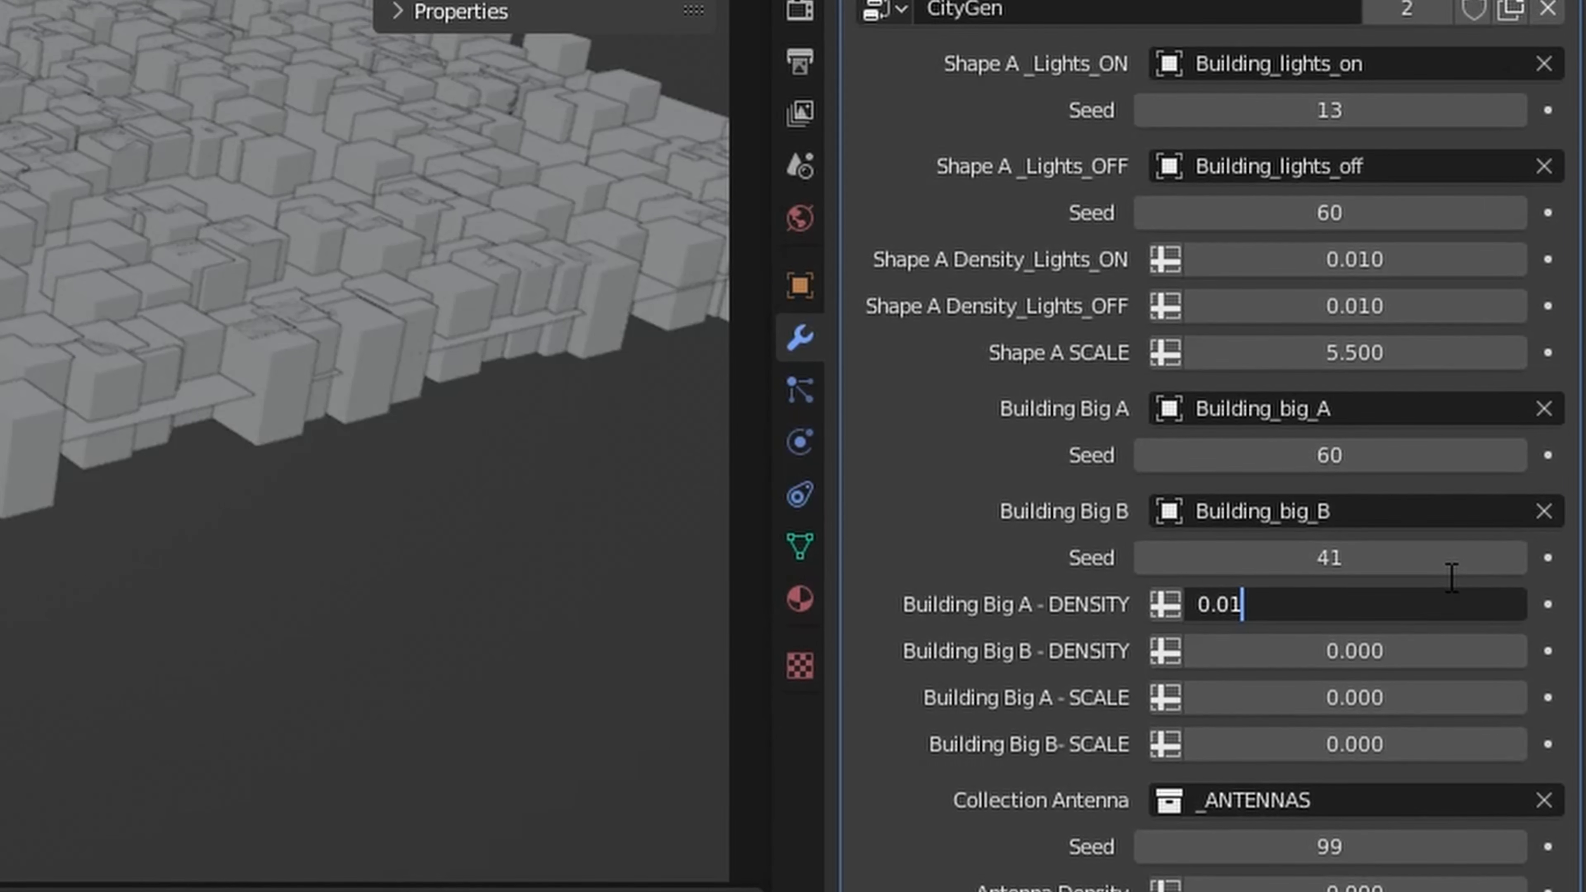
key("Tab")
type("0.01")
key("Tab")
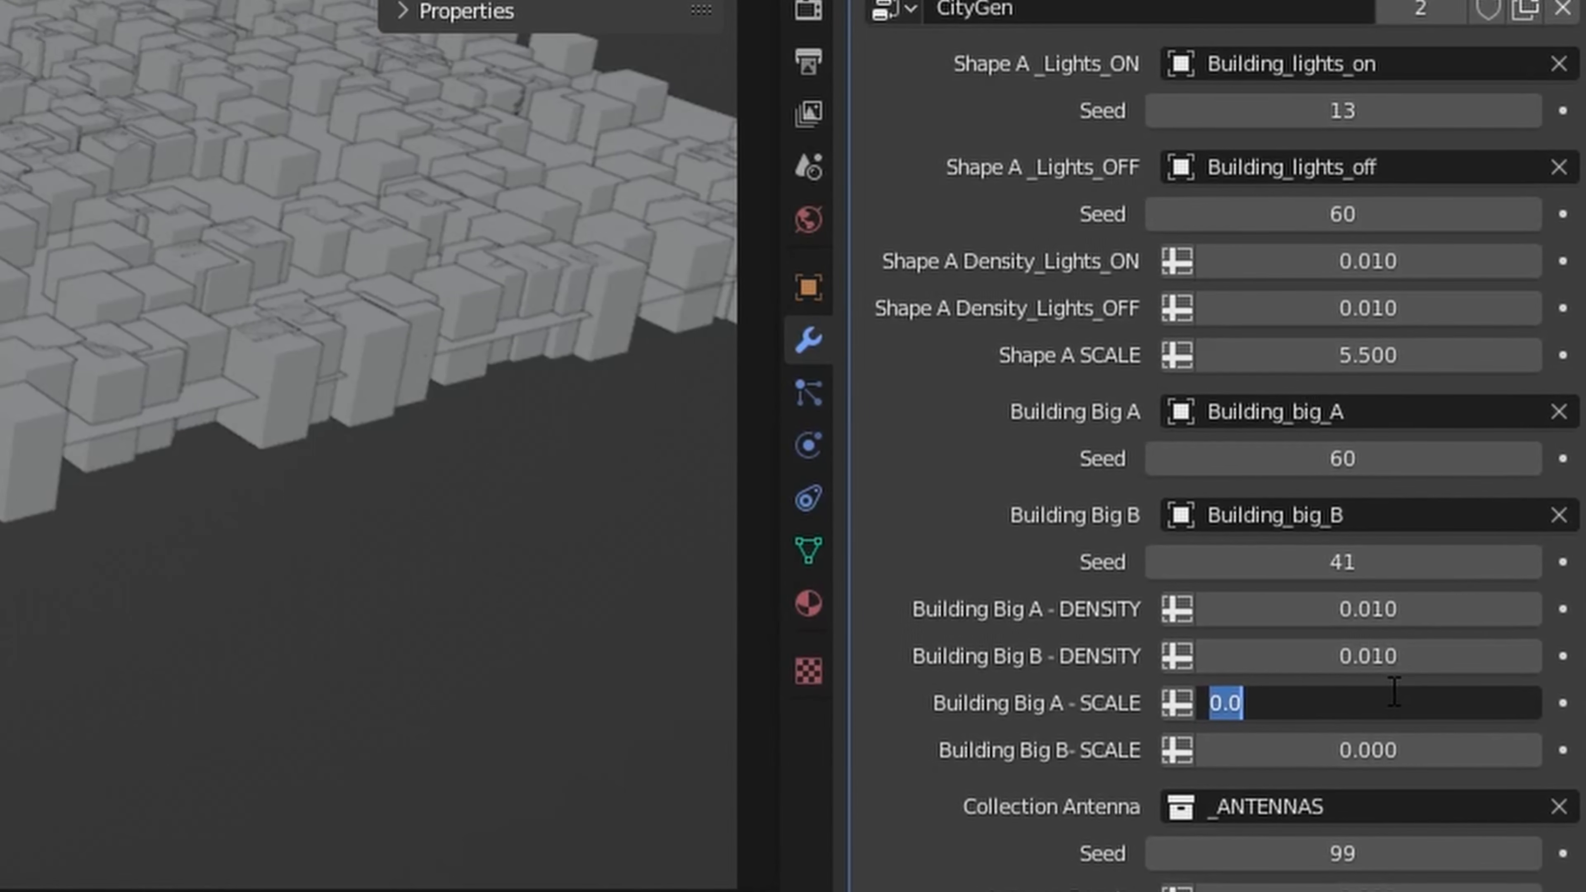
- Set the Building Big A scale to 2.4 and inspect the scattered buildings up close
type("2.4")
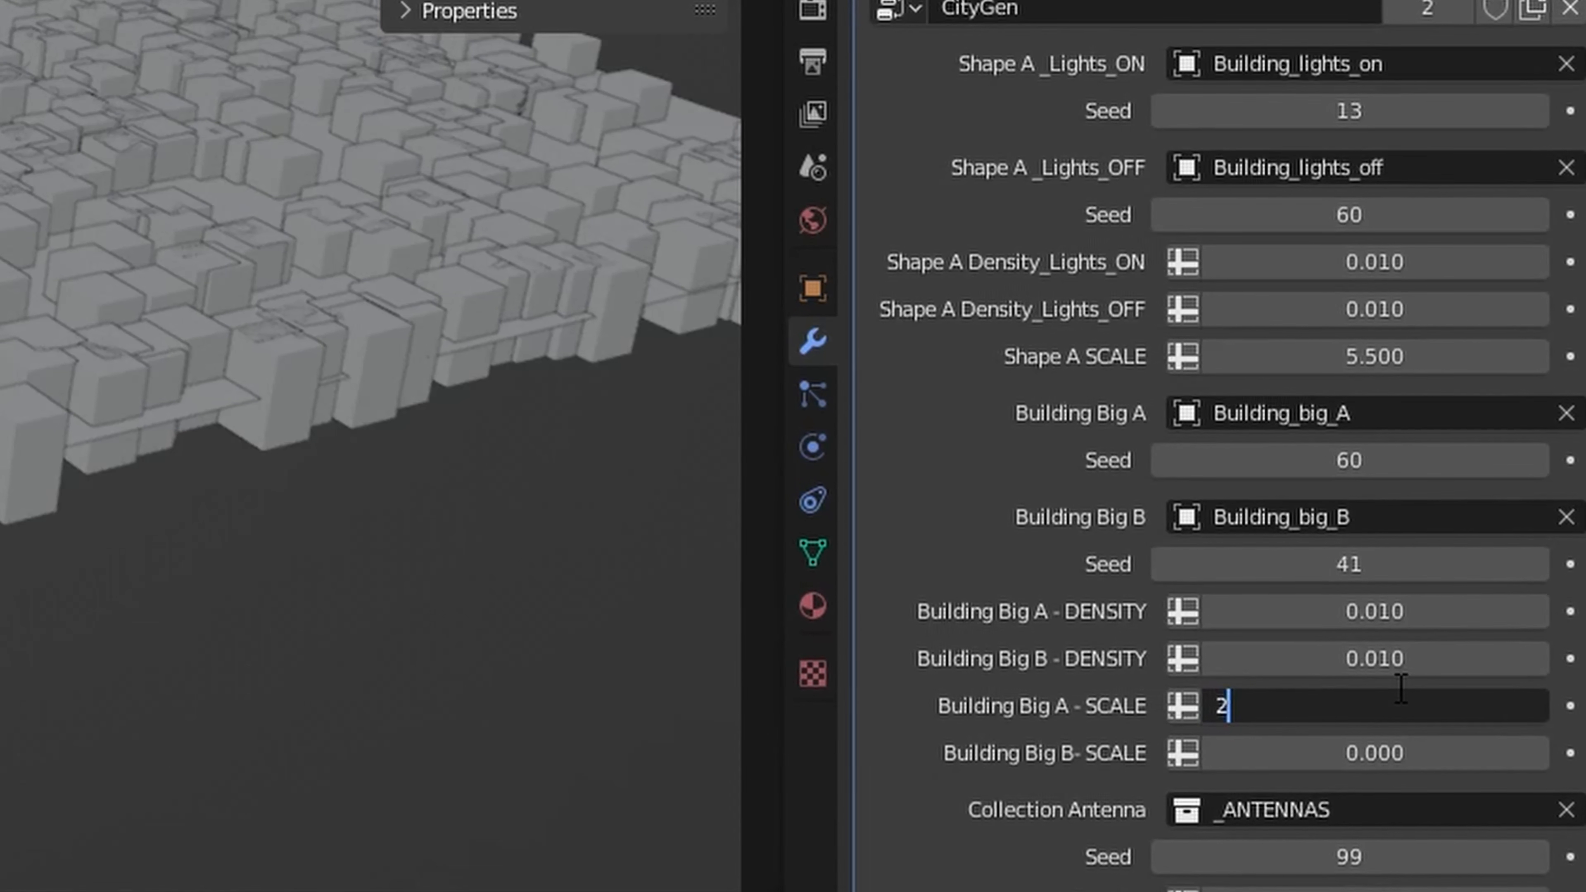
key("Return")
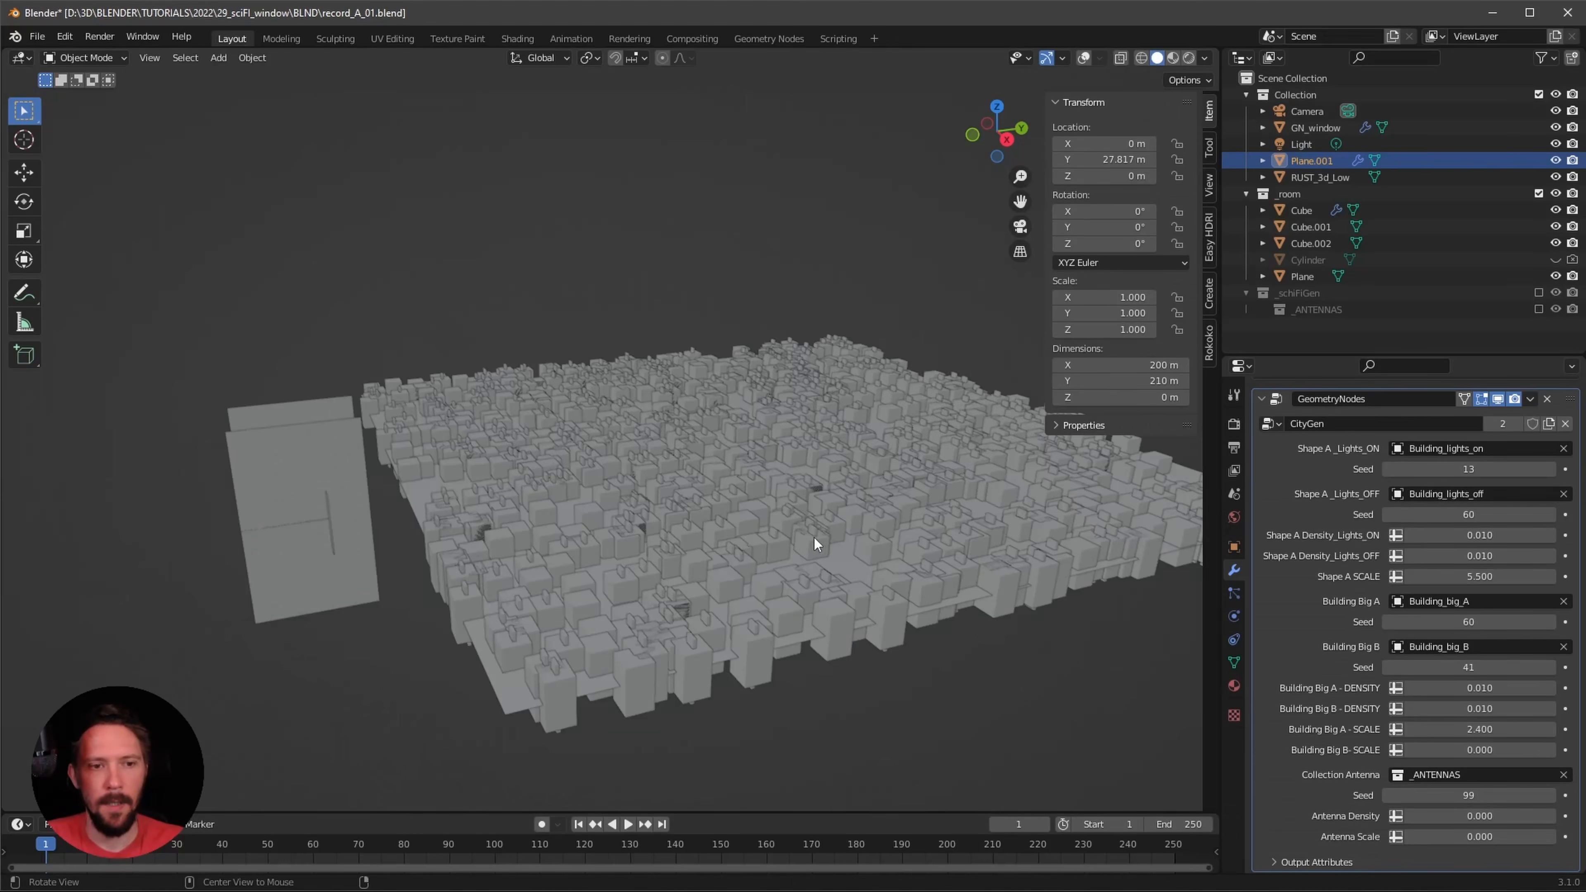
left_click_drag(814, 538, 817, 565, "alt")
left_click_drag(897, 644, 826, 575, "ctrl+alt")
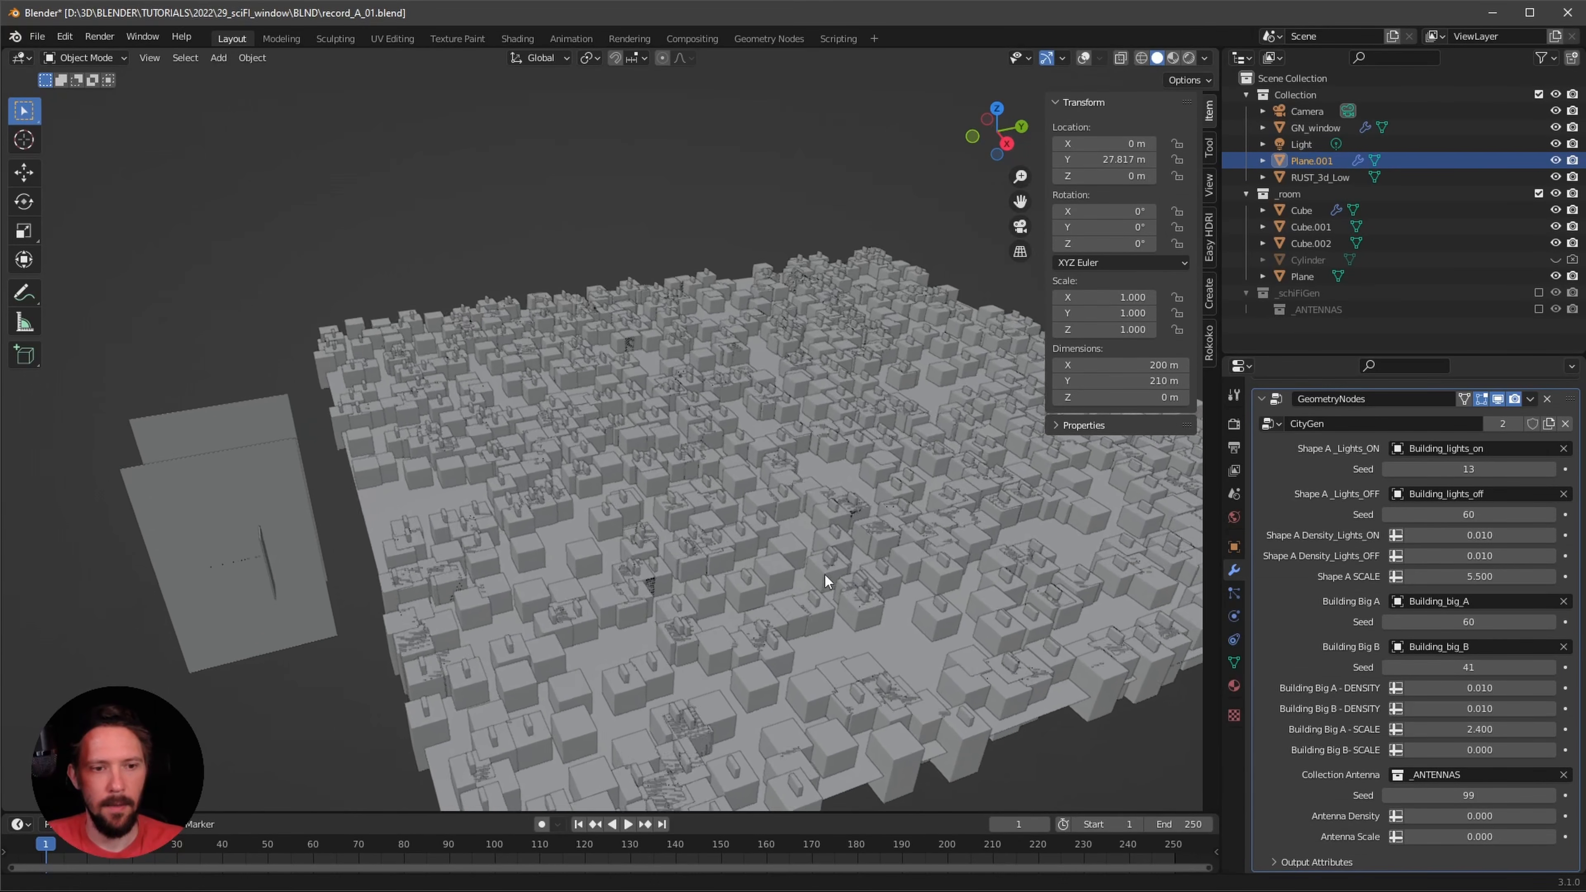
left_click_drag(895, 680, 894, 612, "alt+shift")
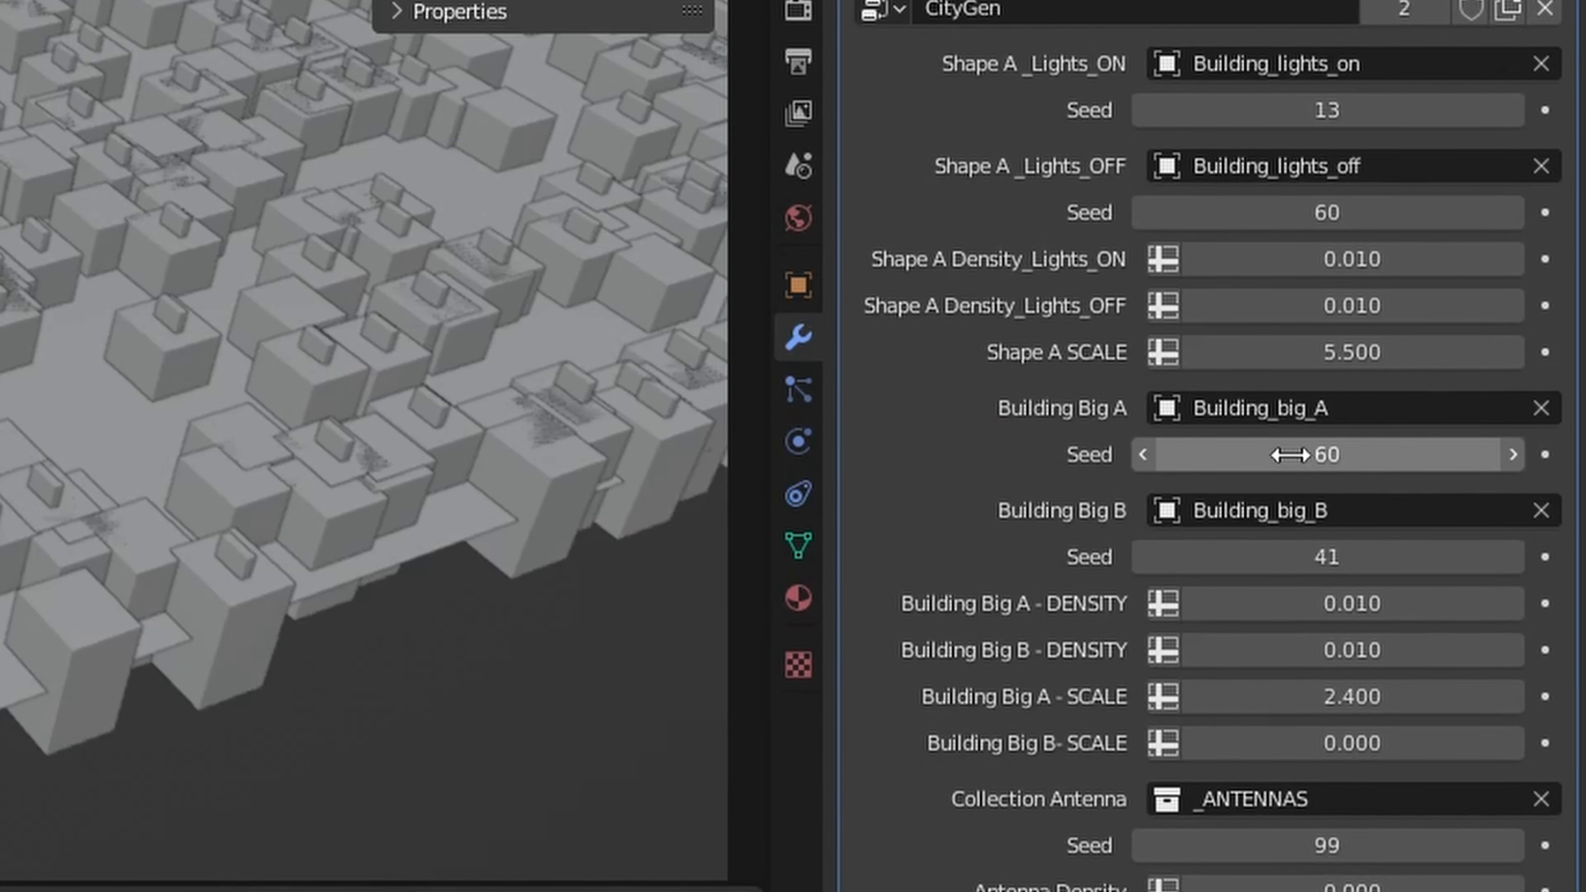
- Set the seed of Building Big A to 76 to vary its distribution across the plane
left_click_drag(1446, 622, 1466, 622)
left_click_drag(1327, 454, 1336, 454)
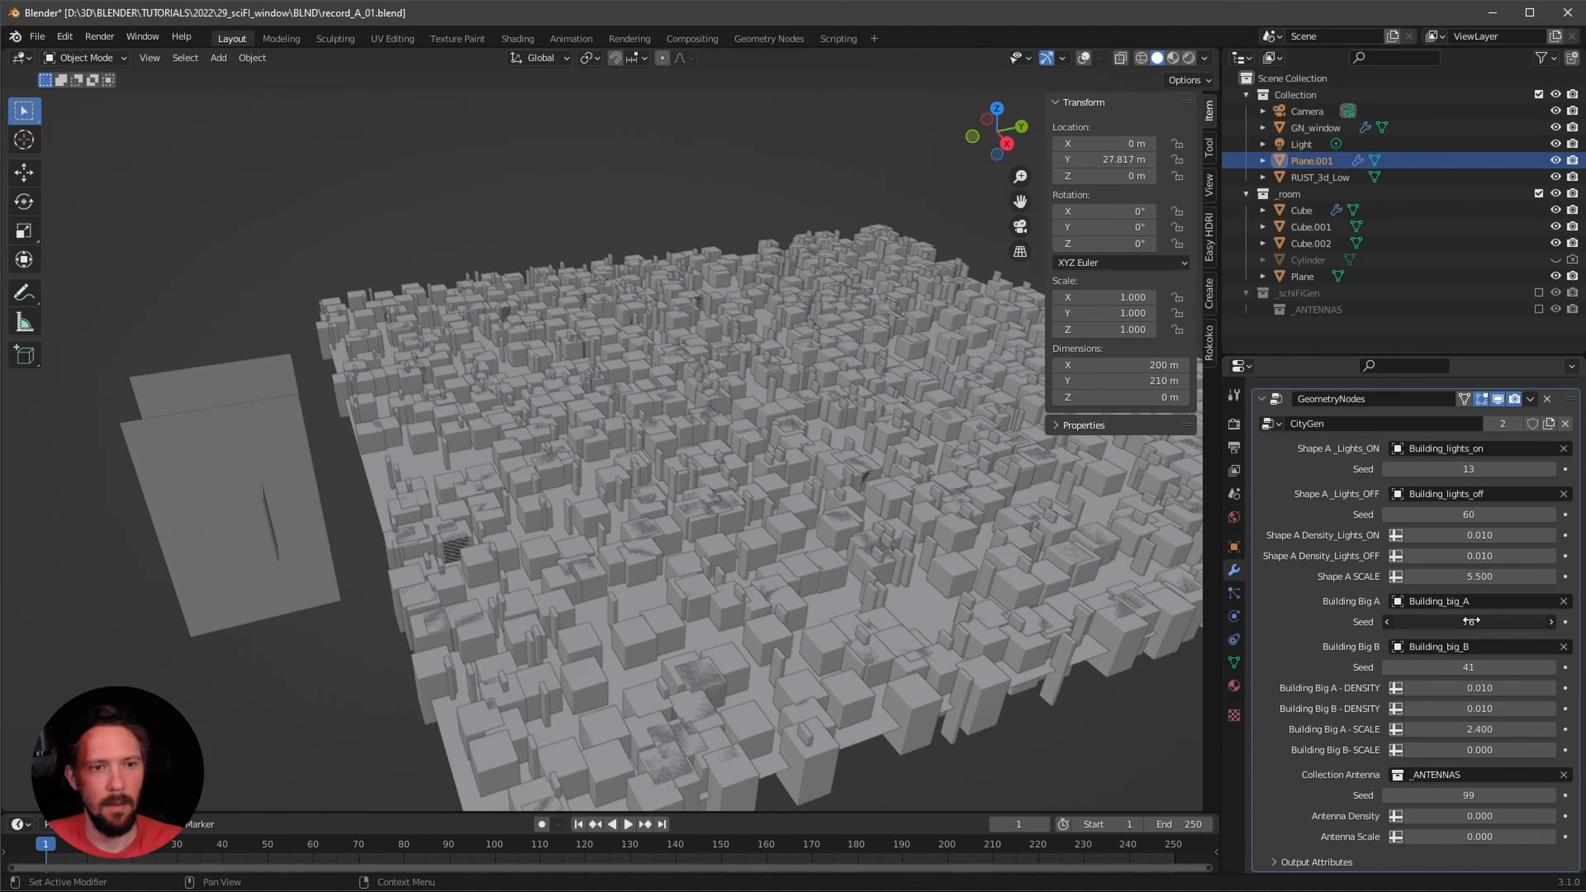
left_click_drag(1471, 620, 1471, 621)
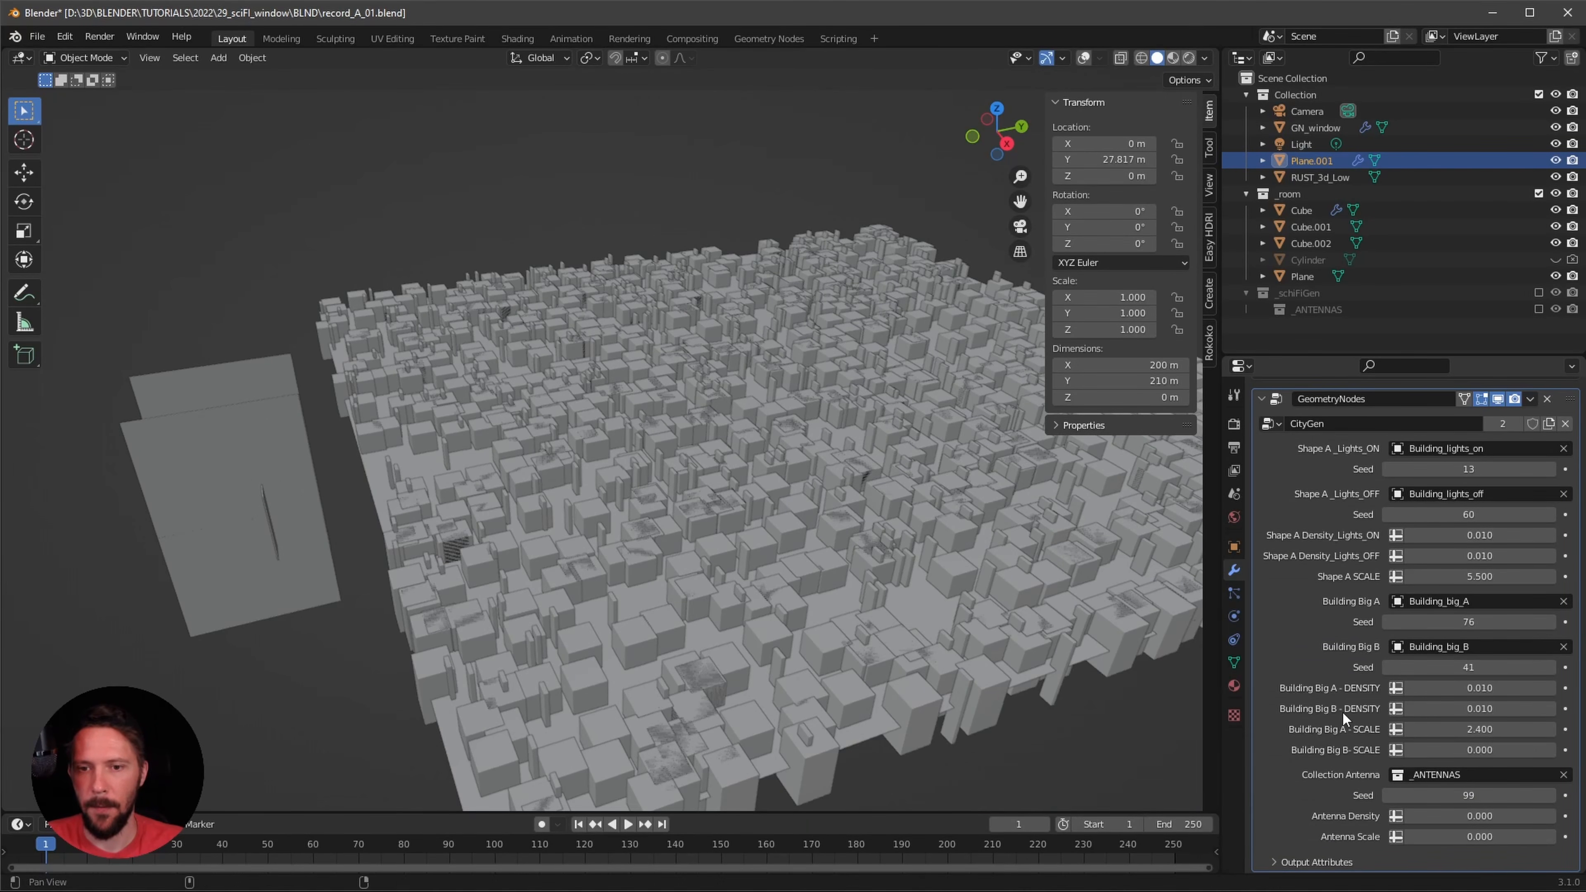
- Switch the viewport shading to Material Preview and inspect the textured city up close
key("z")
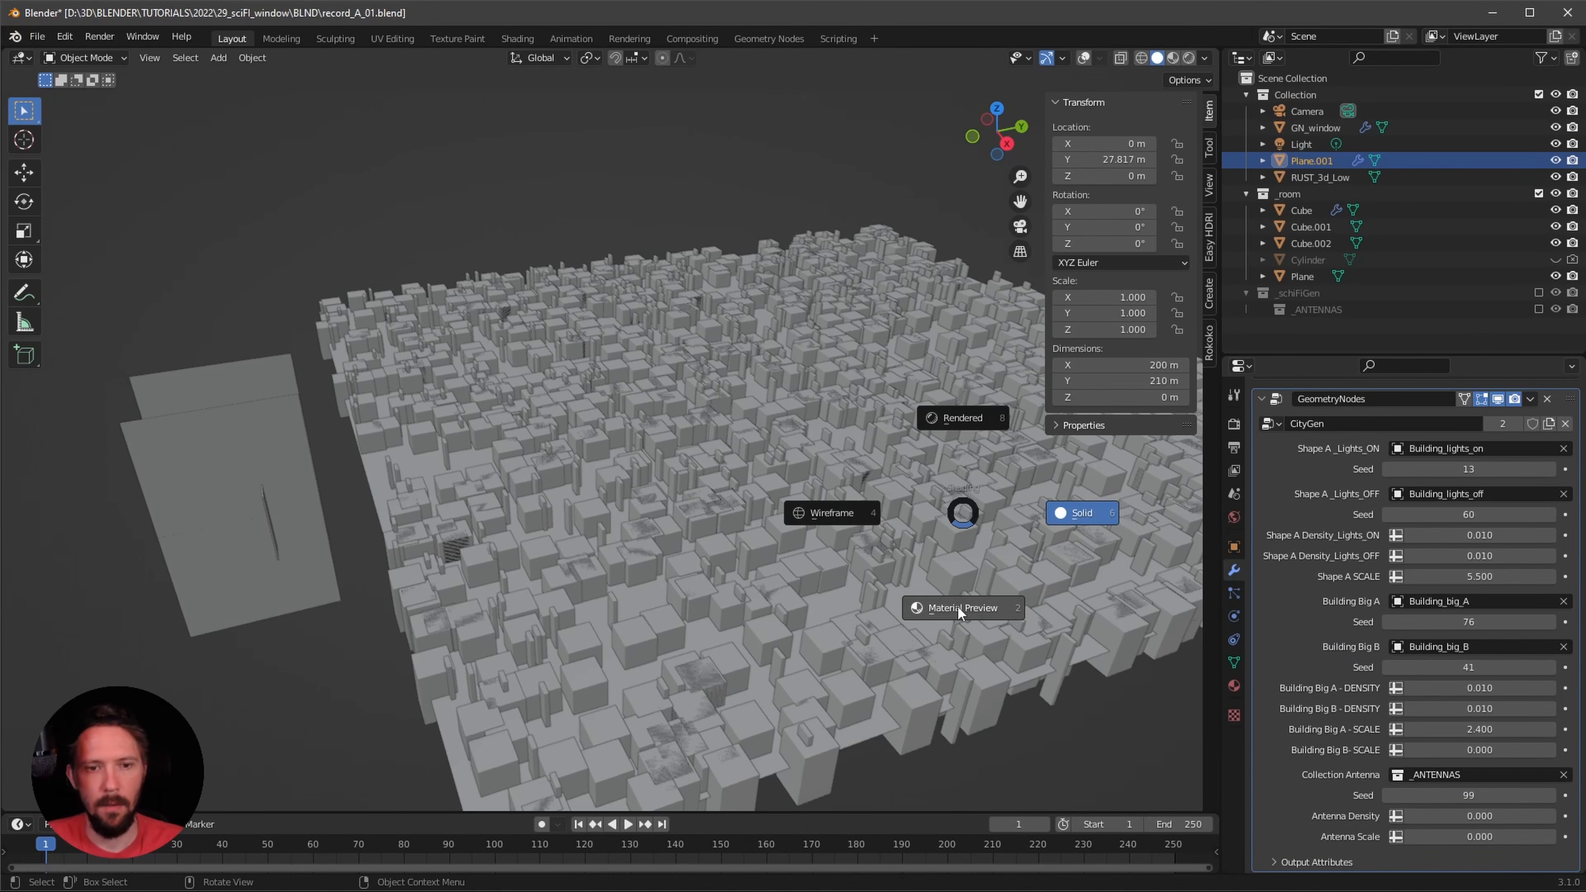
left_click(957, 615)
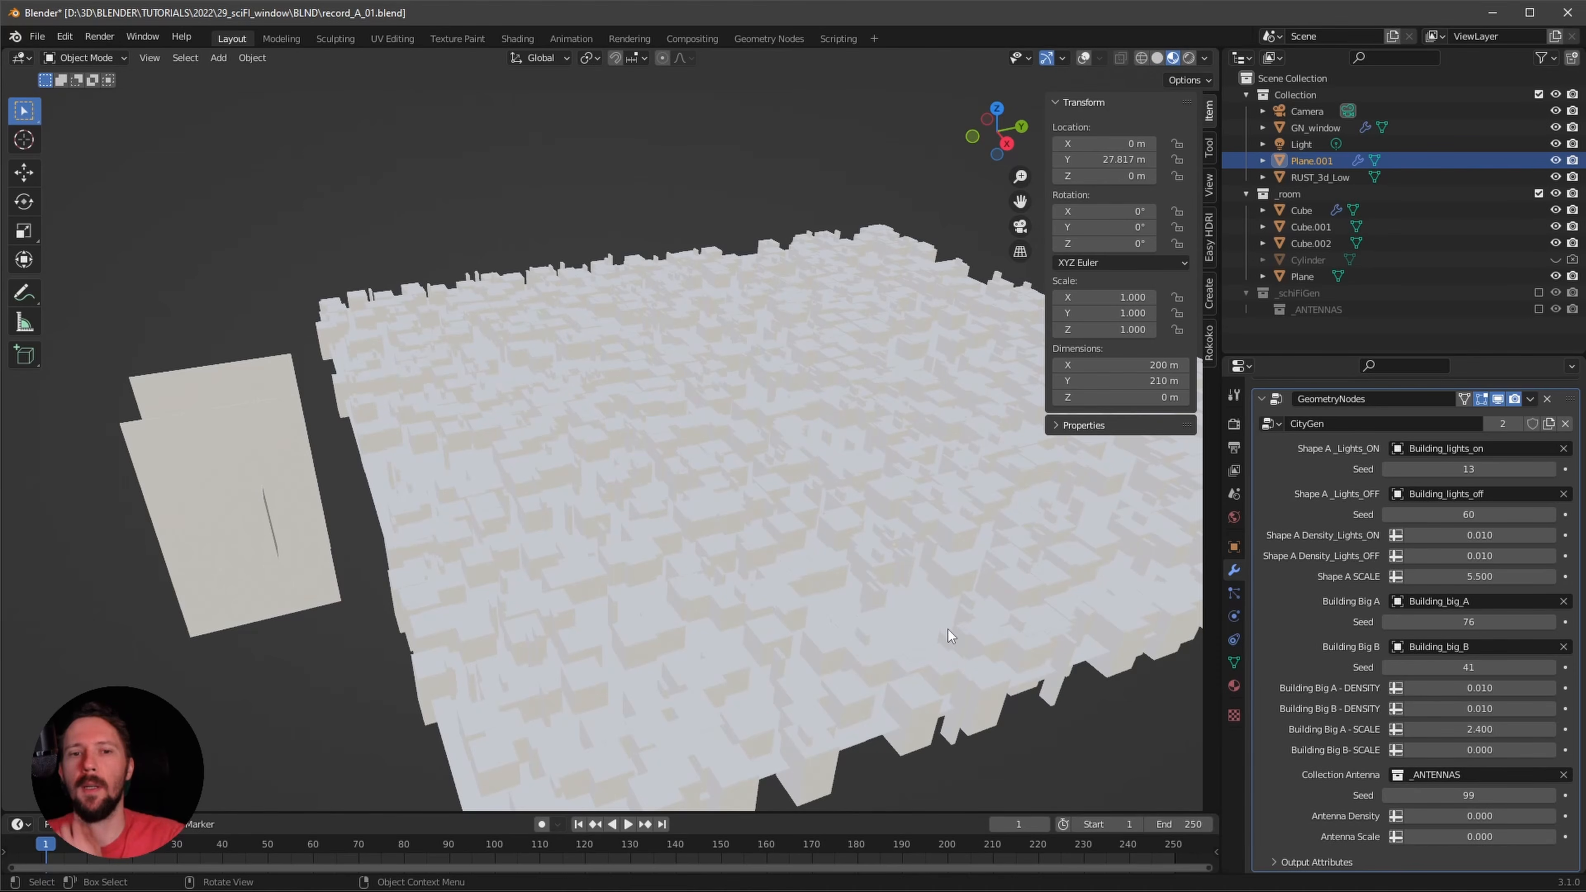
middle_click_drag(938, 567, 992, 565)
middle_click_drag(992, 565, 997, 490, "ctrl")
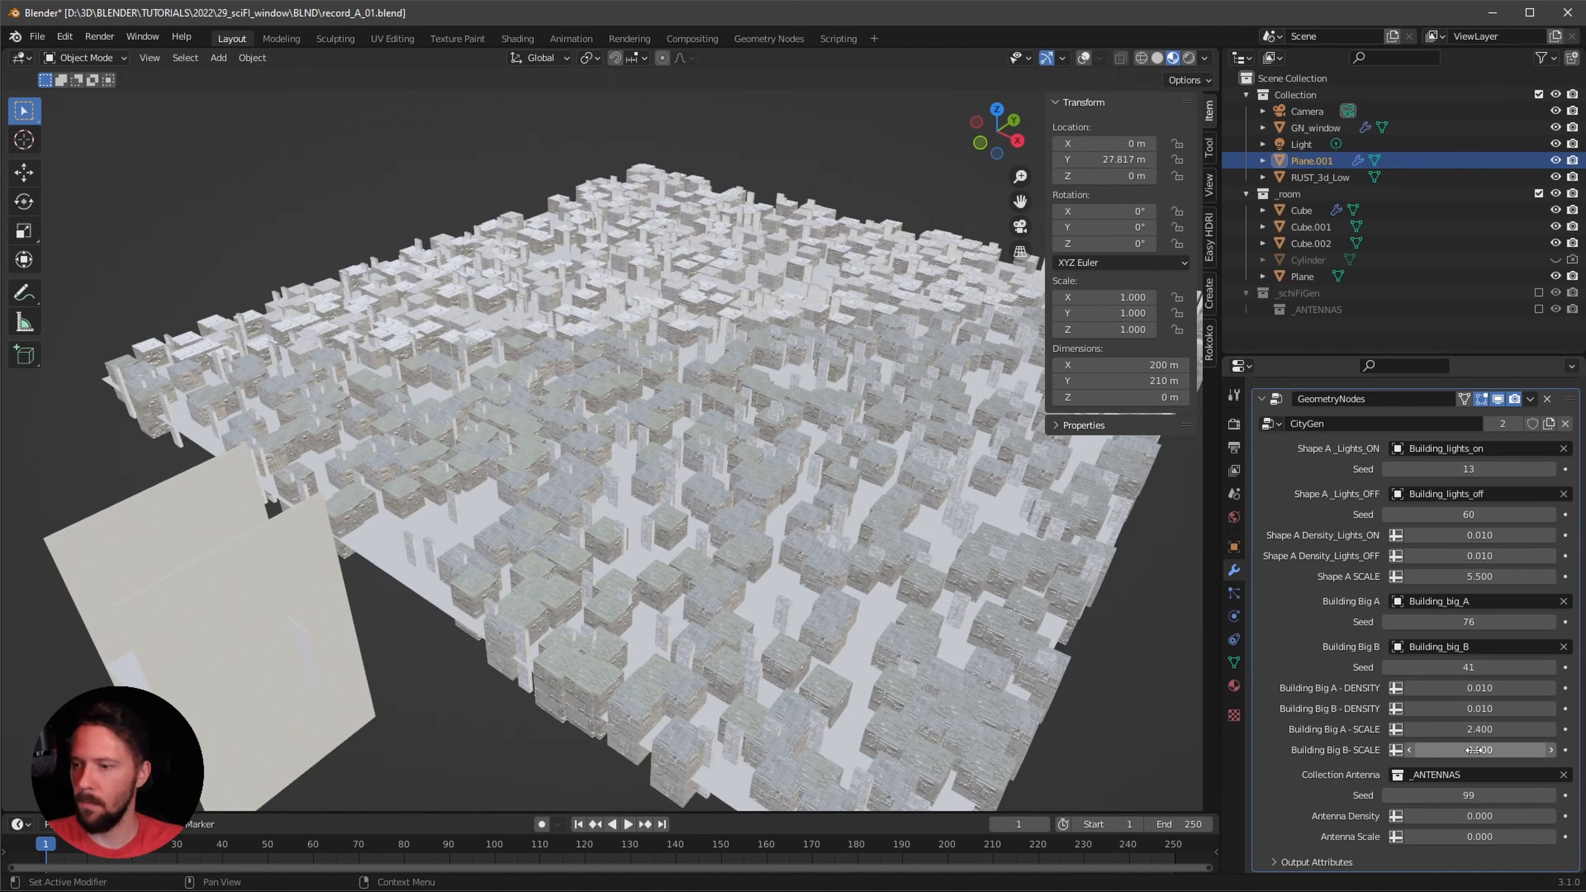
- Set the Building Big B scale to 2 and its seed to 50
left_click(1474, 752)
type("2")
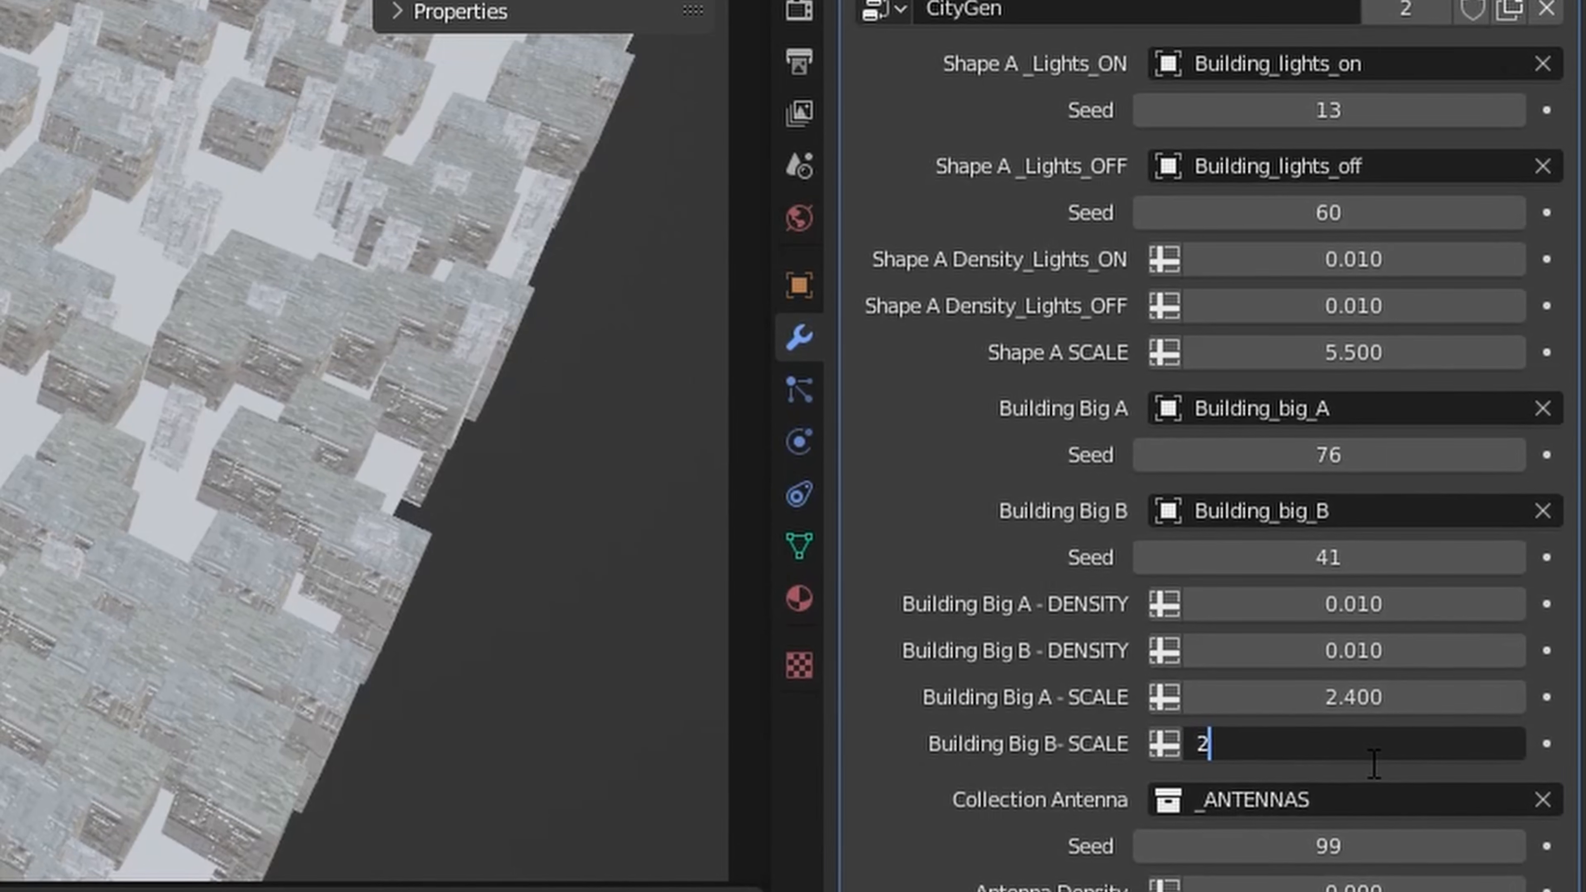
key("Return")
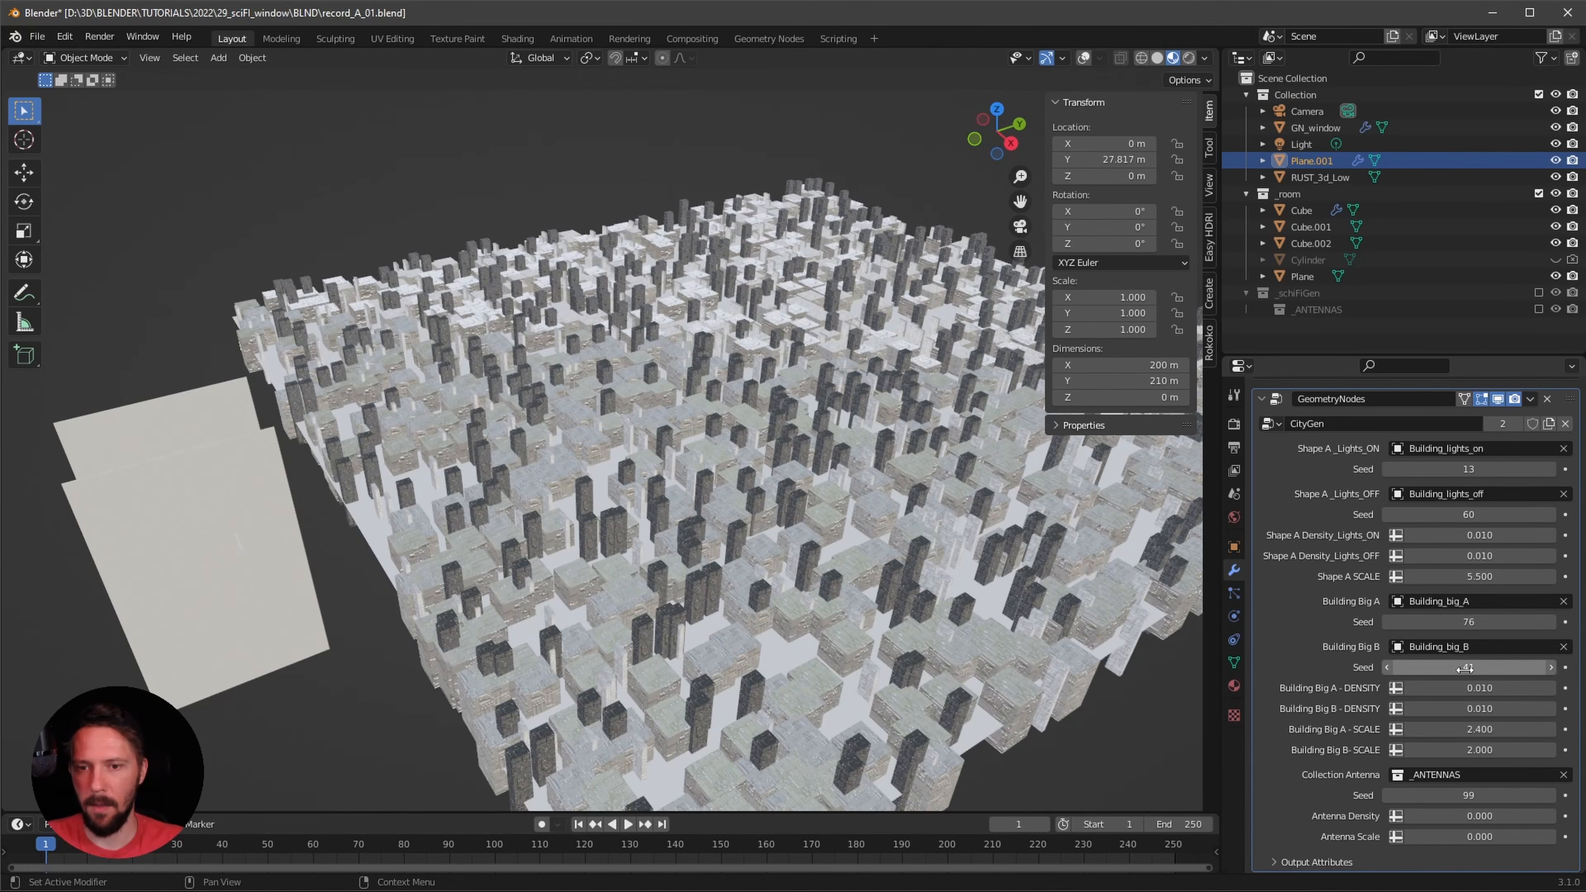
left_click_drag(1469, 667, 1476, 667)
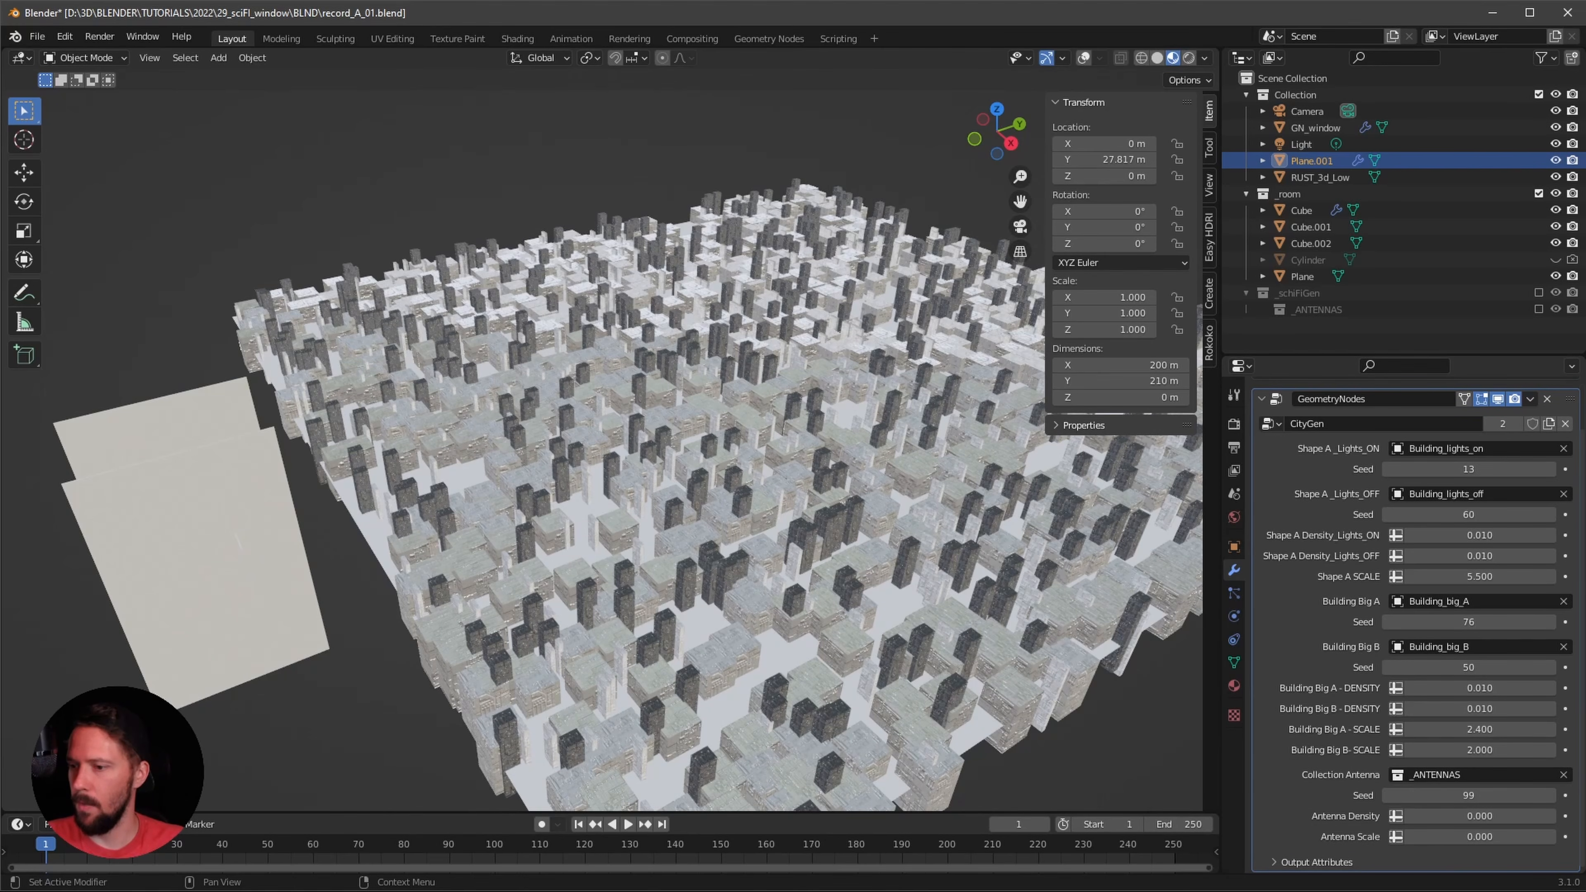
- Set the Antenna Density to 0.3 and the Antenna Scale to 0.6 in the CityGen modifier
left_click(1512, 813)
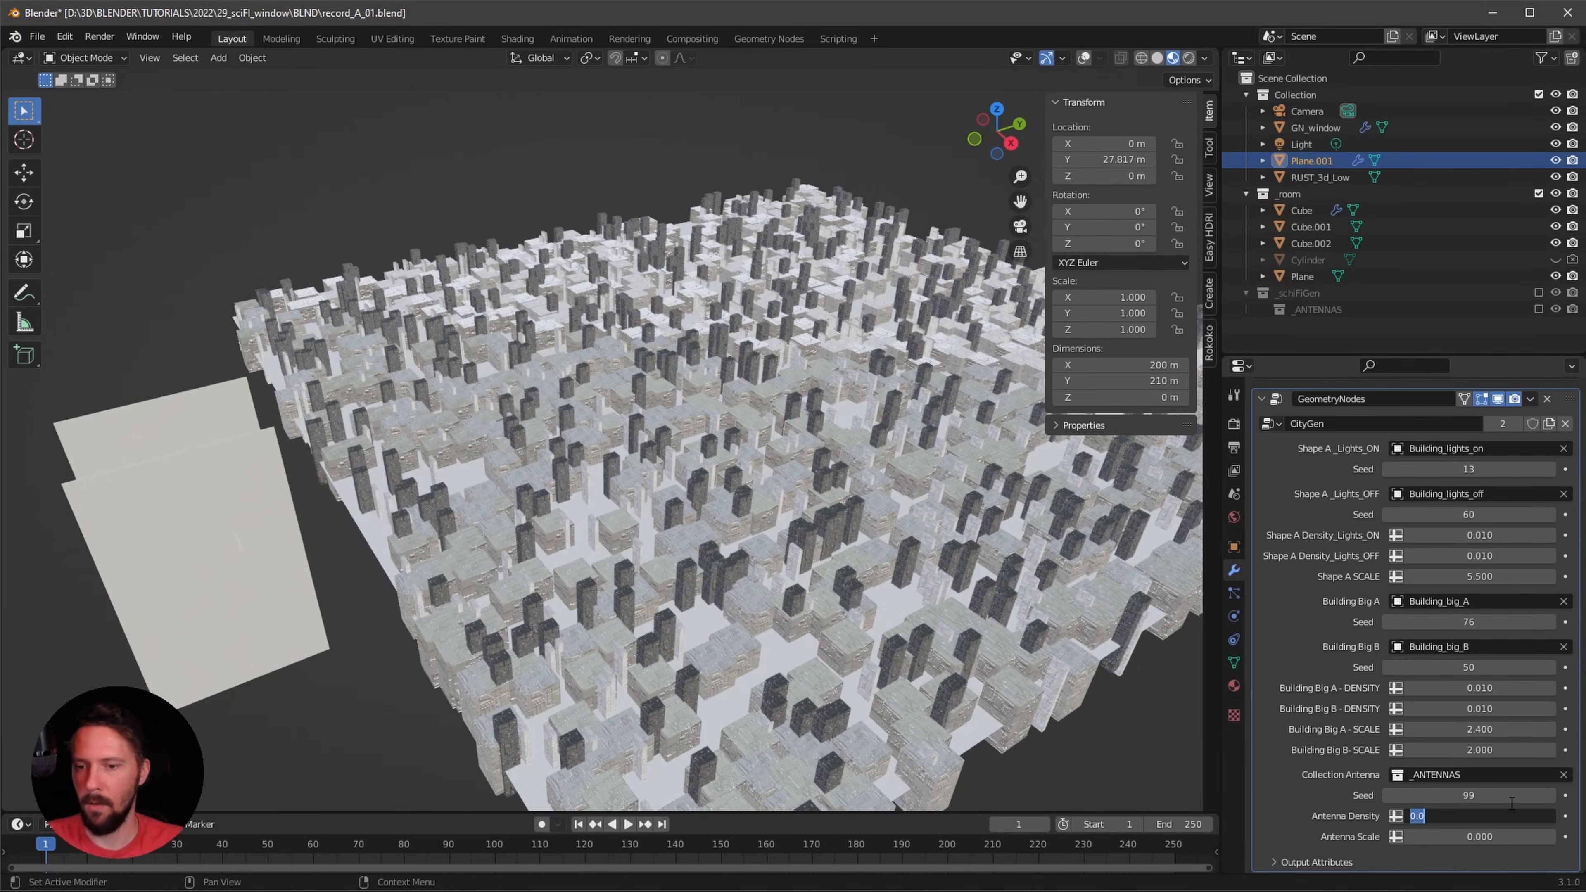
key("BackSpace")
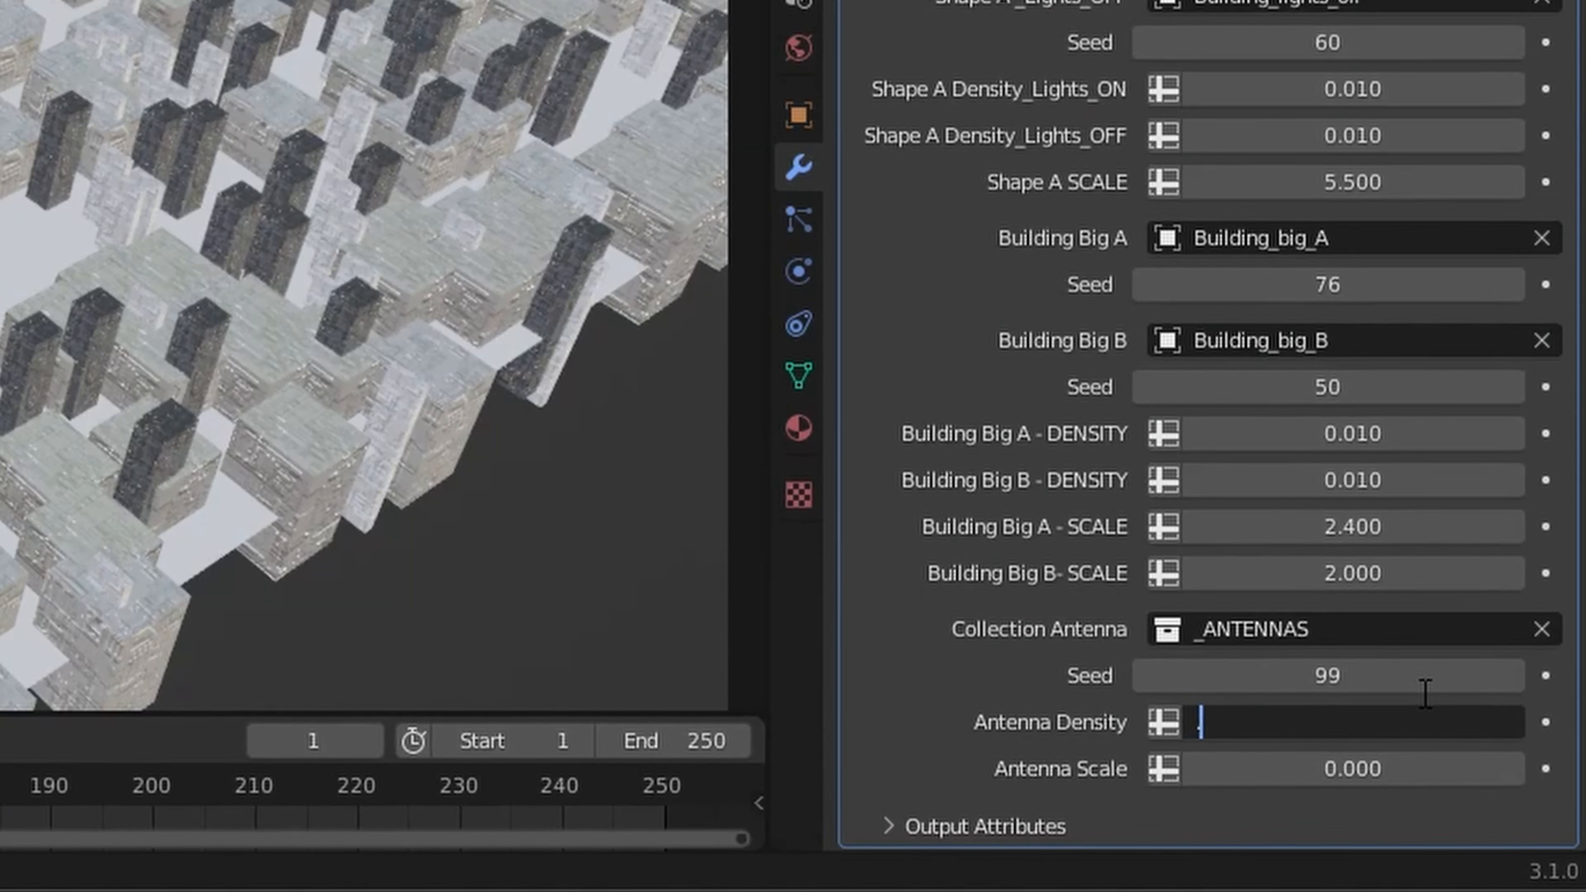
type(".3")
key("Return")
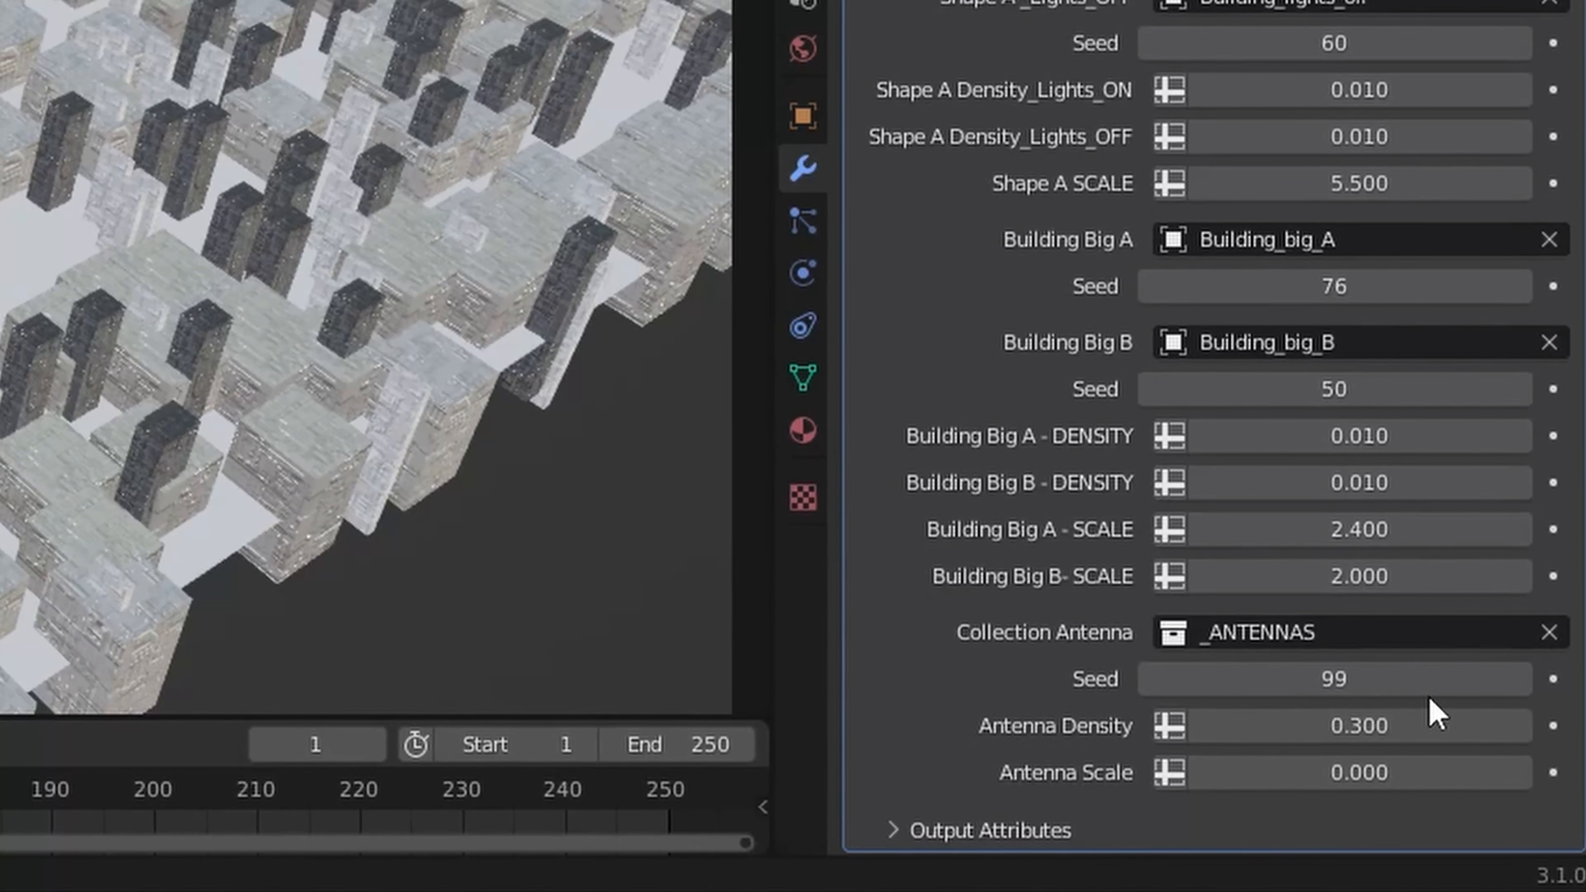
left_click(1353, 776)
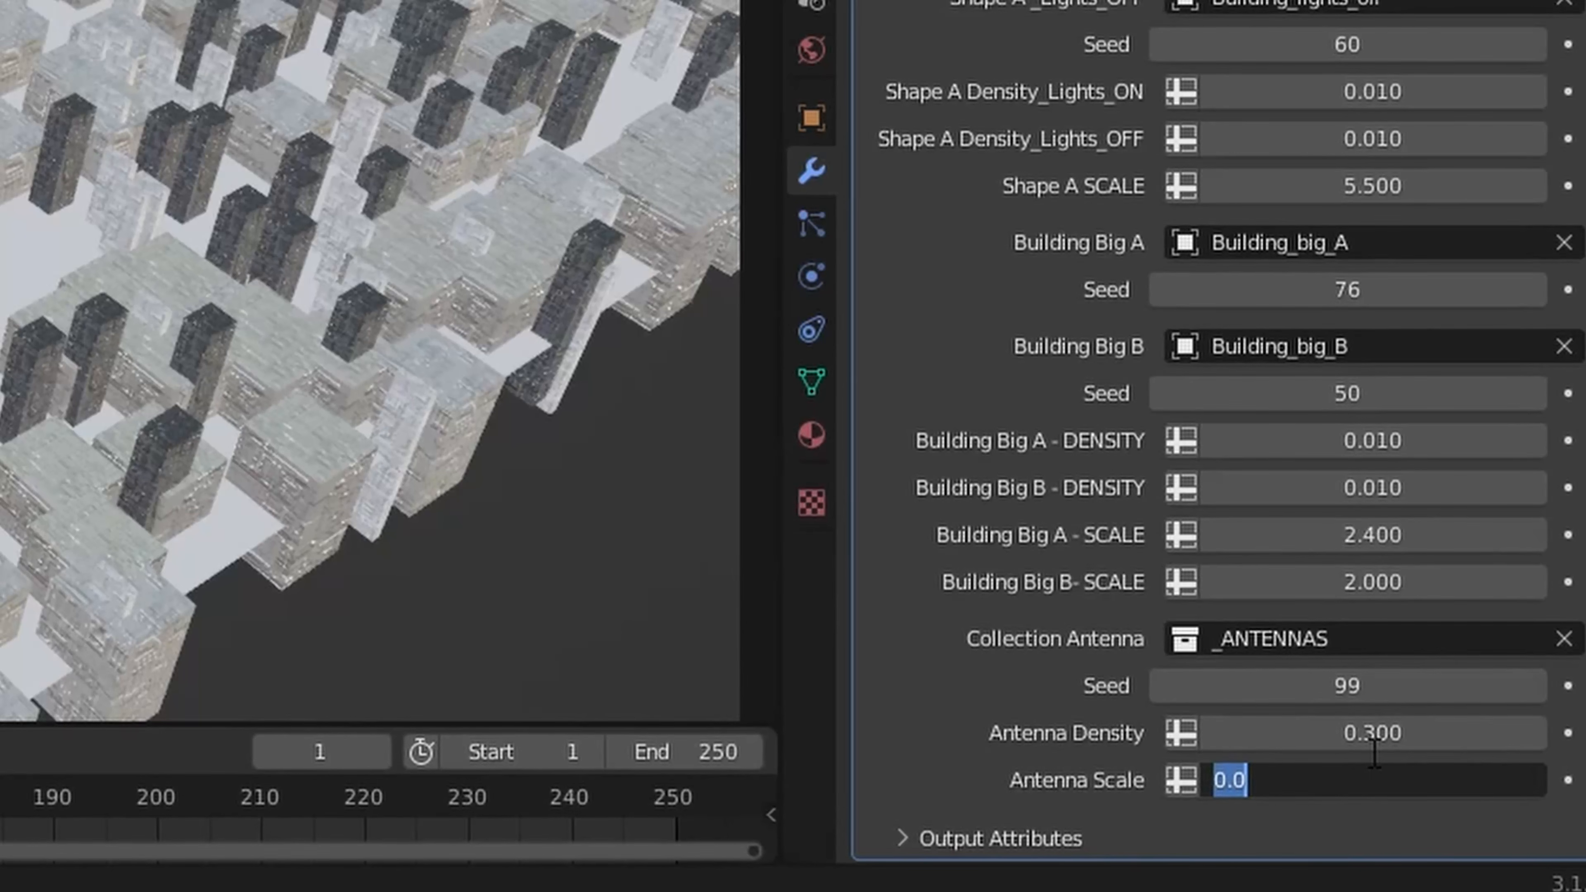
key("BackSpace")
type(".6")
key("Return")
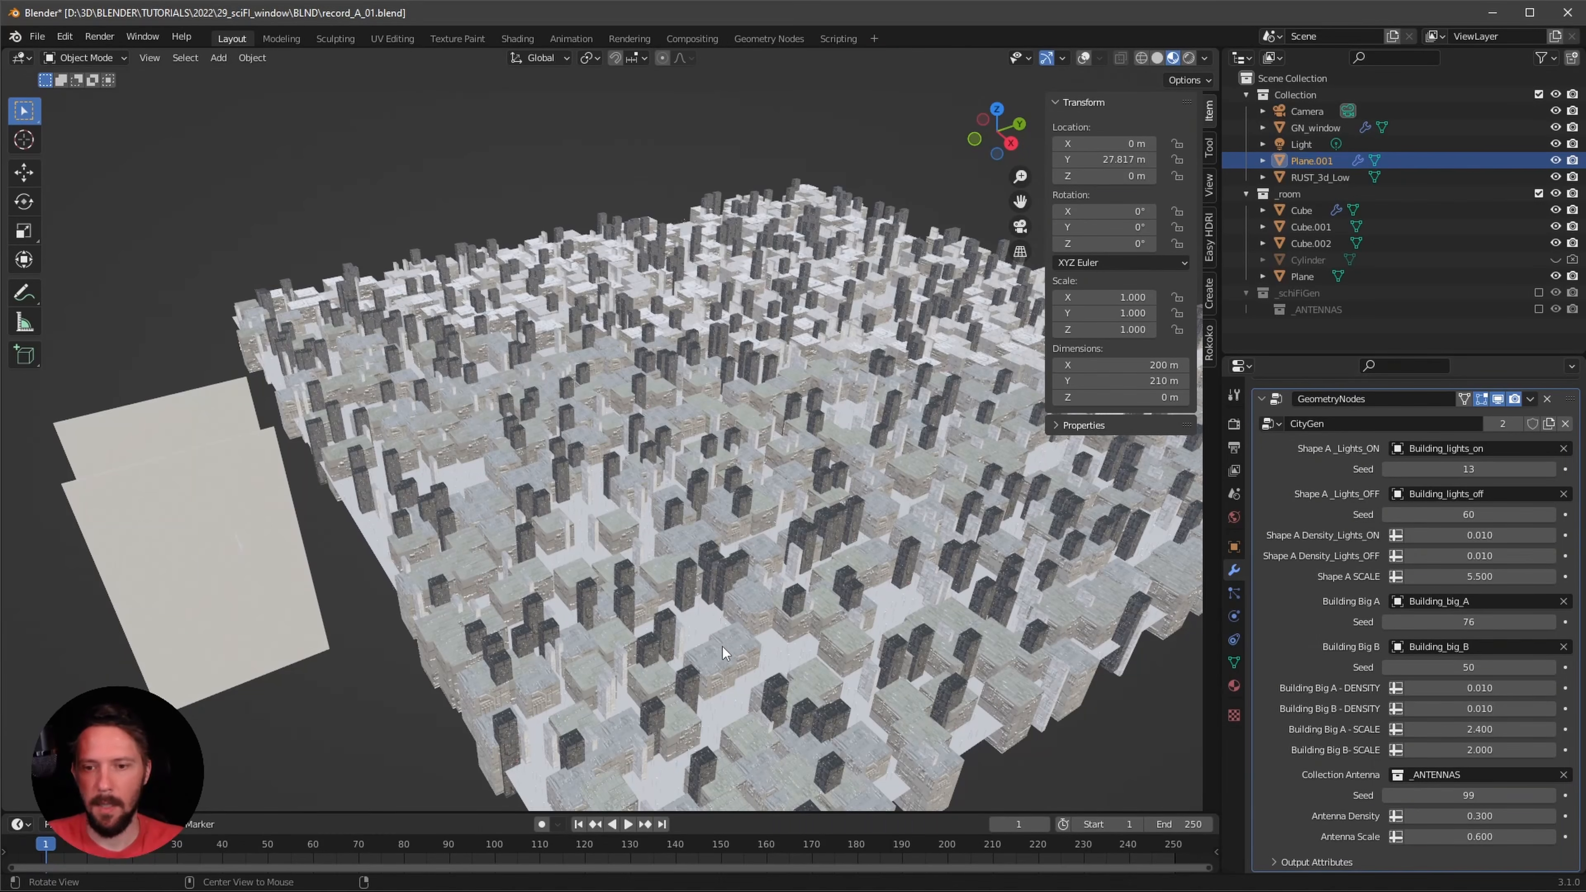
middle_click_drag(743, 637, 753, 597)
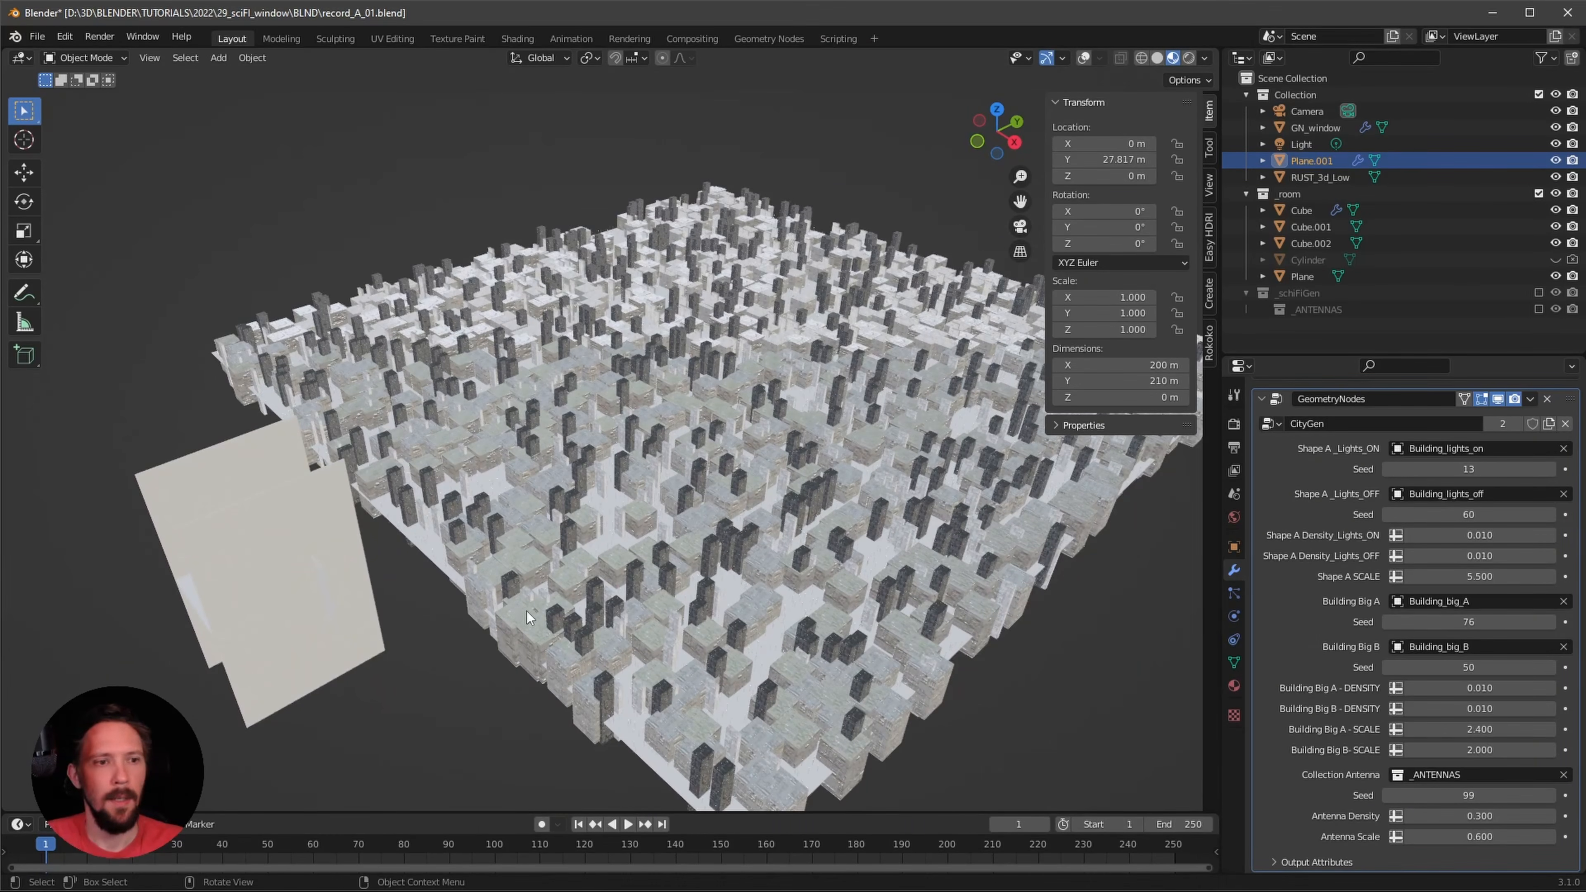
- Select the Camera object and look at the scene through it
left_click(1300, 114)
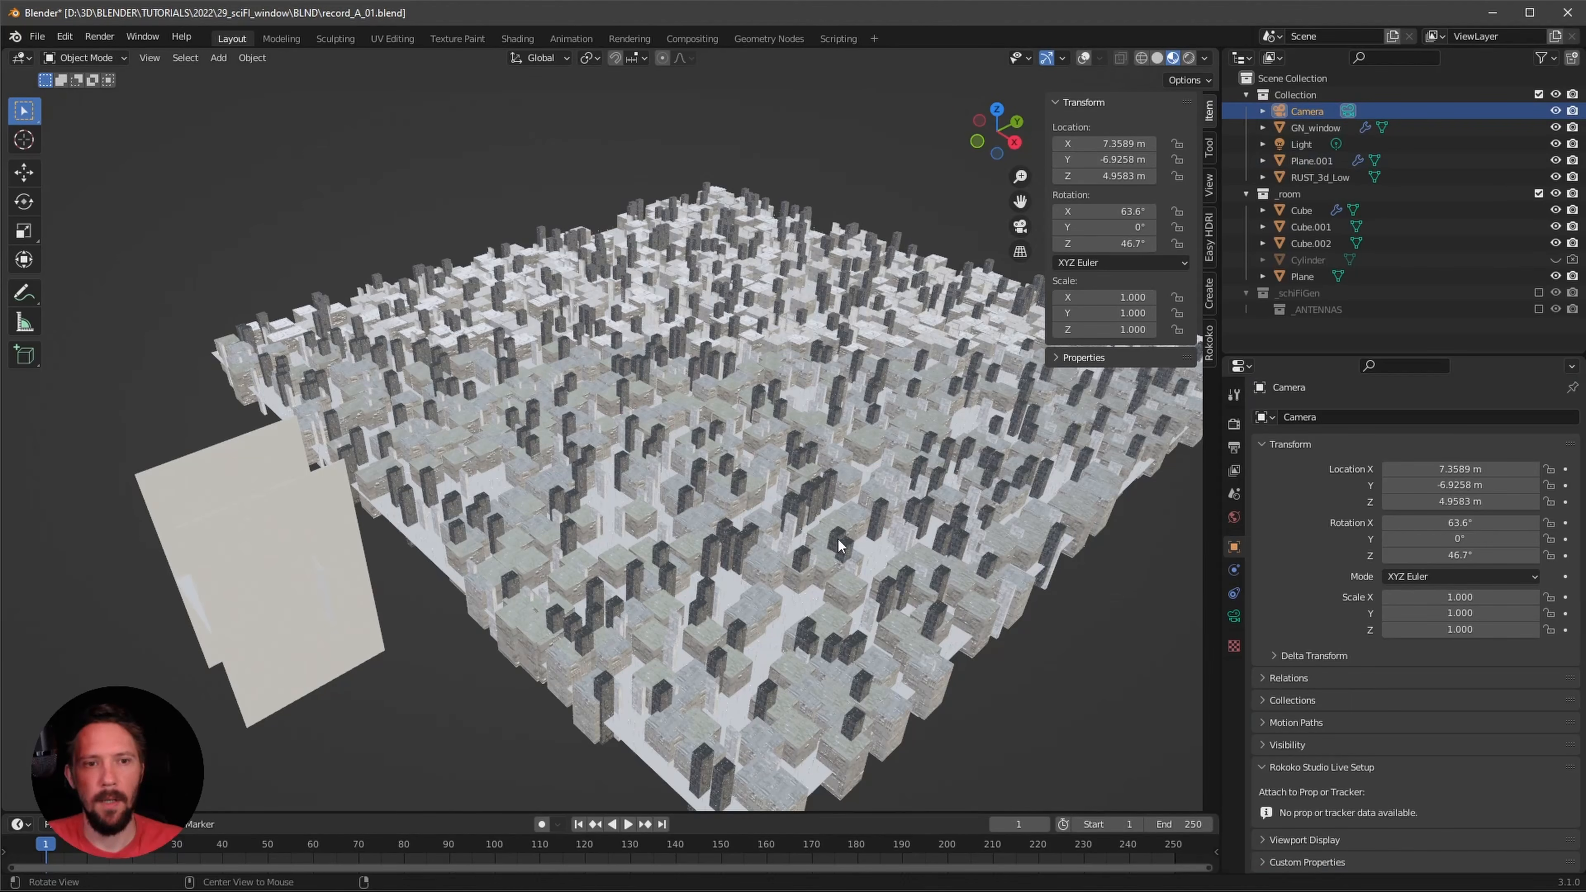
middle_click_drag(787, 550, 810, 513)
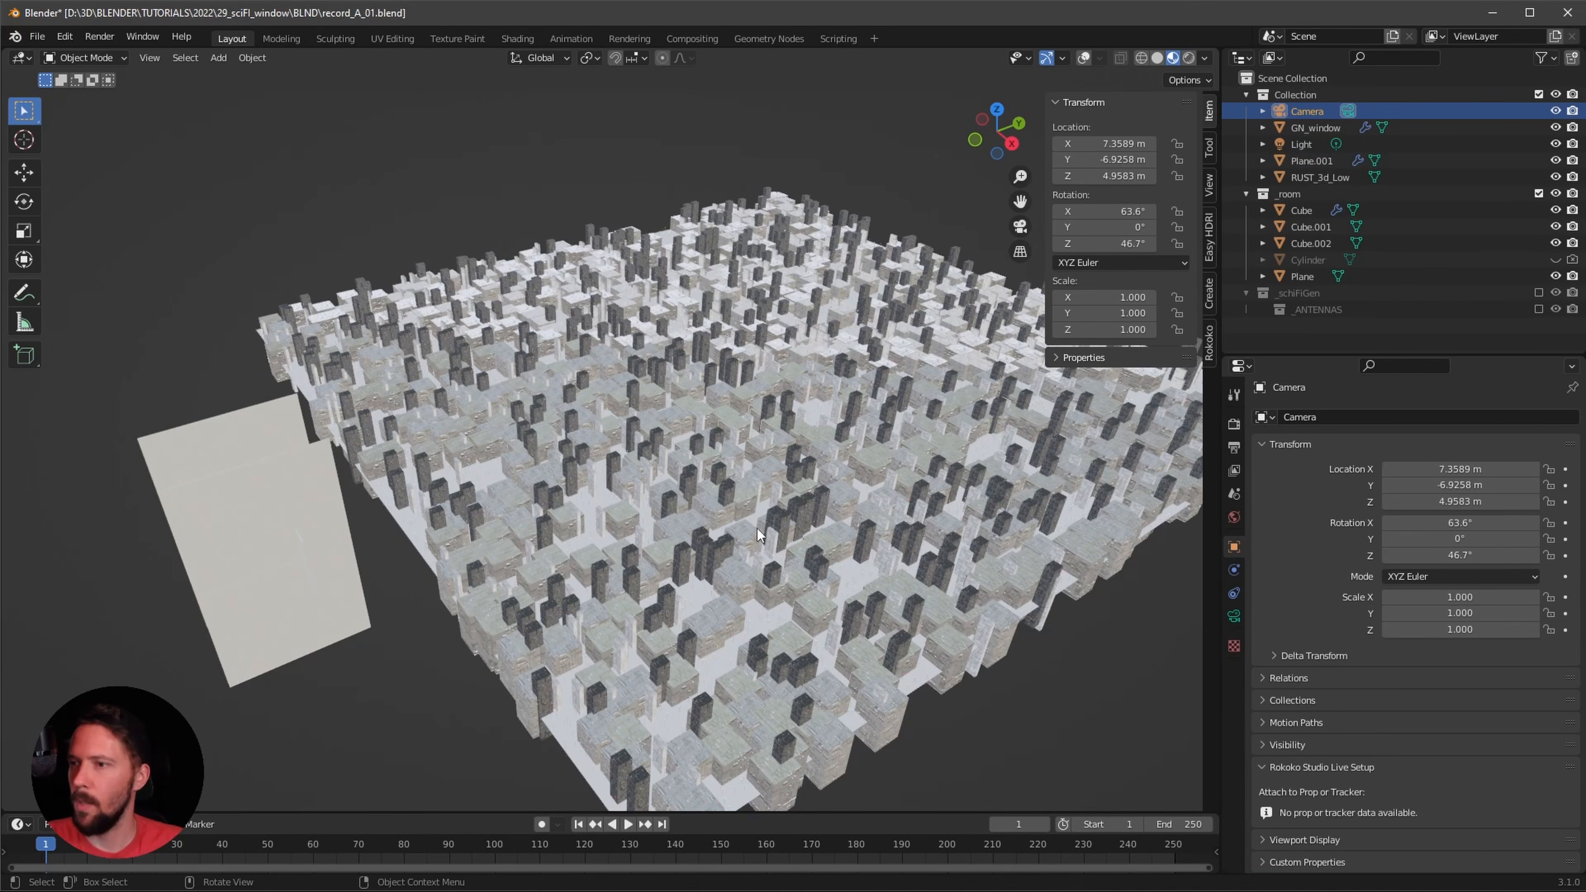
key("KP_0")
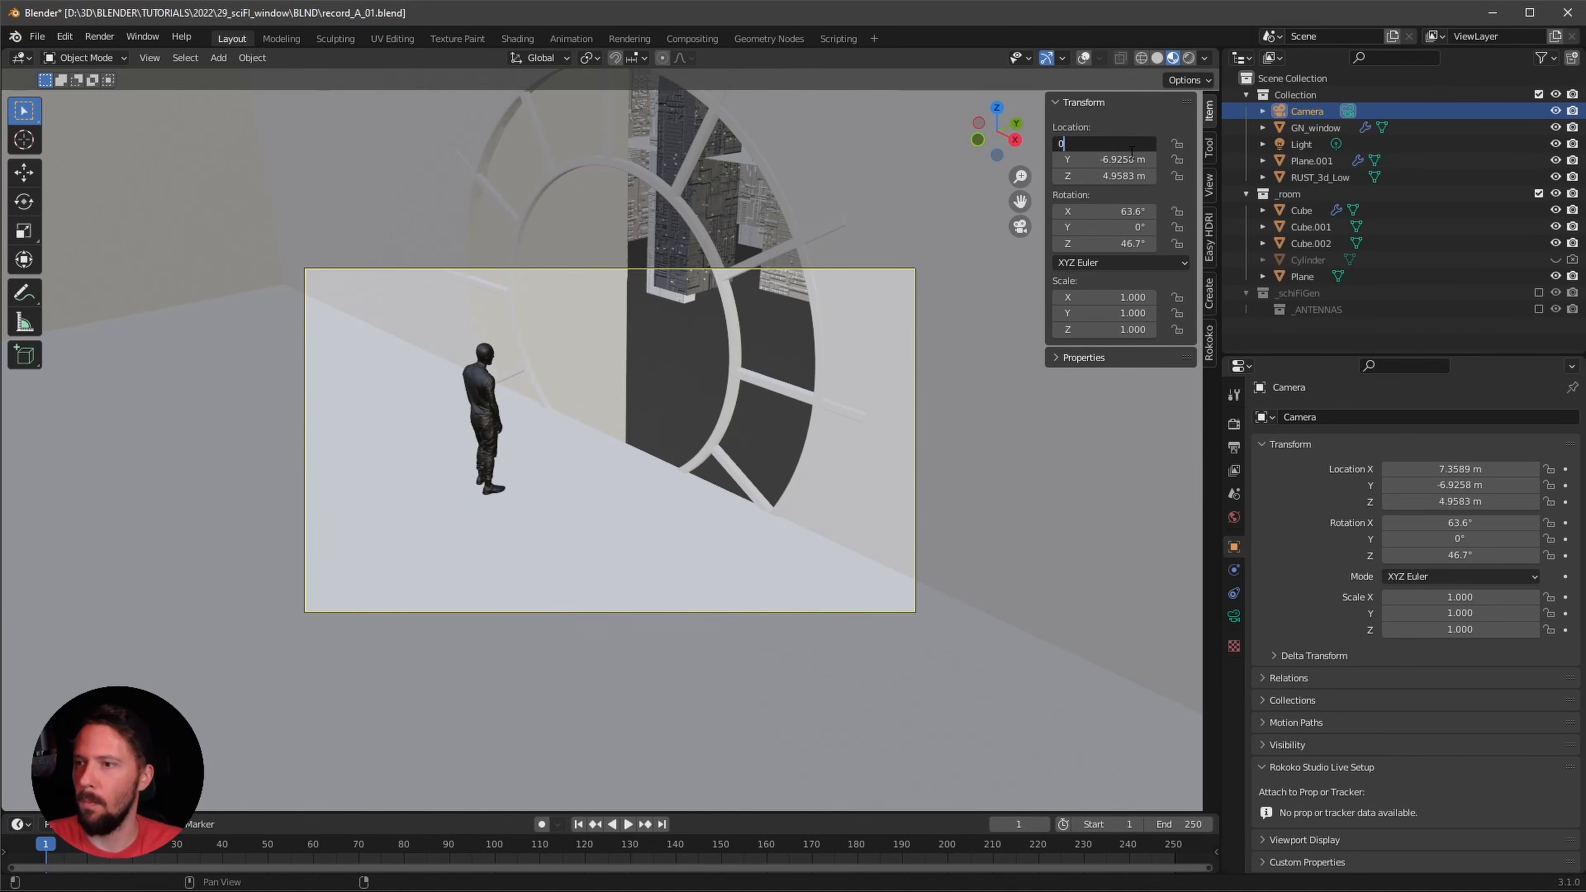
- Set the camera's location to X 0 m, Y -4.8 m and Z 0.9 m
left_click(1131, 152)
type("0")
key("Tab")
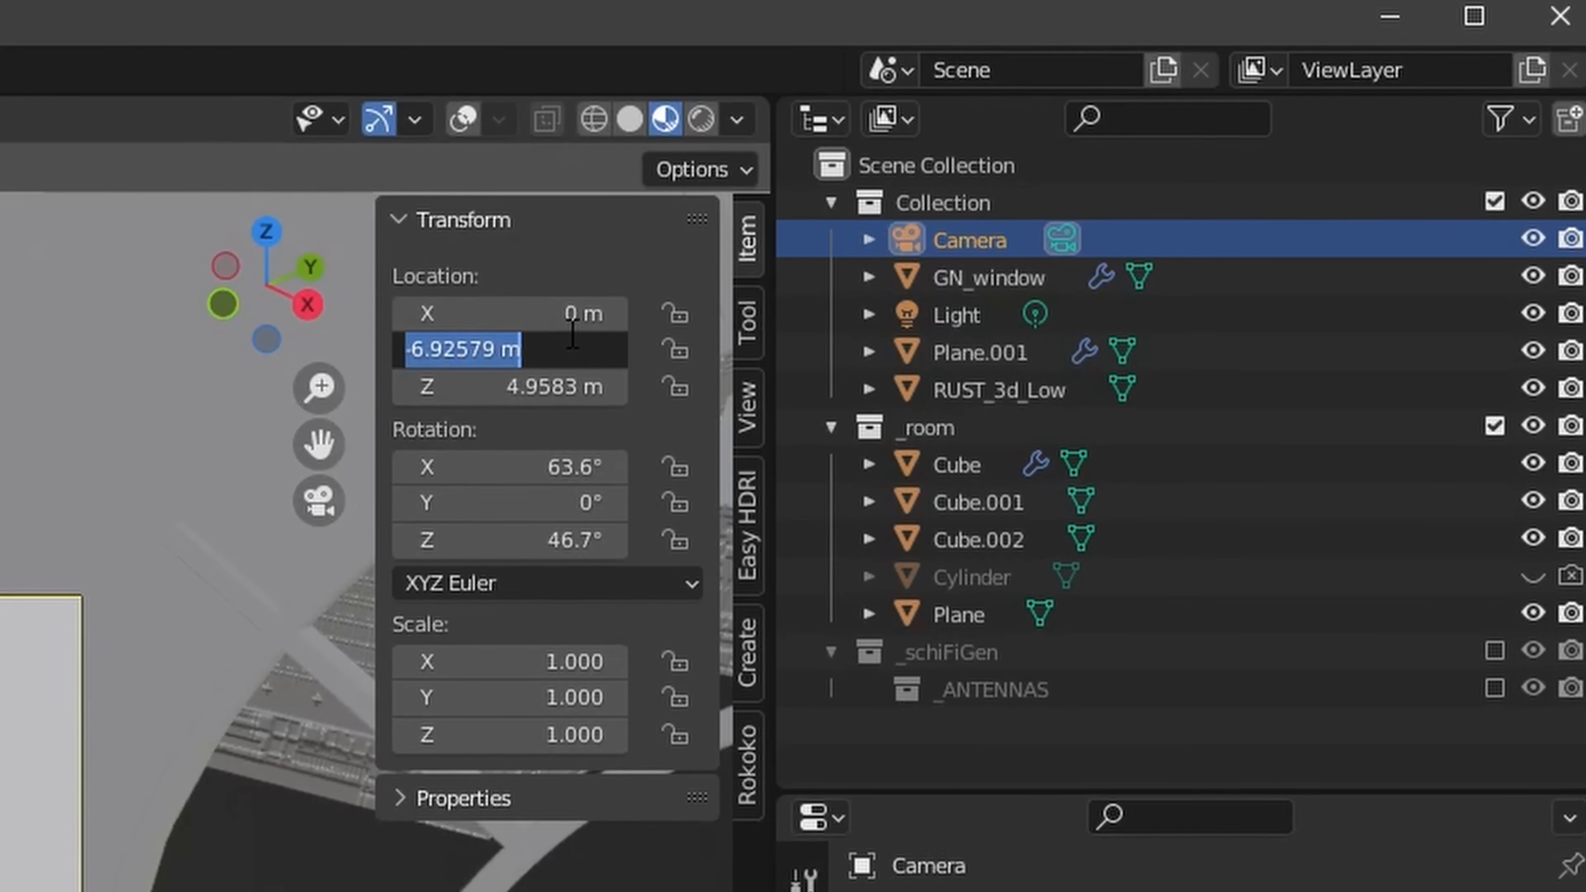
key("BackSpace")
type("-4.")
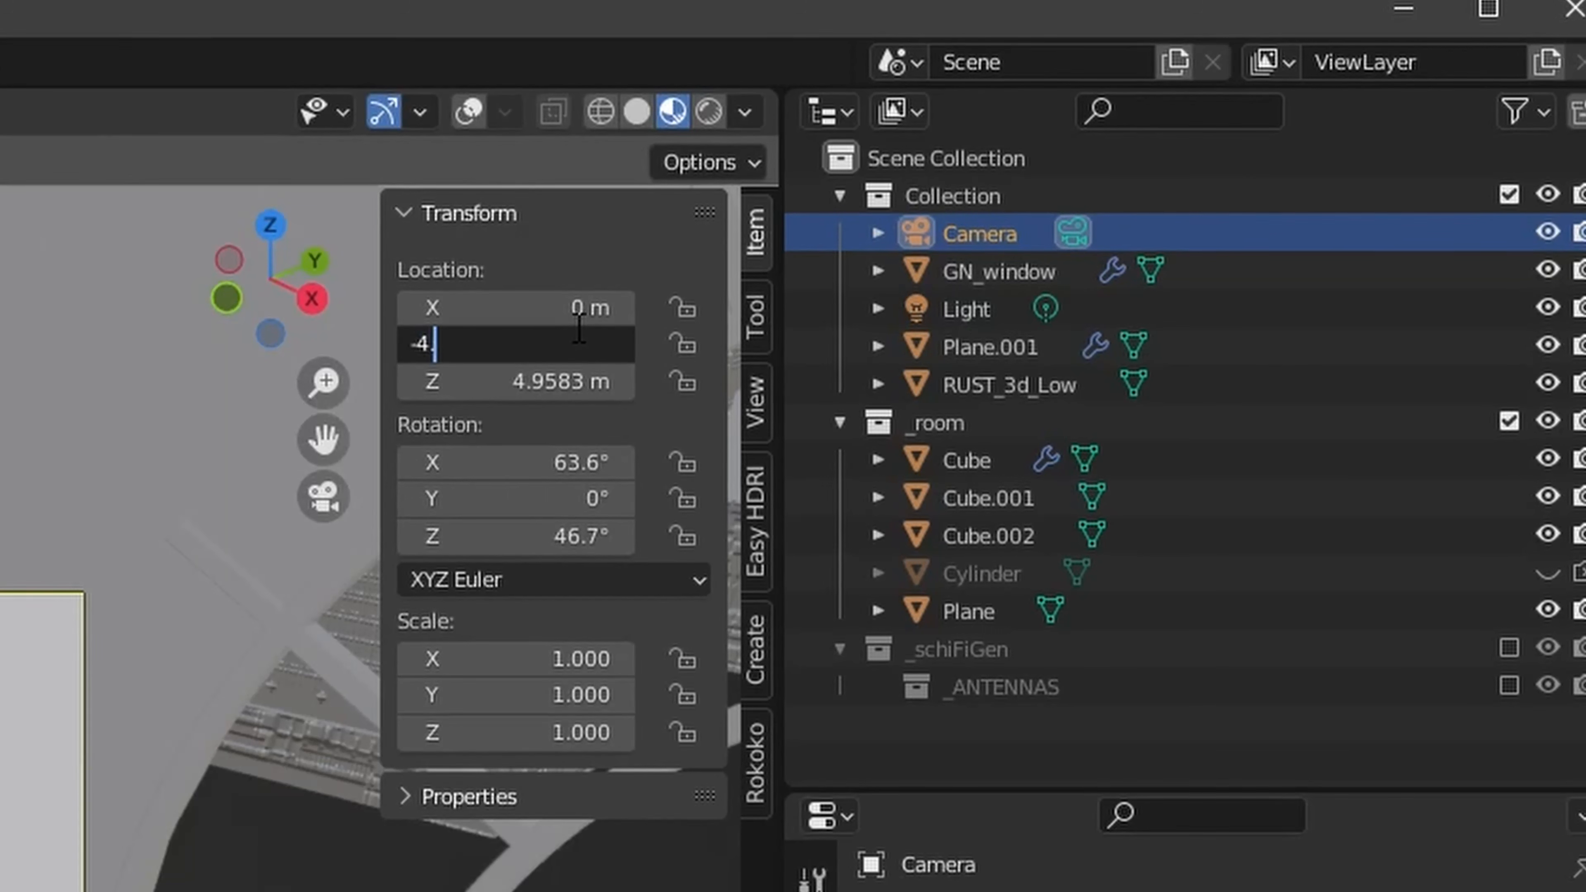
type("7")
key("BackSpace")
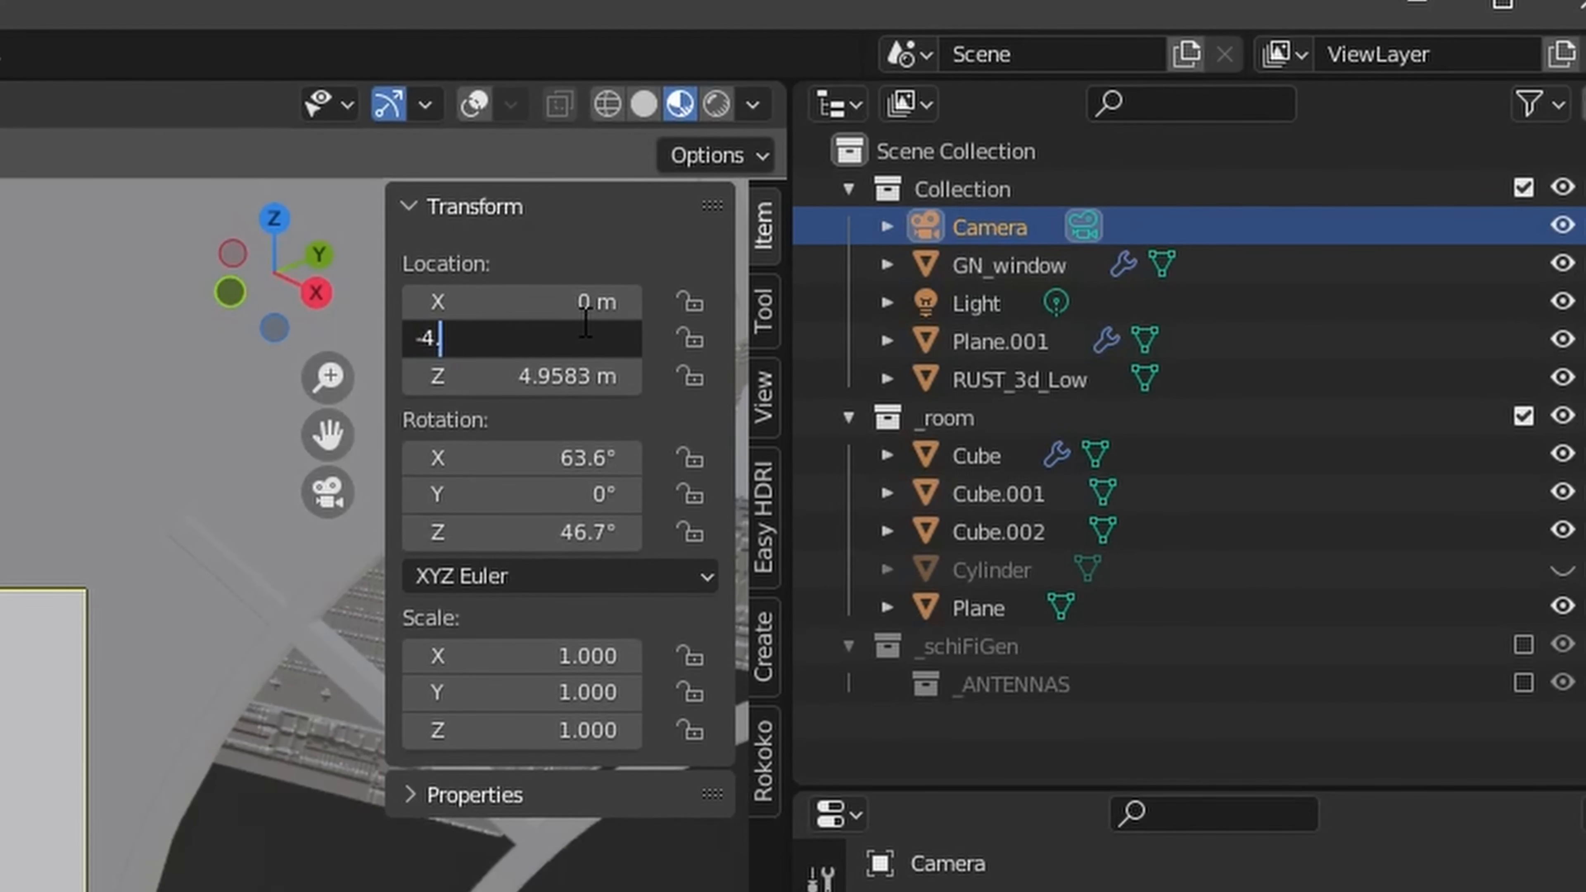
type("8")
key("Return")
left_click(566, 371)
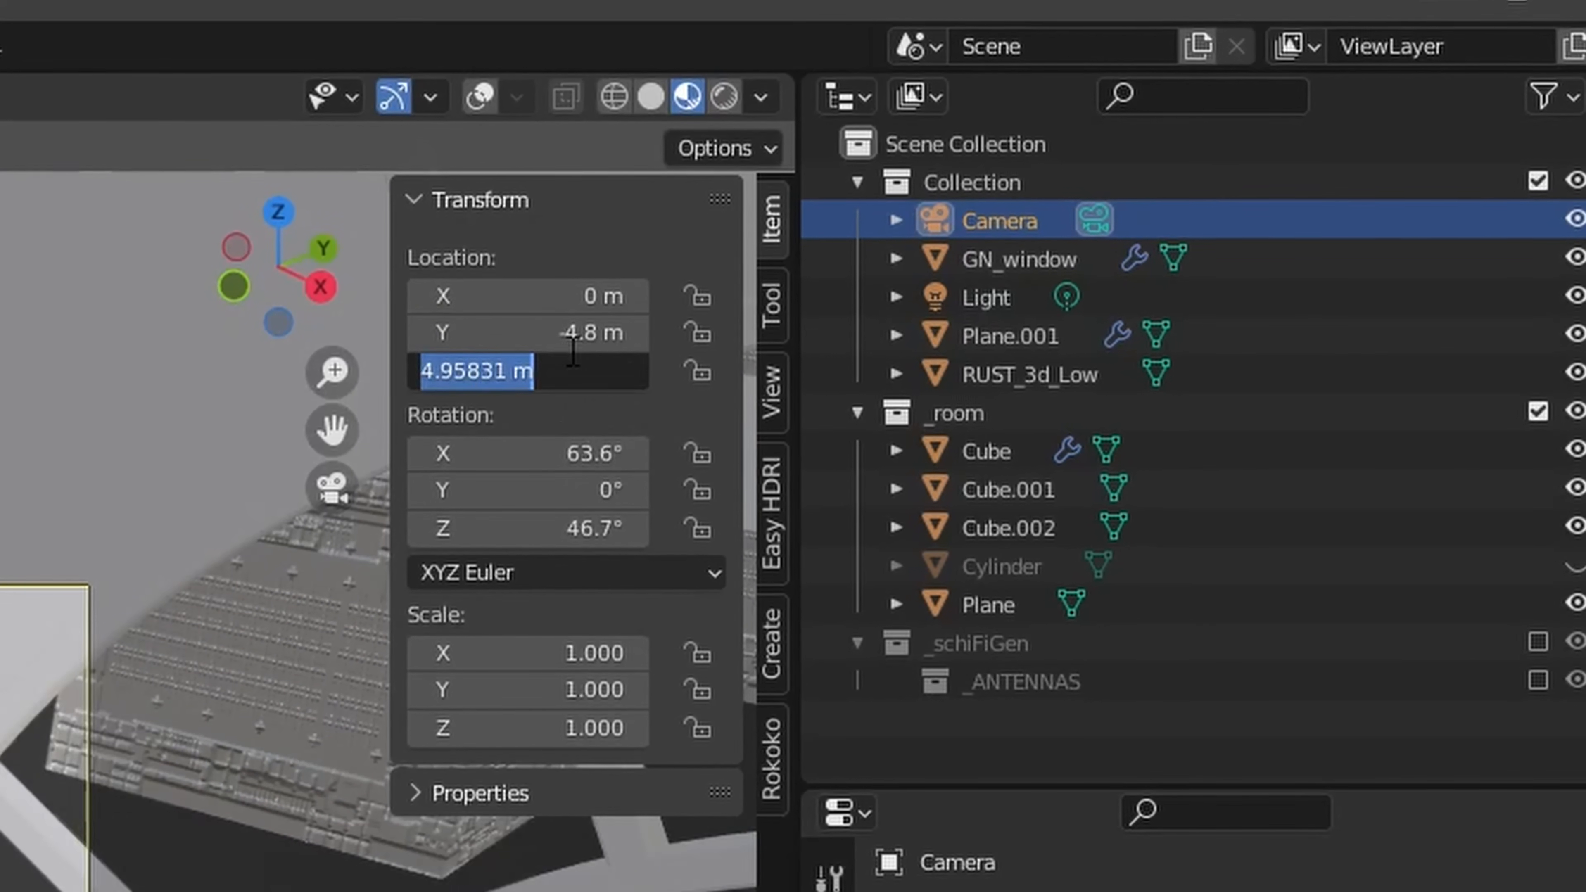
type("0.9")
key("Return")
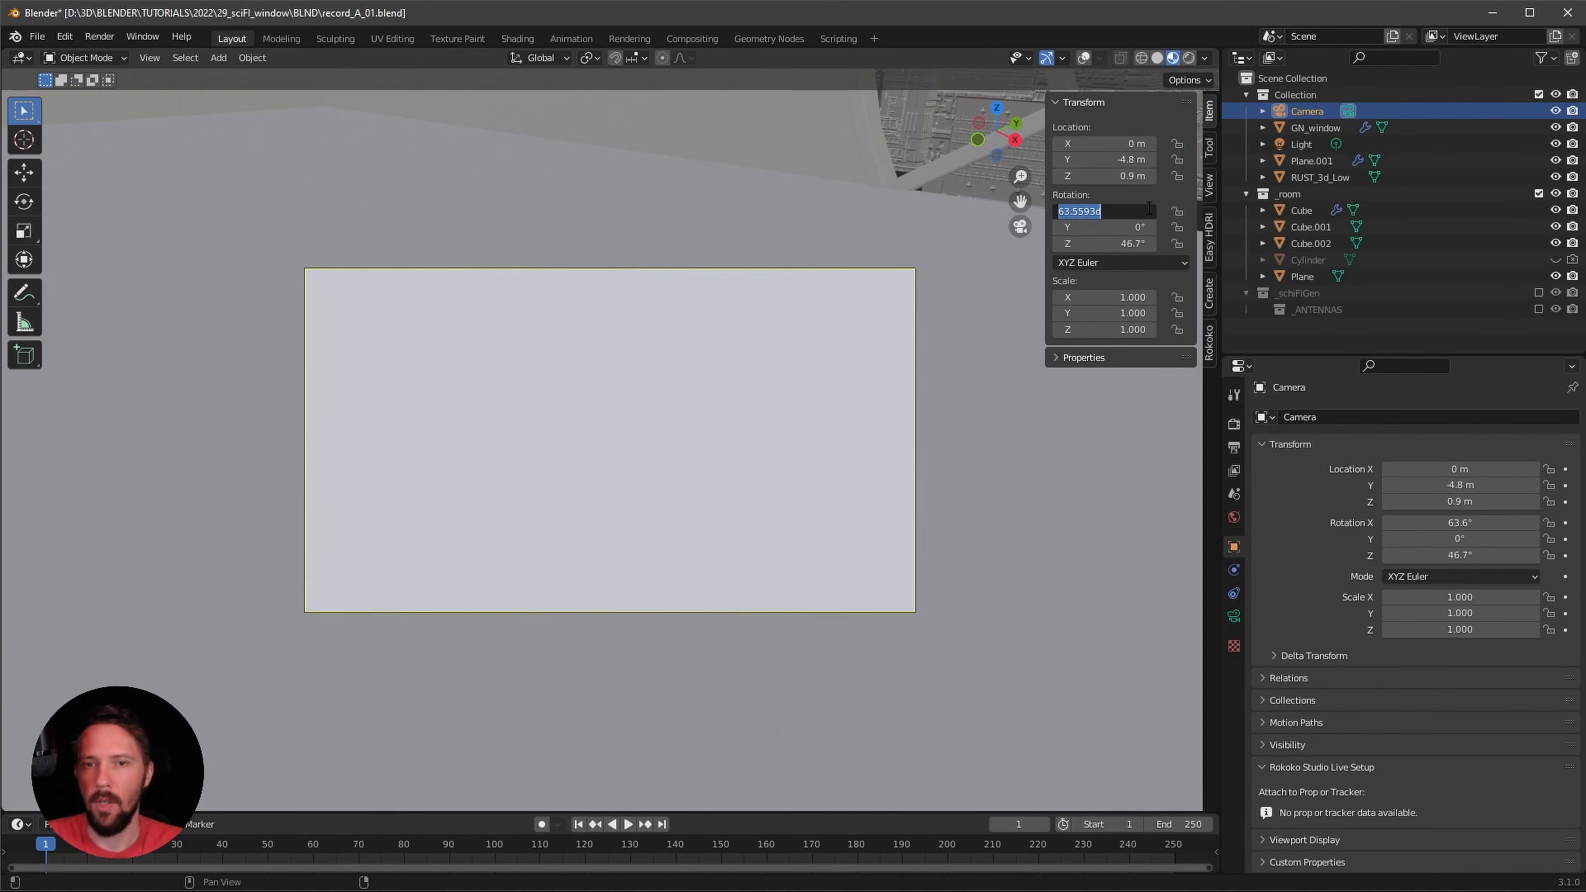
- Set the camera's rotation to 90° on X and 0° on Z so it faces the round window
left_click(1149, 208)
type("9")
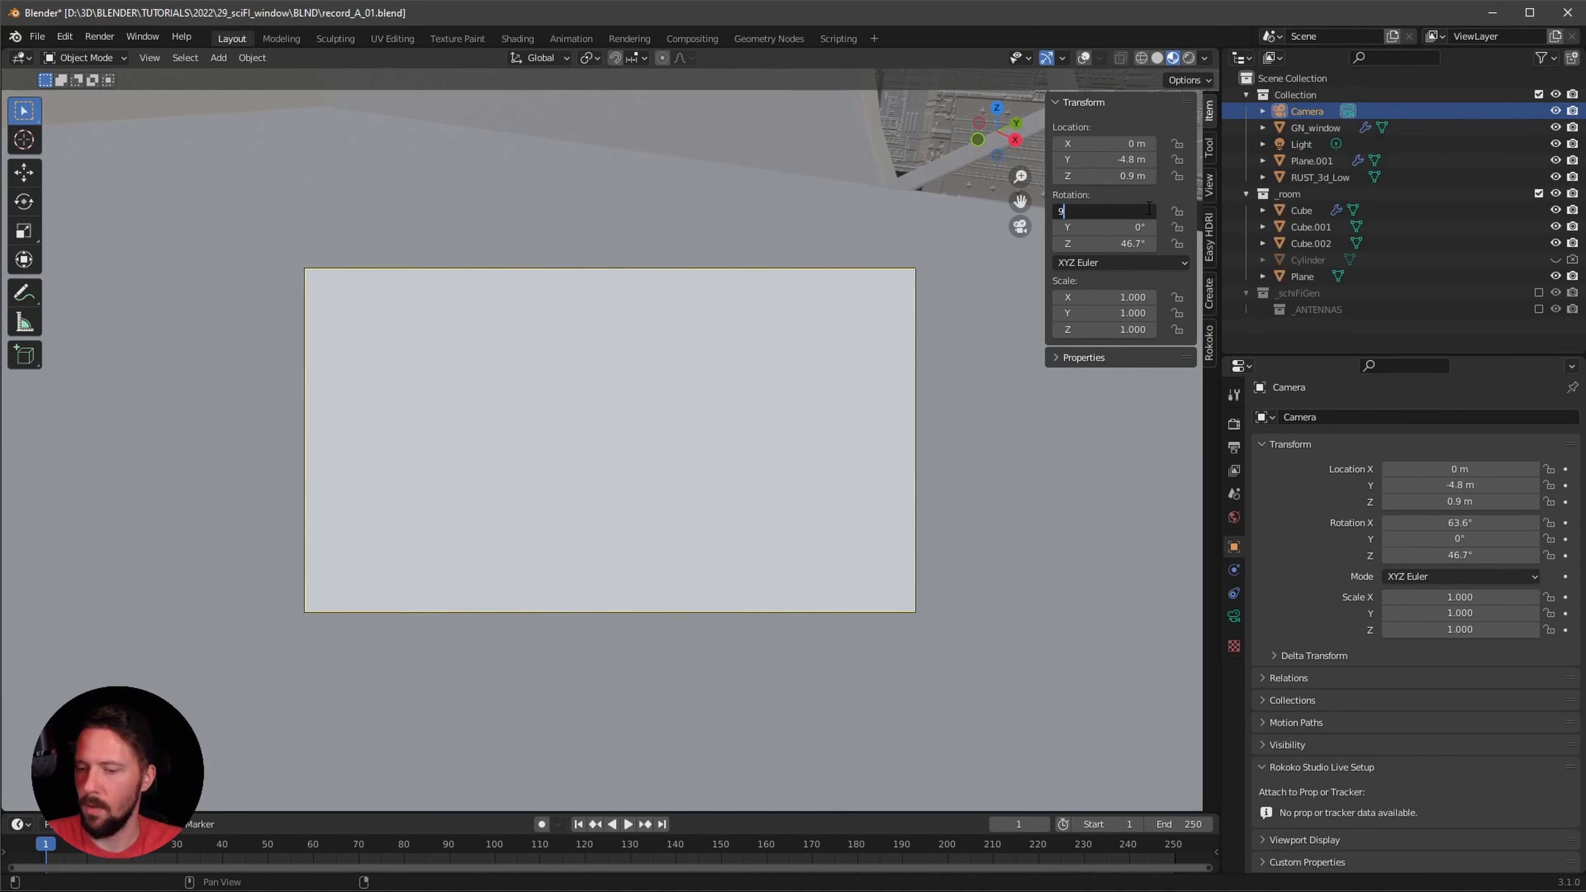
type("0")
key("Return")
left_click(1147, 243)
type("0")
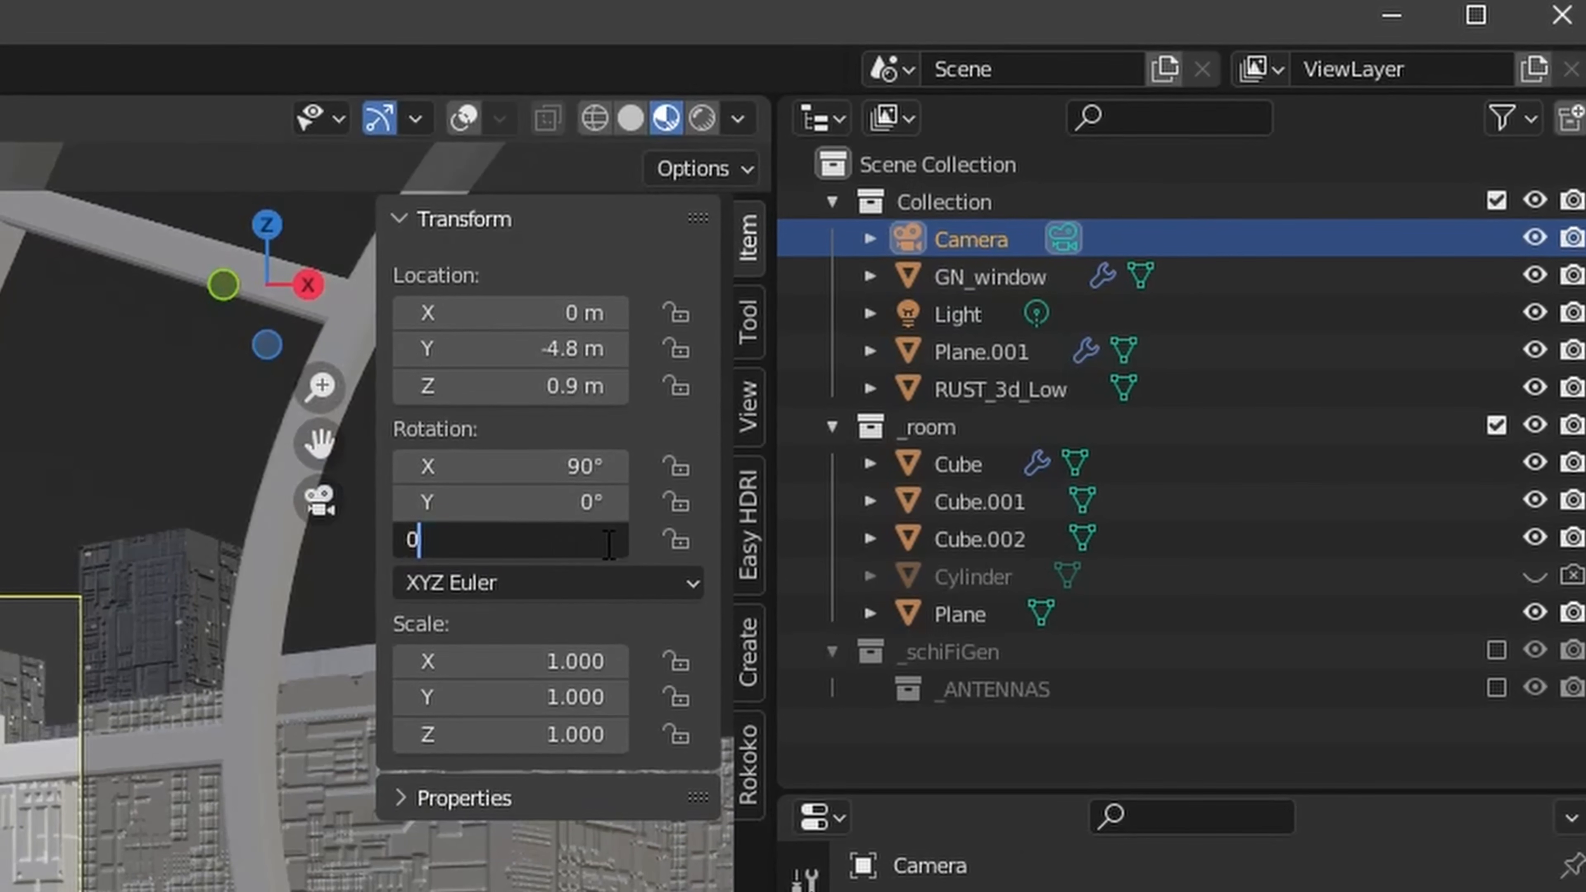
key("Return")
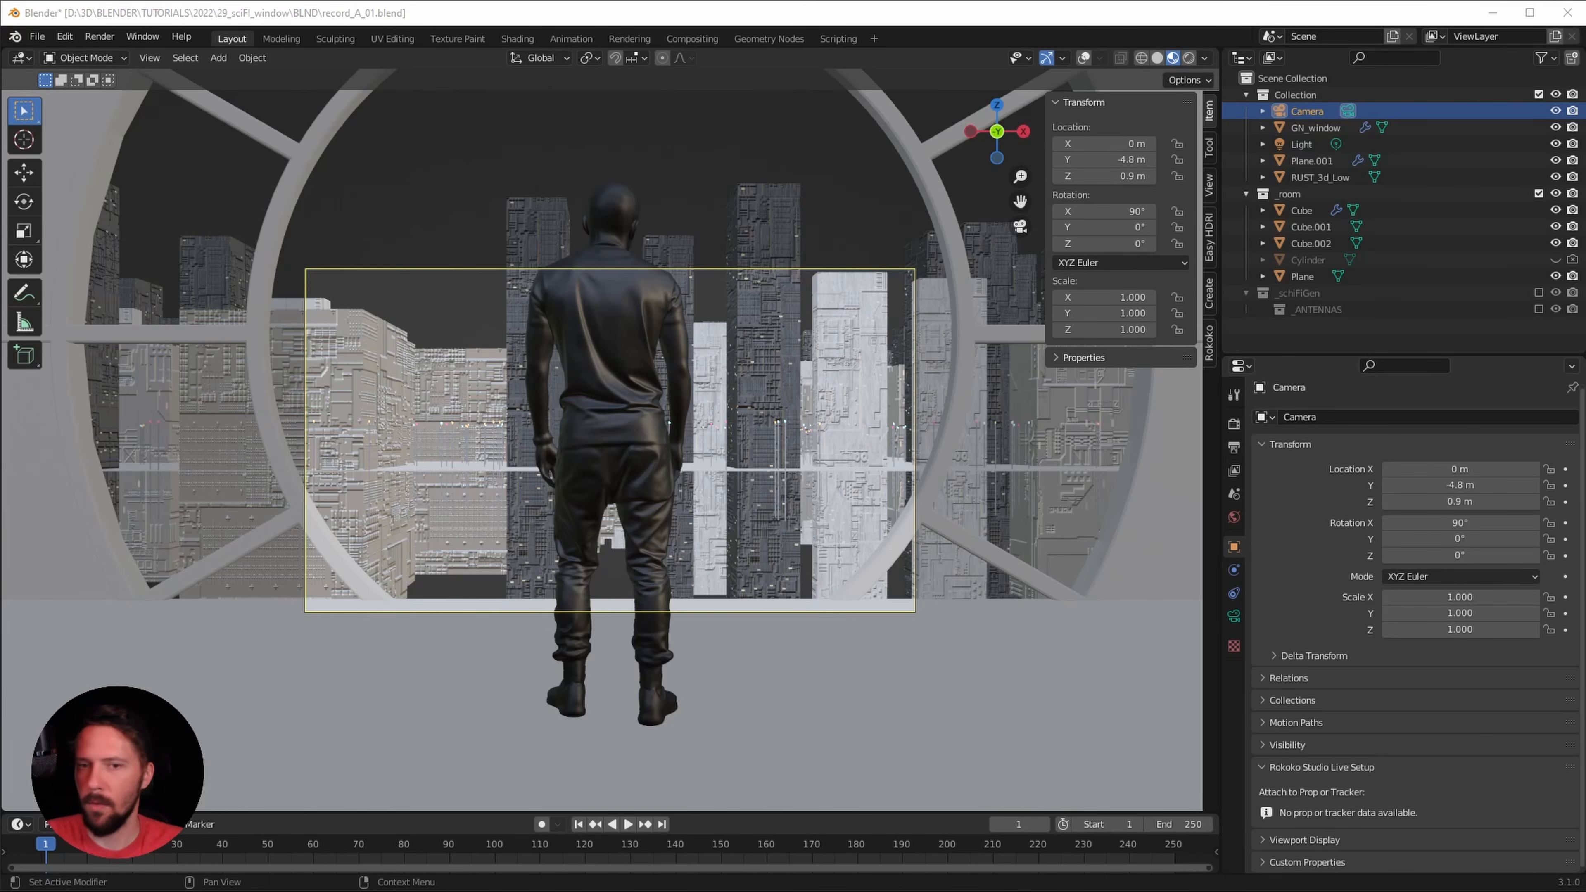
- Set the camera's focal length to 19 mm and its vertical lens shift (Shift Y) to 0.08
left_click(1234, 616)
left_click(1482, 493)
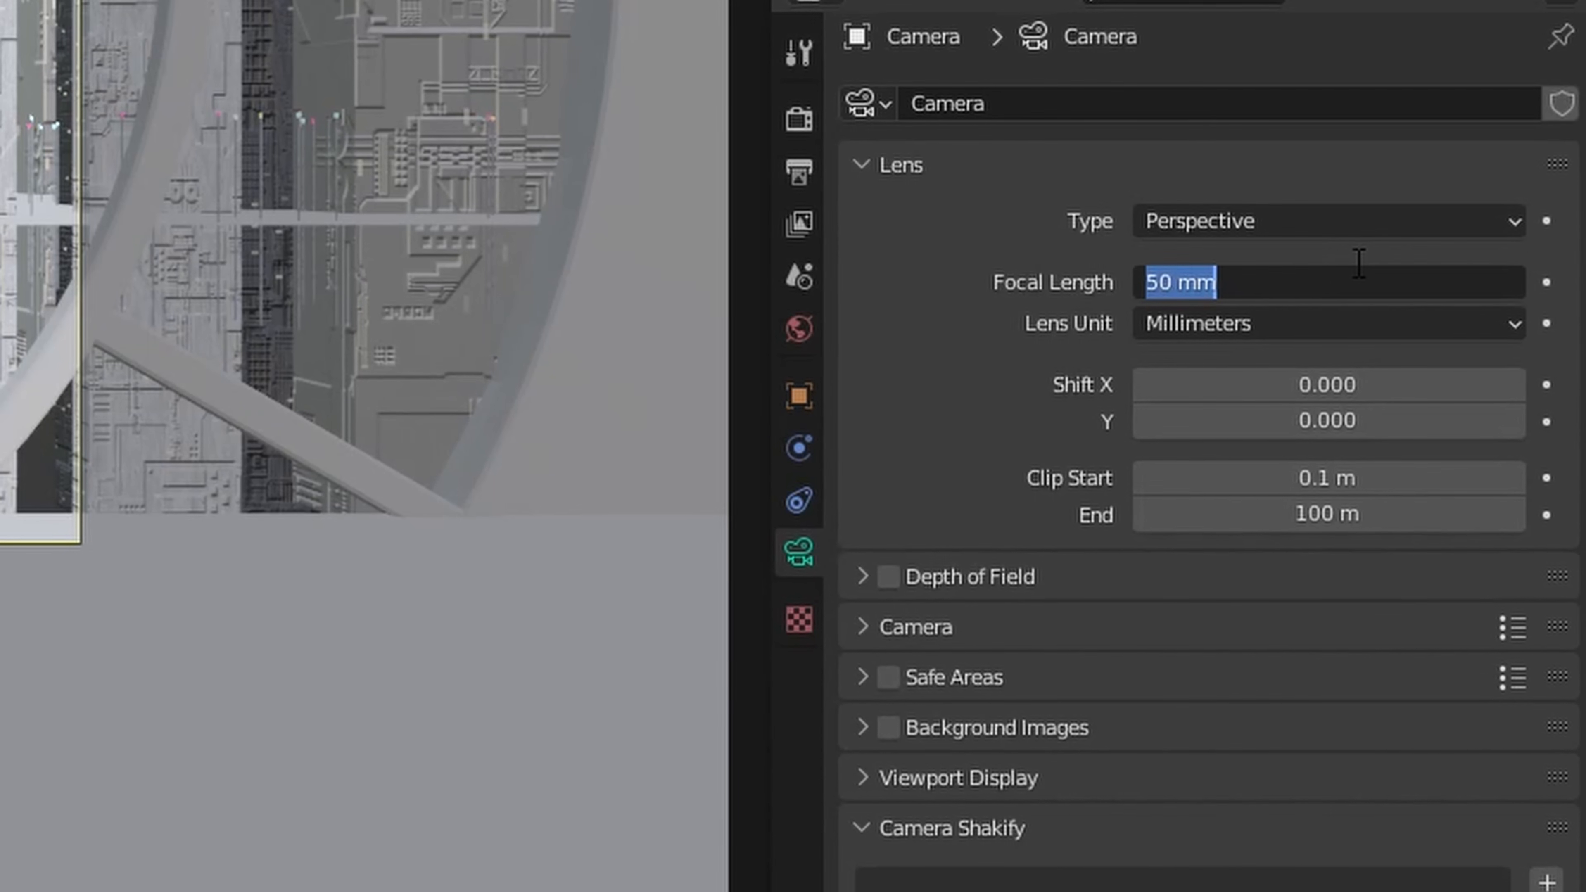
type("19")
key("Return")
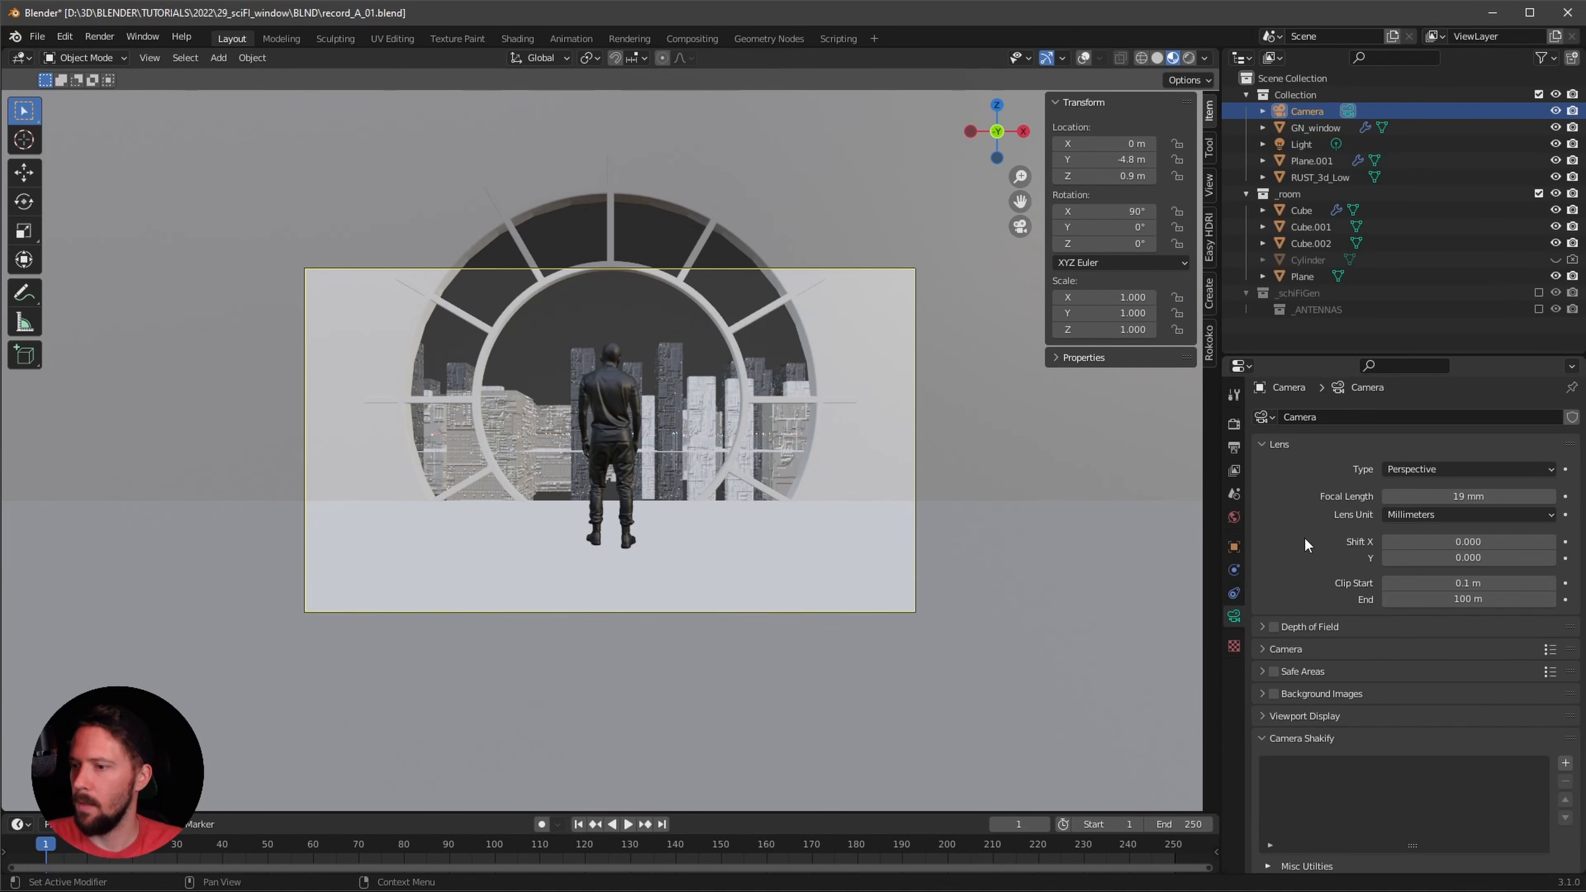
left_click(1470, 561)
type(".")
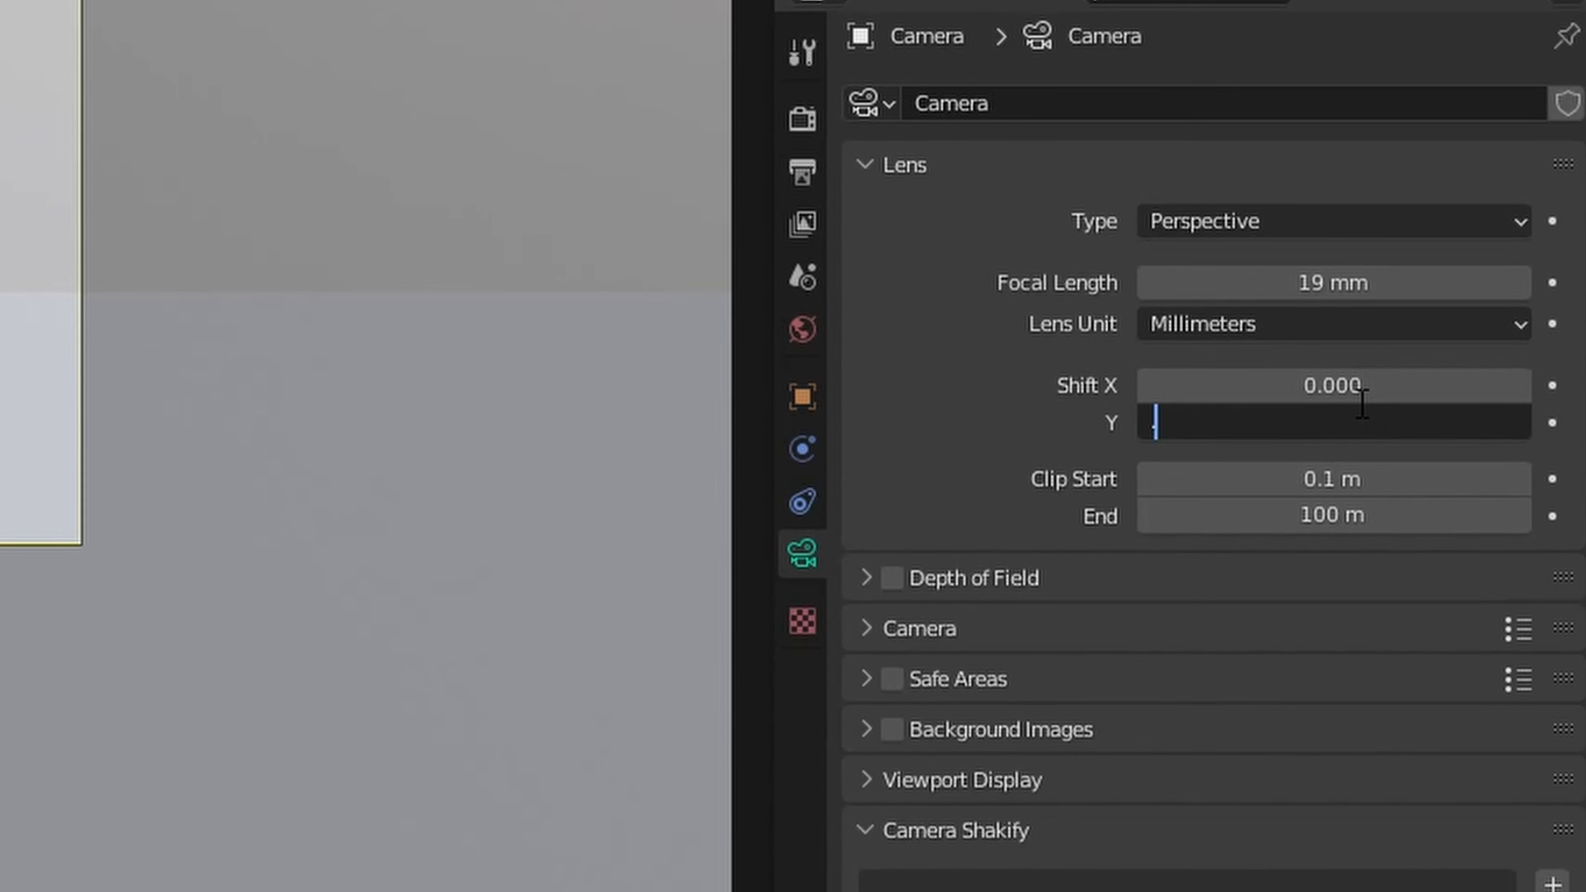
type("08")
key("Return")
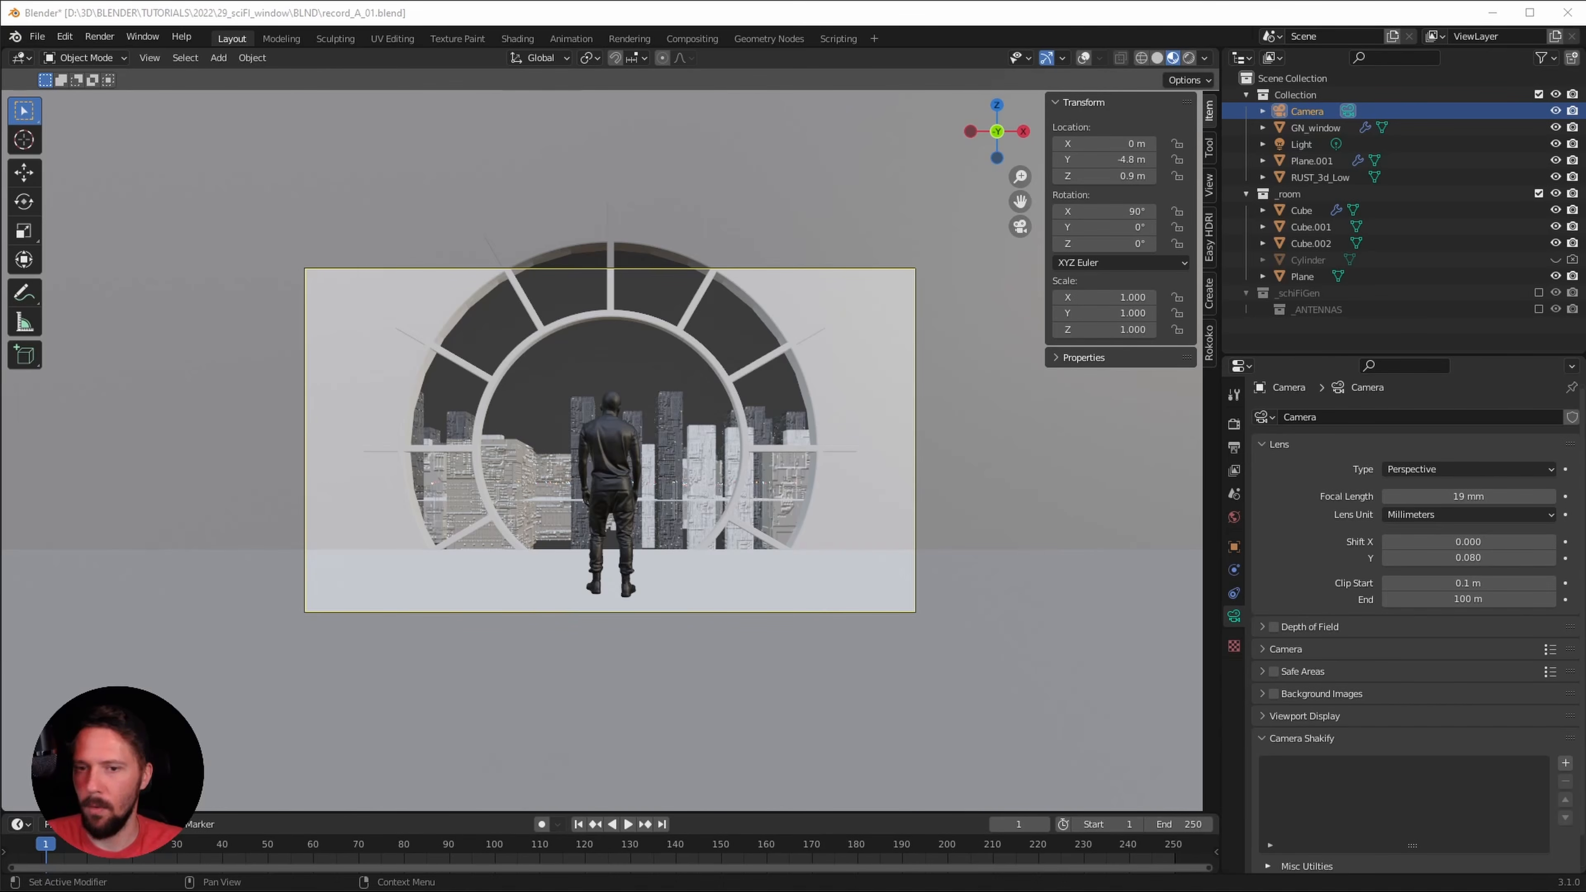
- Set the camera's clip end distance to 500 m
left_click(1467, 600)
type("500")
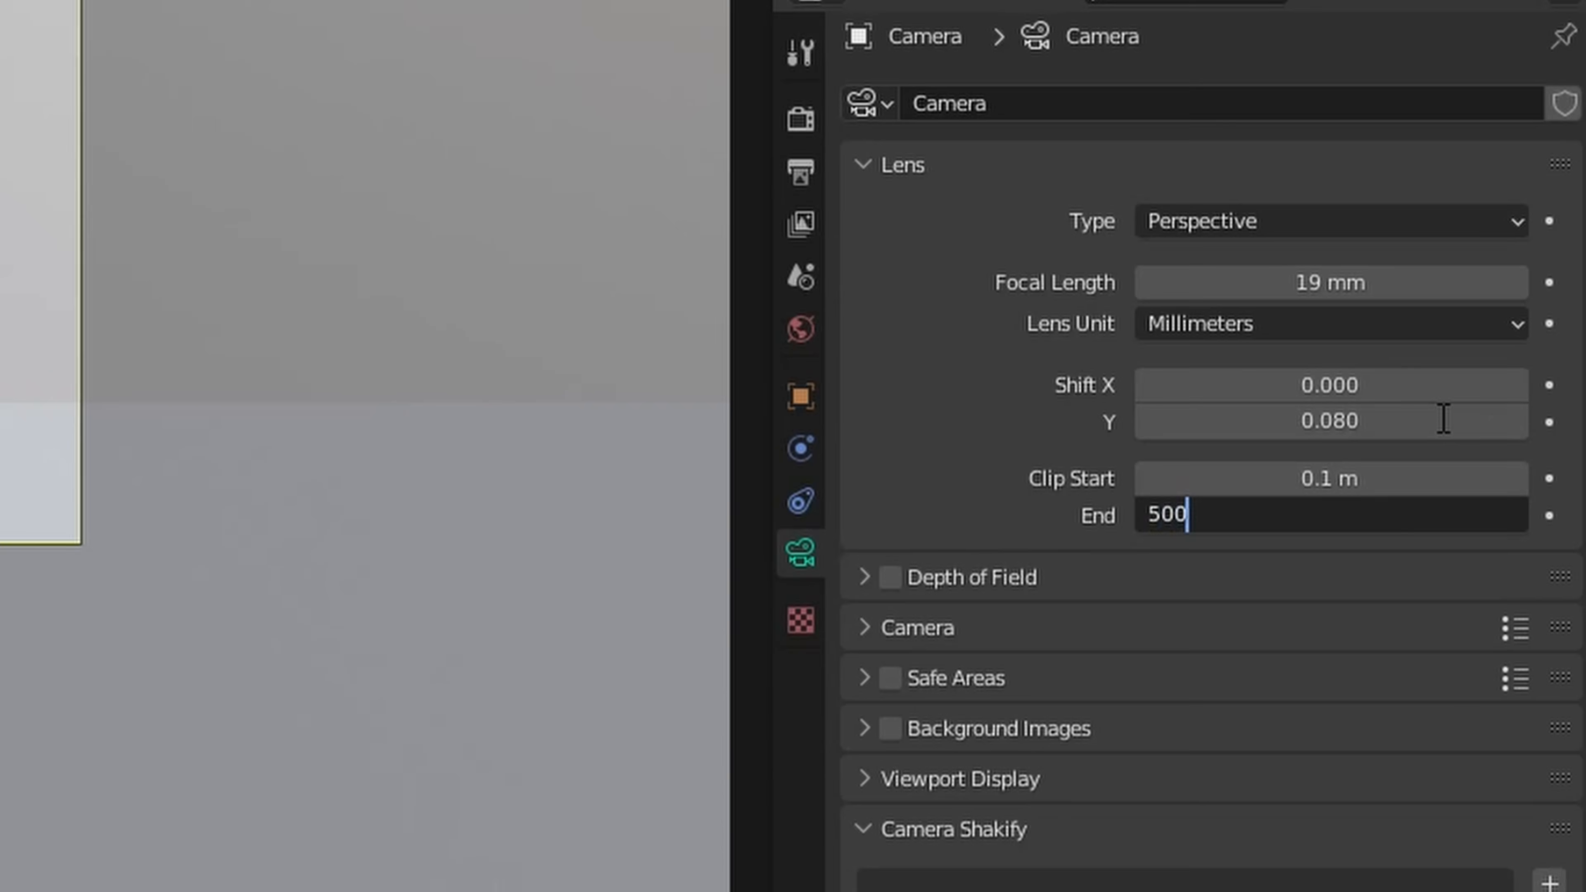
key("Return")
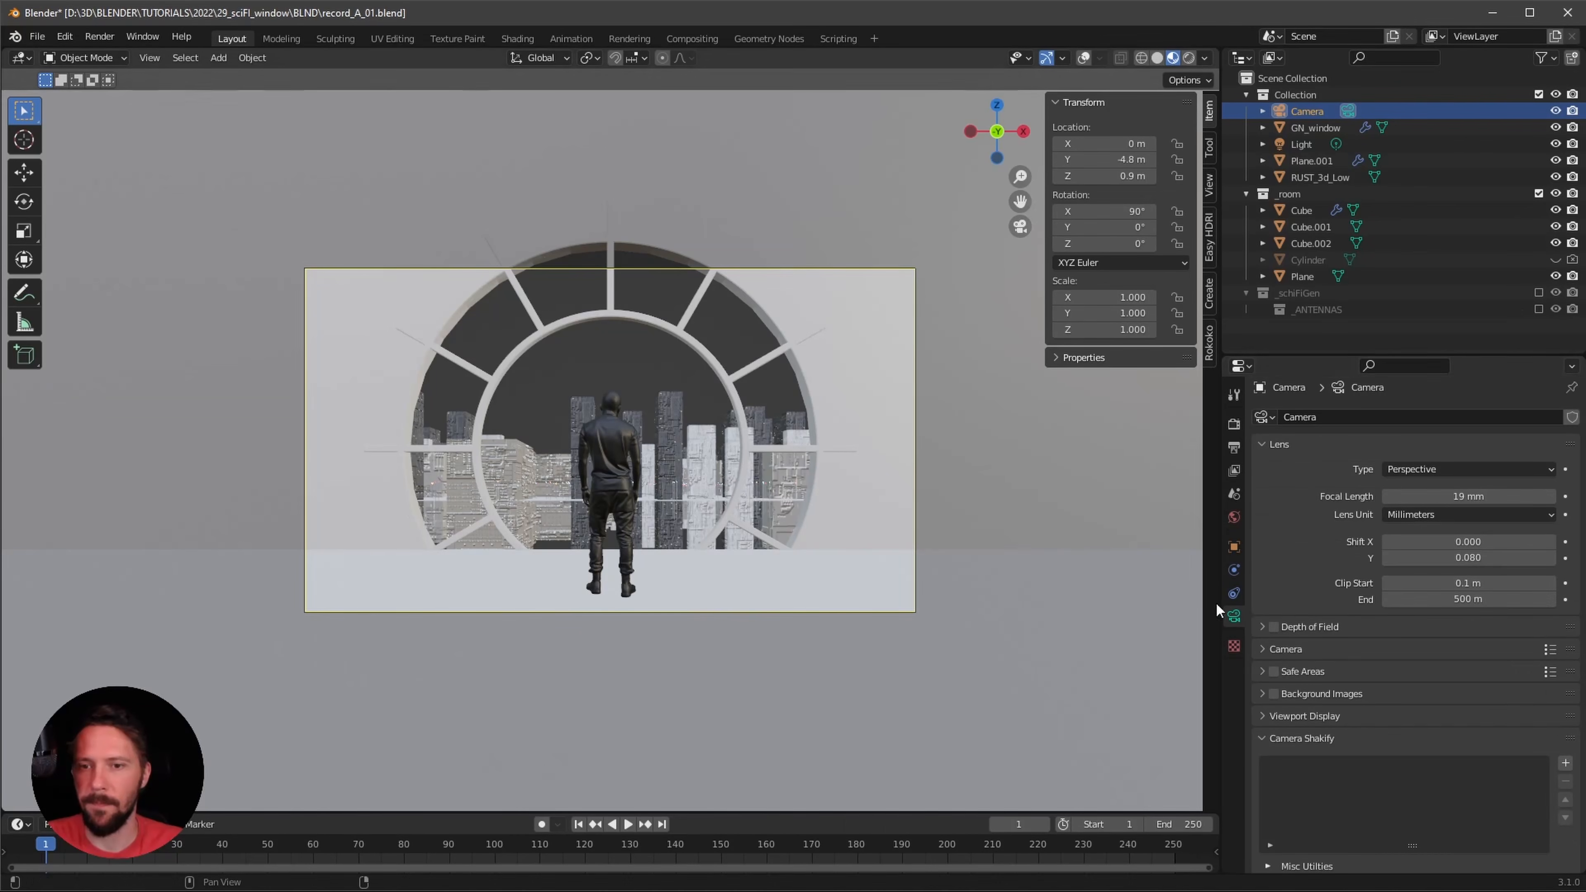
- Lower the city plane Plane.001 by setting its Z location to -8 m
left_click(1311, 161)
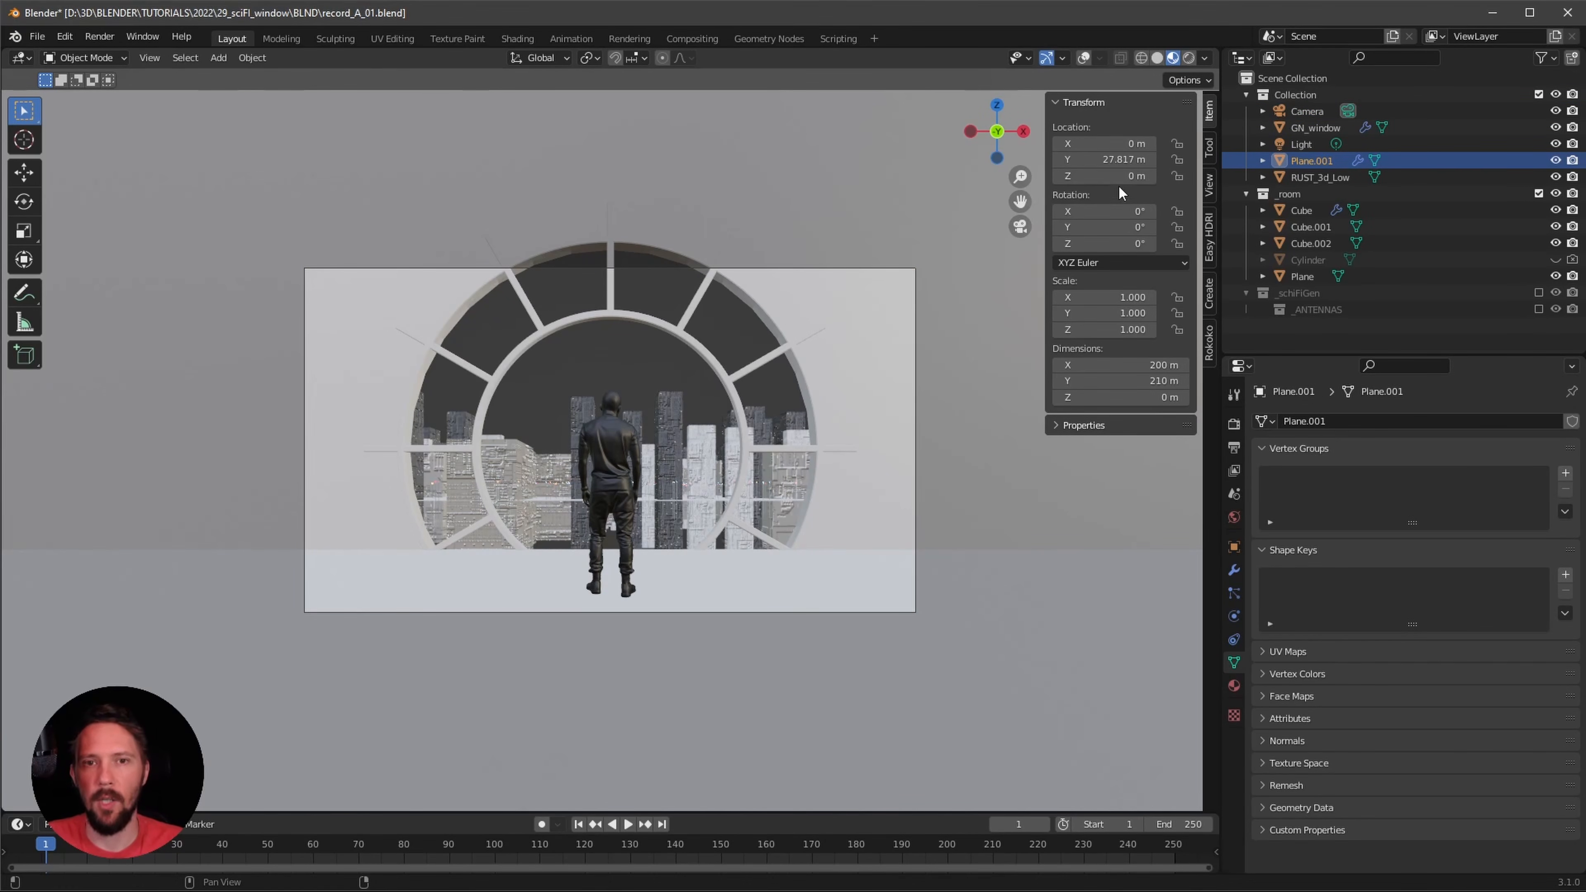
left_click_drag(1105, 176, 680, 293)
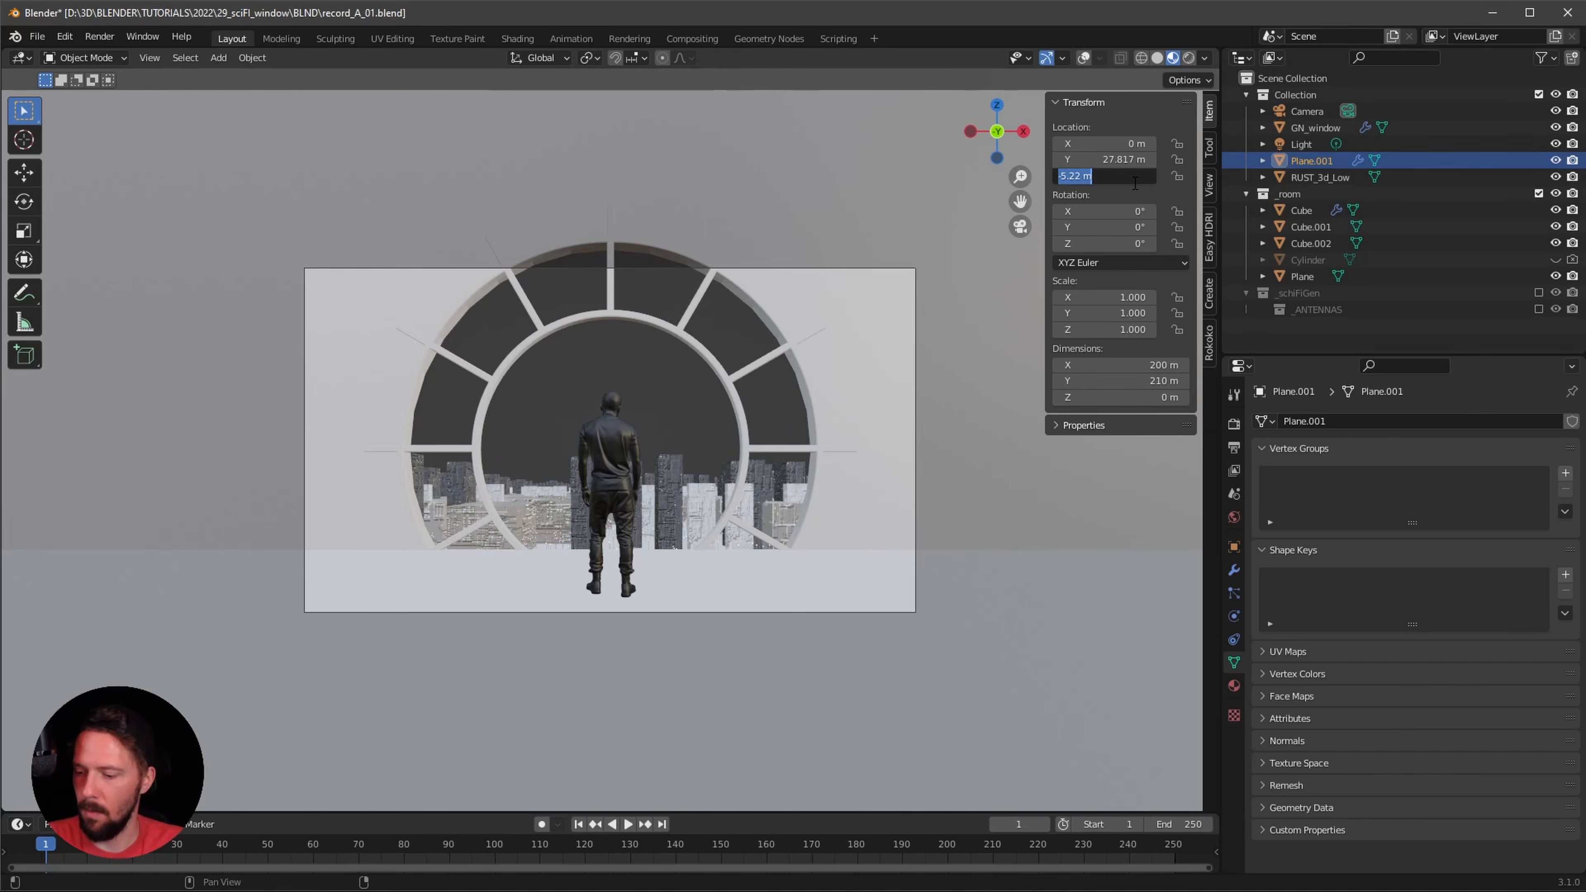
type("-8")
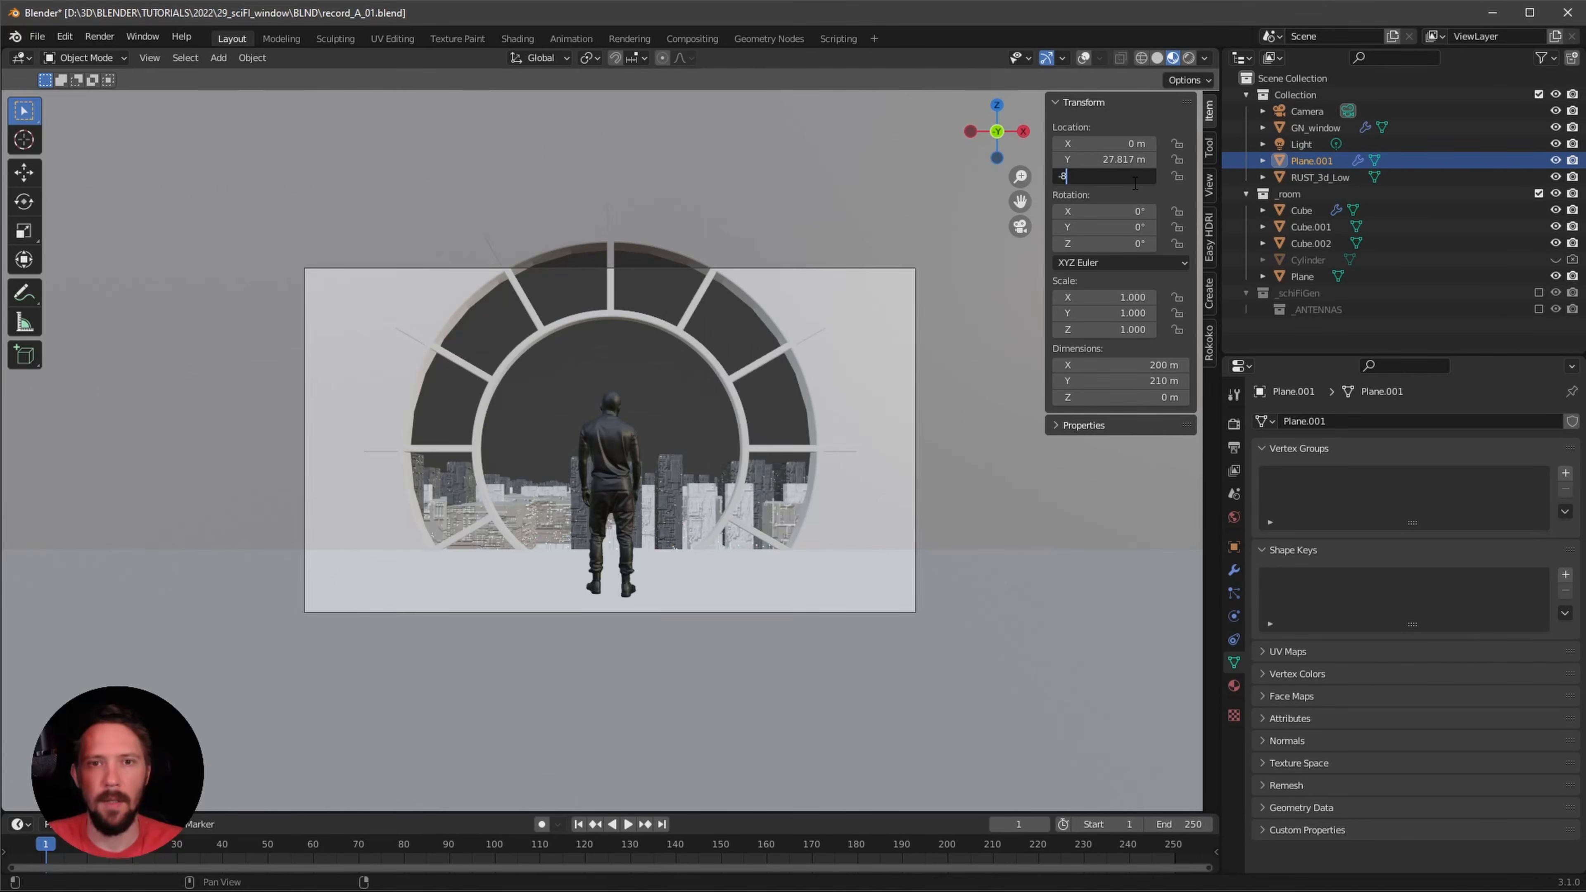
key("Return")
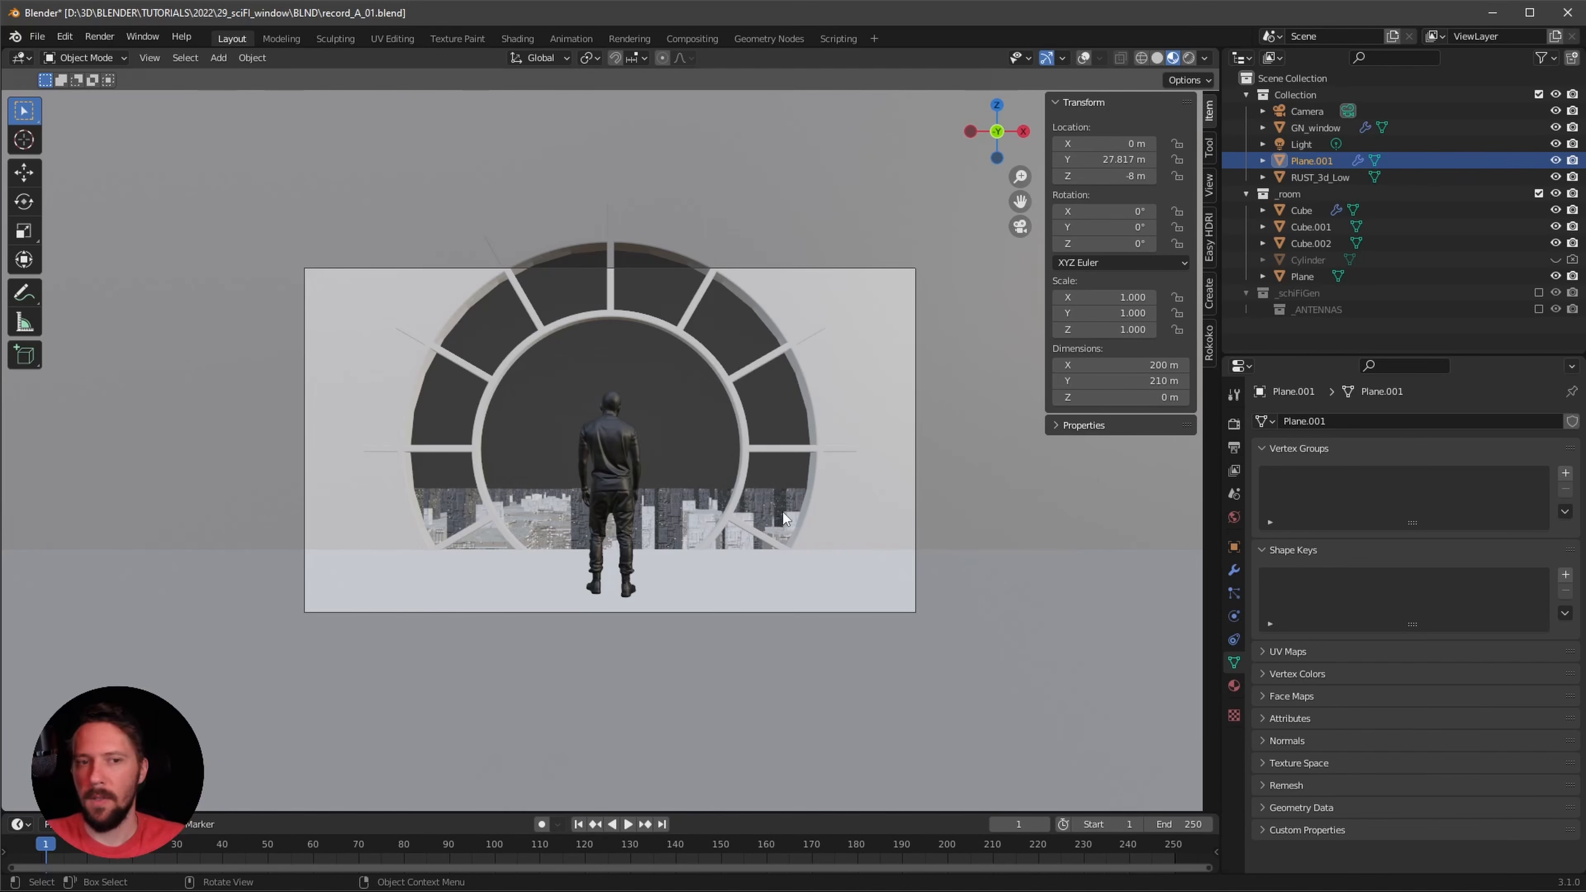
- Enter Edit Mode on the city plane with viewport overlays shown, and rename the object Plane.001 to city
middle_click_drag(783, 512, 710, 556)
key("Tab")
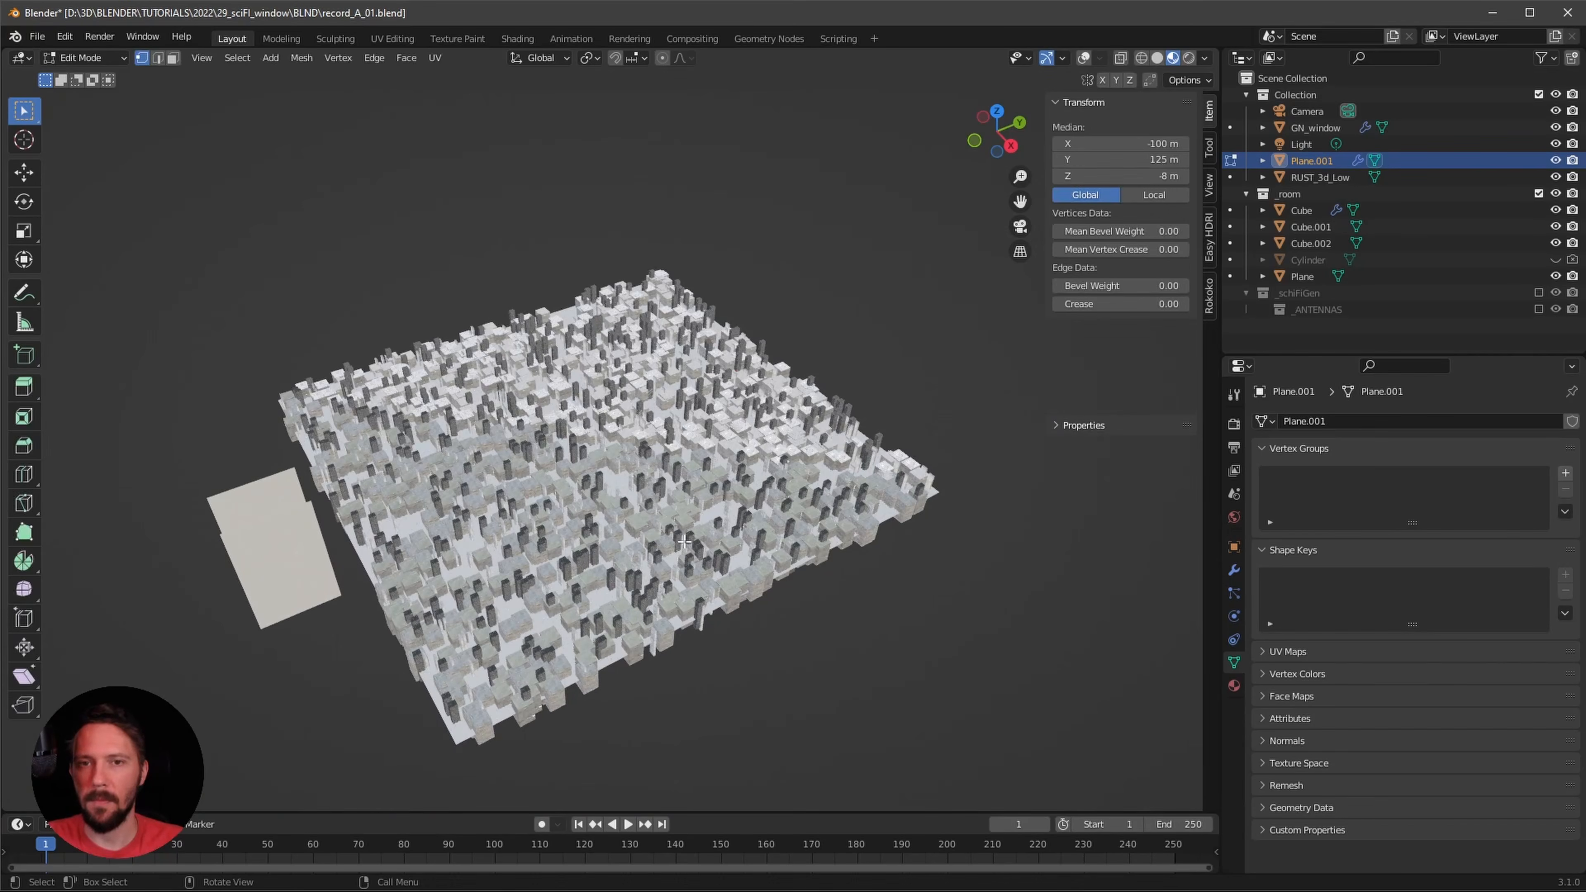
left_click(1084, 57)
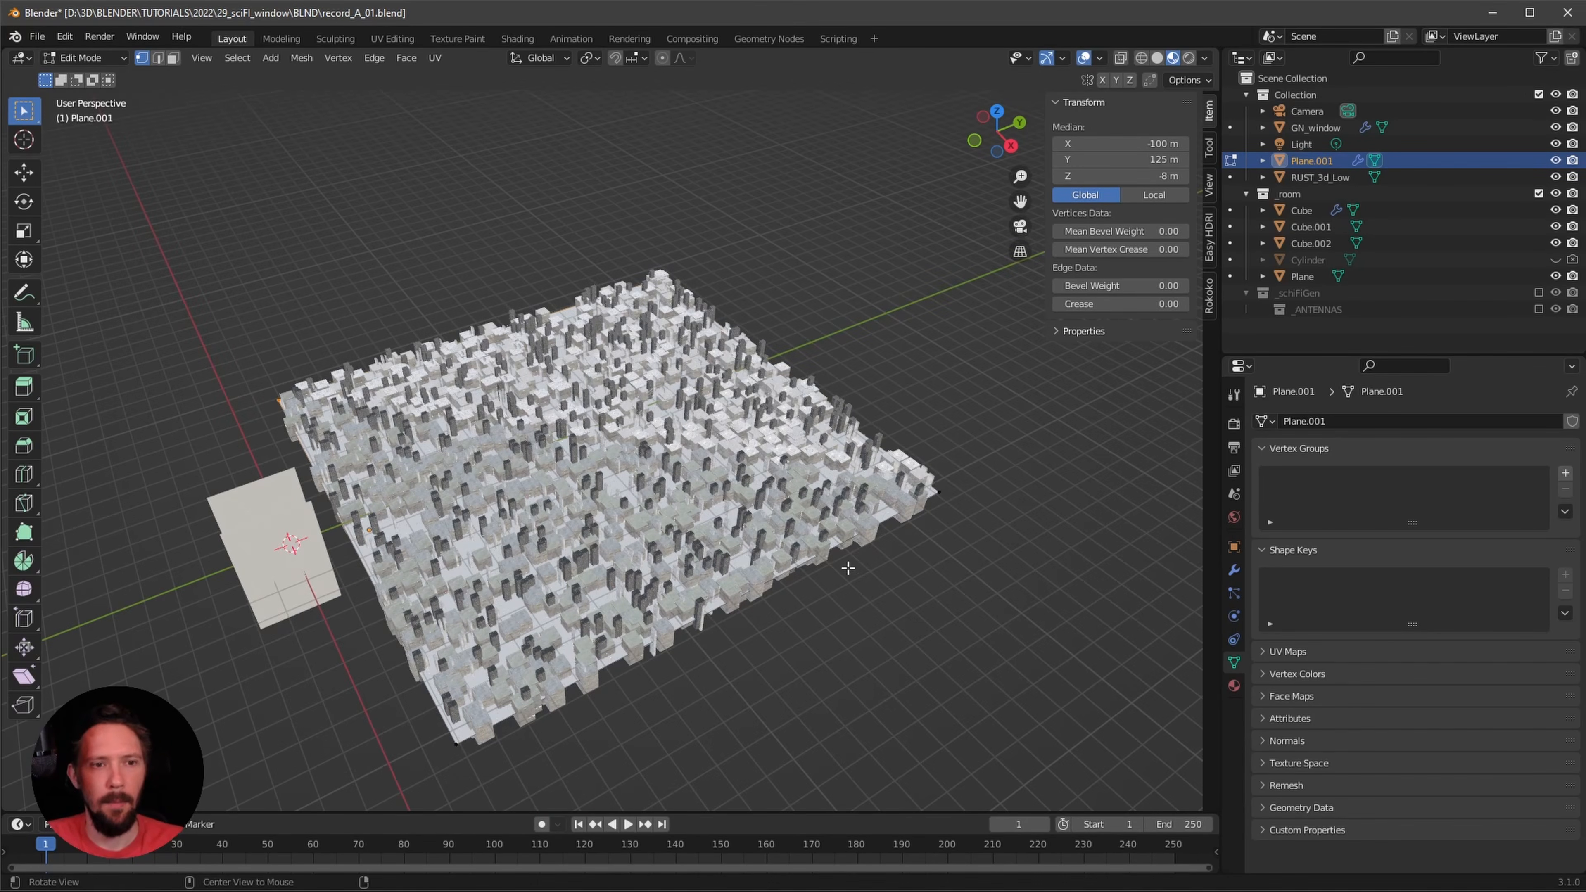
middle_click_drag(842, 566, 849, 512)
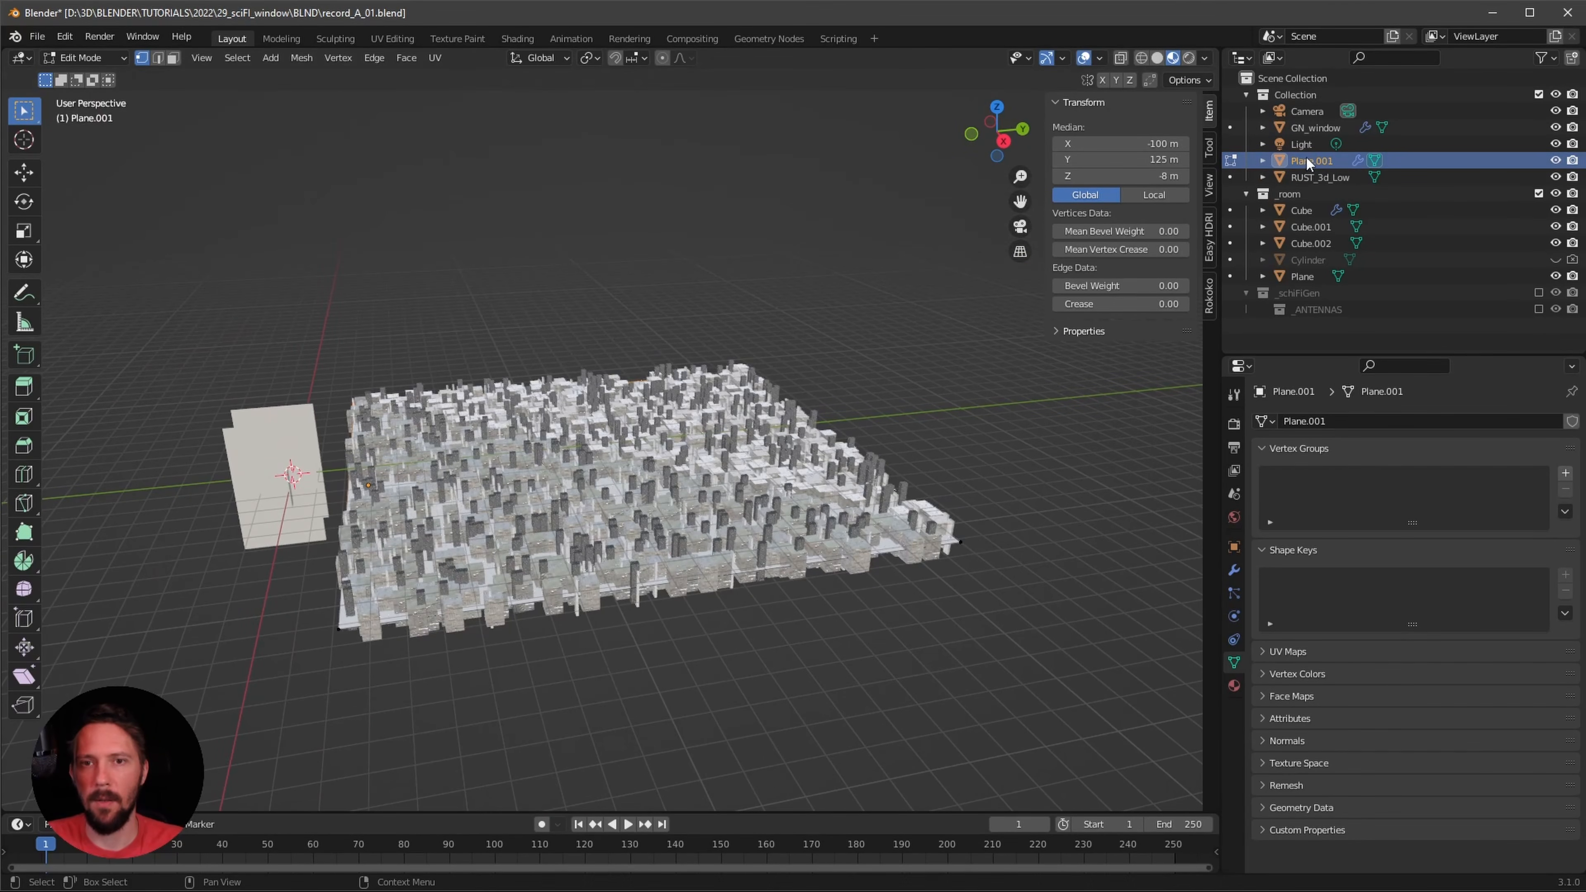
key("Tab")
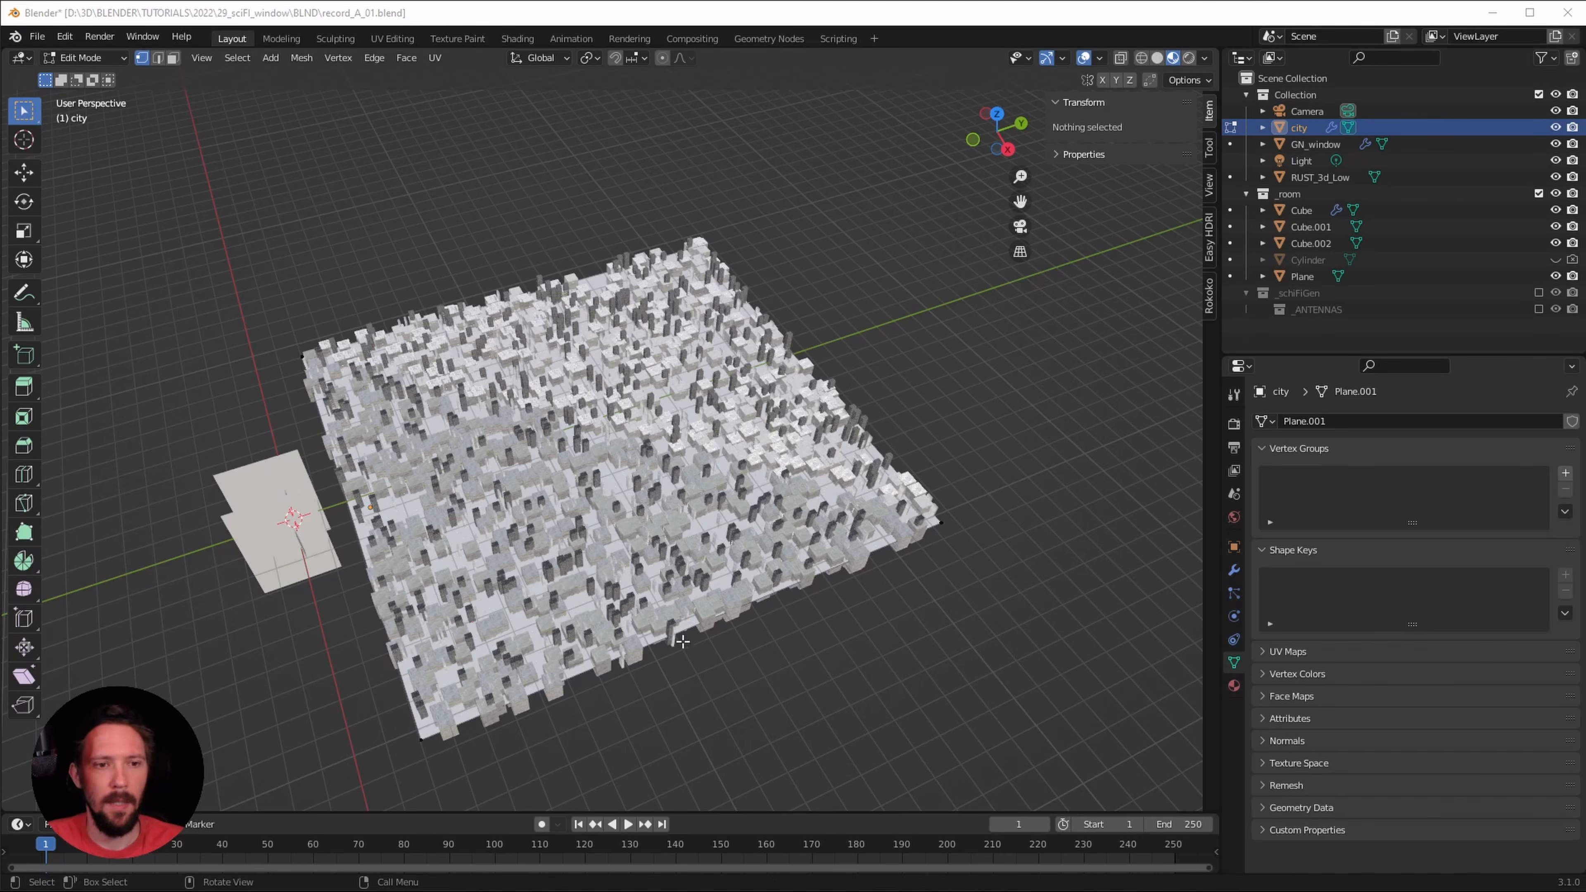
- Add a loop cut across the width of the city plane and set its Y position to 150 m
middle_click_drag(715, 661, 693, 608)
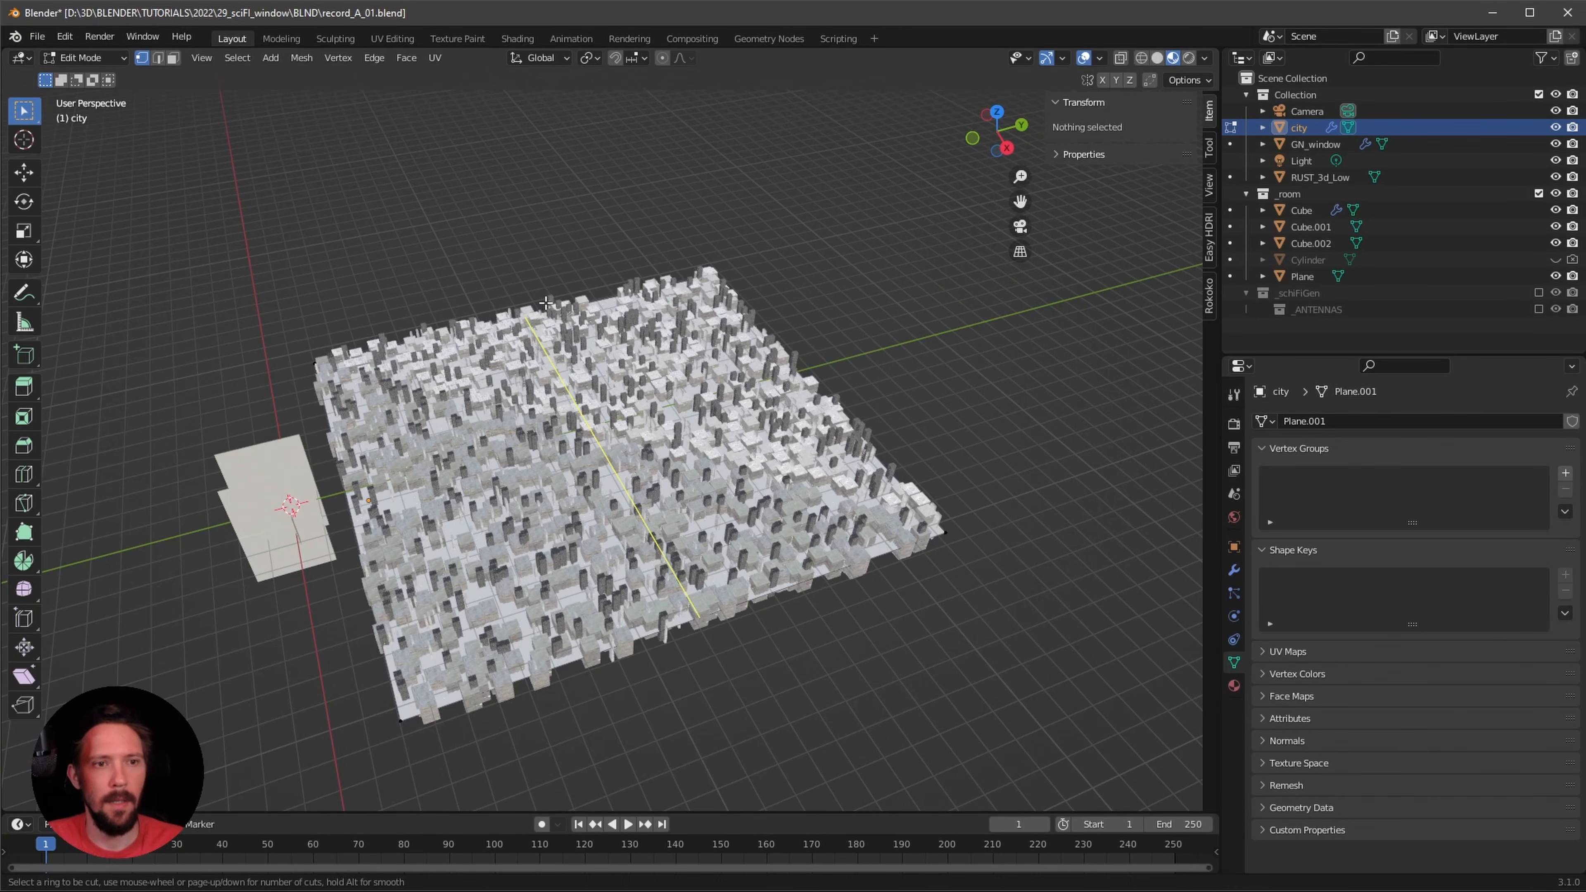
left_click(522, 308)
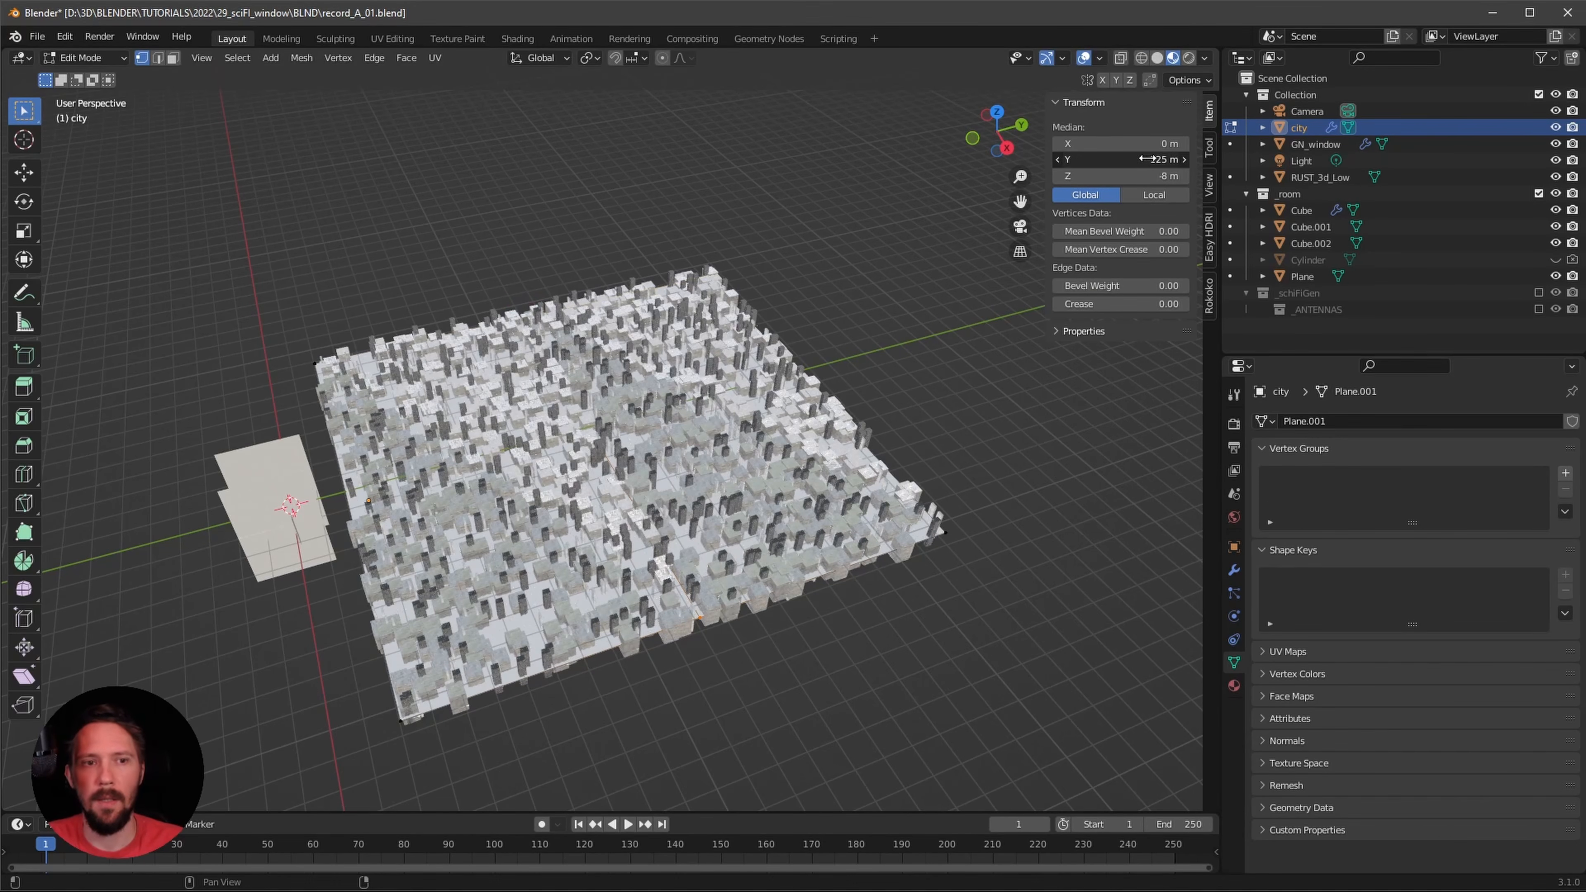
left_click_drag(1146, 159, 1180, 181)
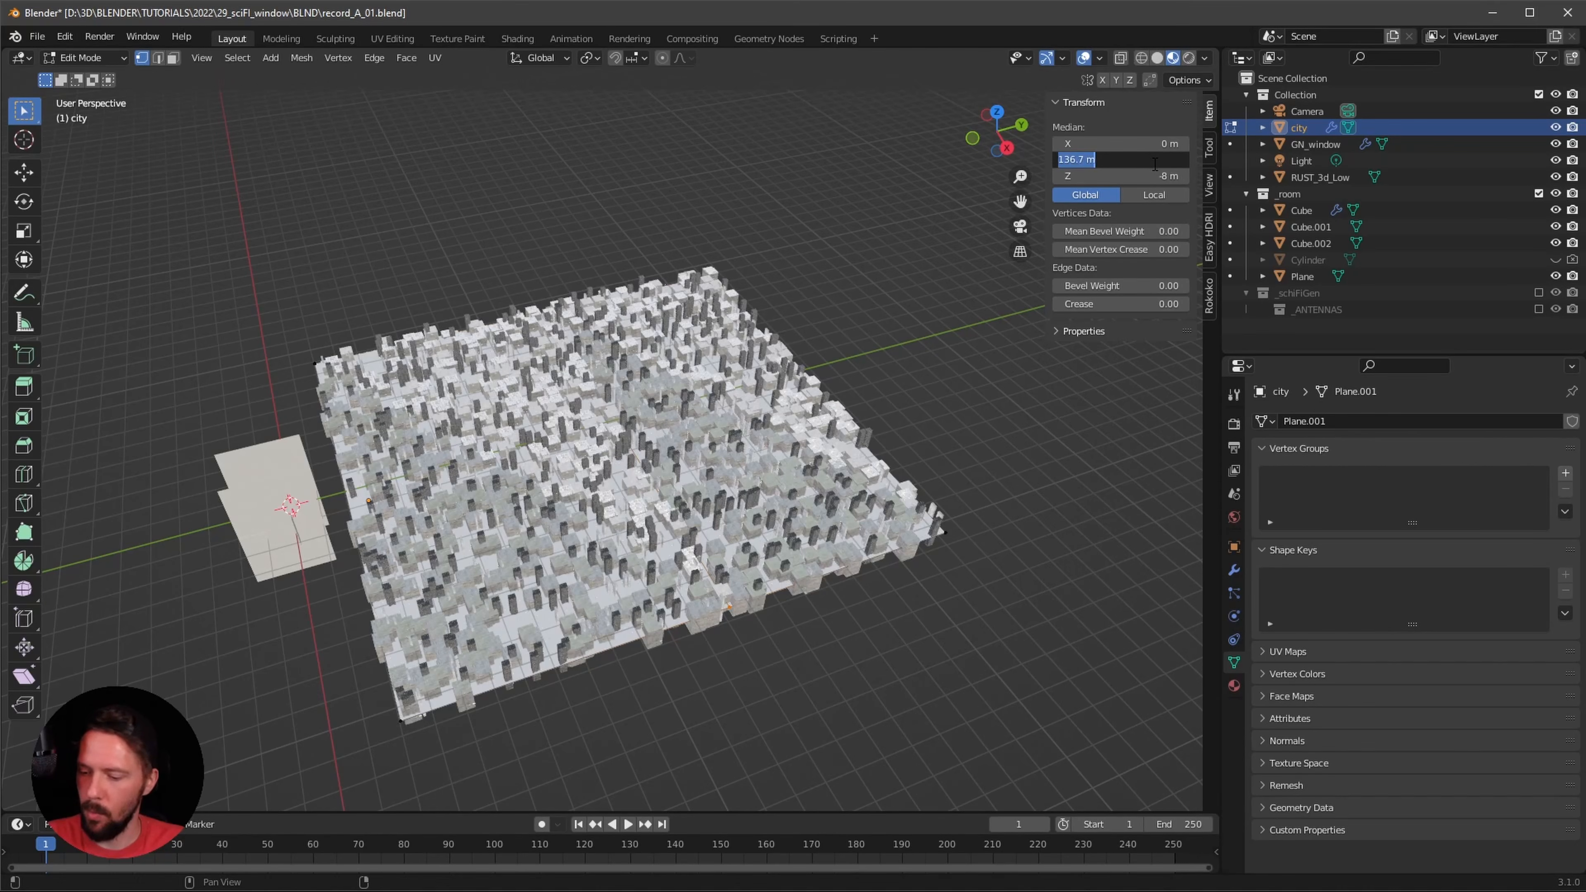
type("150")
key("Return")
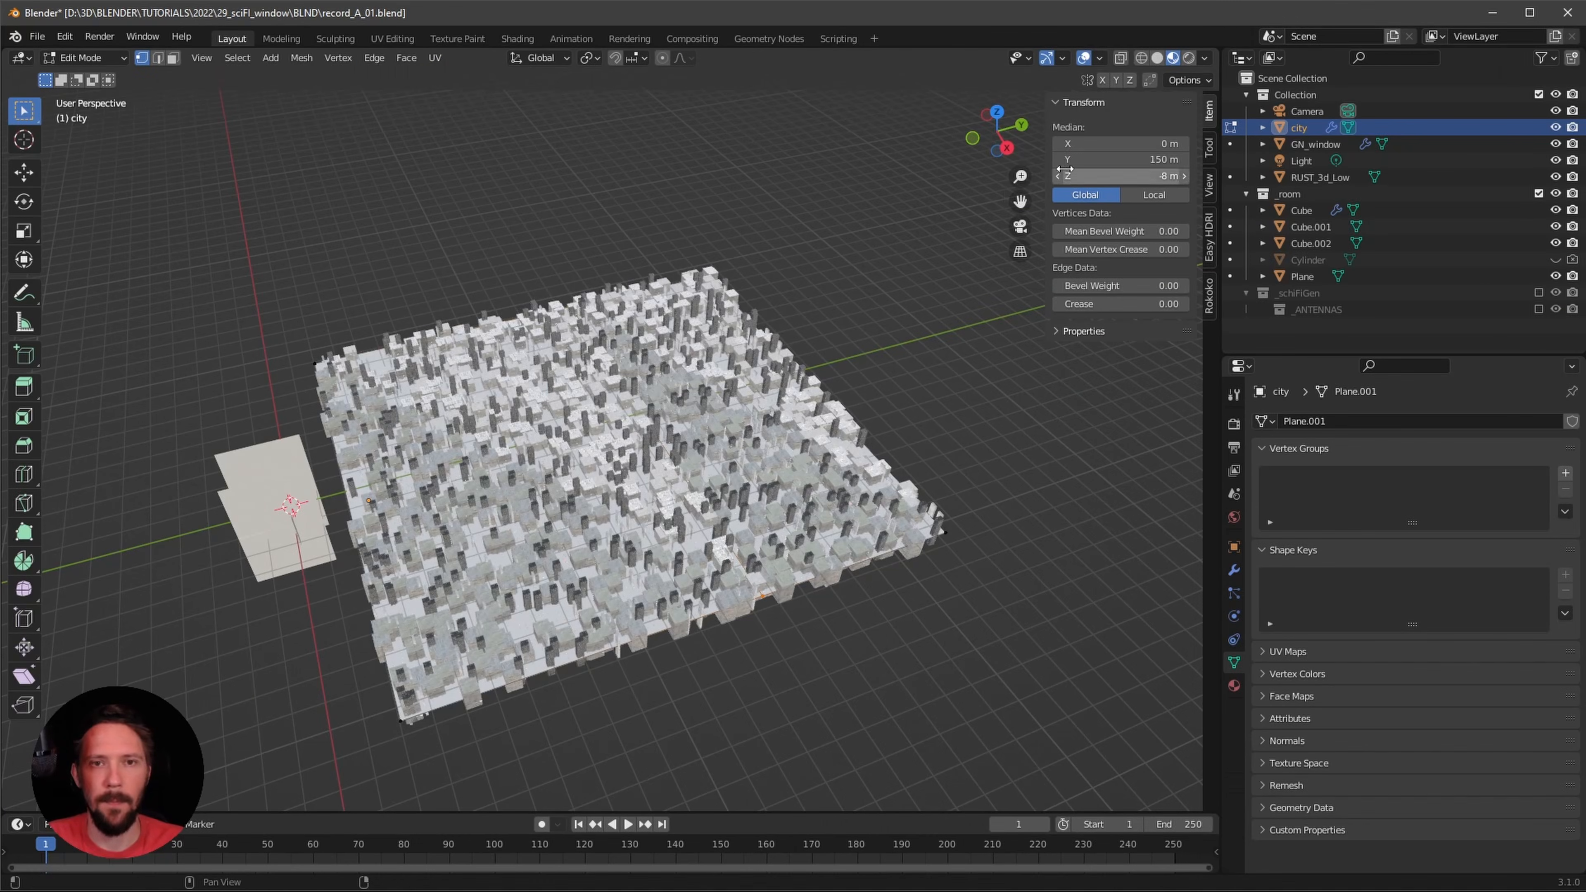
- Hide the CityGen modifier in the viewport, use Solid shading, and select the plane's face beyond the loop cut, farthest from the window
left_click(173, 59)
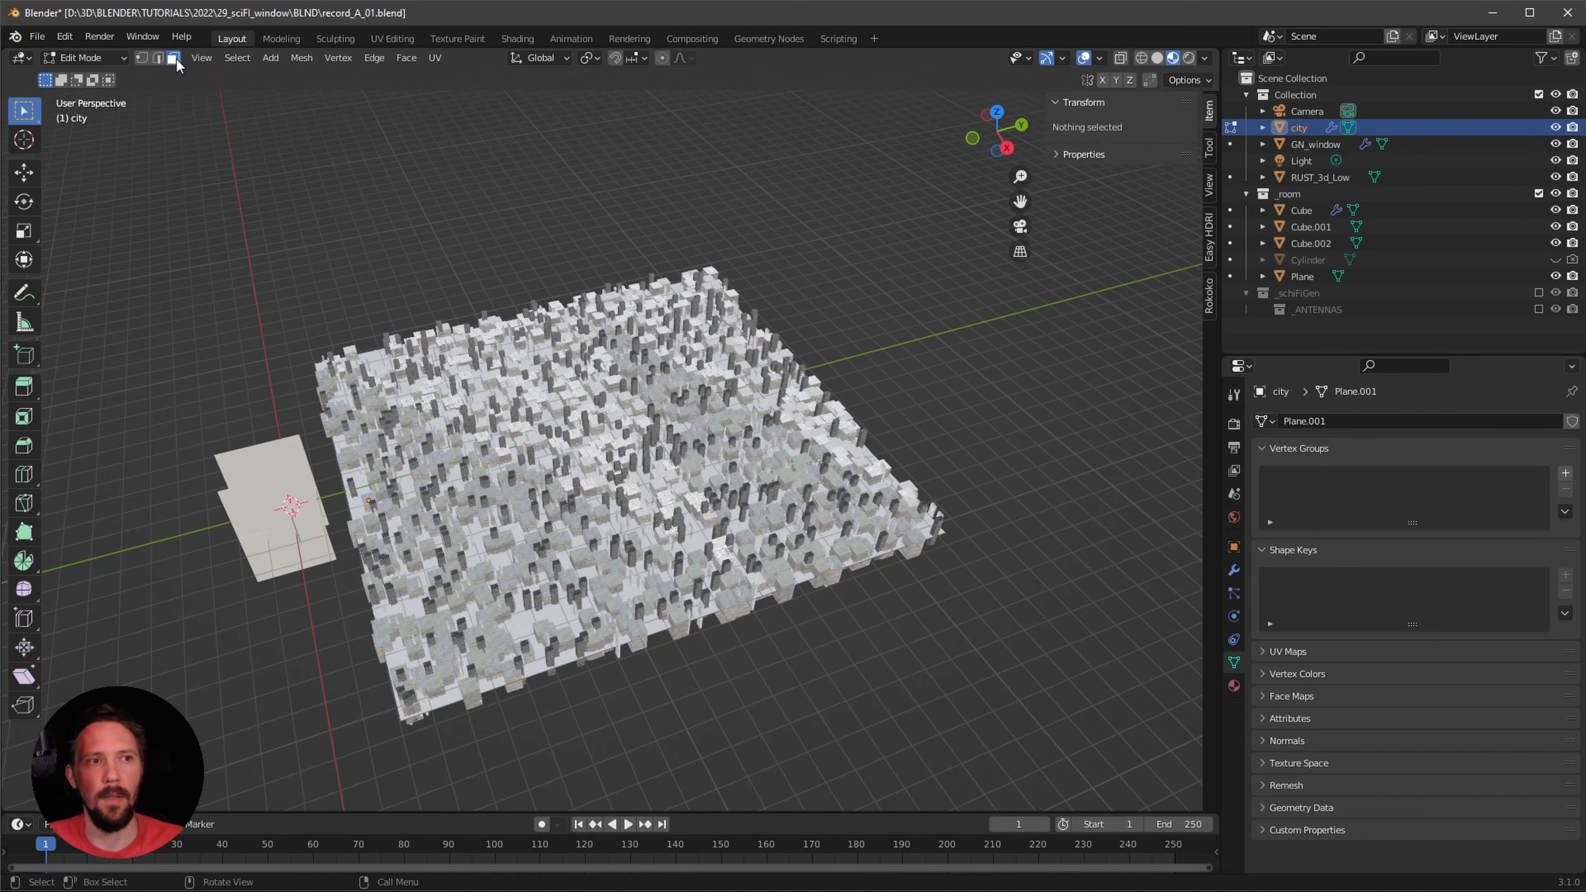
middle_click_drag(784, 445, 765, 440)
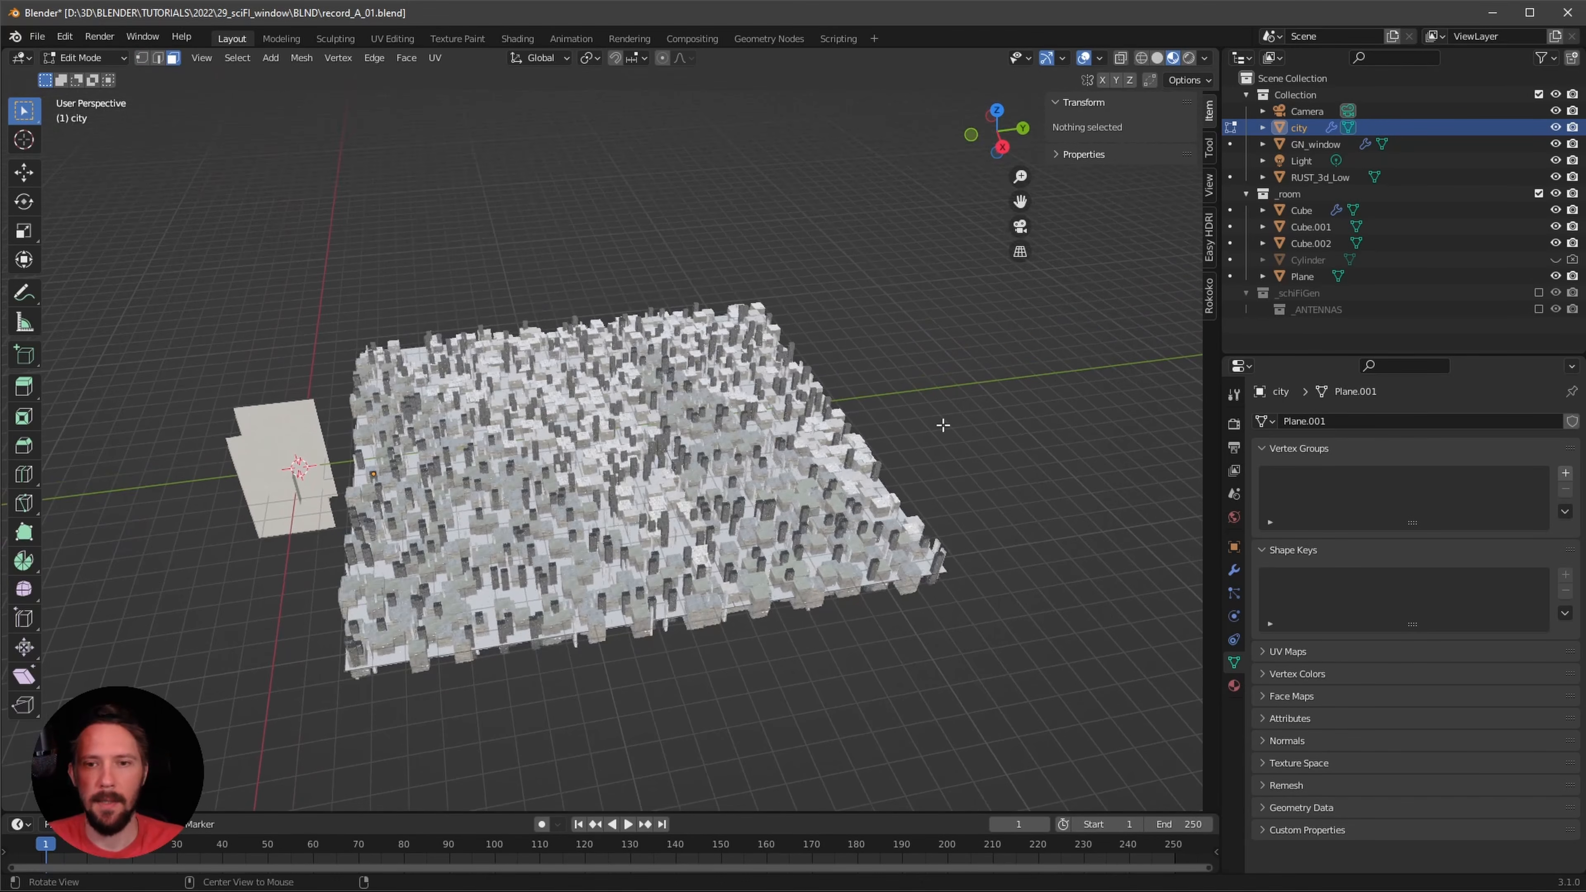
left_click(1233, 570)
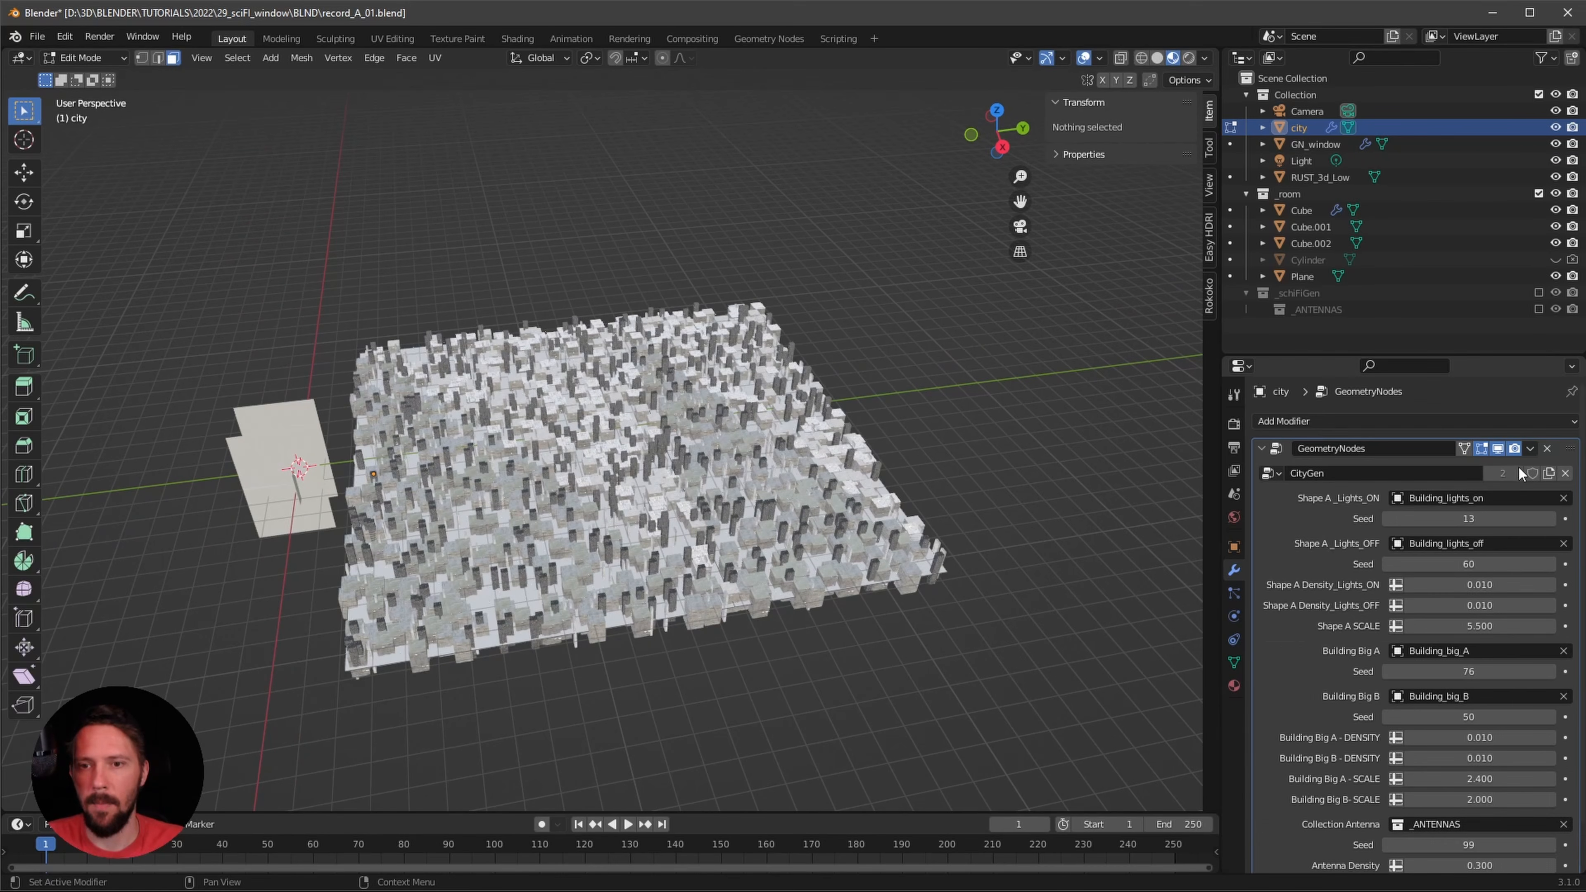
left_click(1498, 448)
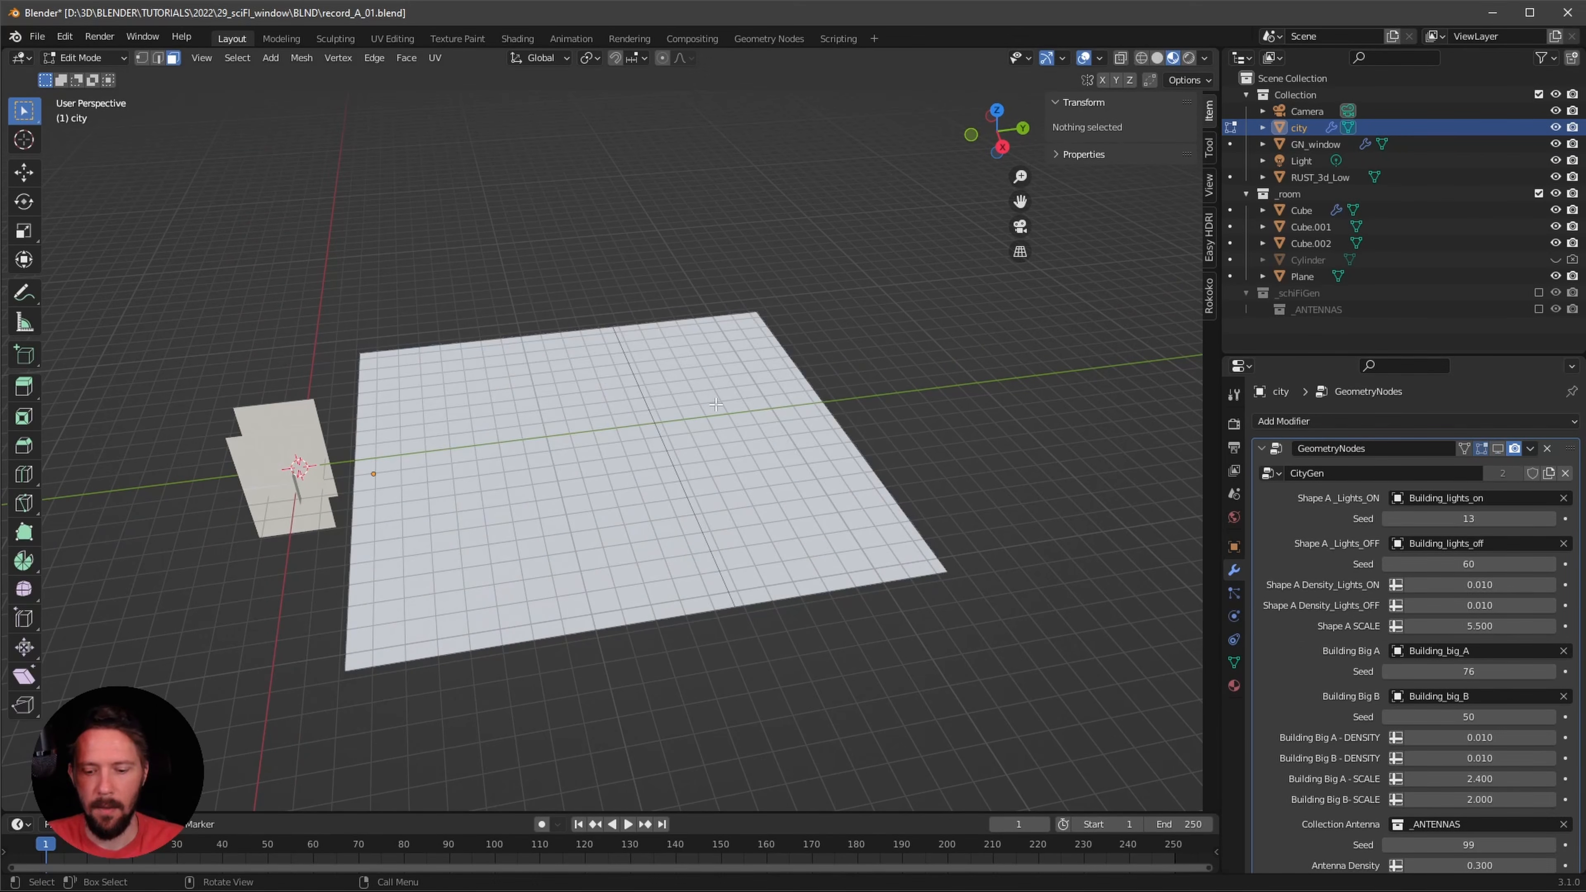
key("z")
left_click(837, 406)
middle_click_drag(860, 453, 880, 475)
left_click(768, 451)
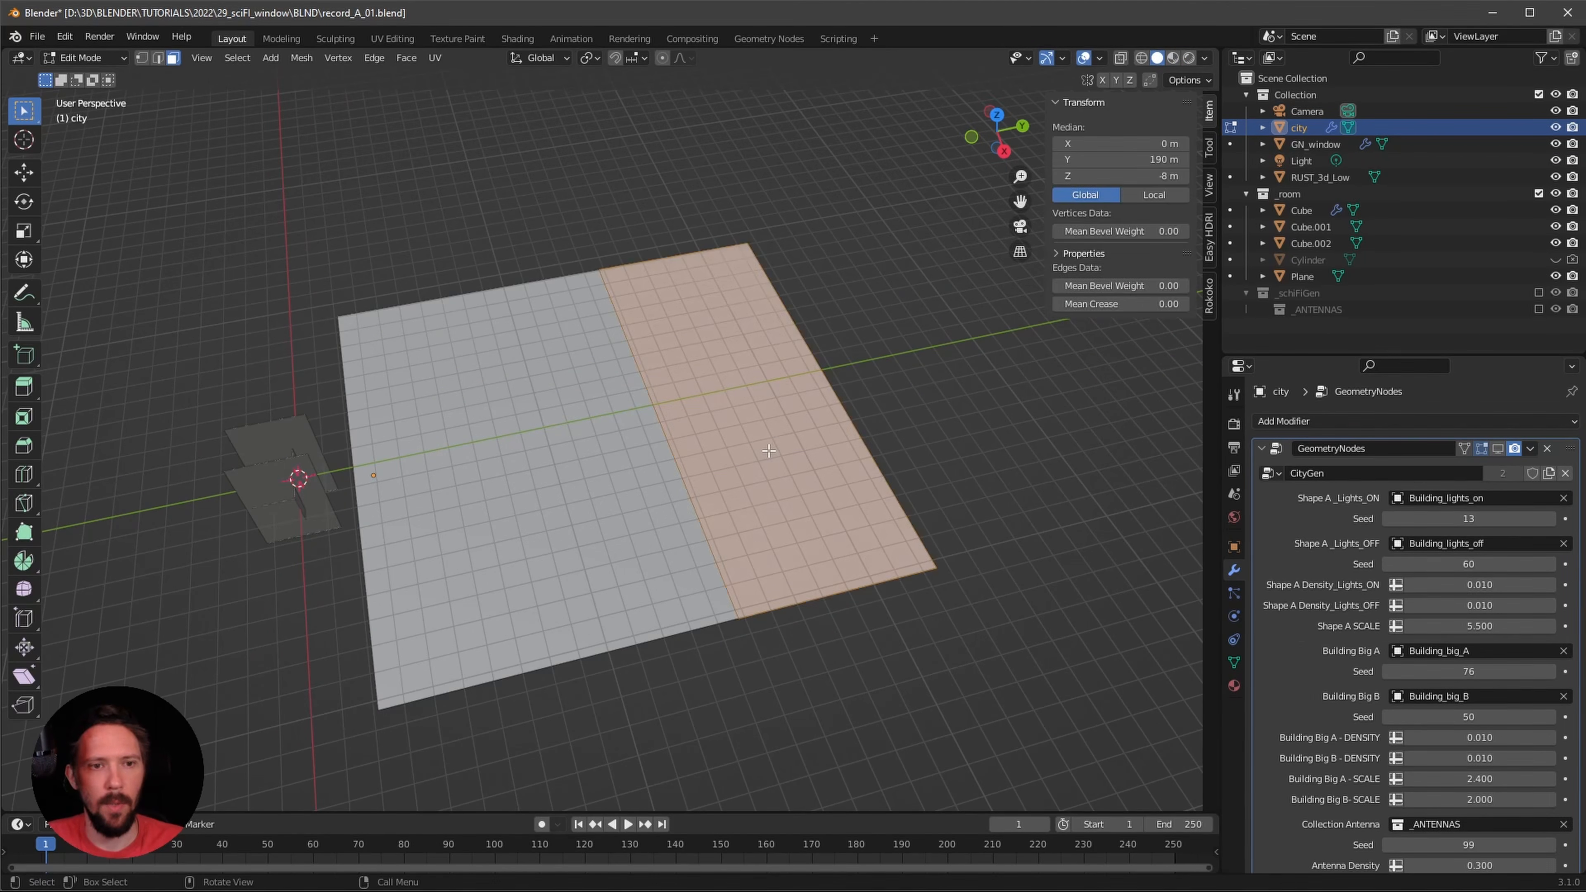
middle_click_drag(714, 419, 775, 447)
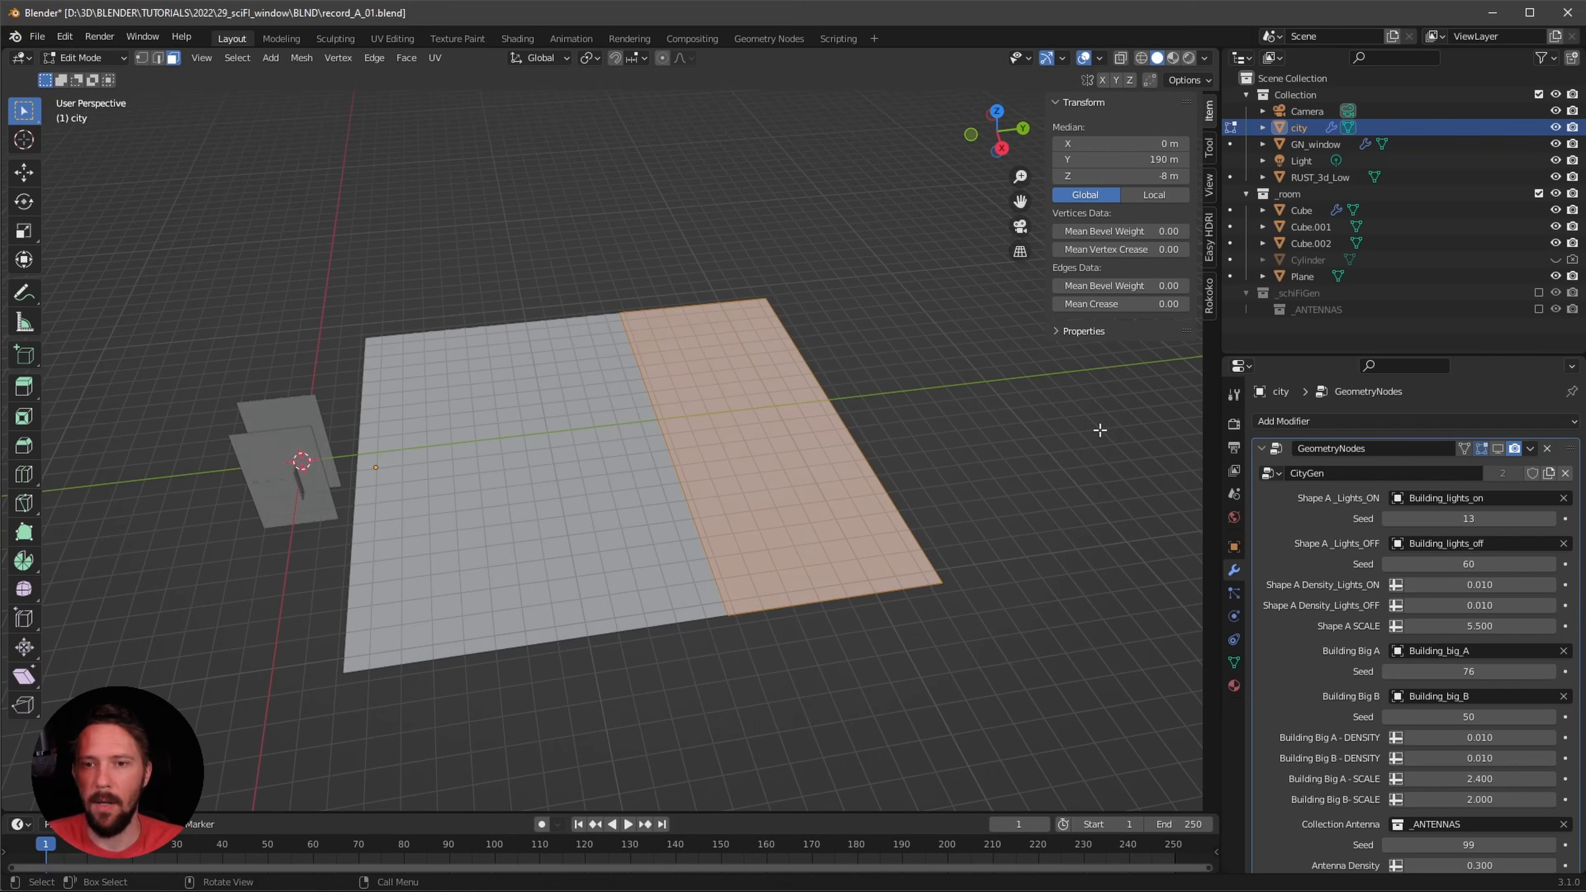
- Show the CityGen modifier in the viewport again and use Material Preview shading
left_click(1498, 448)
middle_click_drag(917, 400, 953, 420)
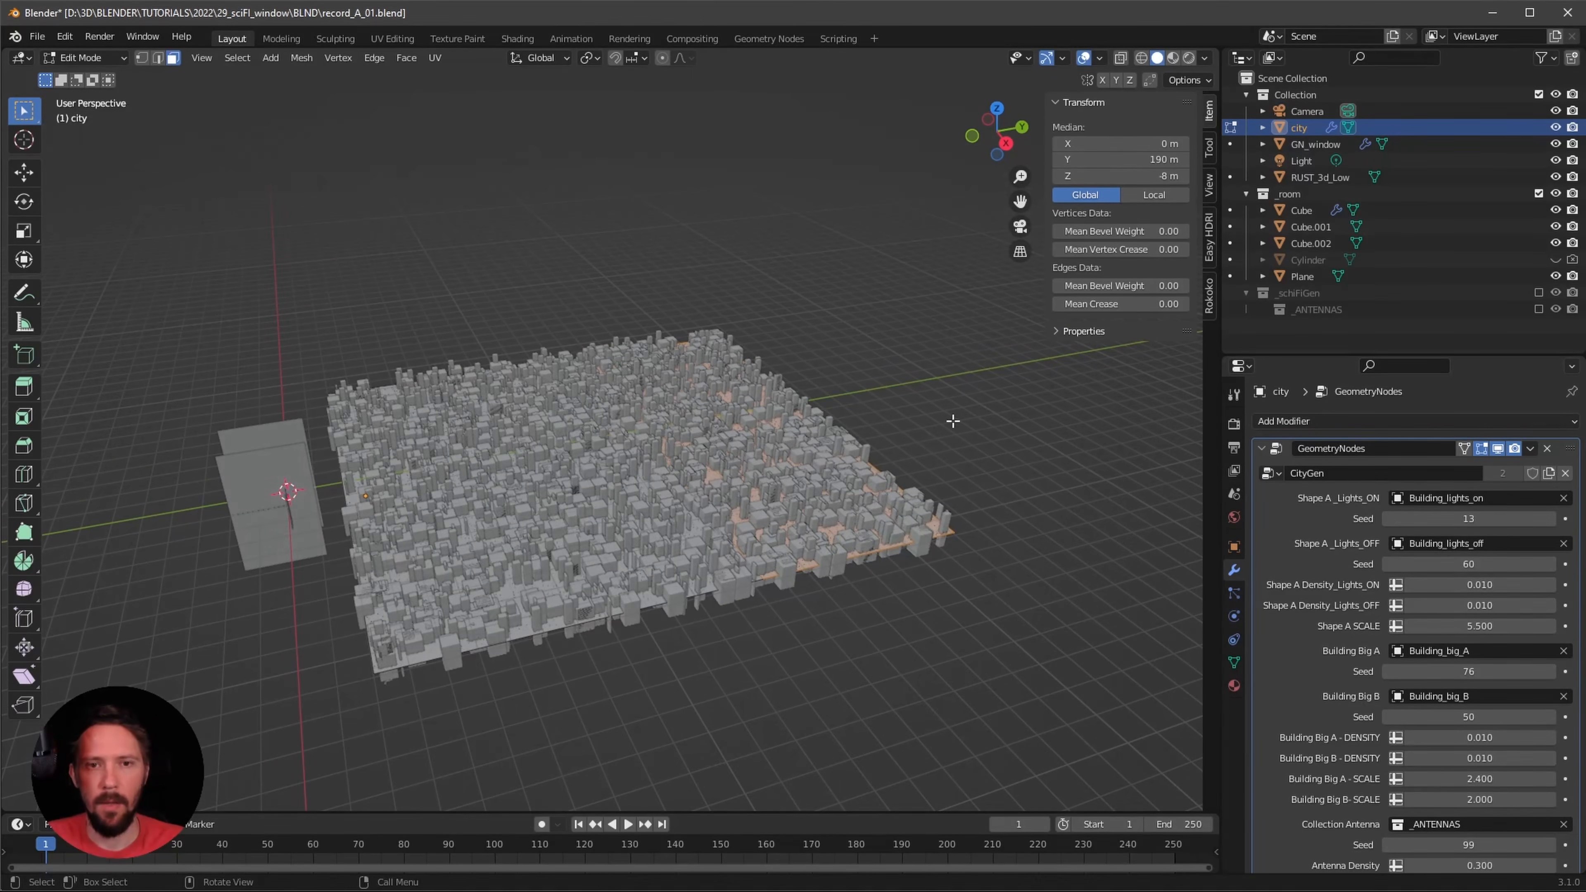
key("z")
left_click(847, 542)
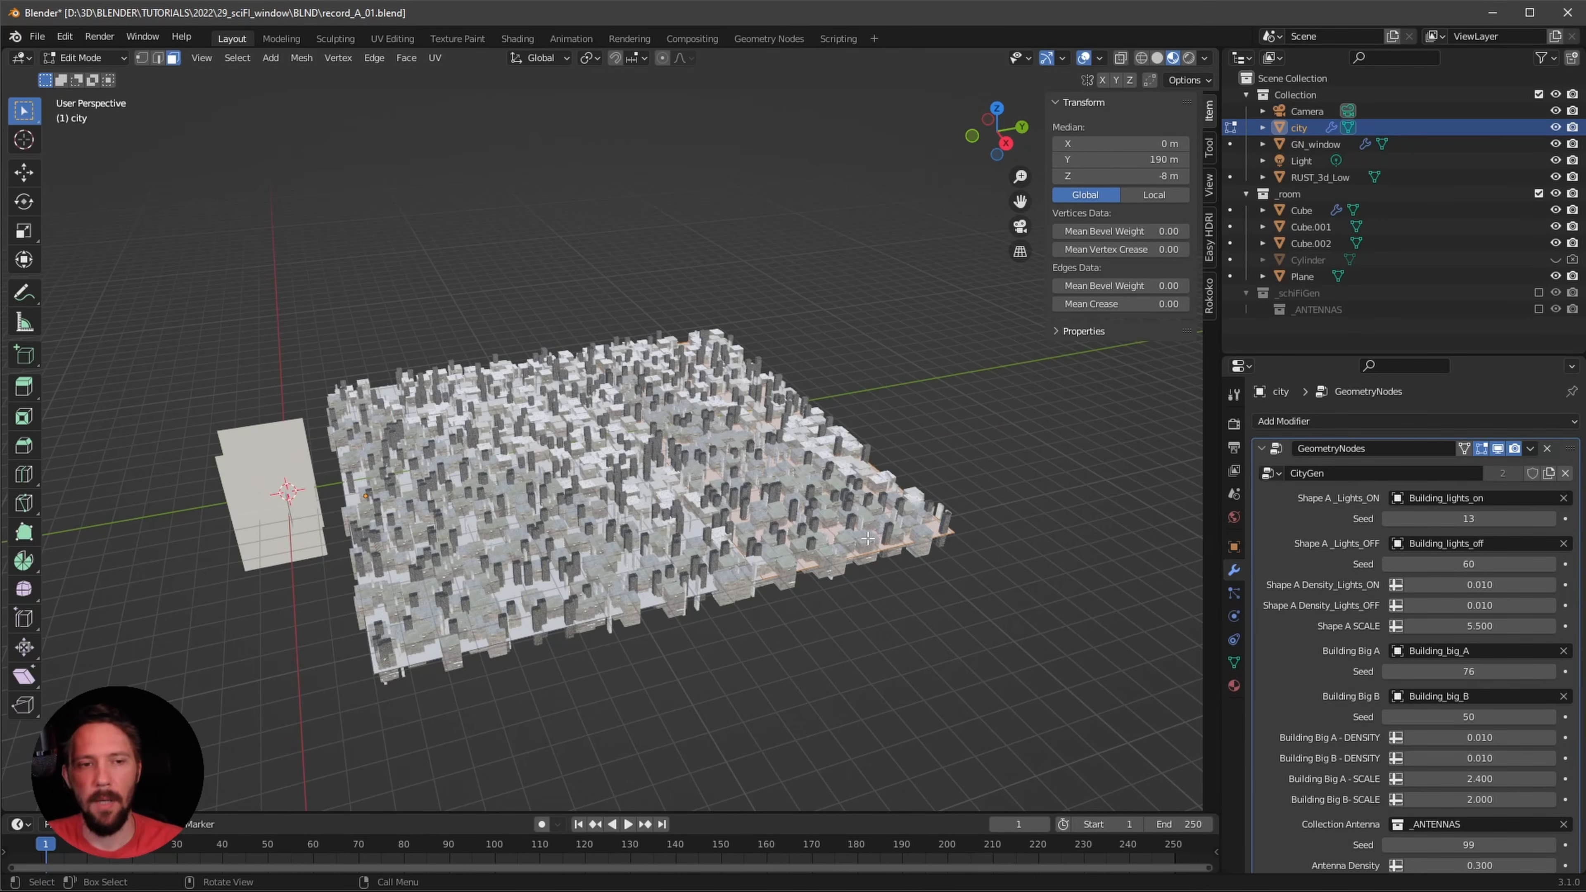
- Extrude the selected far face of the city mesh upward and set its Z position to 65 m
key("e")
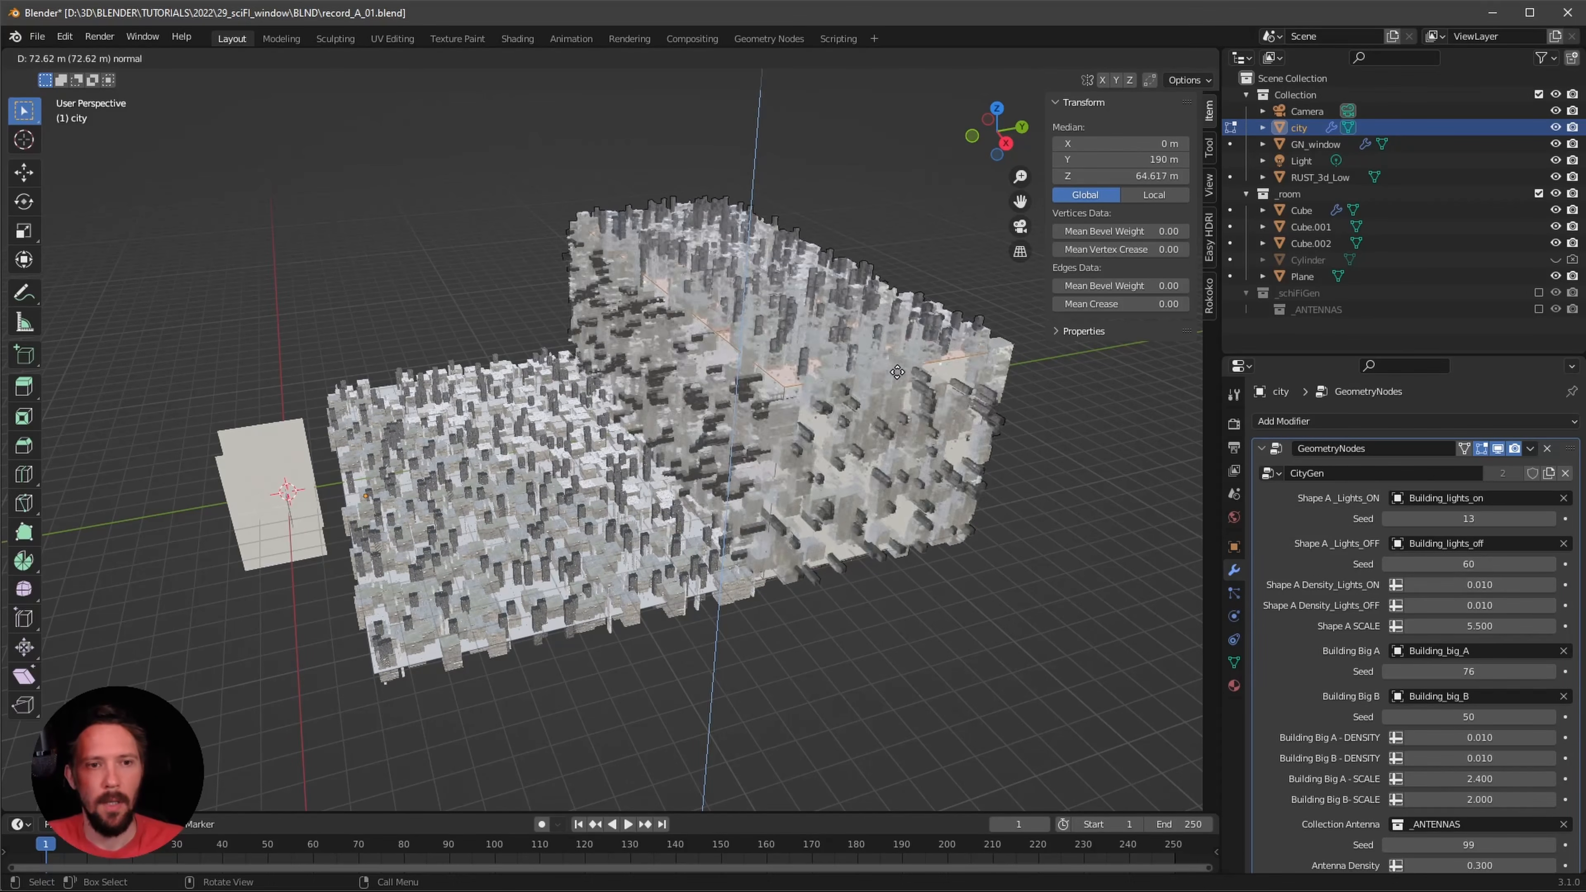
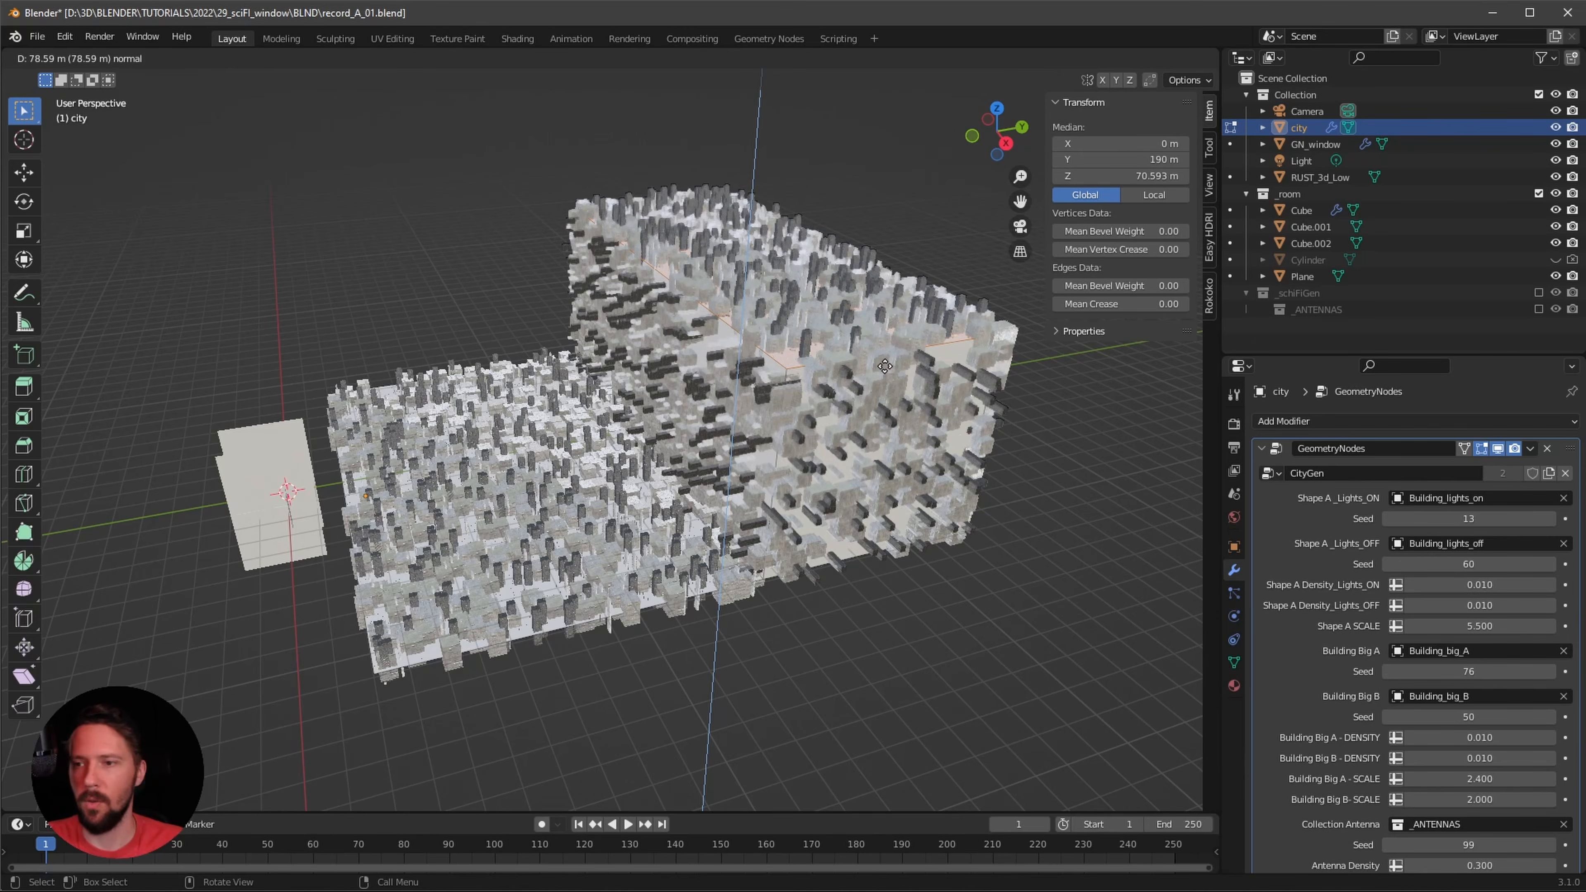
left_click(885, 364)
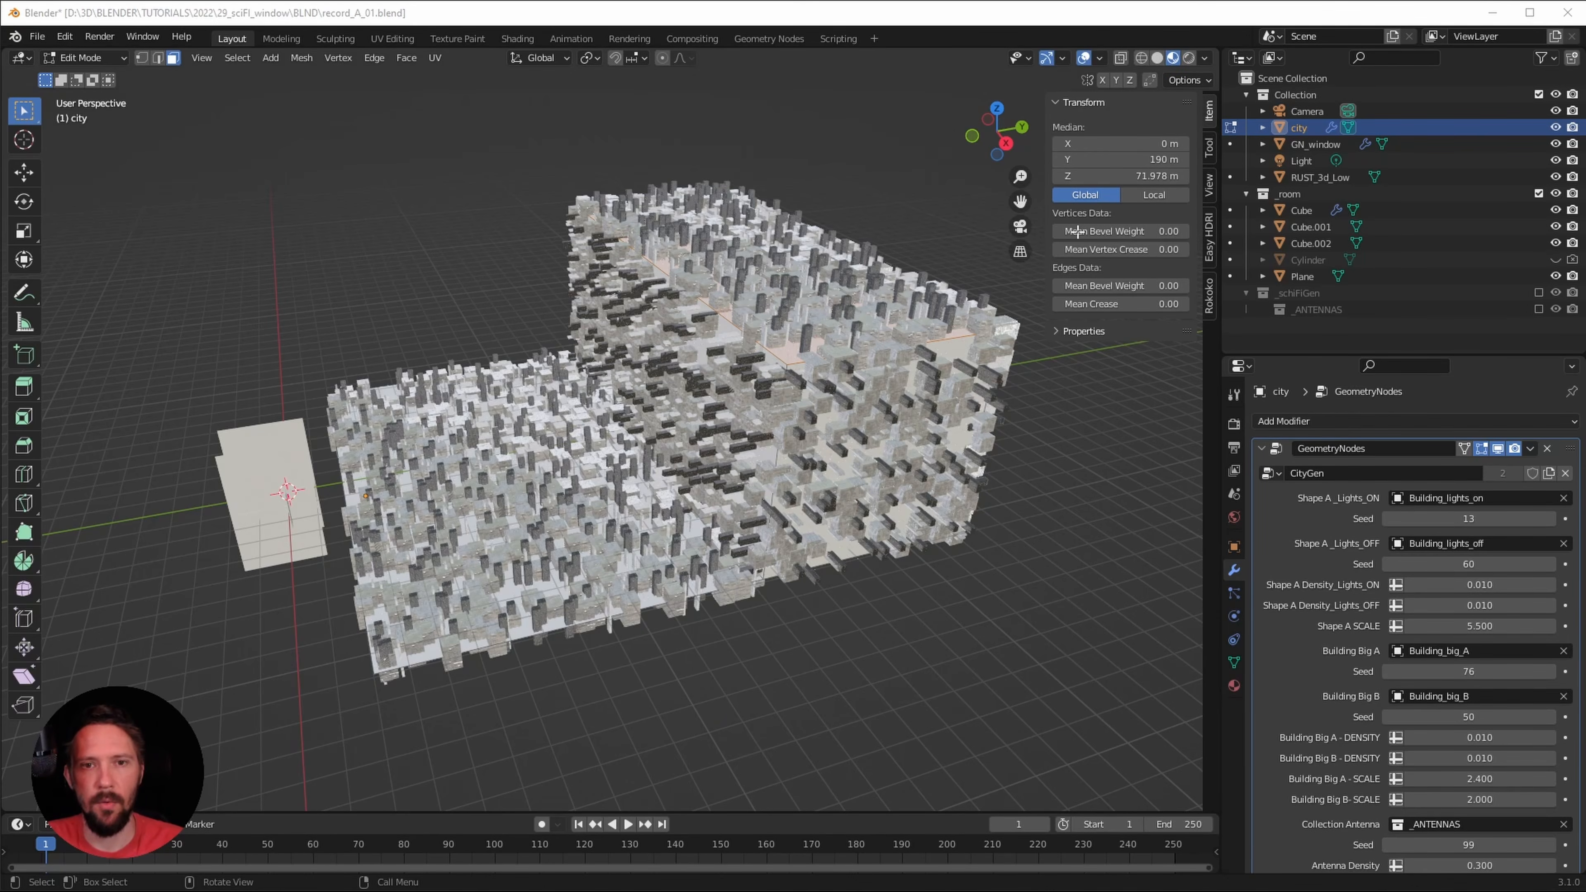
left_click(1152, 176)
type("65")
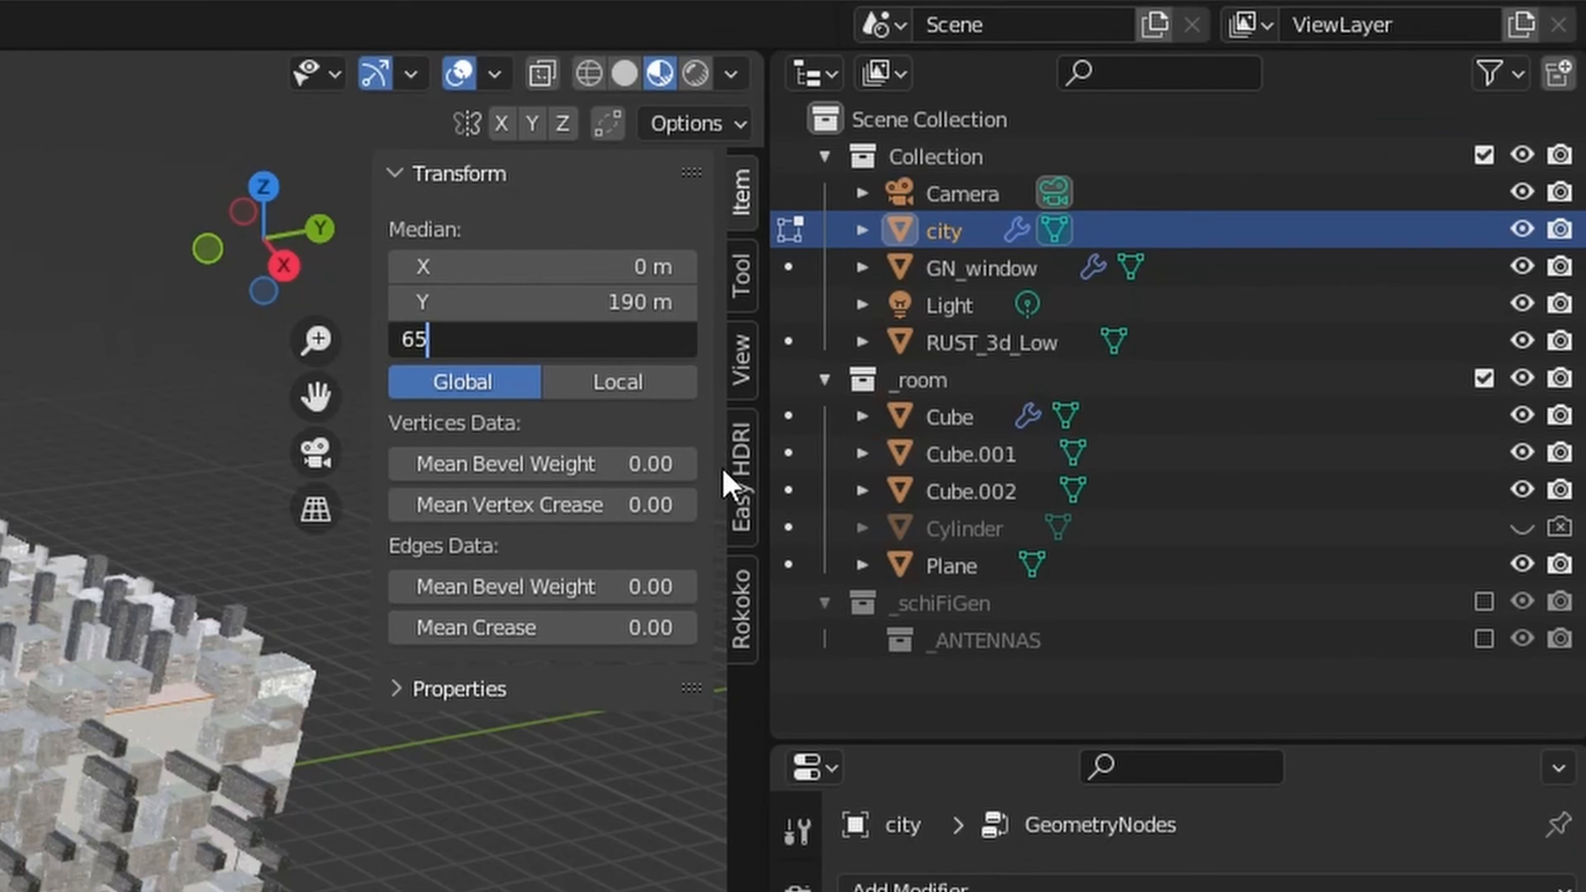
key("Return")
- Hide the CityGen modifier in the viewport, add a horizontal loop cut around the raised block, and set its Z position to 60 m
middle_click_drag(774, 431, 818, 411)
scroll(824, 412, "up", 5)
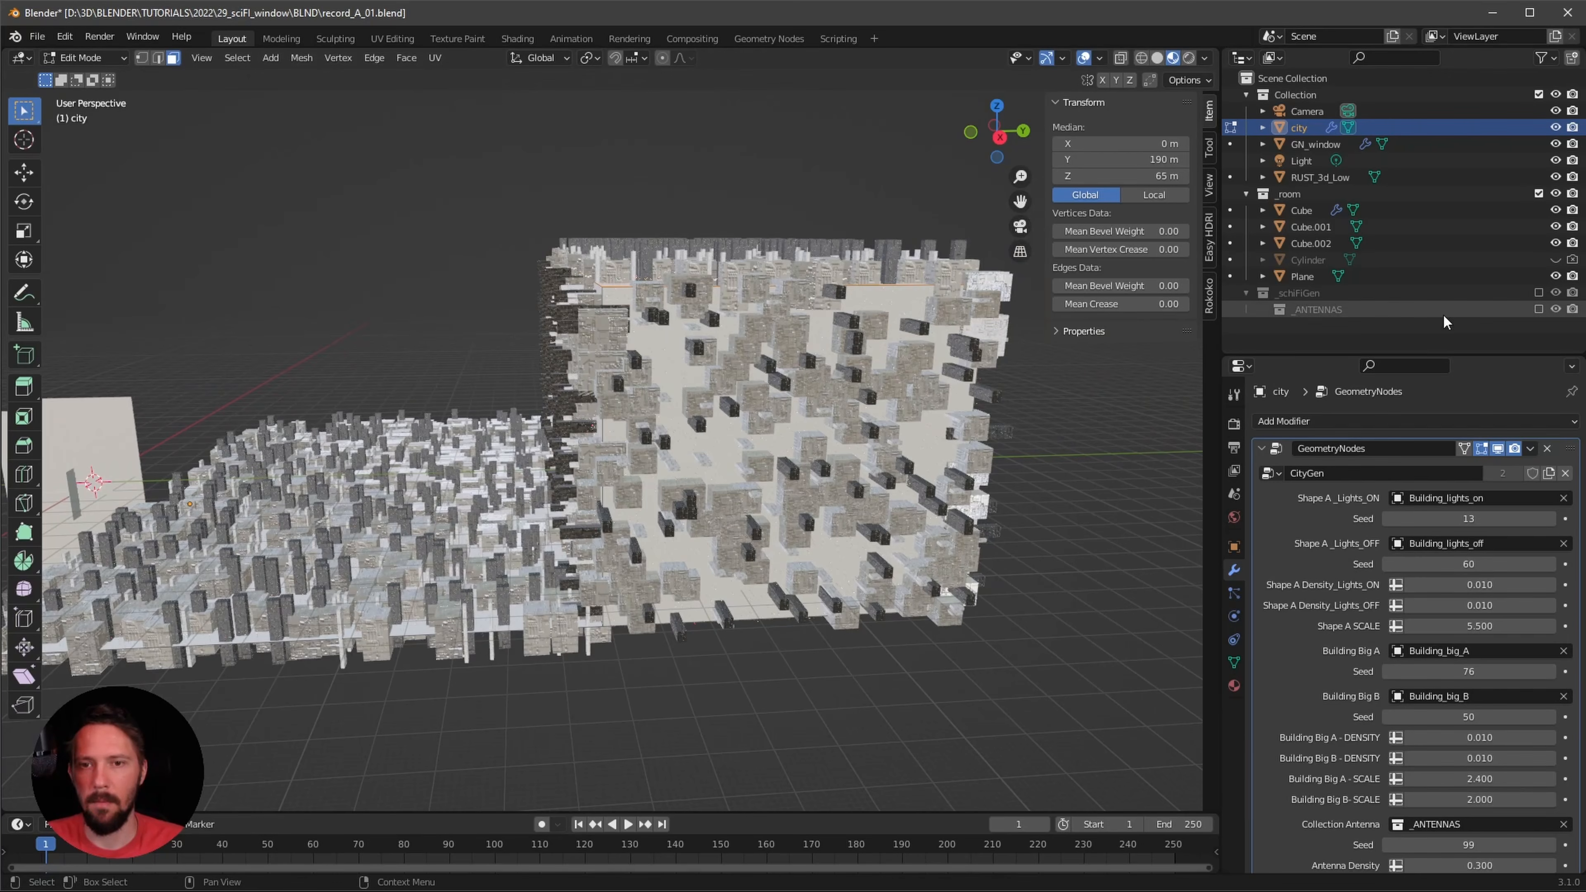
left_click(1493, 448)
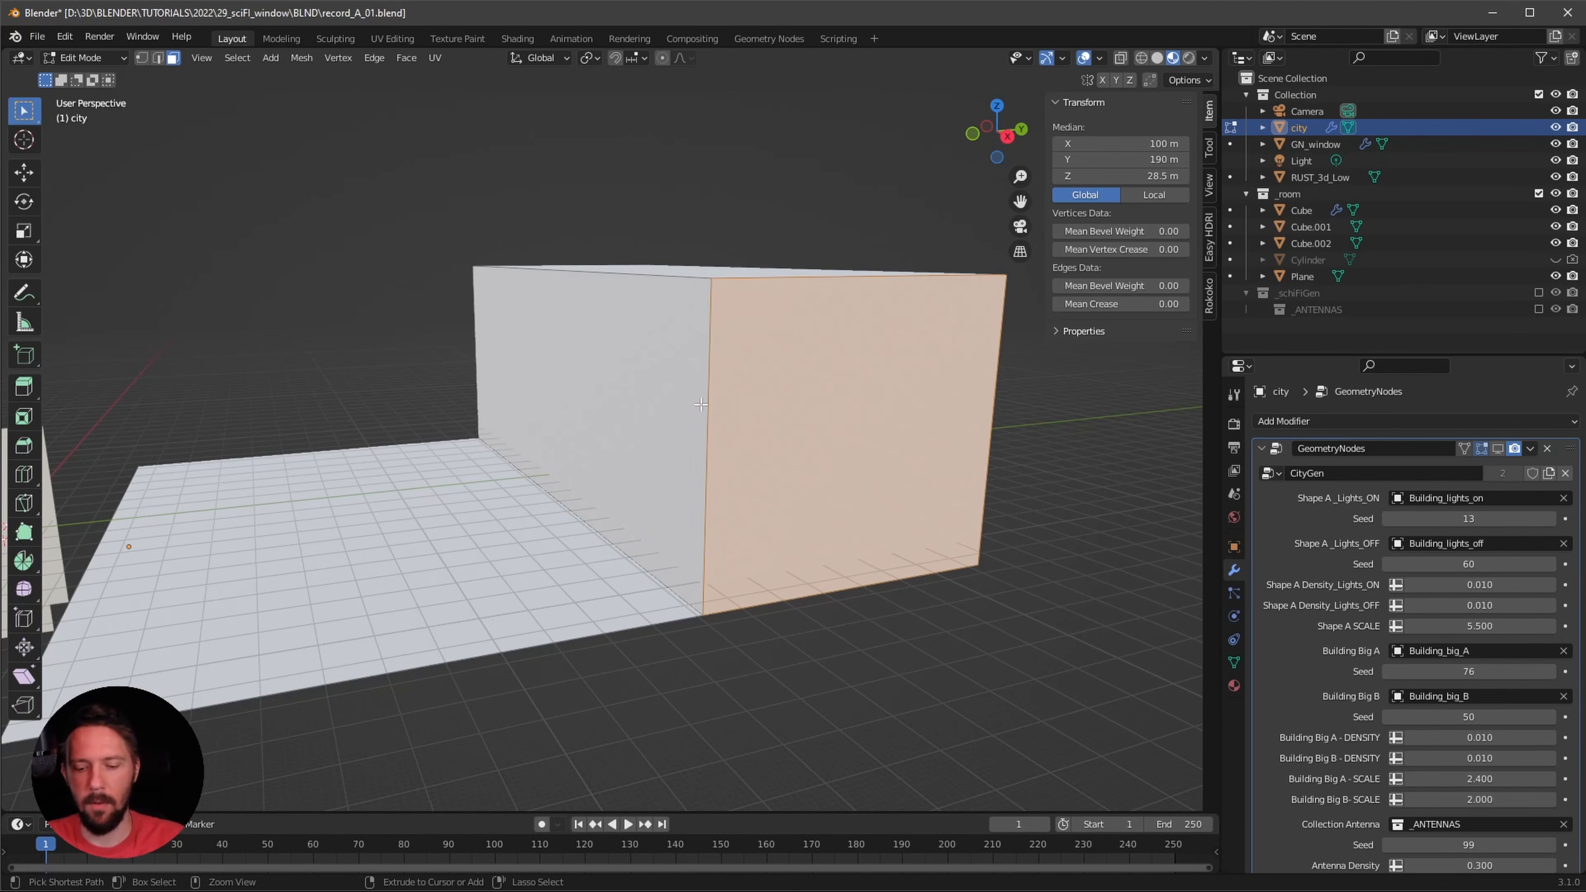
key("ctrl+r")
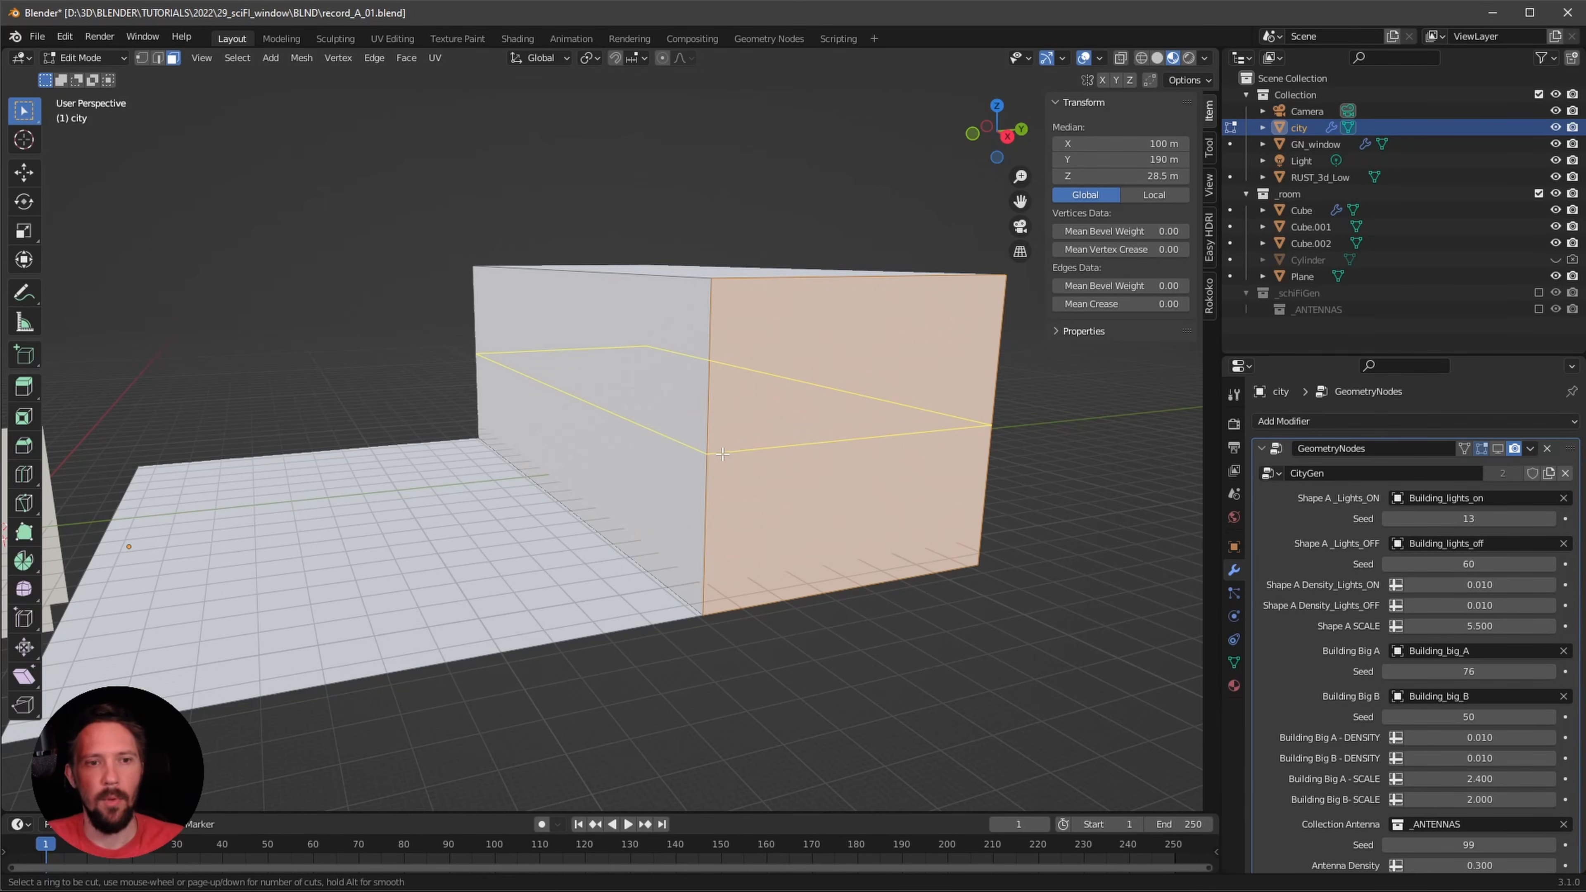
left_click(731, 445)
right_click(739, 432)
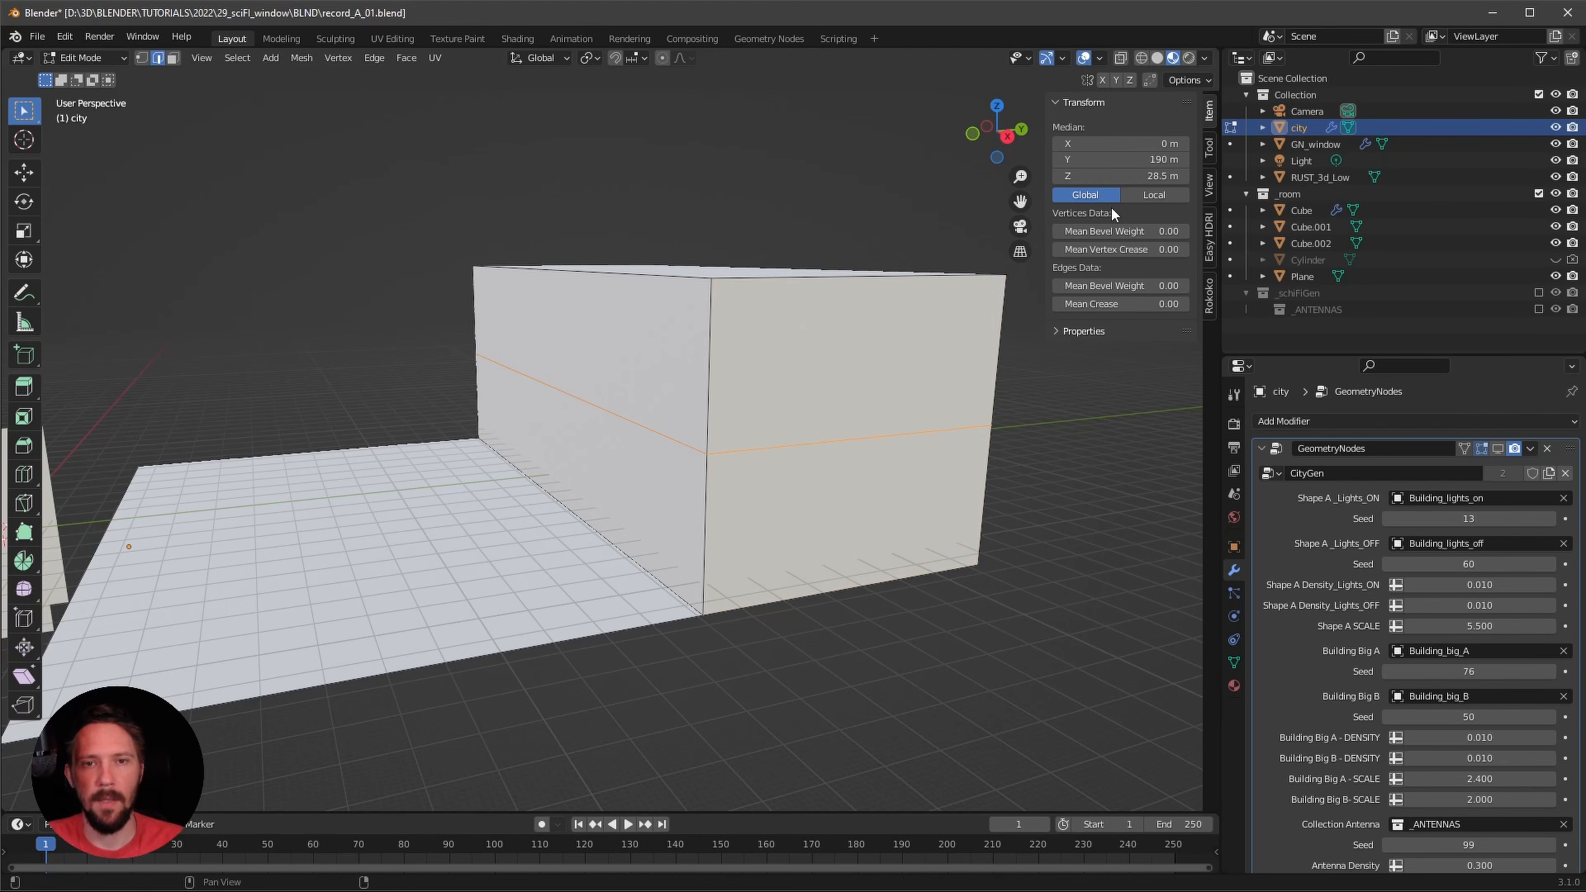
double_click(1176, 177)
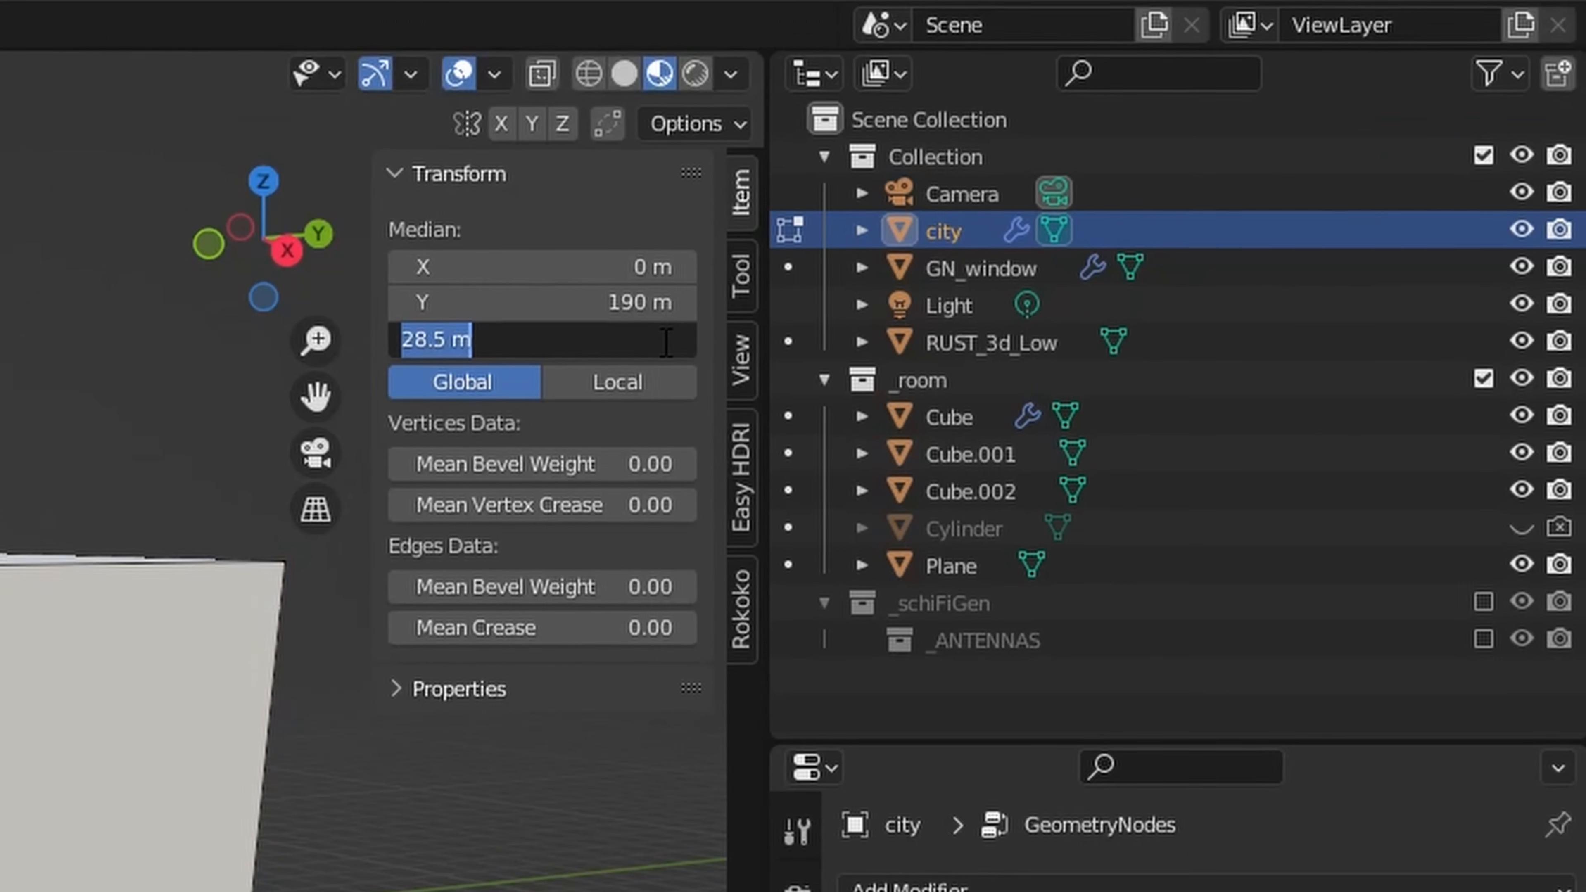
type("60")
key("Return")
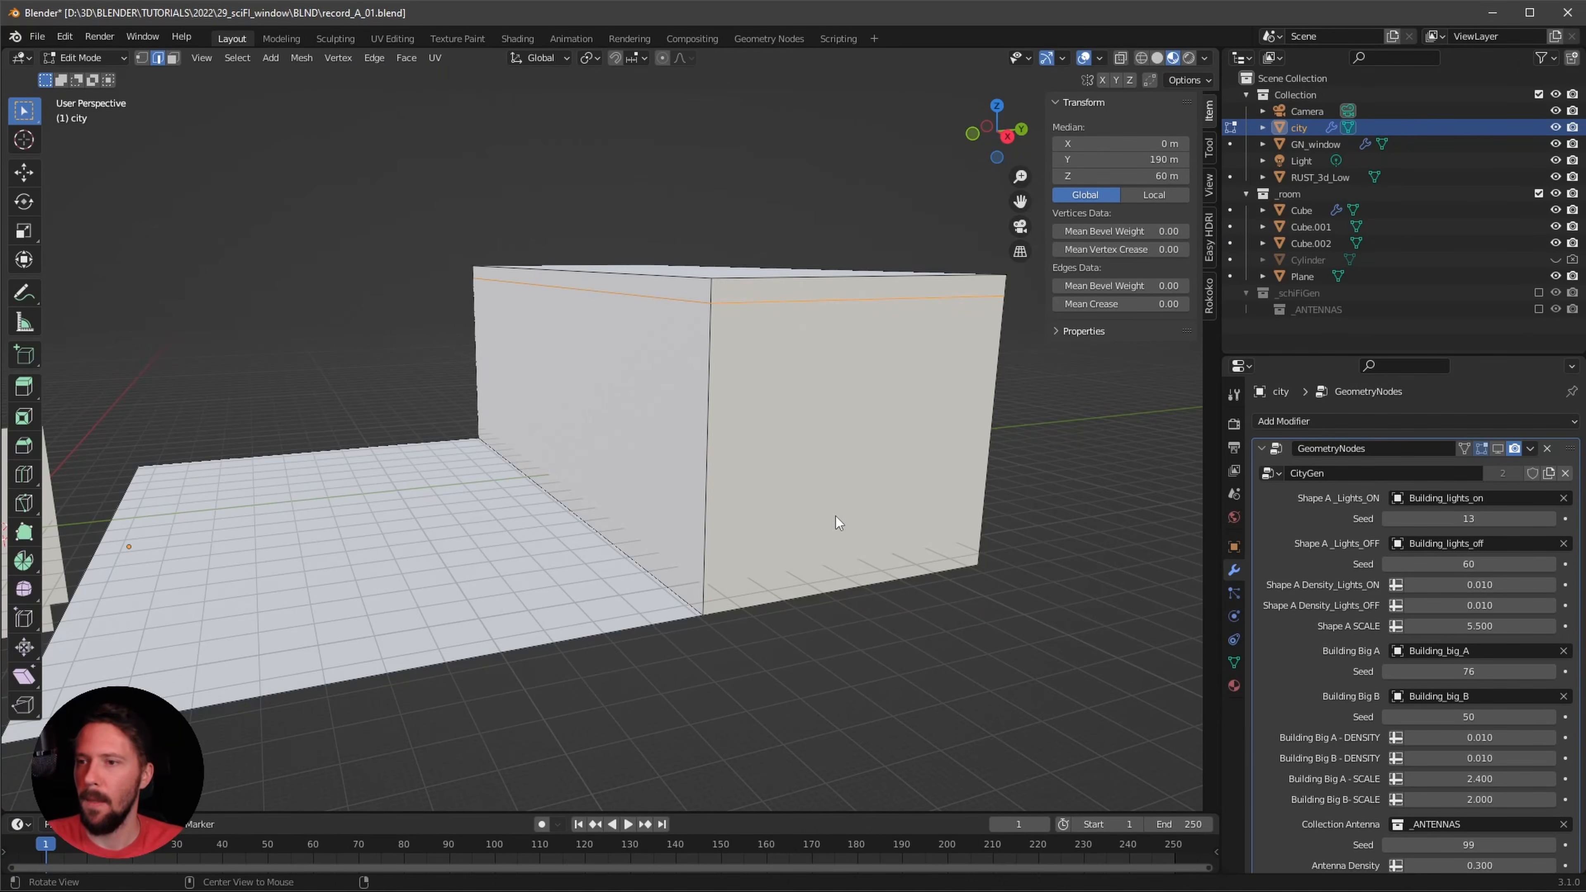
- Select the narrow strip face above the loop cut on the block's window-facing side, and show the CityGen modifier in the viewport again
middle_click_drag(834, 516, 768, 441)
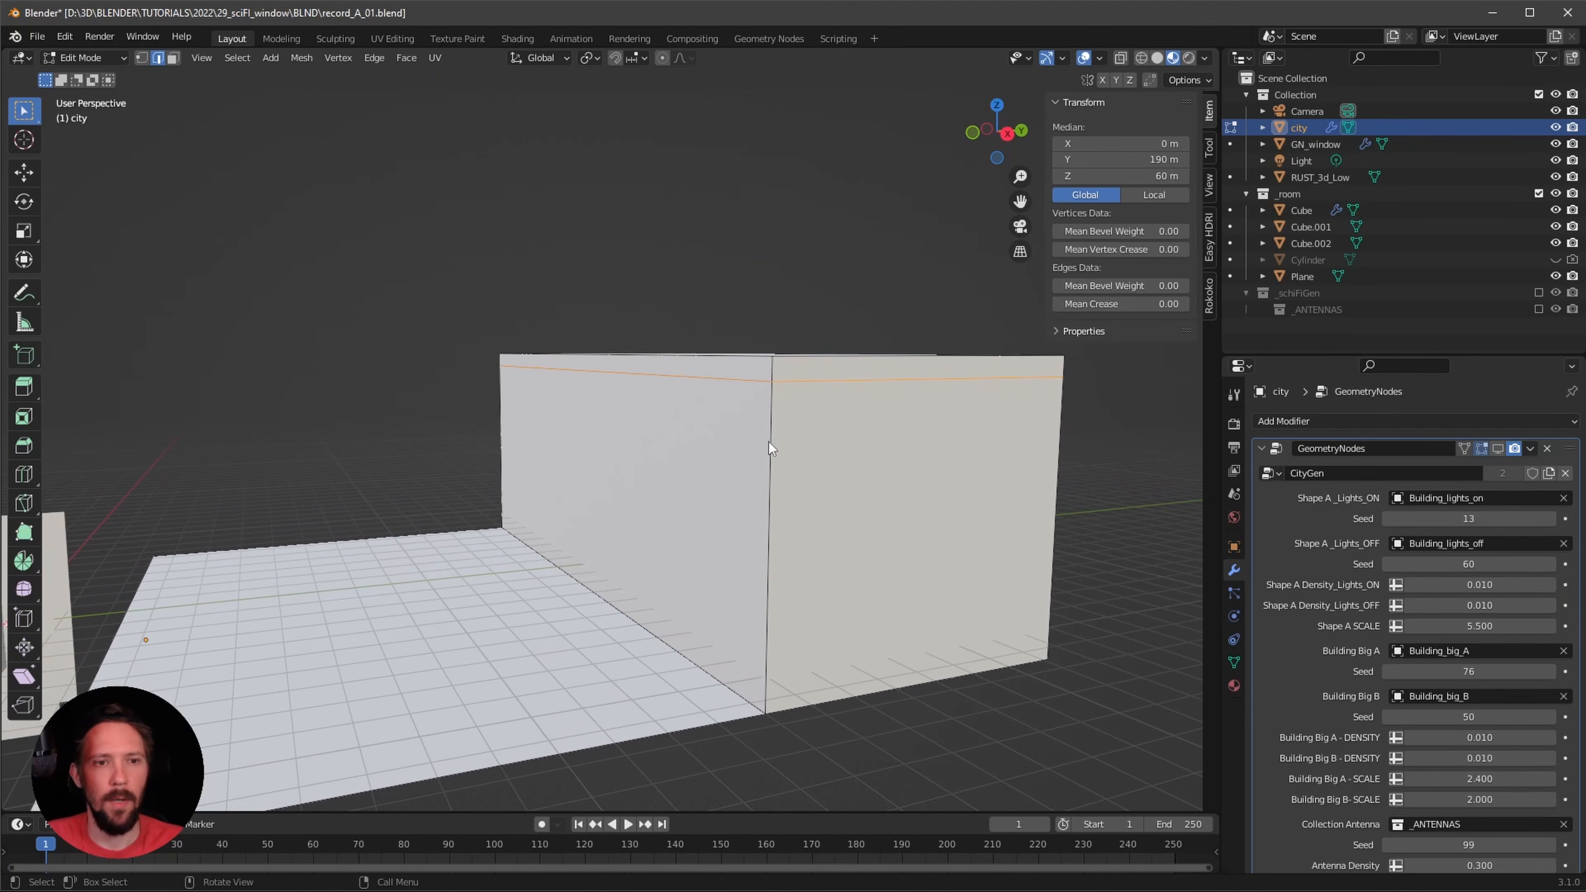
left_click(1483, 449)
left_click(1498, 450)
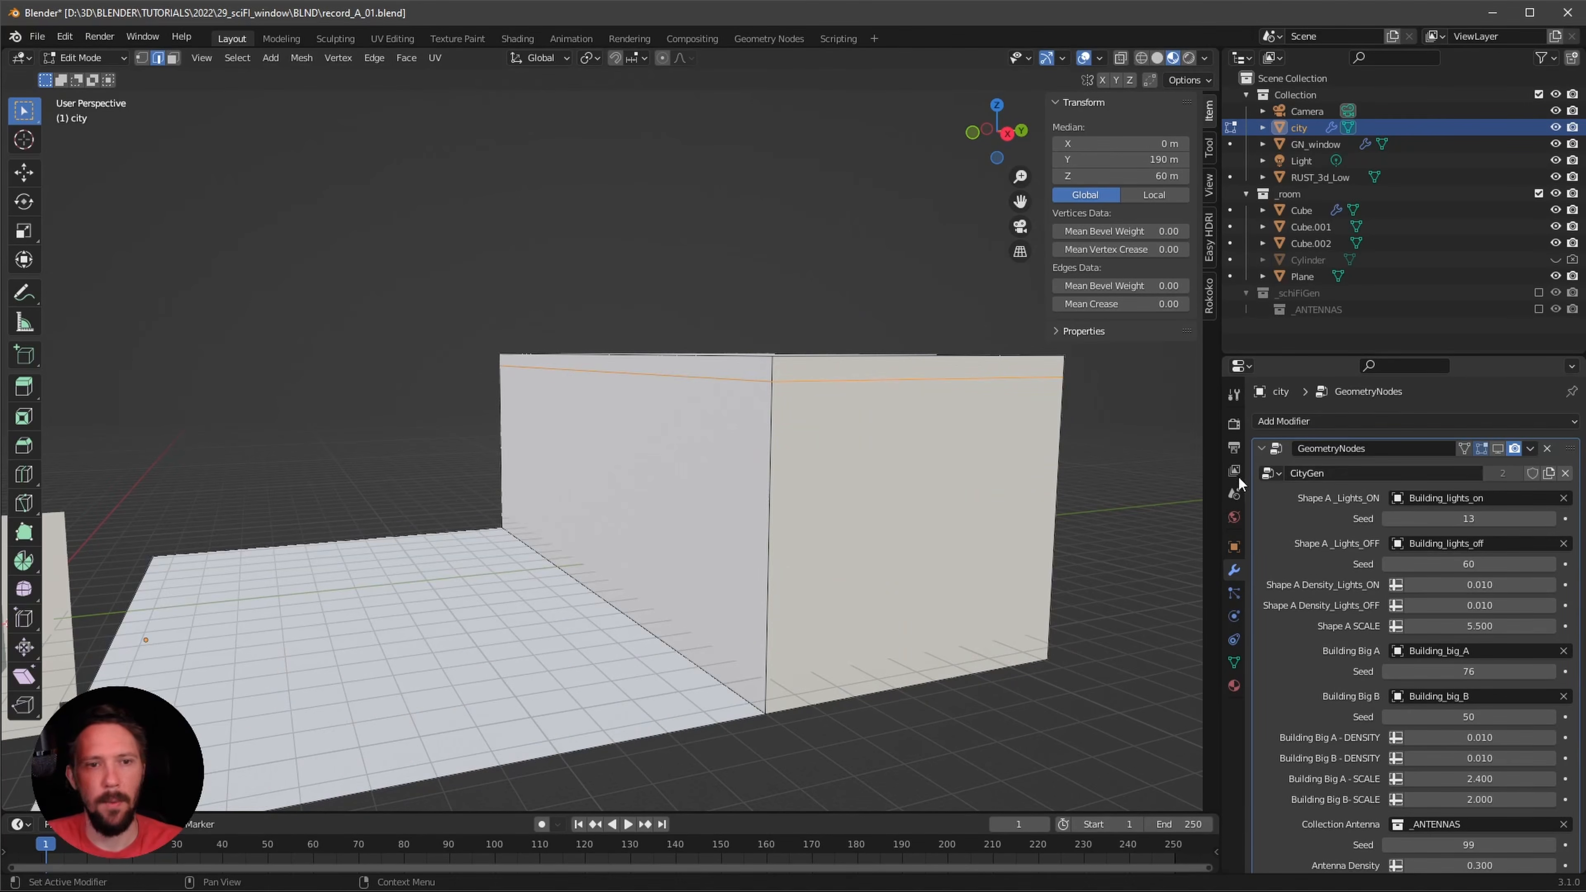
key("3")
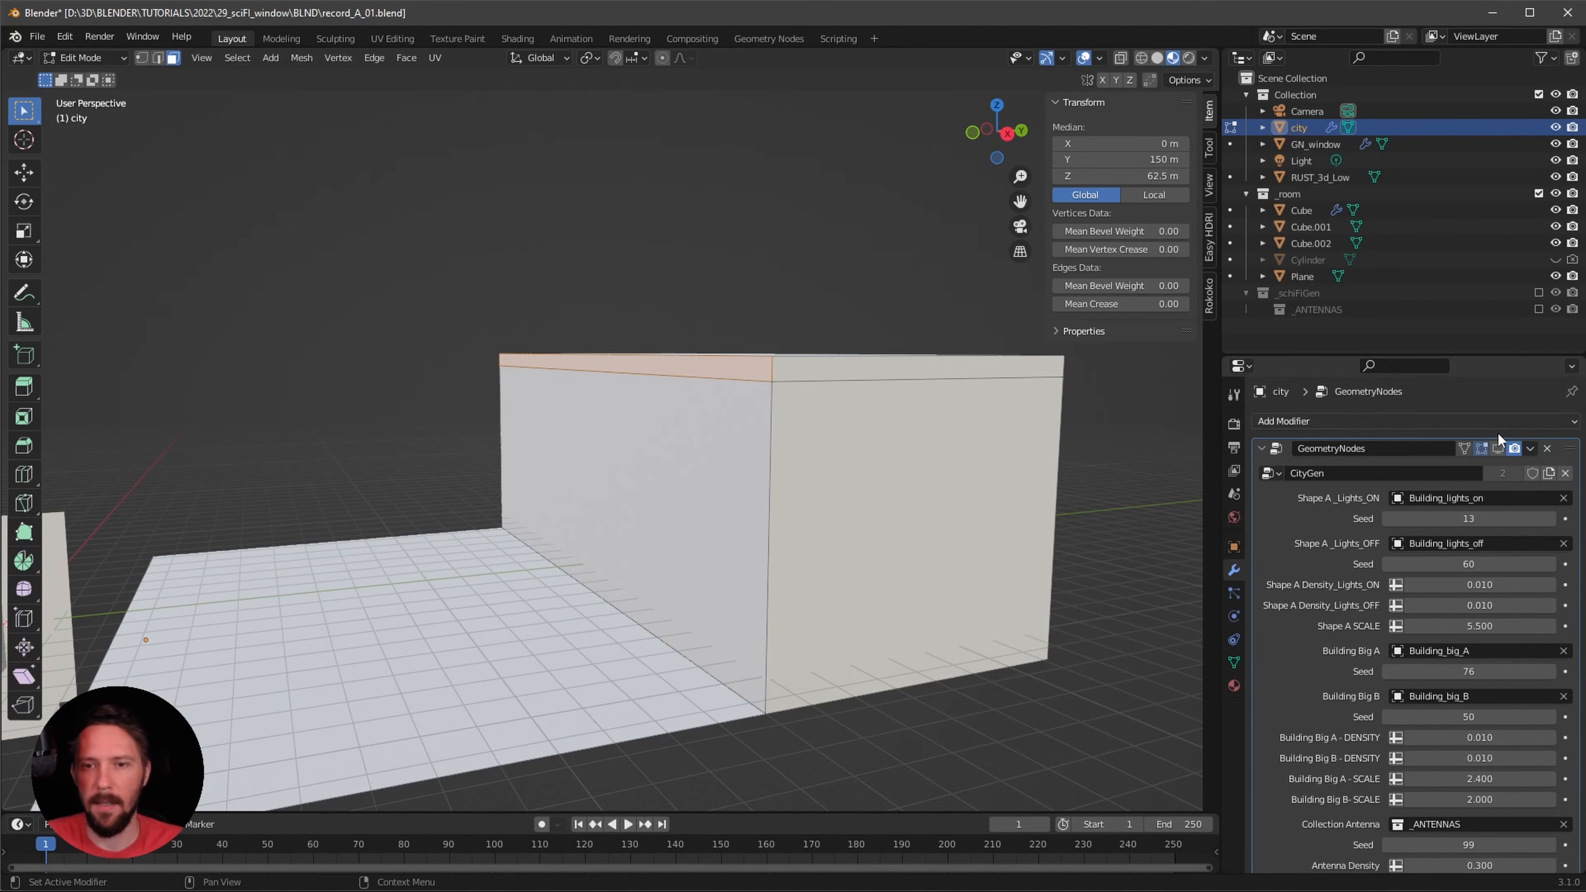
left_click(1498, 448)
- Extrude the strip face about 78 m over the city toward the window, and move the extruded end along Y to adjust the overhang
left_click_drag(796, 451, 786, 468, "alt")
key("e")
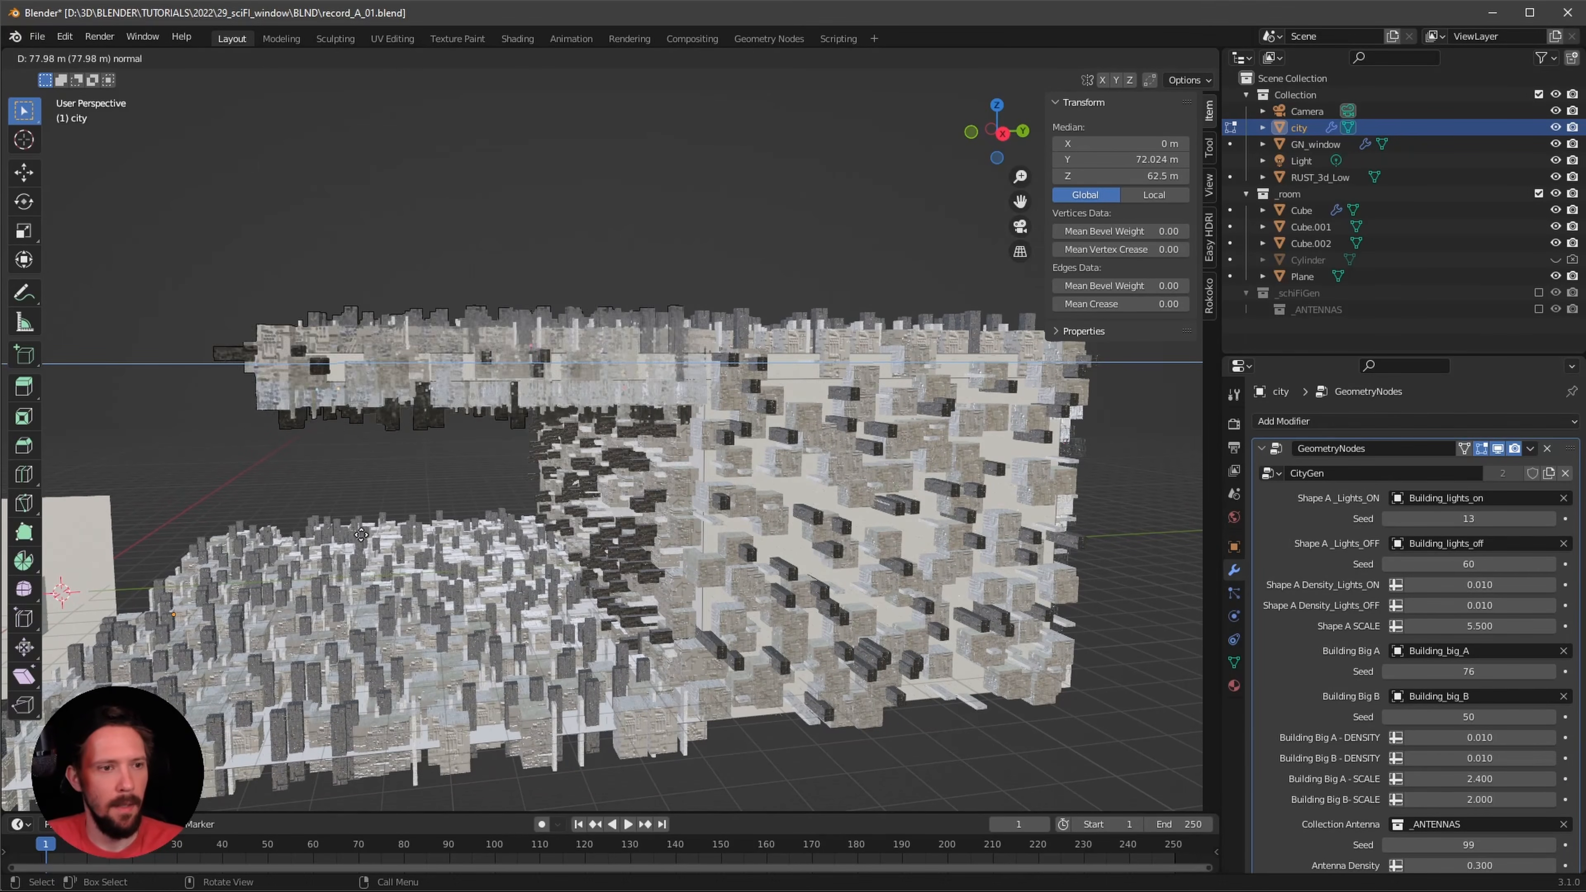
left_click(388, 539)
middle_click_drag(388, 538, 506, 588)
scroll(387, 571, "down", 1)
key("g")
key("y")
left_click(362, 599)
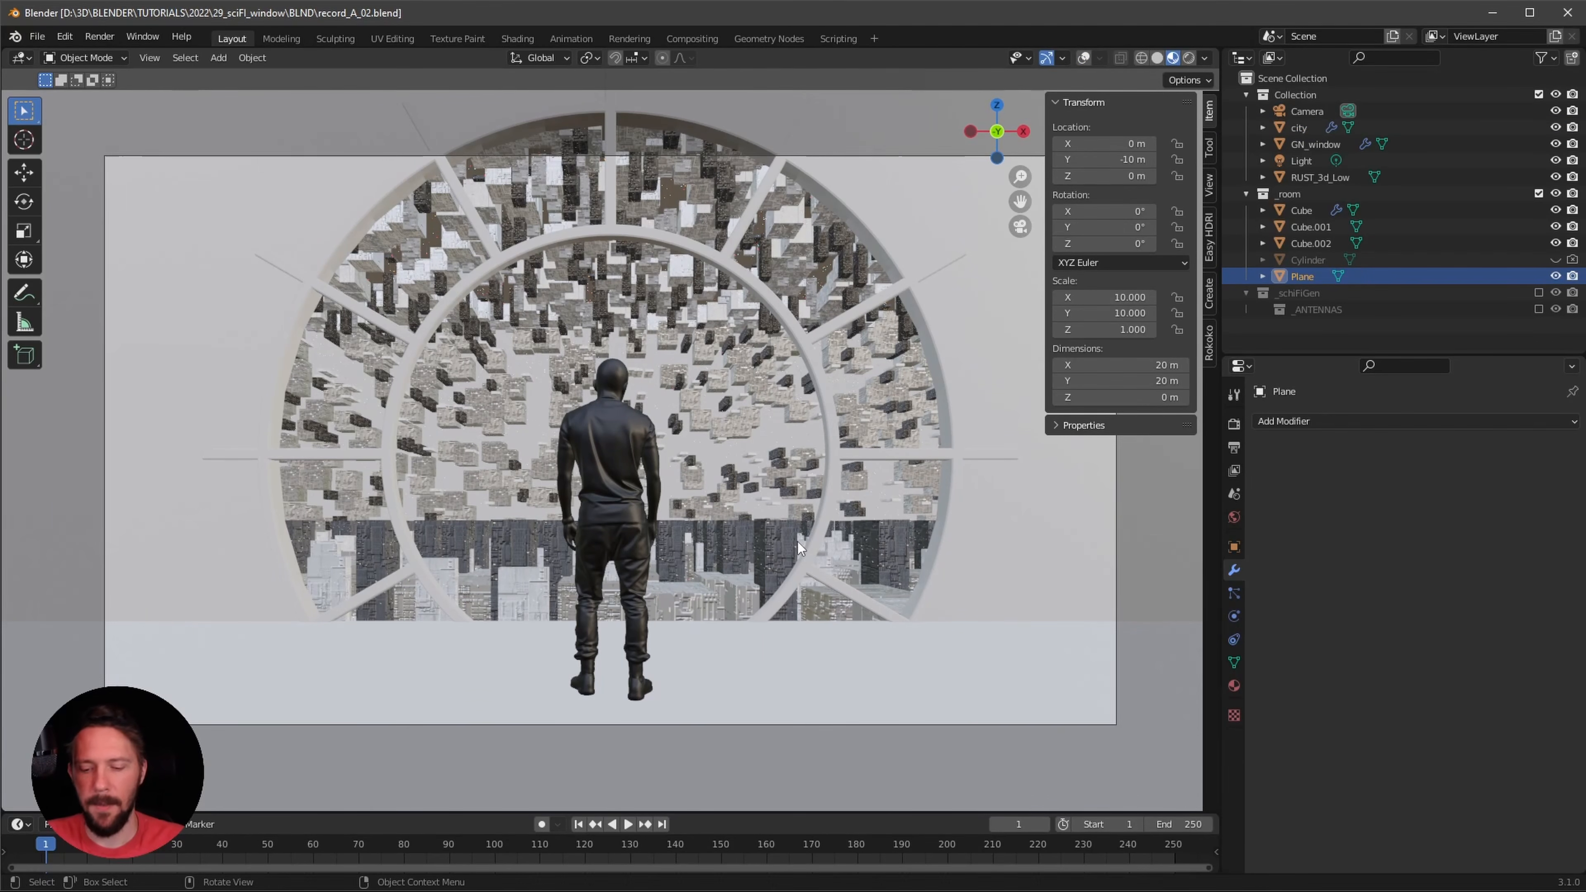
- Use Rendered shading in the camera view, enlarge the object list area, and select the wall object Cube
key("z")
left_click(811, 458)
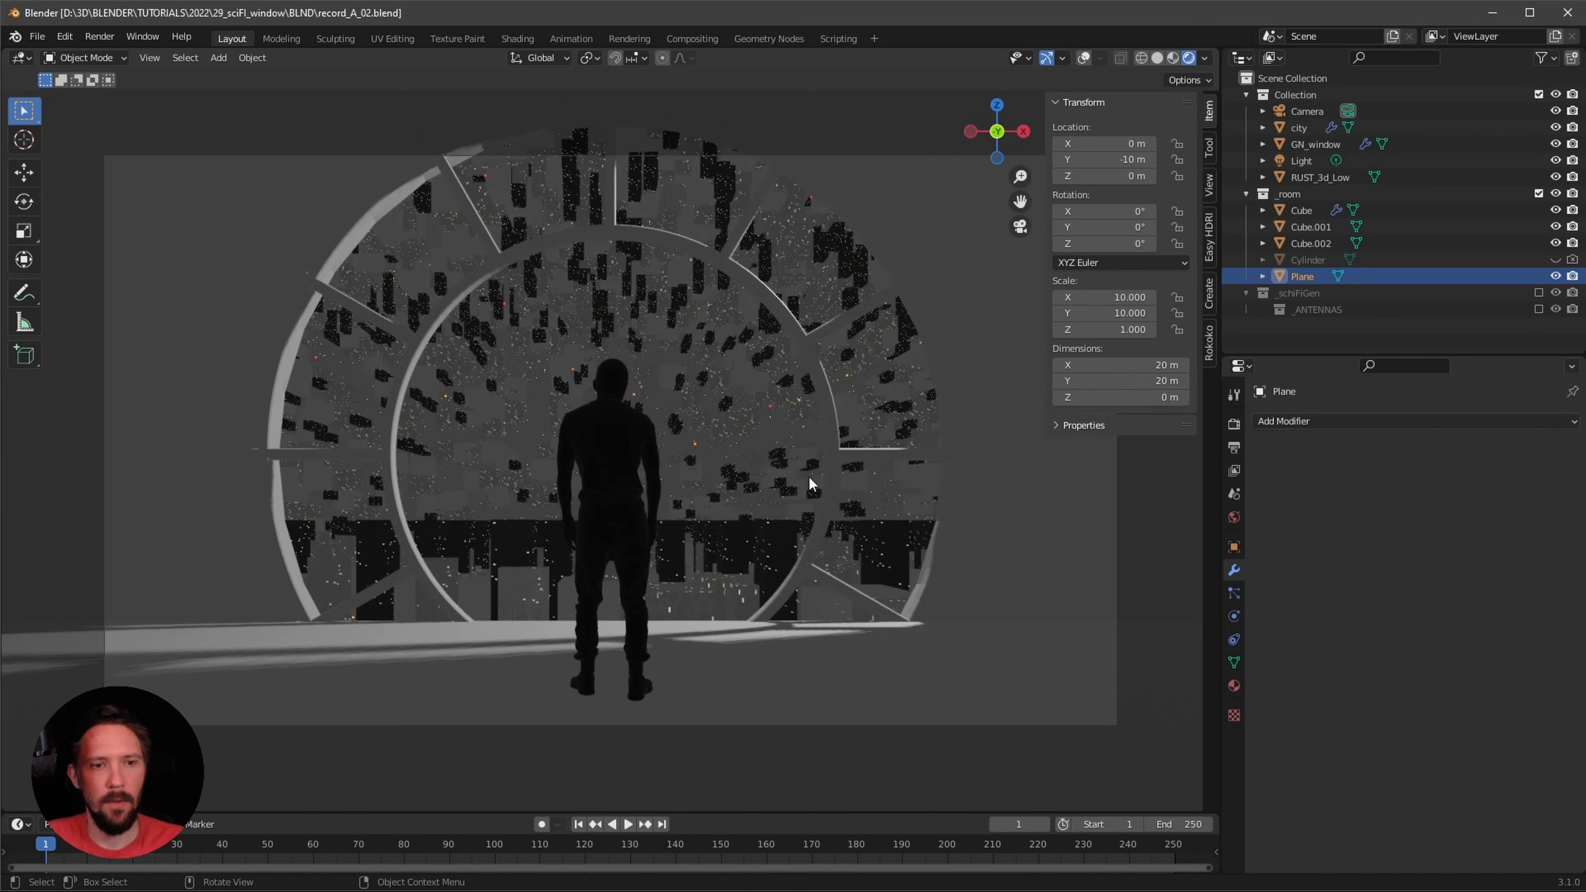
left_click_drag(1326, 354, 1323, 421)
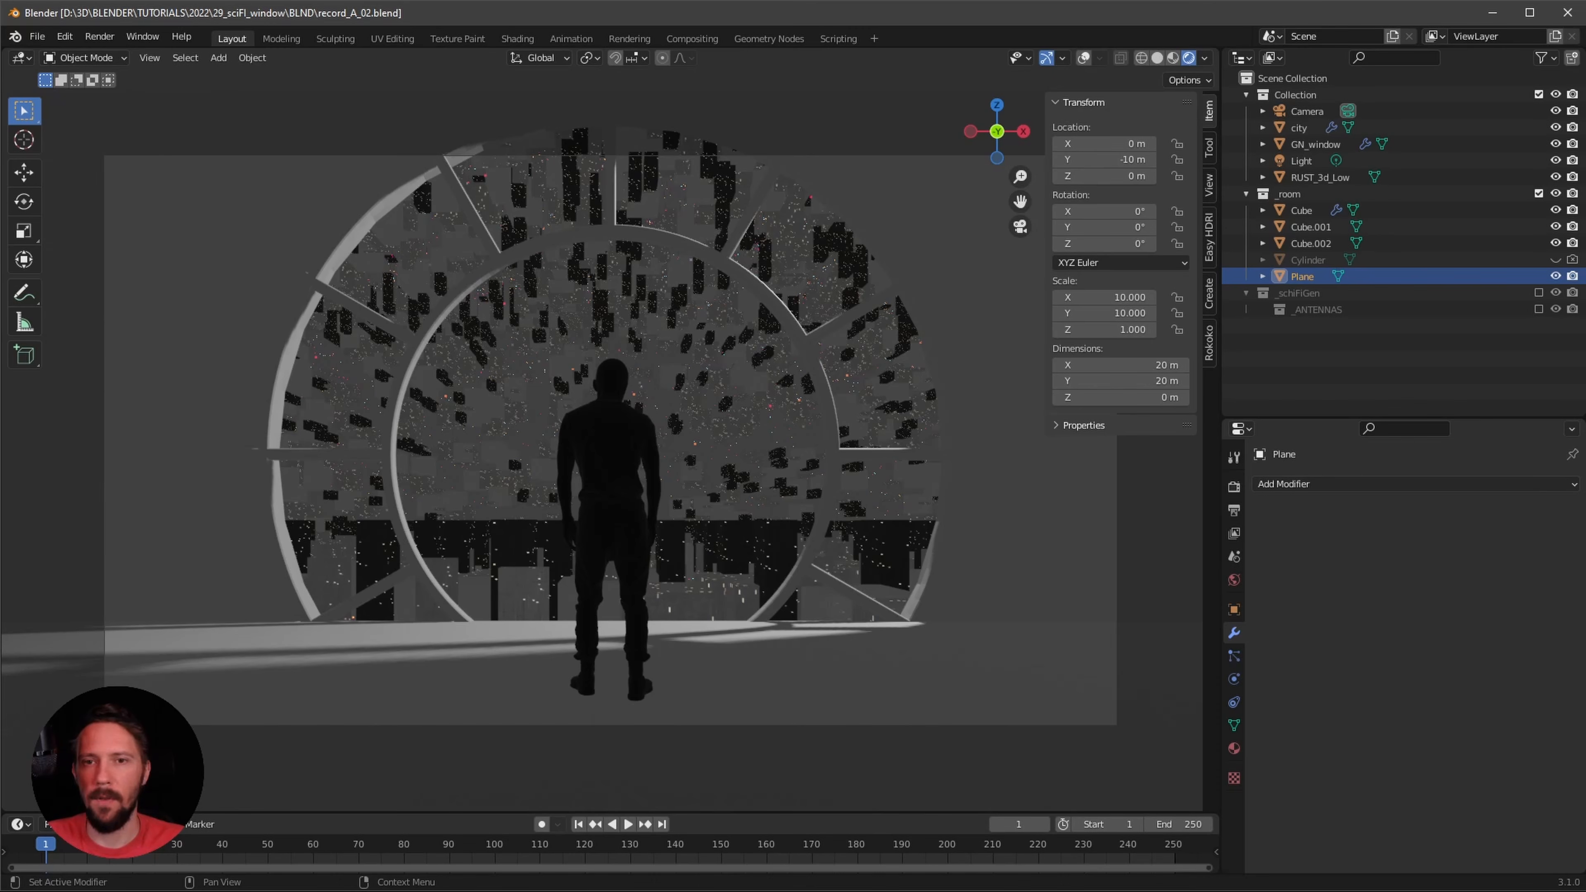
left_click(1303, 350)
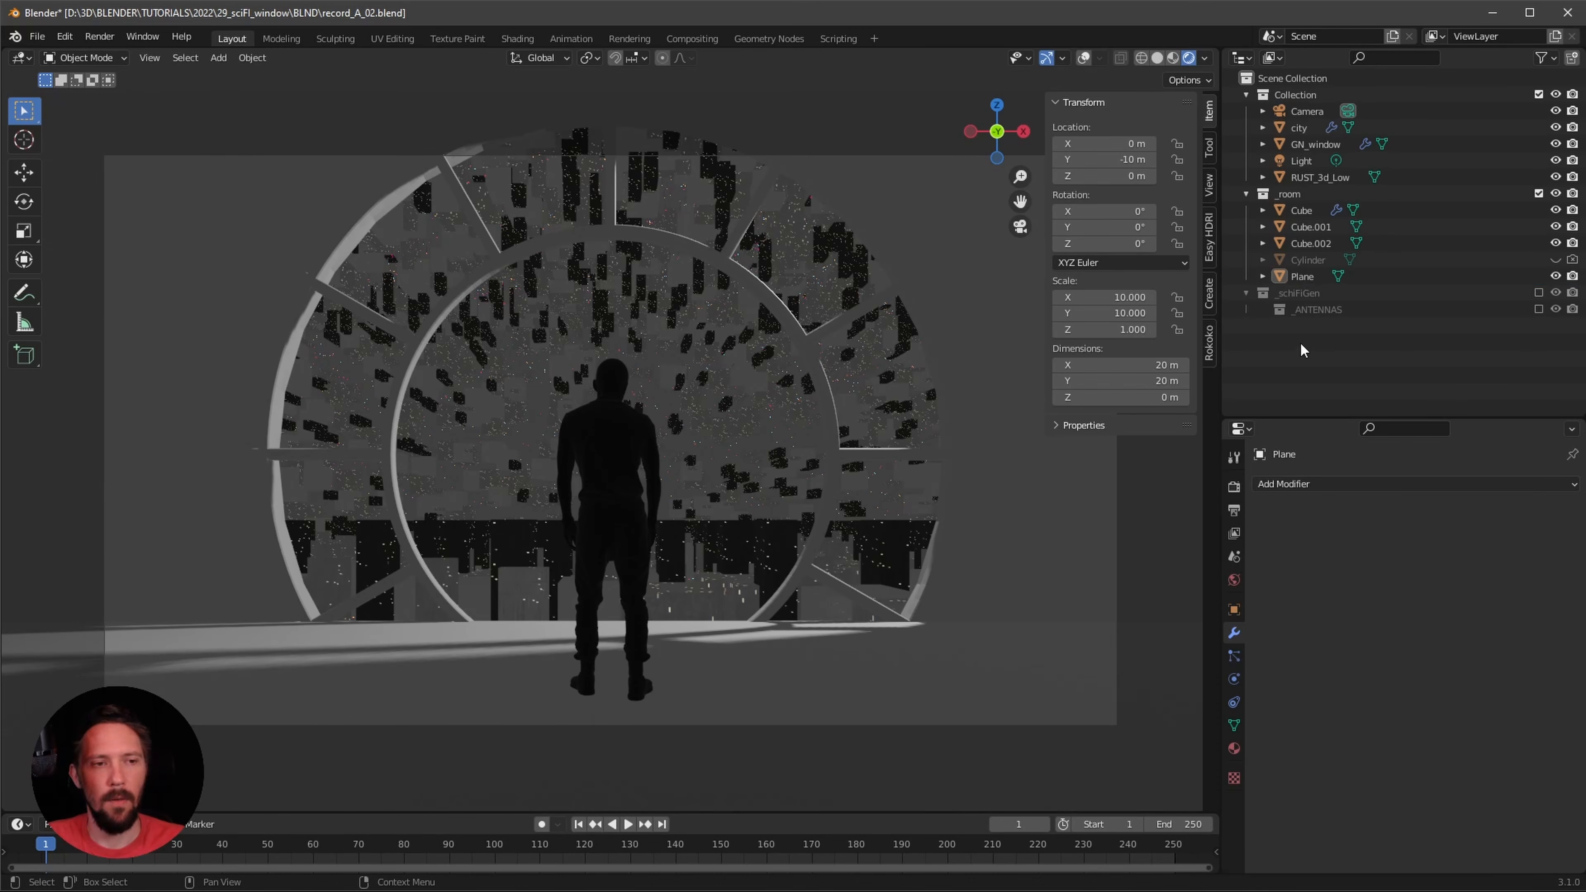
left_click(1010, 497)
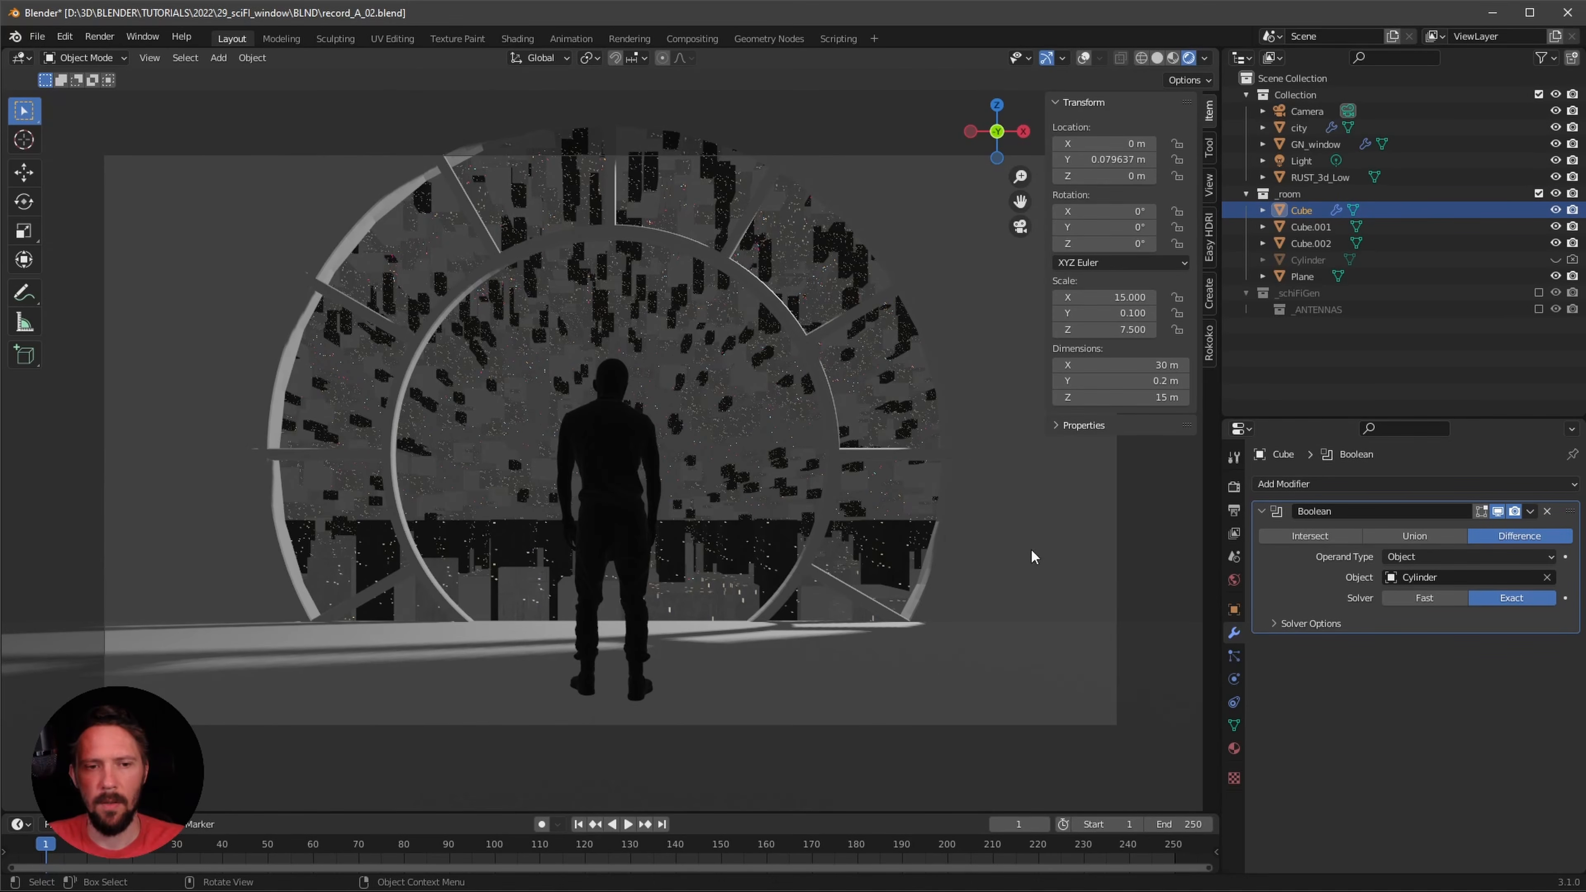
- Select the side wall Cube.002, switch to the Shading workspace, and show the scene from the camera
left_click(1044, 522)
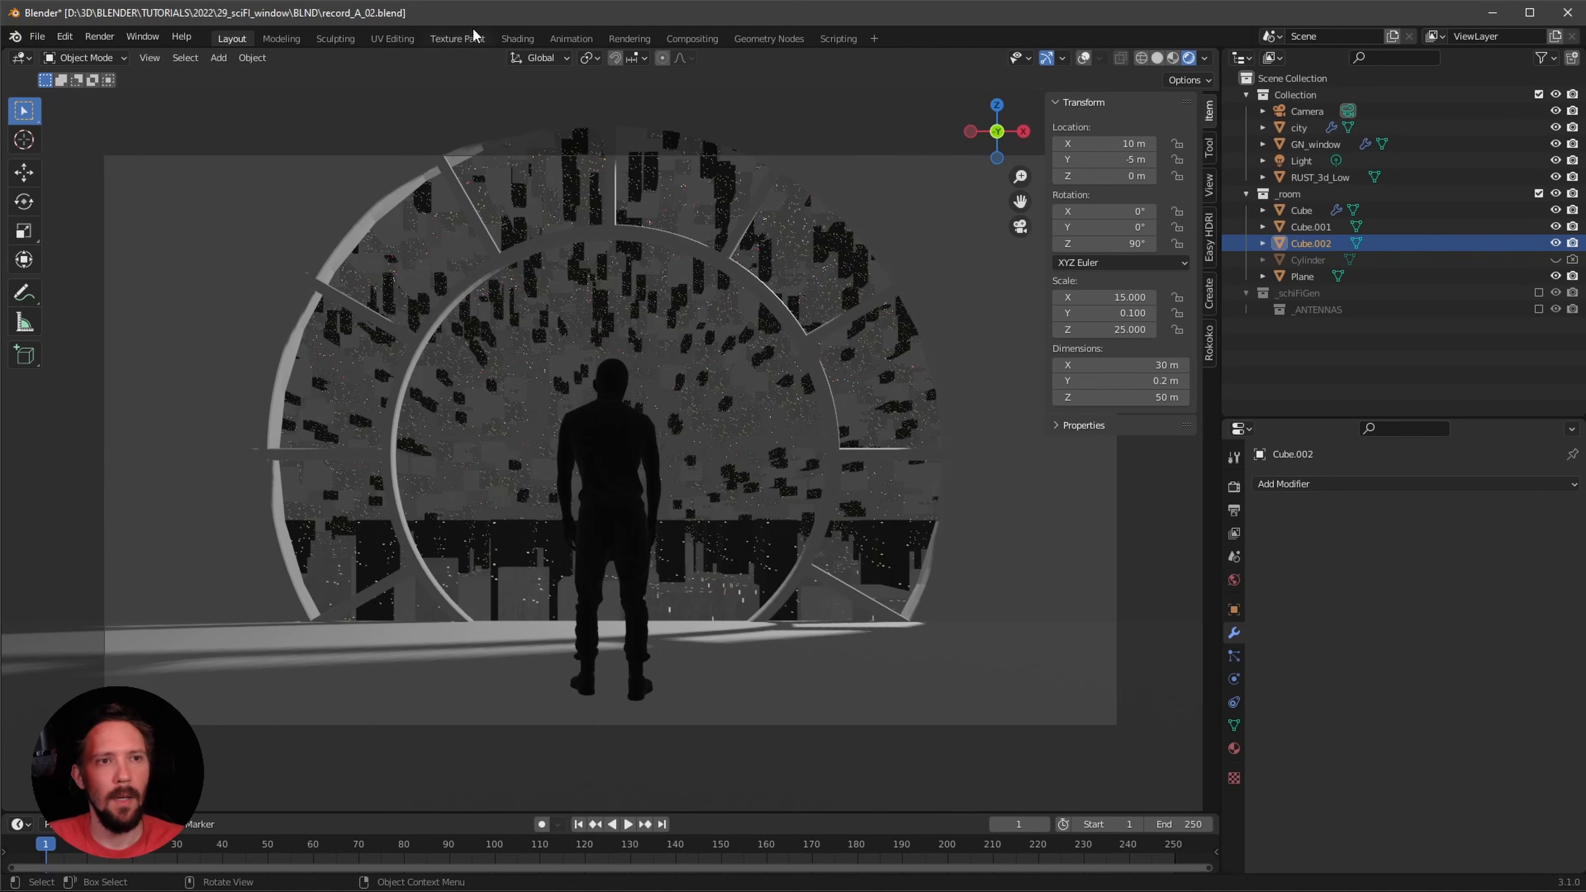
left_click(515, 39)
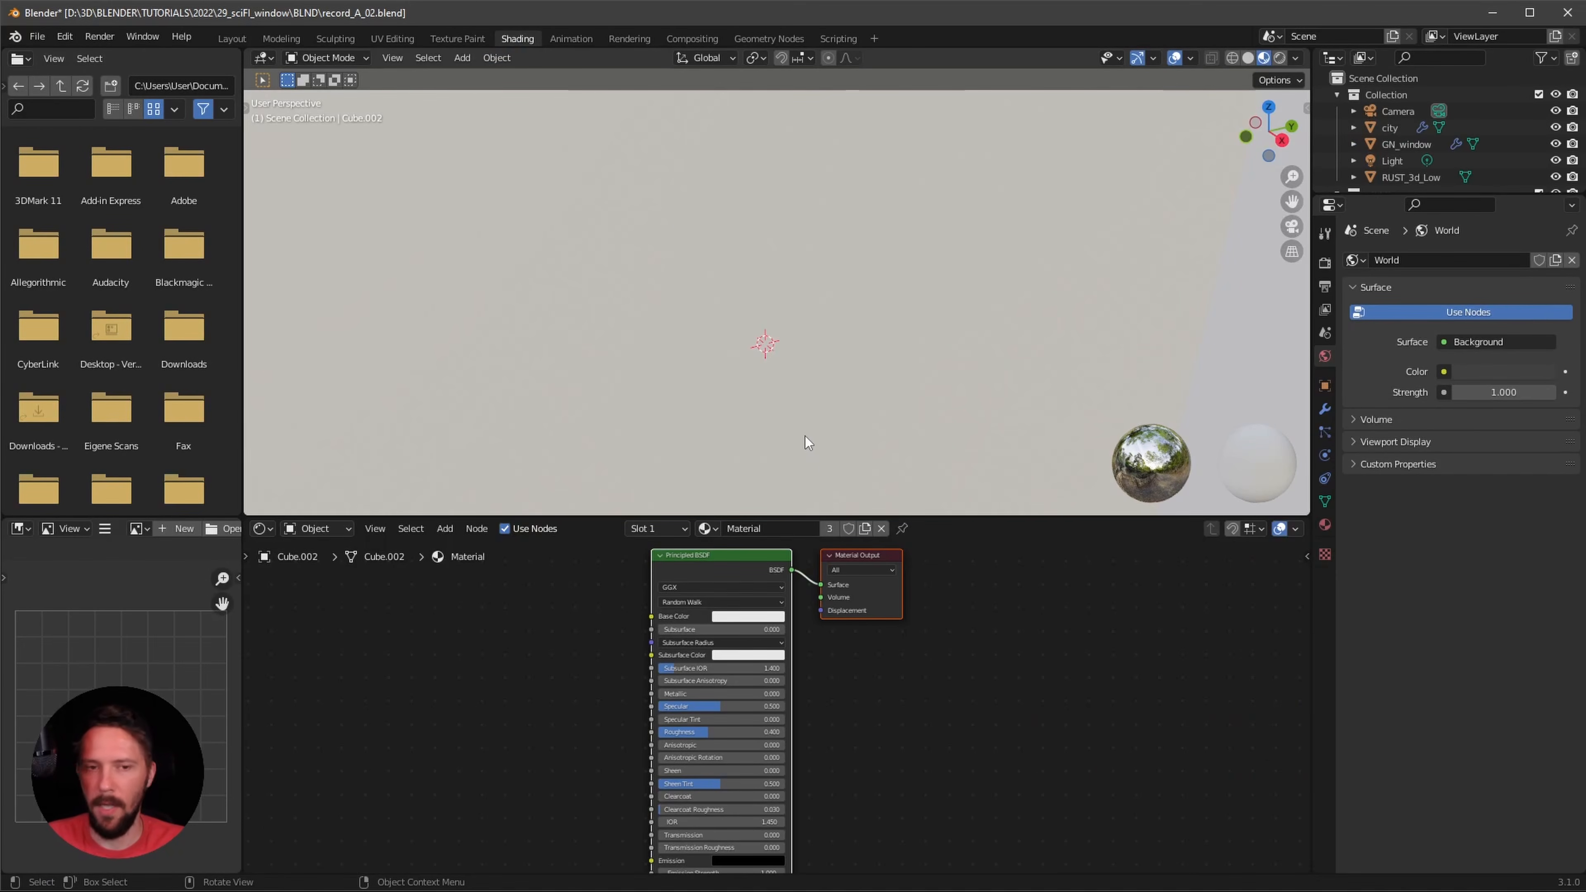
key("KP_0")
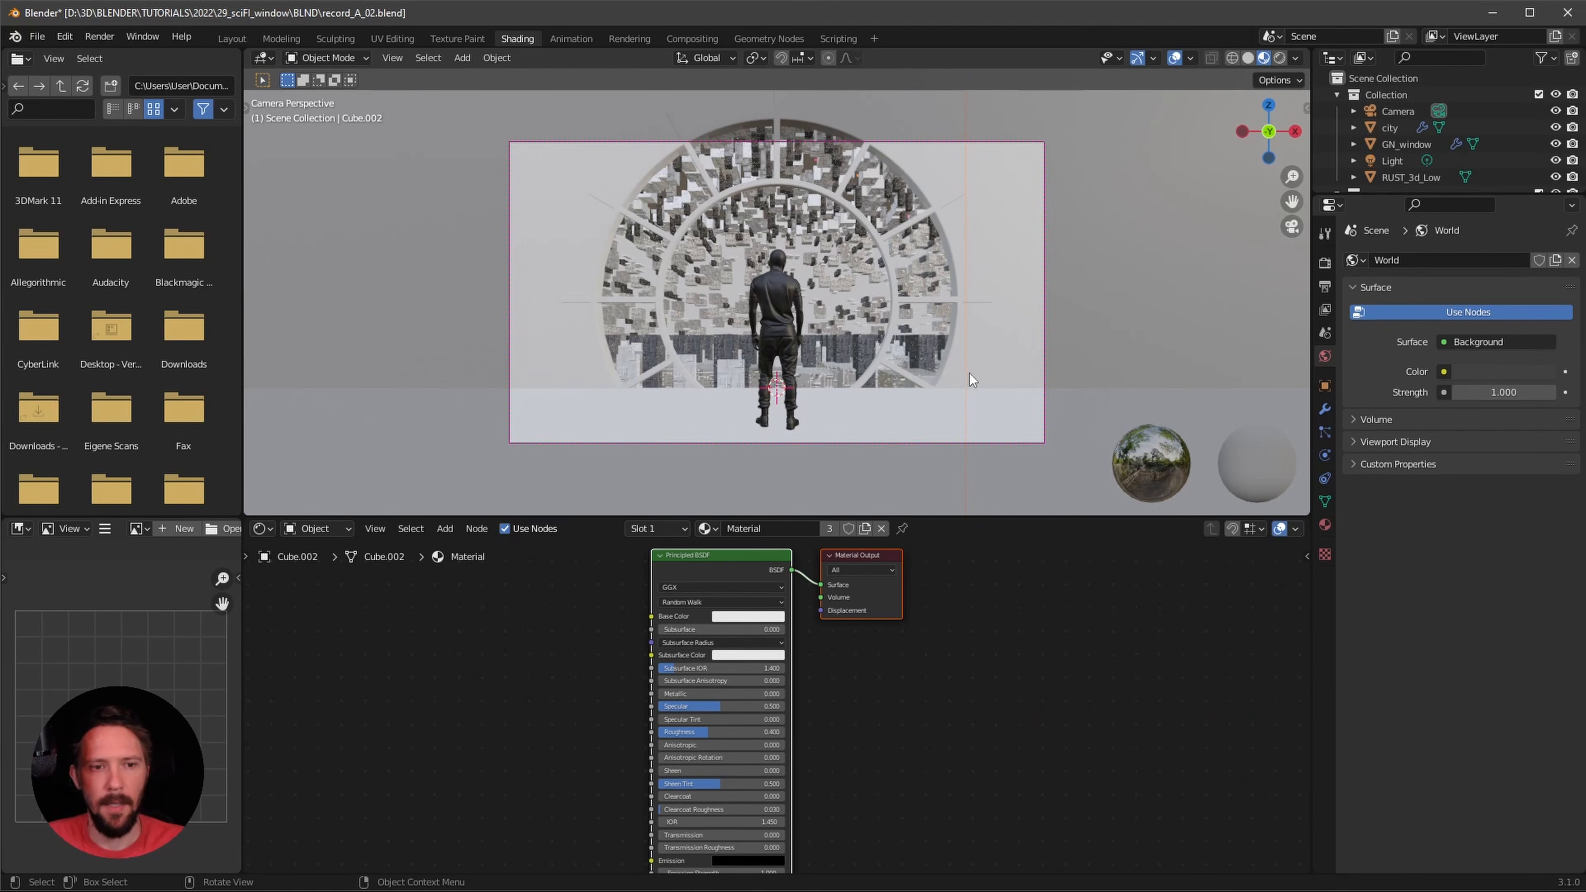
left_click(1009, 344)
left_click(1112, 323)
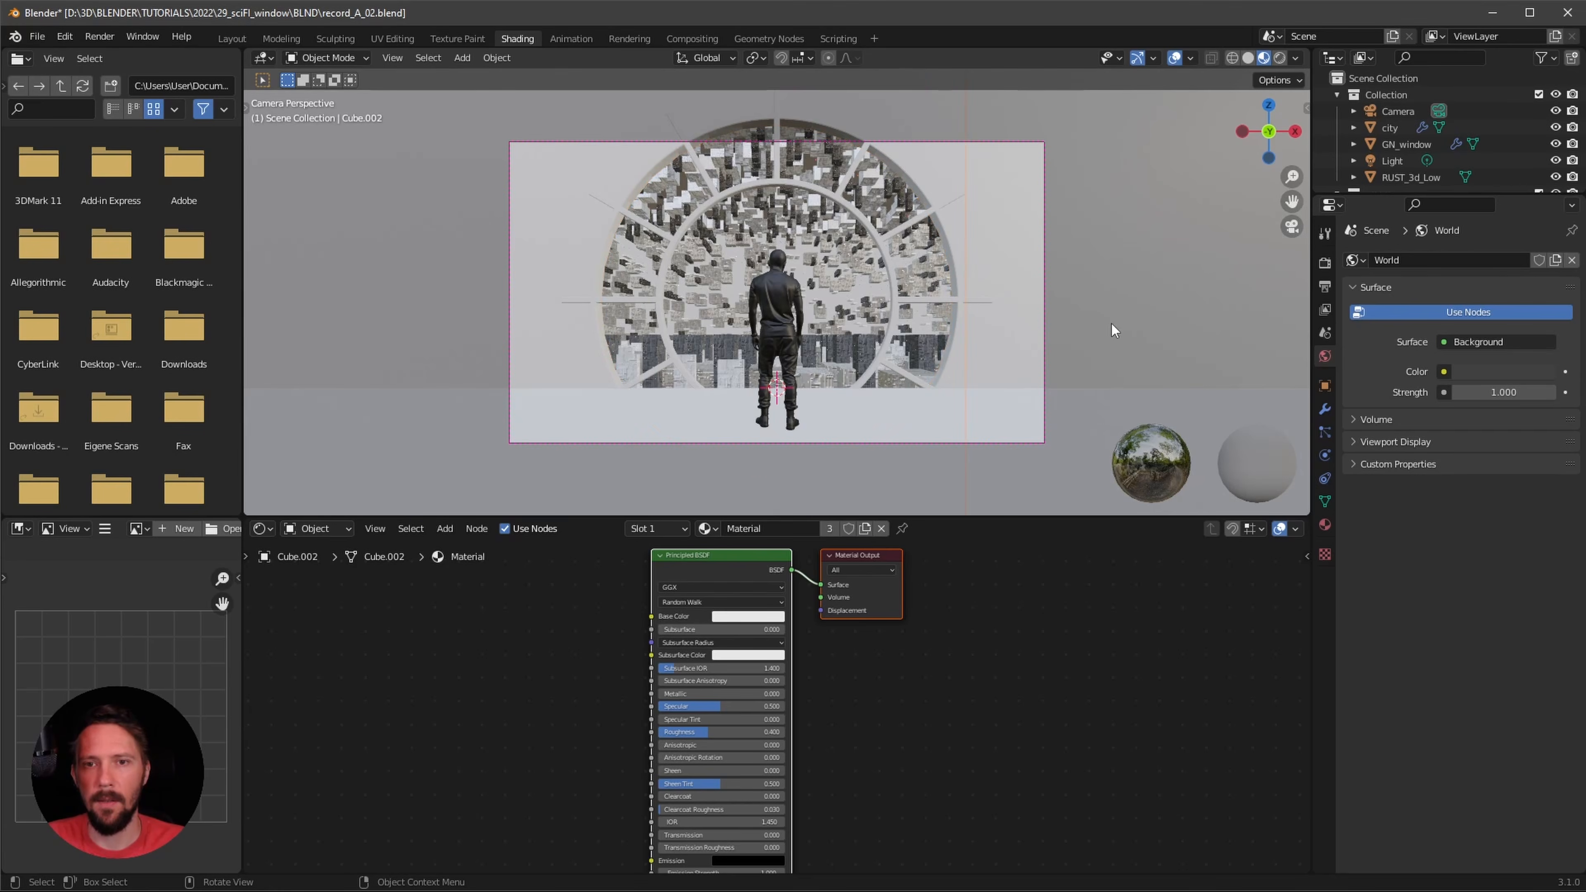
- Rename the material of the side wall Cube.002 to M_black
double_click(746, 529)
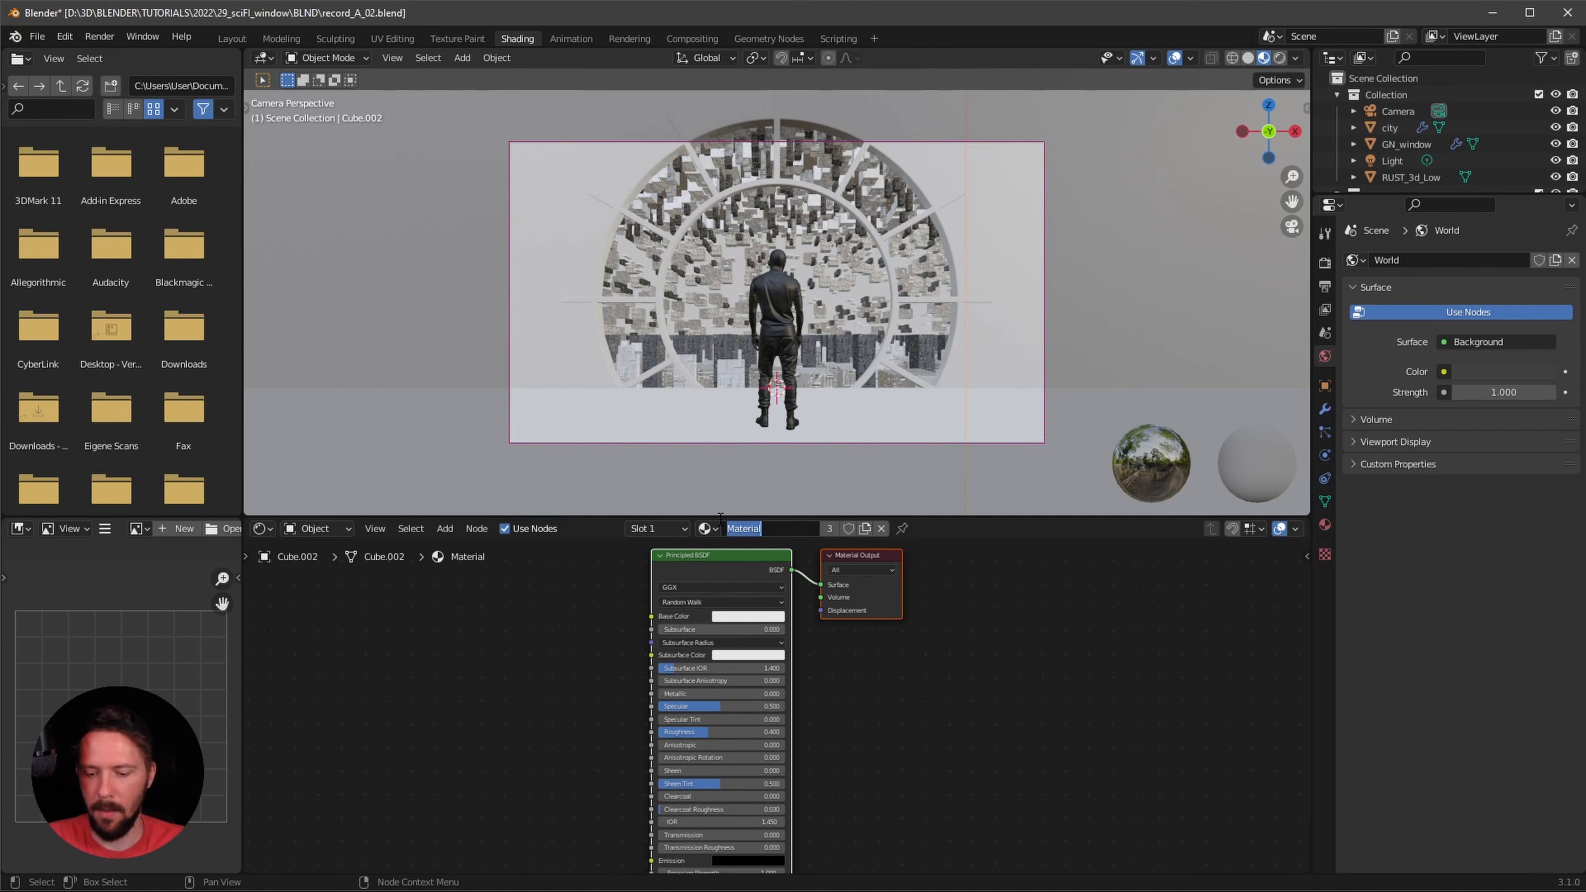
type("M")
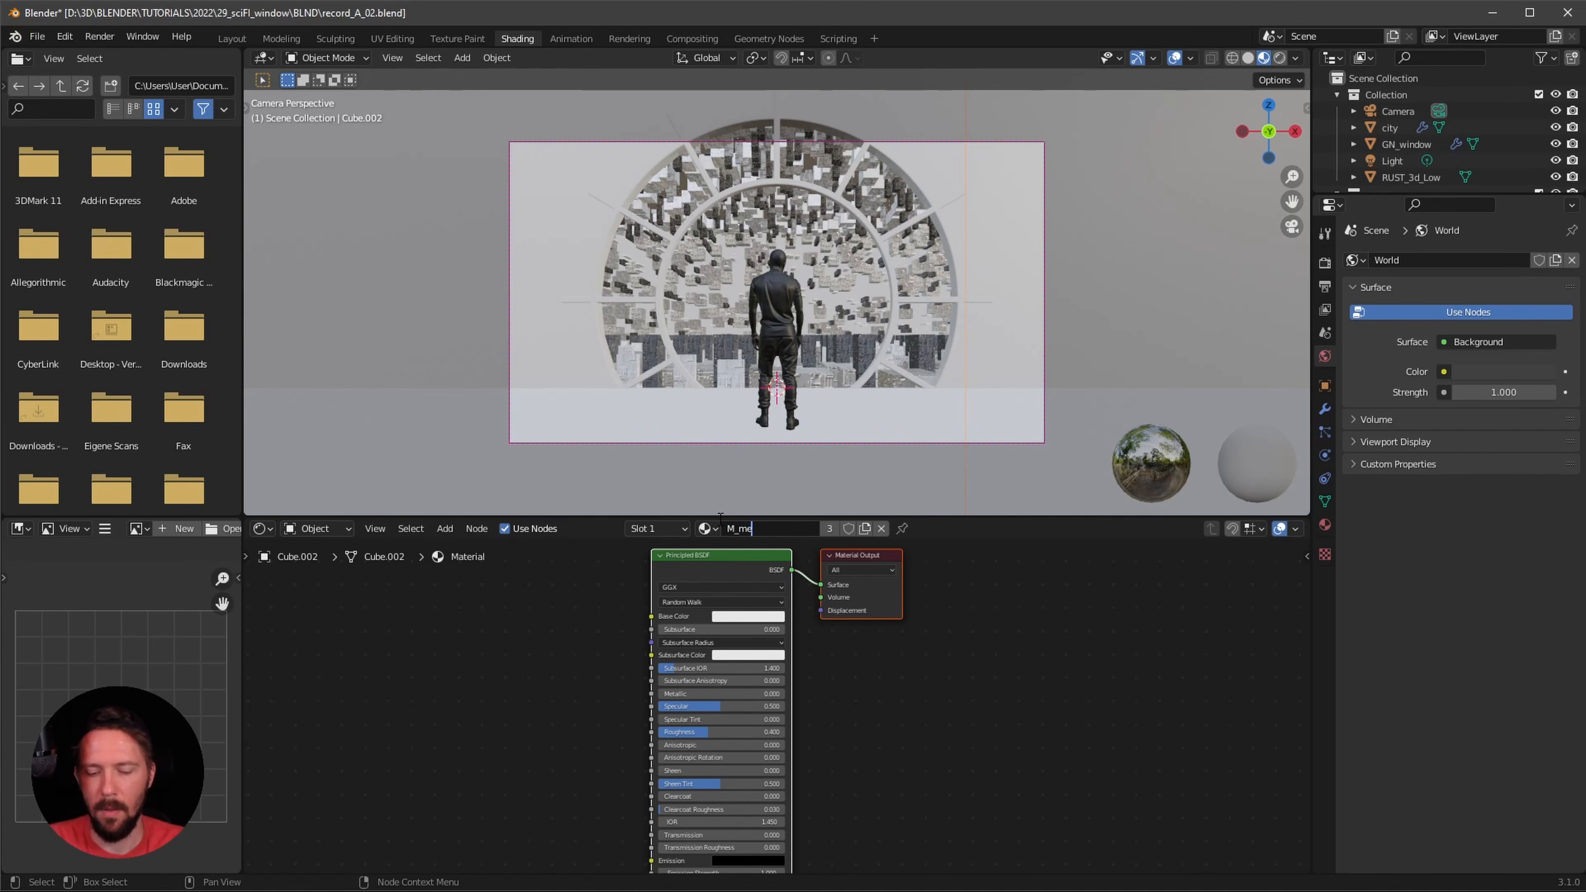
type("_black")
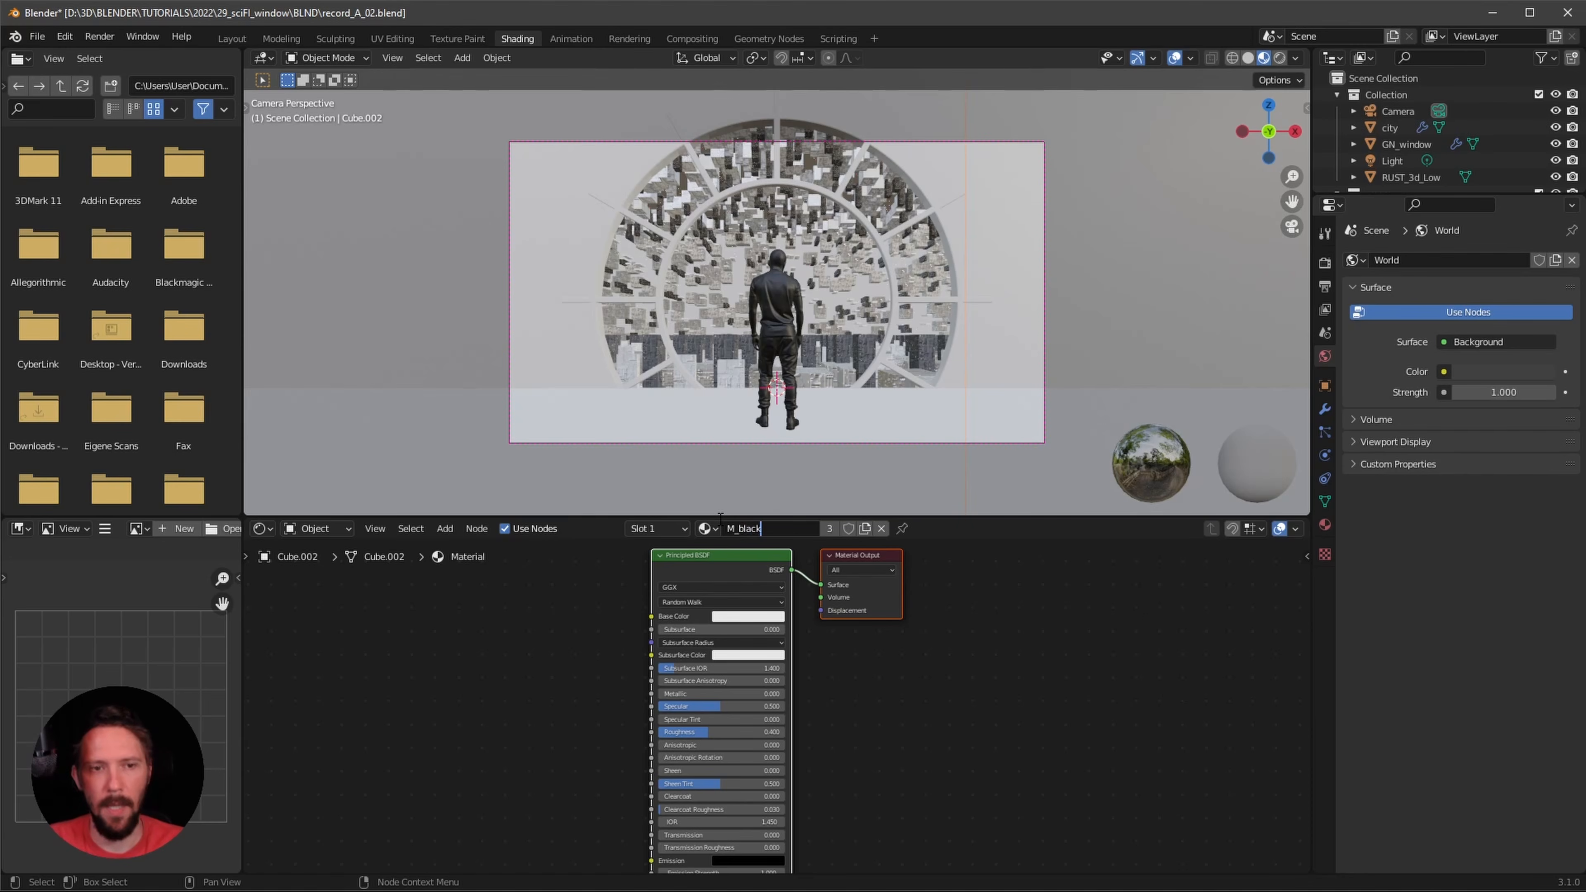
key("Return")
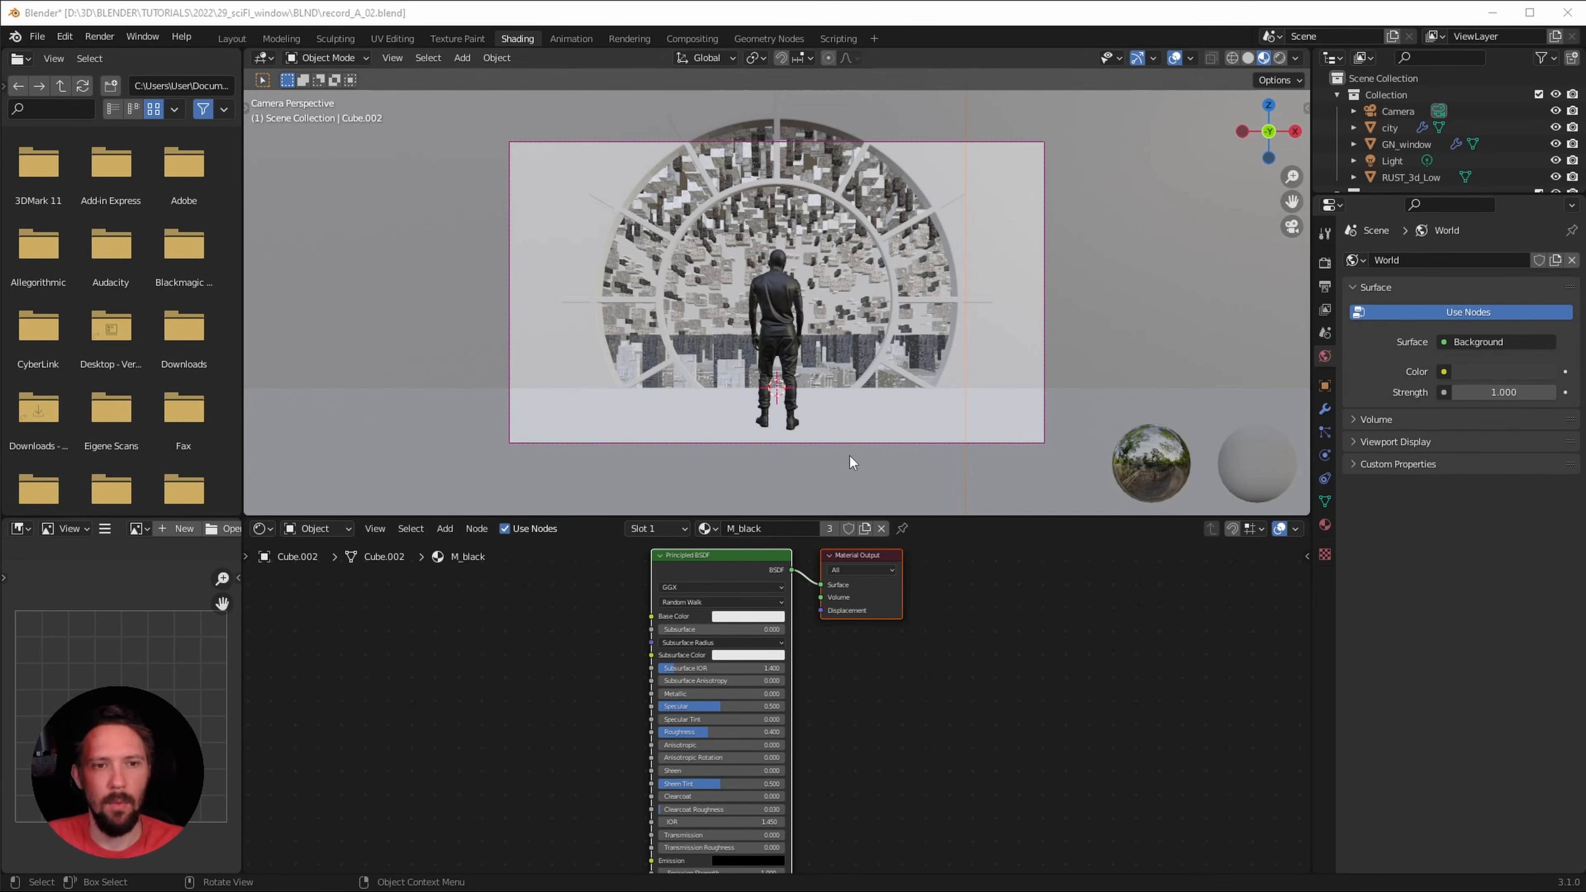
- Give the M_black material a black base color and set its roughness to 0.3
left_click(771, 617)
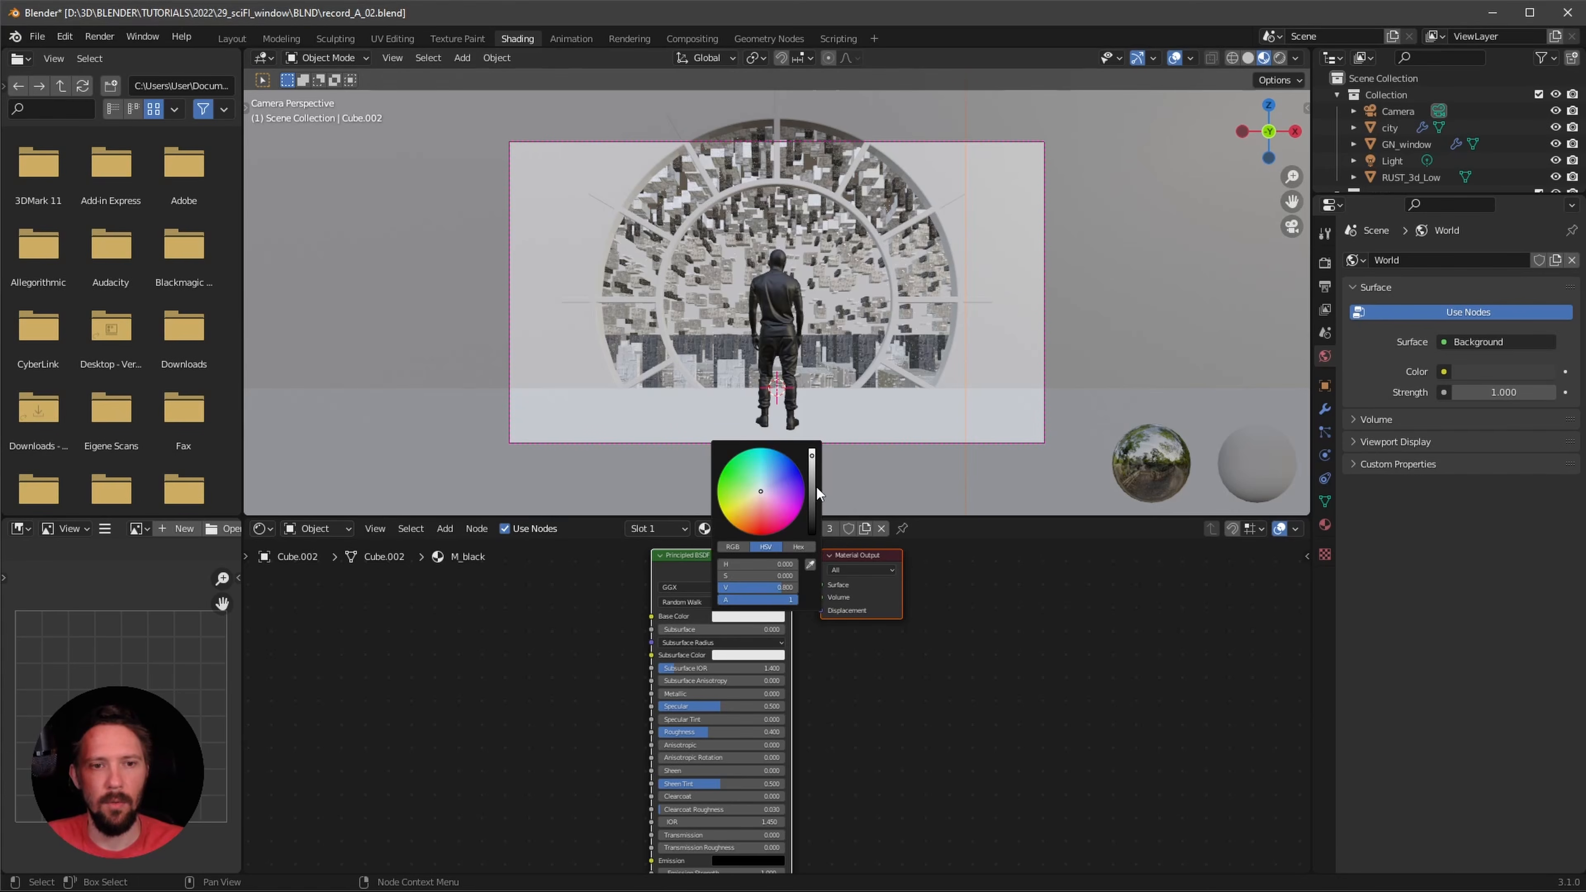
left_click_drag(814, 486, 753, 651)
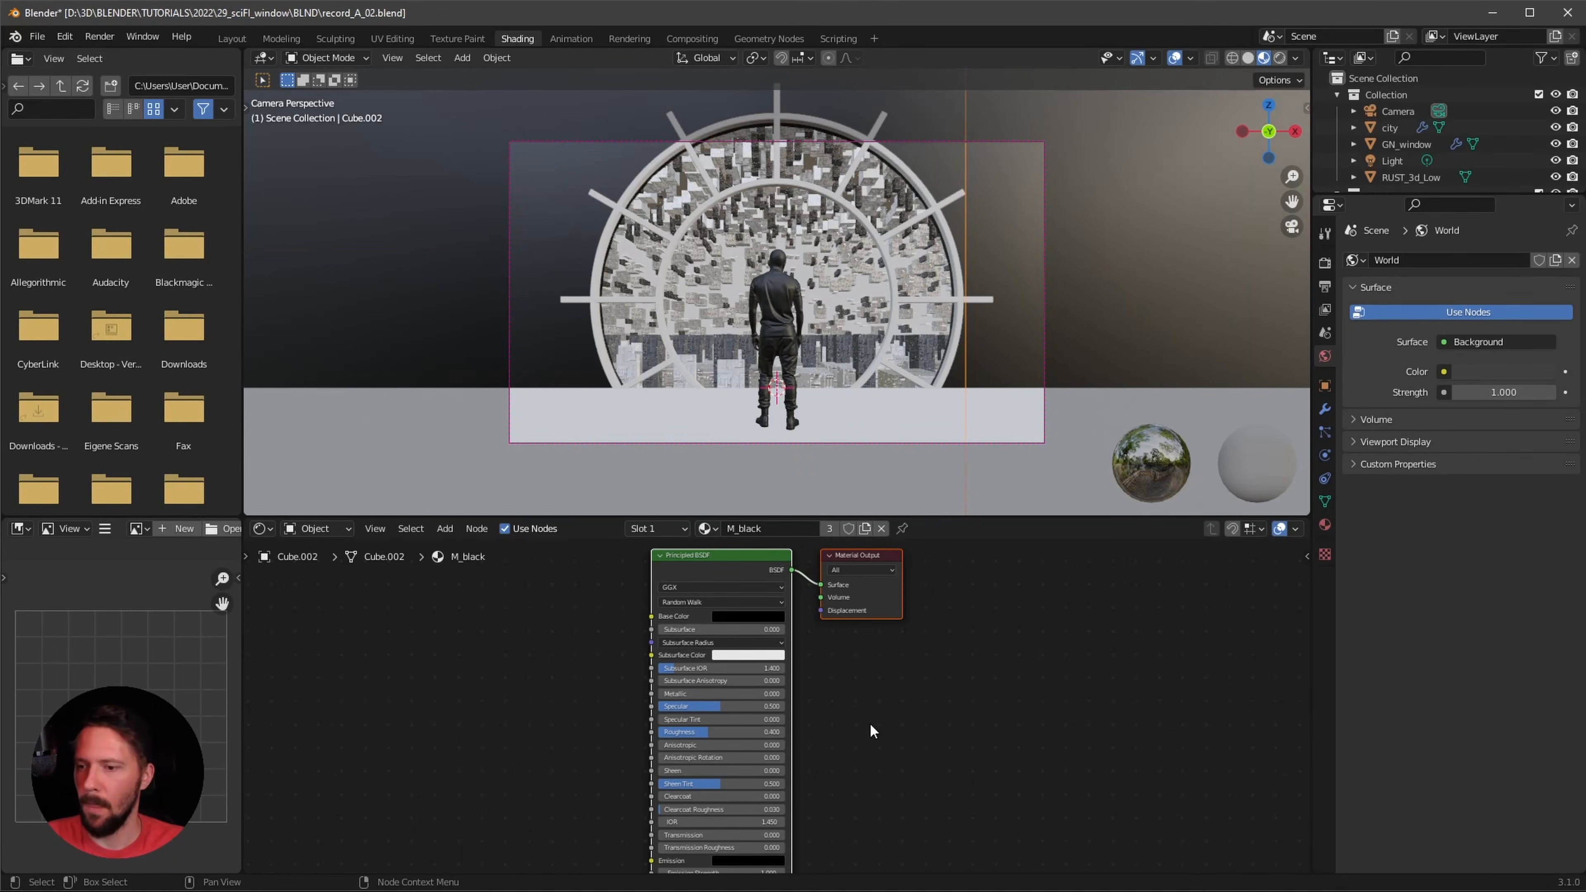
scroll(799, 731, "up", 2)
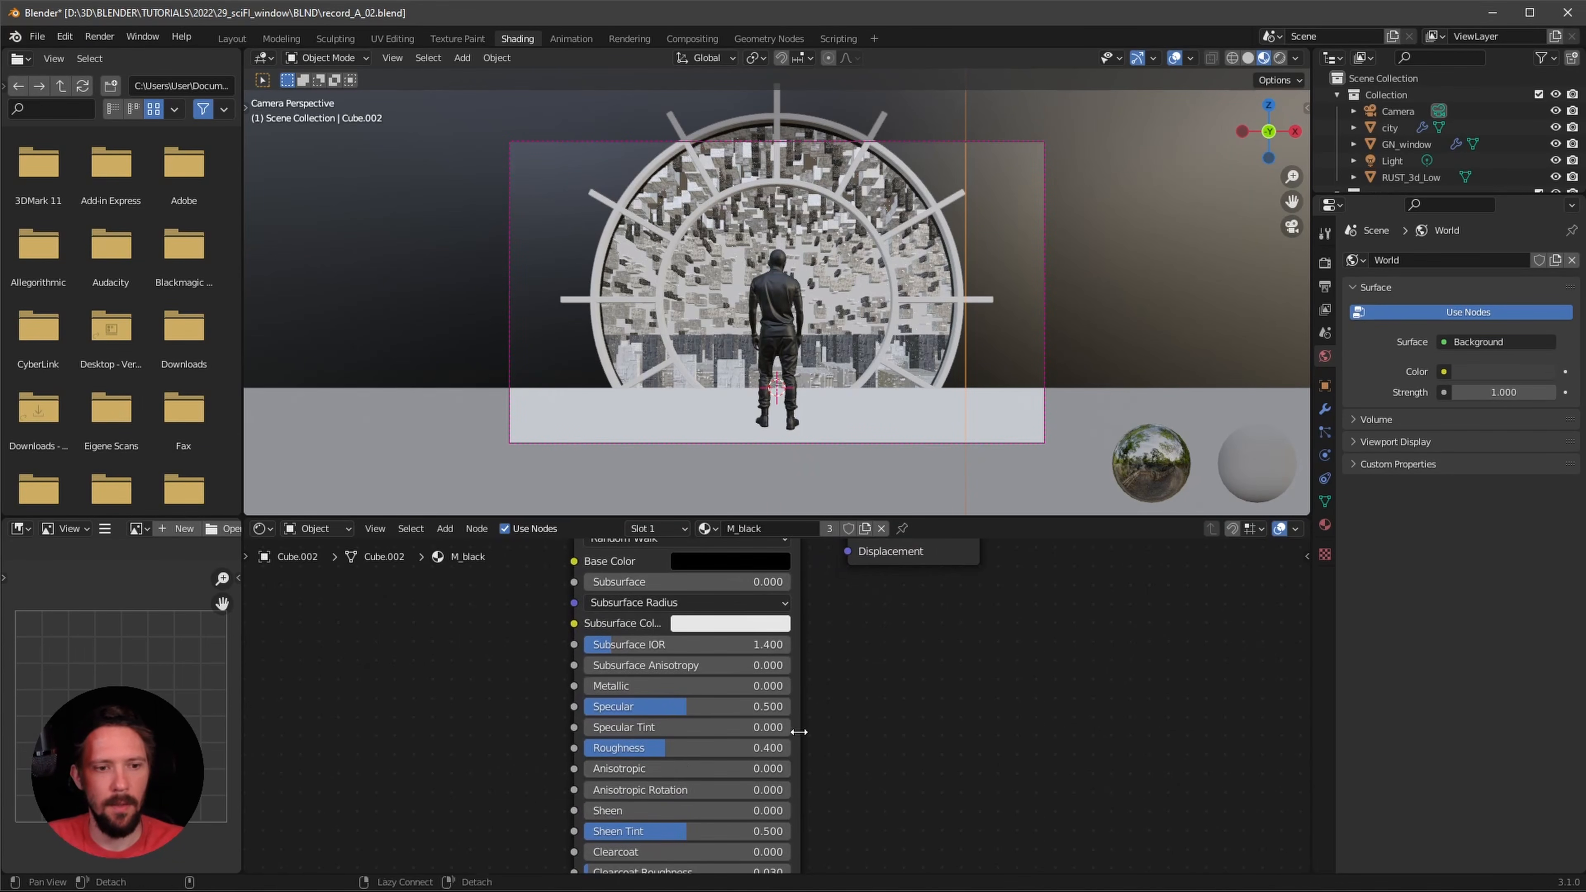
left_click(679, 744)
type(".3")
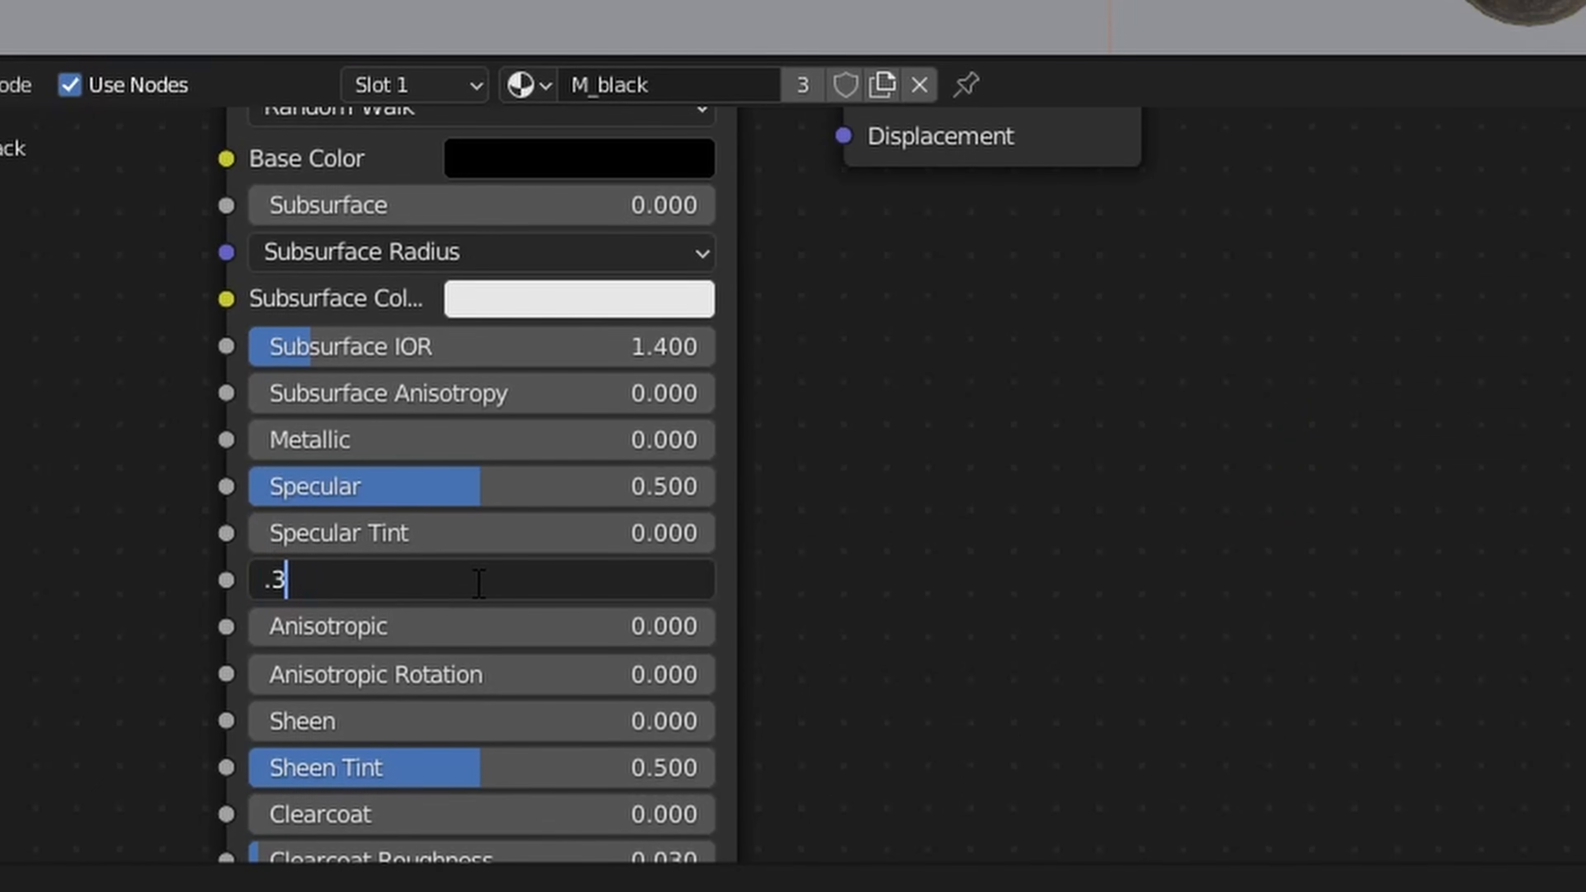
key("Return")
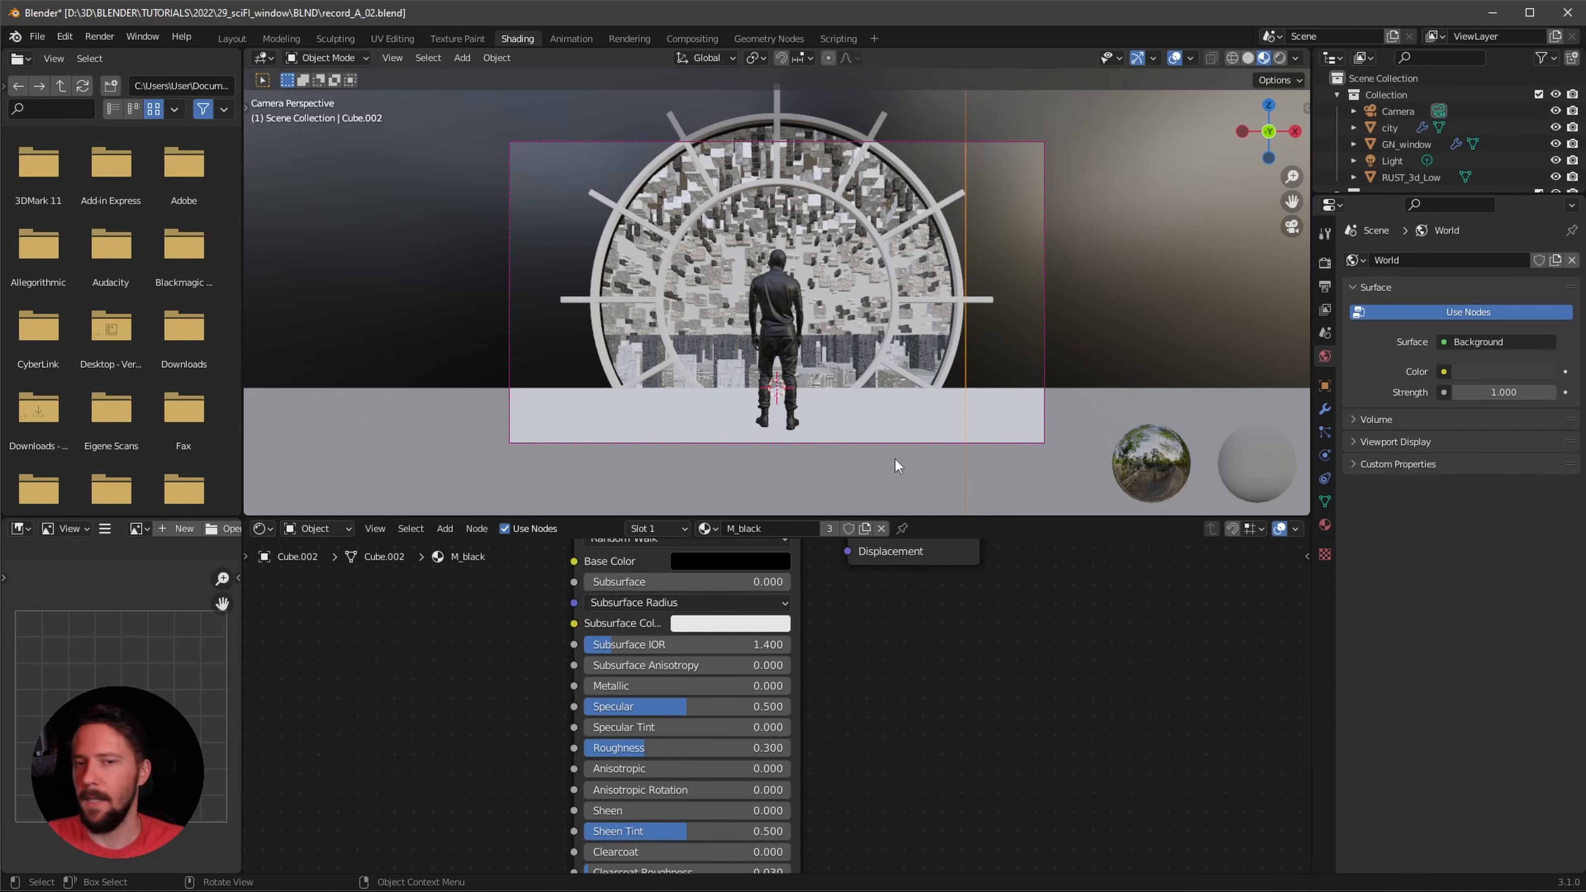
- Assign the existing M_black material to the floor plane
left_click(998, 485)
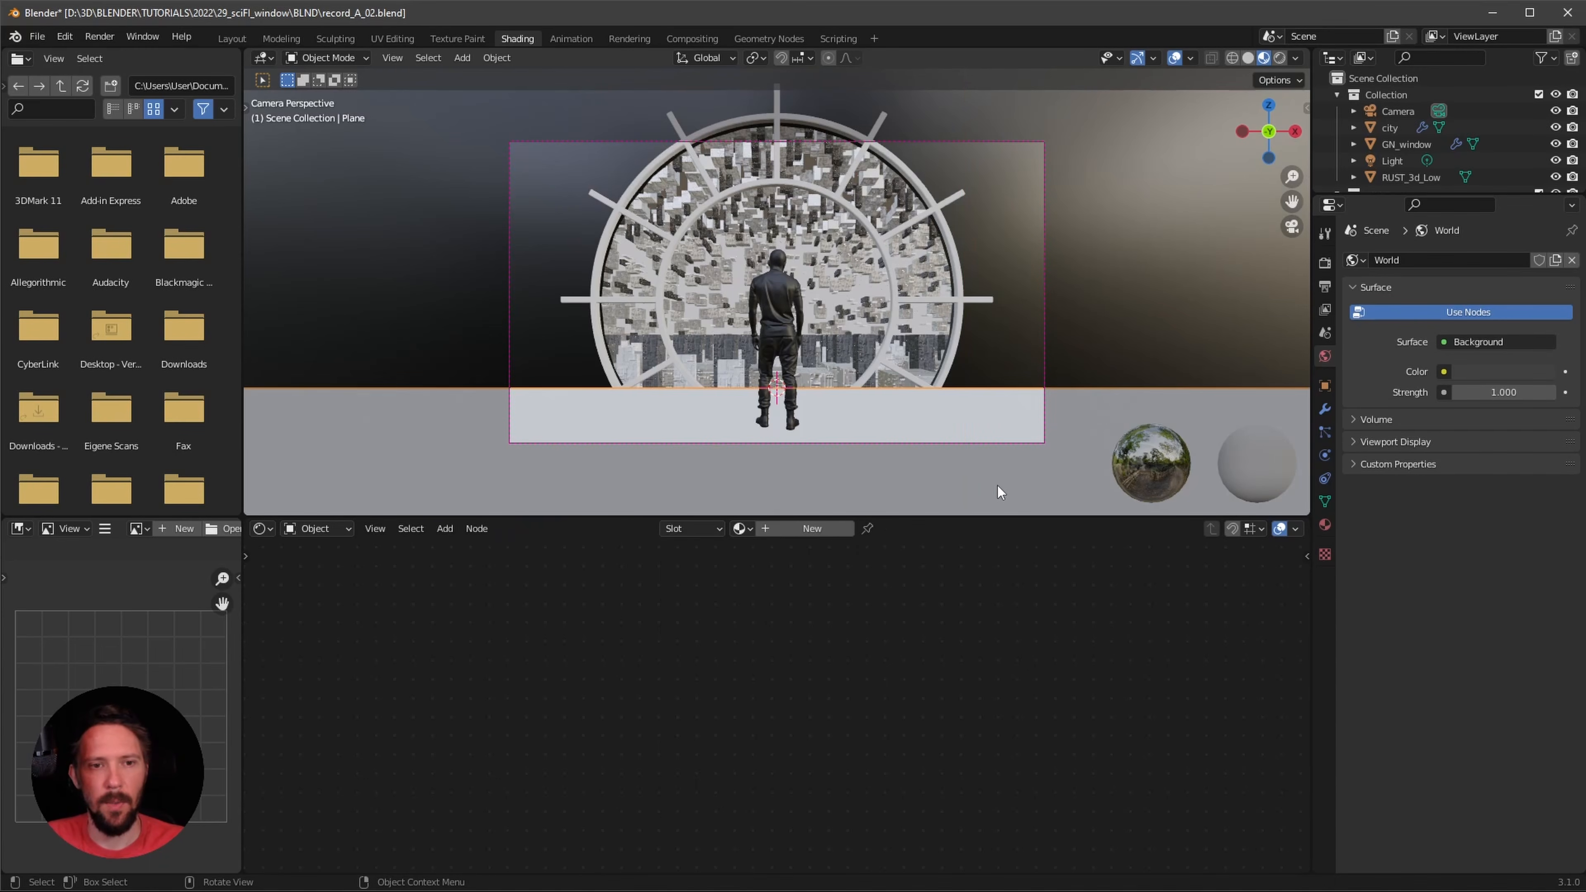
left_click(739, 528)
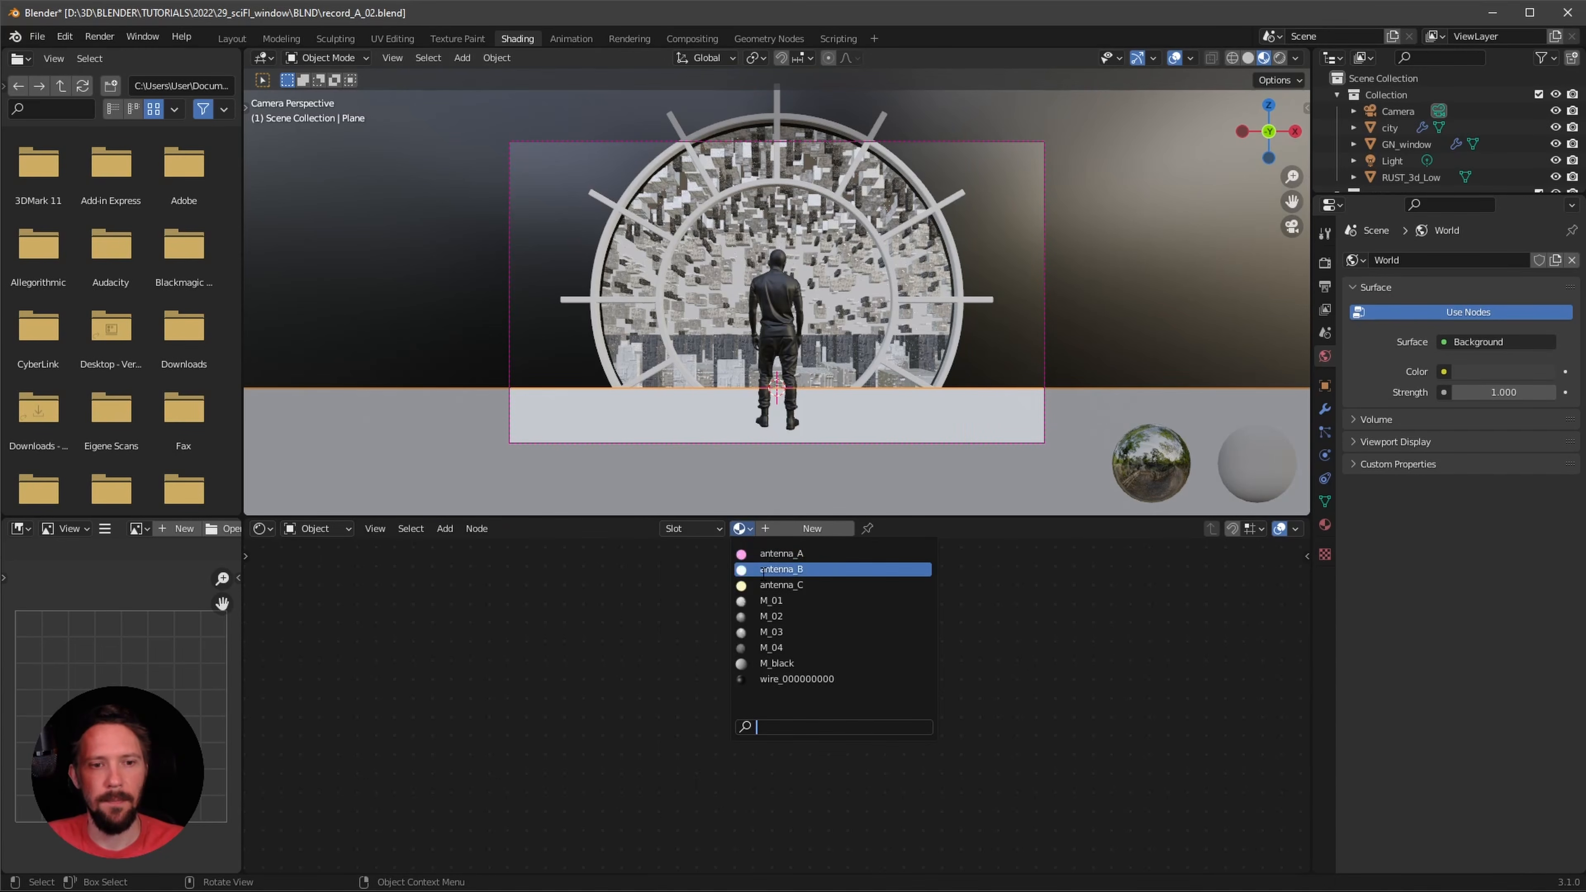
left_click(800, 662)
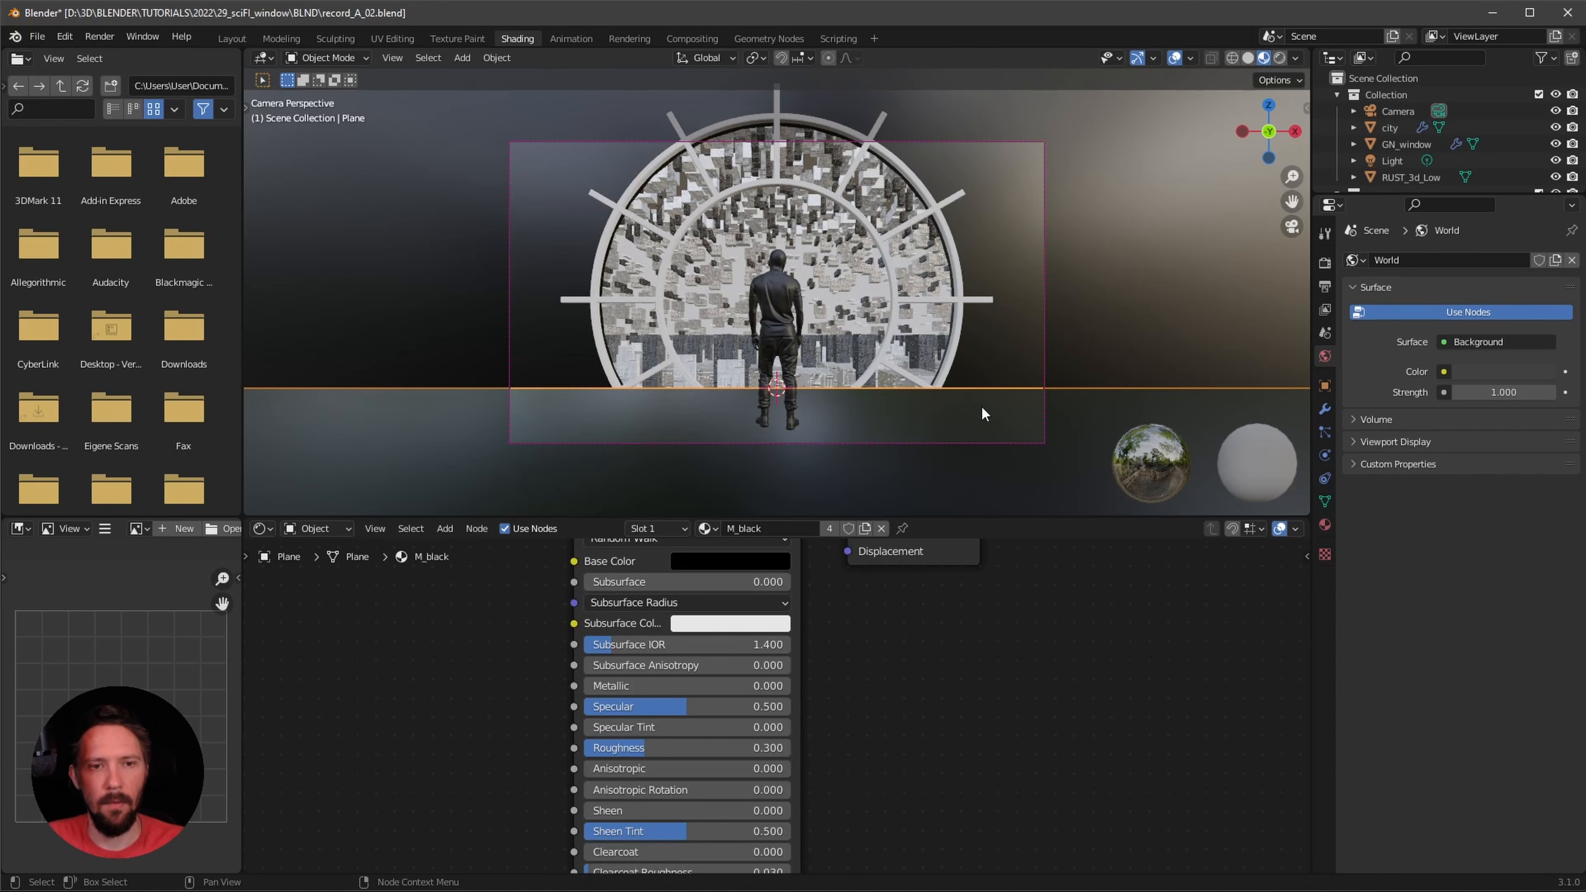
- Select the GN_window object and assign M_black in its Set Material geometry node
left_click(950, 371)
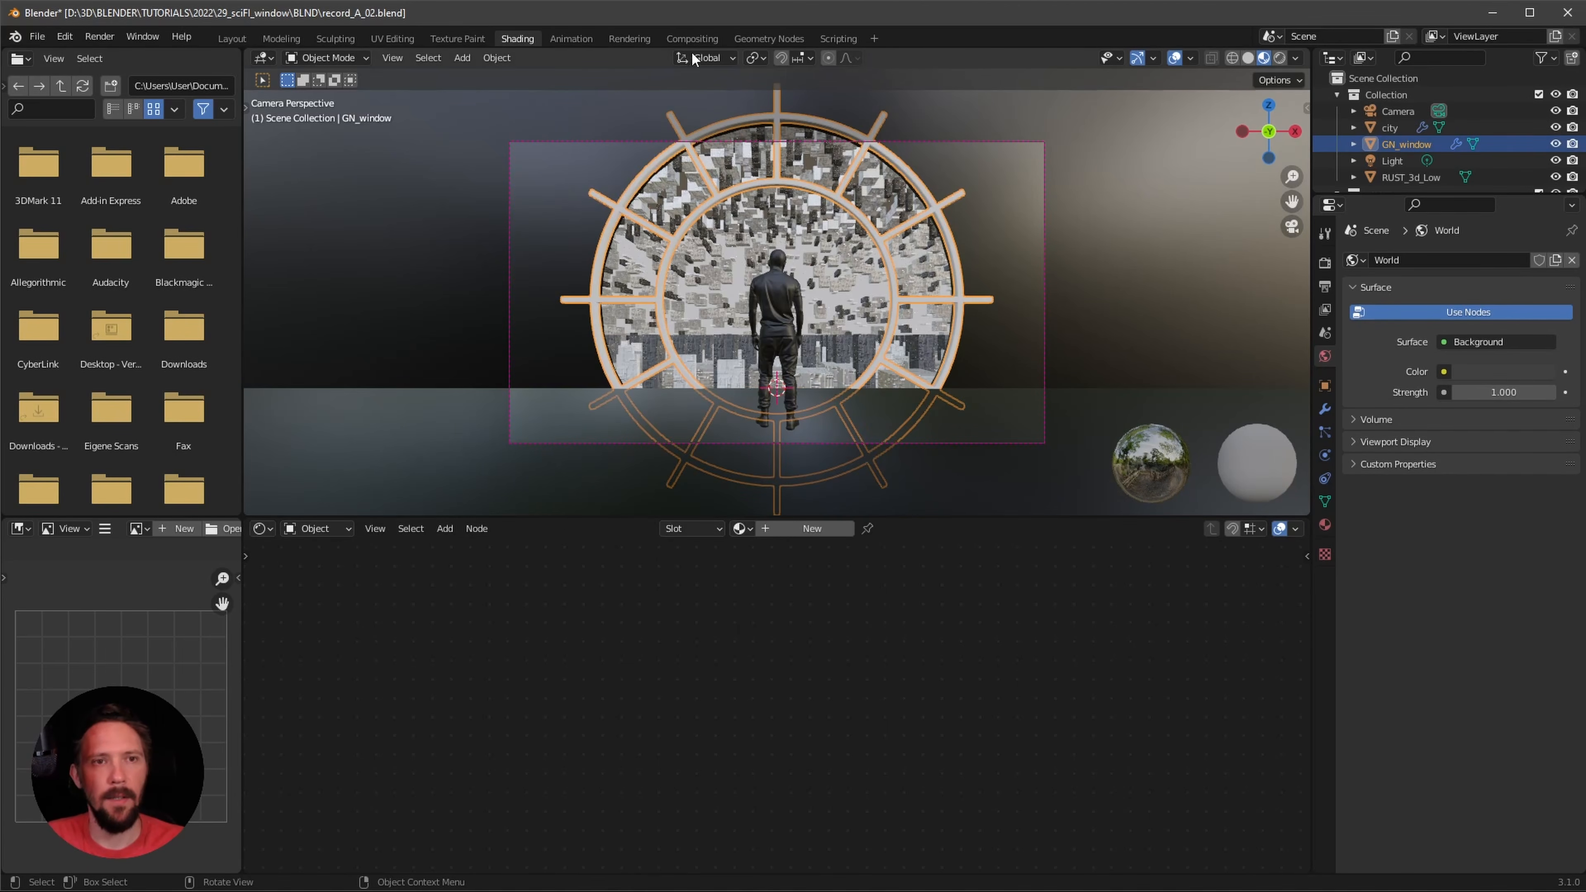
left_click(780, 38)
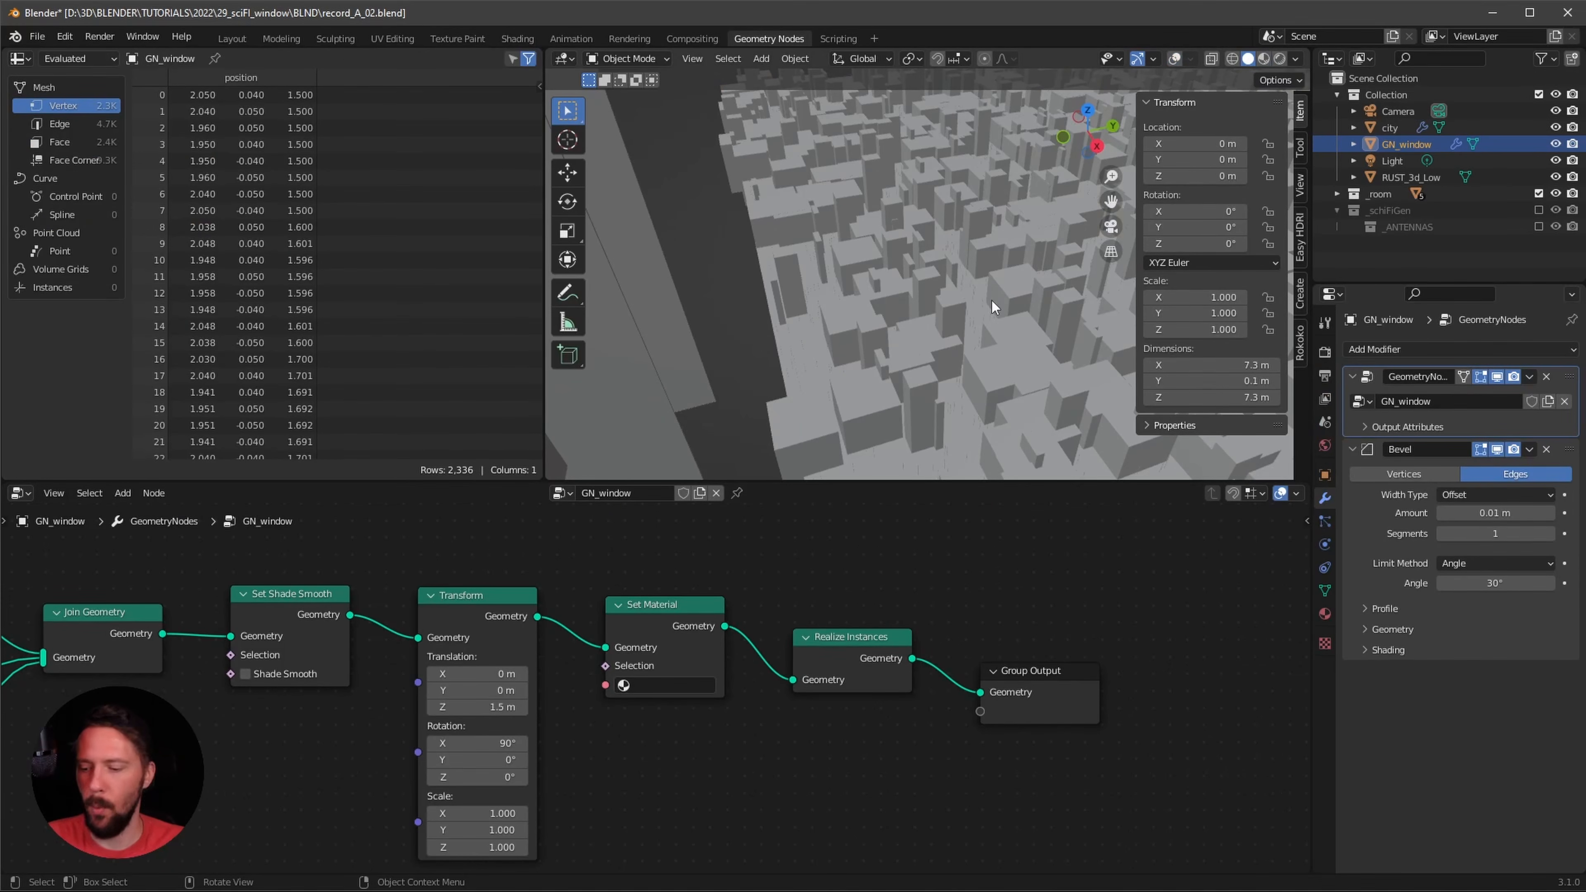
key("KP_0")
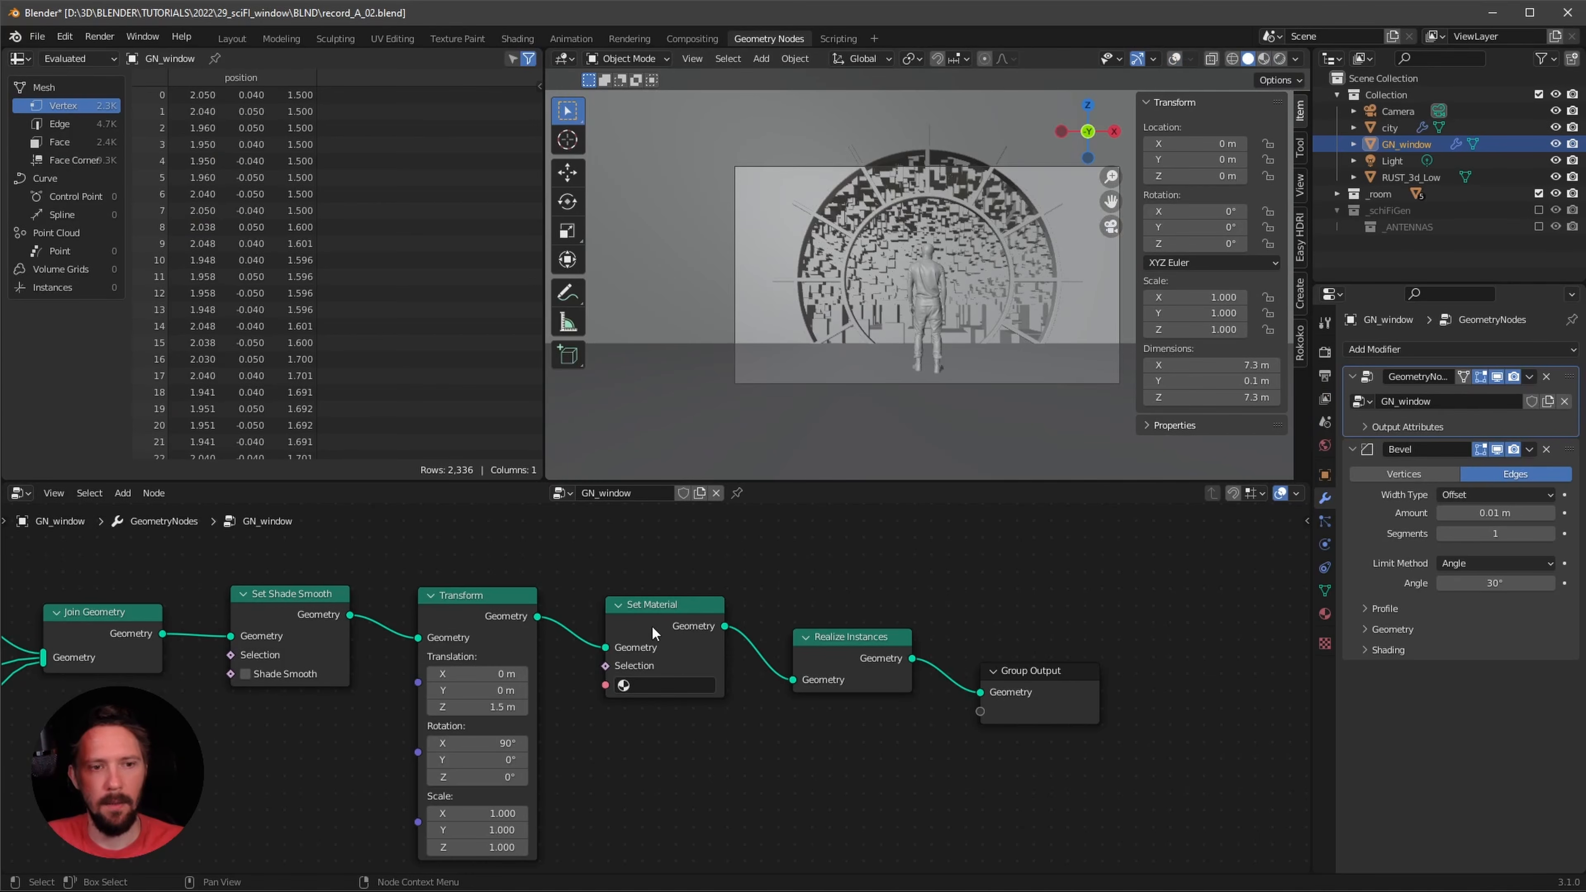
left_click(659, 685)
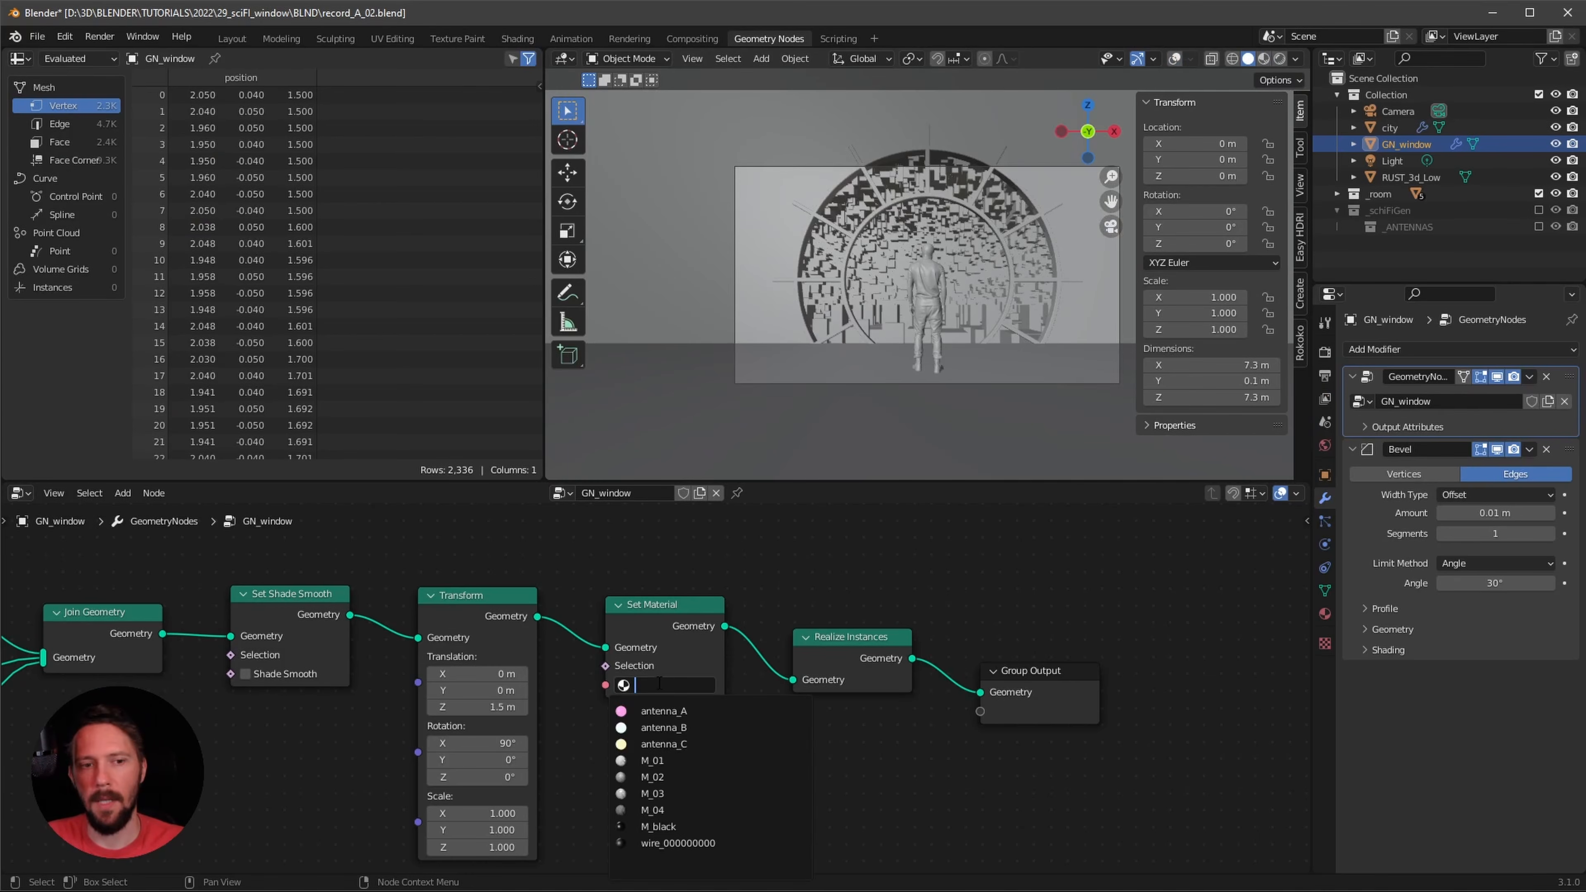
left_click(683, 827)
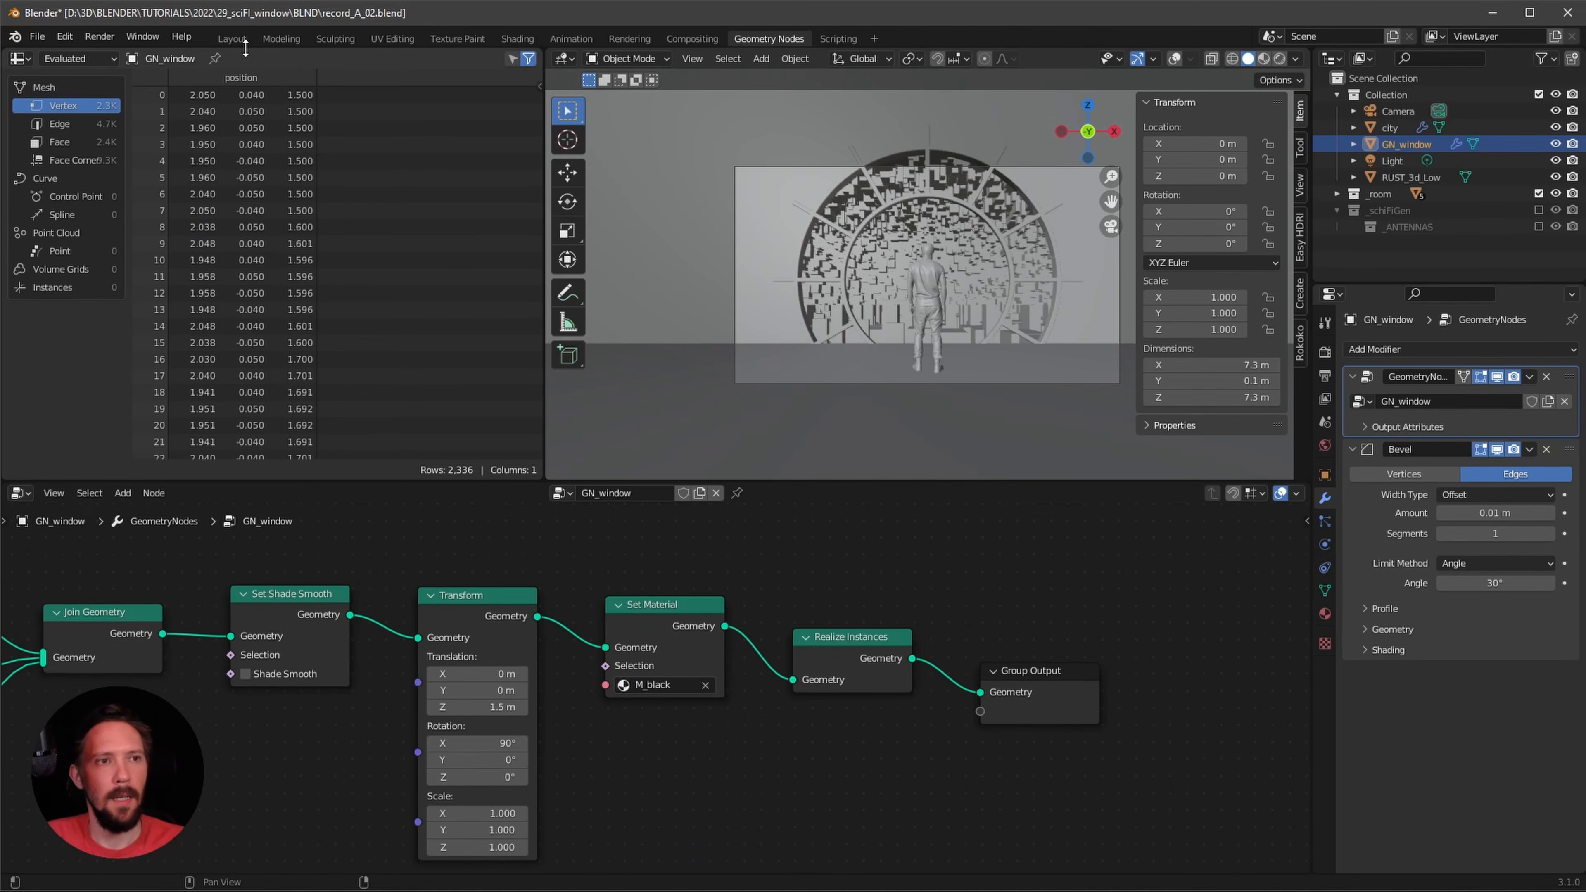
- Return to the Layout workspace and set the world background color to black
left_click(235, 41)
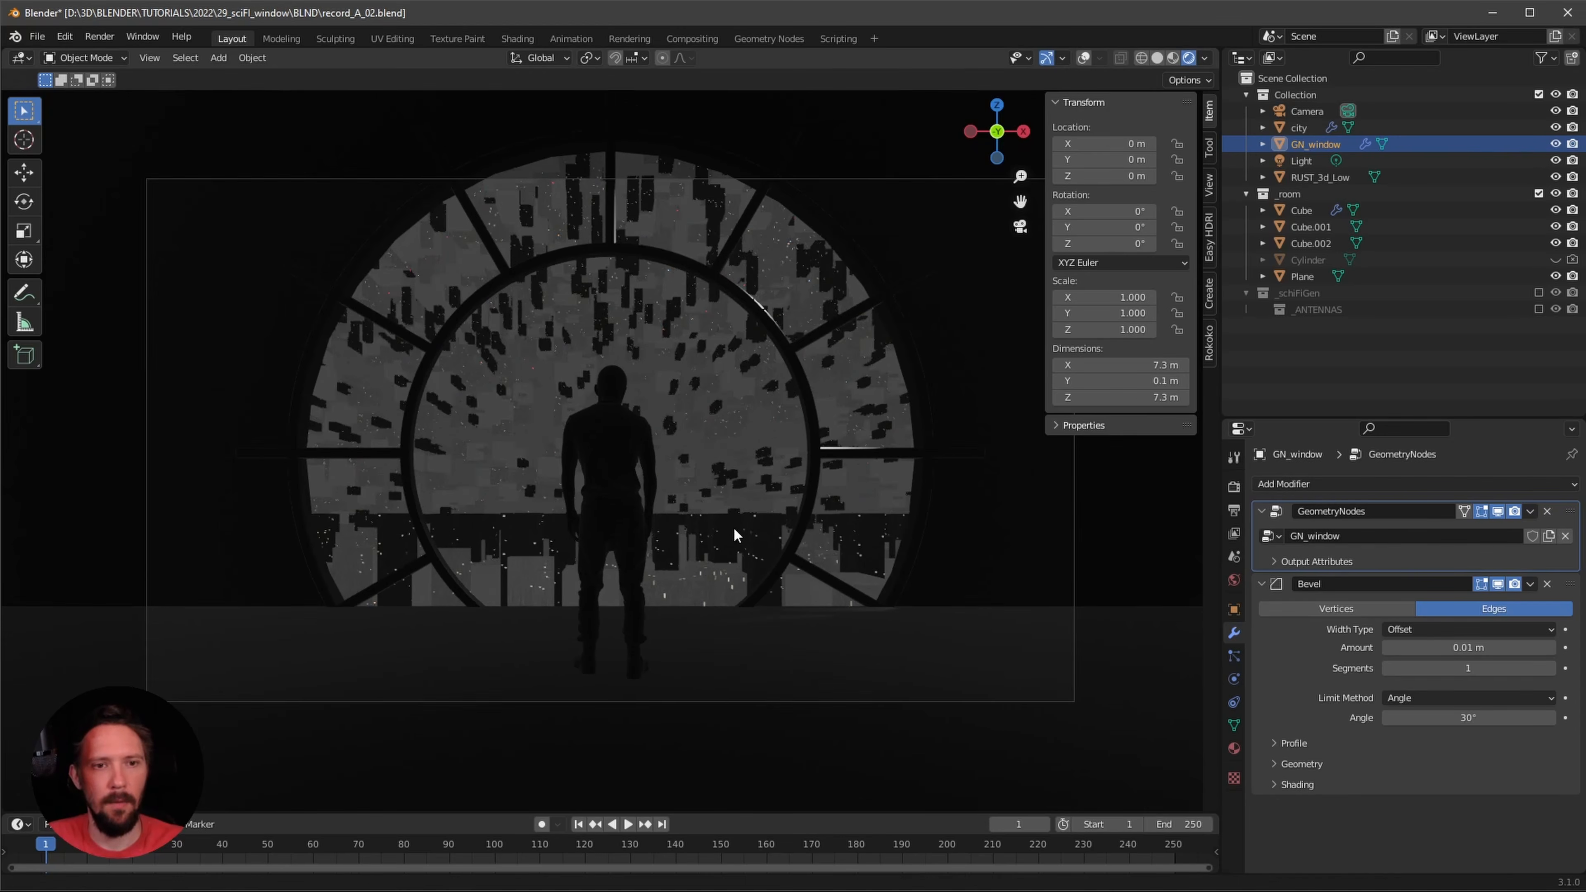
scroll(735, 522, "up", 1)
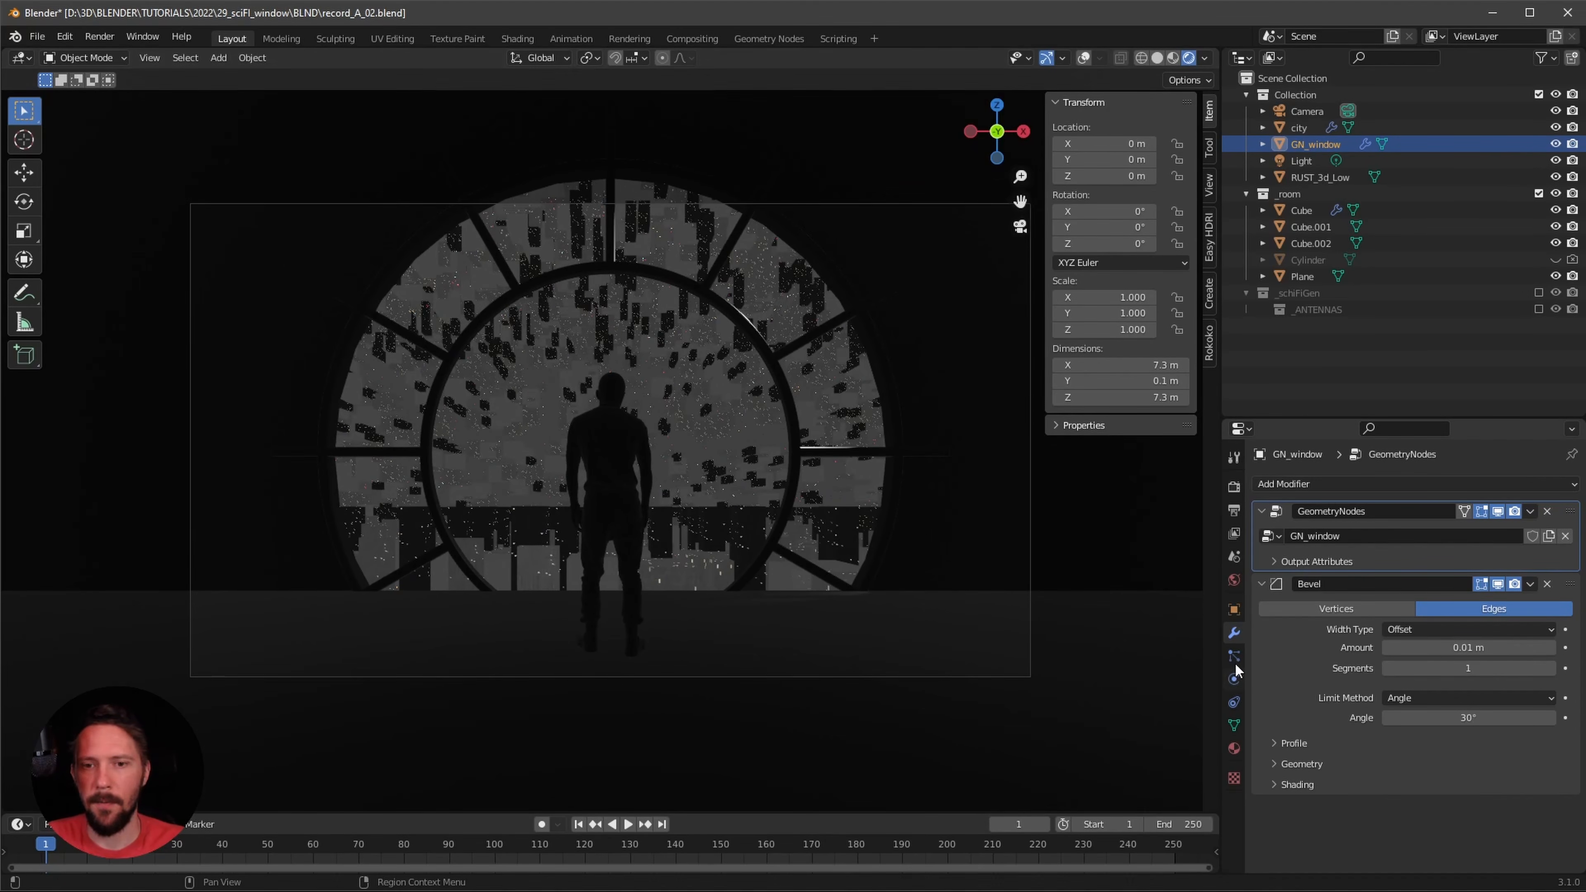
left_click(1233, 580)
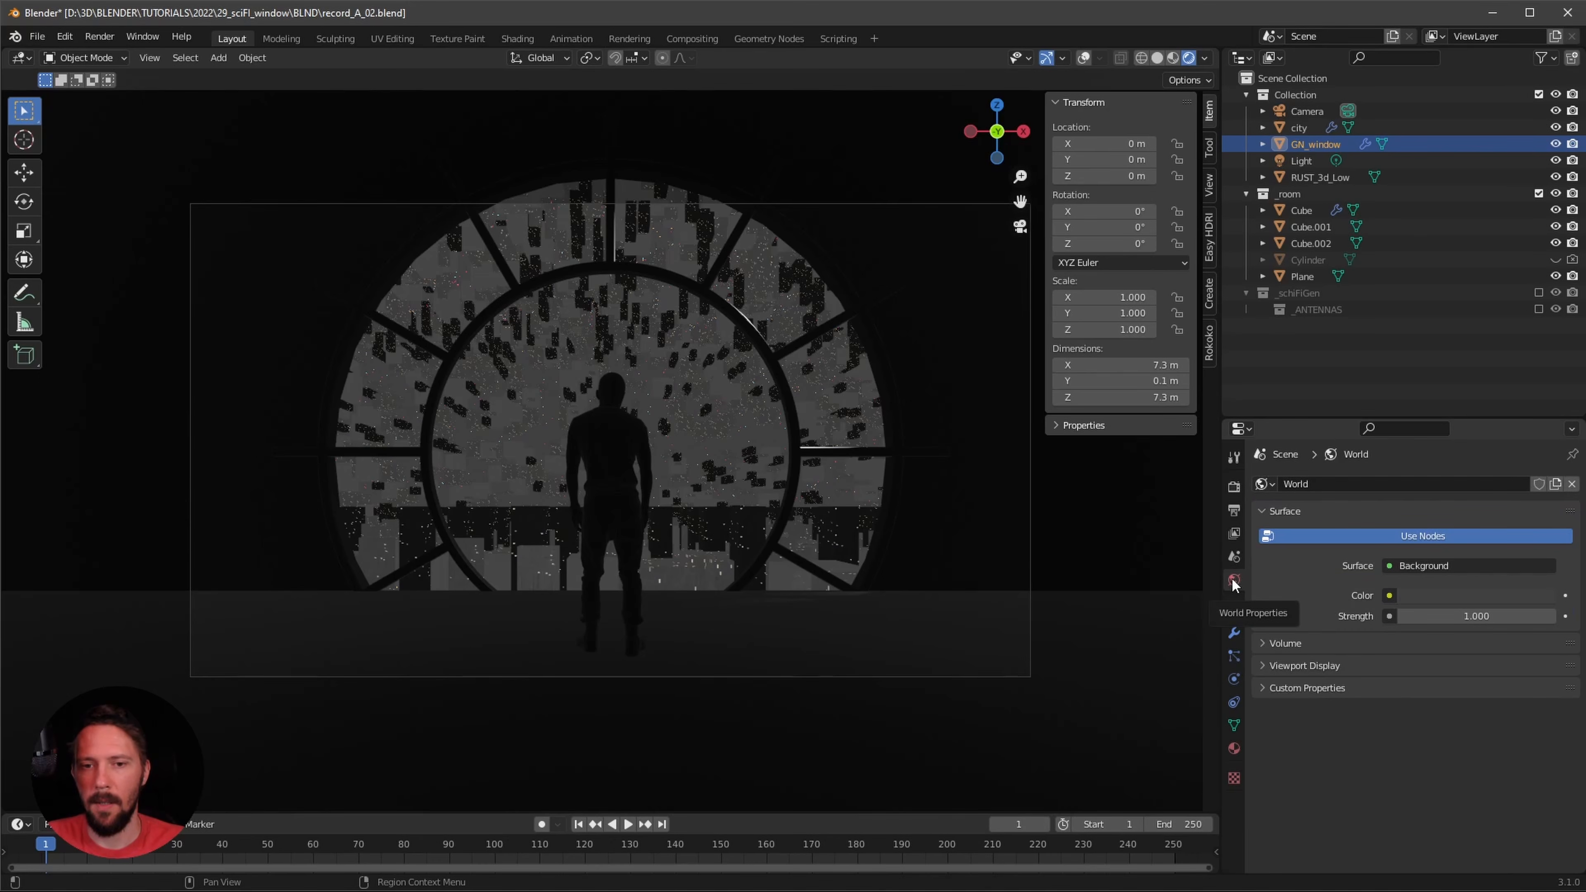
left_click(1437, 594)
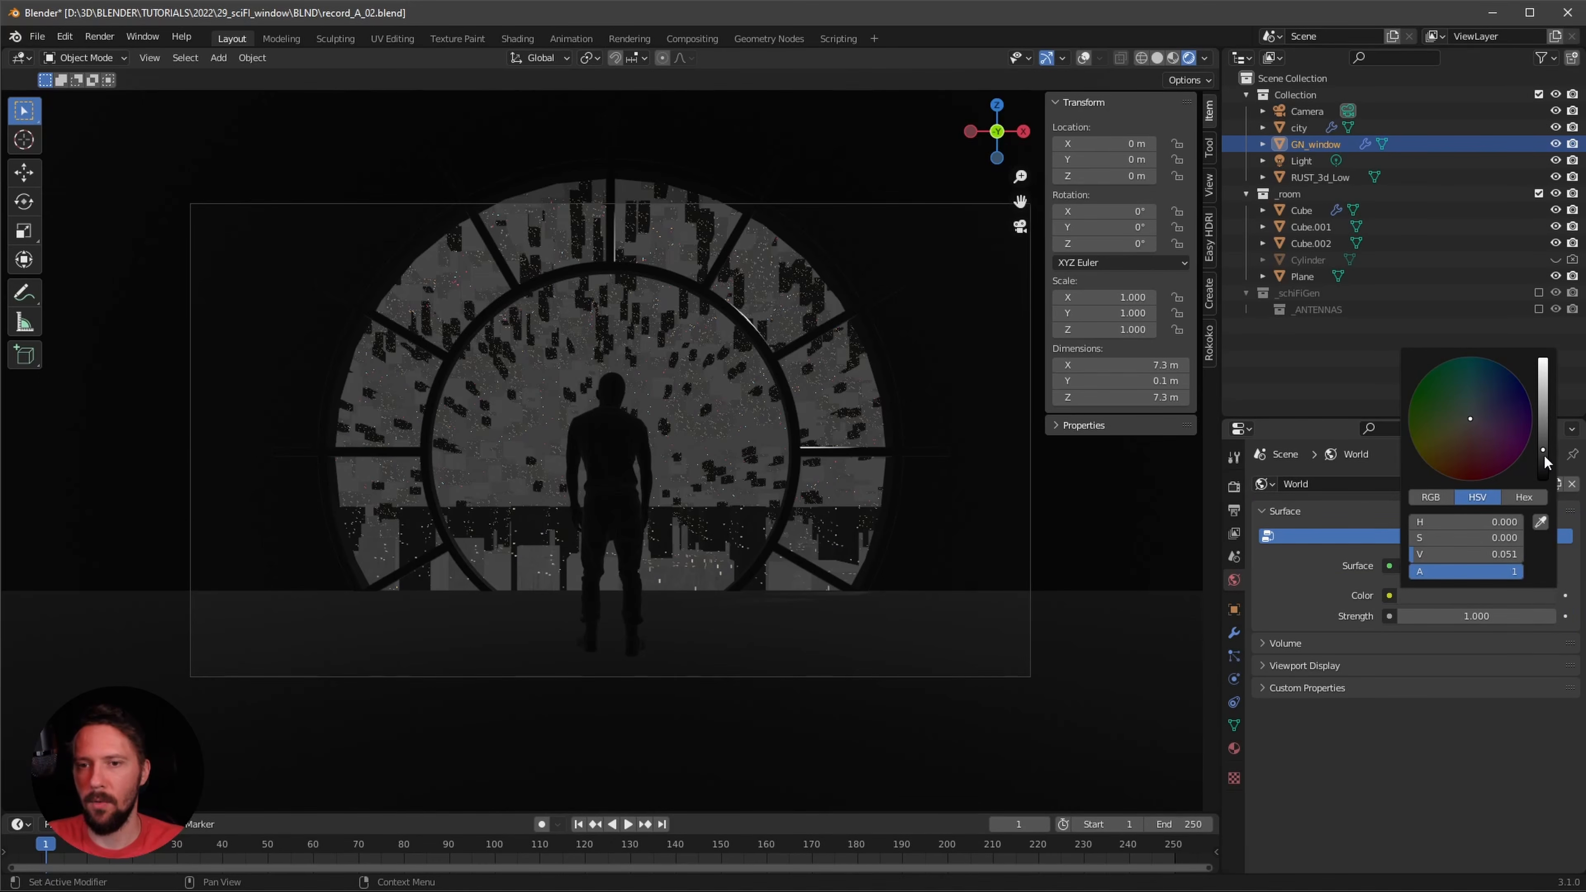
left_click_drag(1547, 462, 1546, 481)
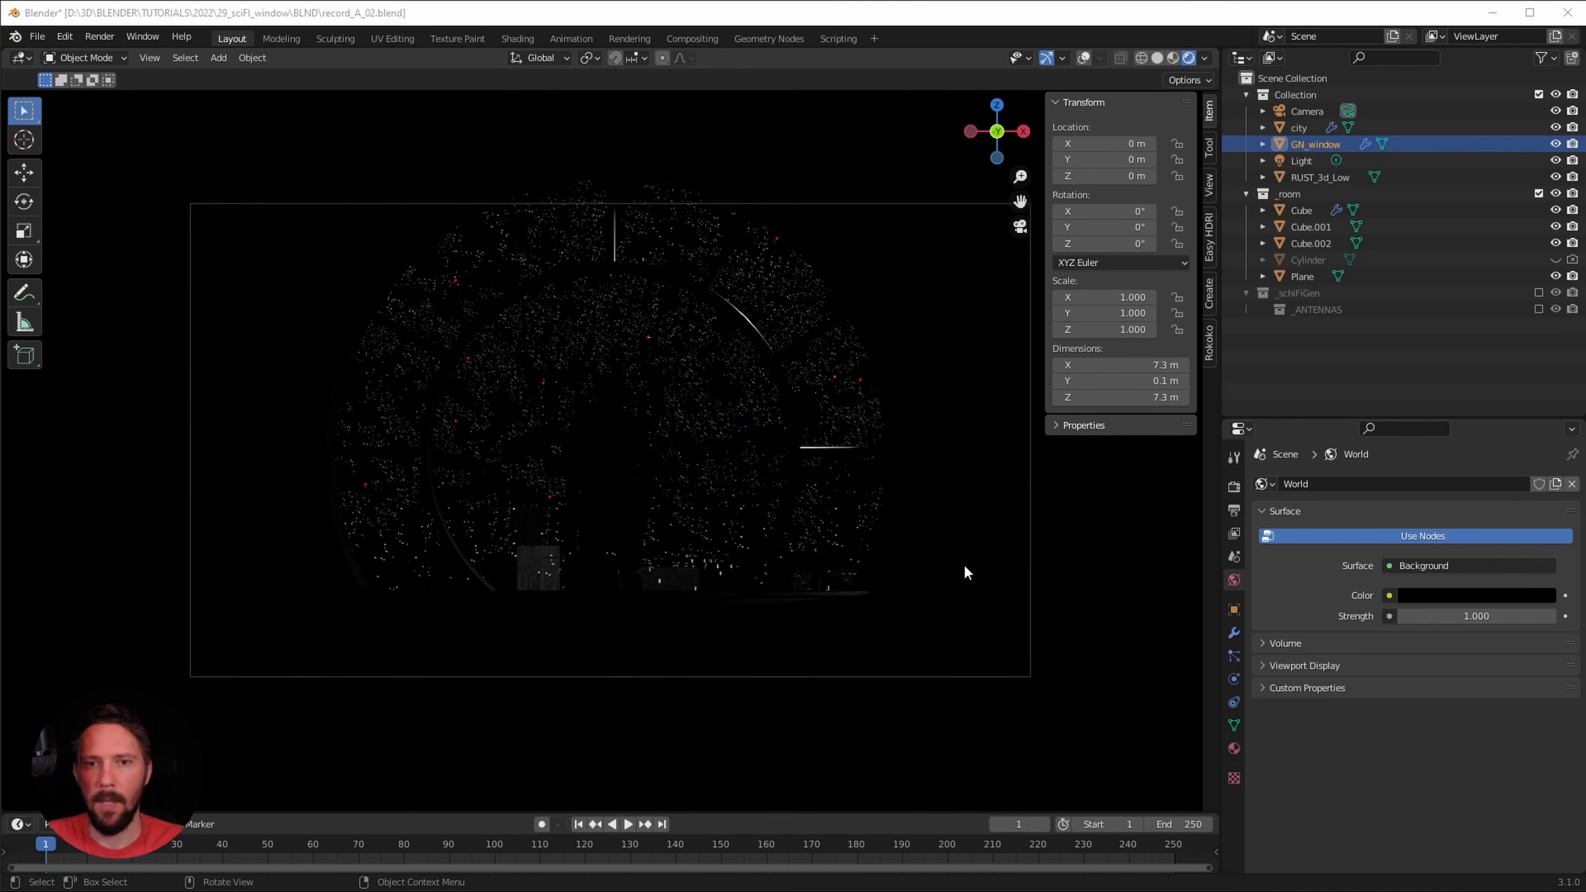
- Select the Light object, show its light settings, and set its X, Y and Z location to 0 m
left_click(1328, 381)
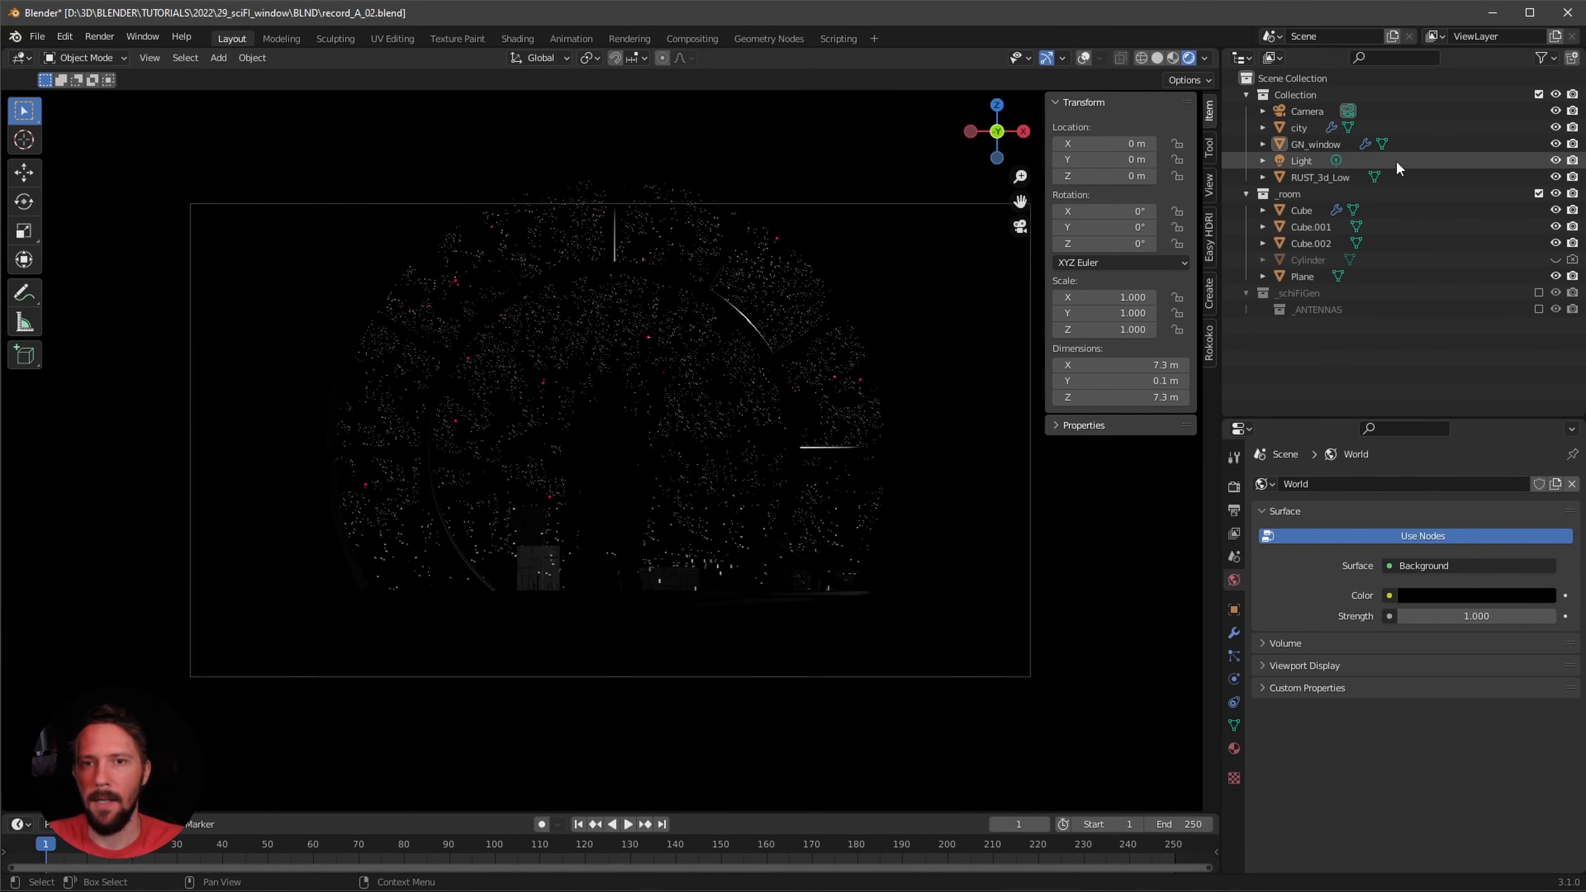
left_click(1419, 158)
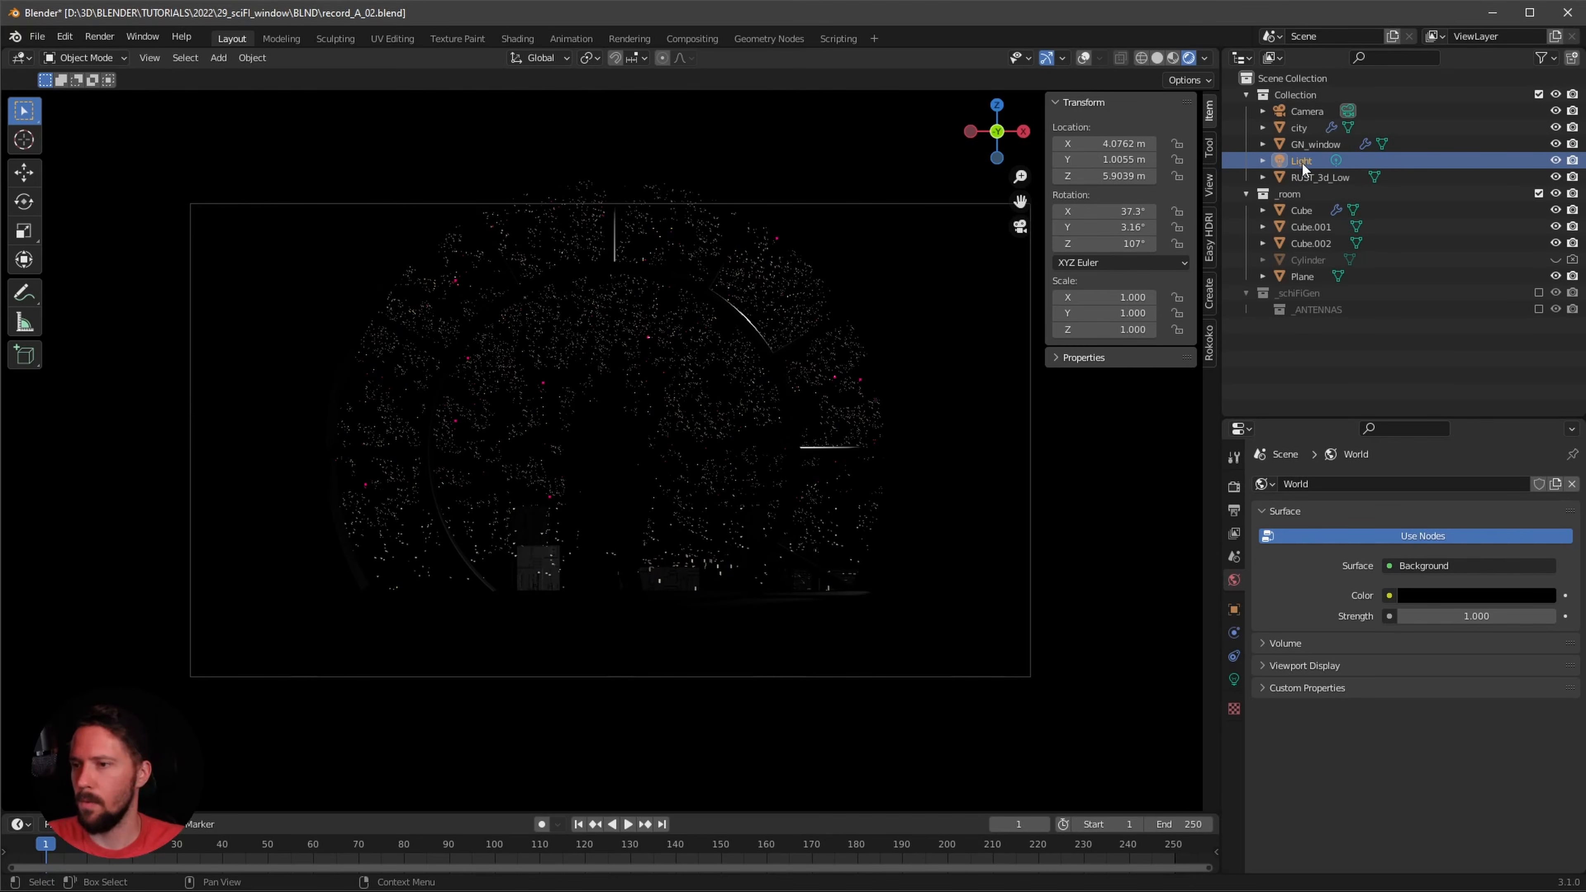
left_click(1334, 161)
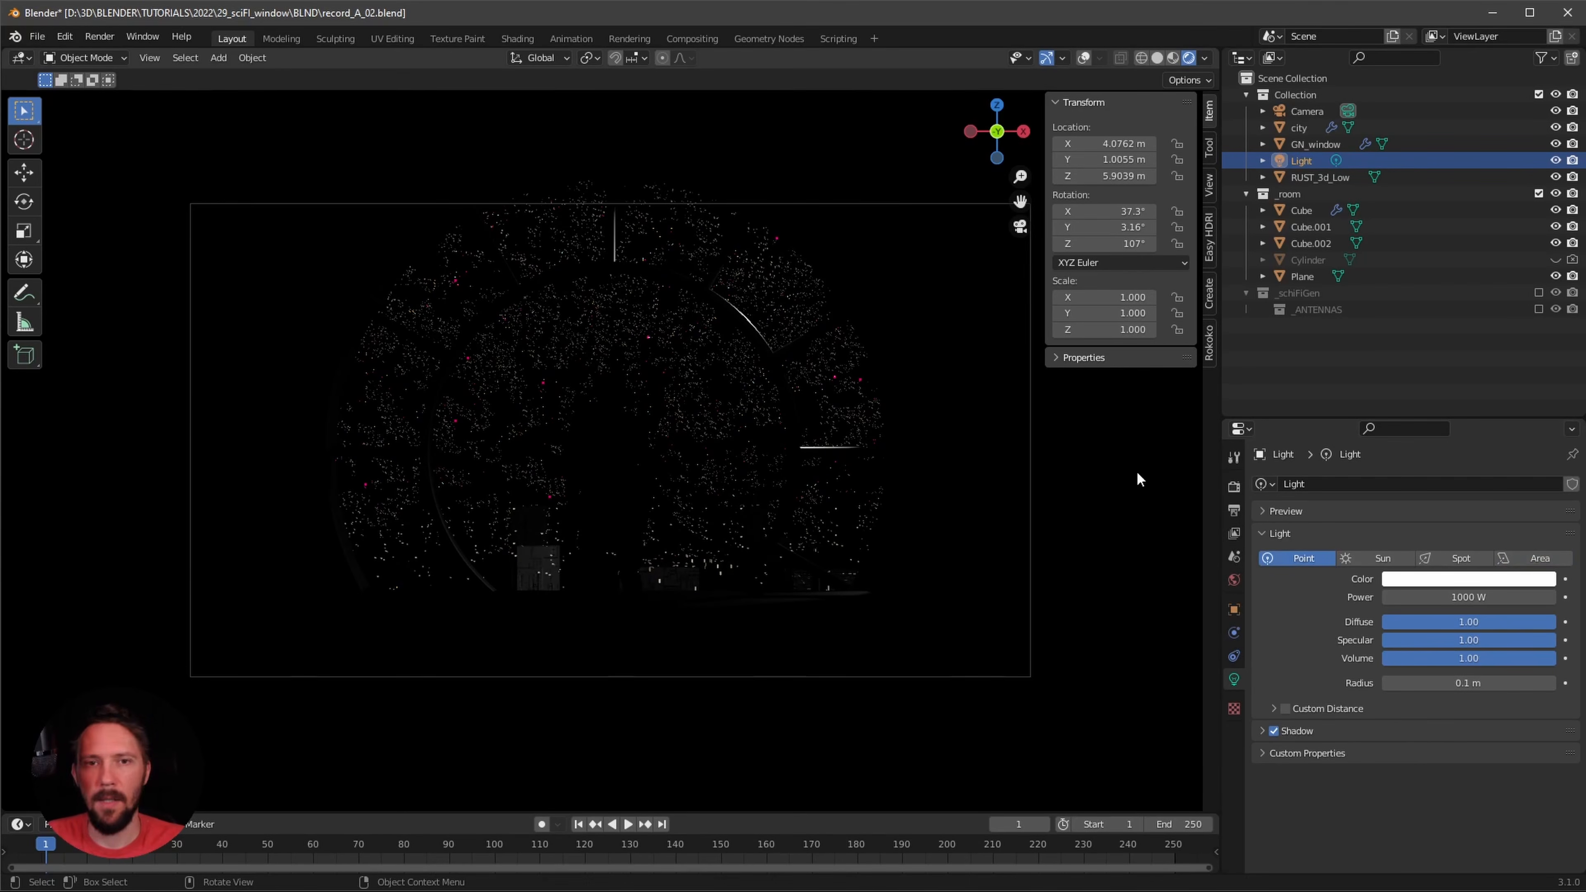
left_click(1127, 144)
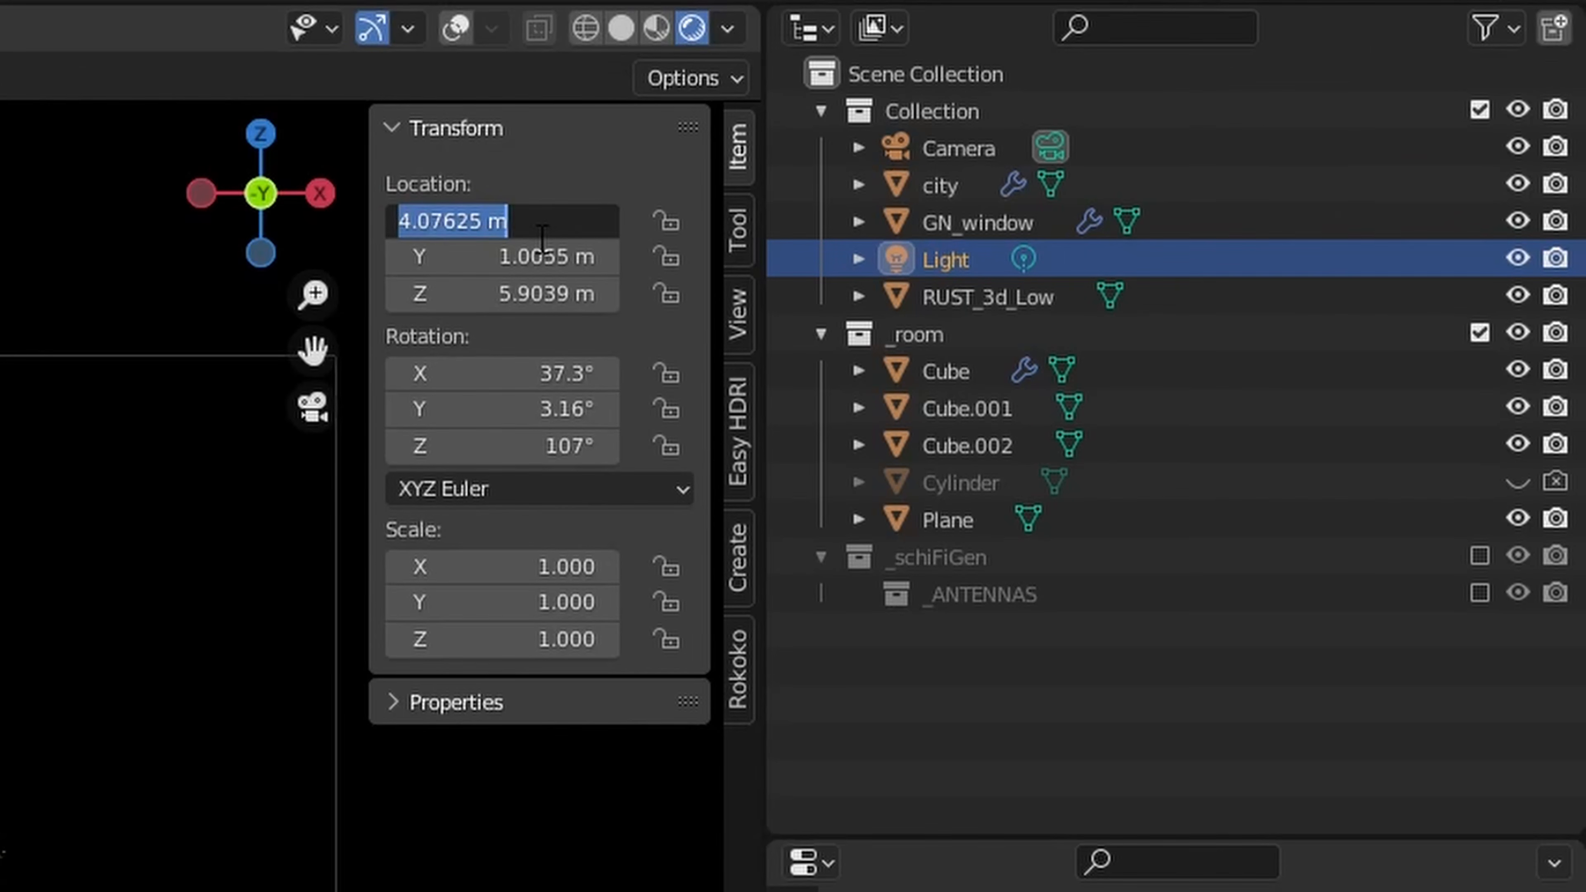
type("0")
key("Tab")
type("0")
key("Tab")
type("0")
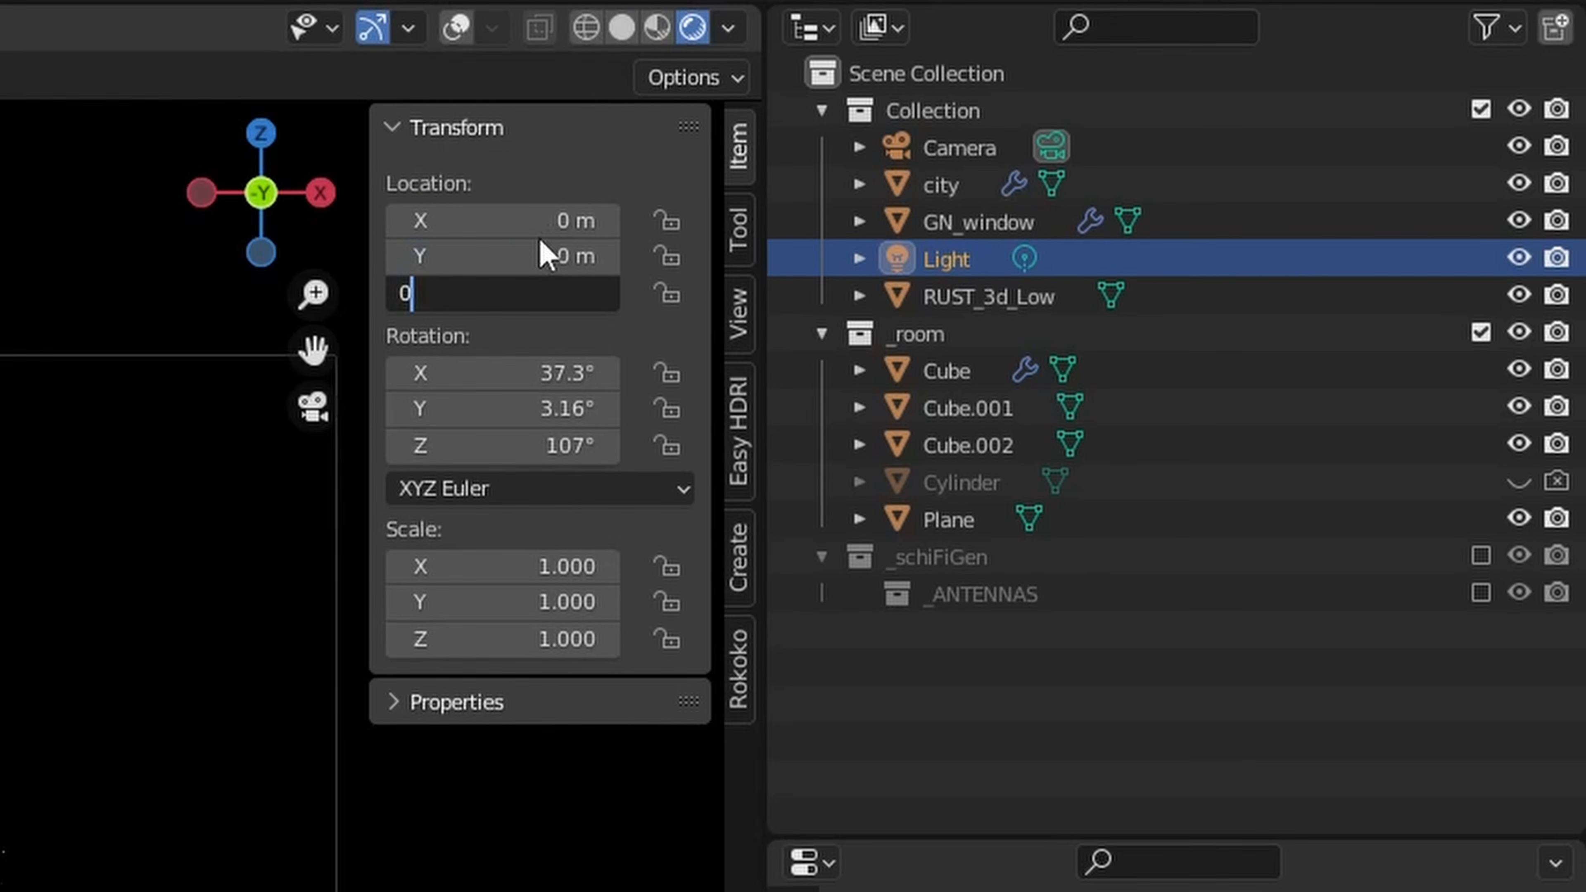
key("Return")
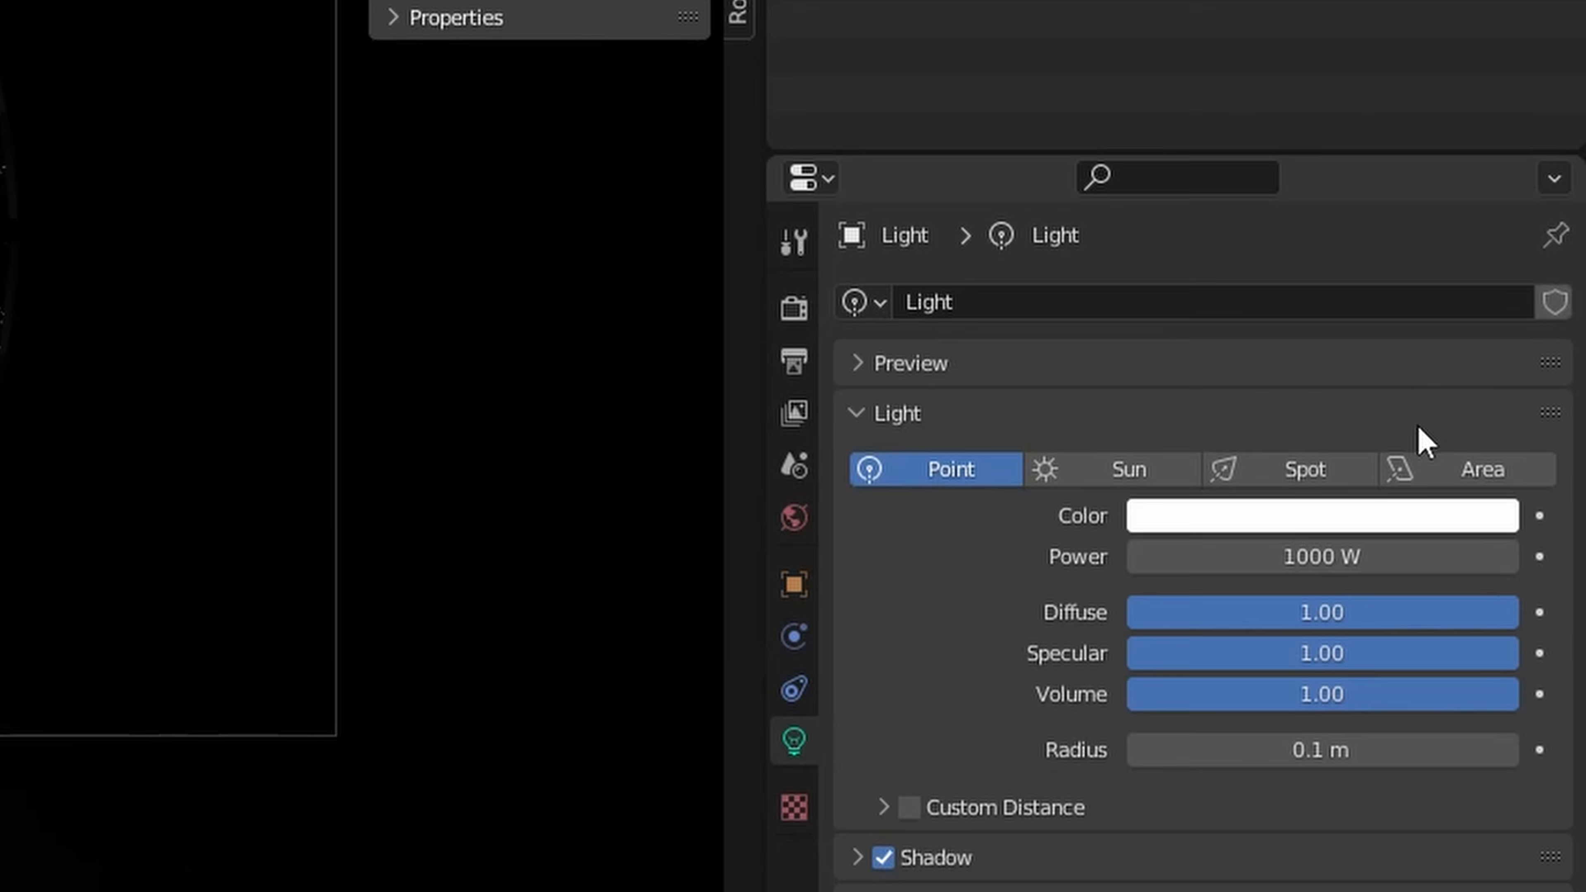
- Change the light's type to Area and set its rotation to X 0°, Y 180° and Z 0°
left_click(1523, 559)
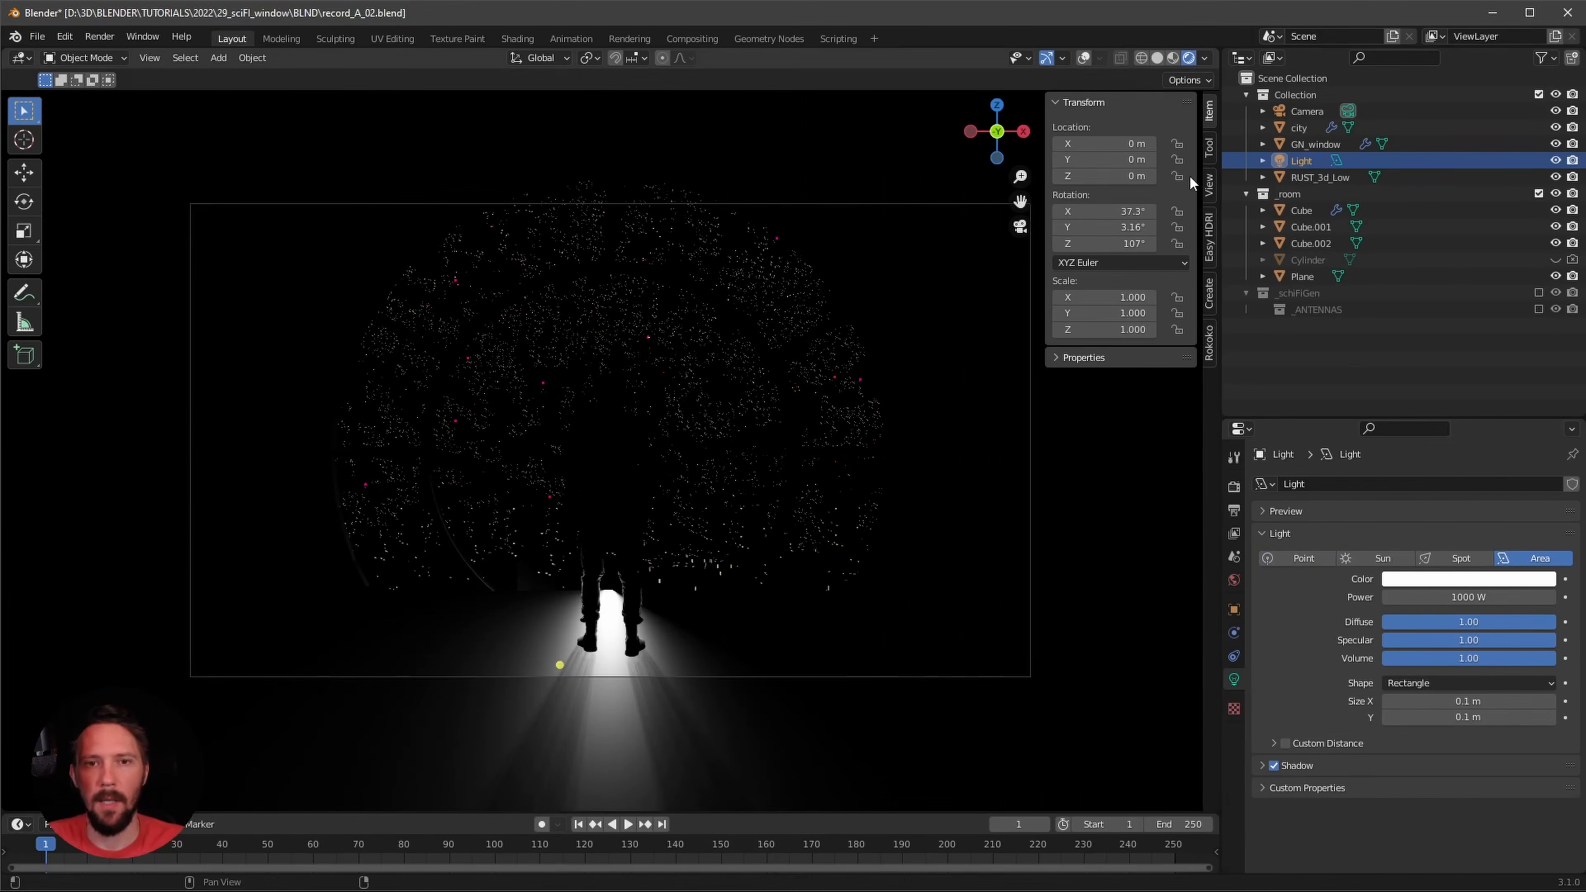
left_click(1129, 212)
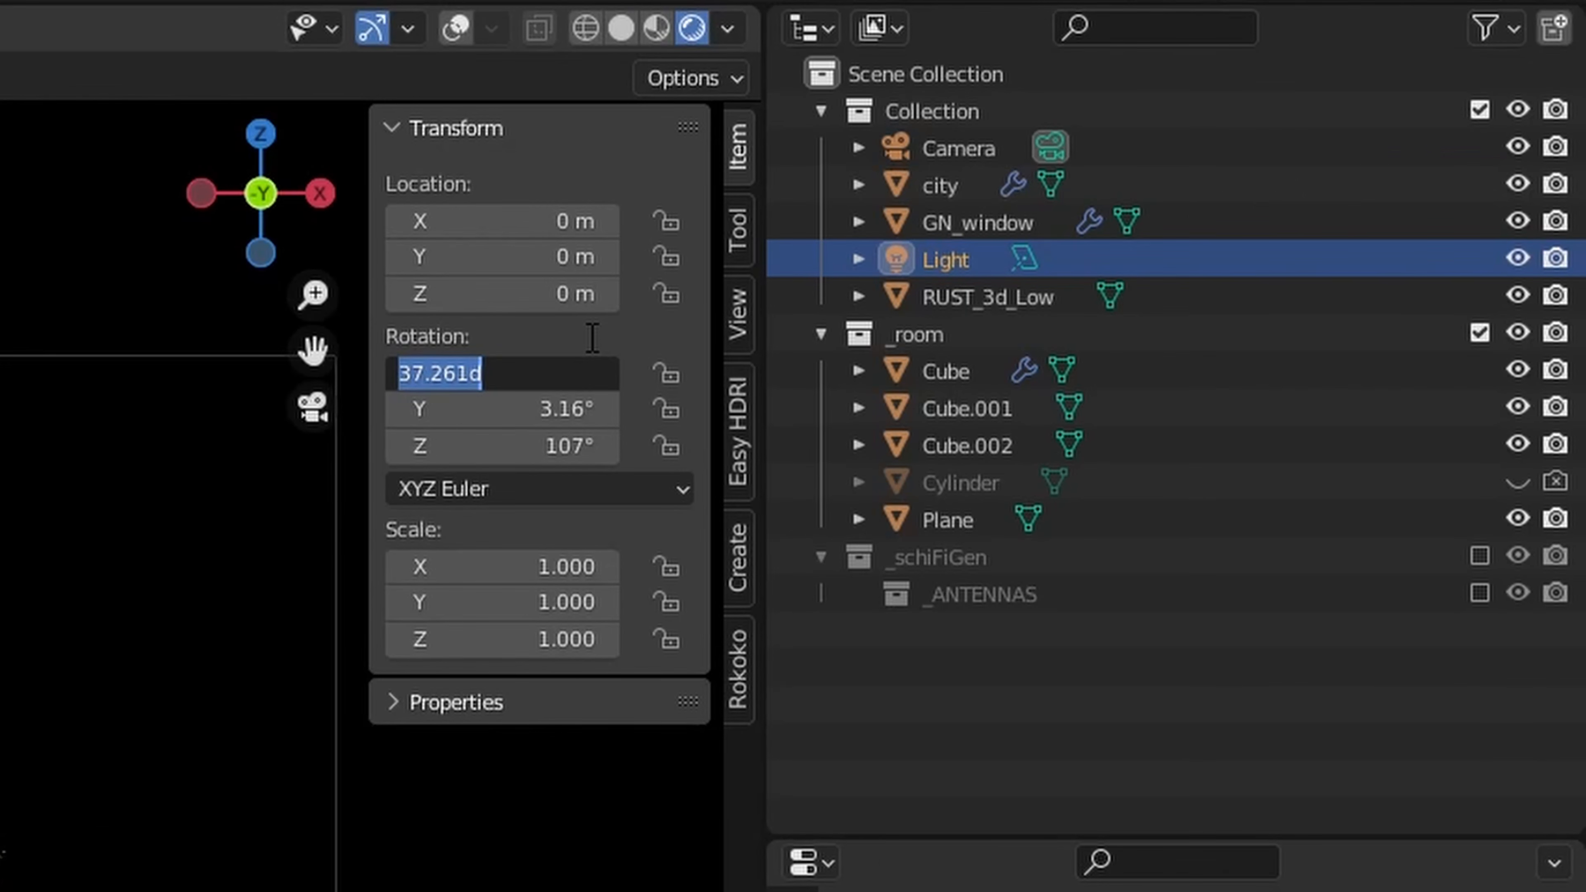
type("0")
key("Tab")
type("180")
key("Tab")
type("0")
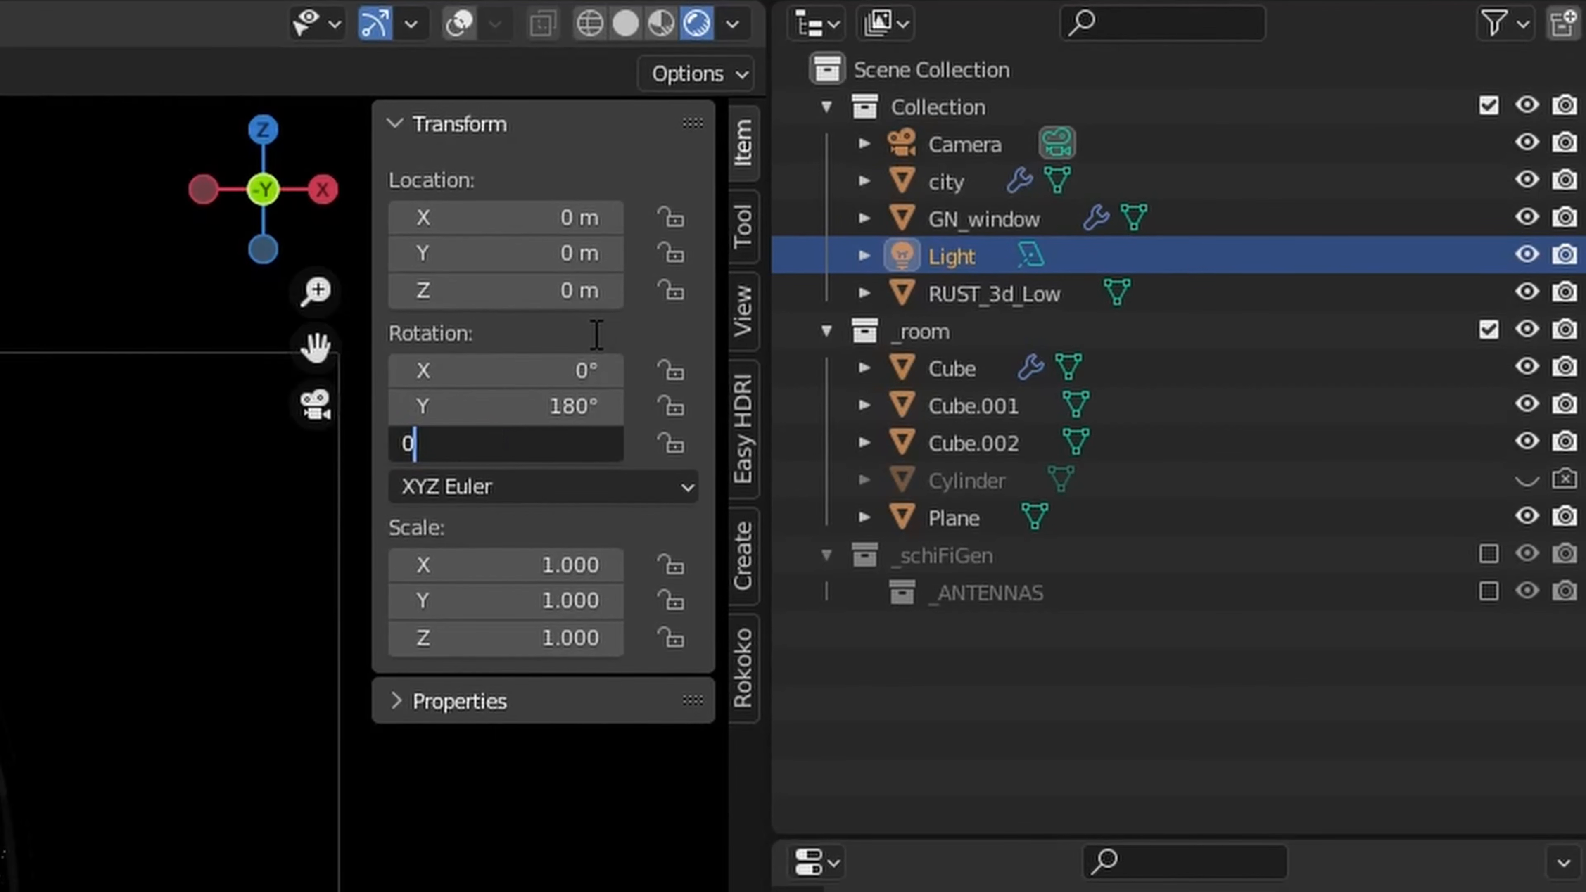
key("Return")
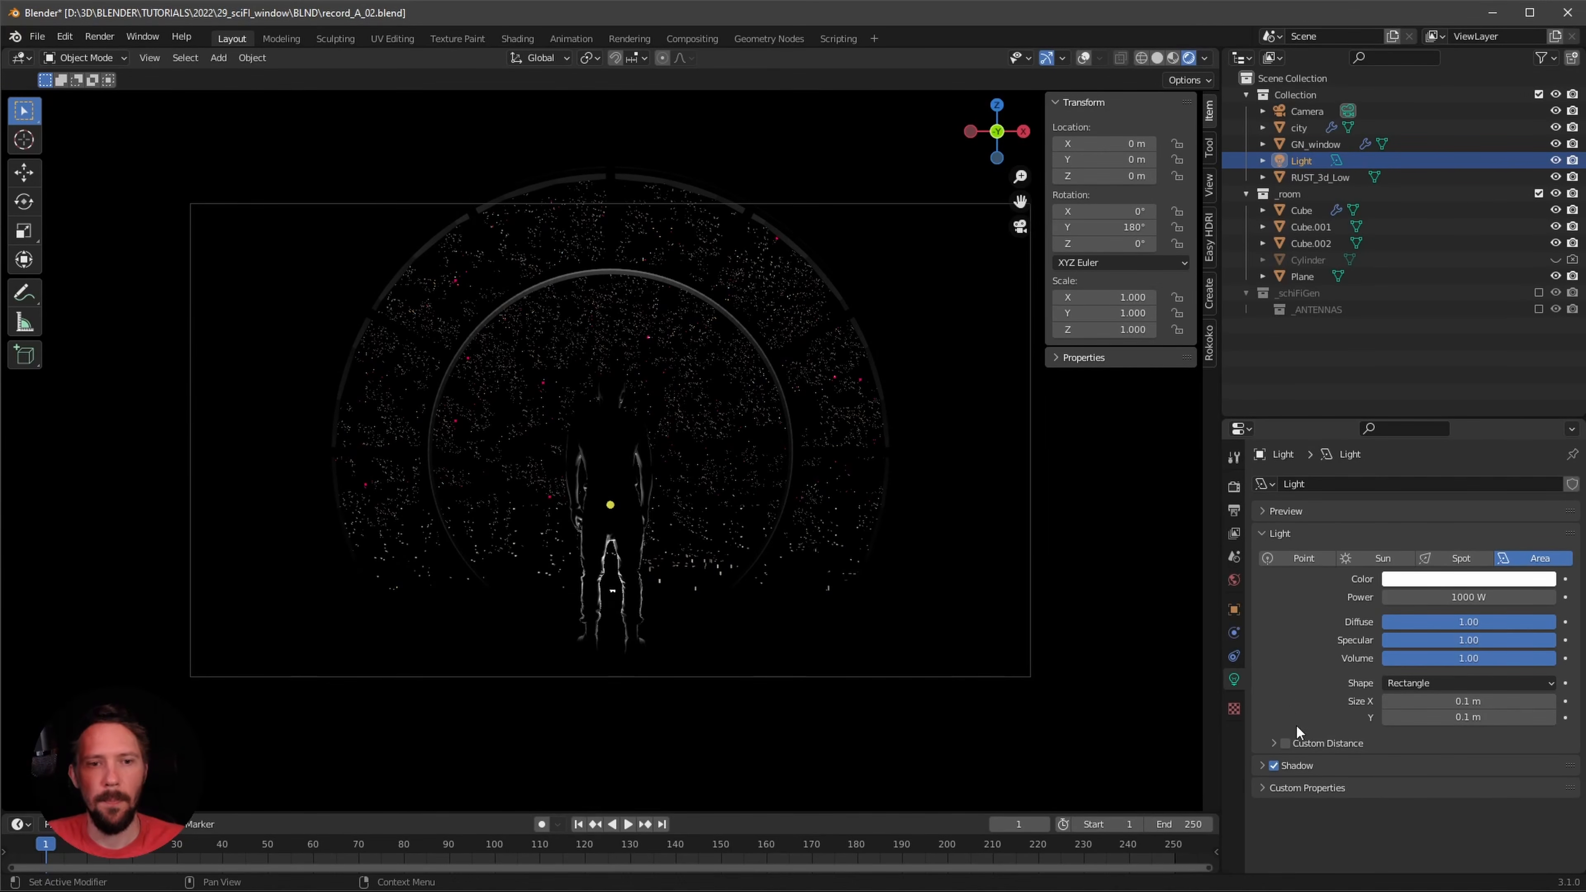
- Give the area light a light blue-violet color and set its shape to Rectangle
left_click(1469, 580)
left_click_drag(1483, 410, 1496, 403)
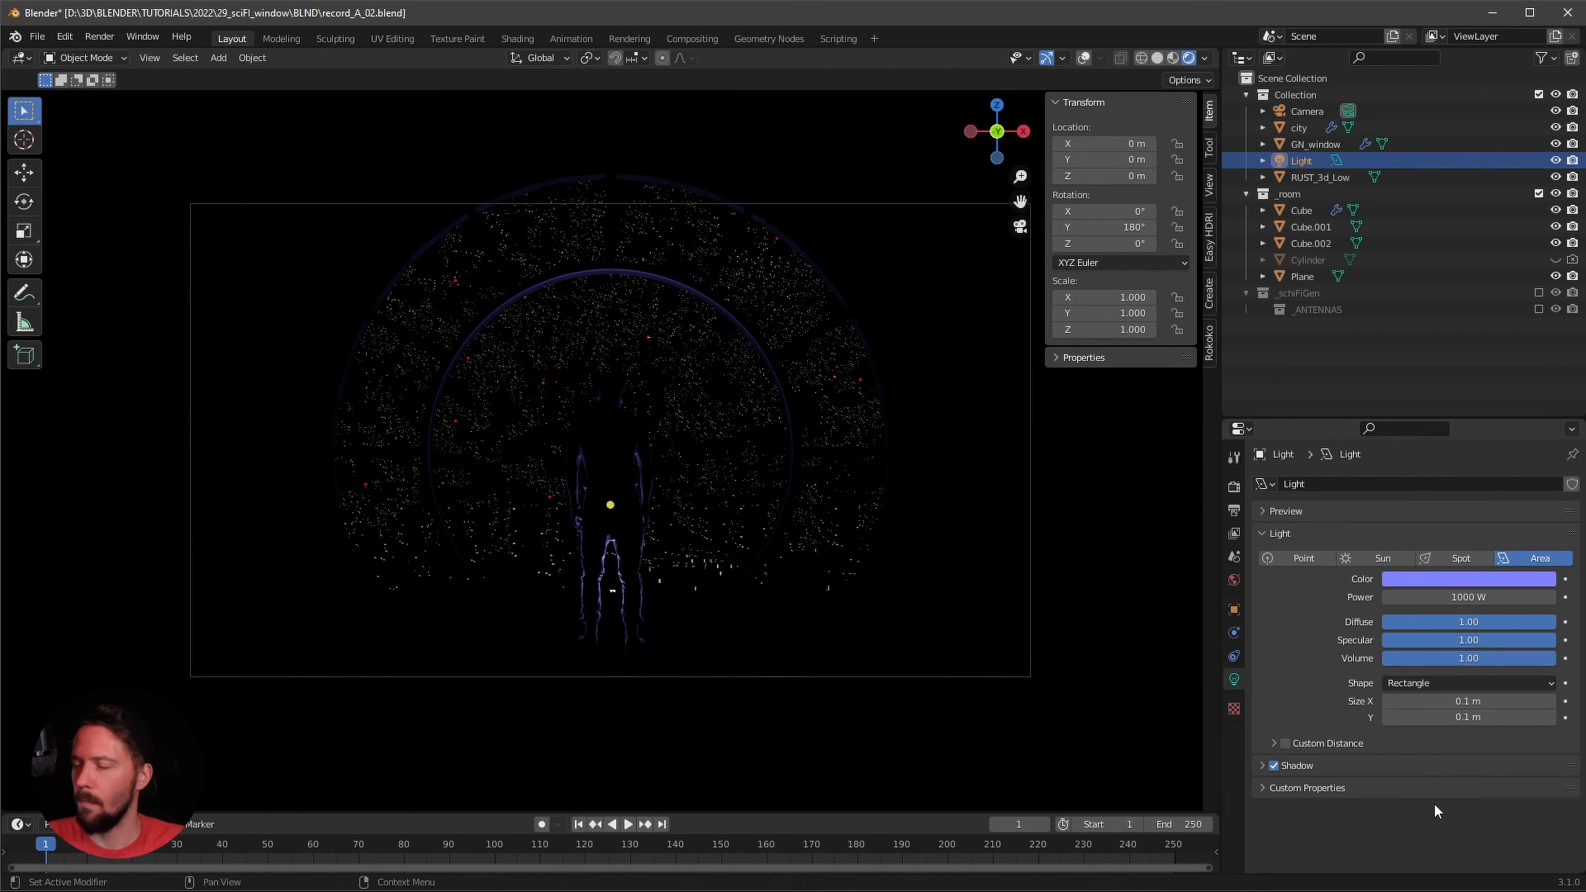
left_click(1452, 680)
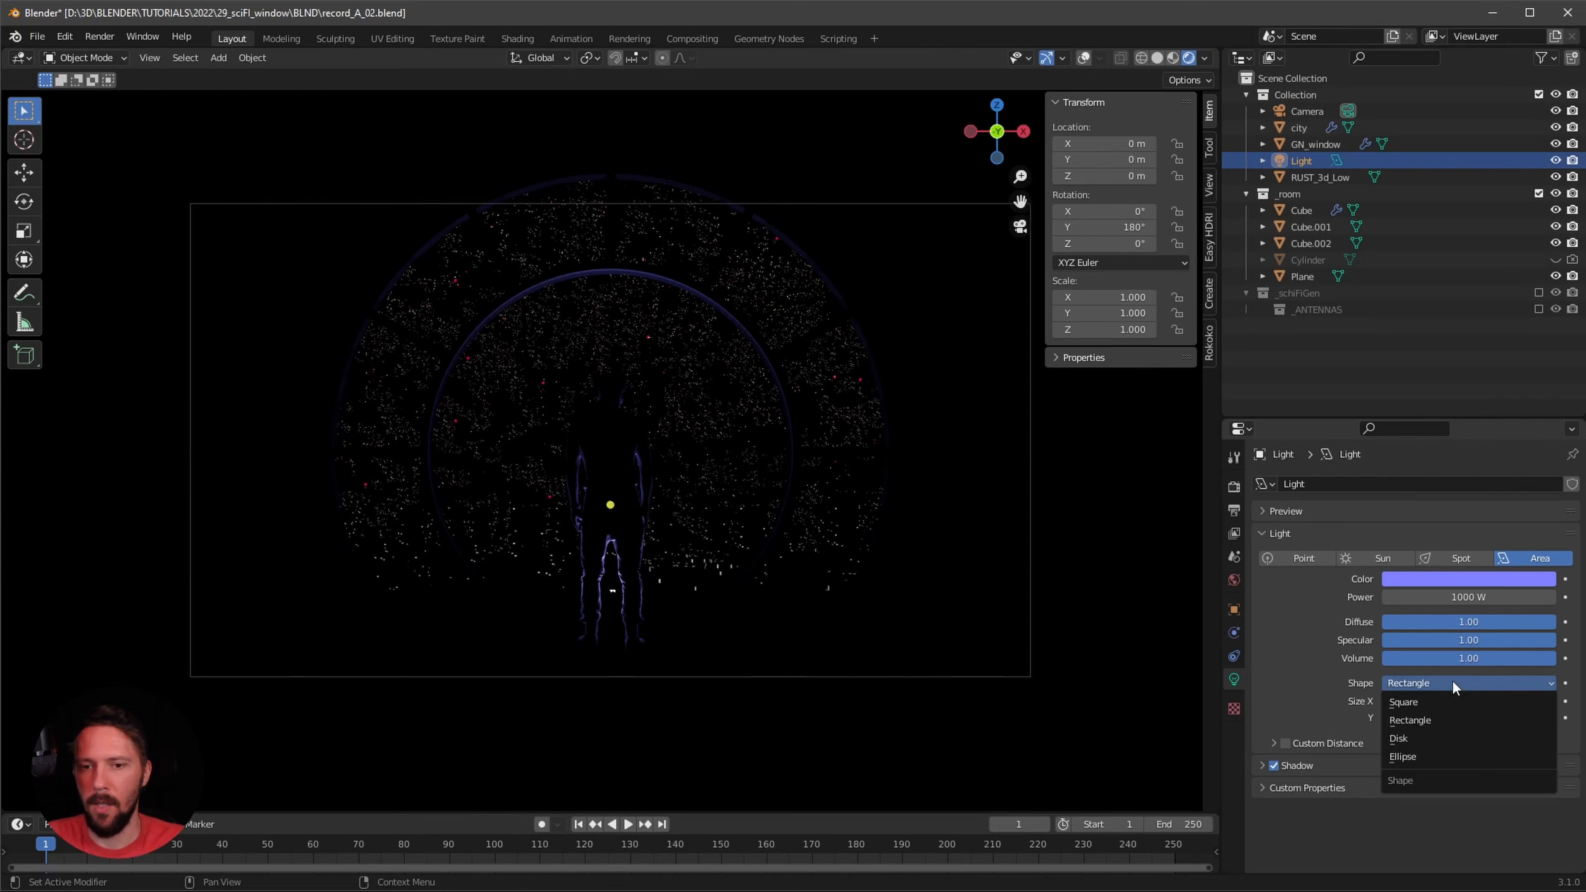
left_click(1449, 718)
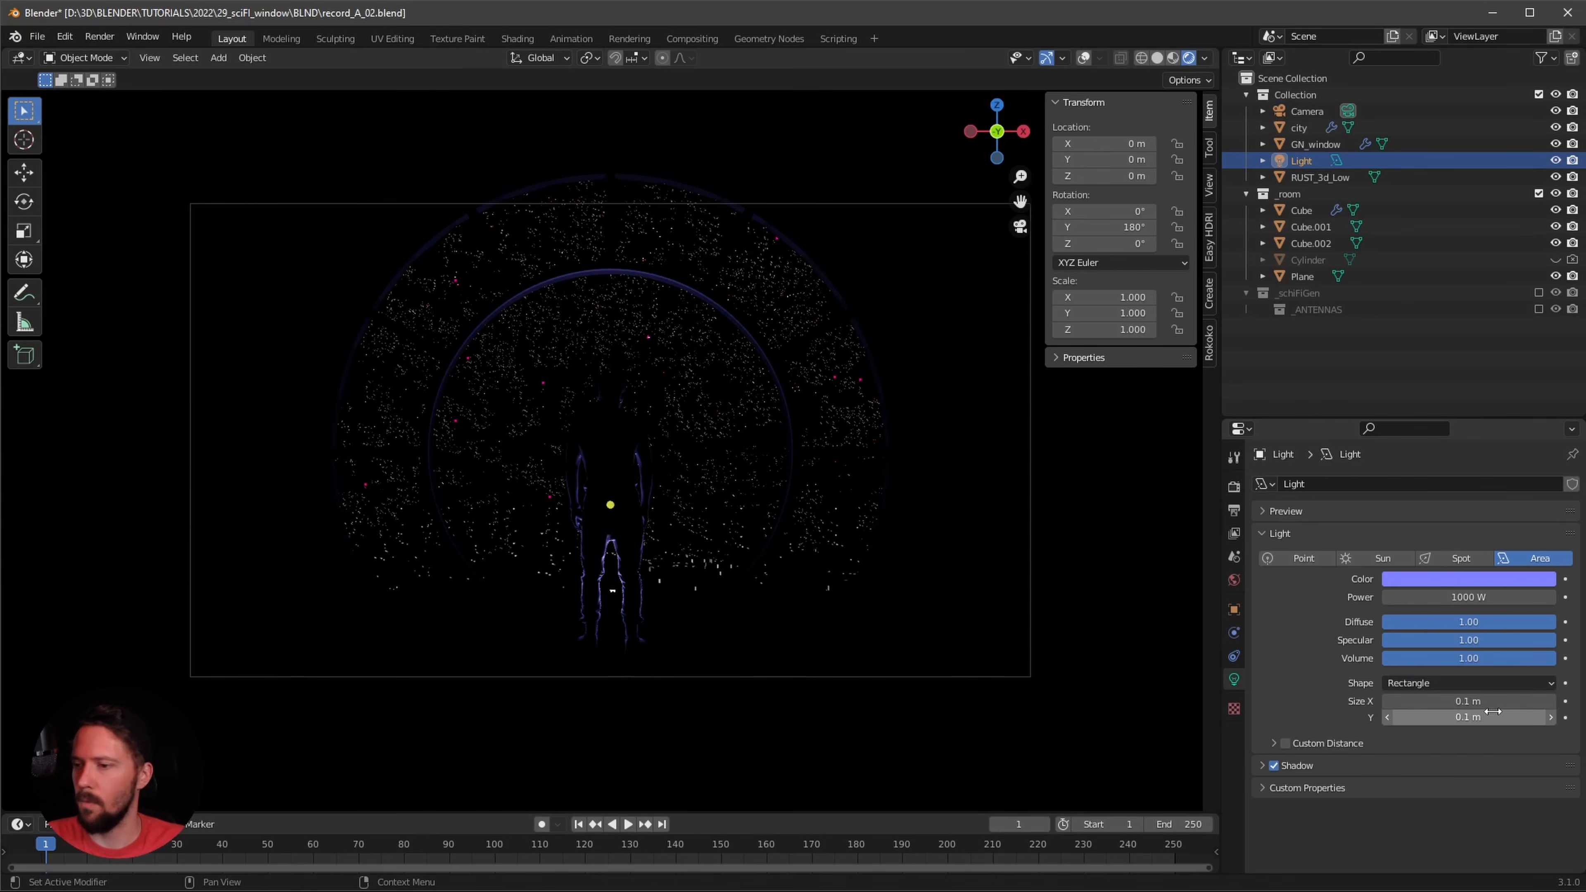
- Set the area light's size to 5.52 m in X and 0.11 m in Y
left_click(1467, 703)
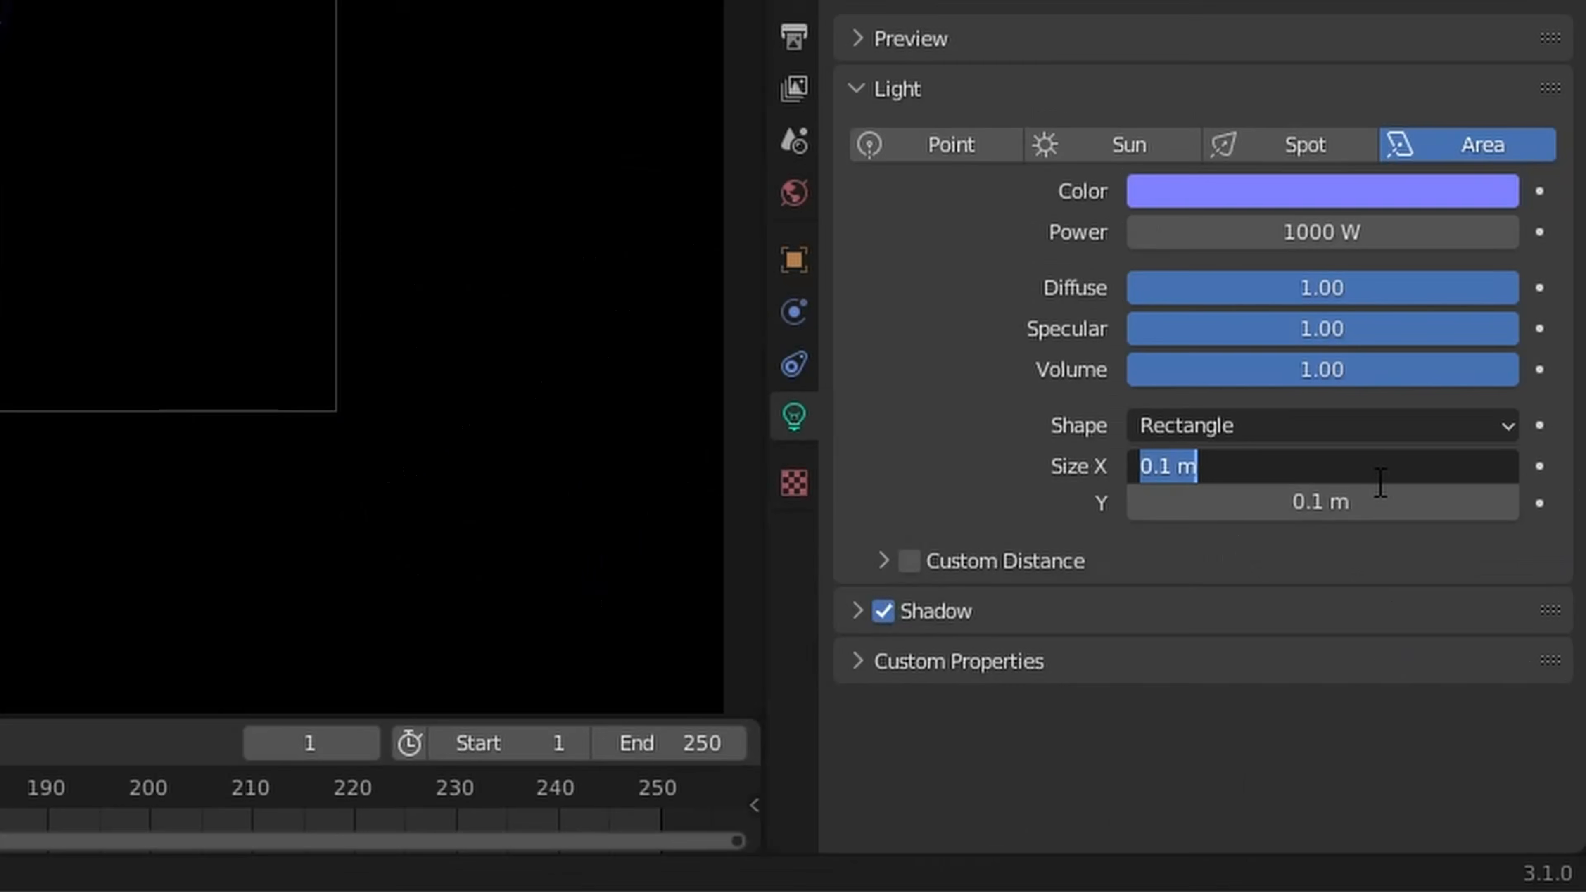
type("5")
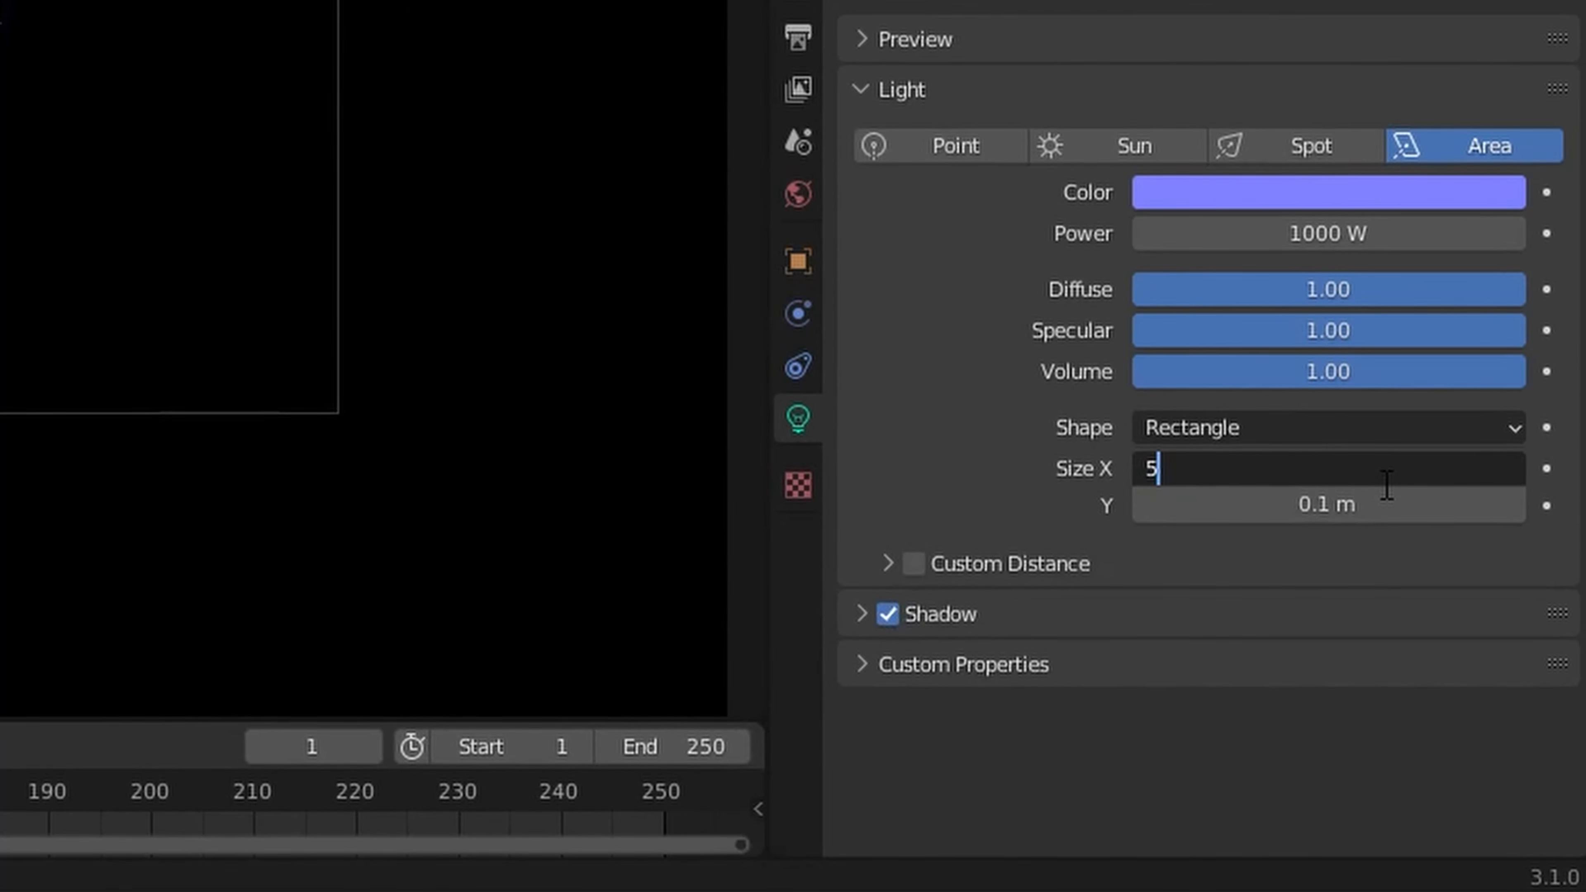
type(".52")
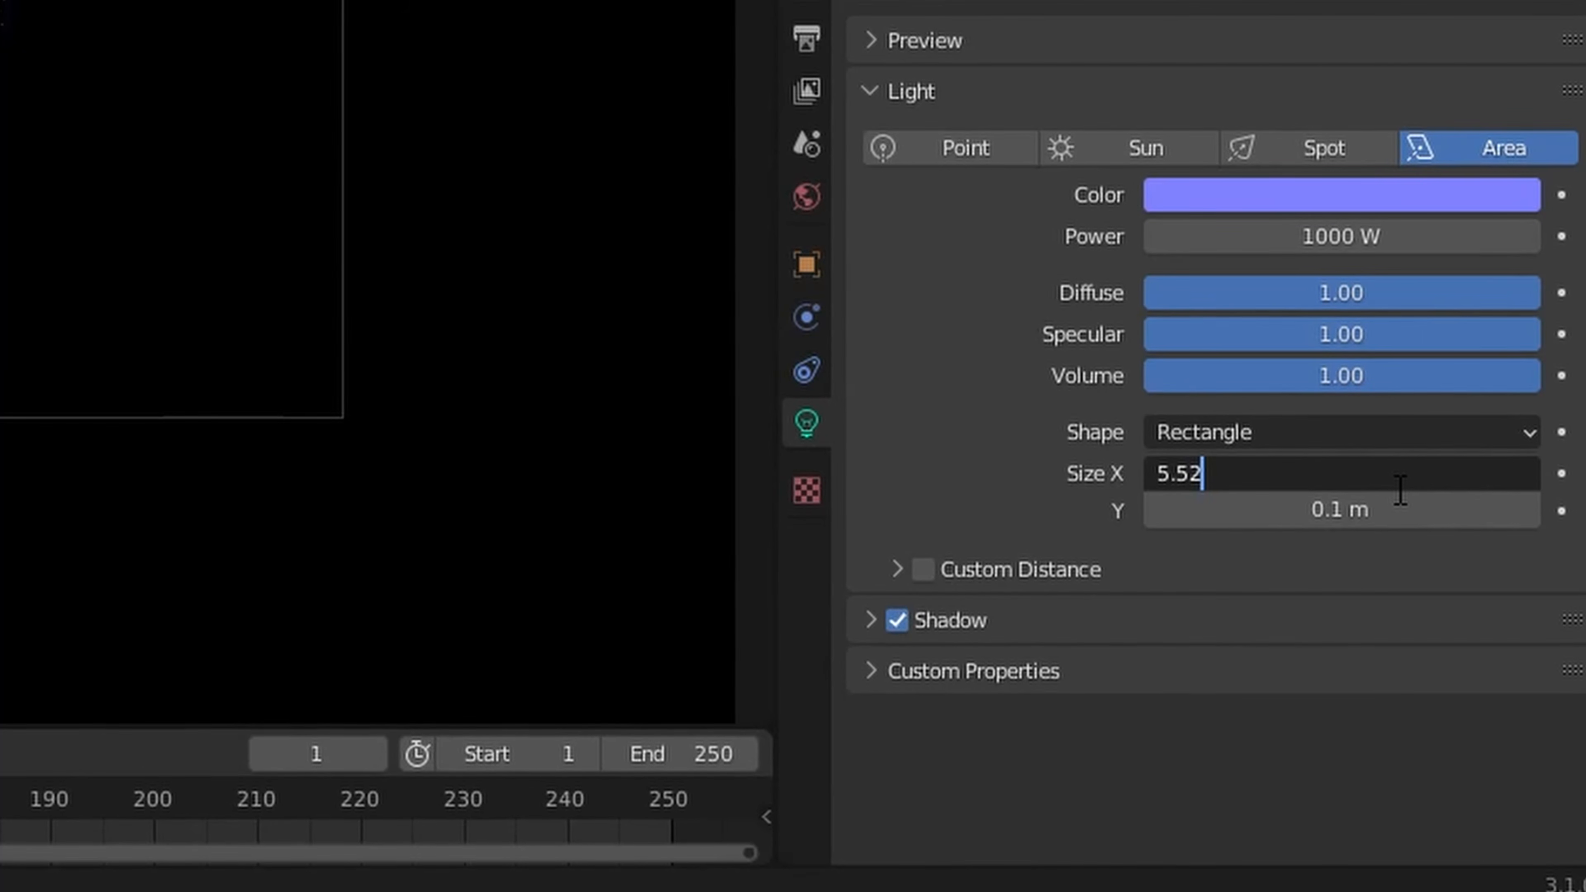
key("Return")
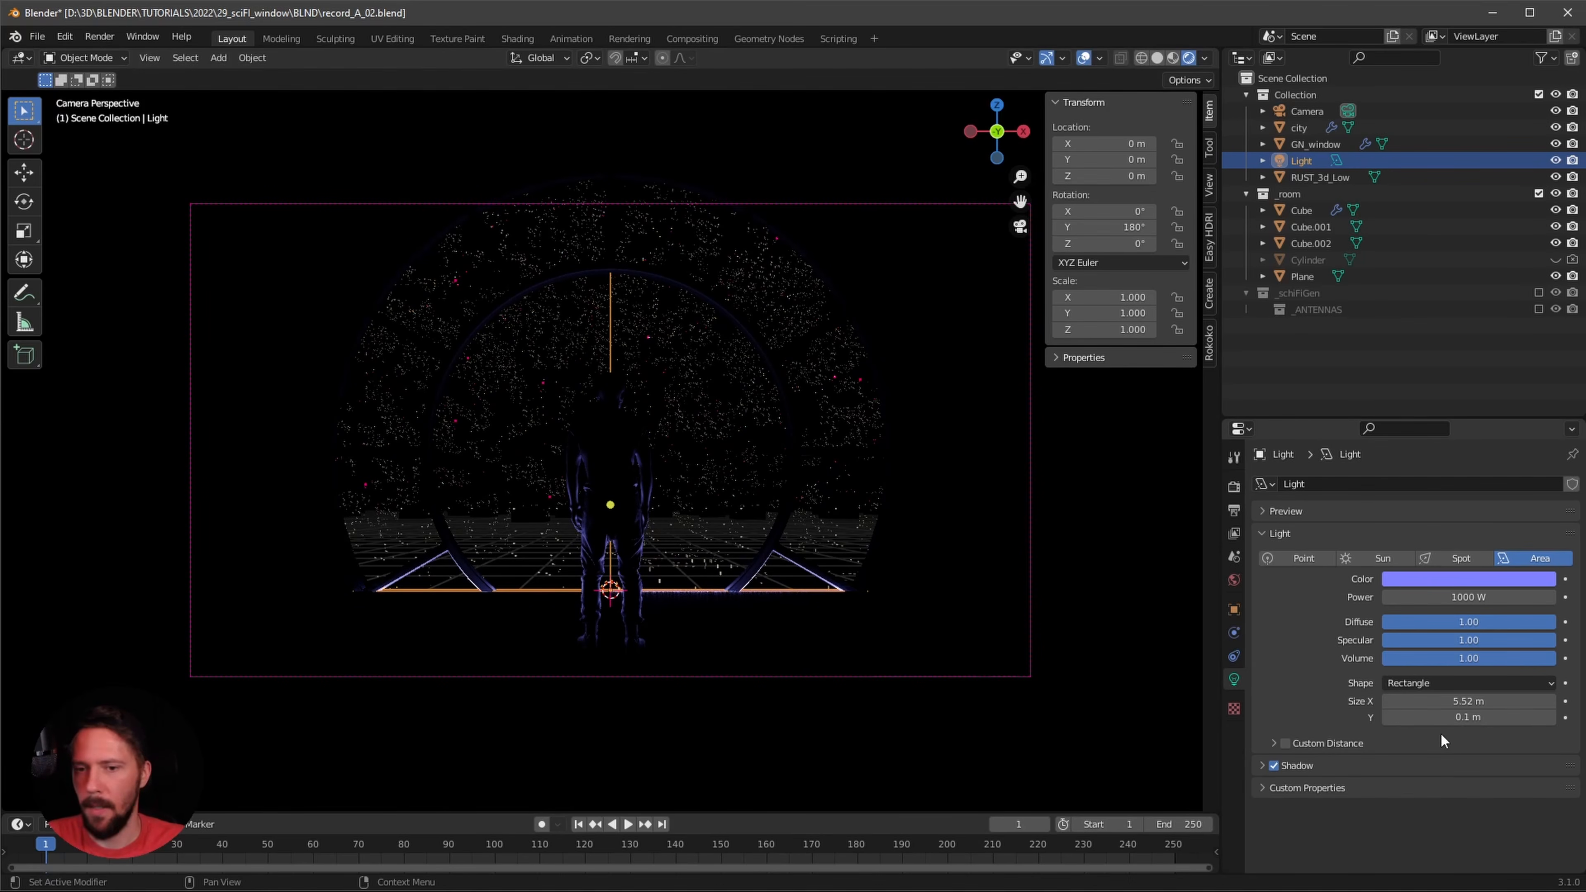
left_click(1461, 718)
key("BackSpace")
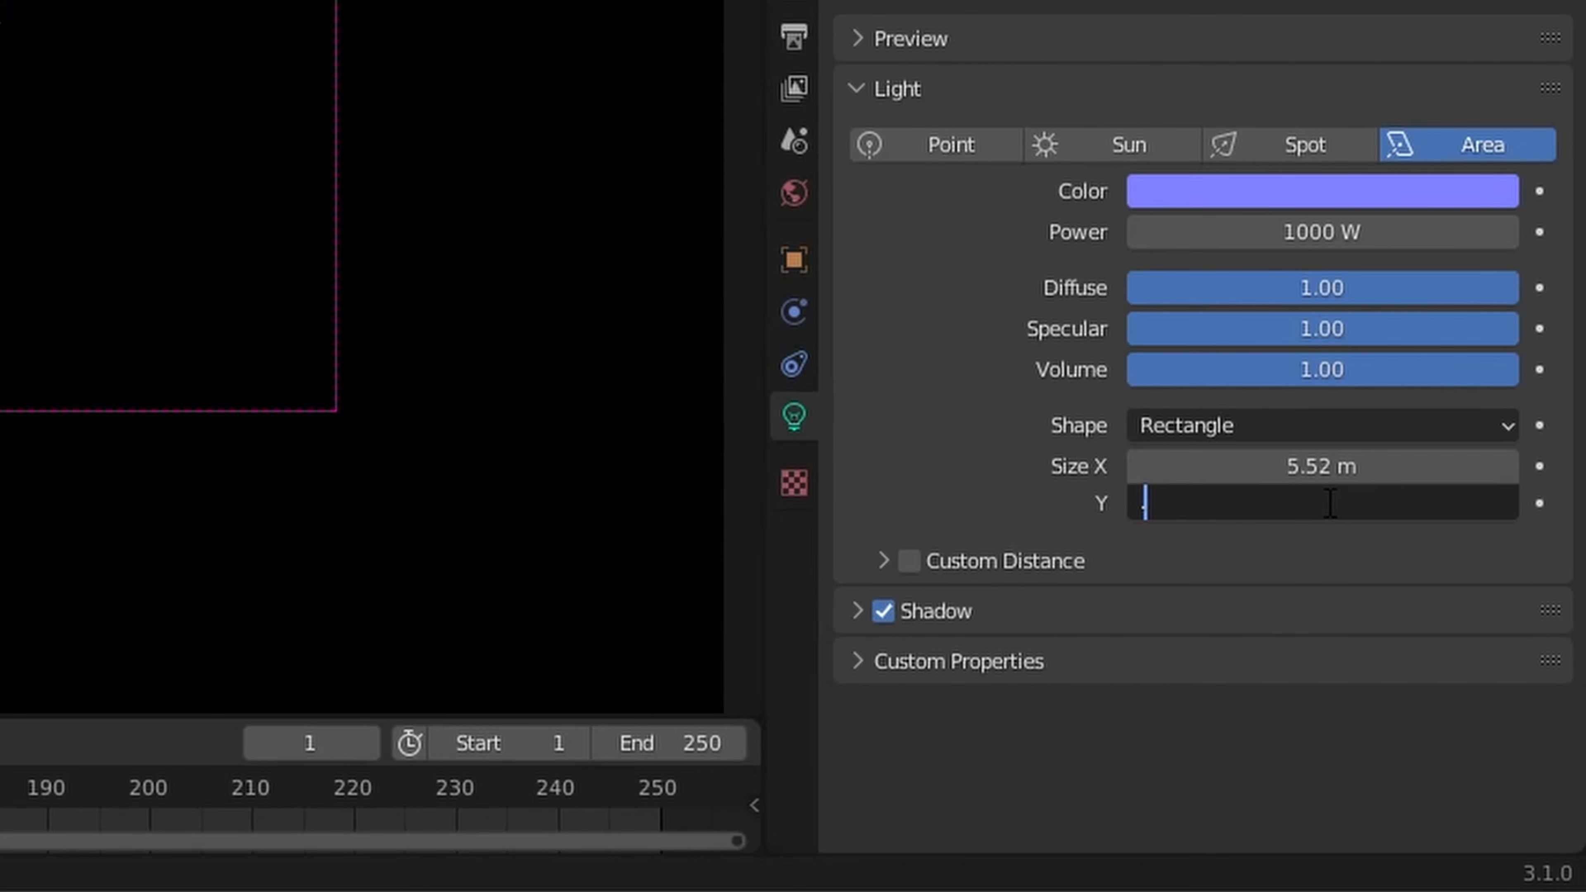
type(".11")
key("Return")
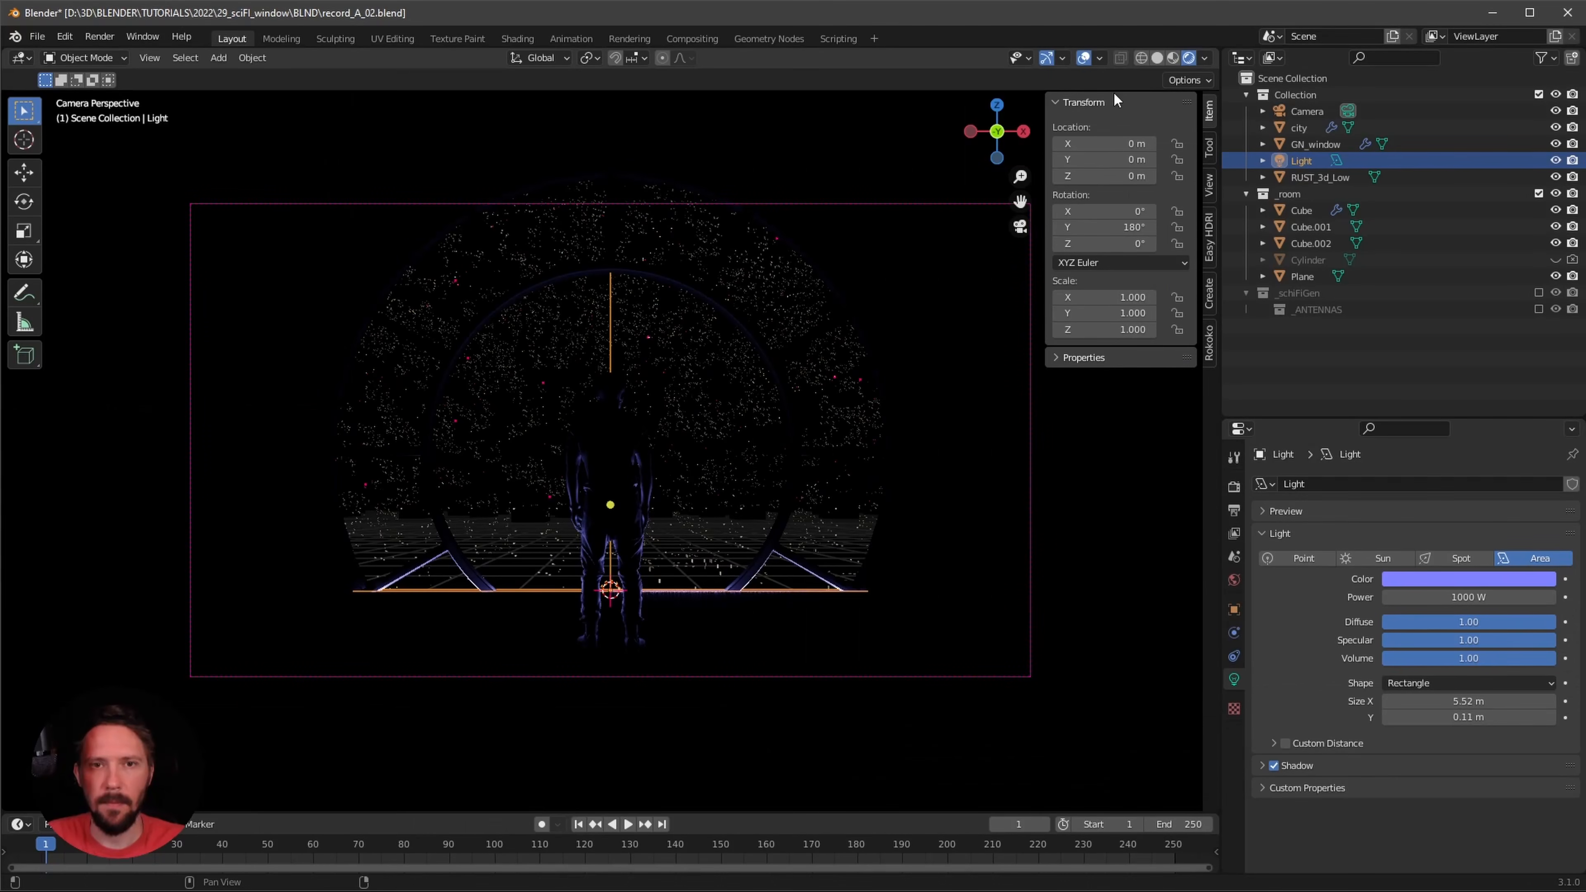
- Enable Ambient Occlusion, Bloom and Screen Space Reflections in the Eevee render settings
left_click_drag(1236, 417, 1236, 250)
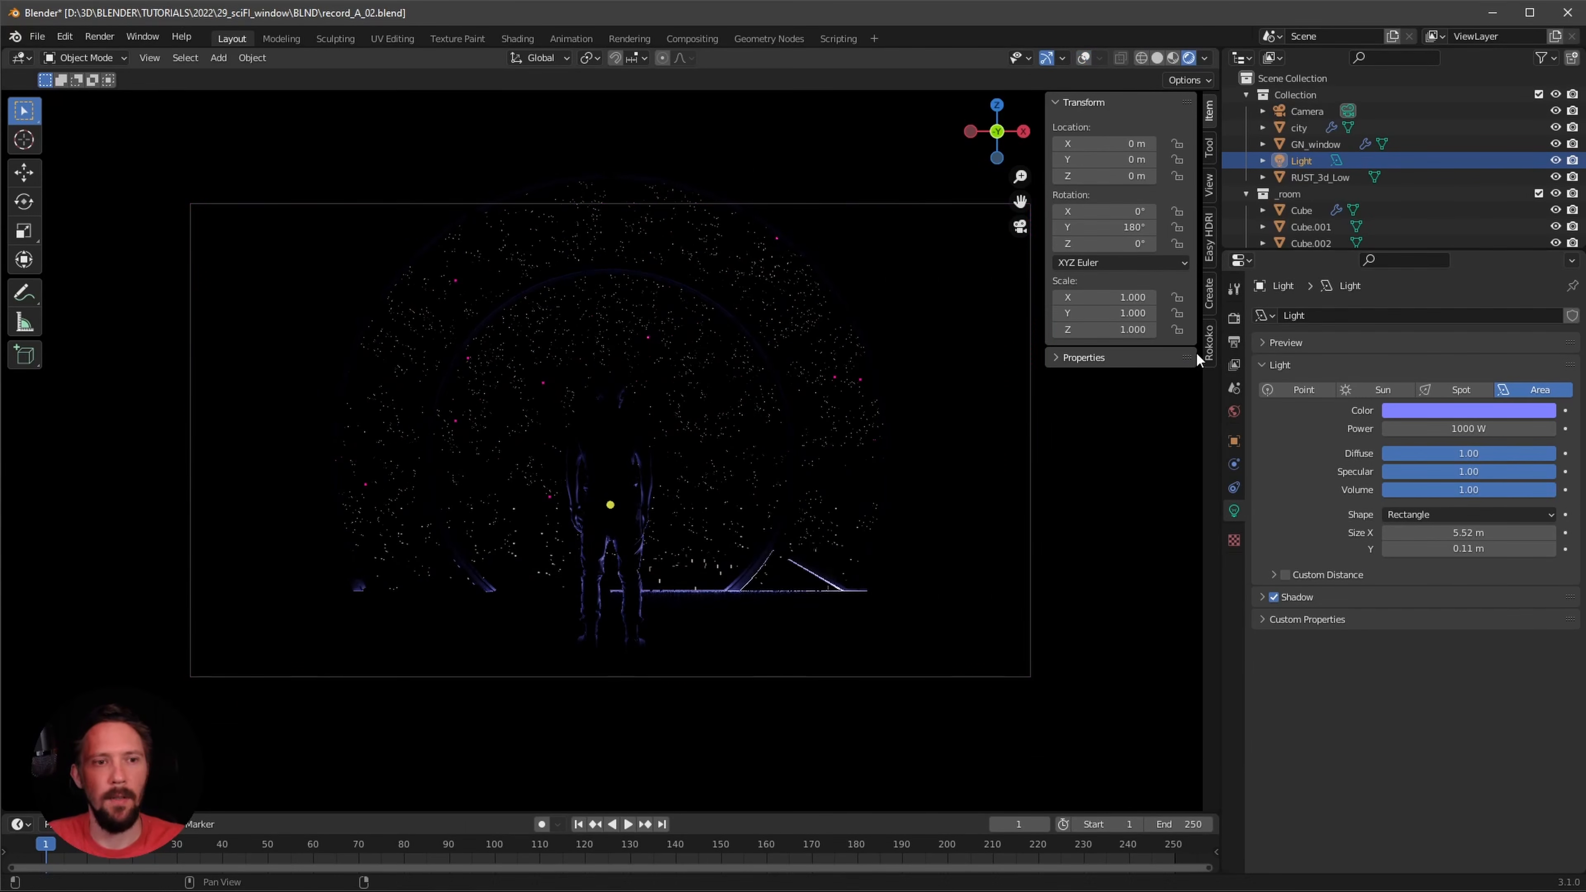
left_click(1234, 317)
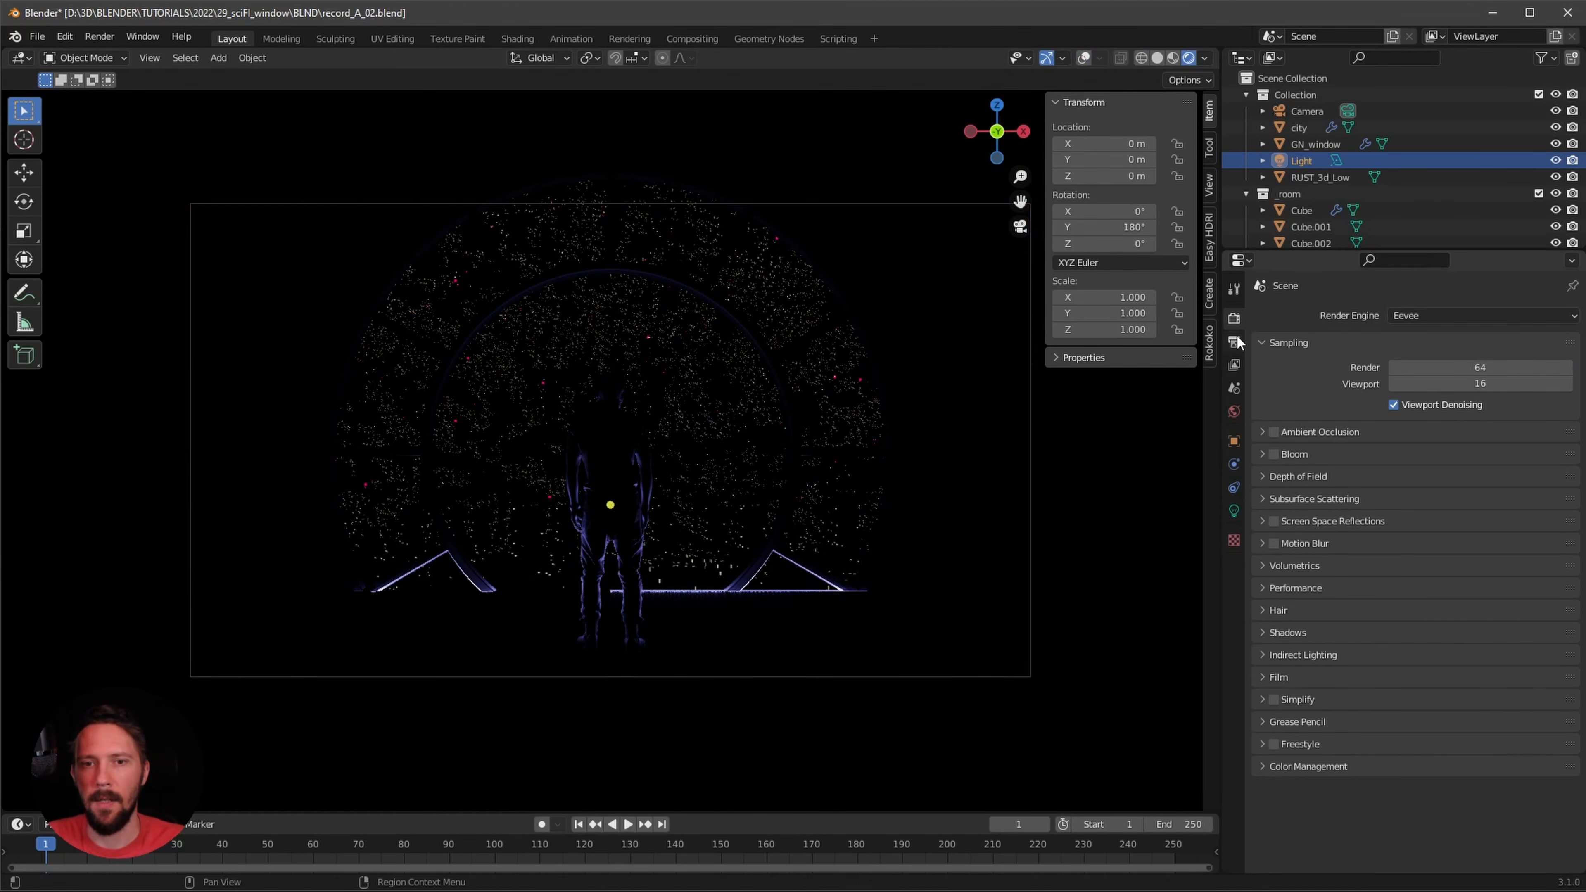
left_click(1274, 432)
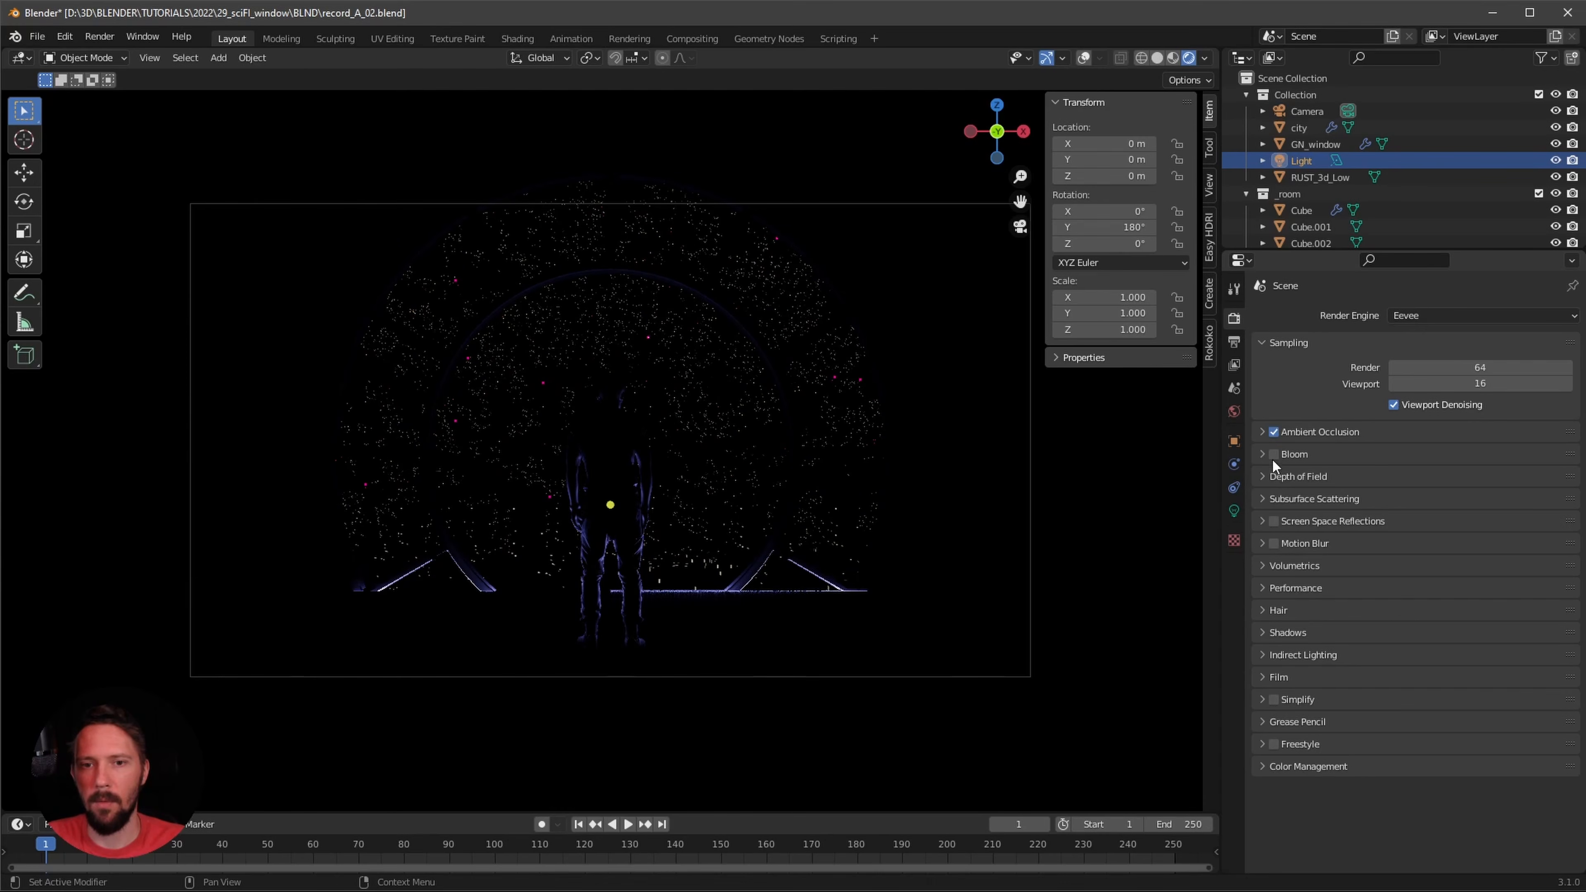
left_click(1274, 454)
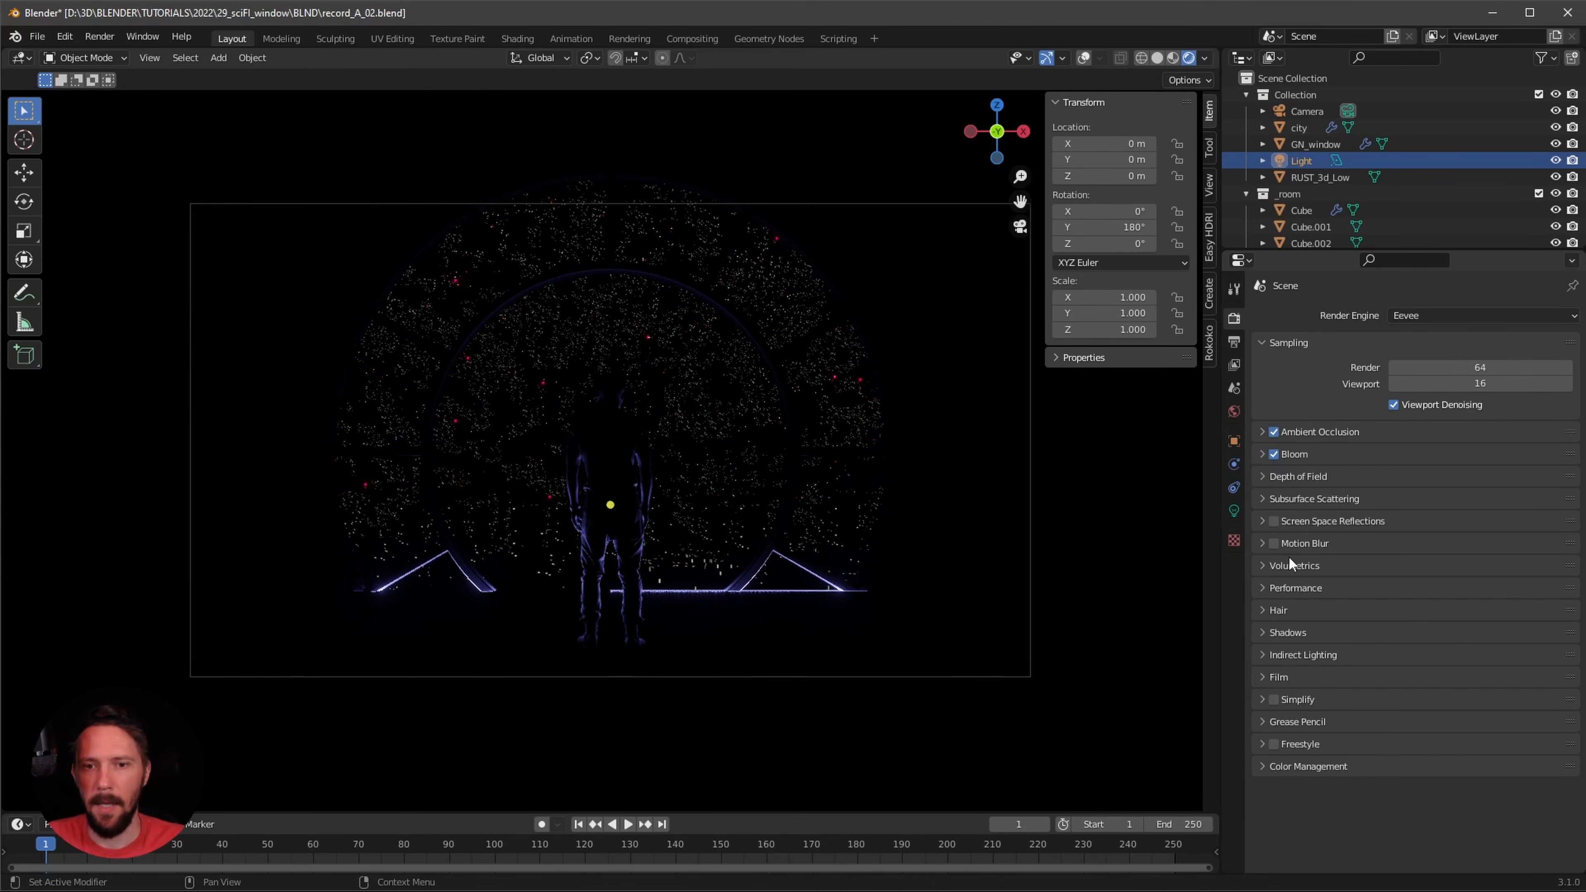
left_click(1273, 523)
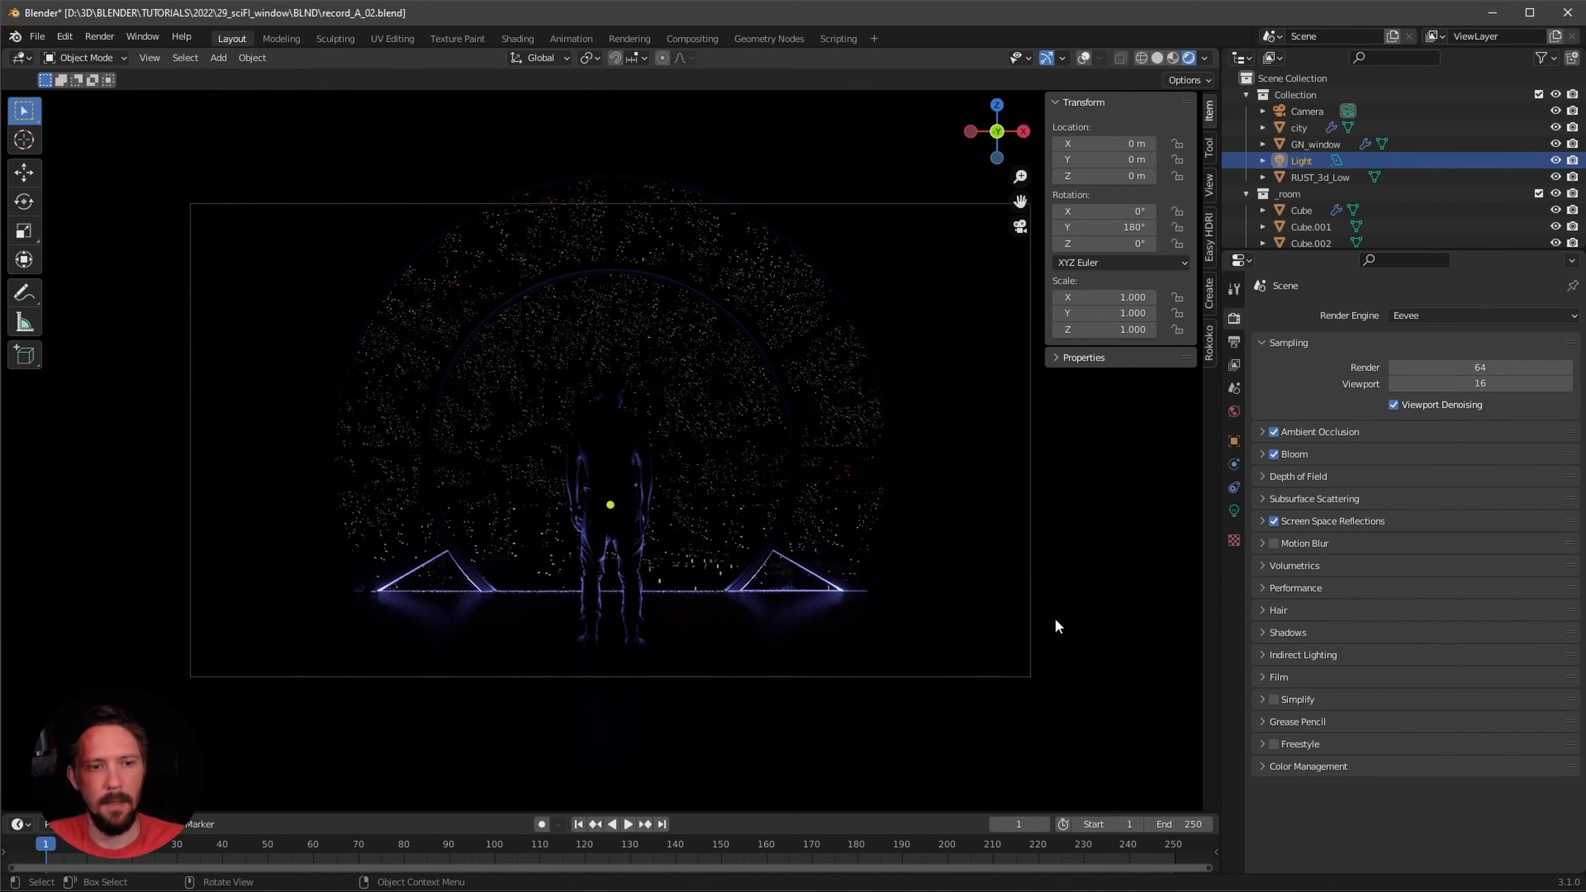
- Set the area light's power to 12500 W and save the scene as record_A_03.blend
left_click(1233, 510)
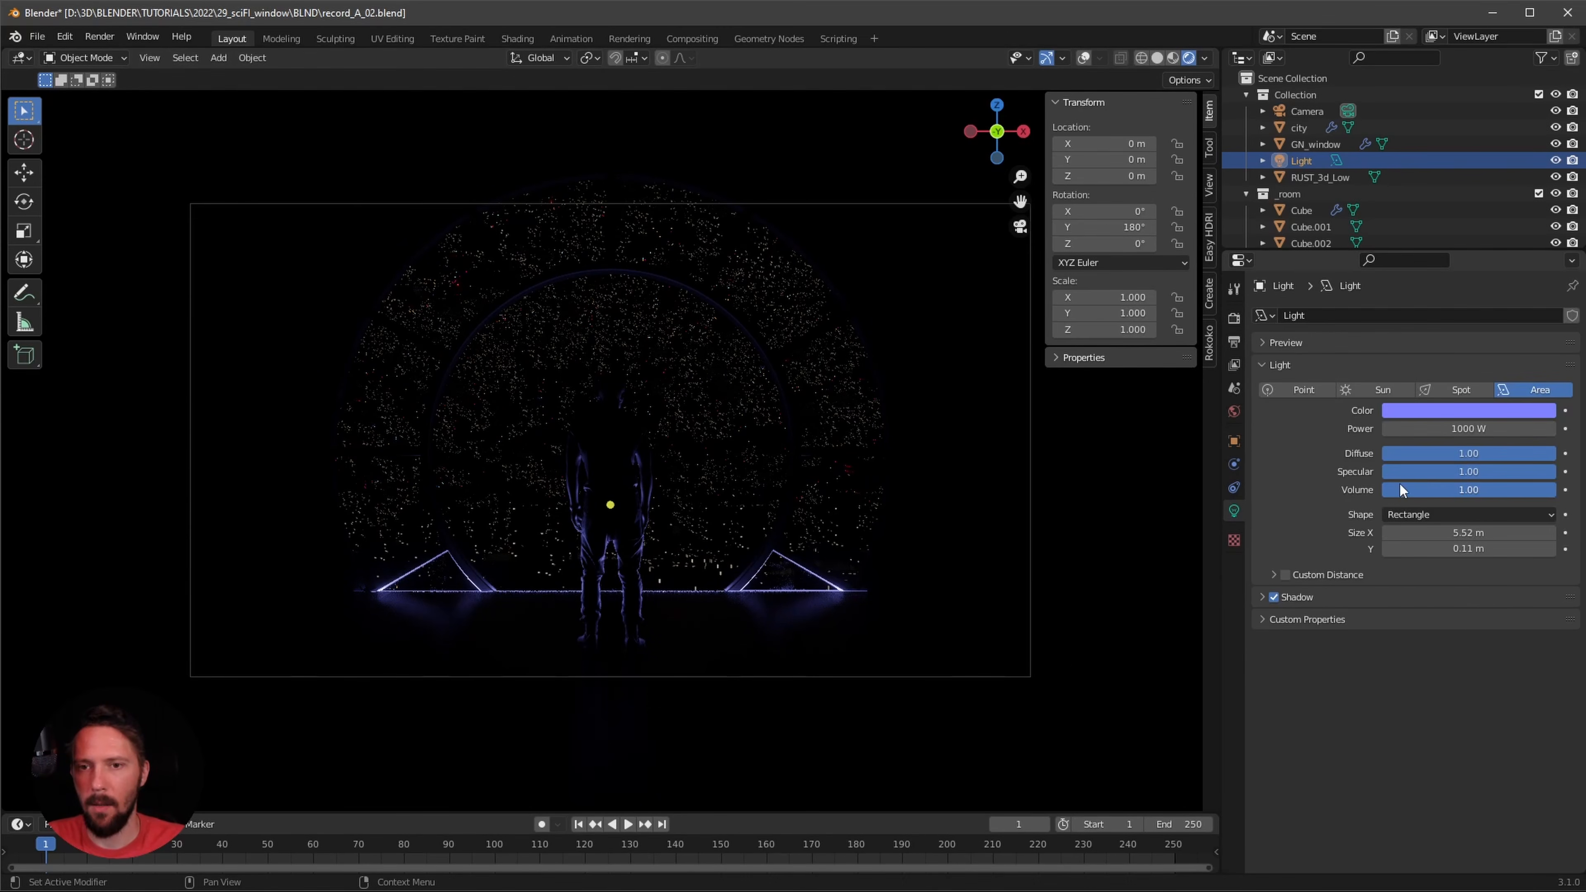
double_click(1408, 432)
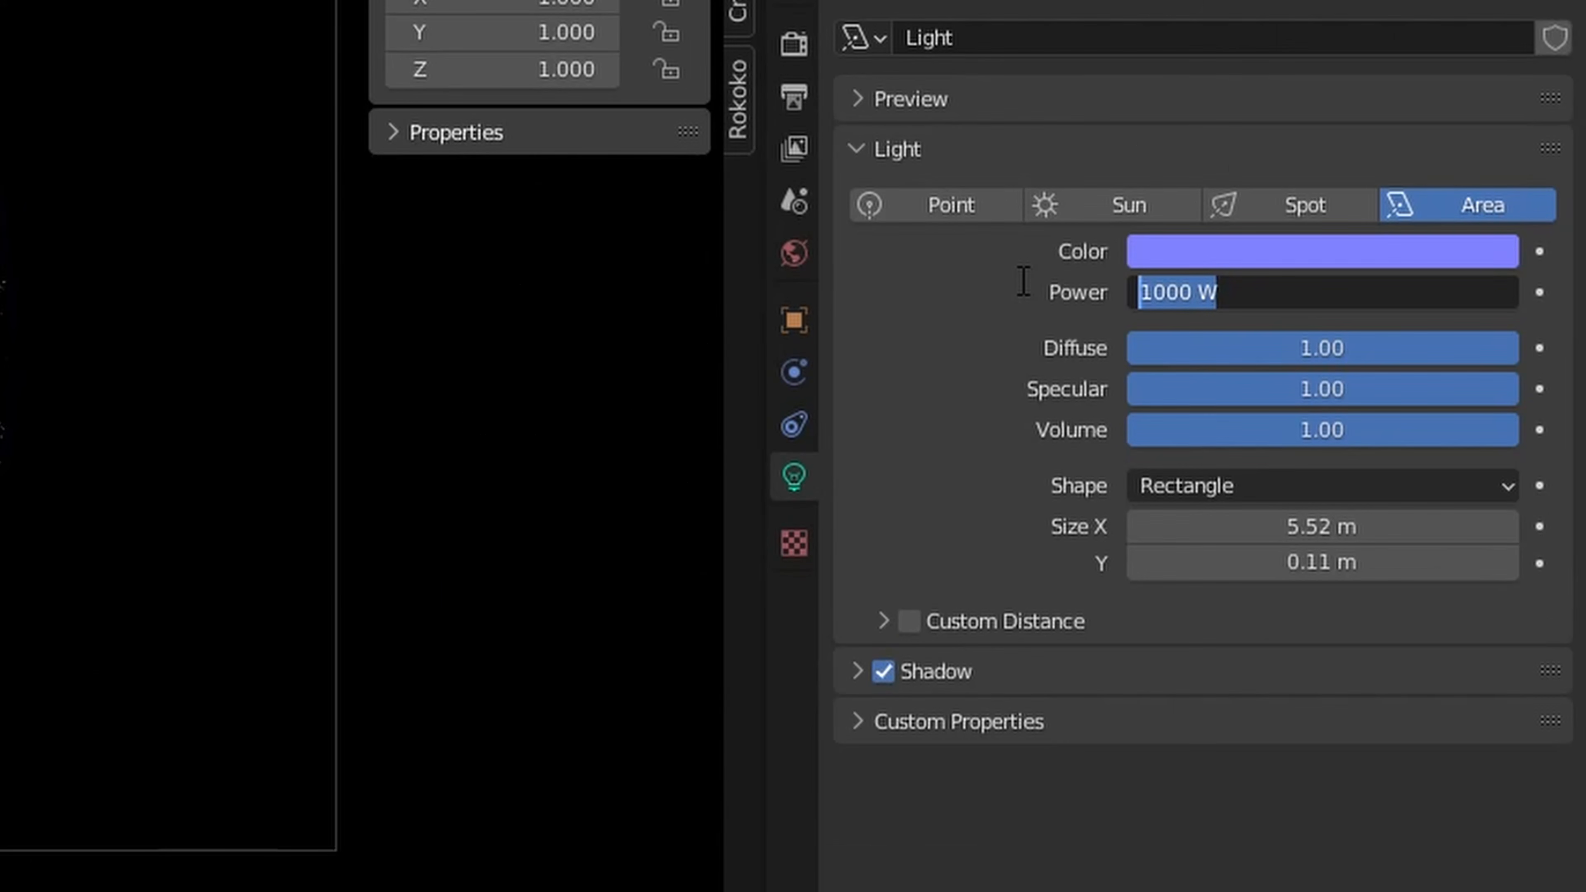
type("12500")
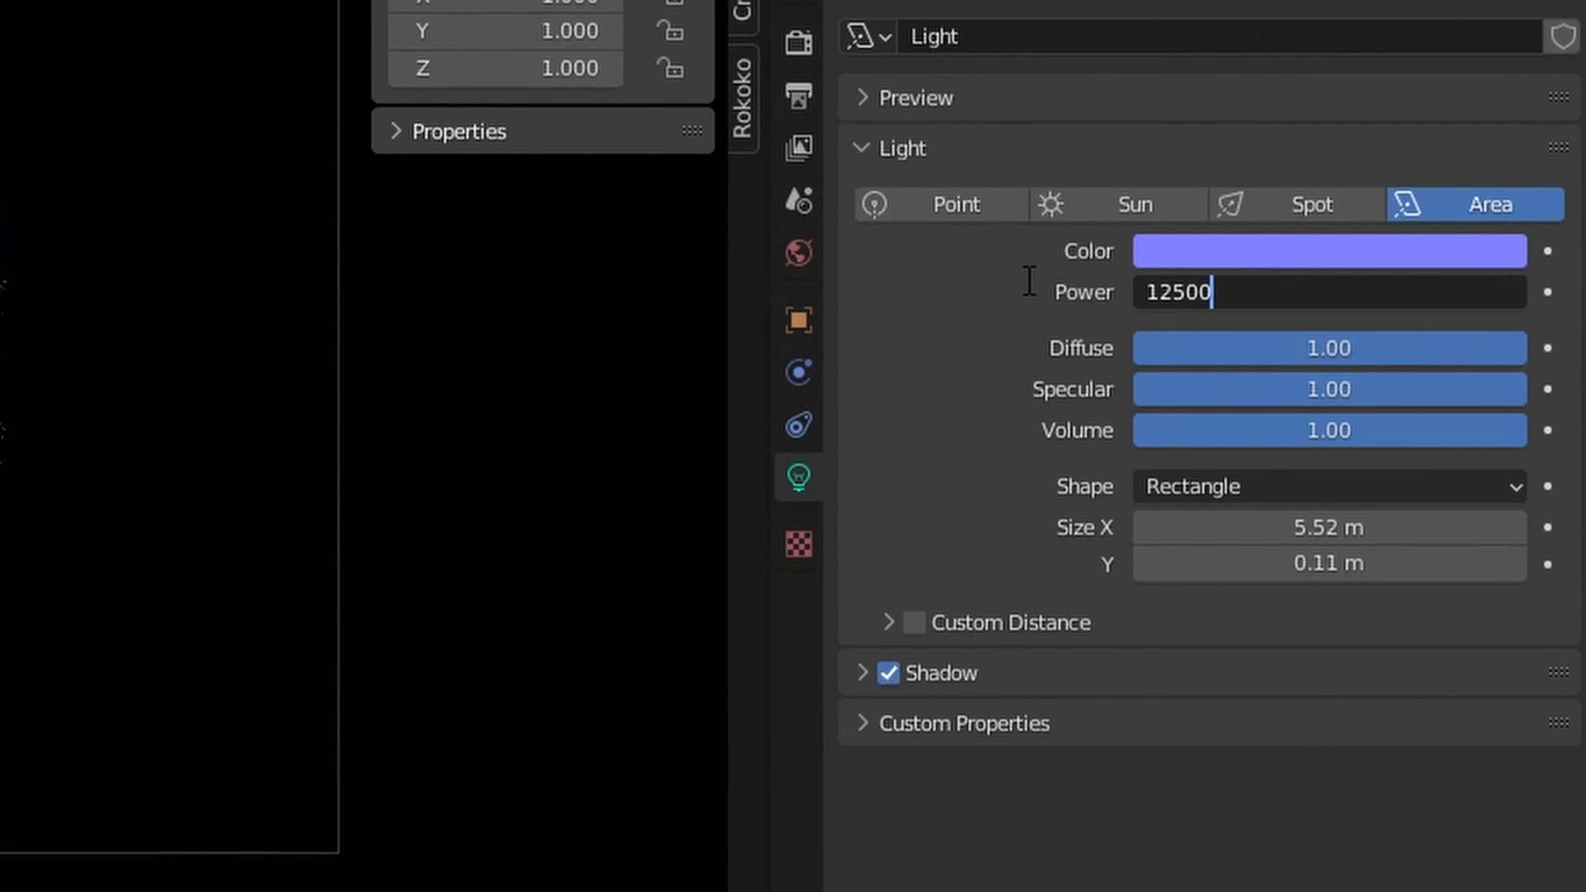
key("Return")
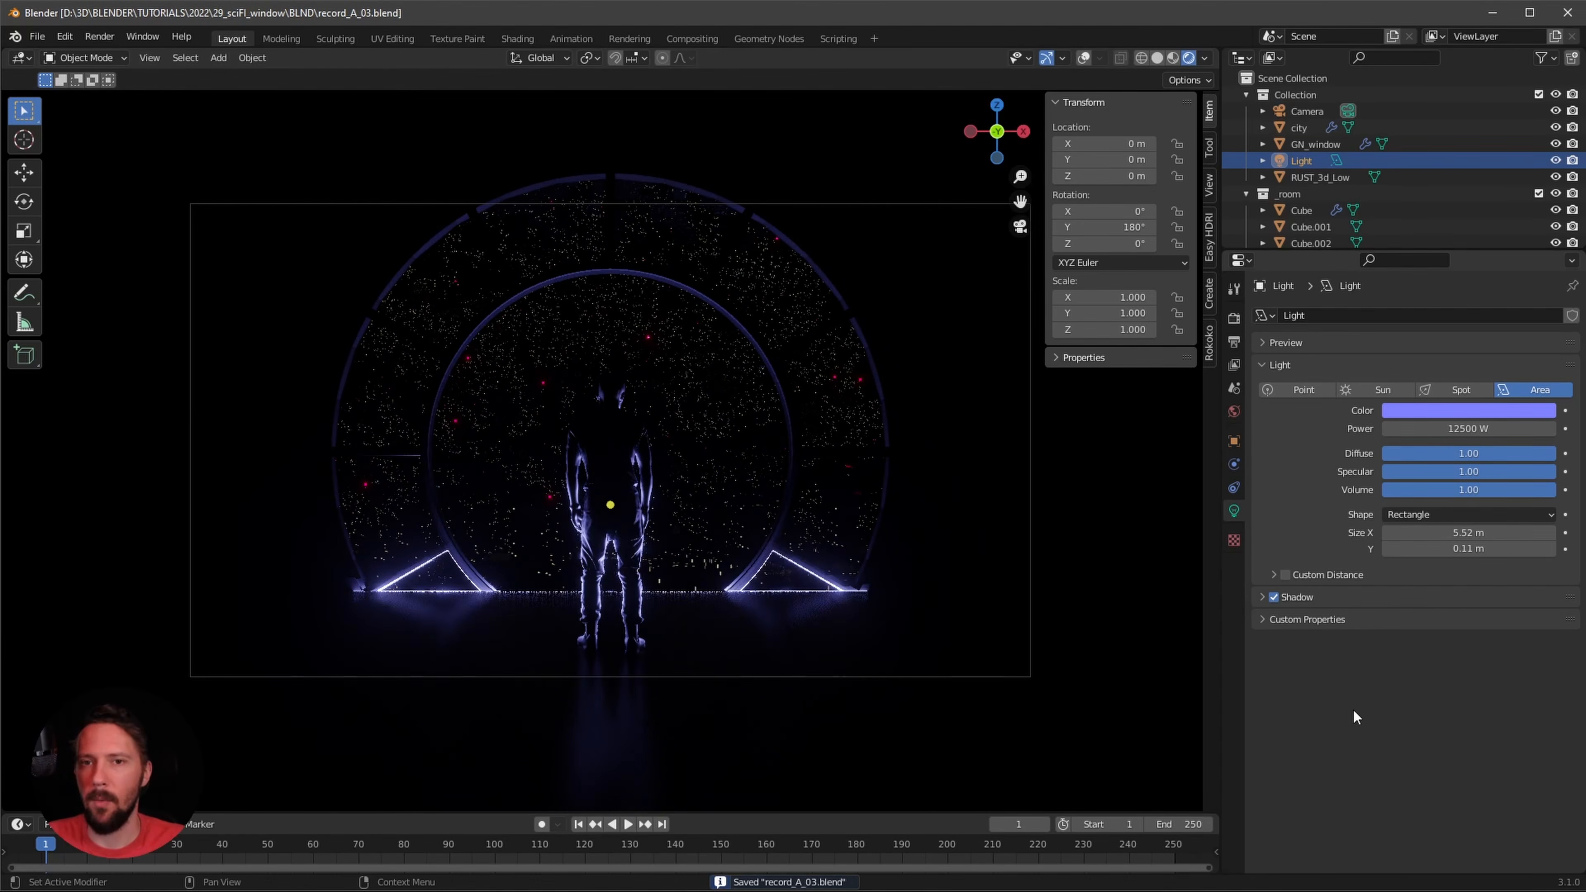
key("ctrl+alt+s")
- Enlarge the outliner, collapse the _room collection, and add a Sun light to the scene
left_click_drag(1331, 253, 1318, 413)
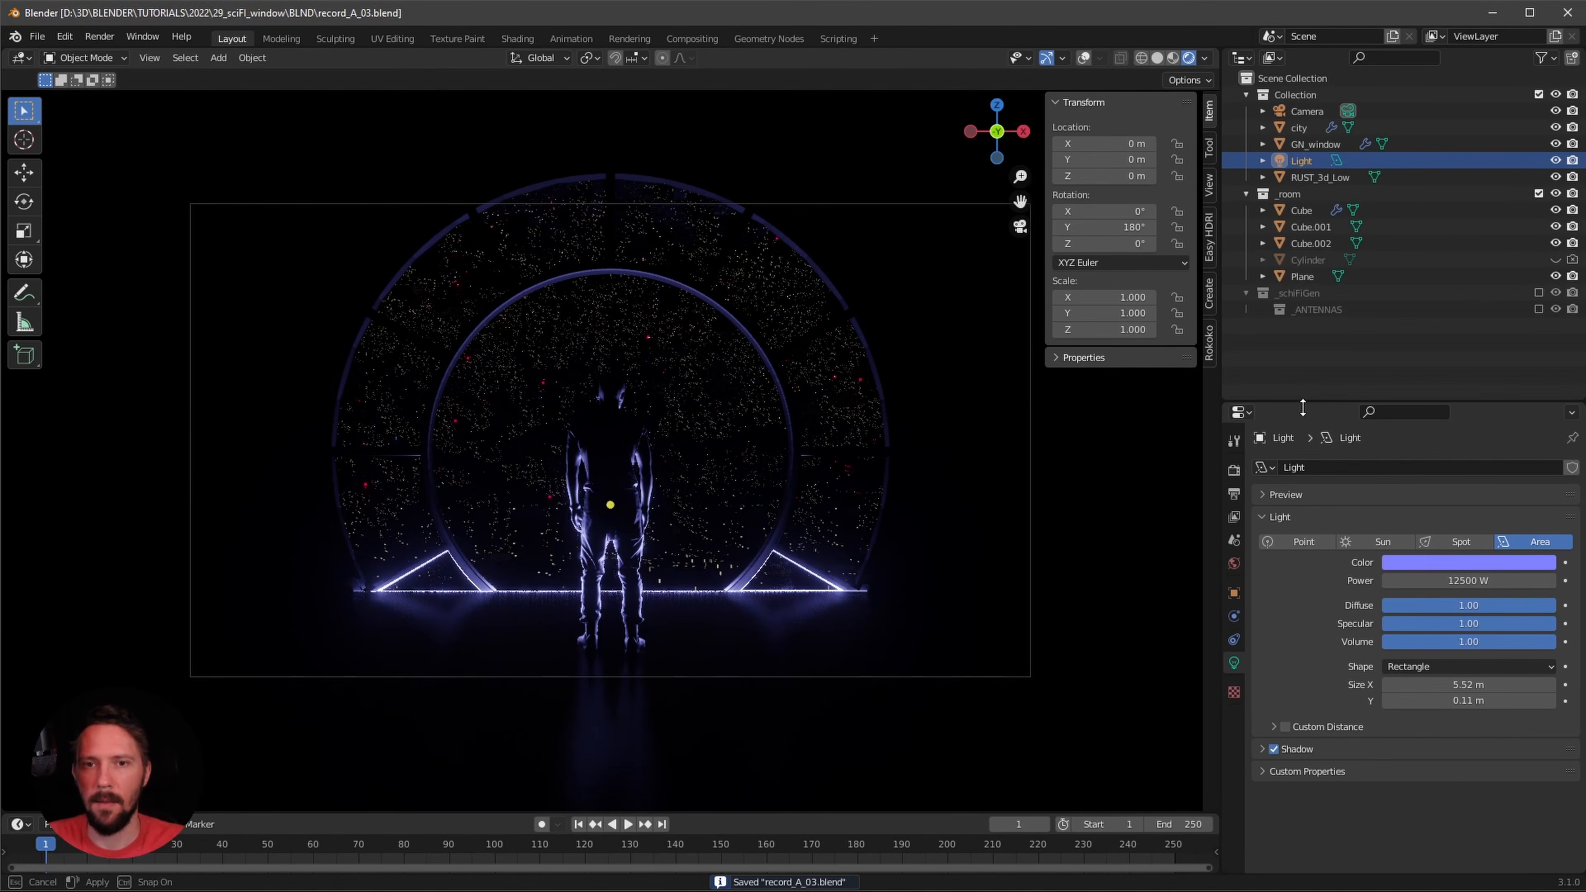
left_click(1245, 194)
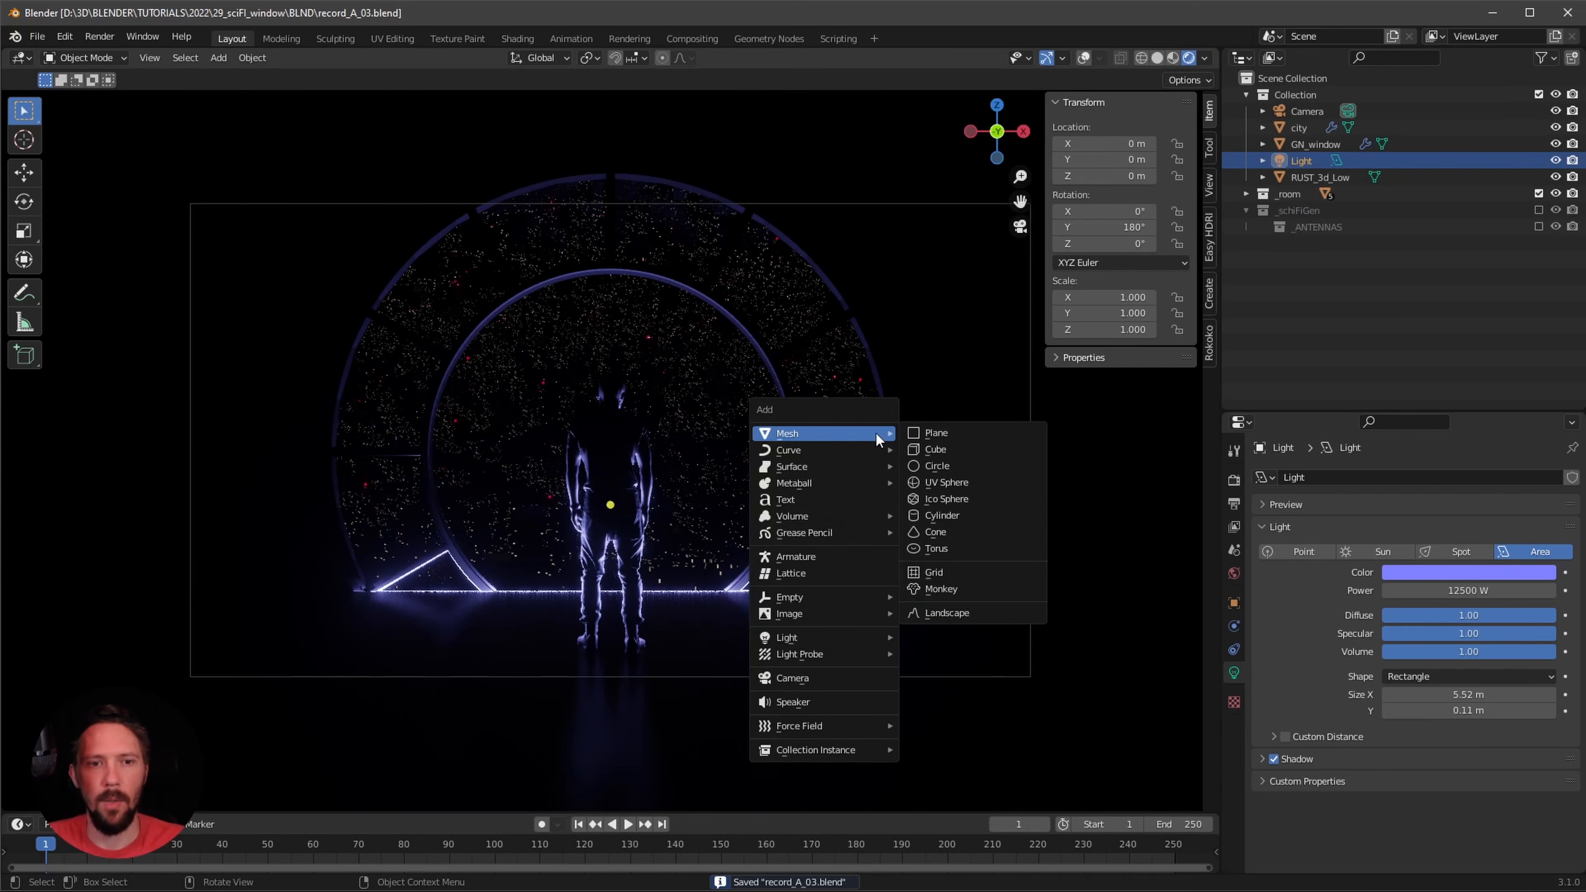
key("shift+a")
mouse_move(835, 640)
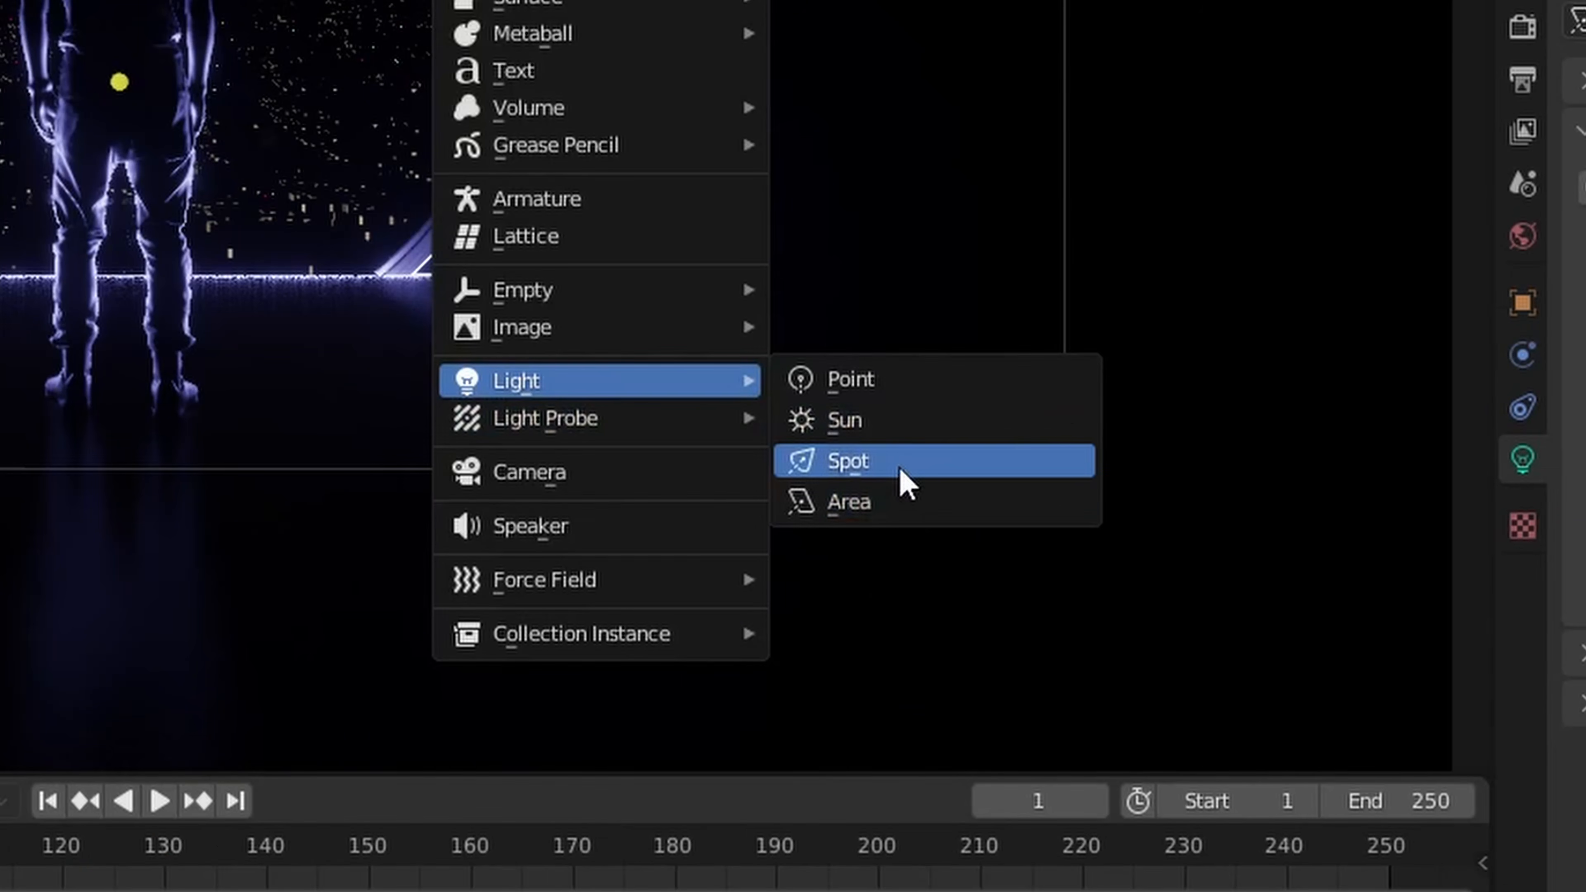
left_click(965, 661)
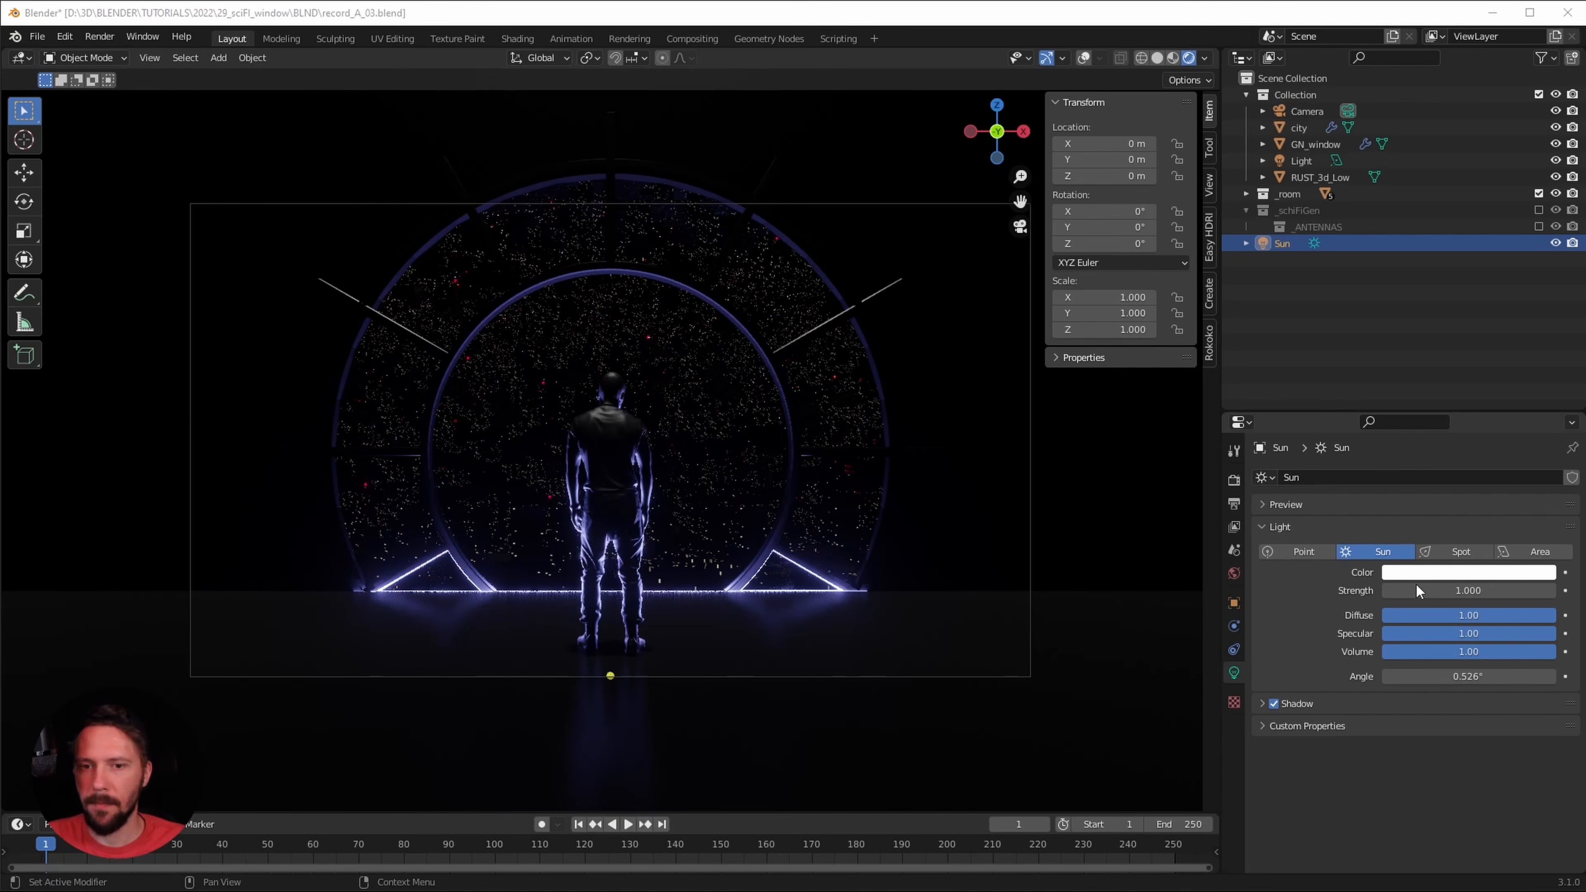
- Give the Sun light a pale warm orange color
left_click(1460, 573)
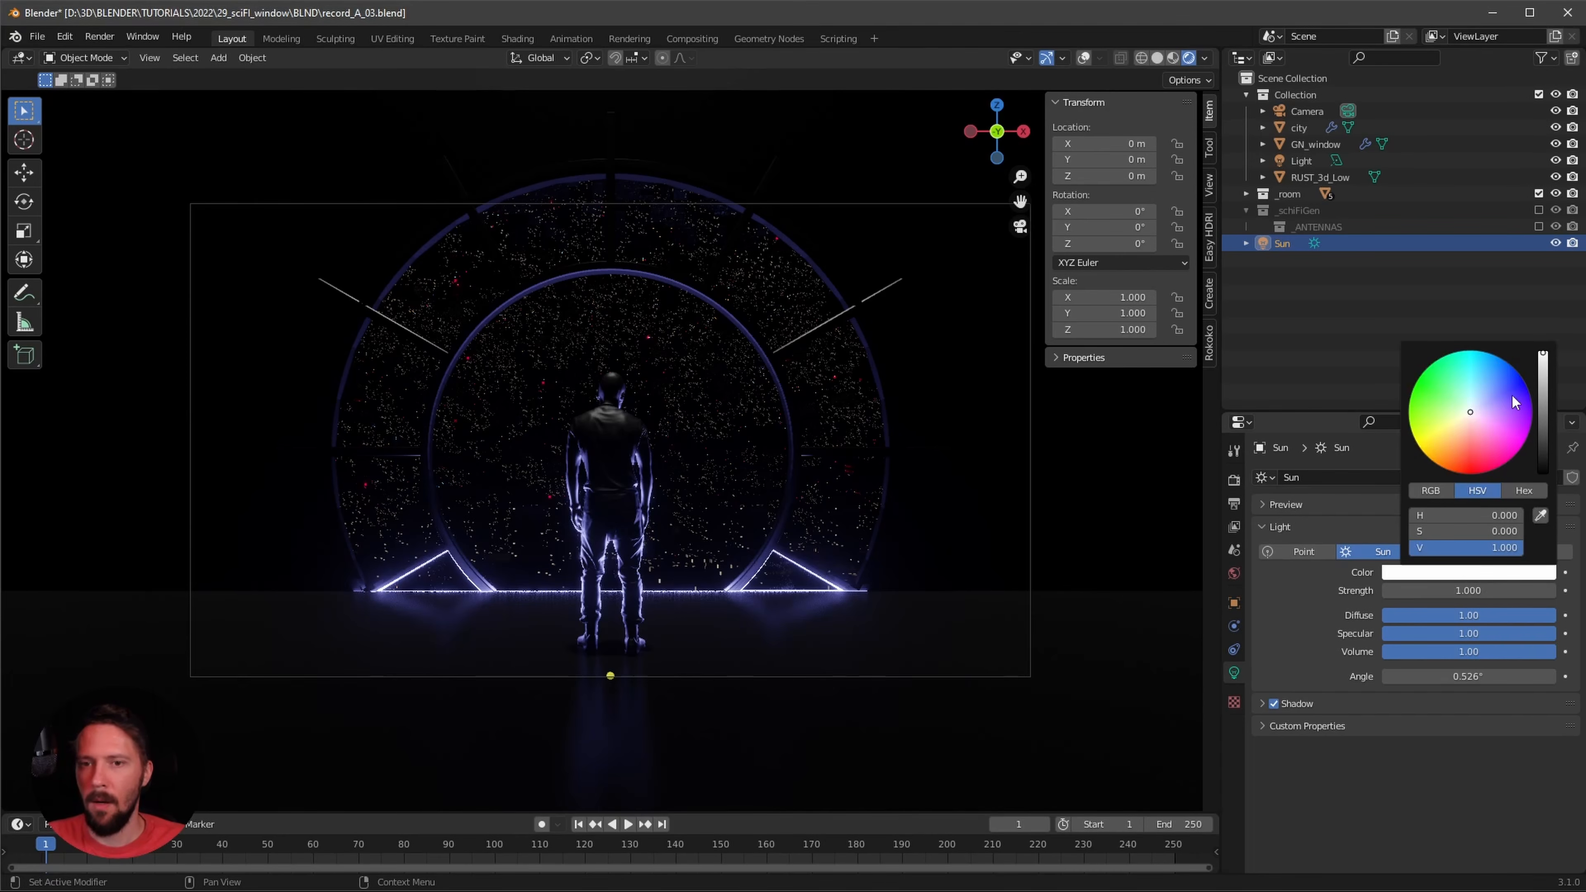
left_click_drag(1468, 420, 1453, 438)
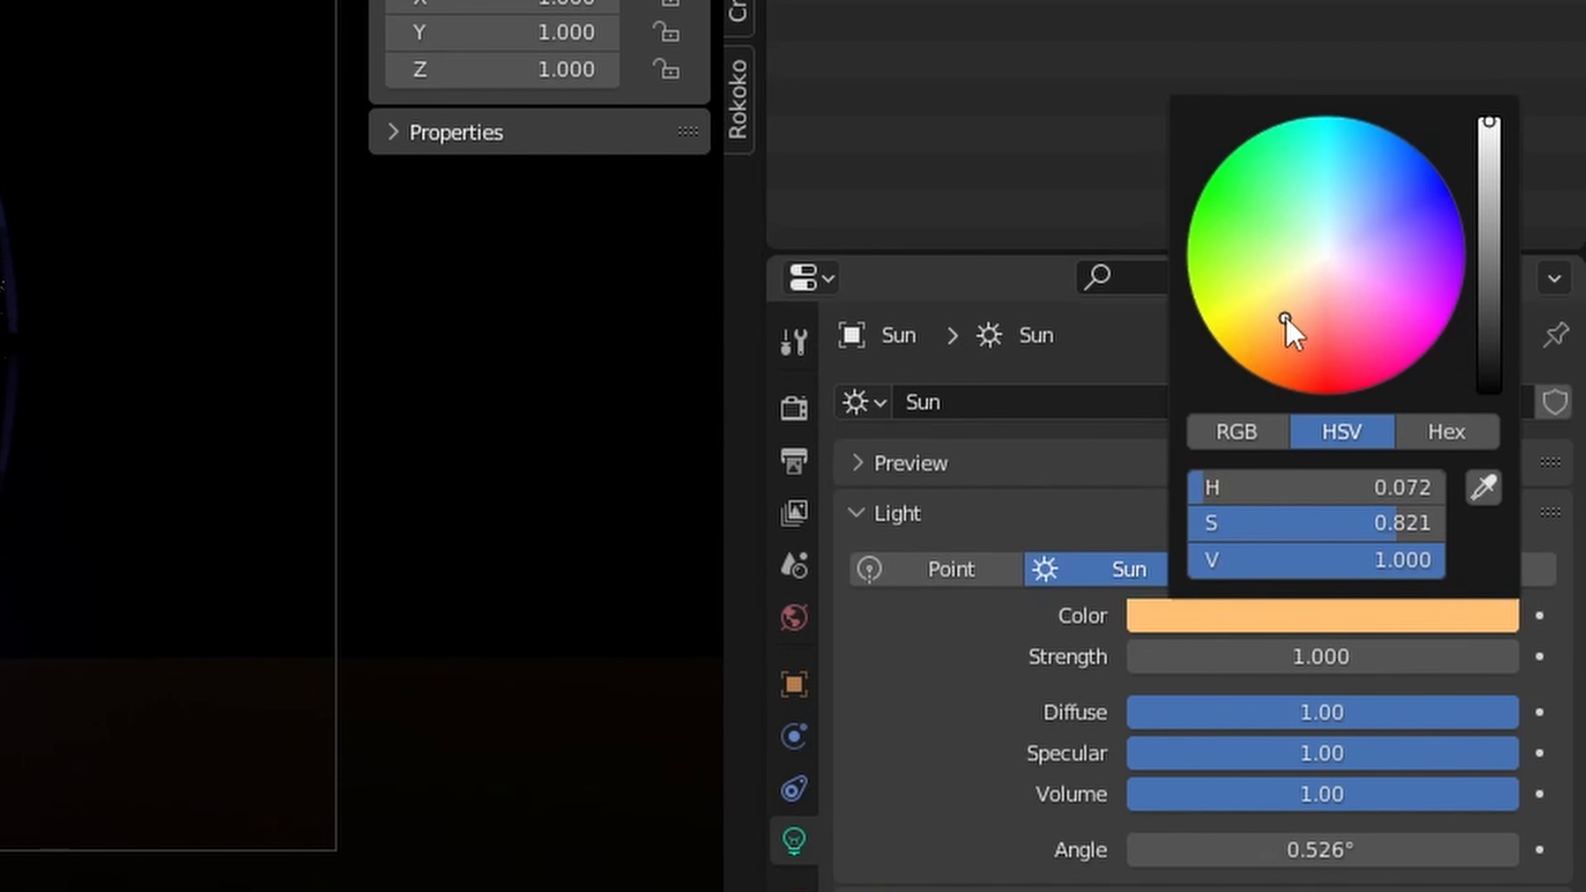
left_click_drag(1284, 319, 1308, 312)
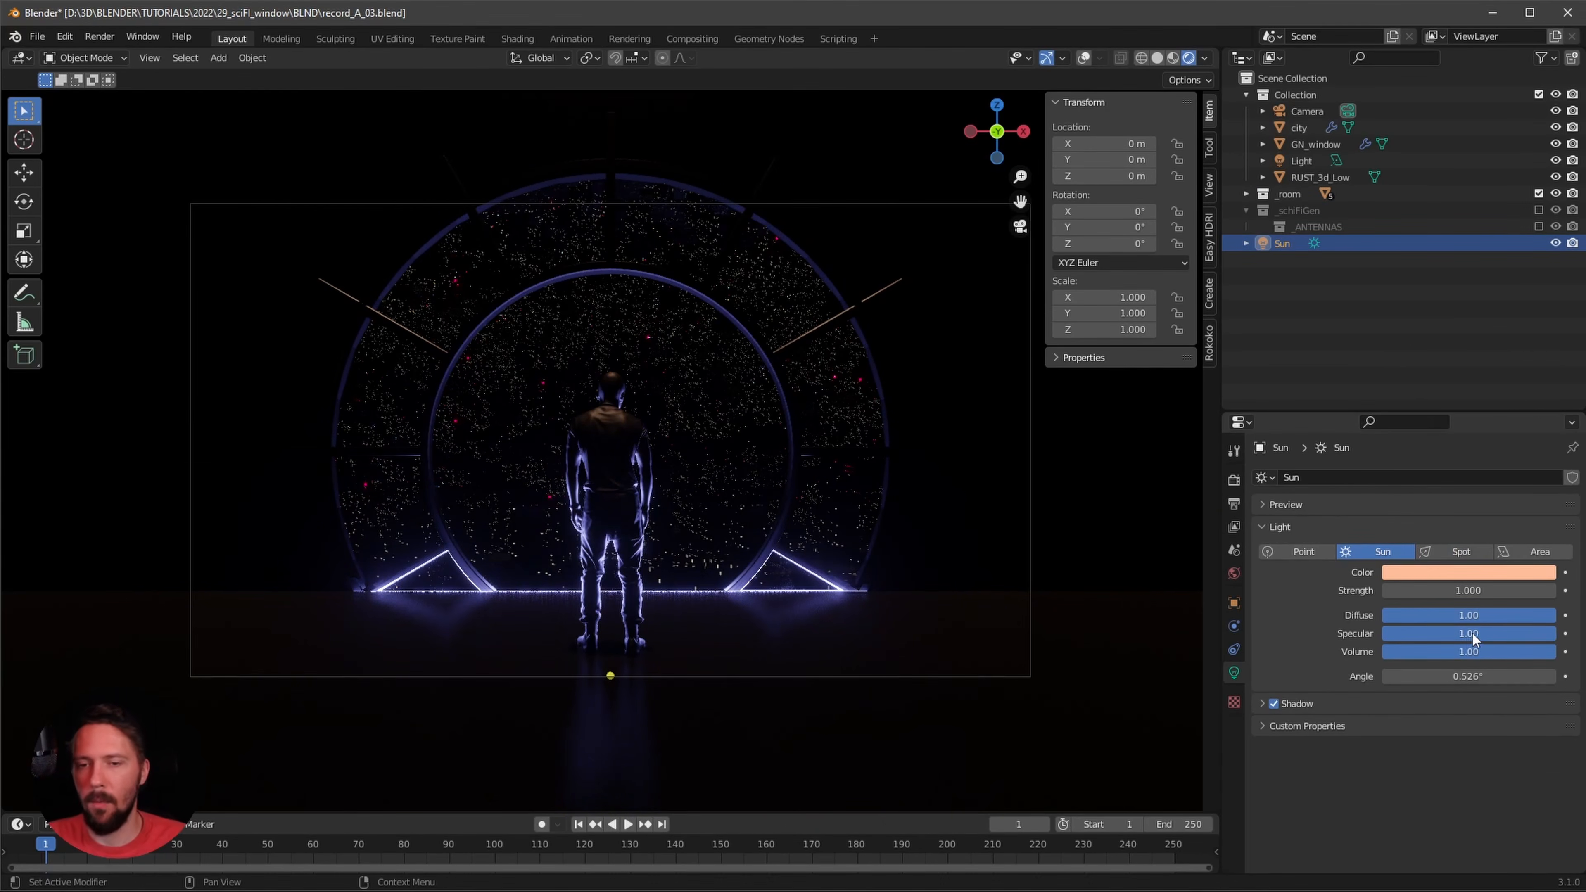
- Set the Sun light's strength to 2 and enable Contact Shadows in its shadow settings
type("2")
key("Return")
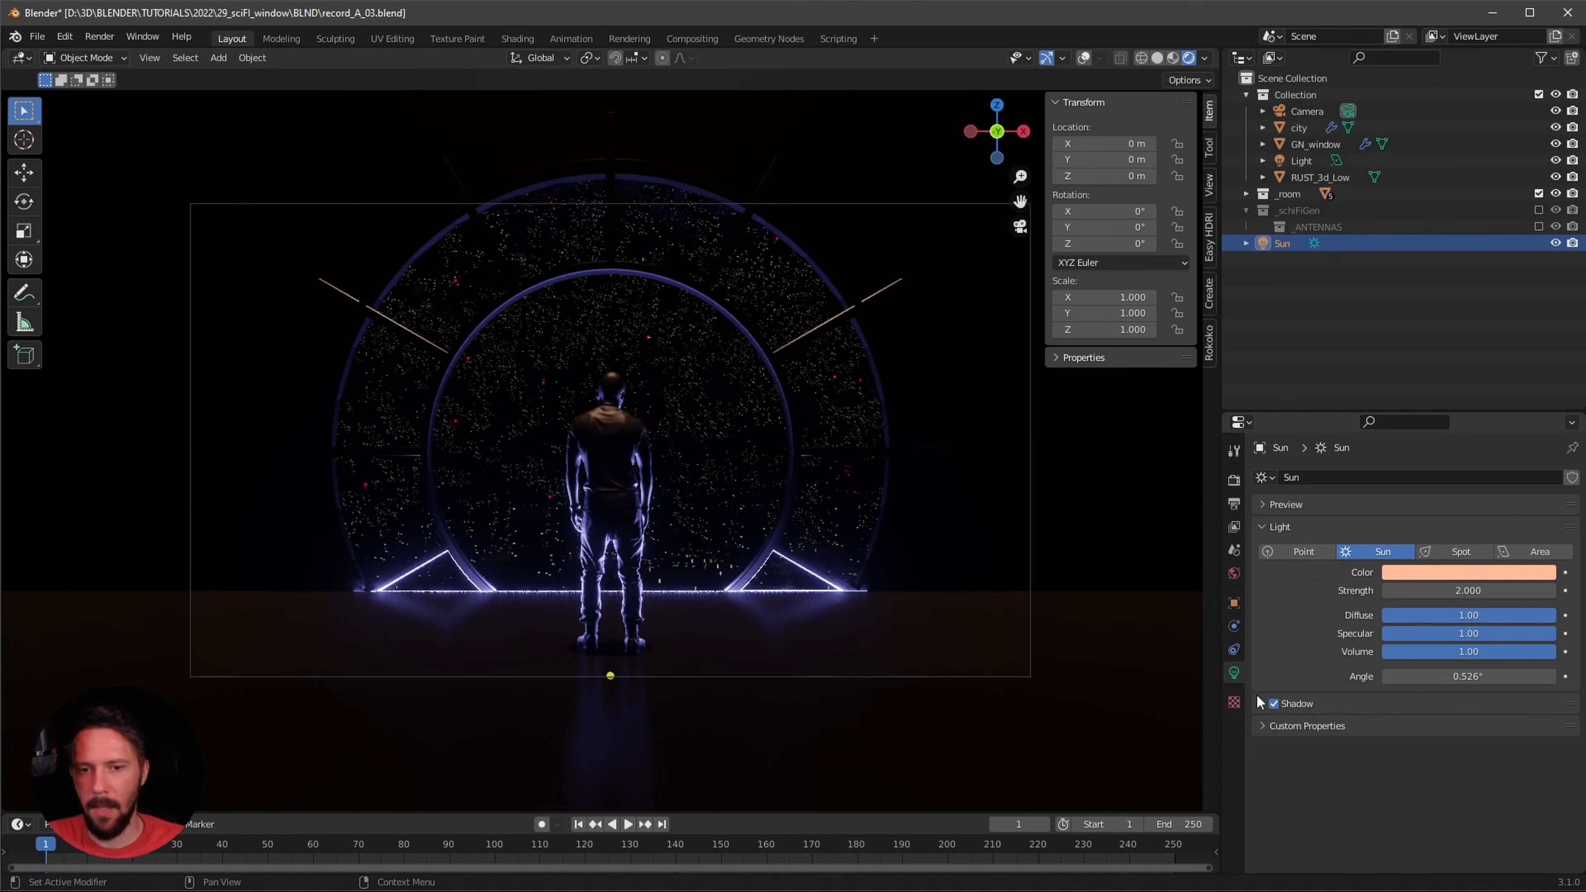
left_click(1256, 703)
left_click(1285, 774)
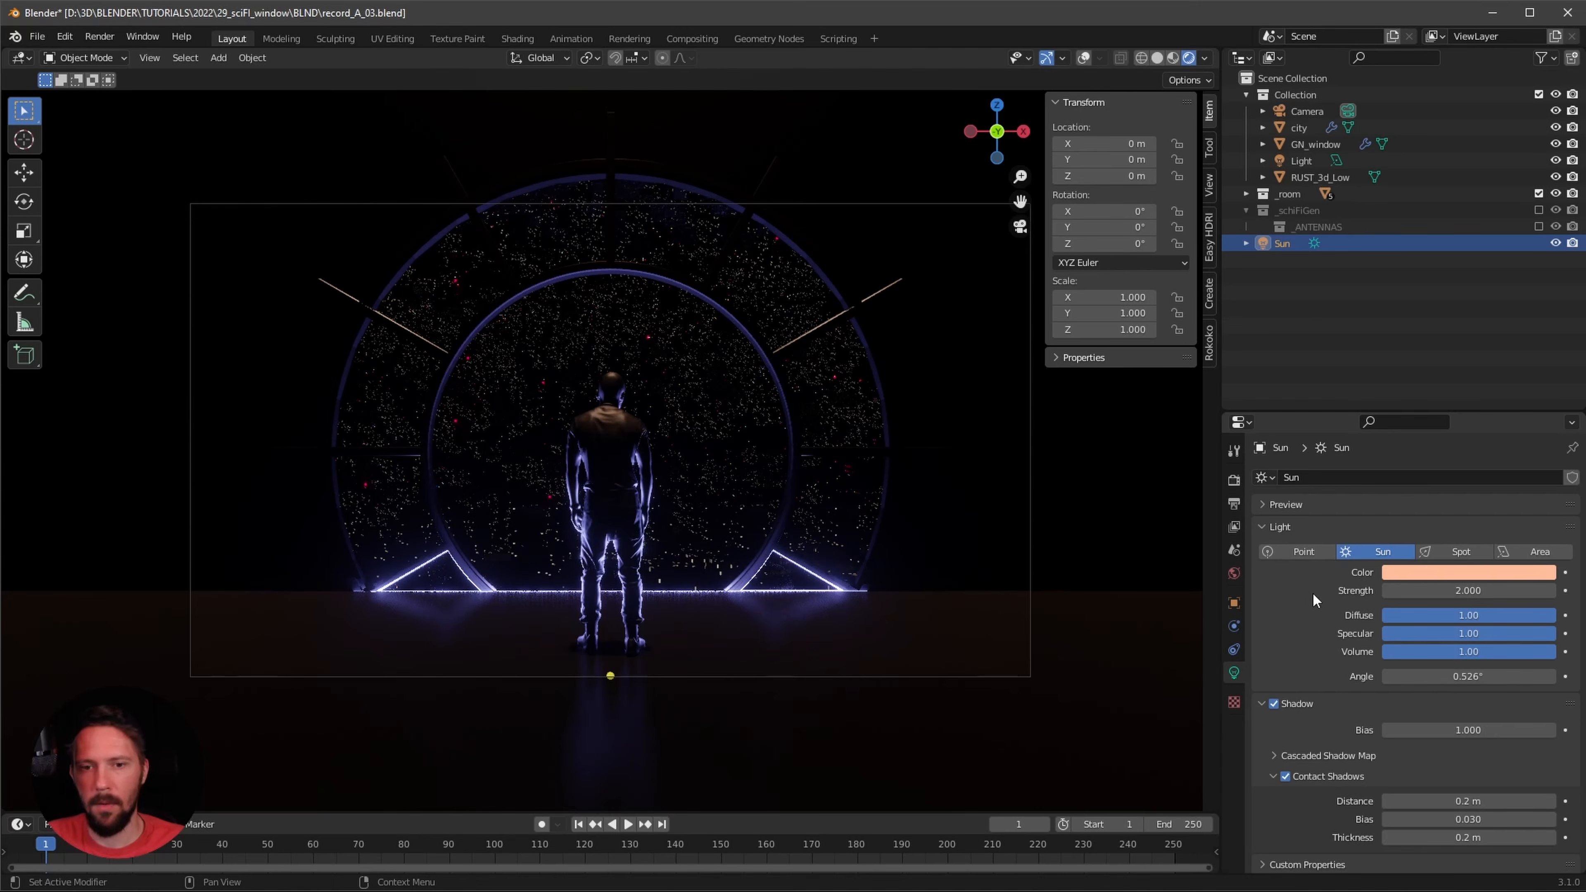
- Show the Sun's object properties and set its X rotation to 62°
left_click(1234, 602)
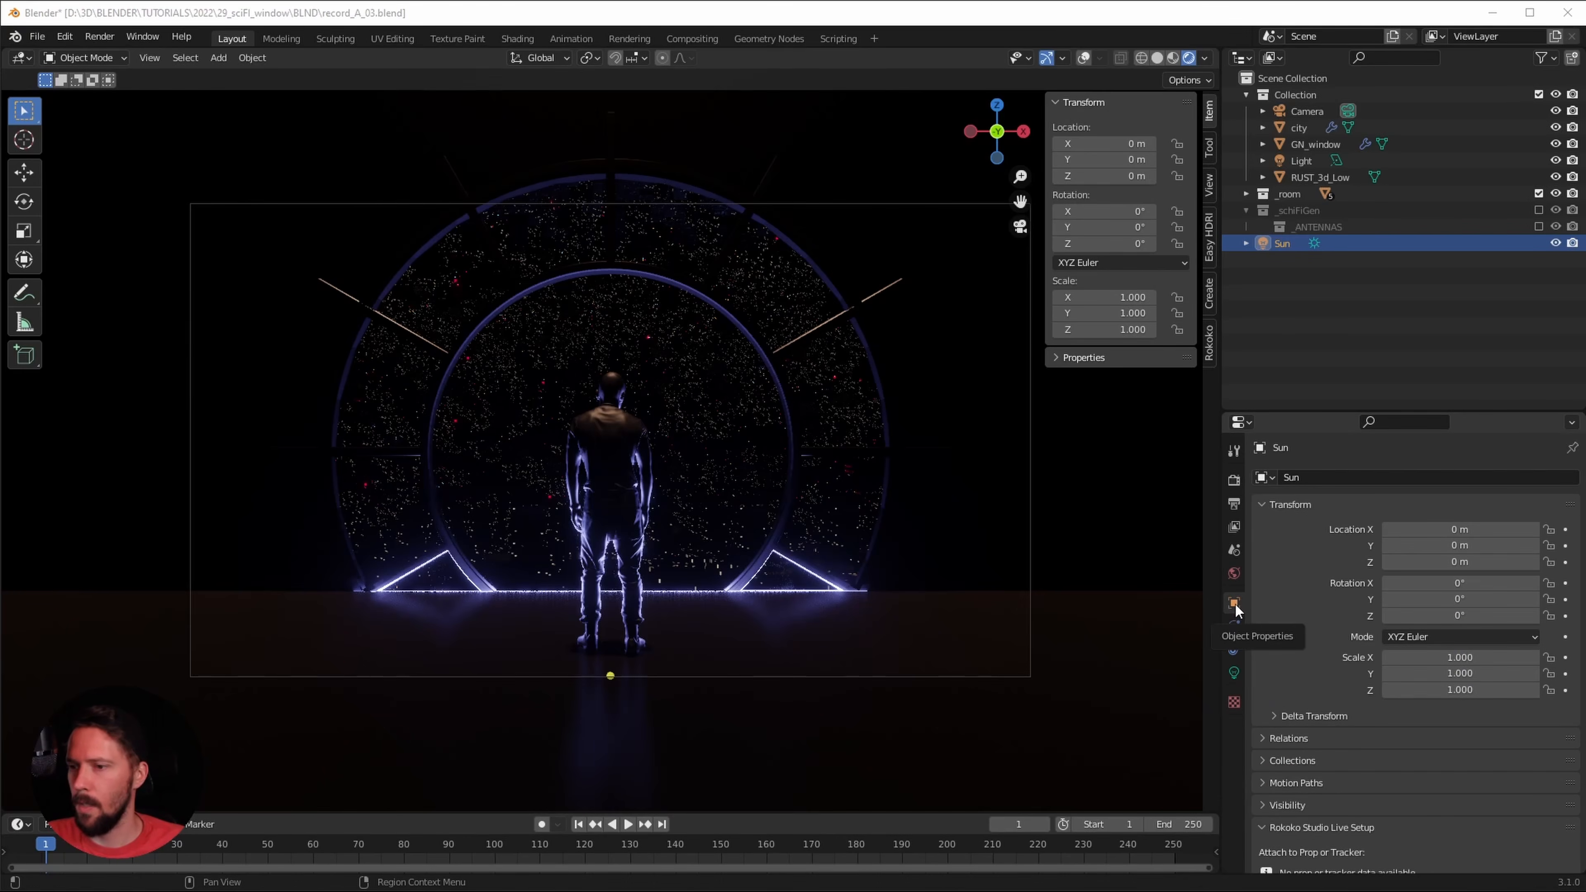
double_click(1458, 582)
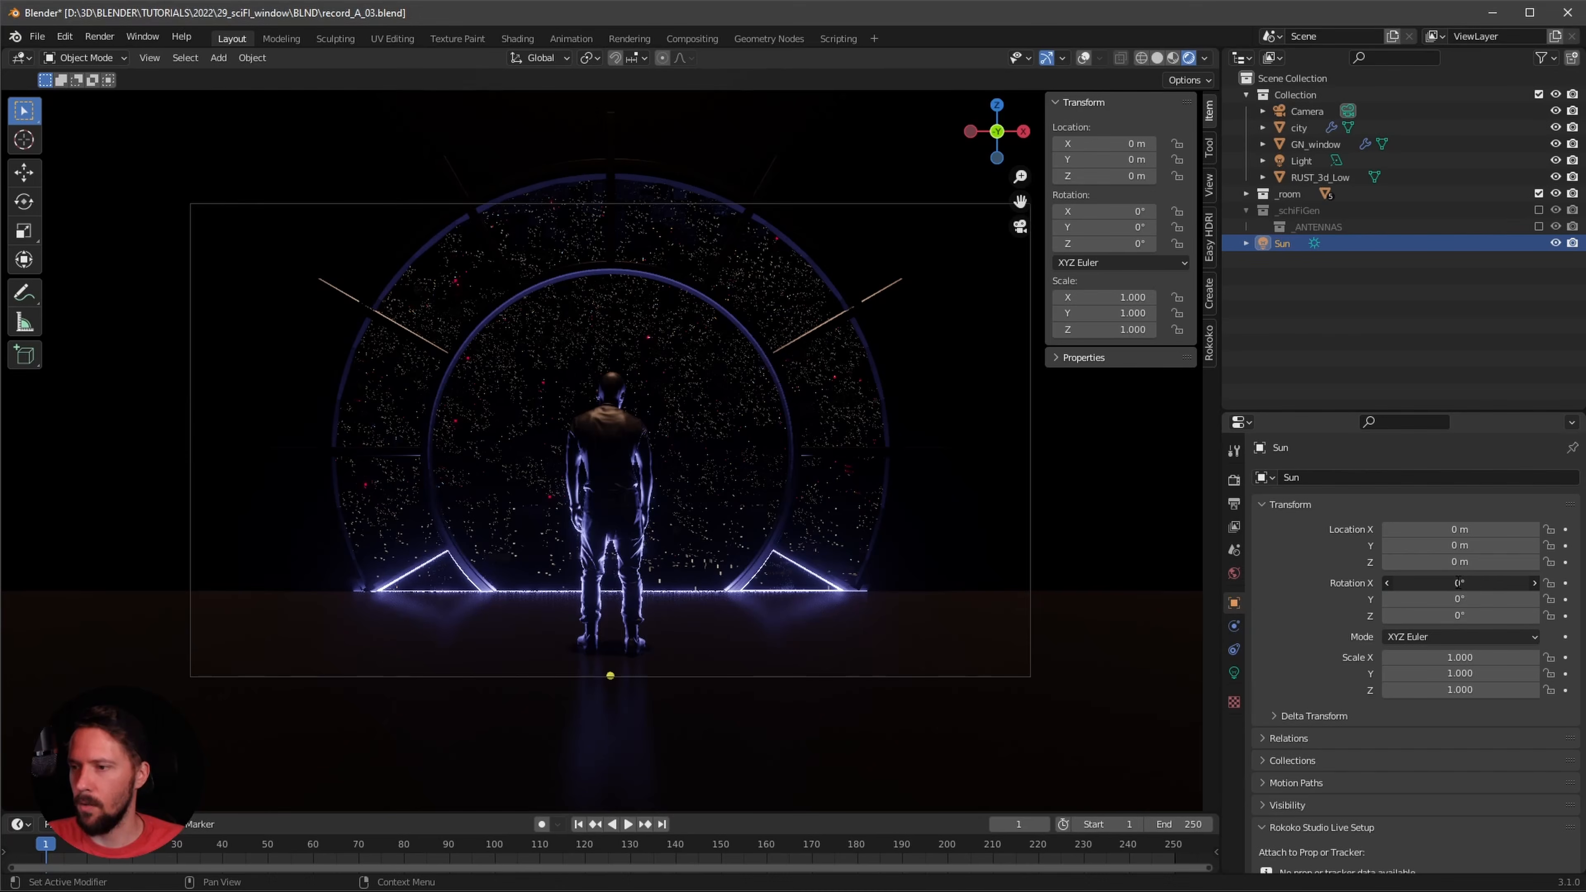
type("6")
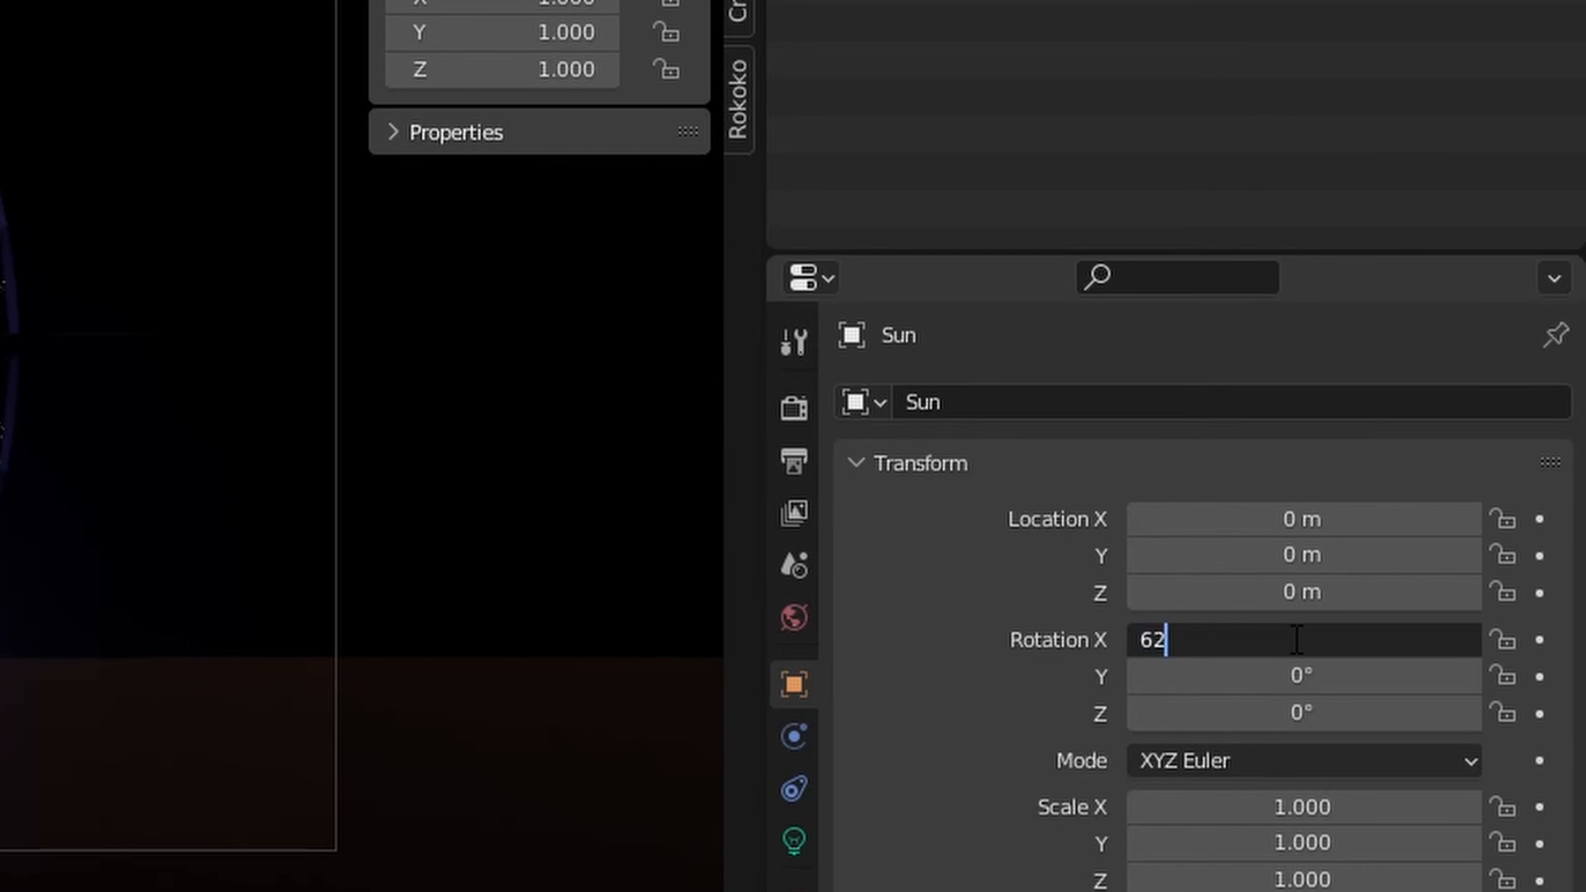
type("2")
key("Return")
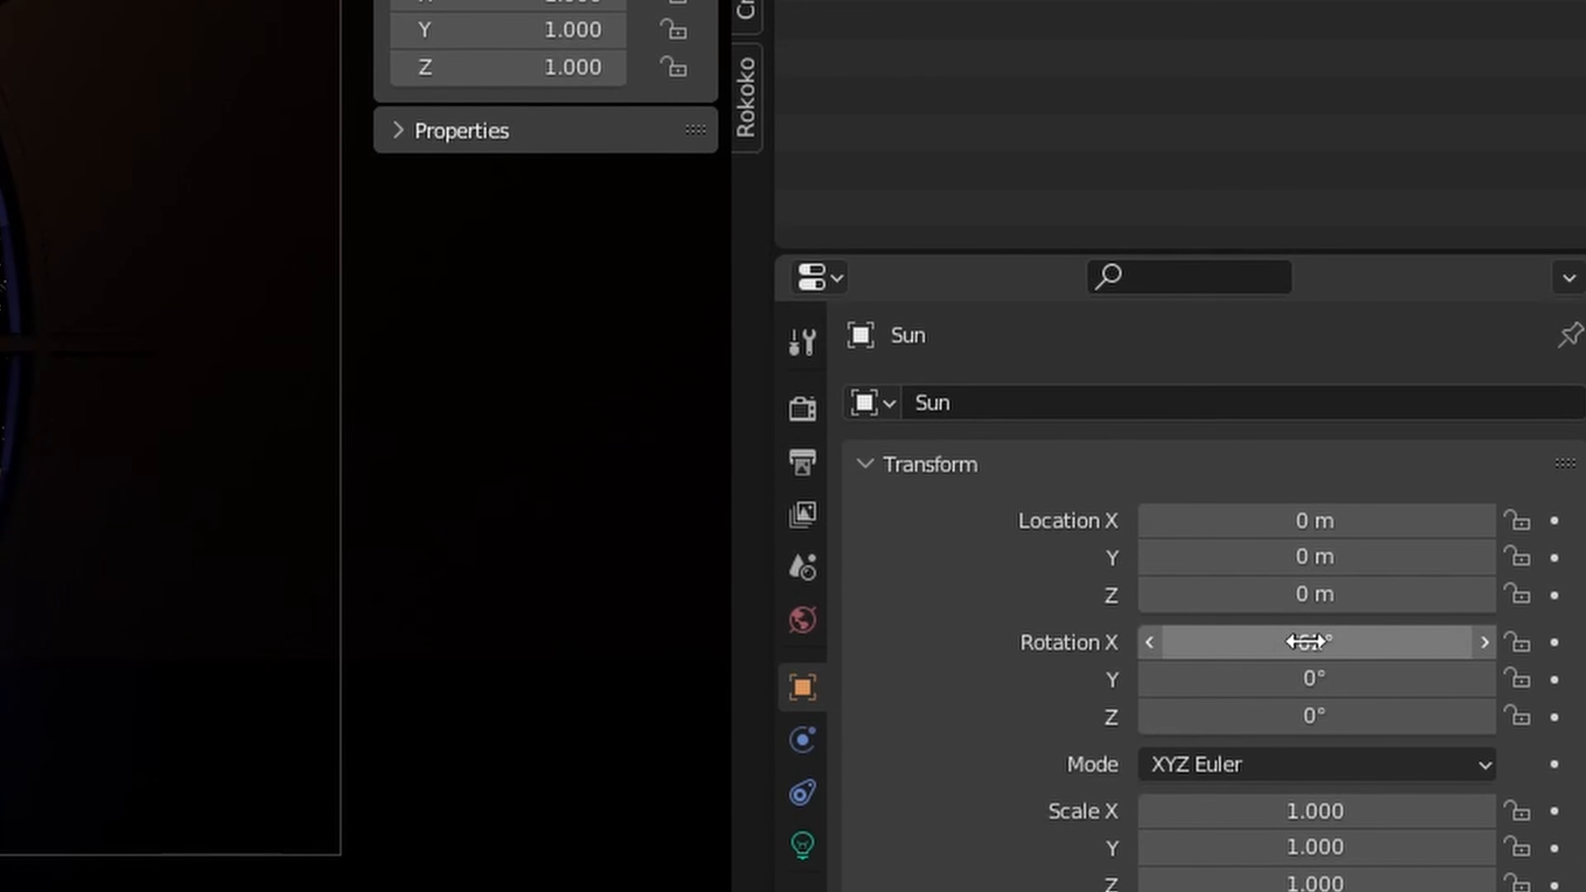
- Set the Sun's Y rotation to 27° and its Z rotation to 800°
left_click(1292, 679)
type("2")
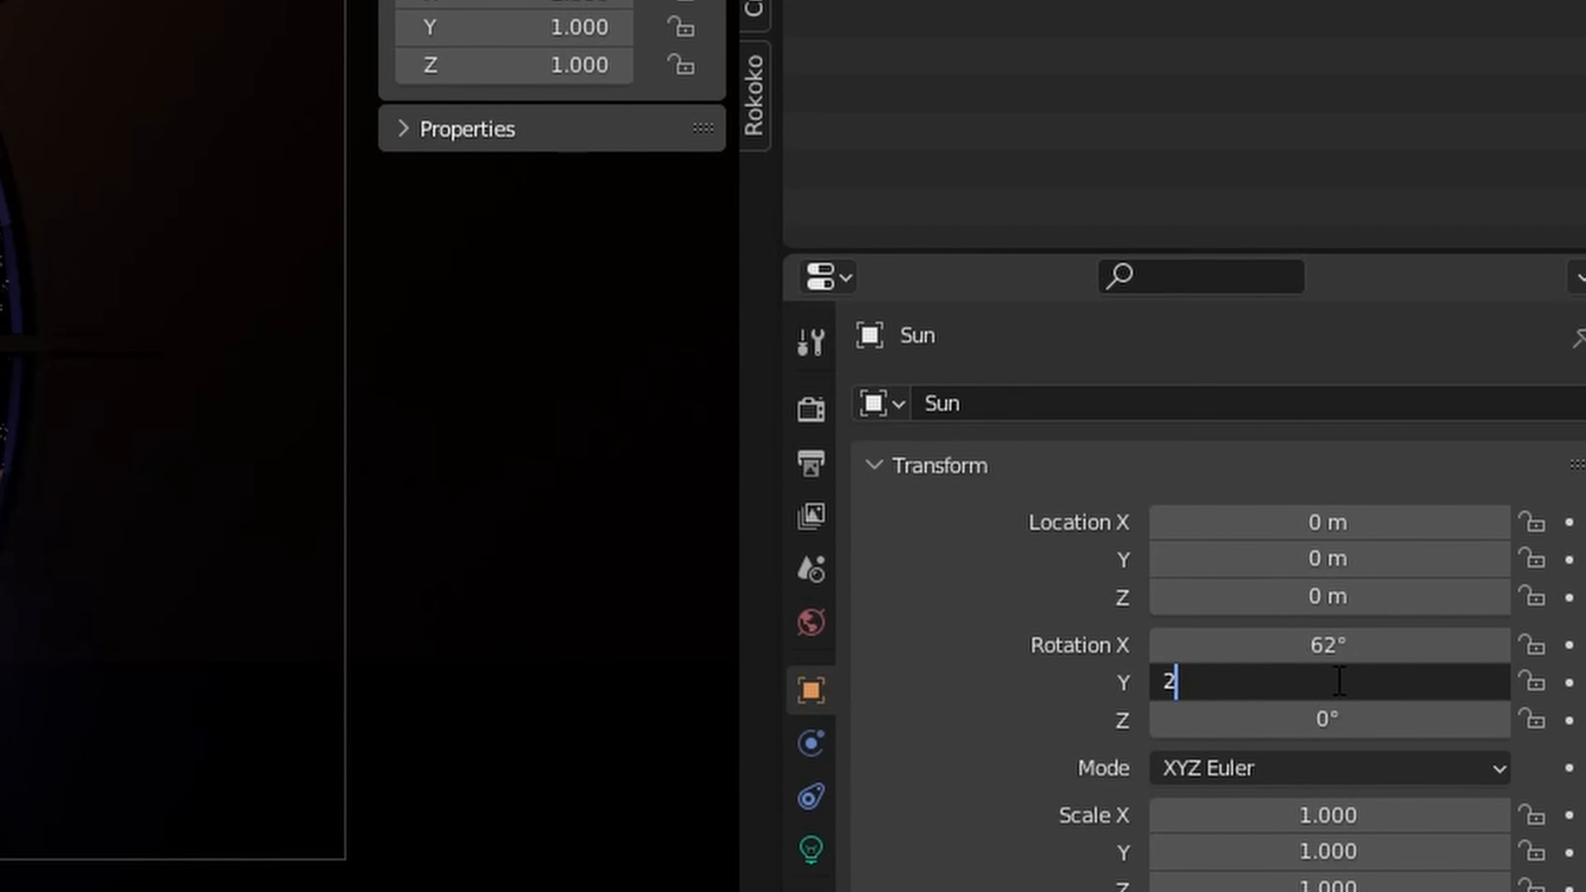
type("7")
key("Tab")
type("80")
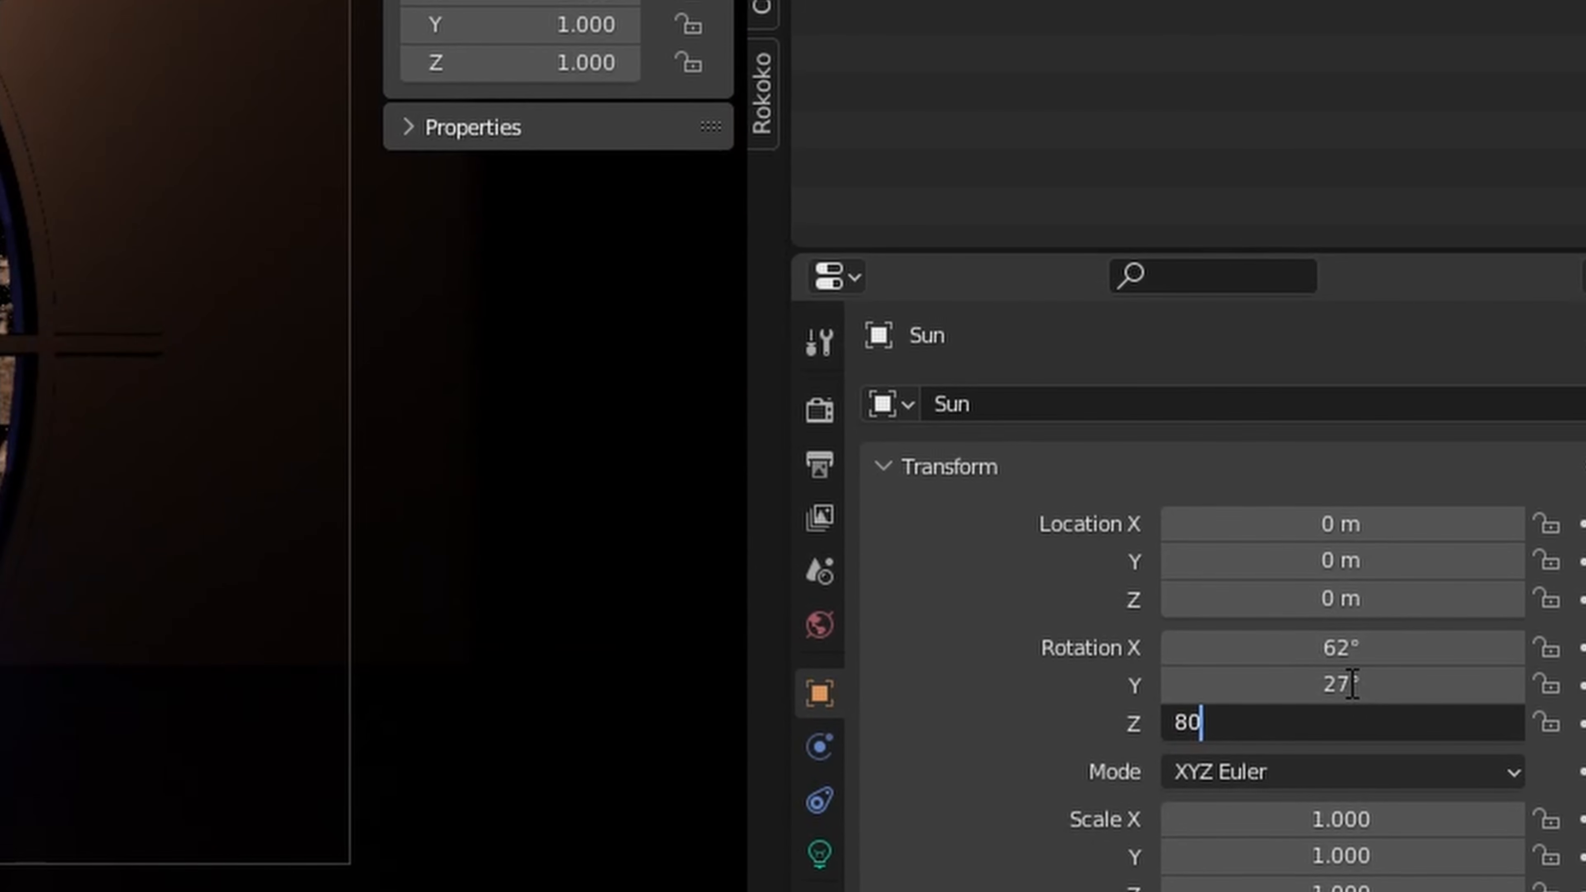
type("0")
key("Return")
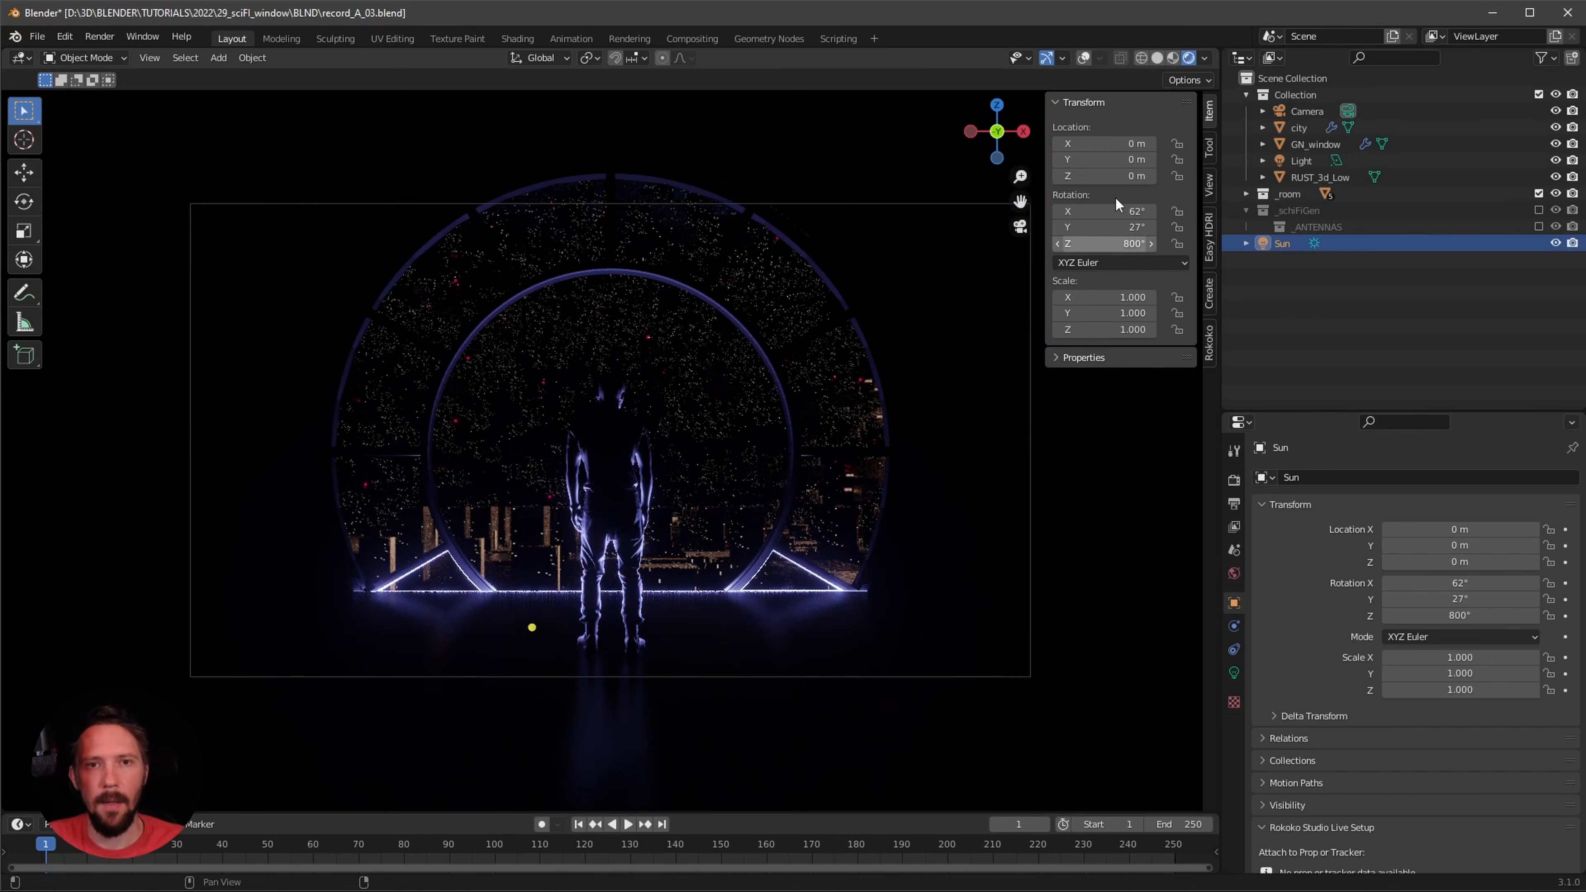
left_click(1084, 58)
left_click(1084, 58)
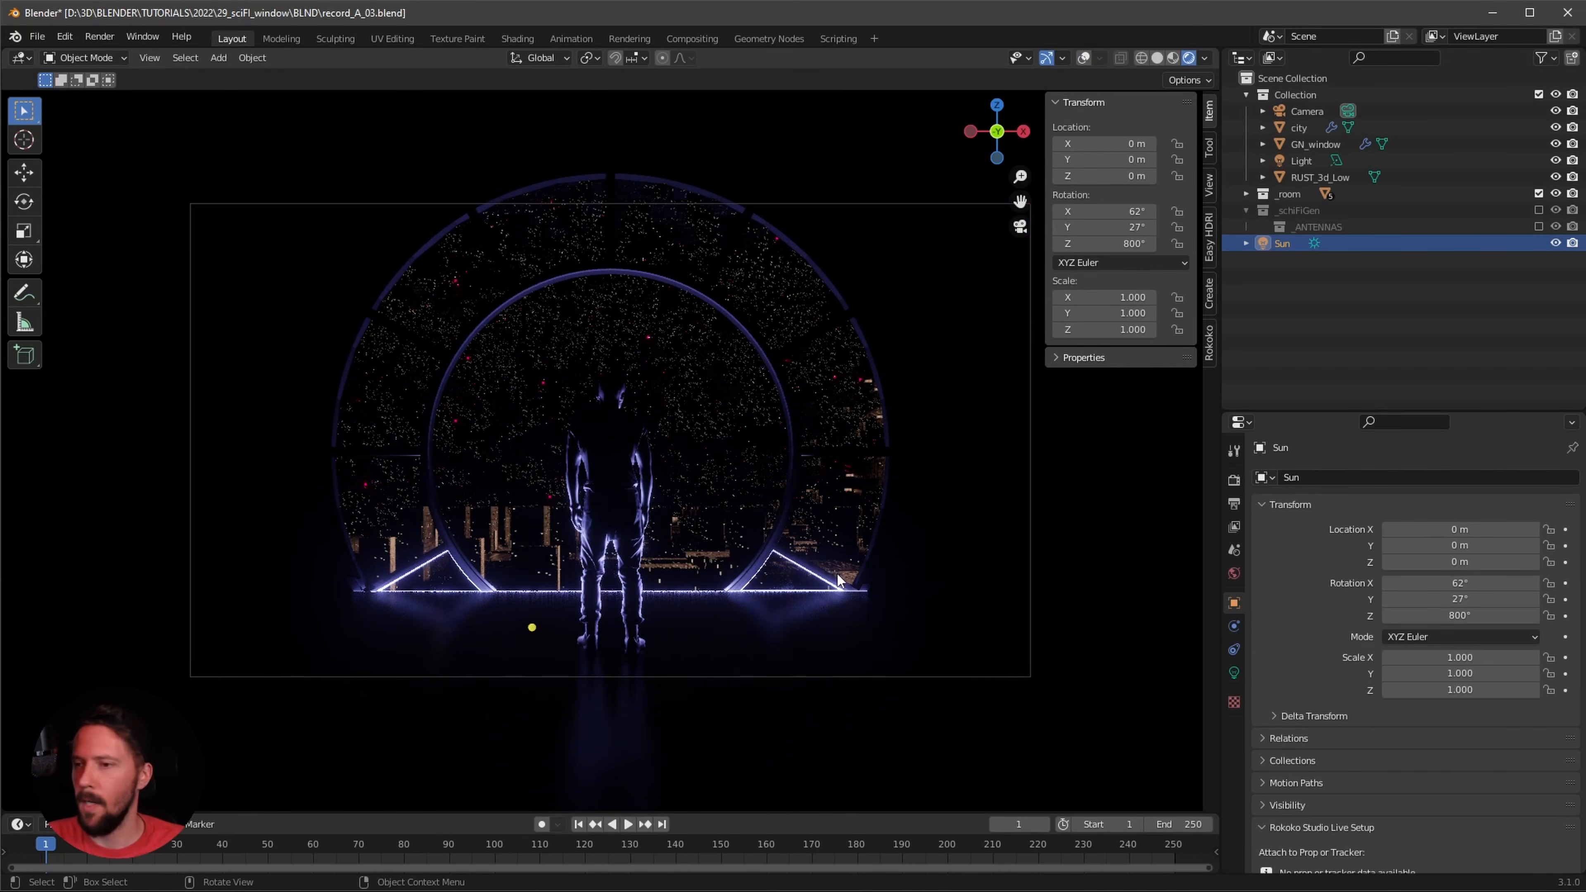
- Duplicate the Sun light in place
left_click(1264, 280)
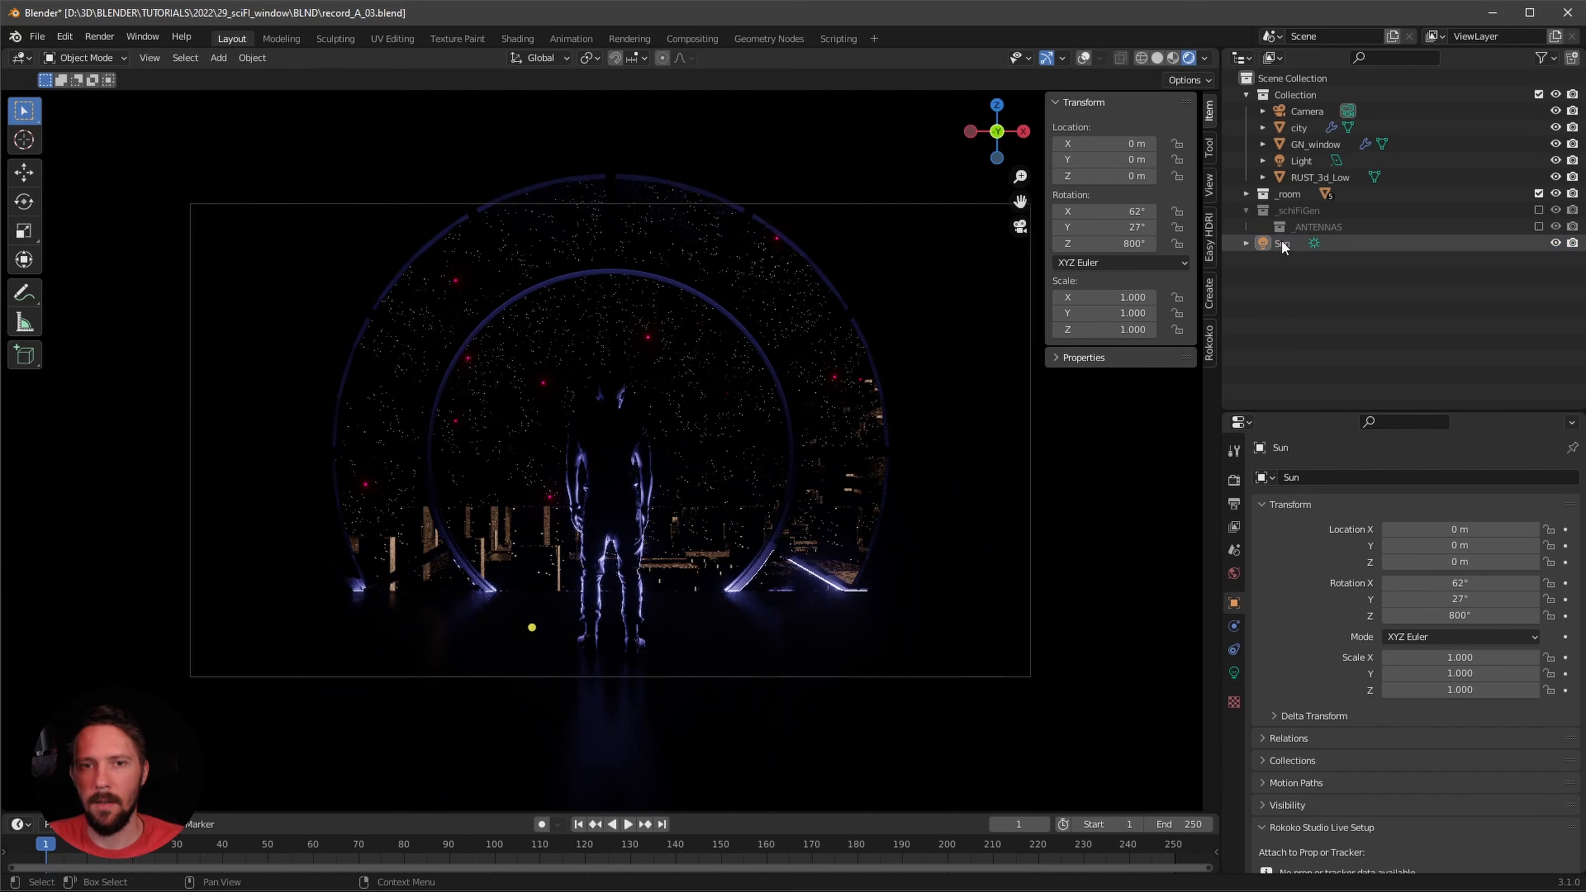
left_click(1281, 242)
key("shift+d")
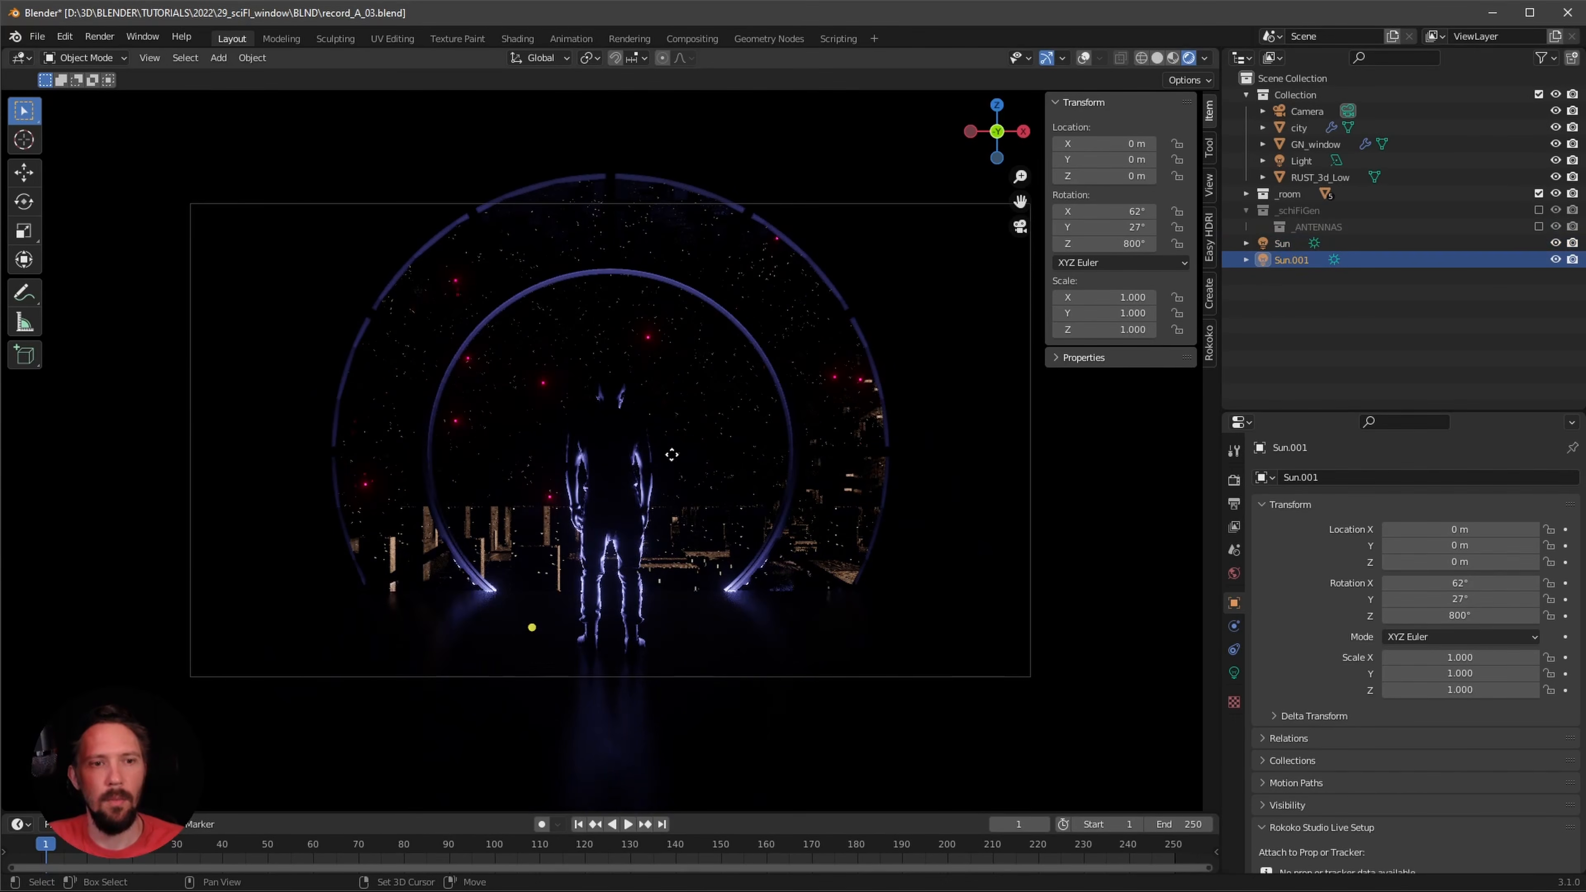
right_click(672, 453)
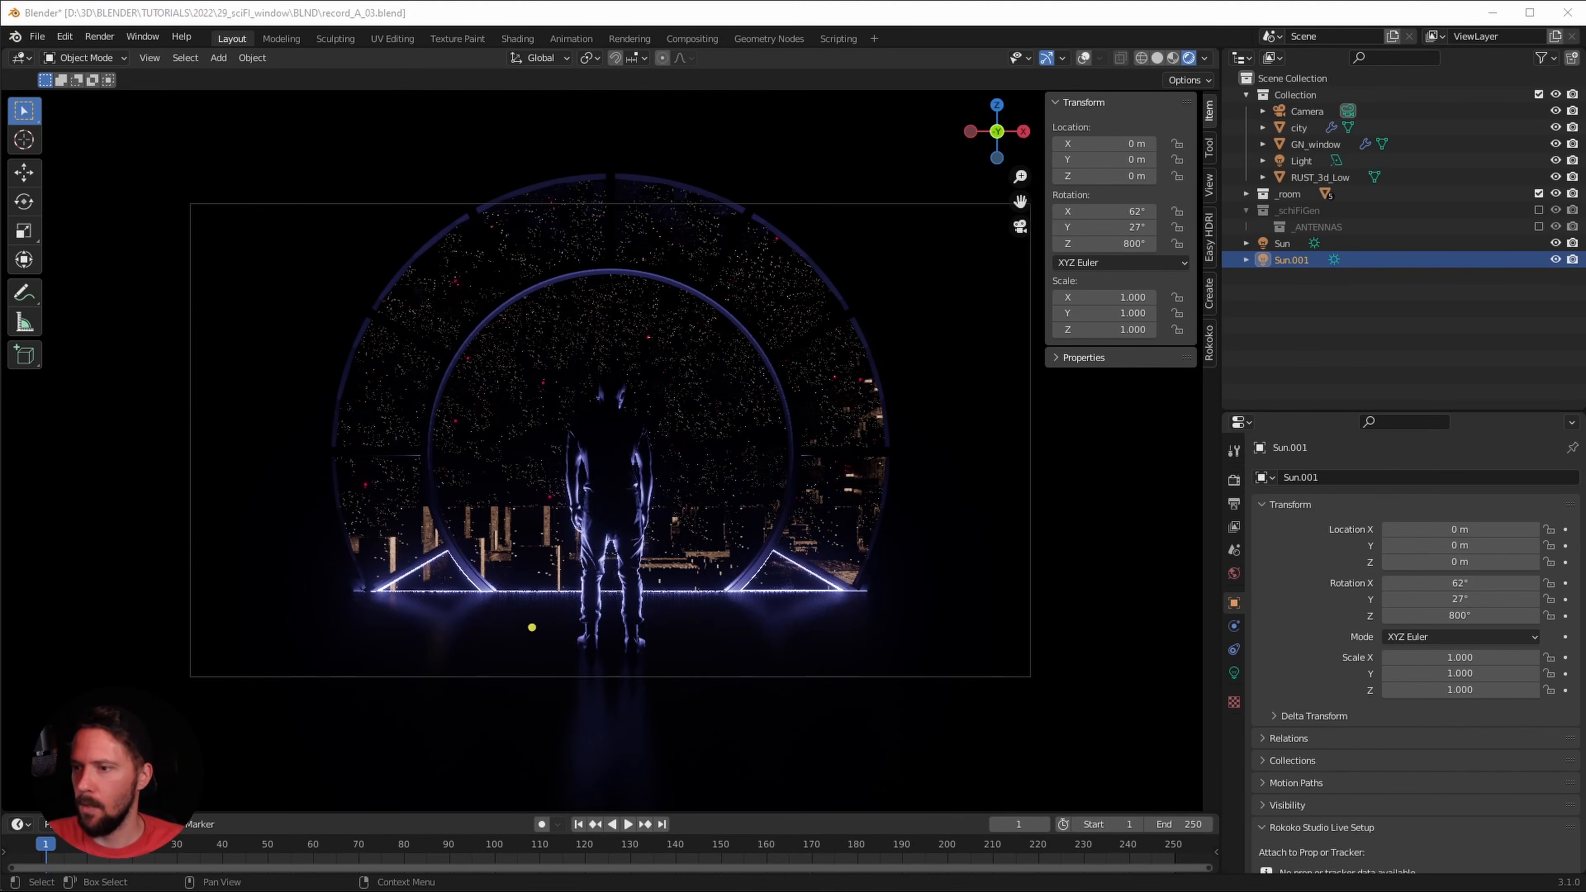
- Set the duplicated Sun's rotation to X -280°, Y 205° and Z 277°
double_click(1463, 583)
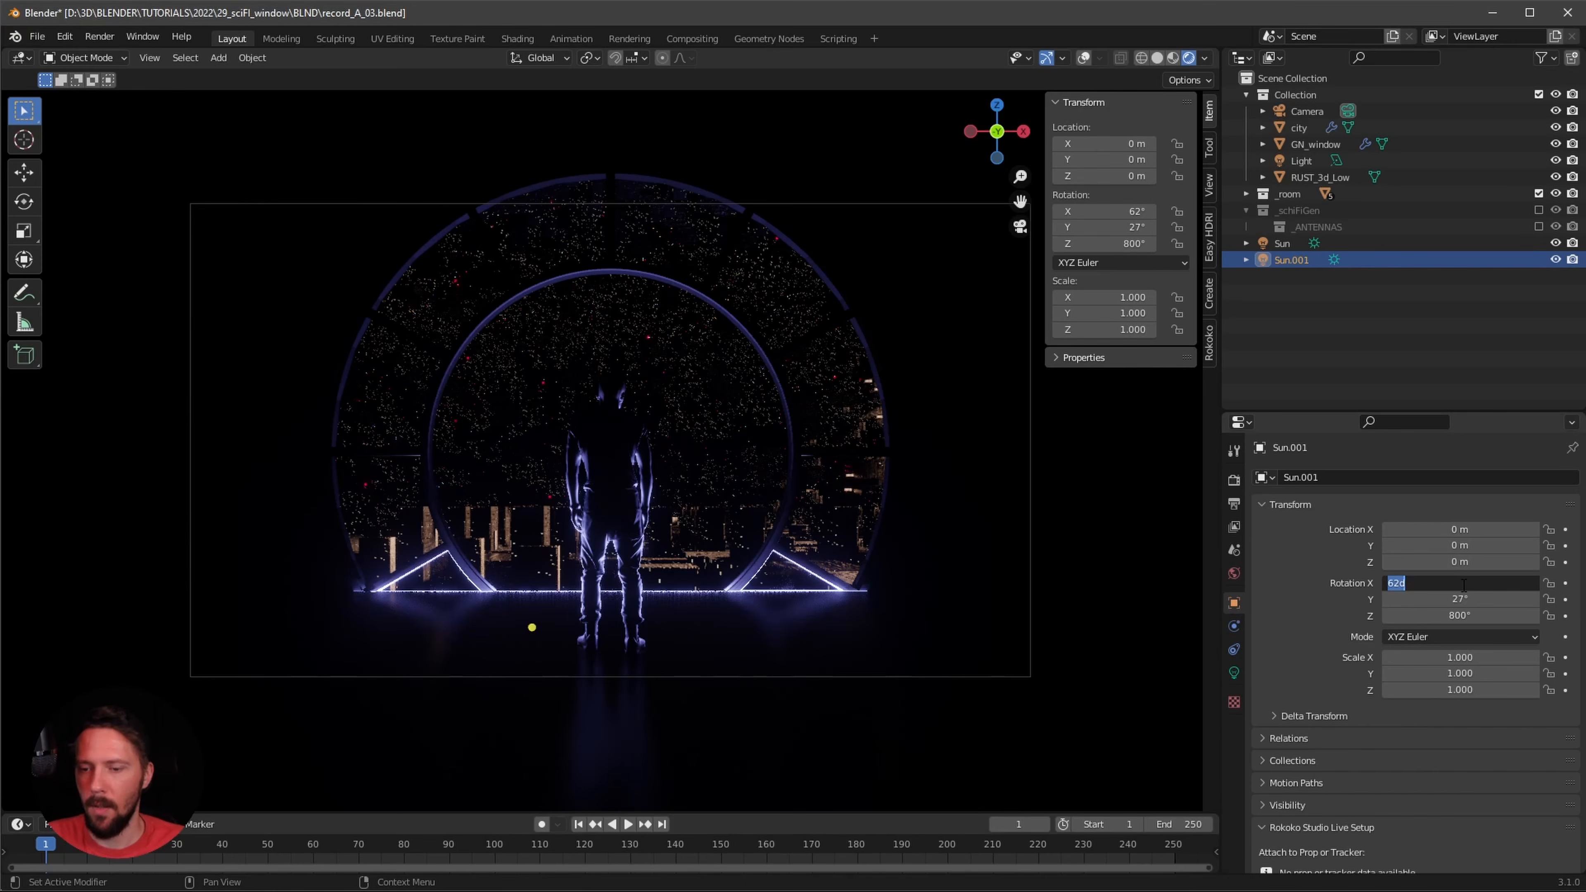
type("-280")
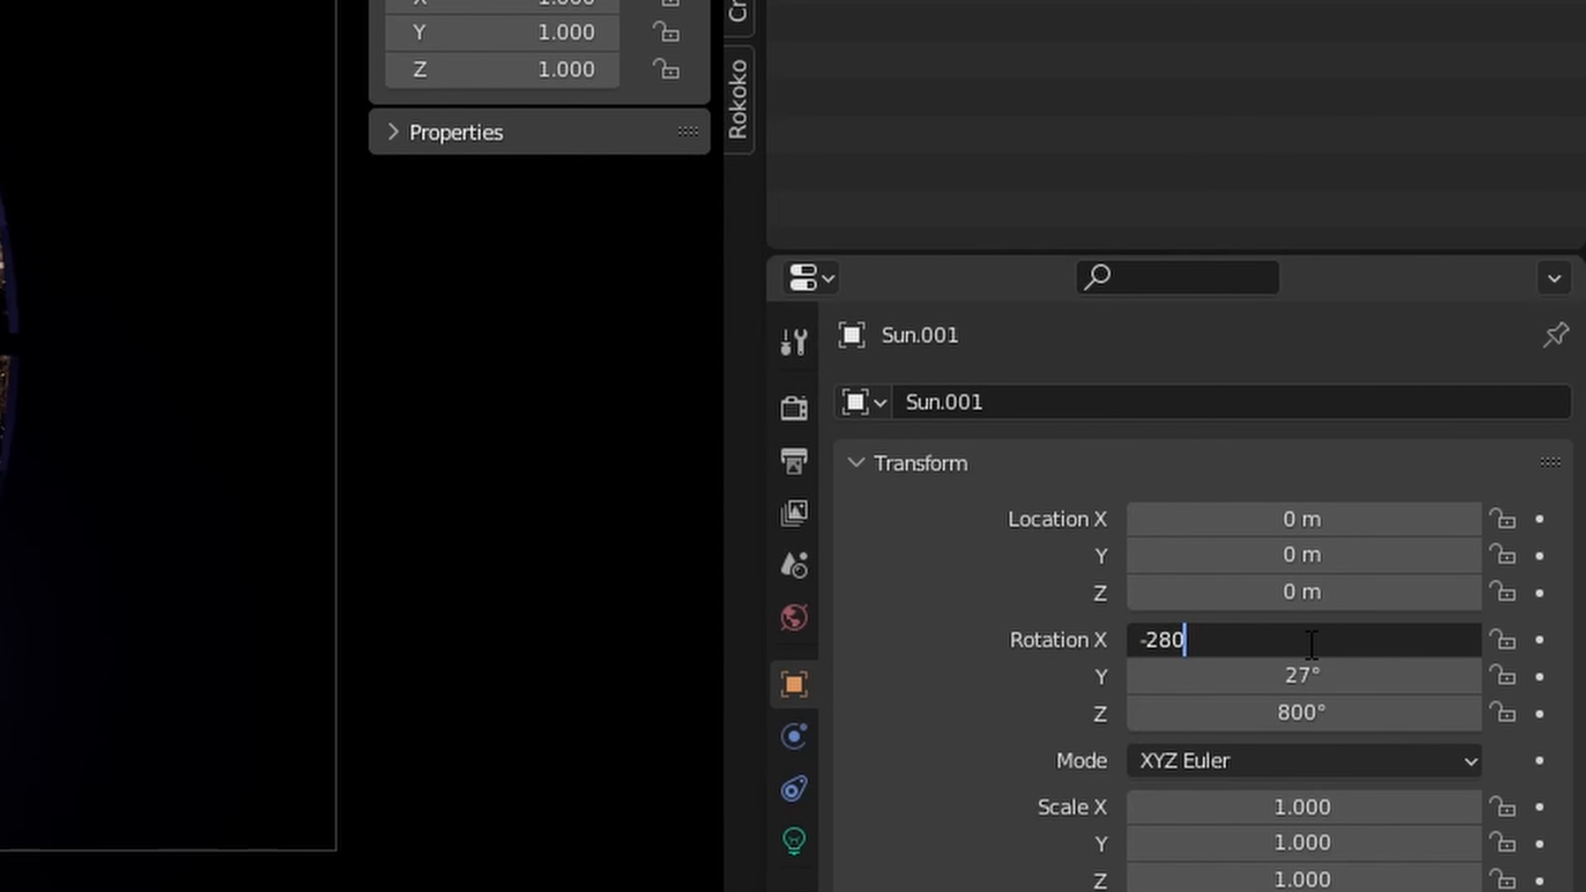
key("Tab")
type("205")
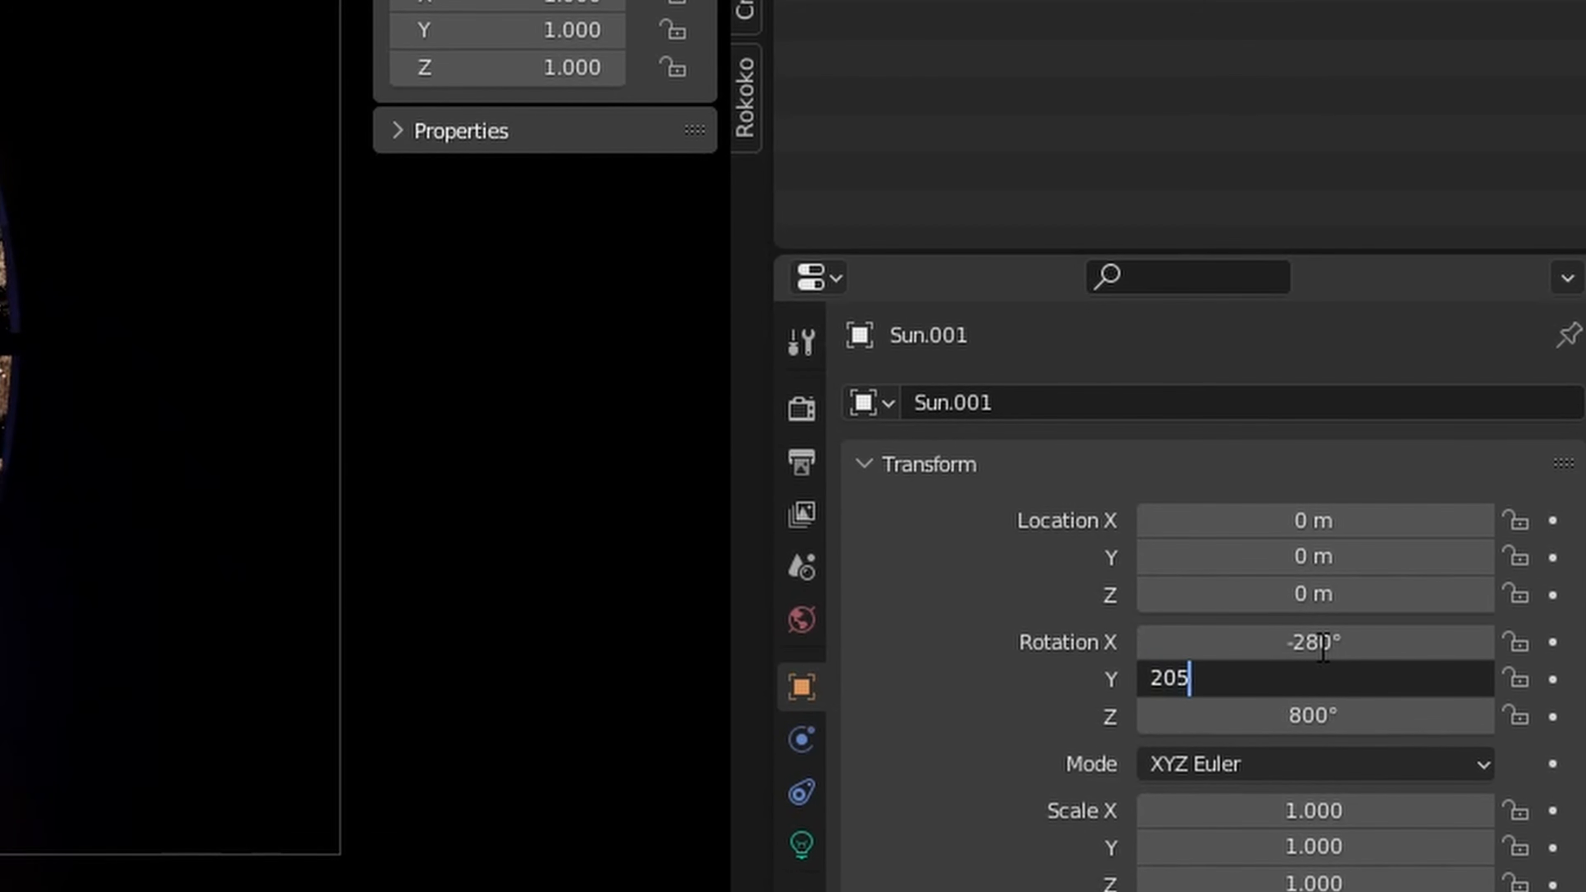
key("Tab")
type("277")
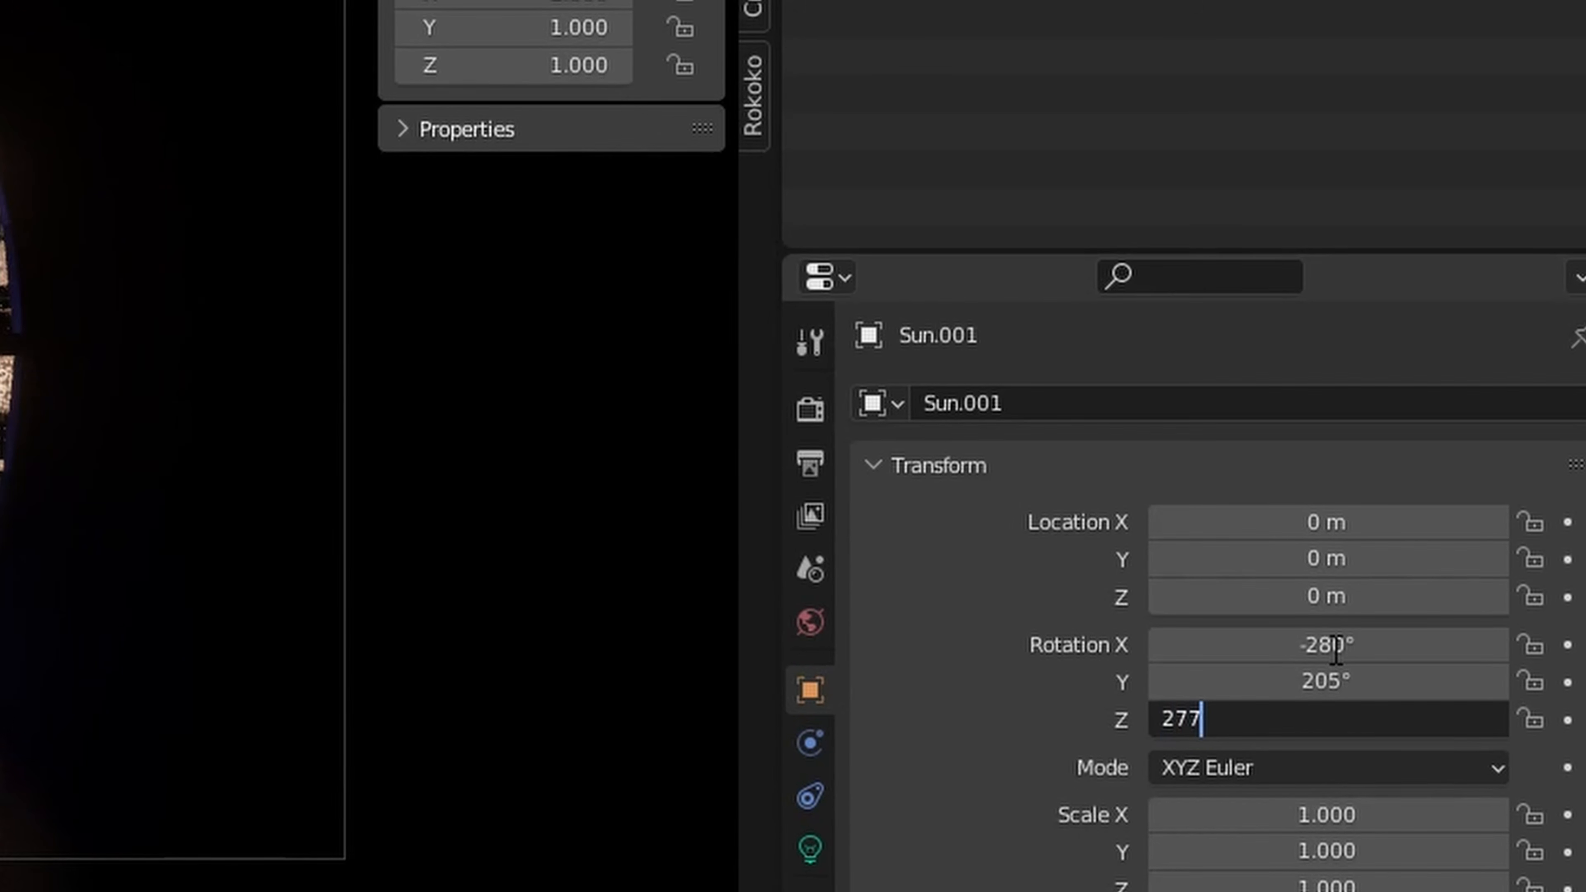
key("Return")
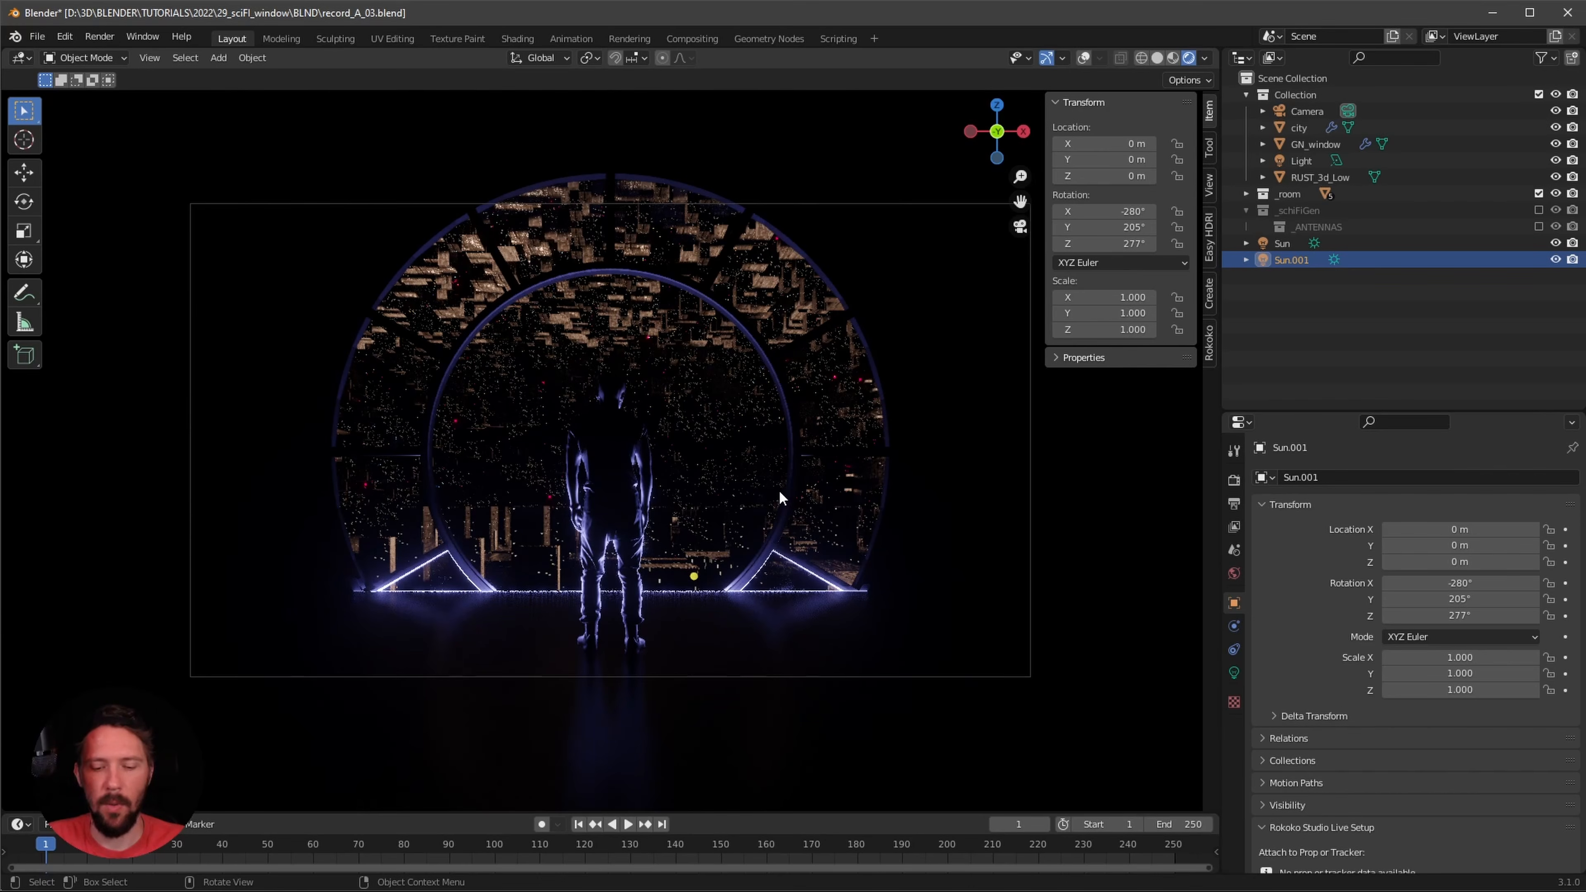
- Add a cube to the scene and rename it fog
key("shift+a")
mouse_move(778, 486)
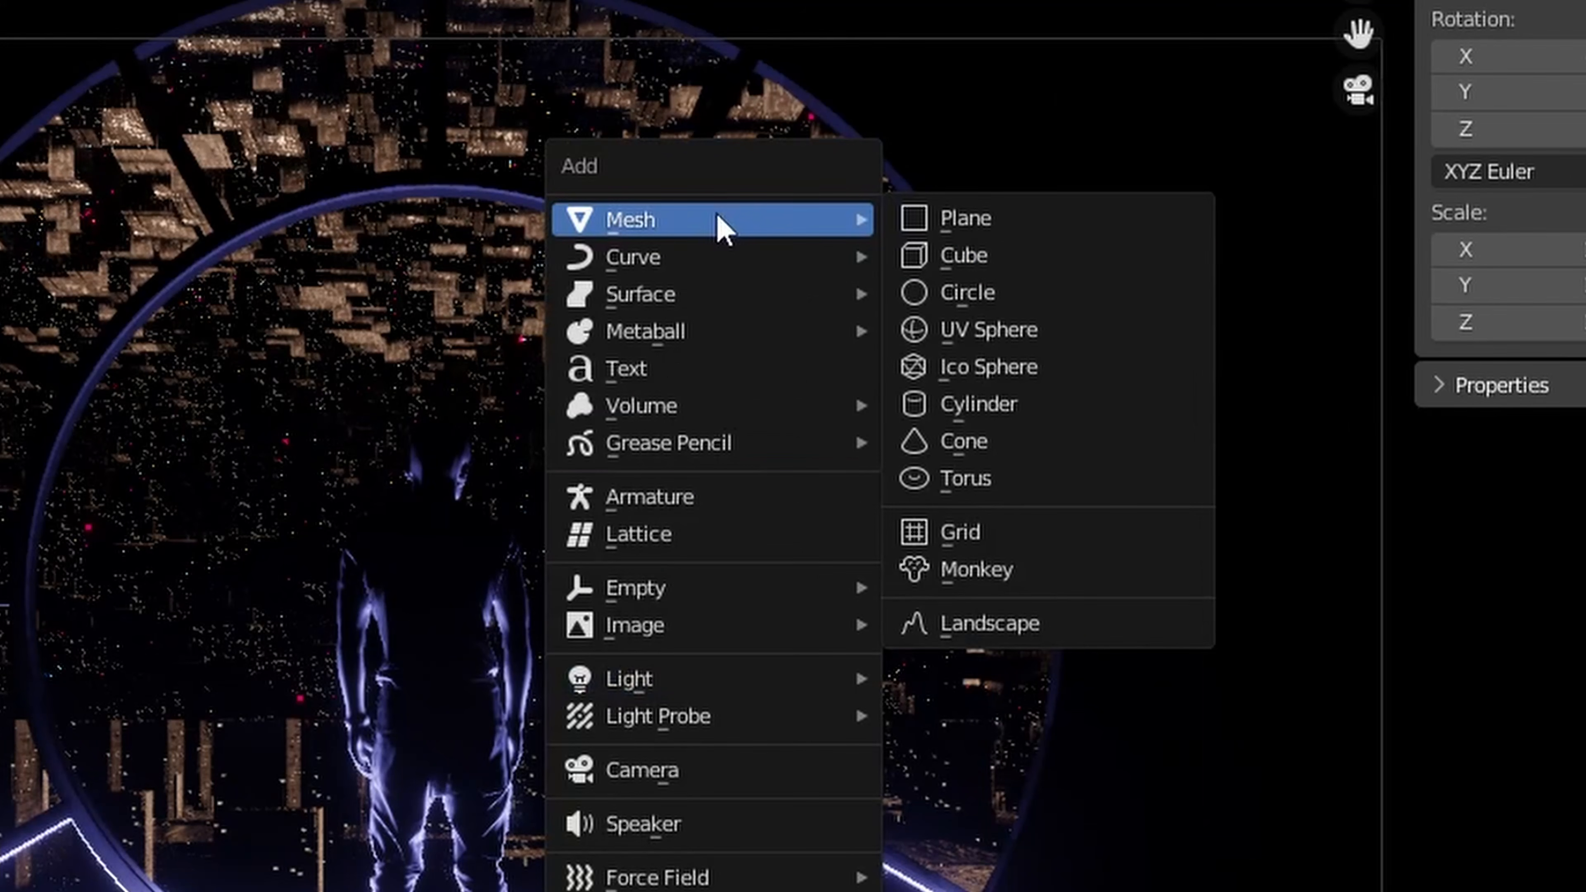
left_click(1029, 257)
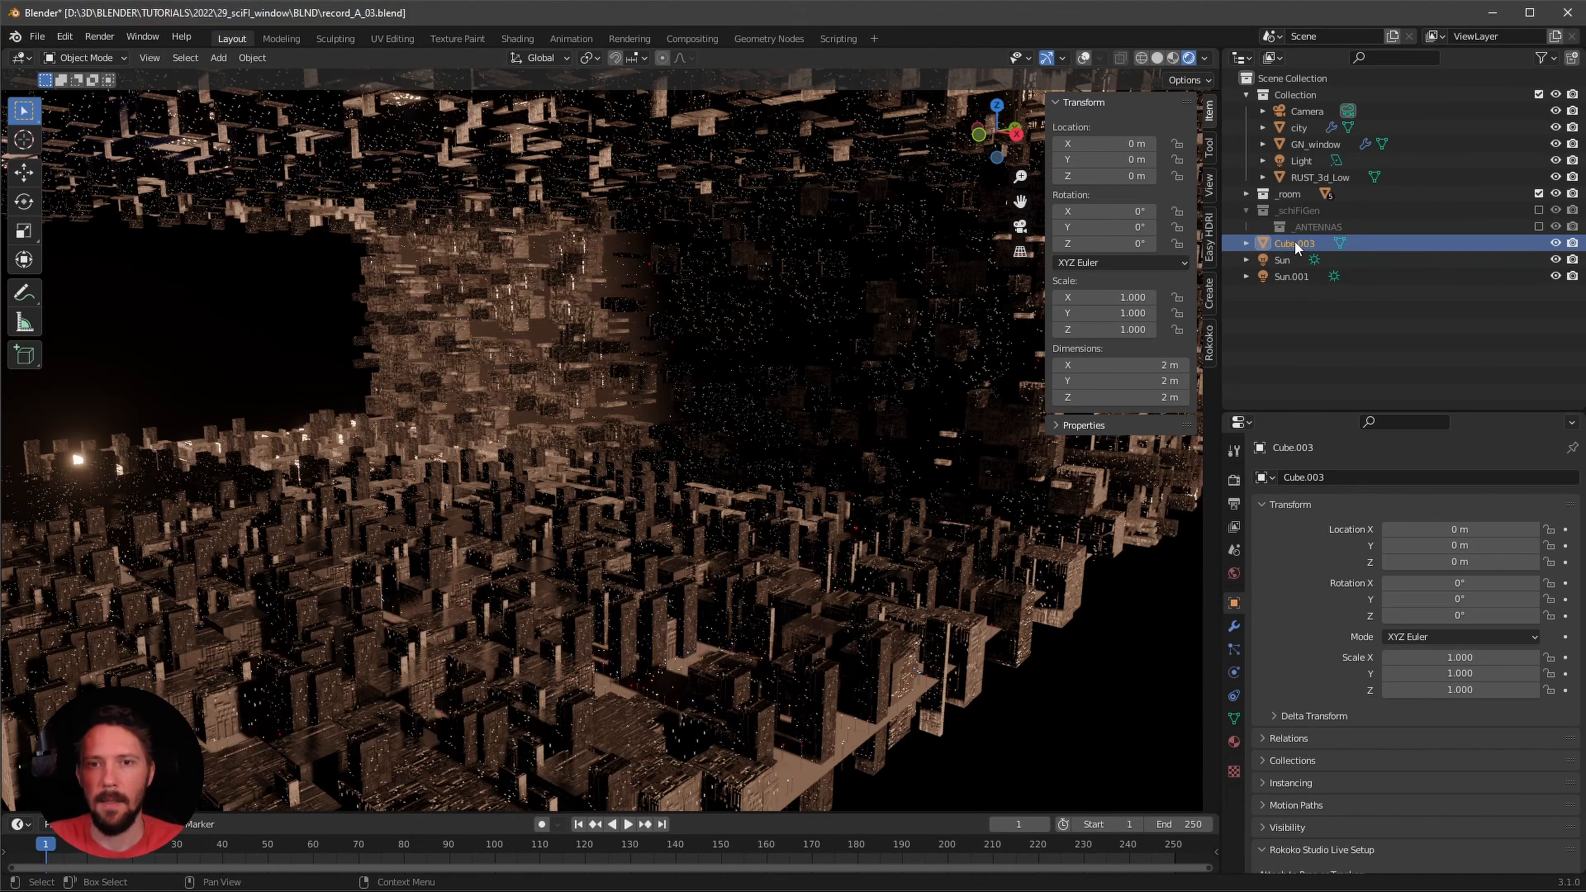
double_click(1296, 244)
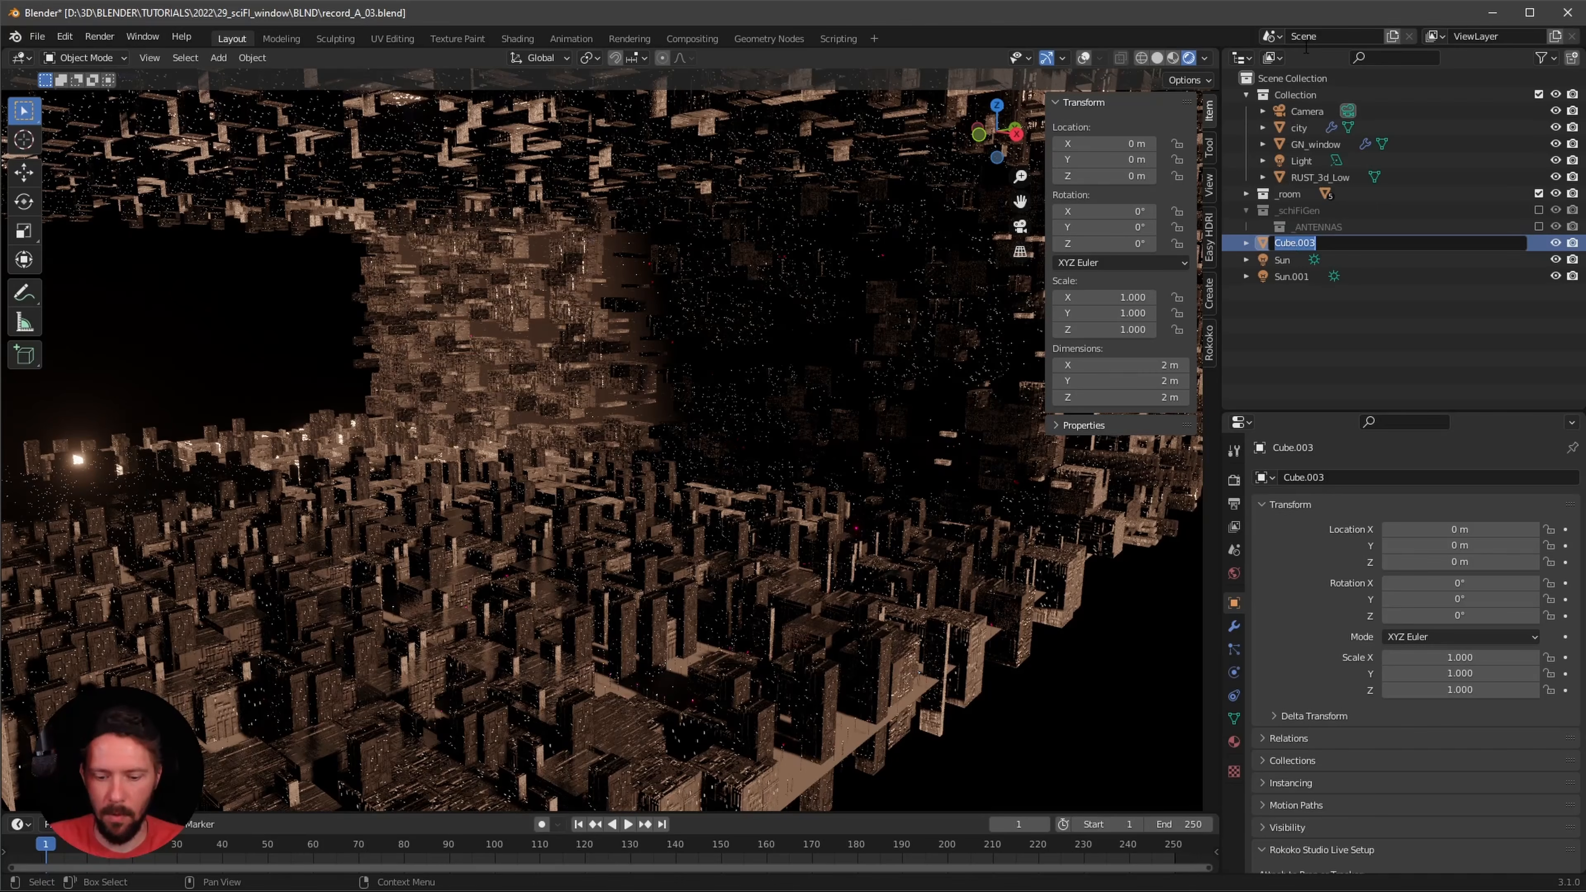
type("fog")
key("Return")
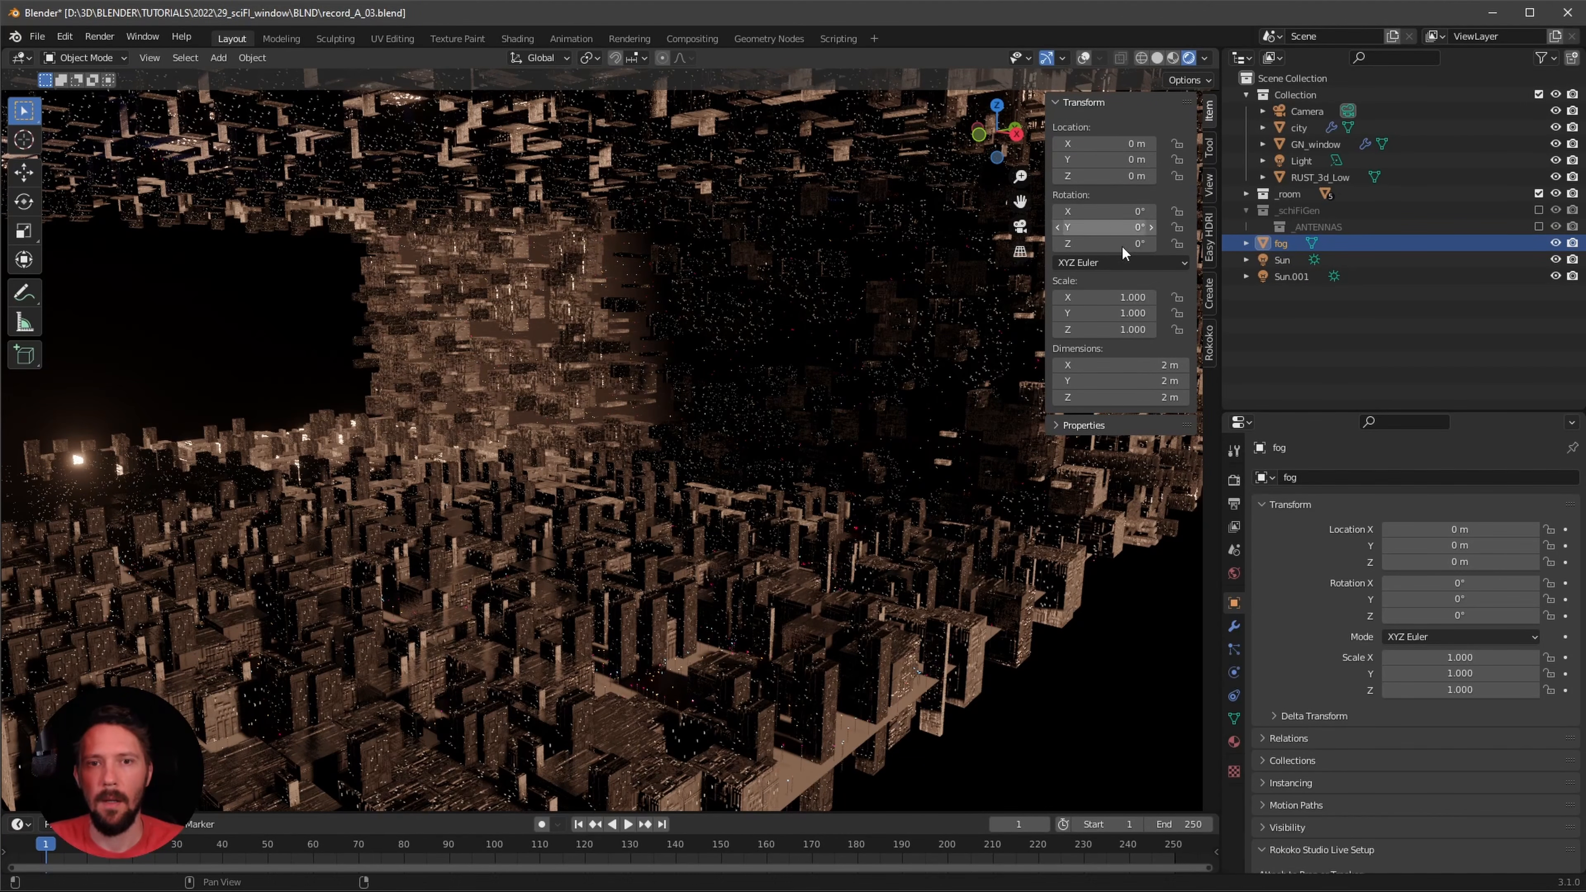
- Scale the fog cube to 82 in X, 70 in Y and 9 in Z
left_click(1124, 296)
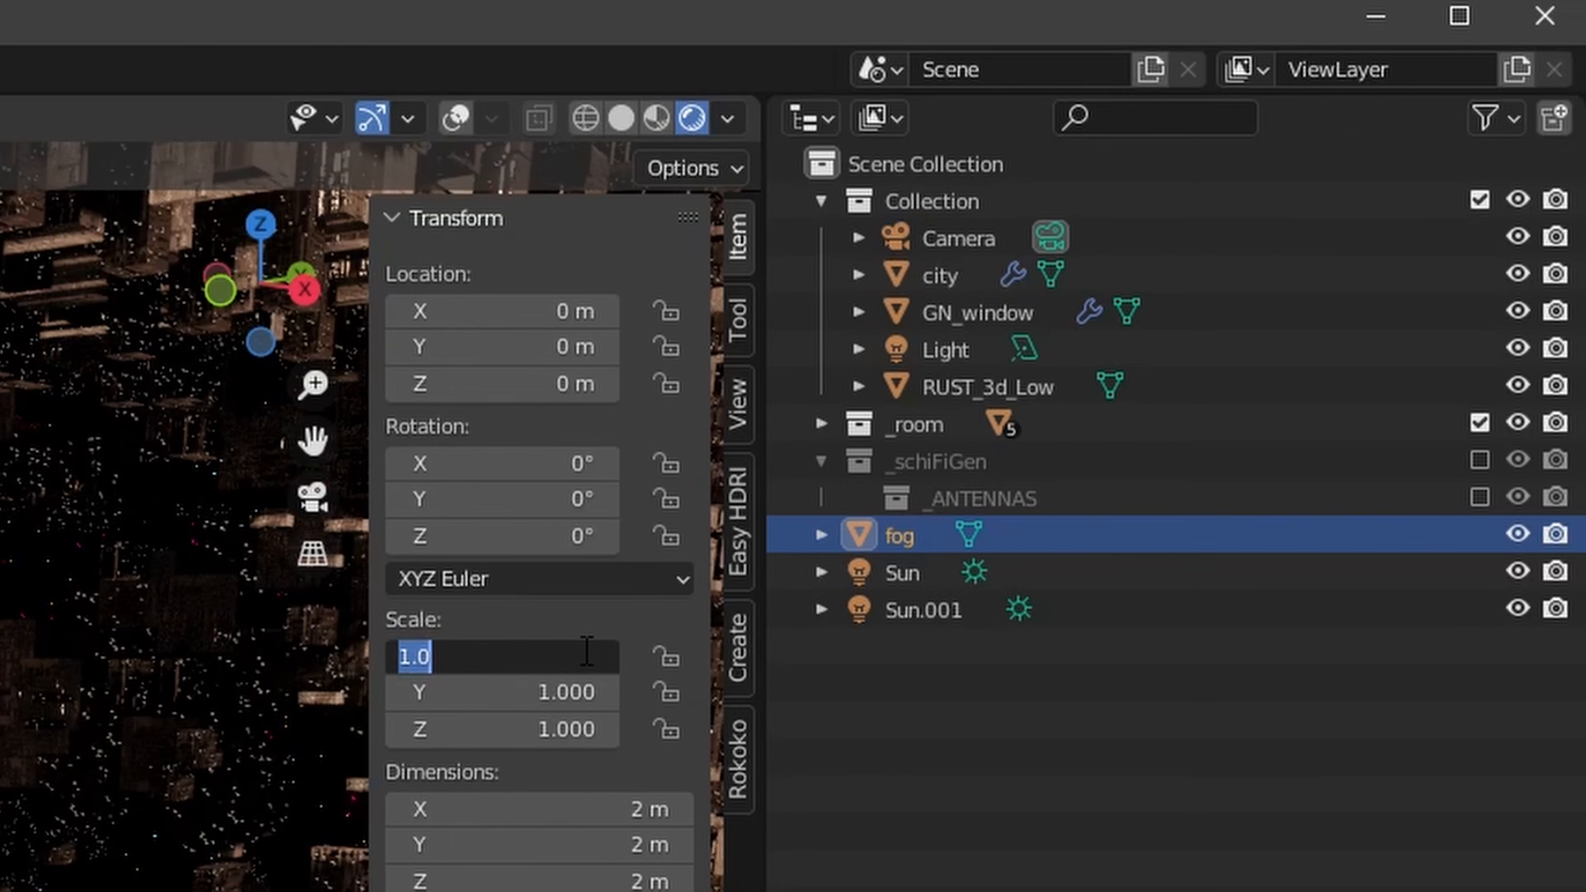
type("82")
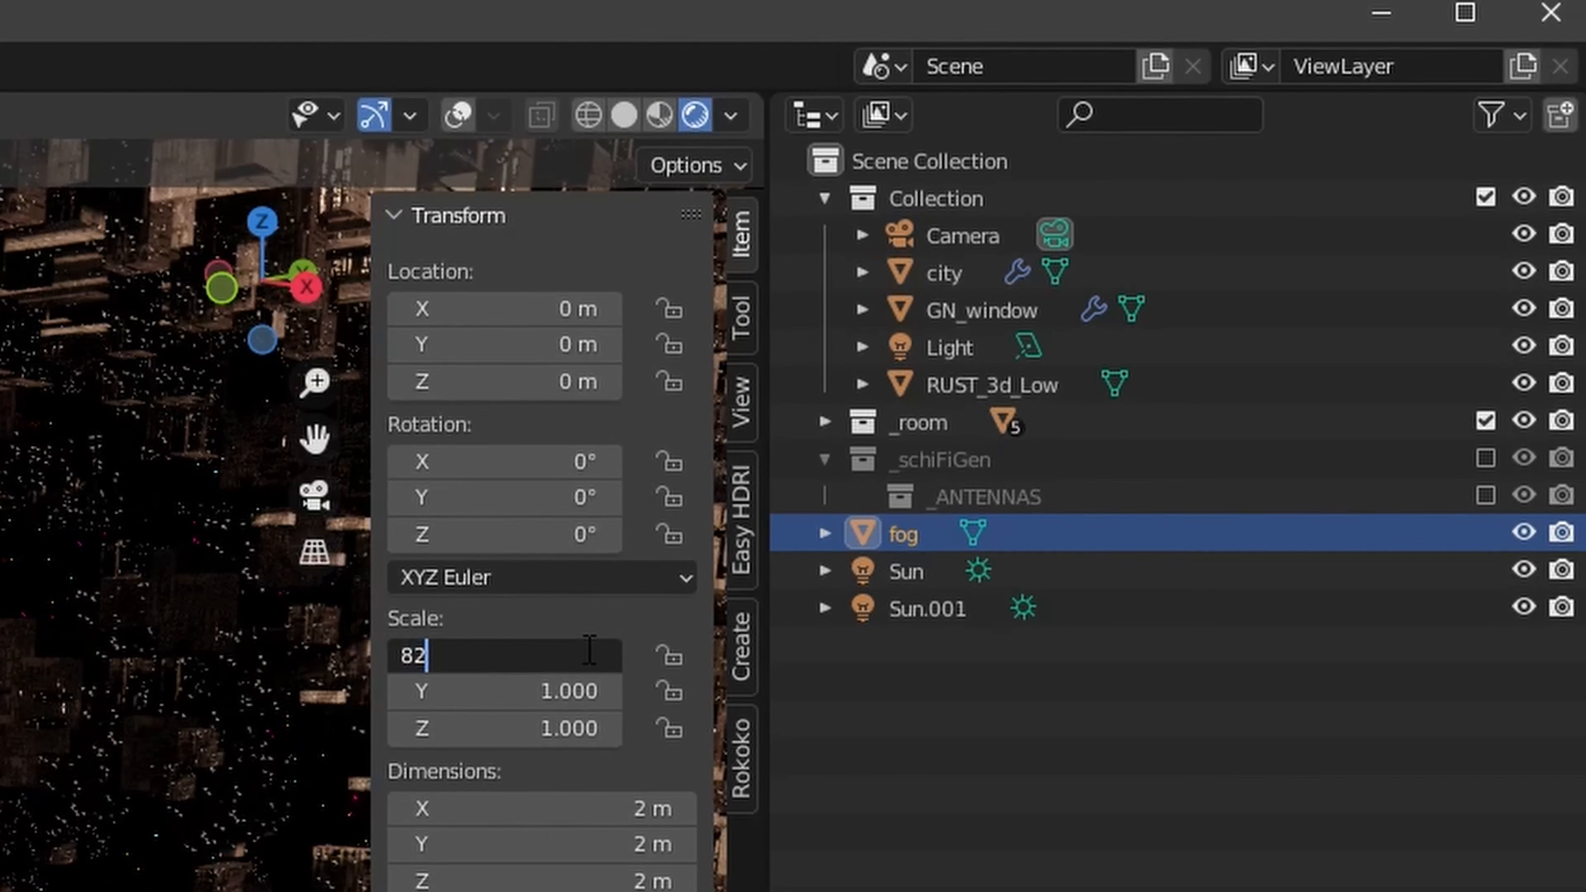
key("Tab")
type("70")
key("Tab")
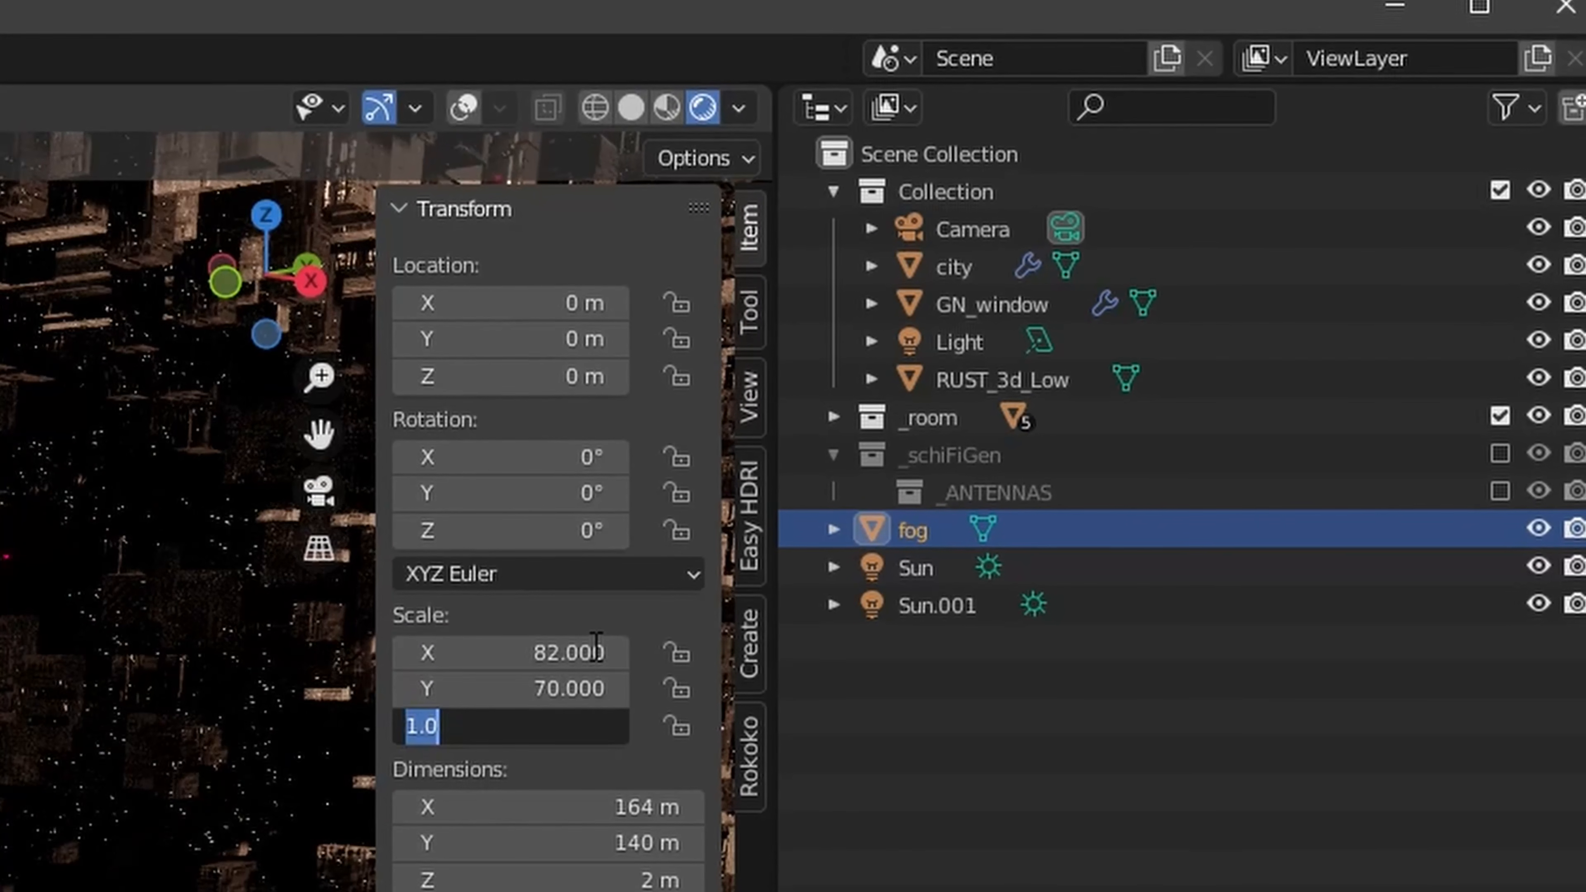
type("9")
key("Return")
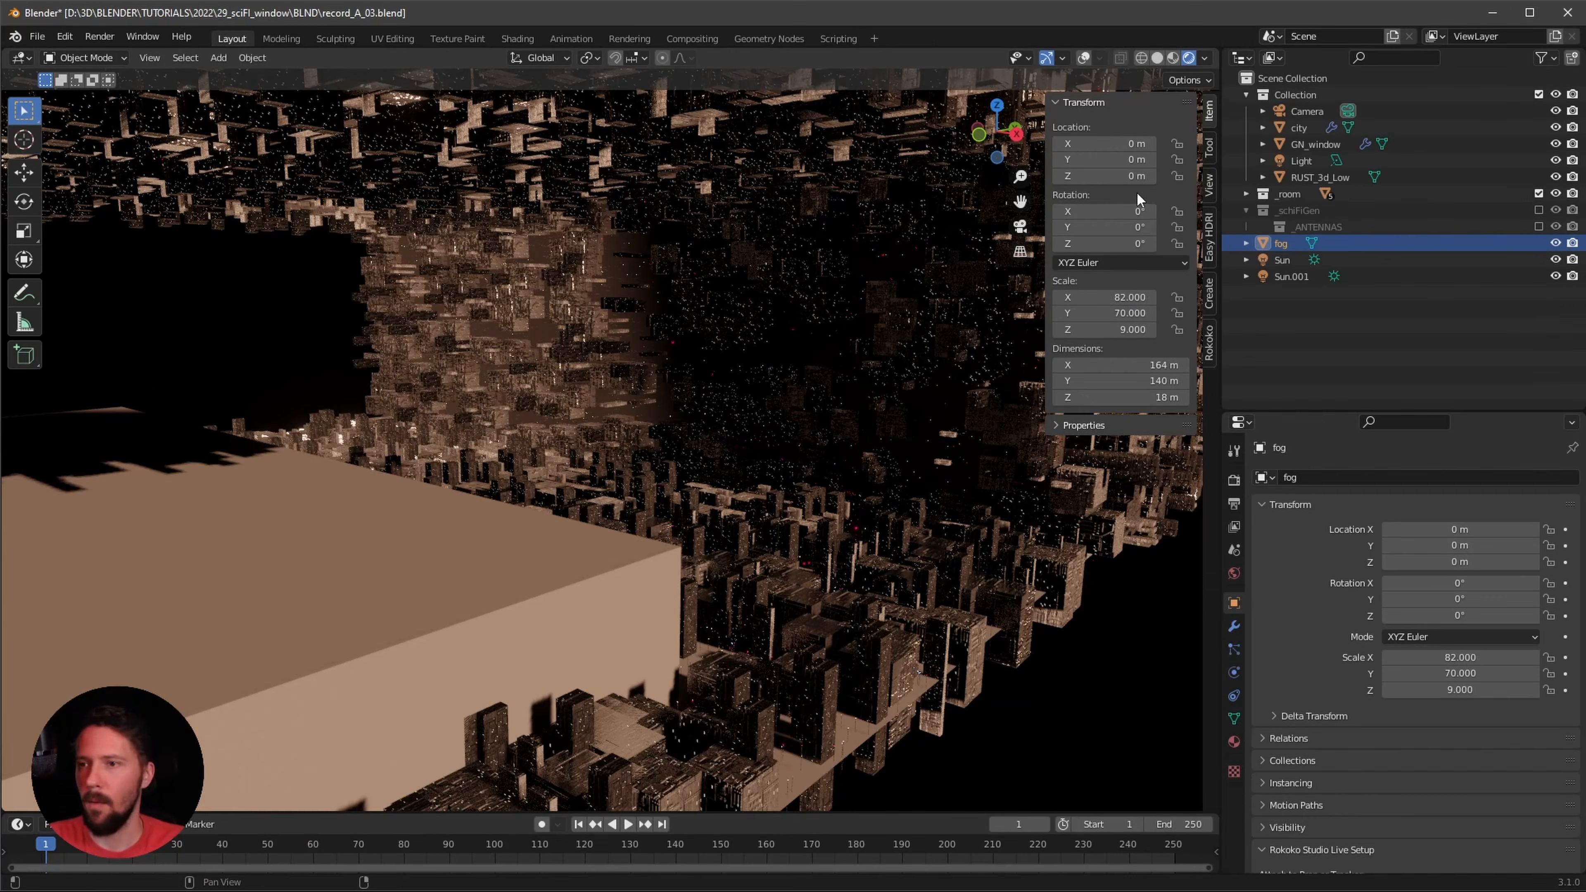
- Move the fog cube to Y 97 m and Z -8.8 m, and return to the camera view
left_click(1131, 162)
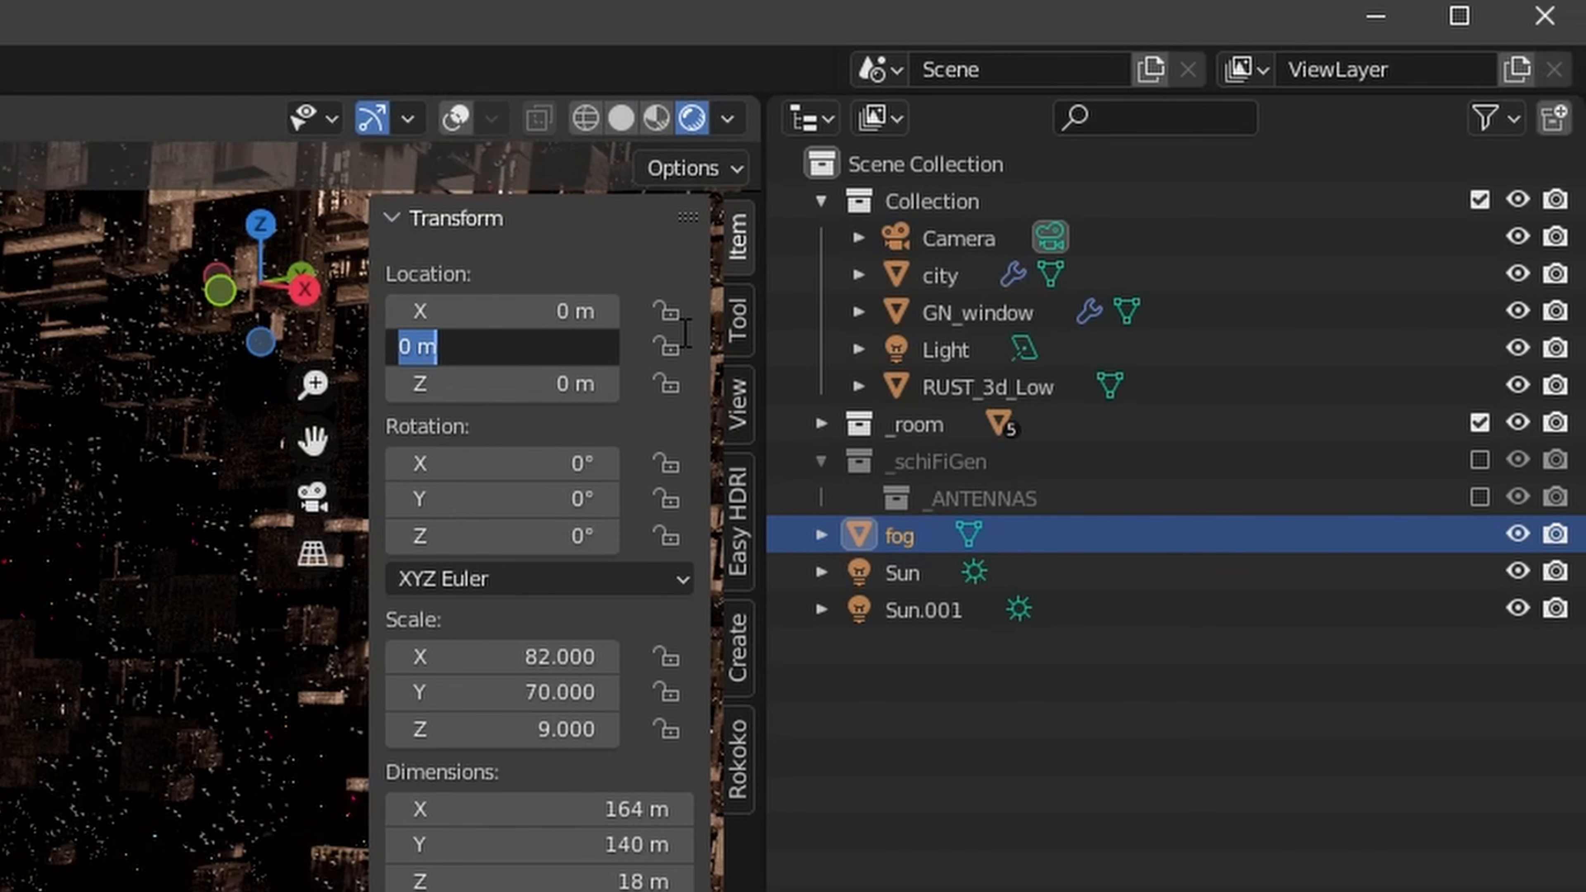
type("9")
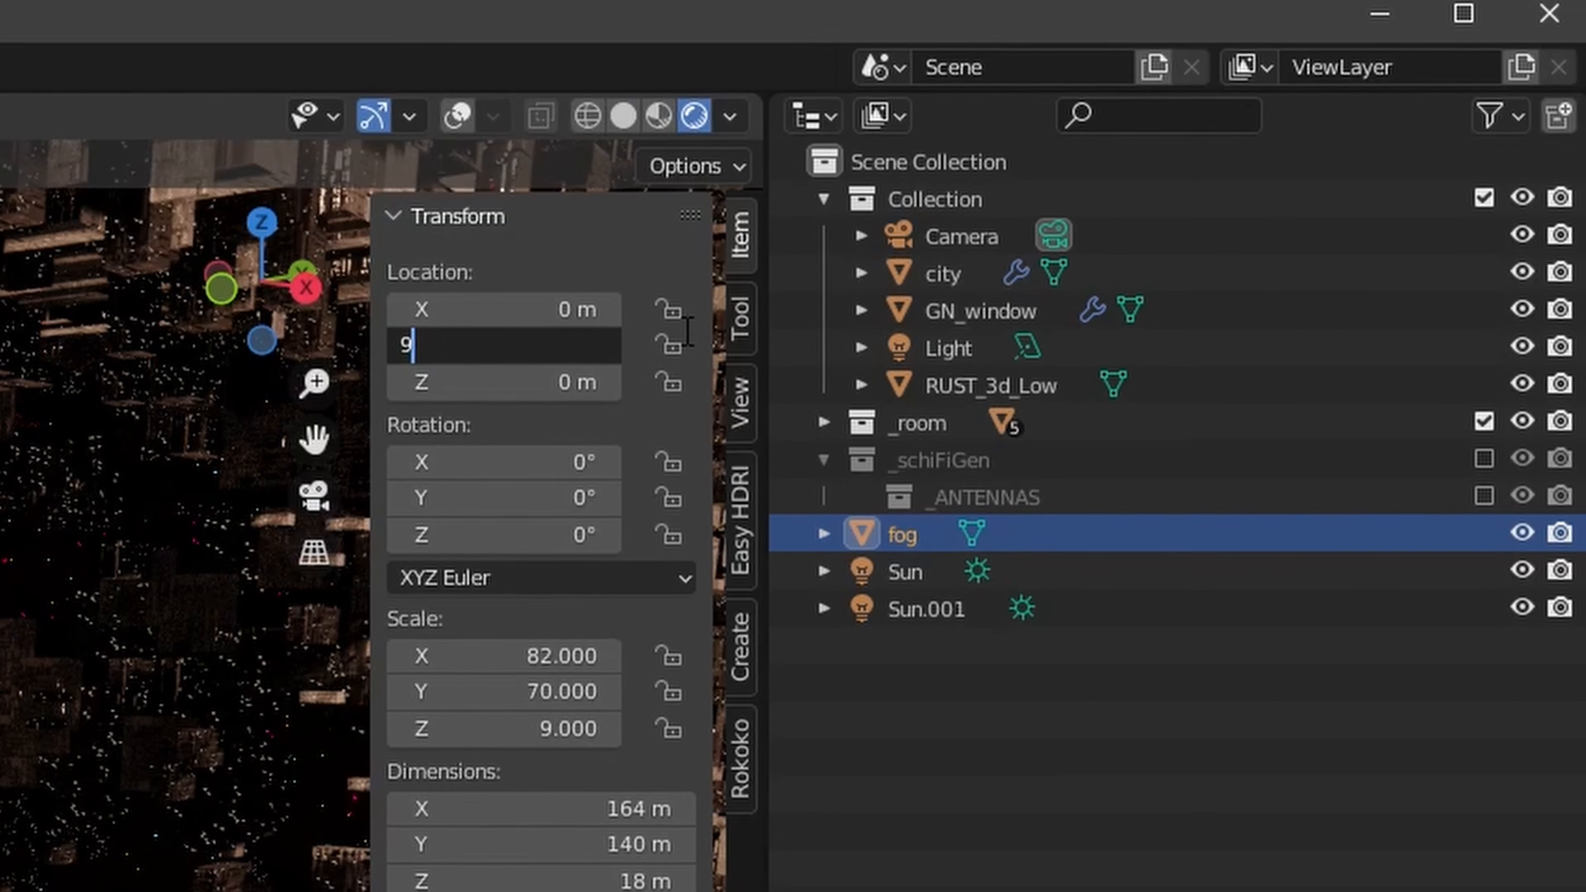
type("7")
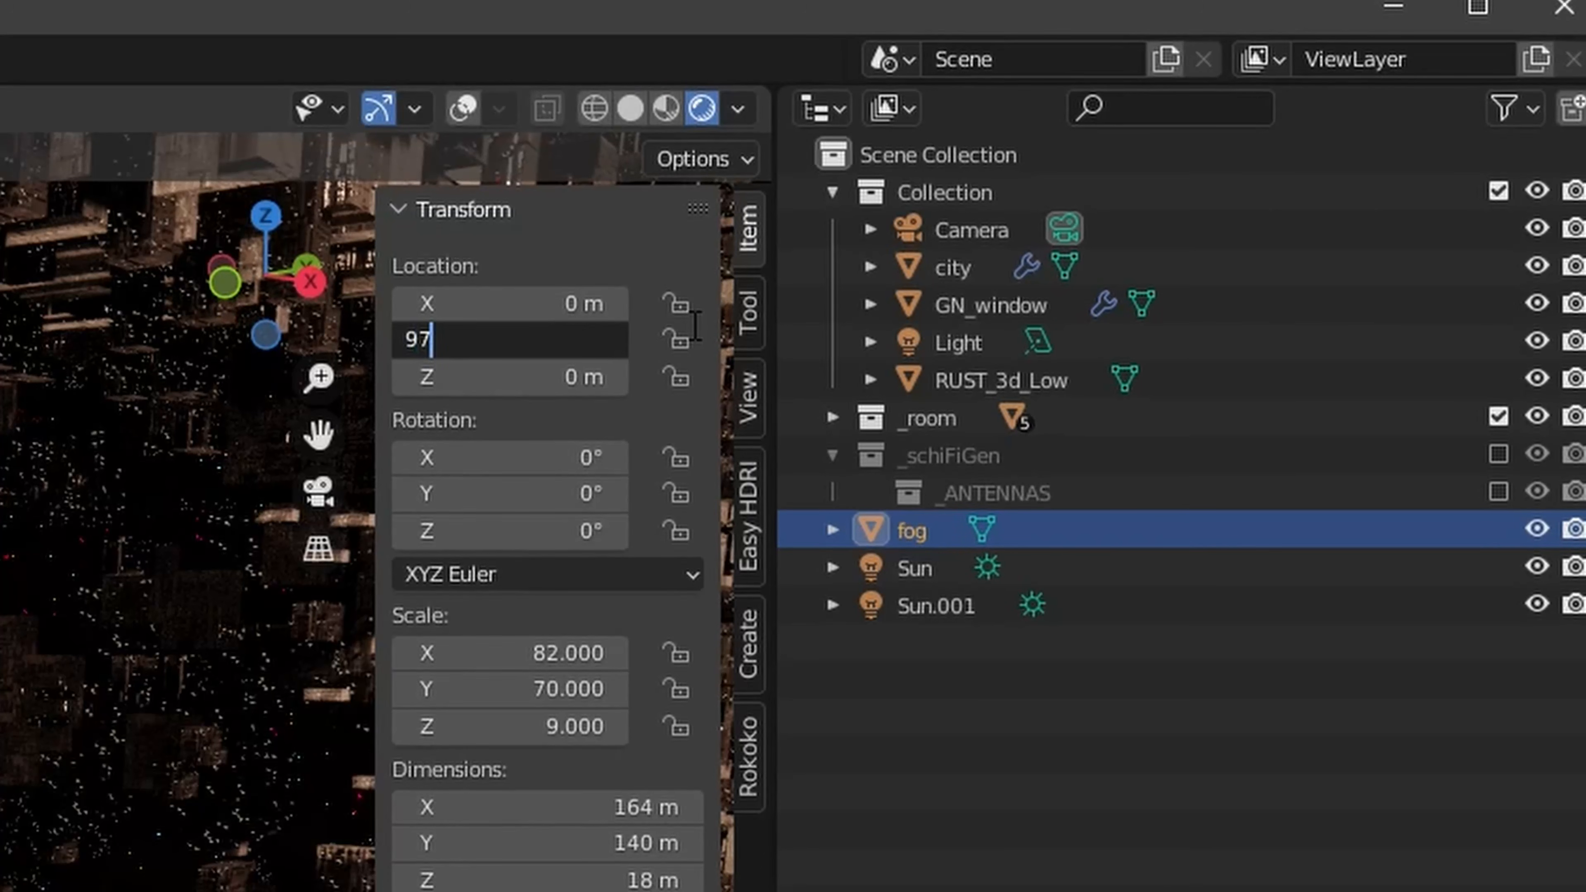
key("Tab")
type("-8")
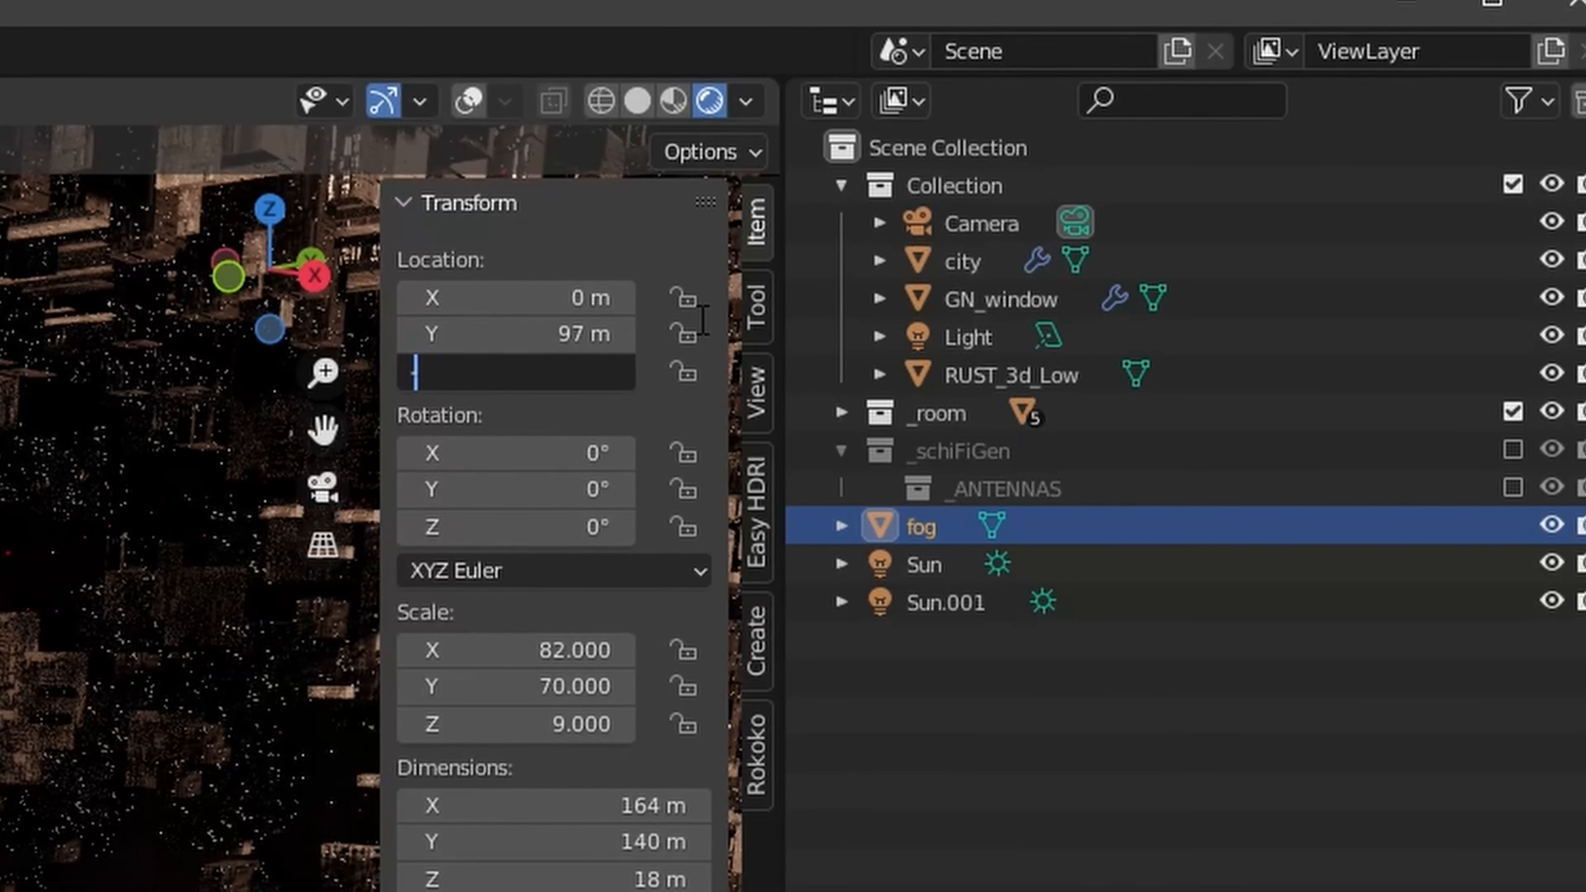
type(".8")
key("Return")
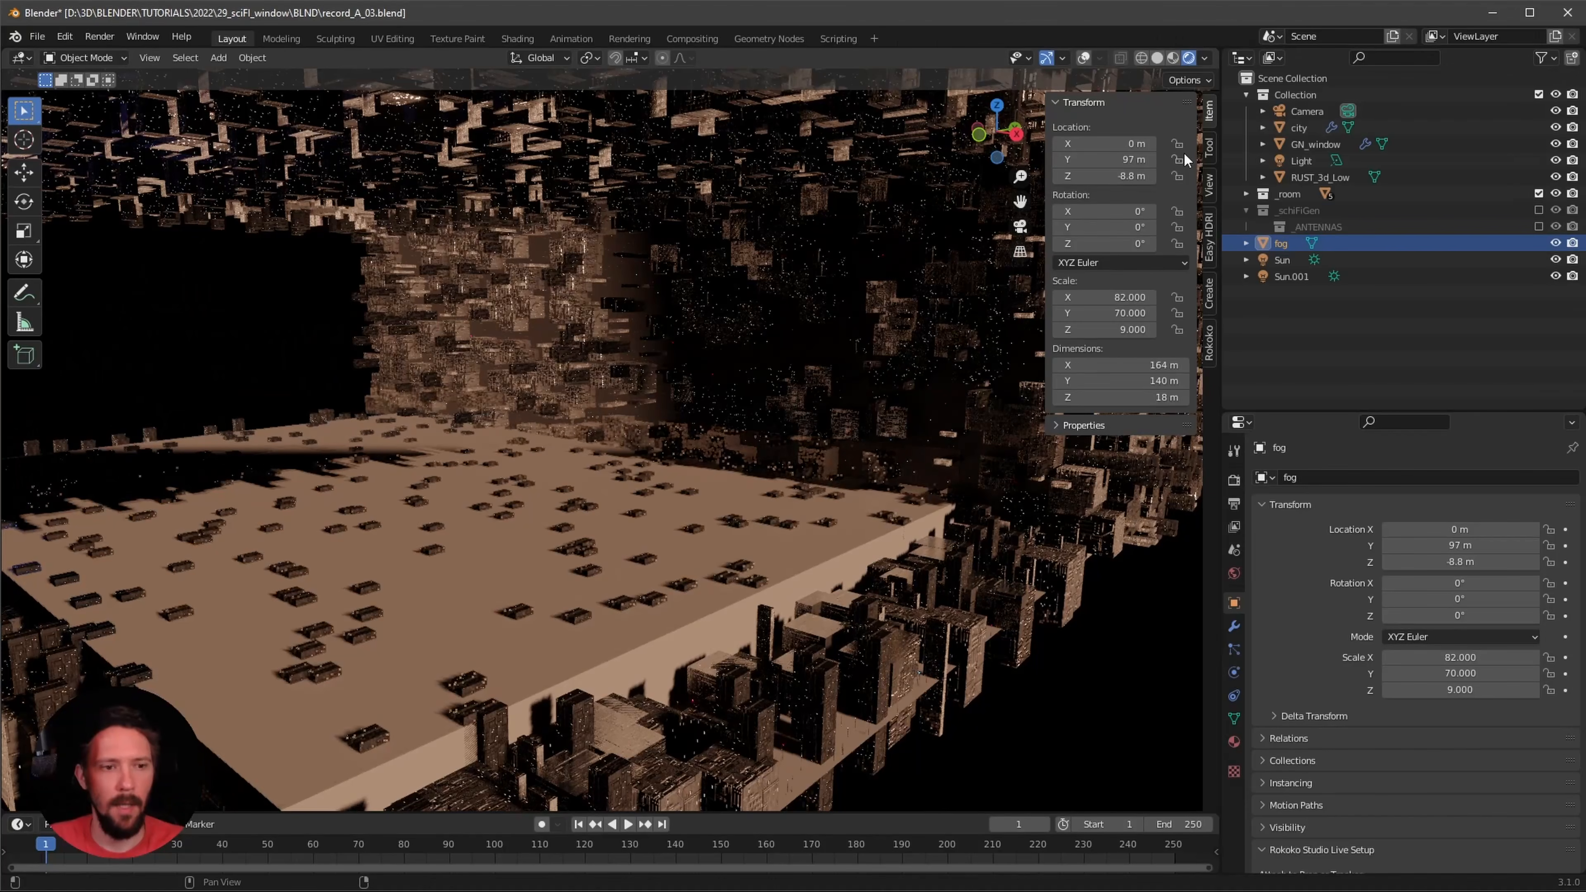
key("KP_0")
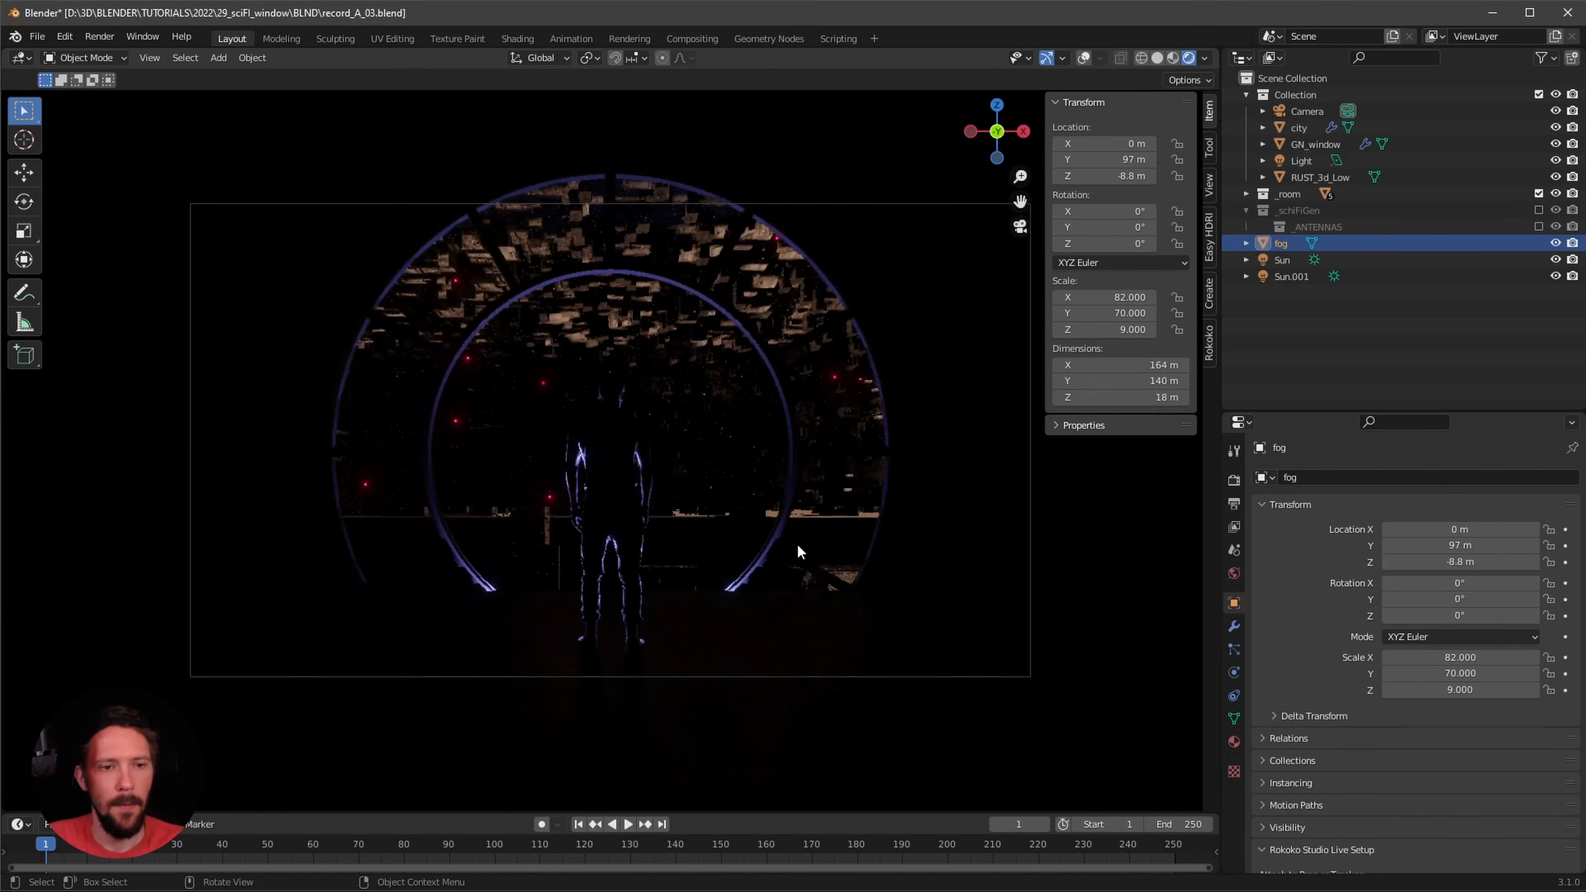
- Switch to the Shading workspace, enlarge the outliner, and create a new material named m_fog for the fog cube
left_click(515, 38)
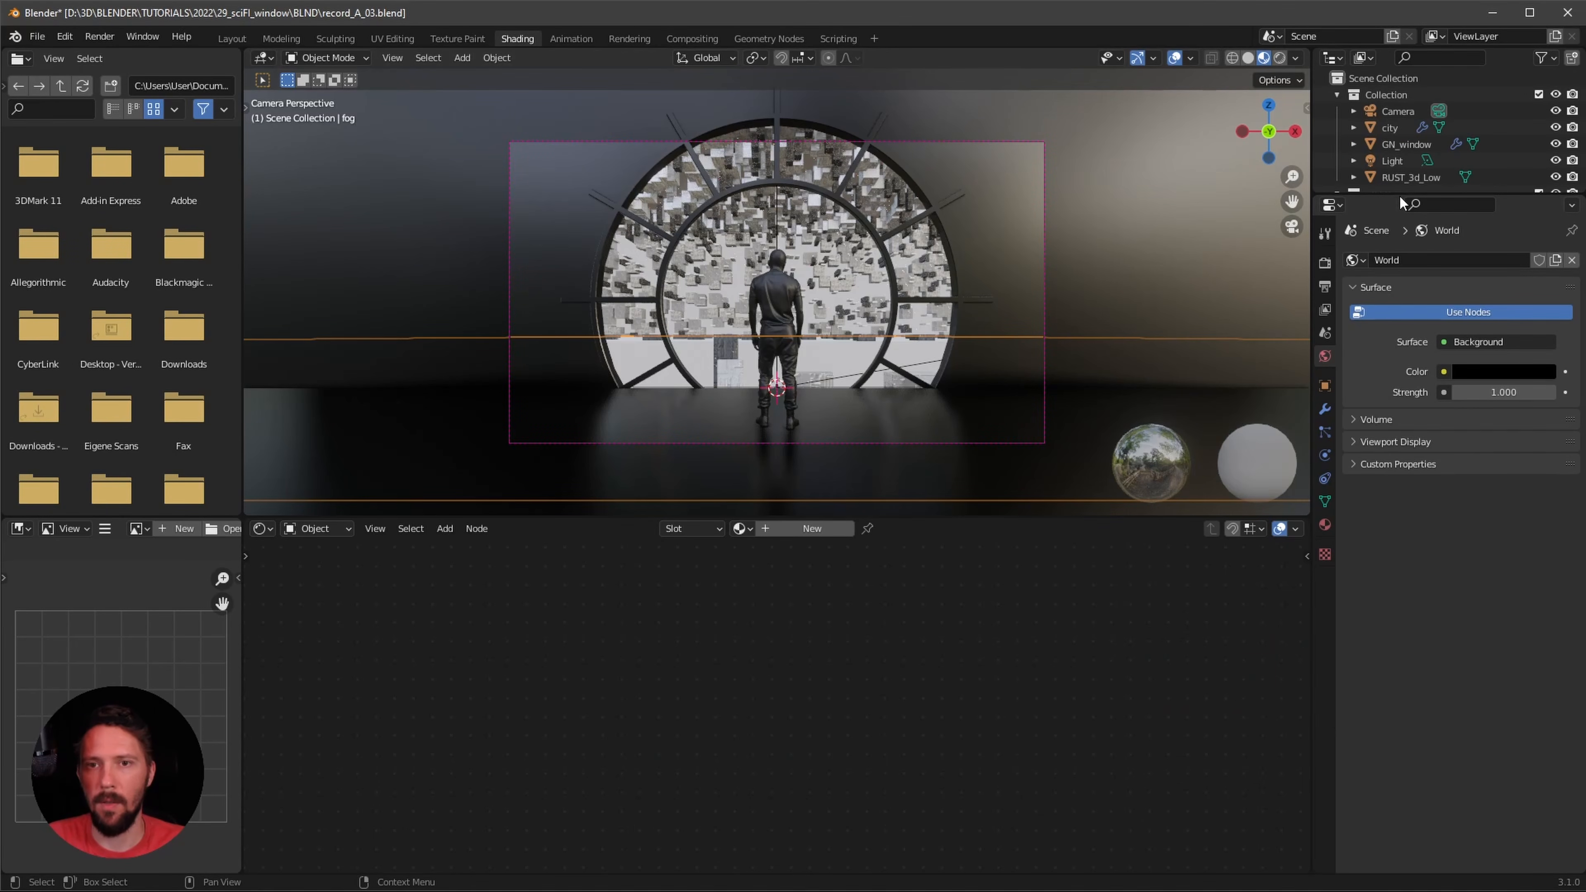
left_click_drag(1403, 197, 1399, 446)
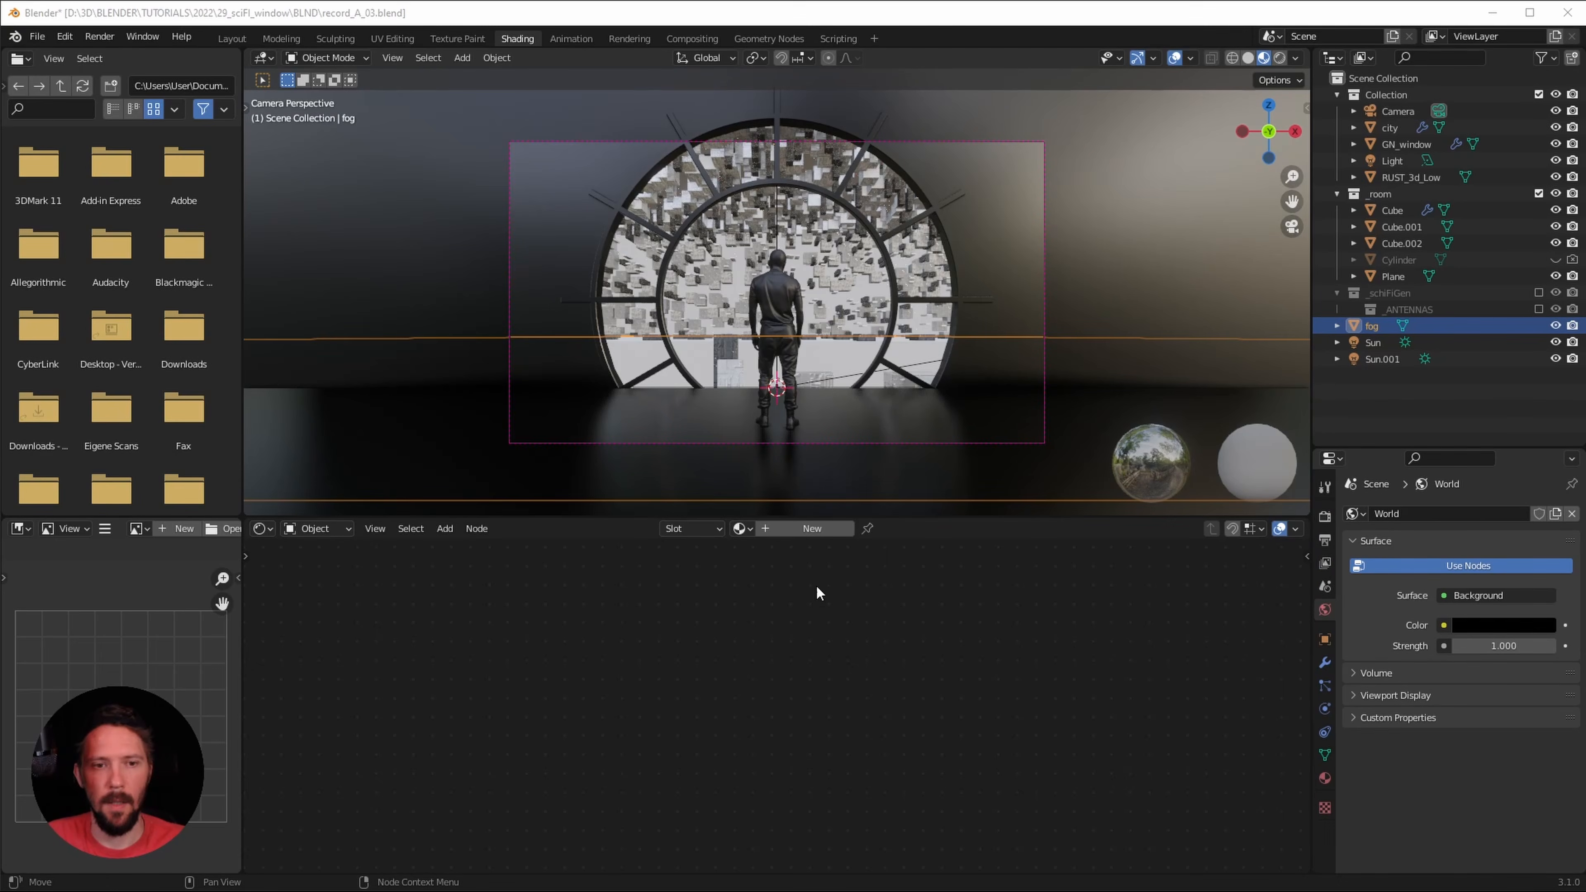
left_click(812, 529)
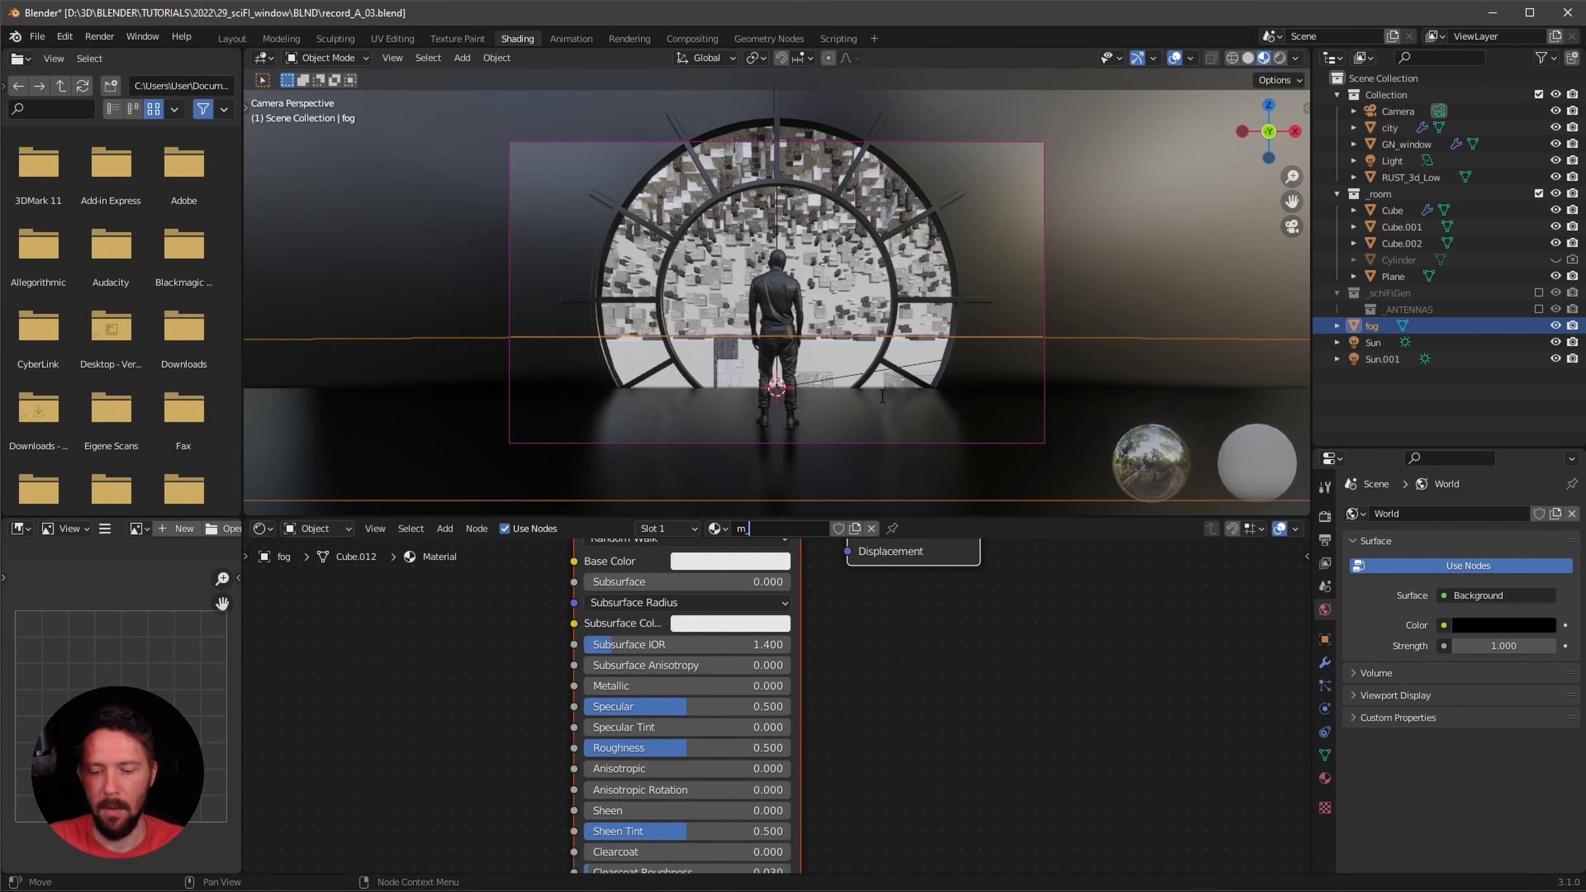
middle_click_drag(899, 748, 809, 757, "ctrl")
- Replace the Principled BSDF in m_fog with a Volume Scatter node connected to the material output's Volume input
left_click(704, 560)
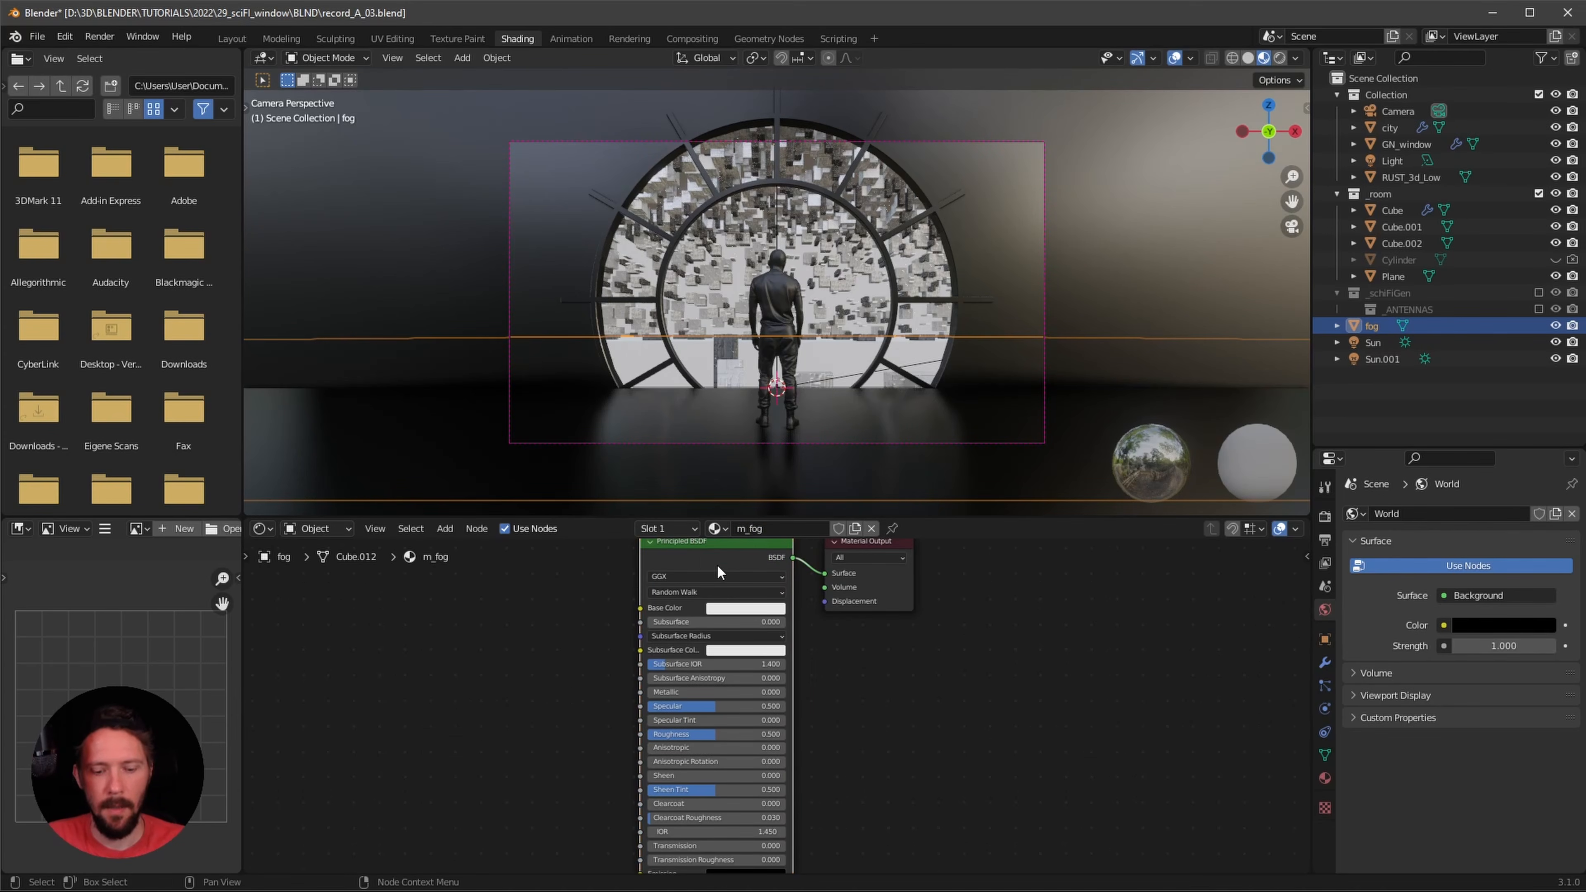
key("Delete")
key("shift+a")
left_click(697, 608)
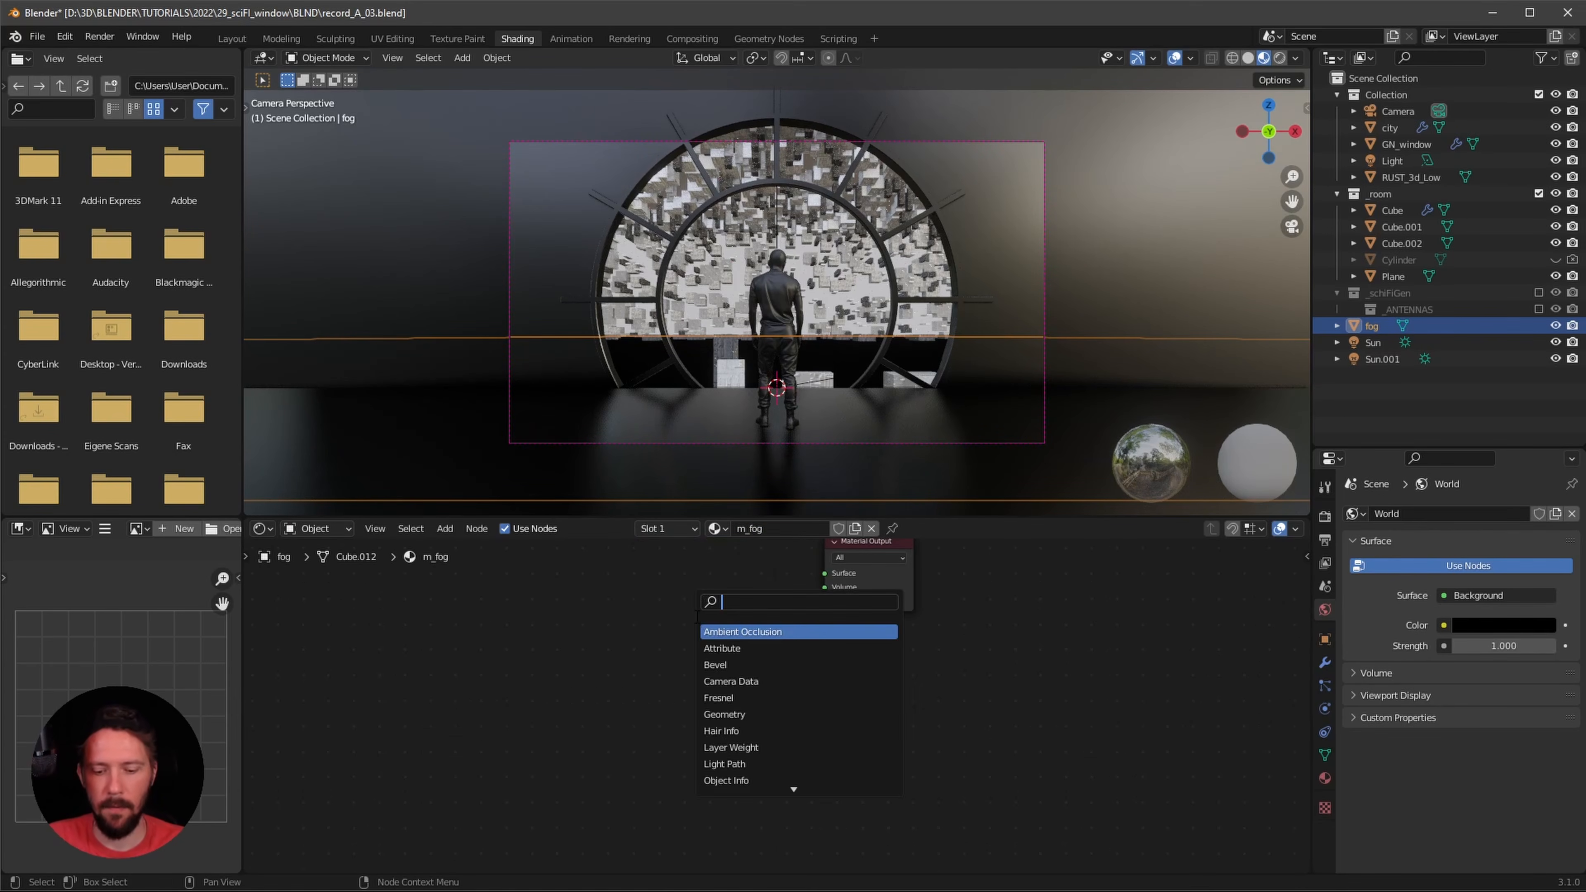
type("volume")
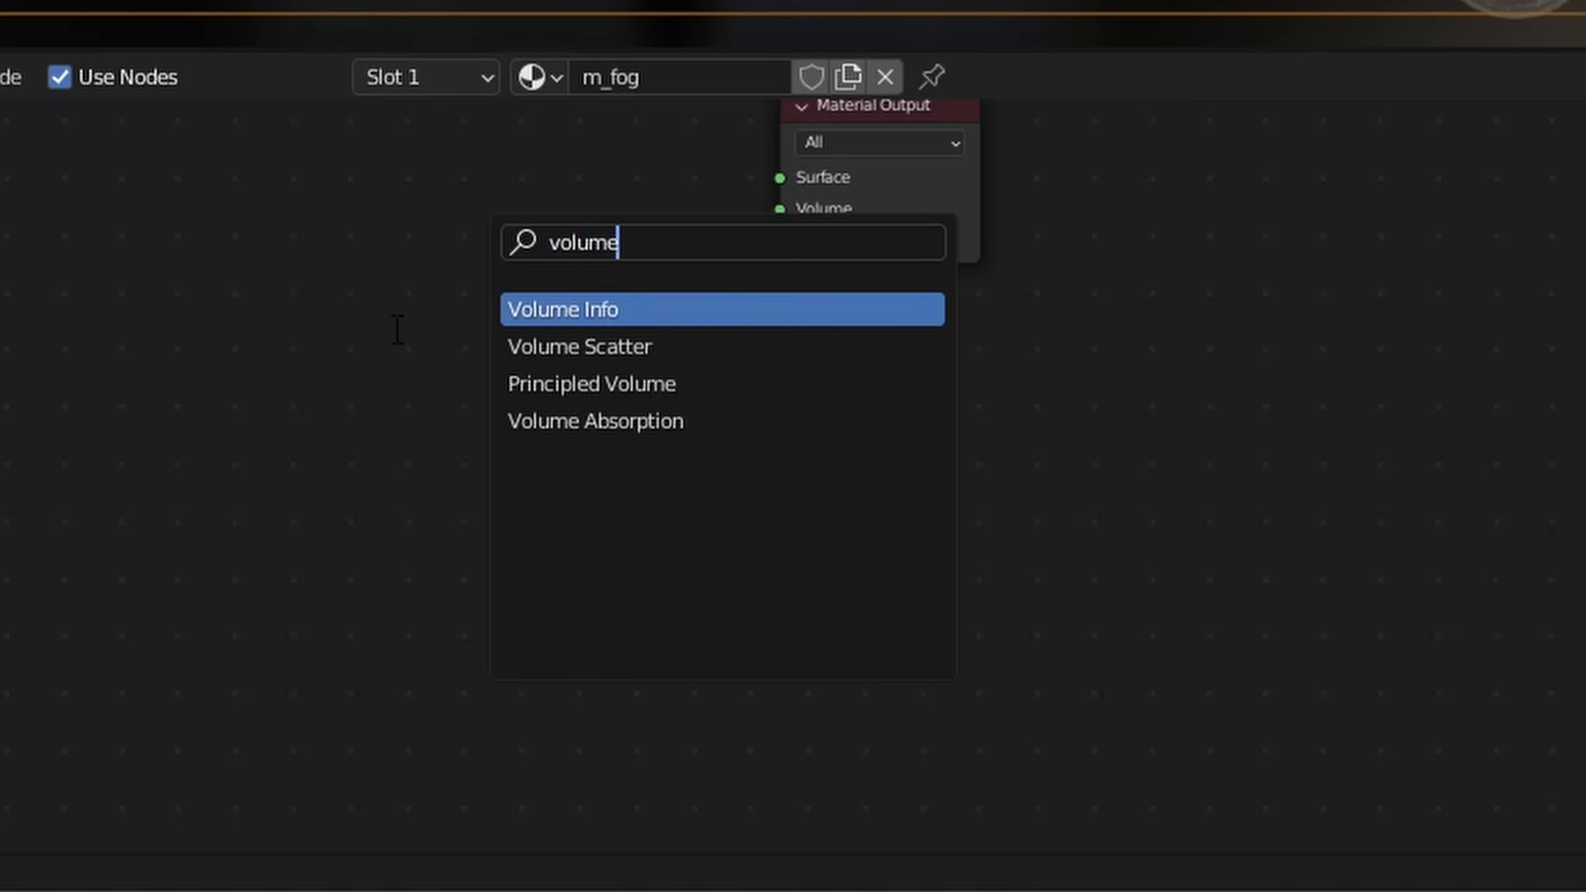
key("Down")
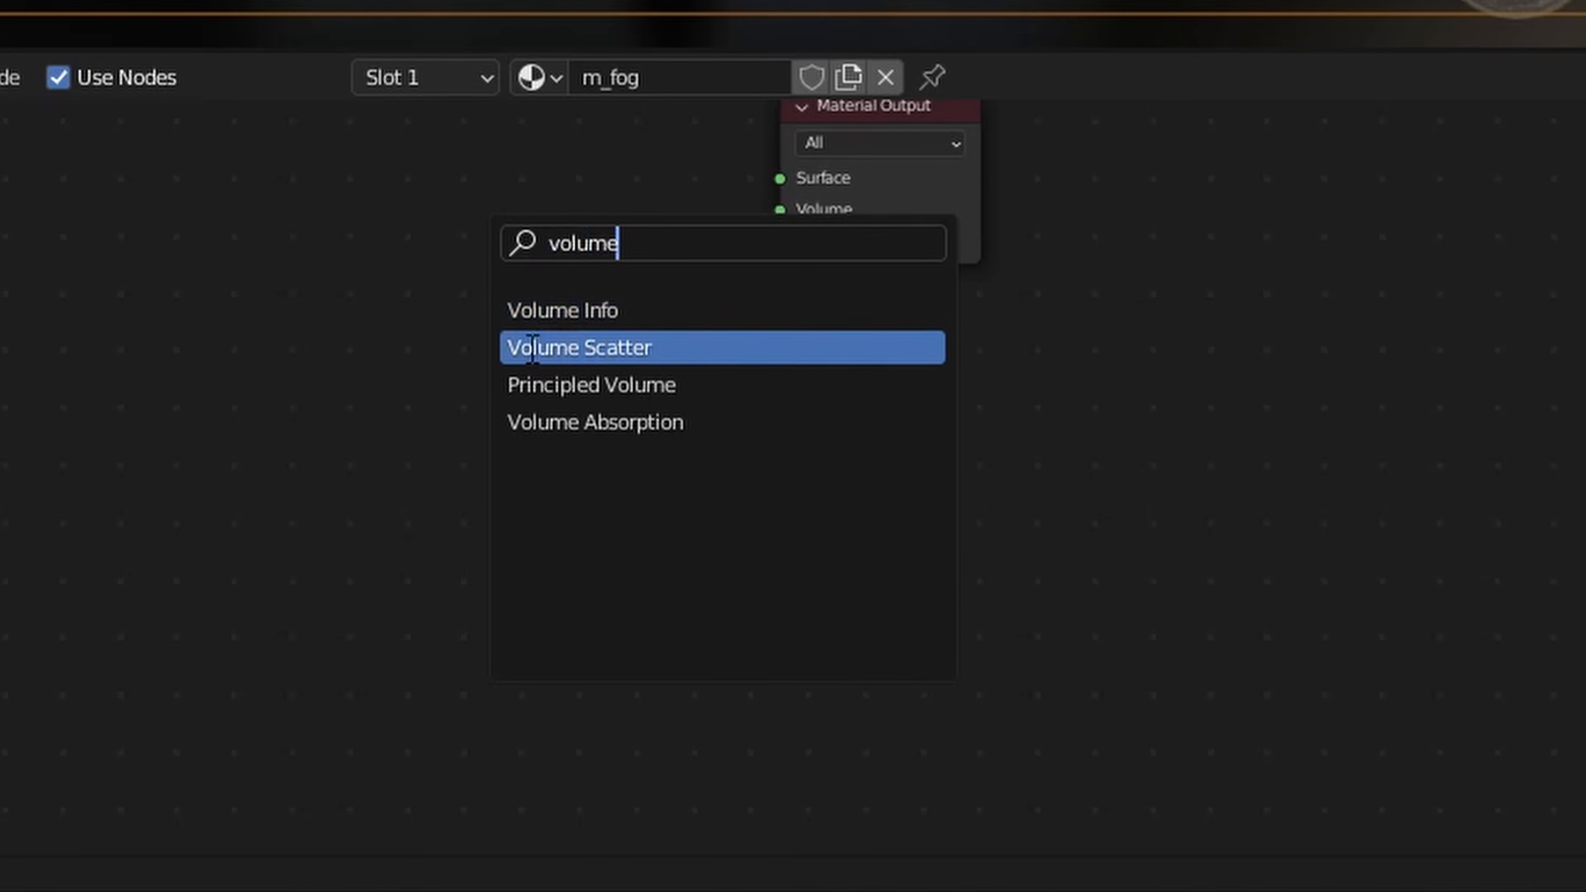
key("Return")
left_click(439, 318)
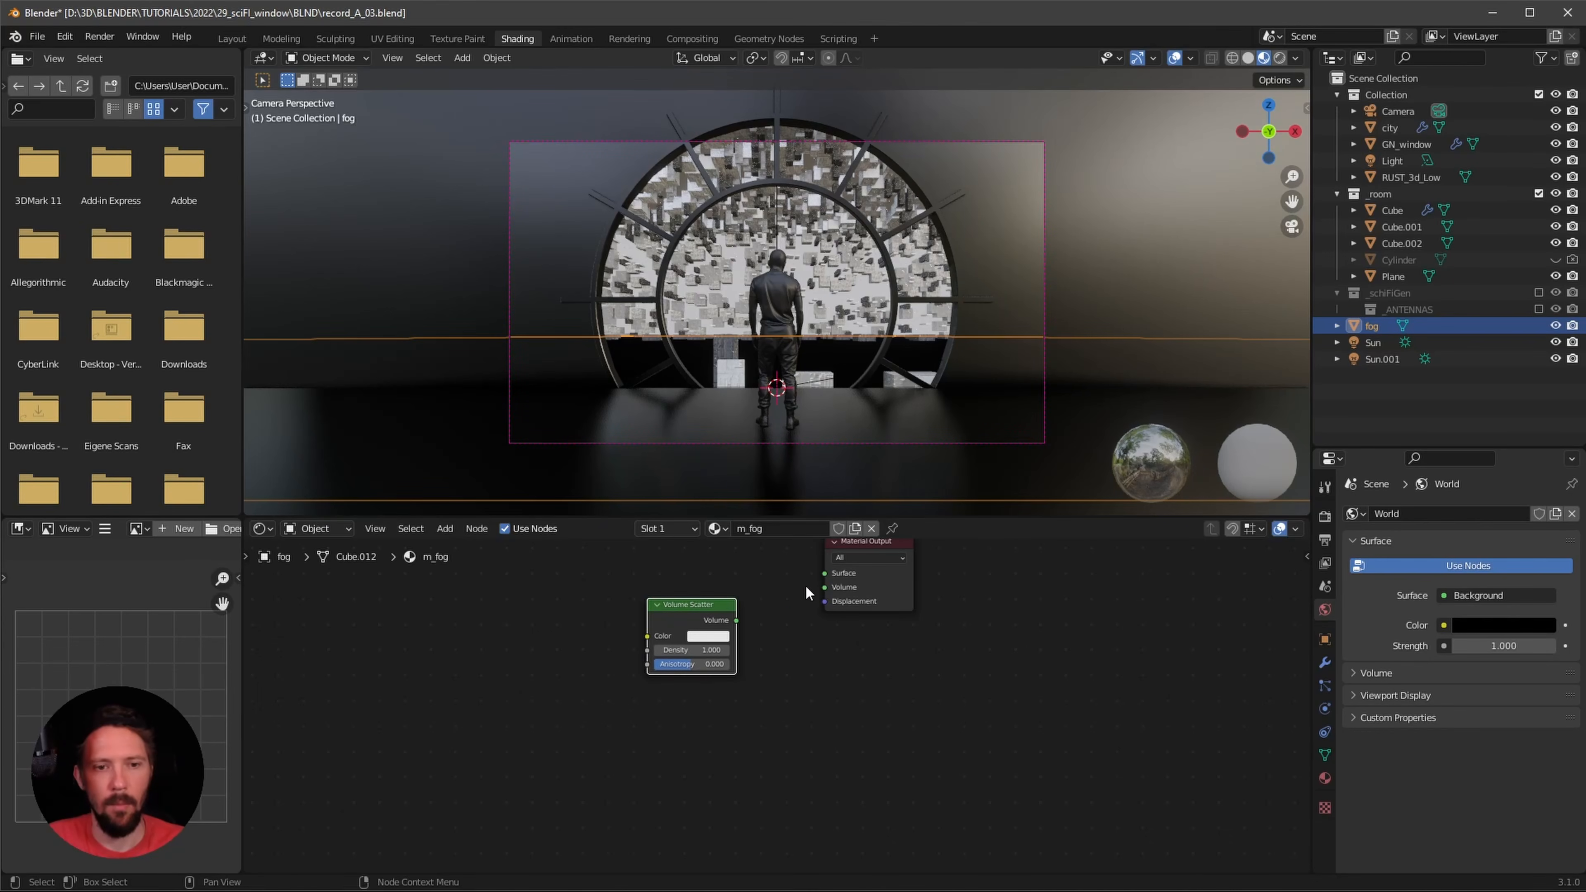
left_click_drag(735, 620, 825, 588)
scroll(877, 662, "up", 5)
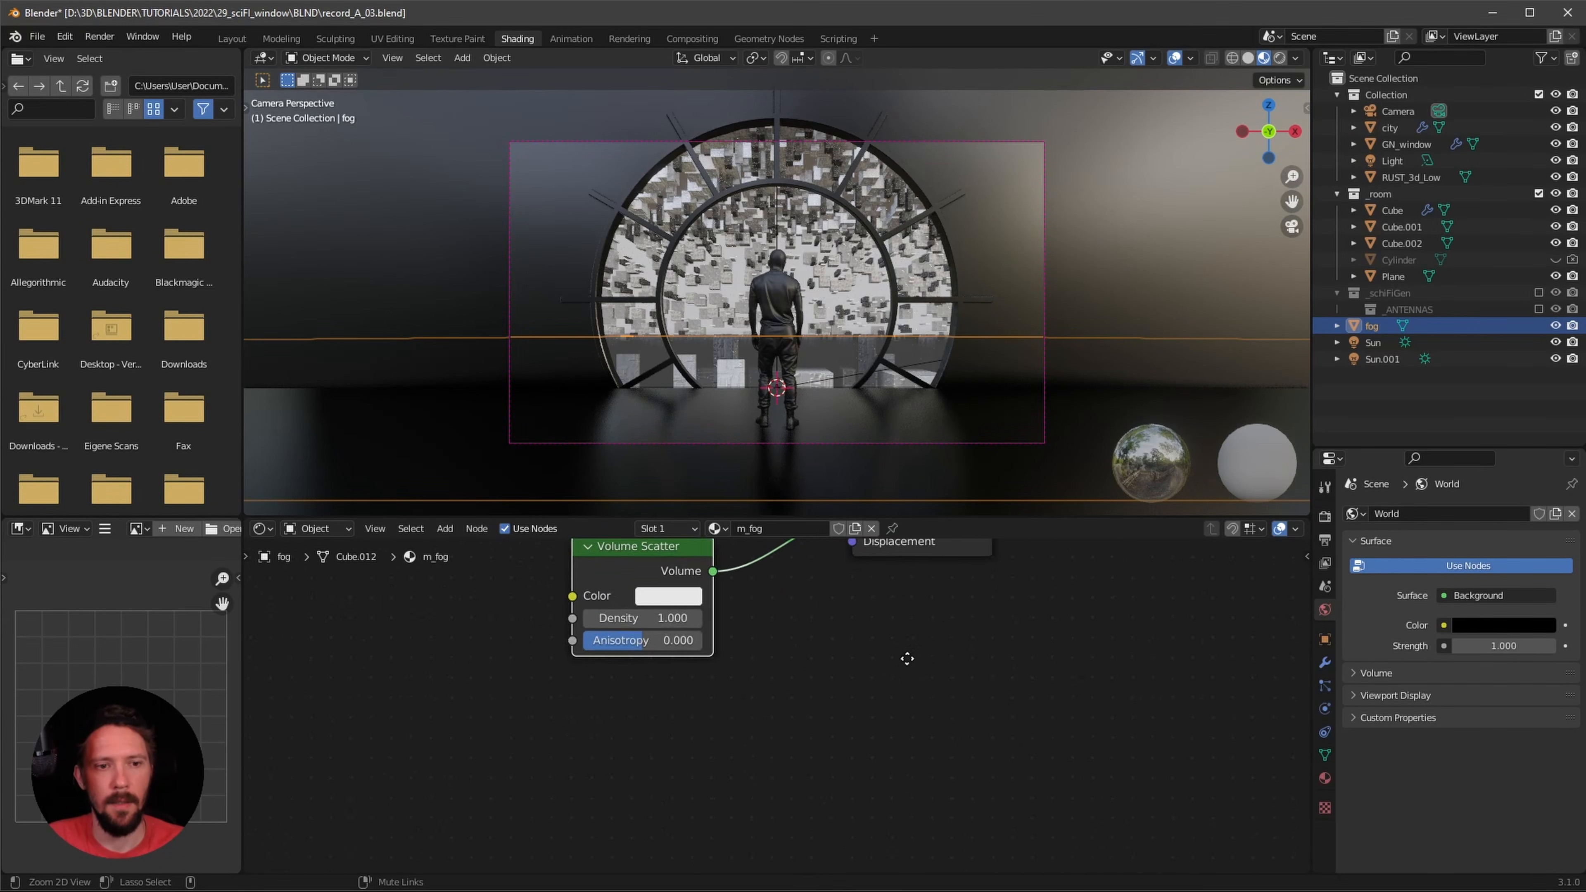
- Darken the Volume Scatter color of m_fog from near white to a medium grey
middle_click_drag(797, 675, 836, 759)
left_click(704, 653)
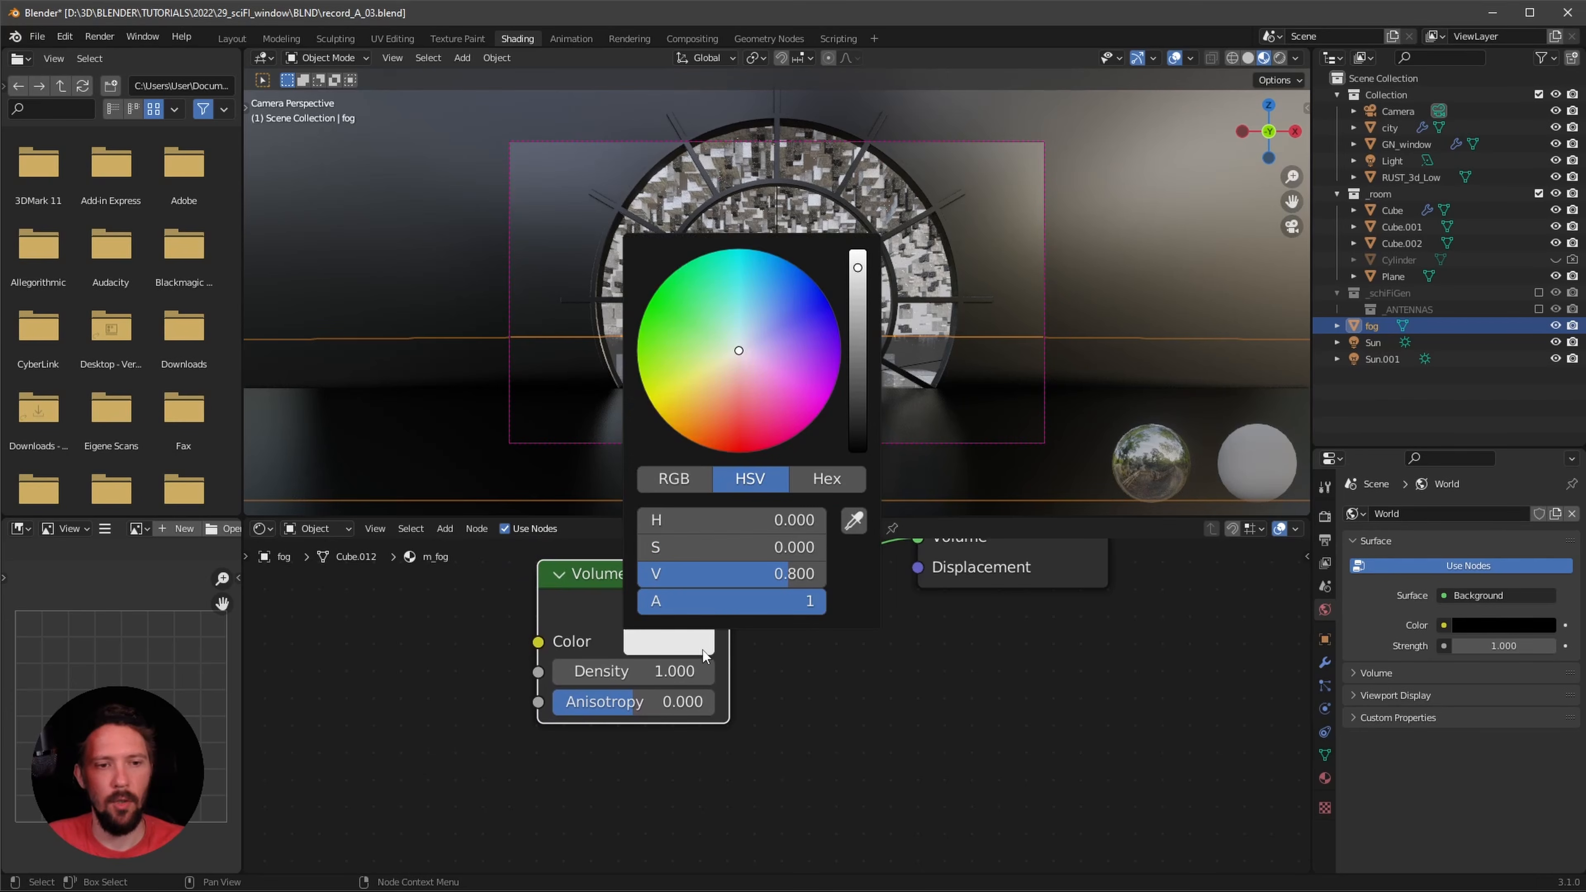
mouse_move(860, 355)
left_mouse_down()
mouse_move(857, 312)
mouse_move(859, 365)
left_mouse_up()
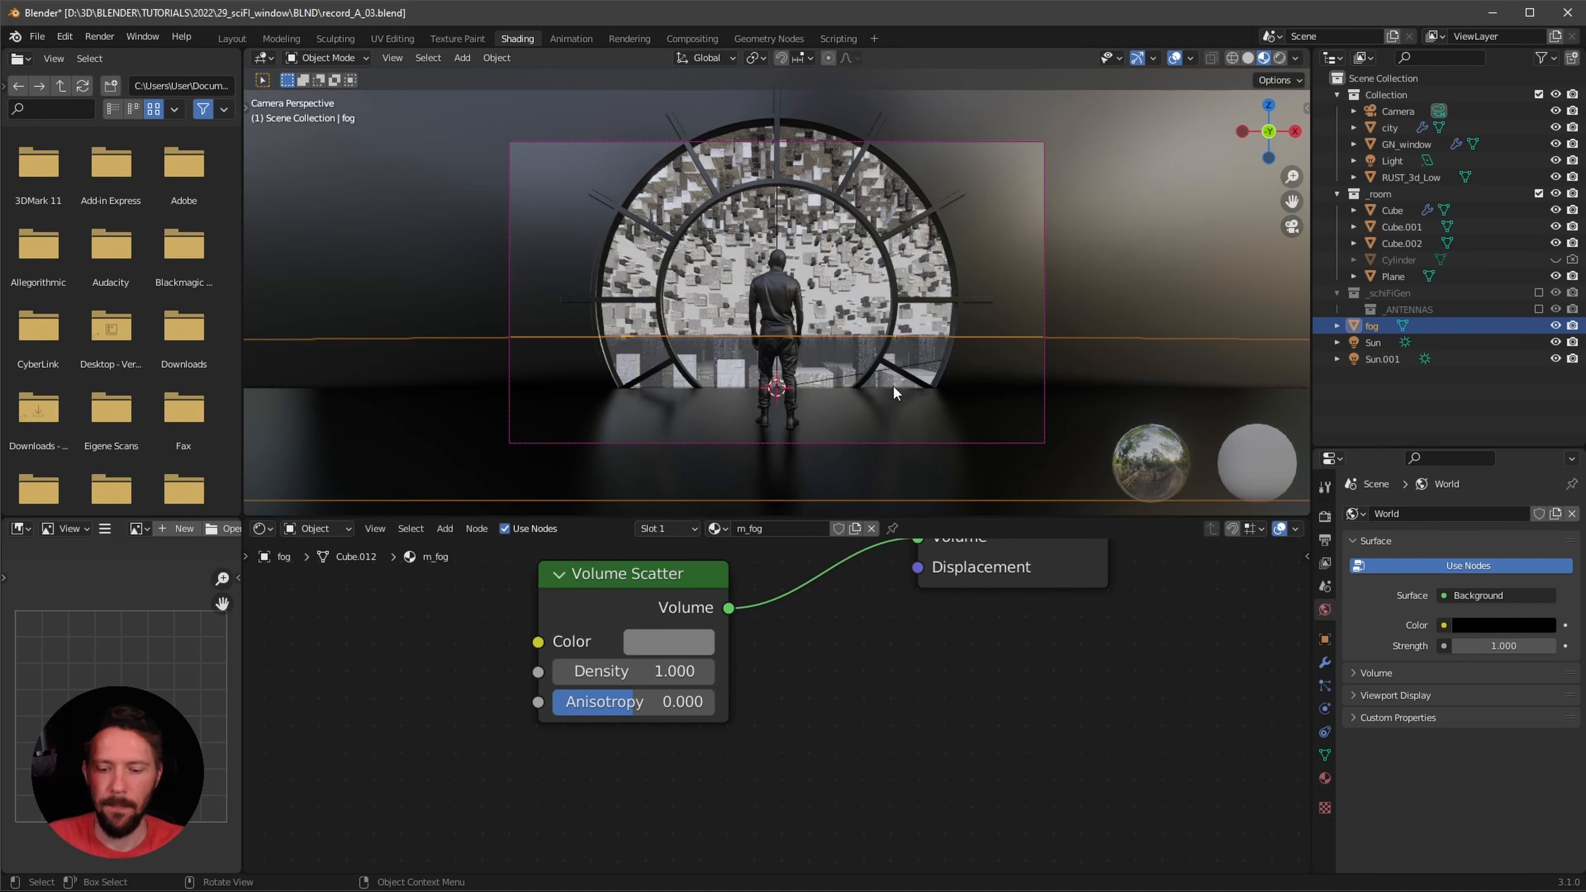
- Show the viewport in Rendered shading with the overlays hidden
key("z")
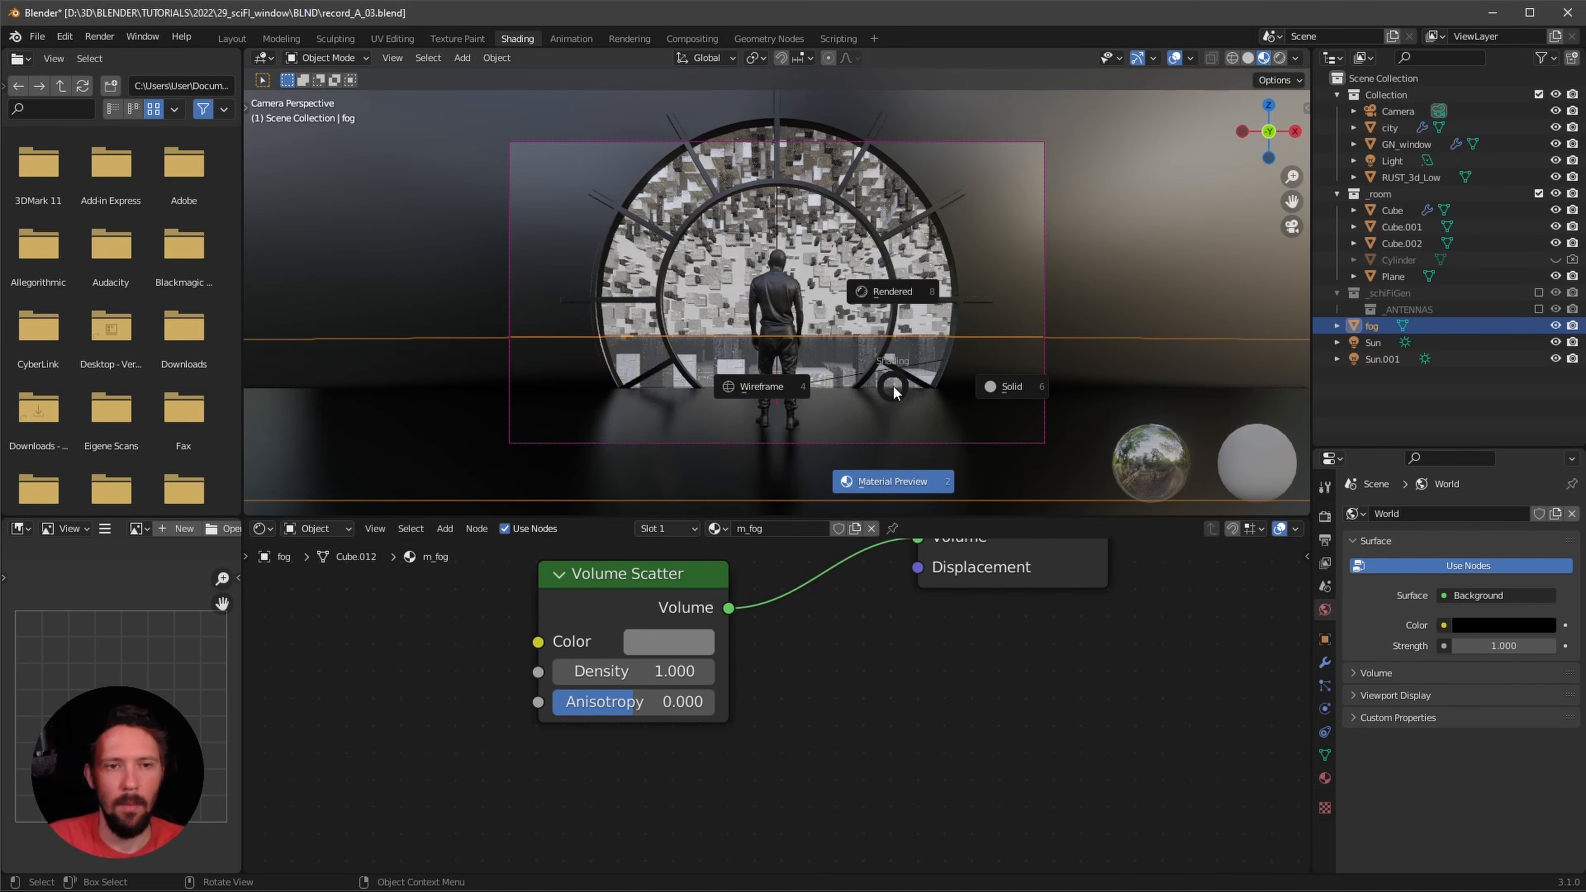
left_click(897, 289)
left_click(1175, 58)
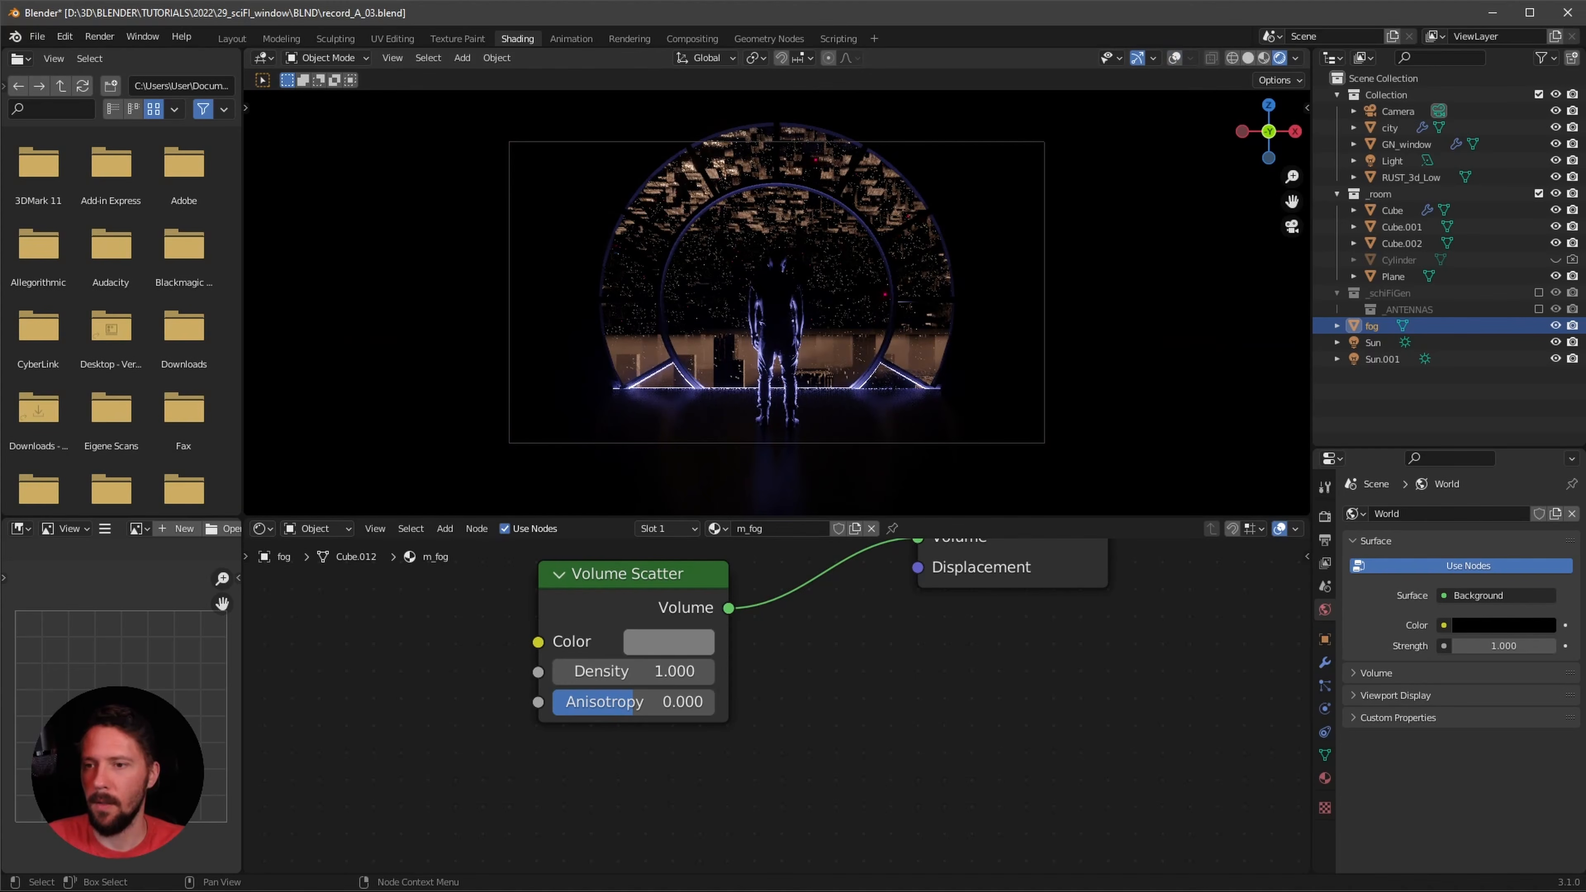
- Set the Volume Scatter node's density to 0.05 and its anisotropy to 0.45
left_click(665, 668)
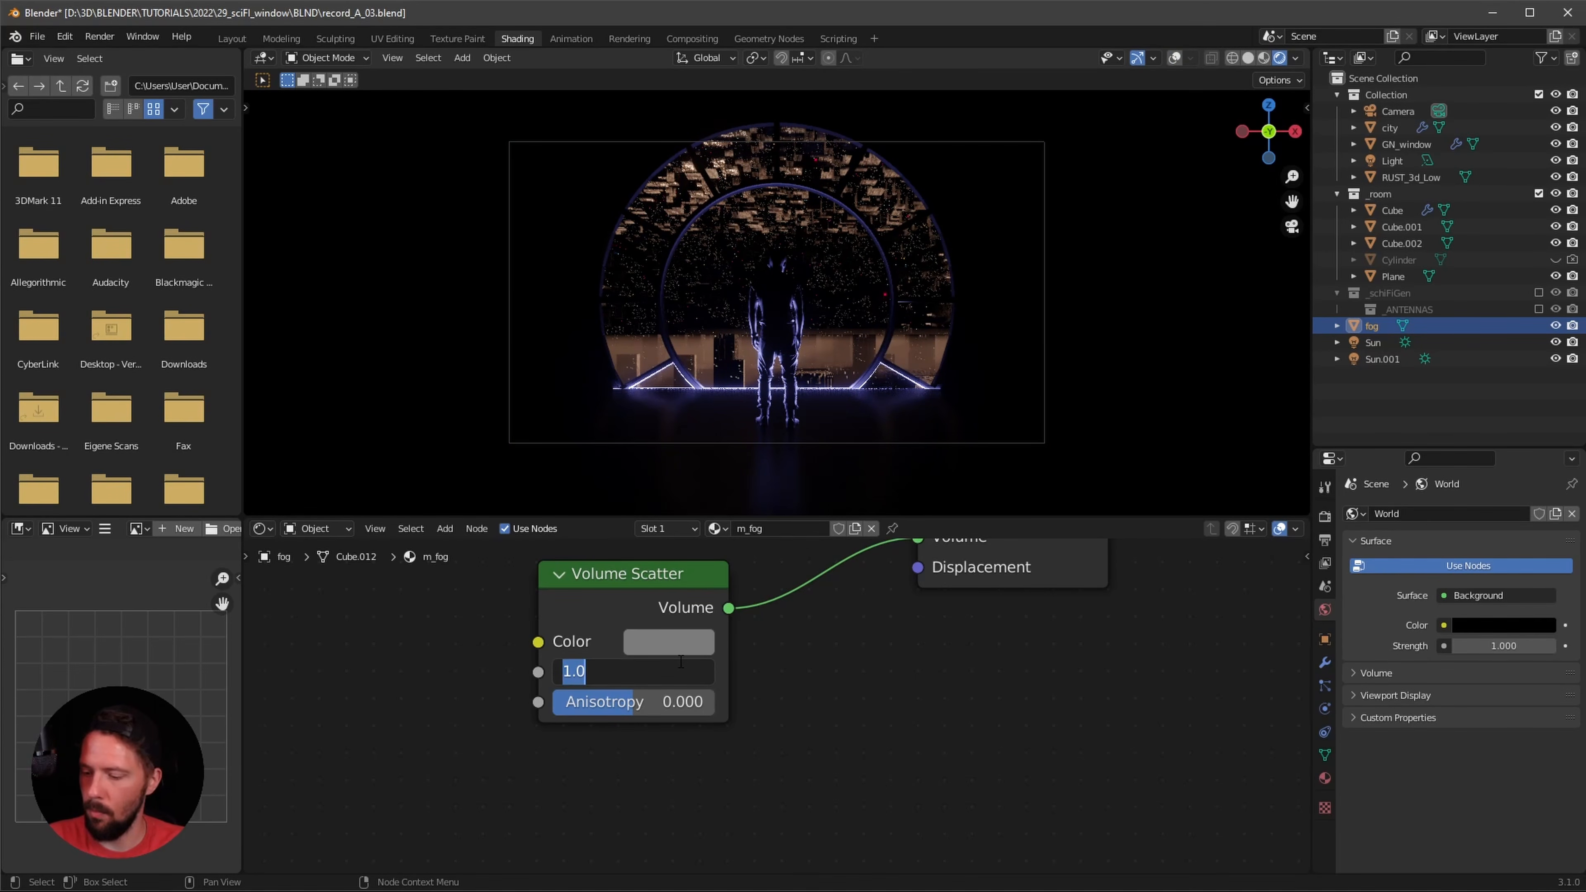
type(".")
type("05")
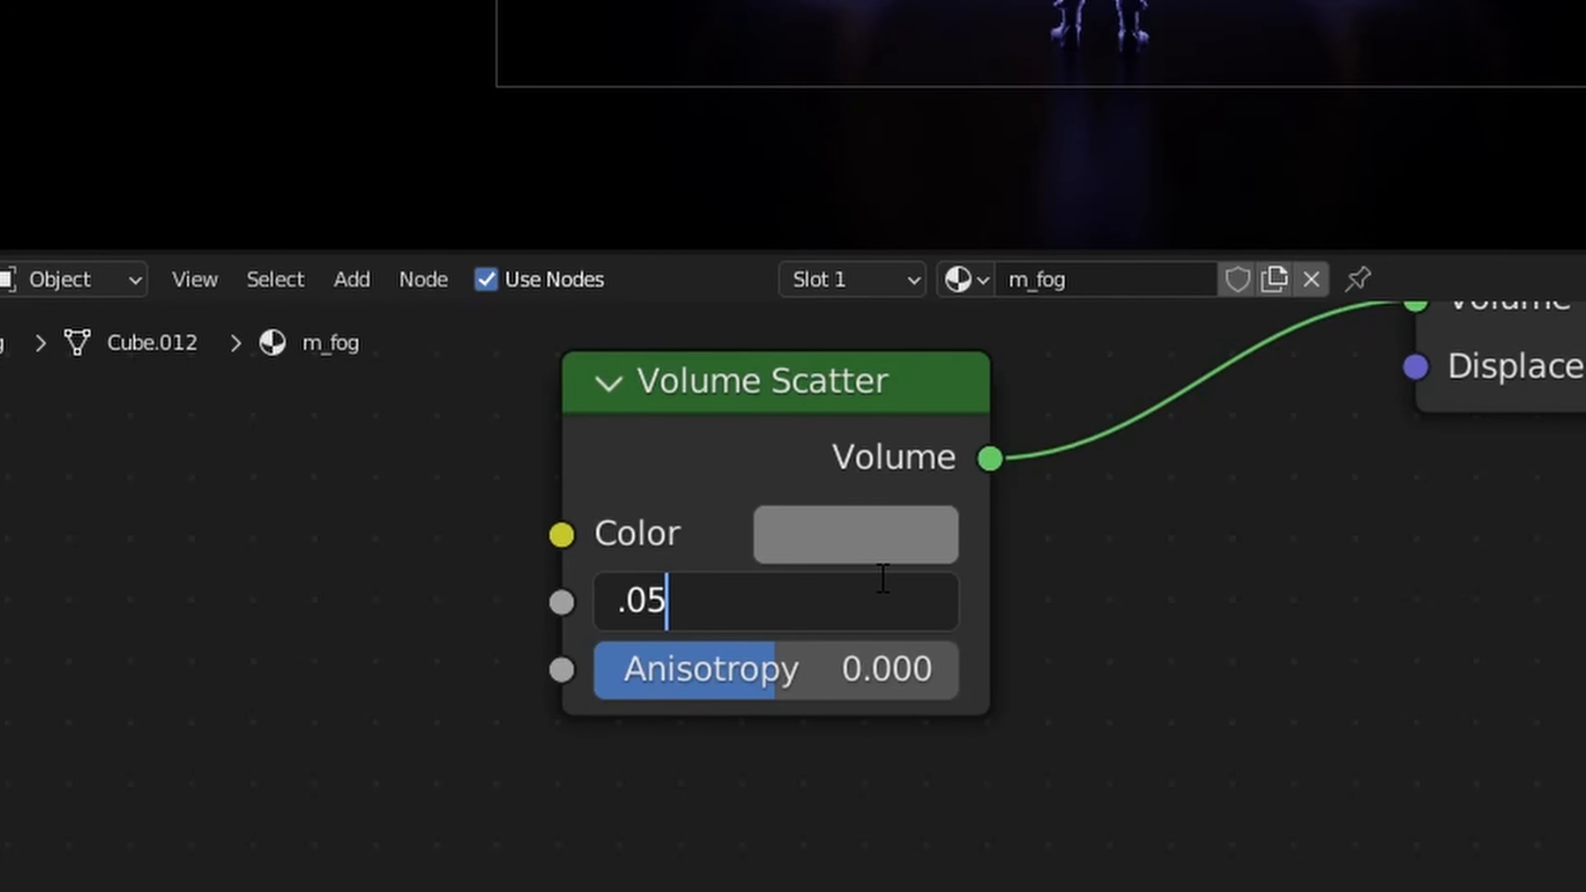
key("Return")
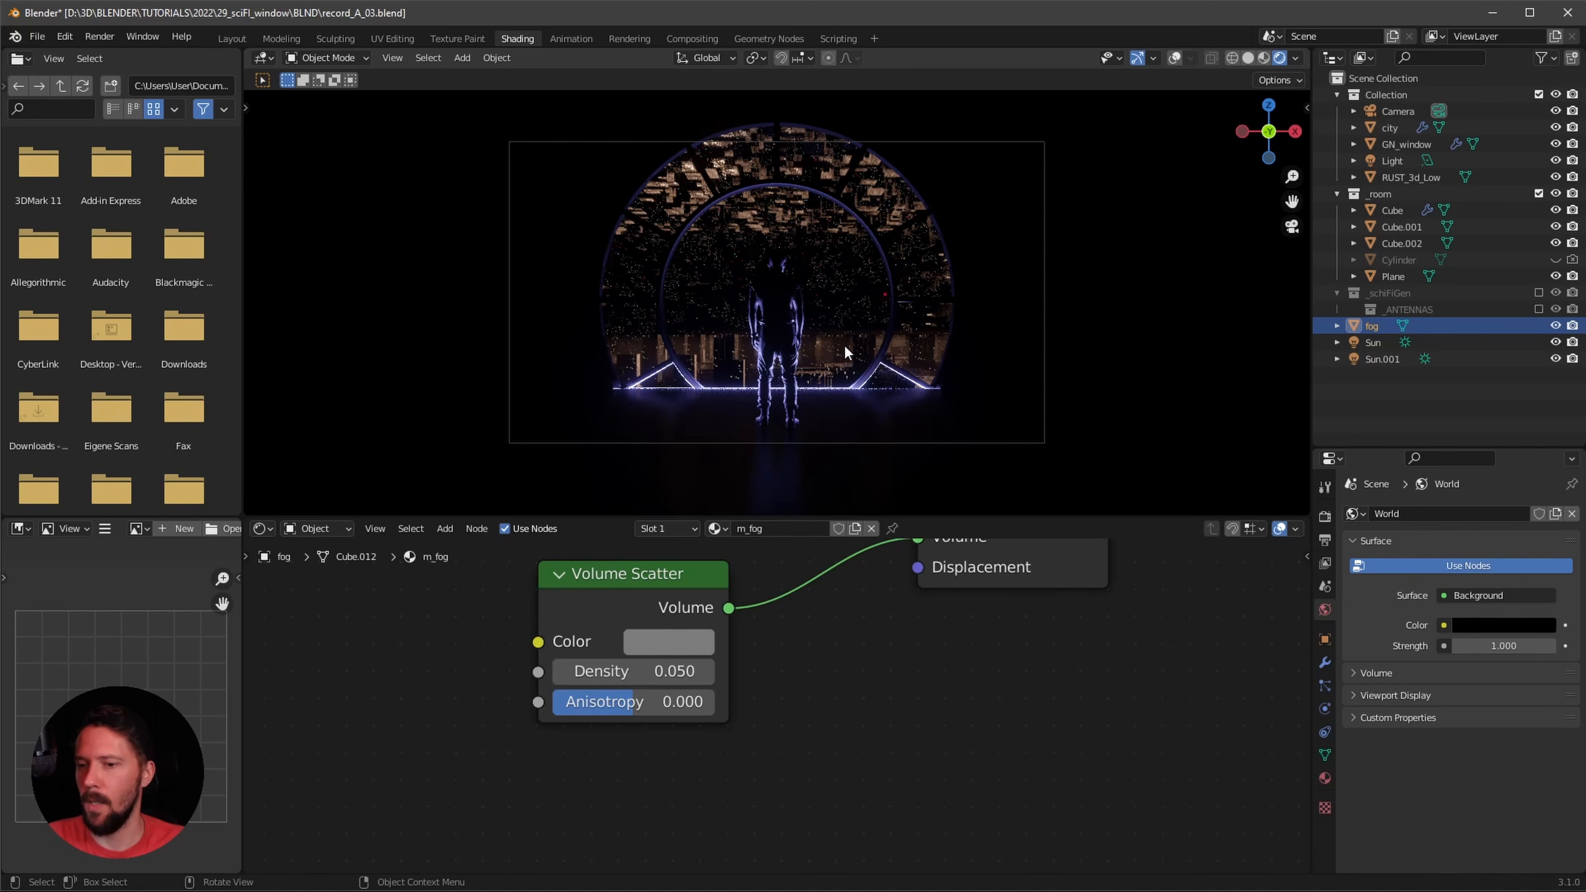
left_click(670, 704)
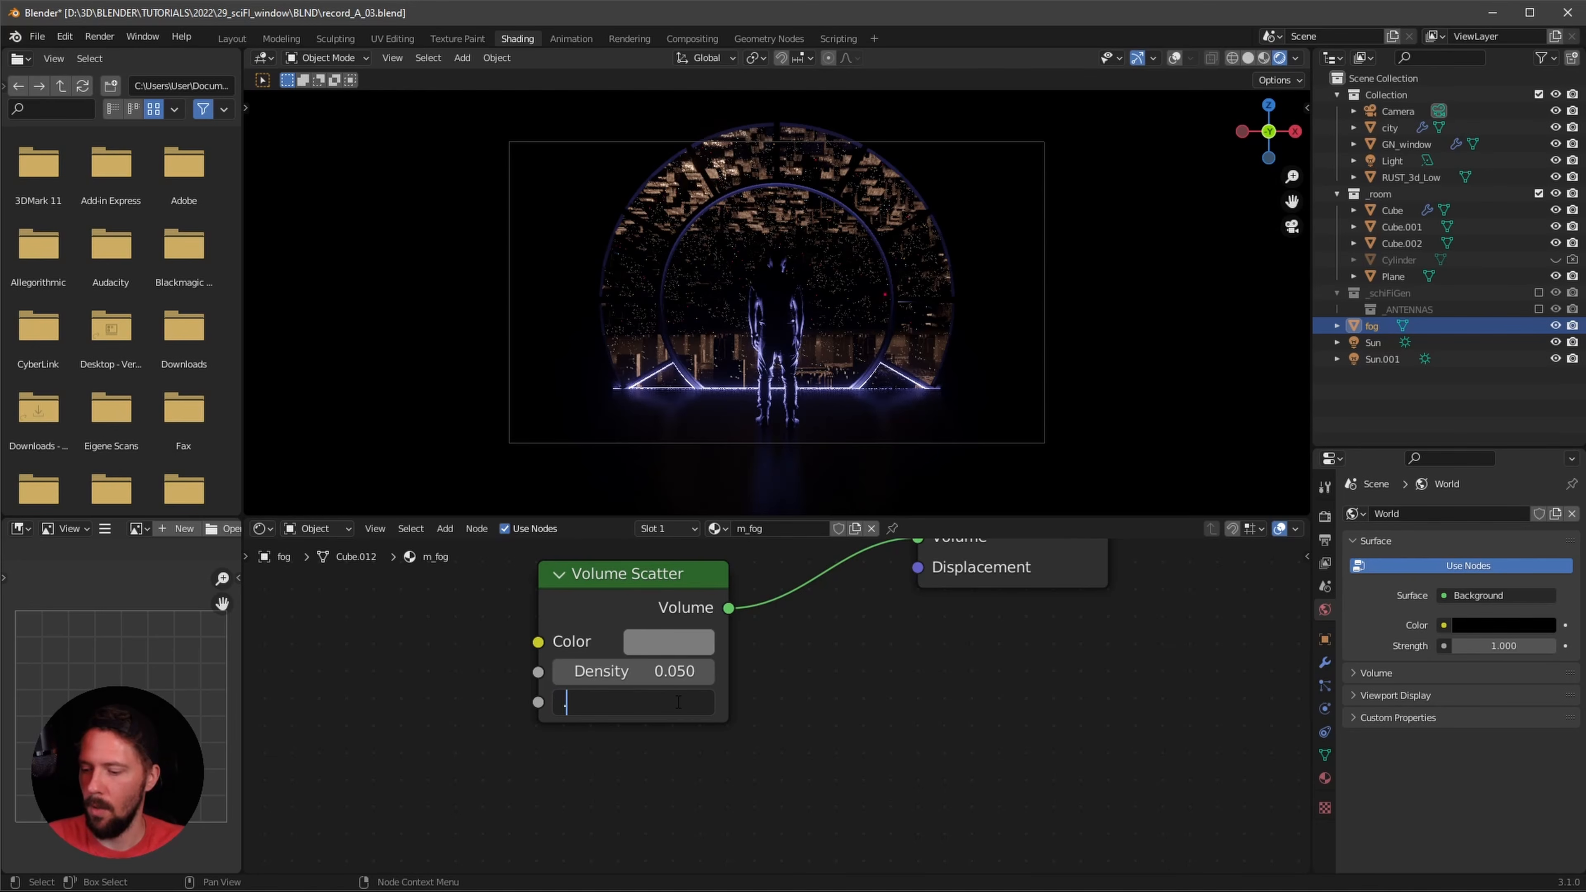
type(".45")
key("Return")
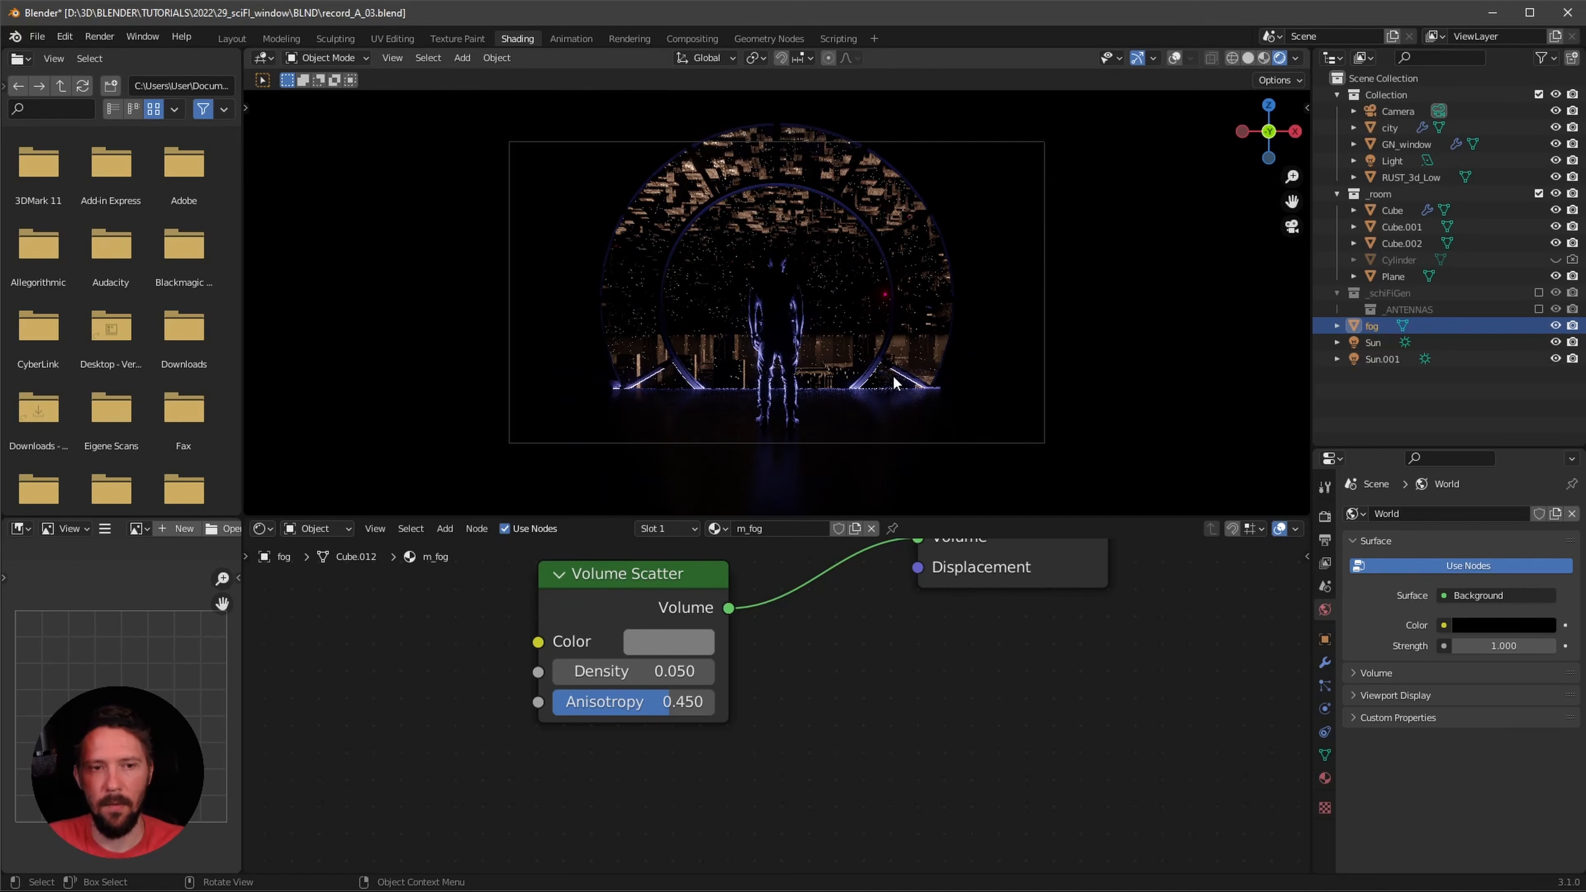
- Duplicate the fog cube in place and, in the Layout workspace, set the copy's Z scale to 45
key("shift+d")
key("Escape")
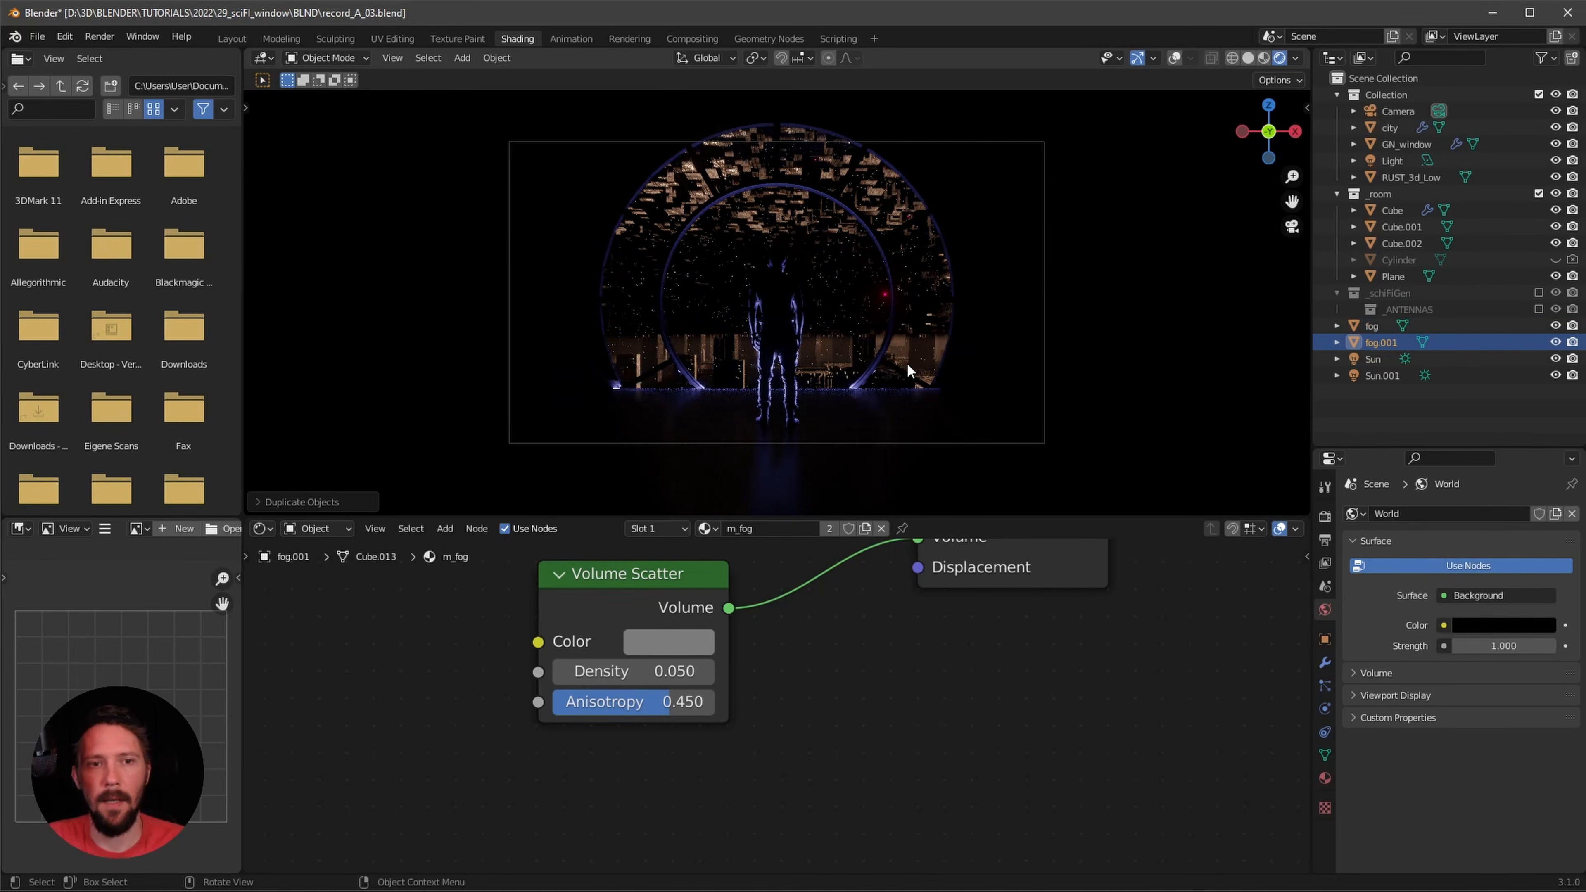
key("n")
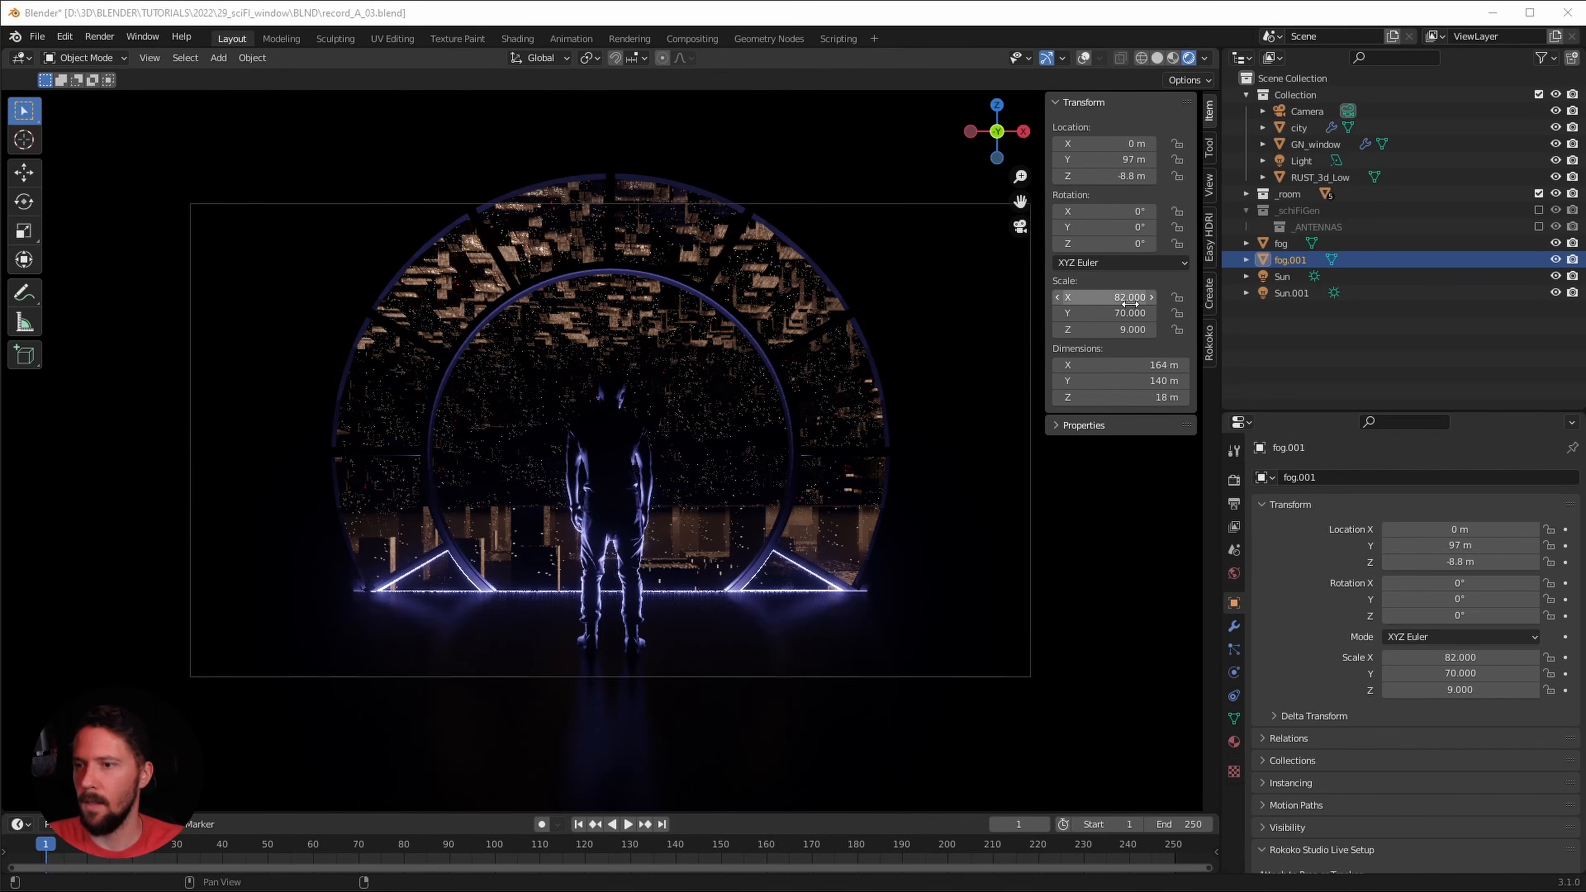
left_click(1127, 330)
type("4")
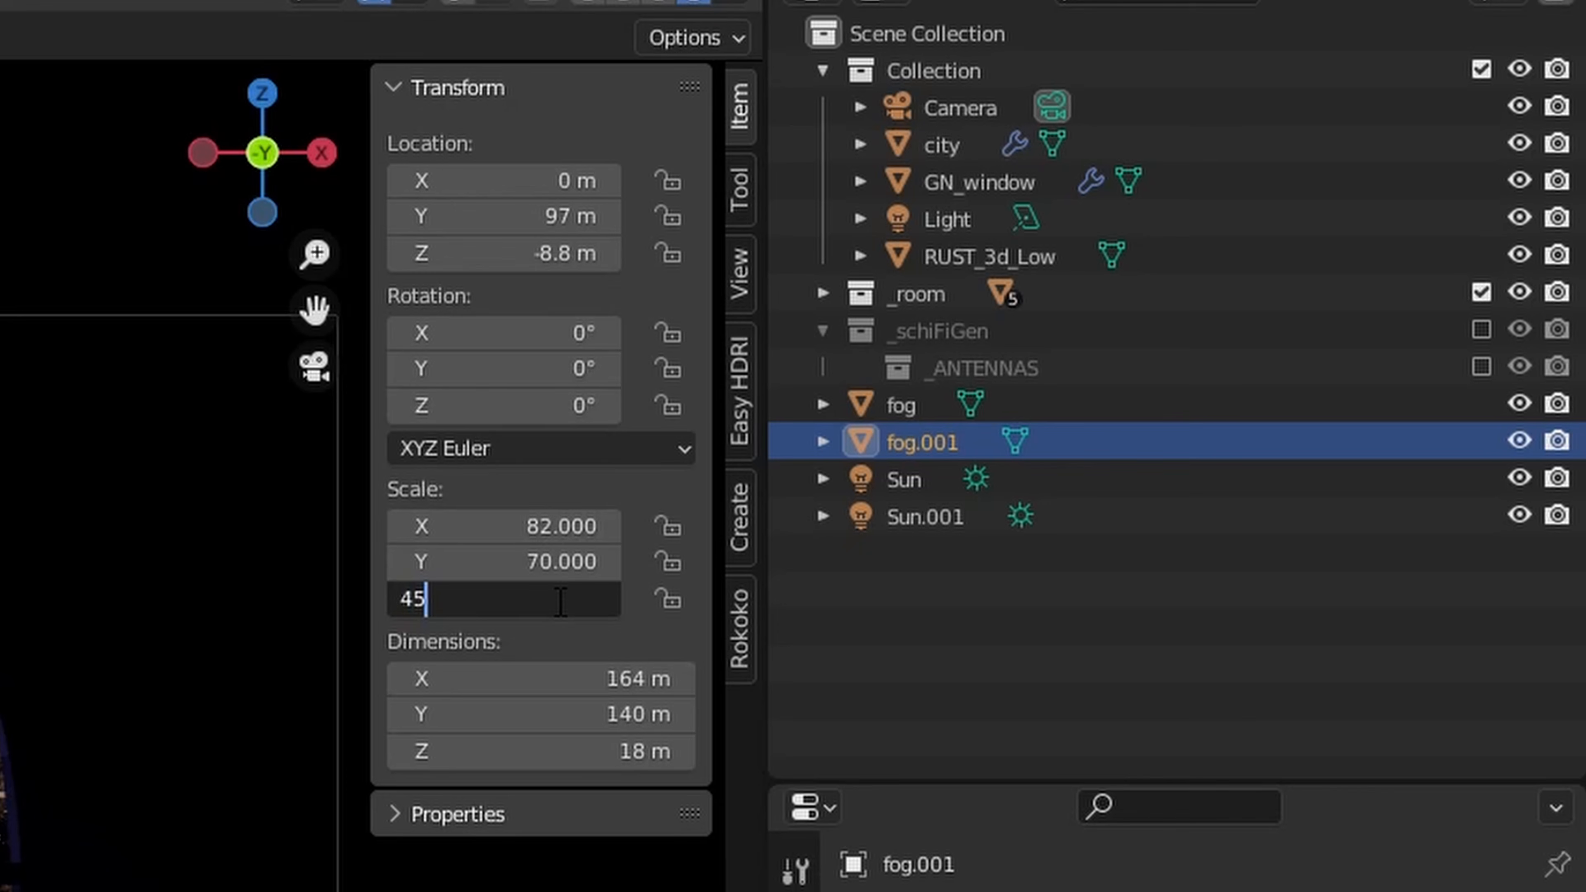
type("5")
key("Return")
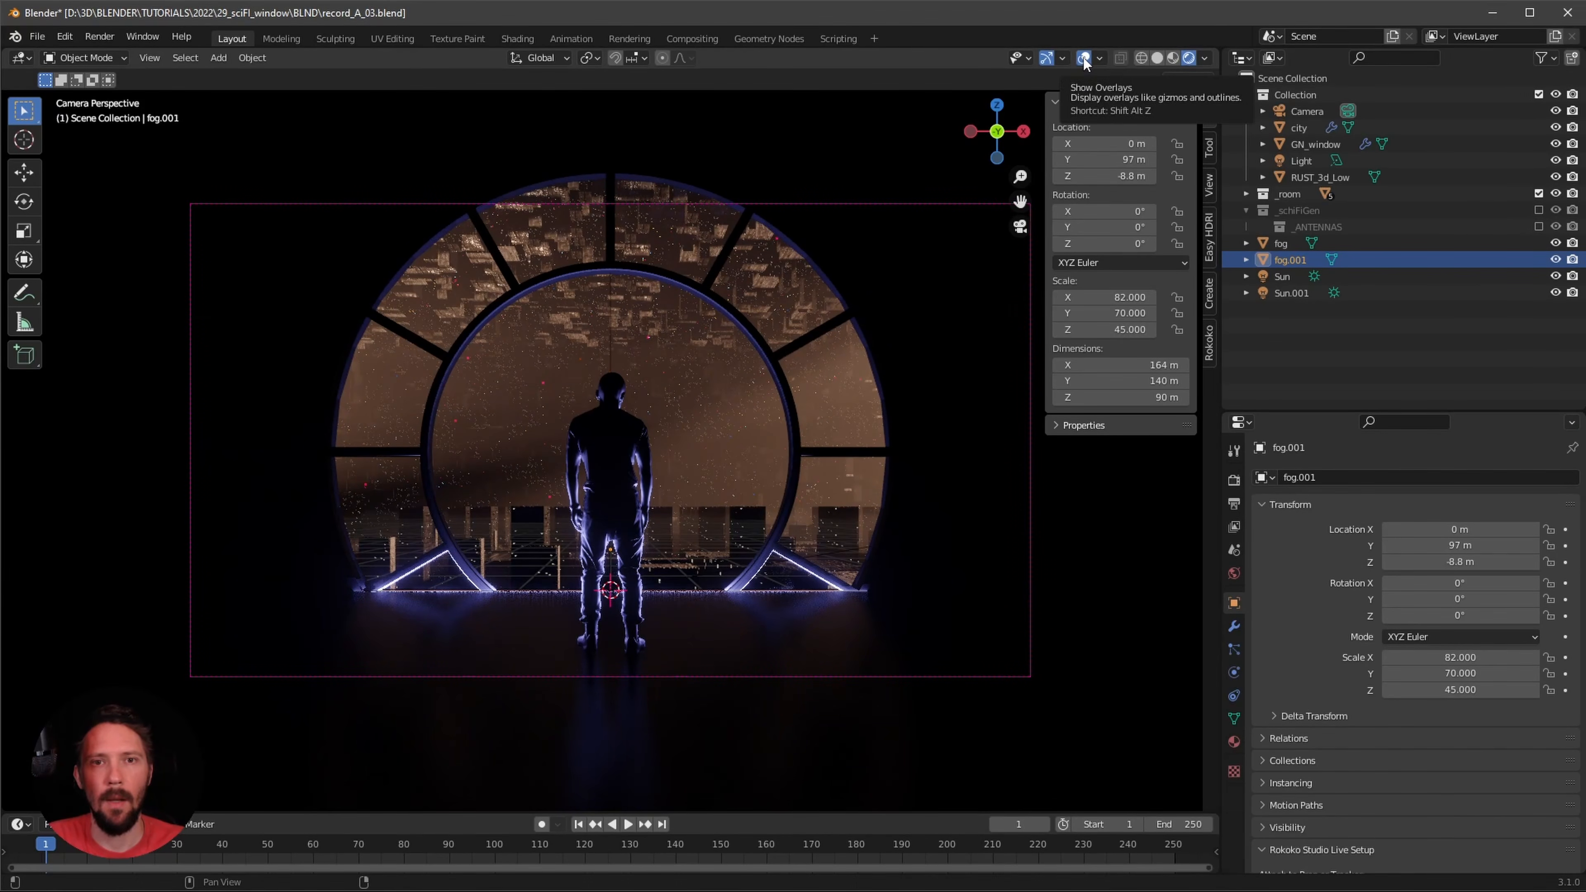
- Hide the viewport overlays and move the duplicated fog cube to Y 117 m and Z 17 m
left_click(1083, 57)
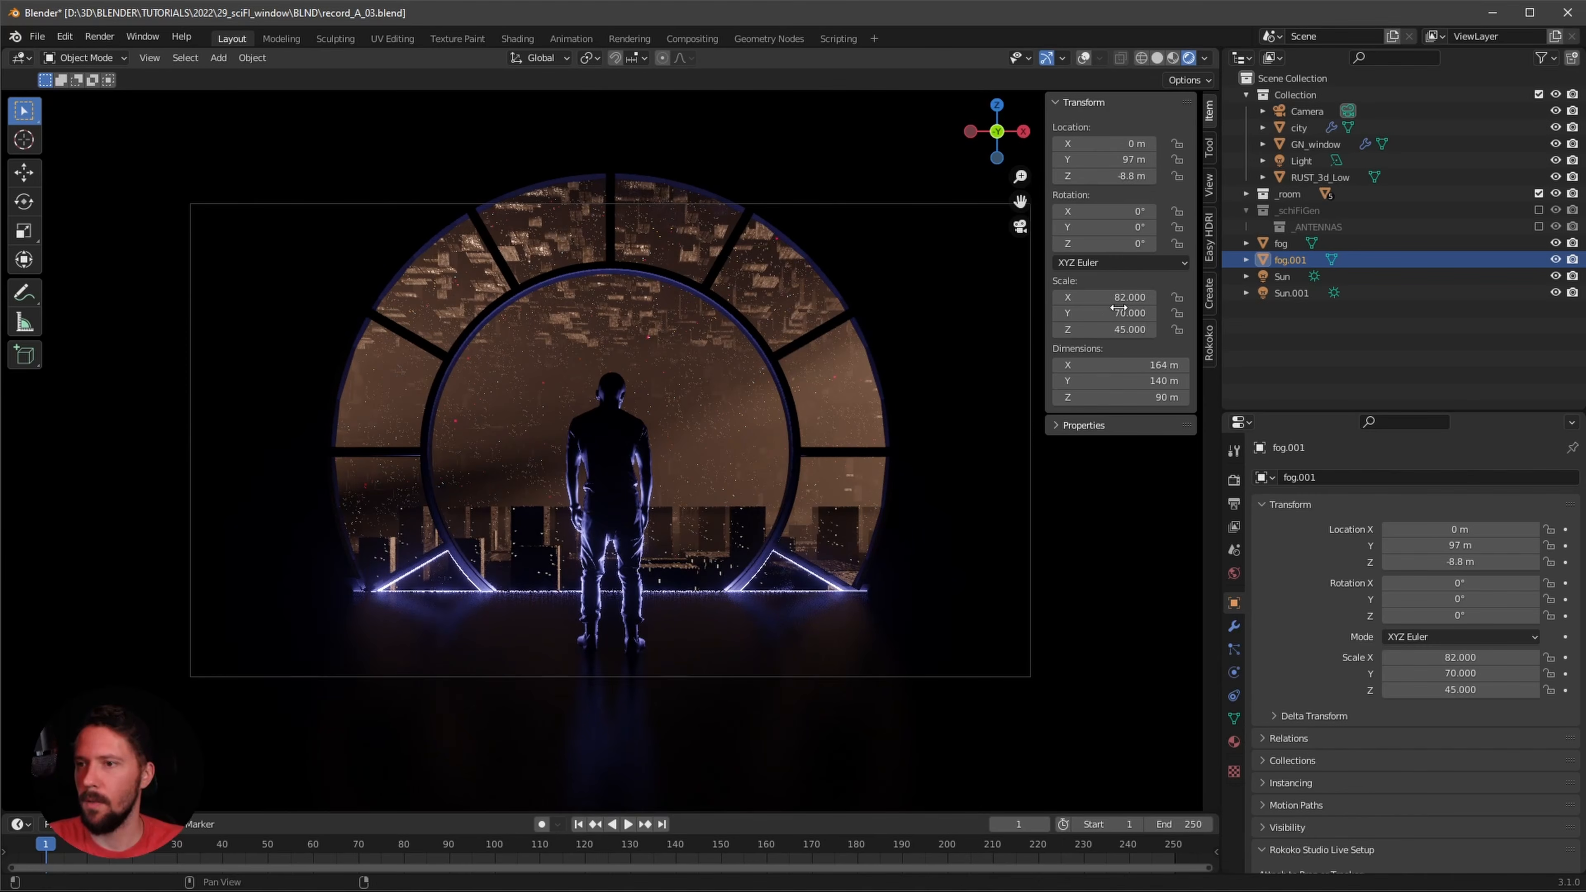
left_click(1122, 159)
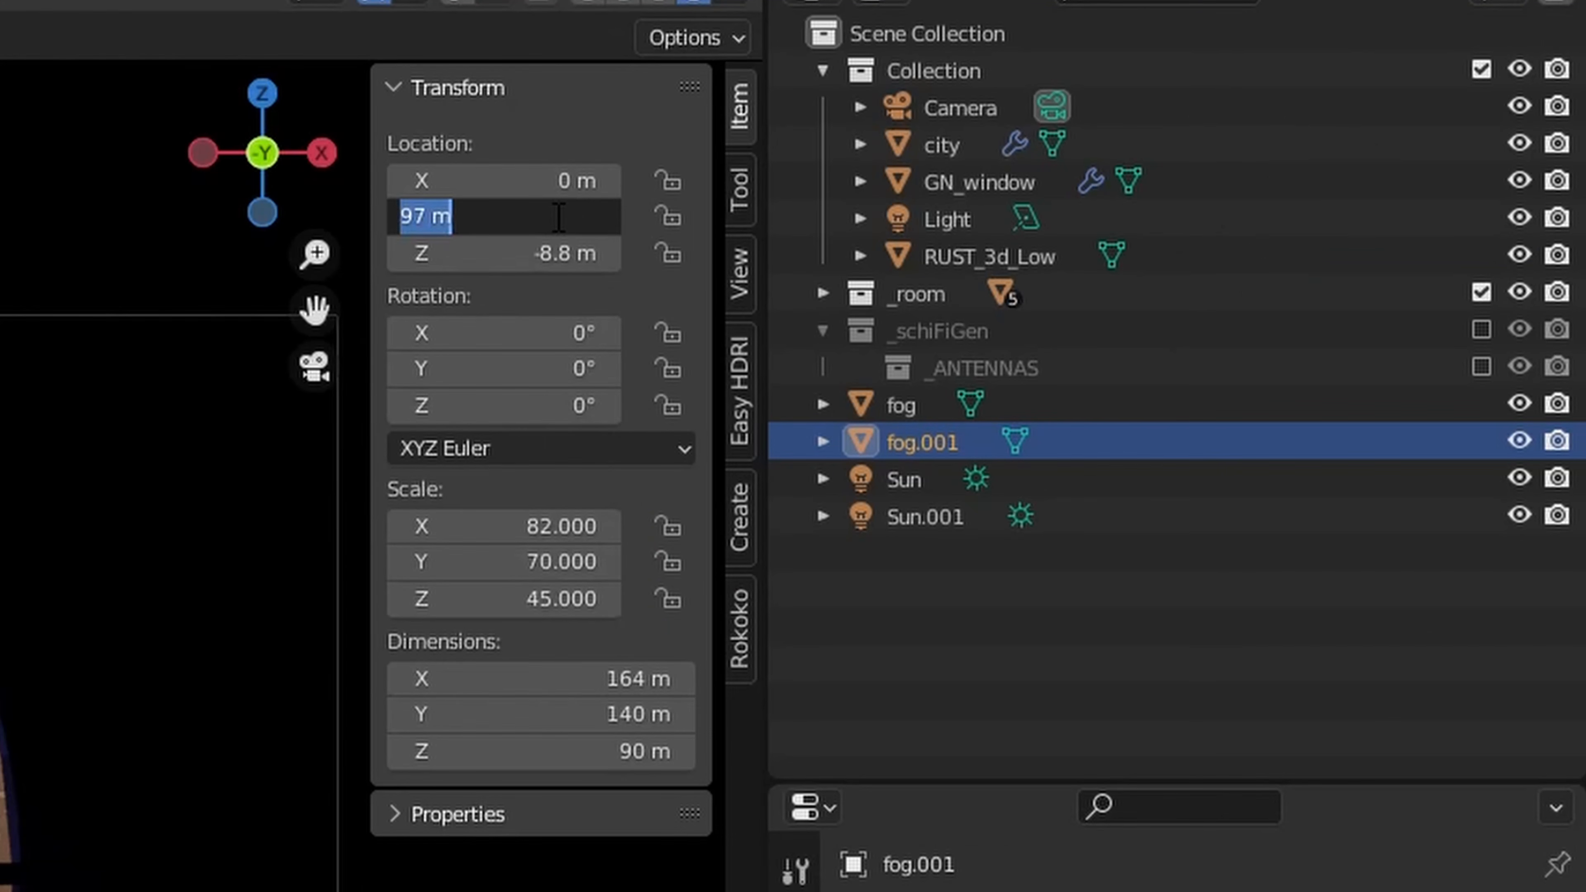
type("117")
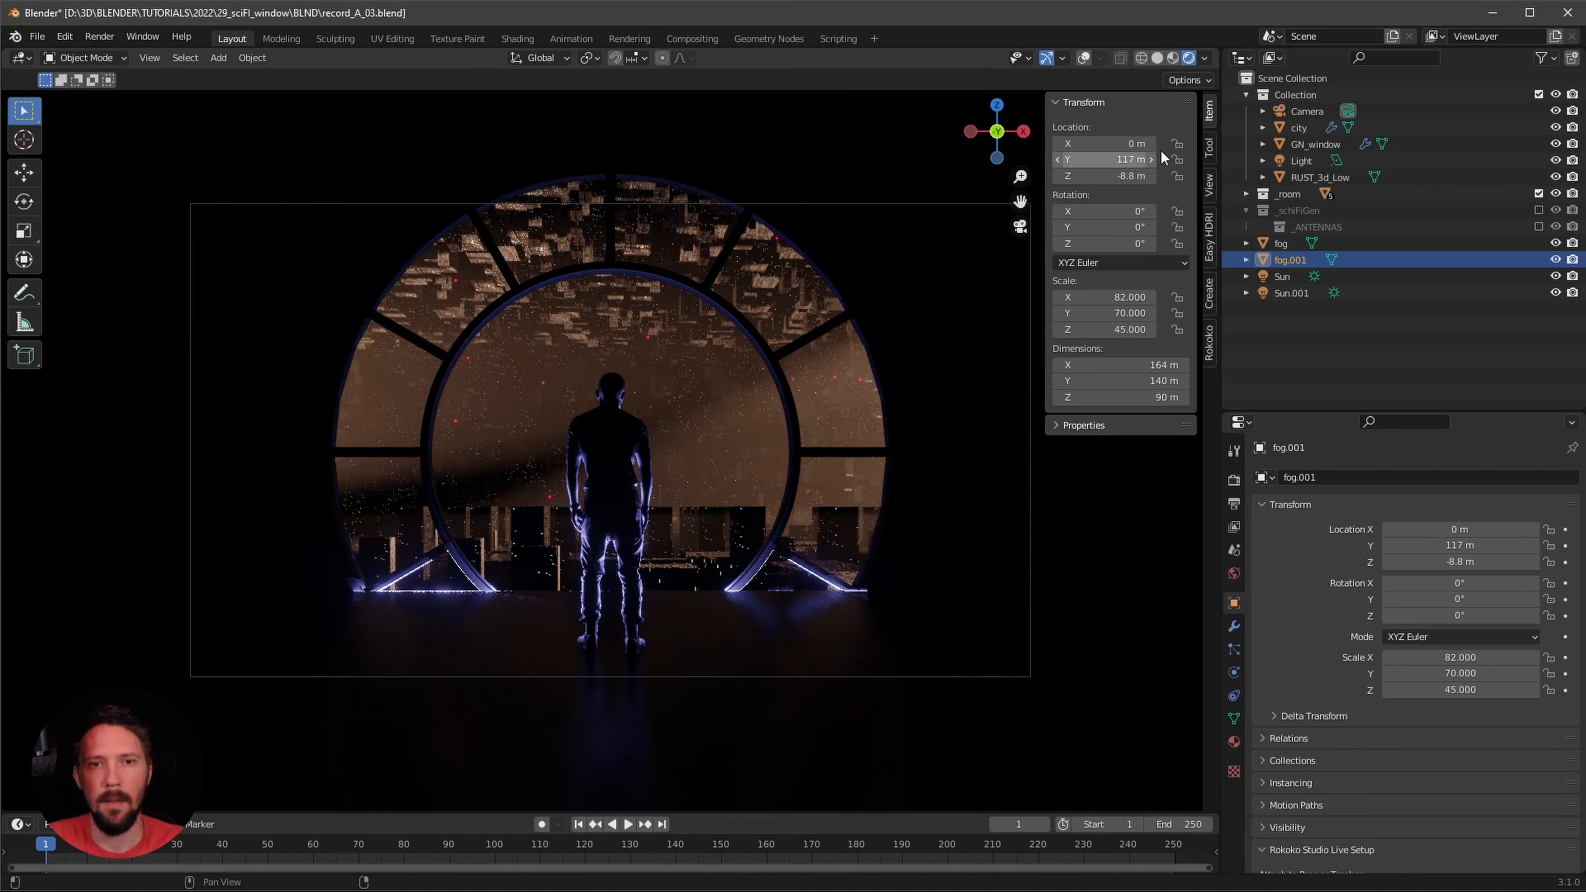
key("Tab")
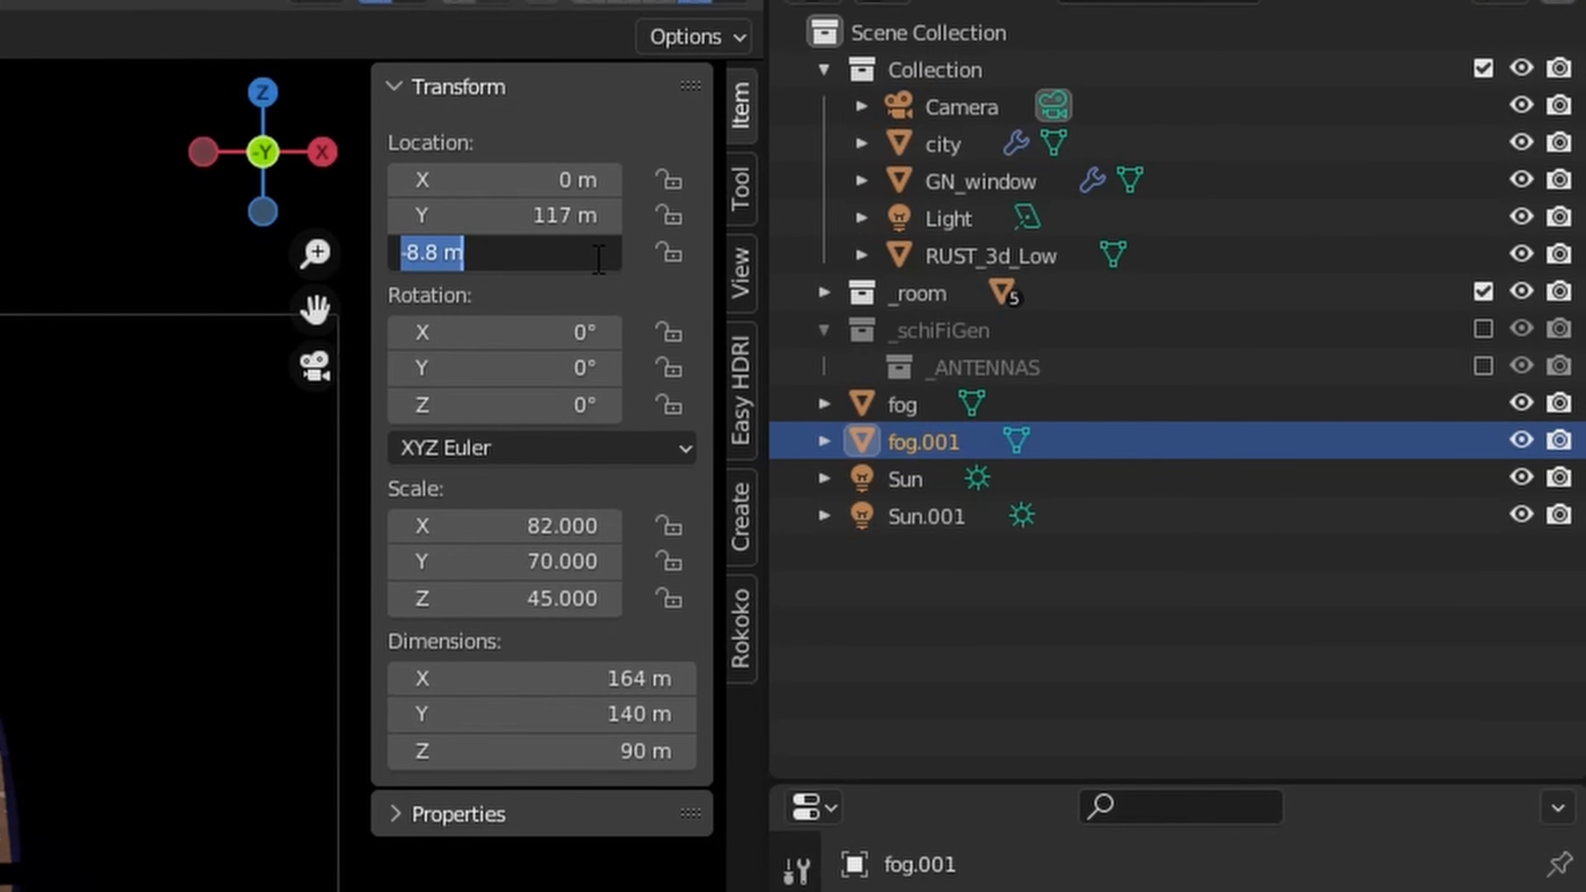
type("17")
key("Return")
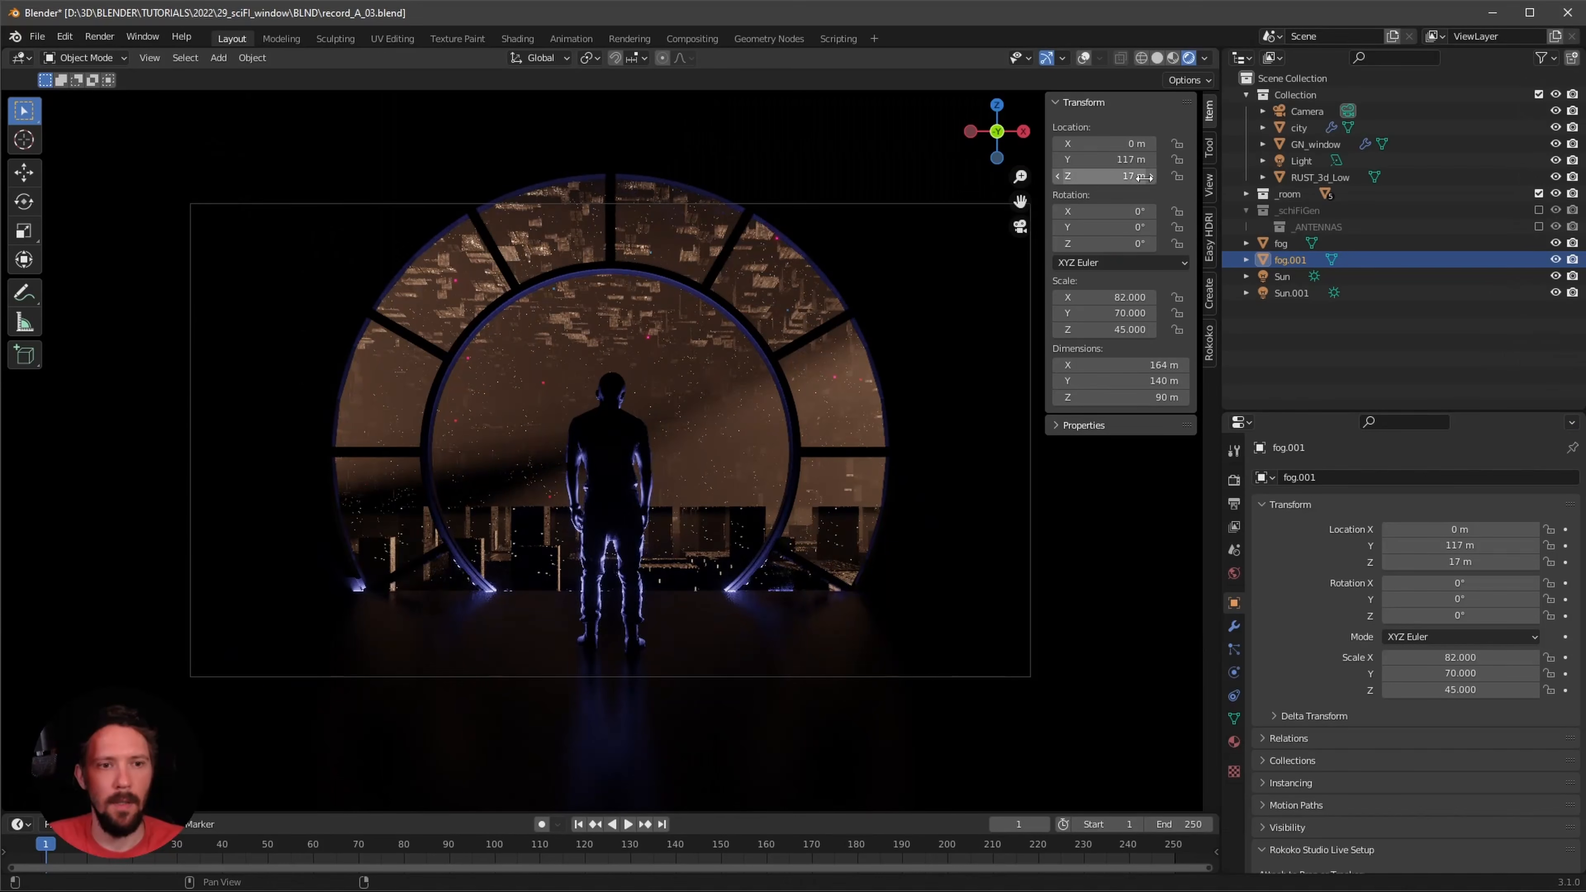